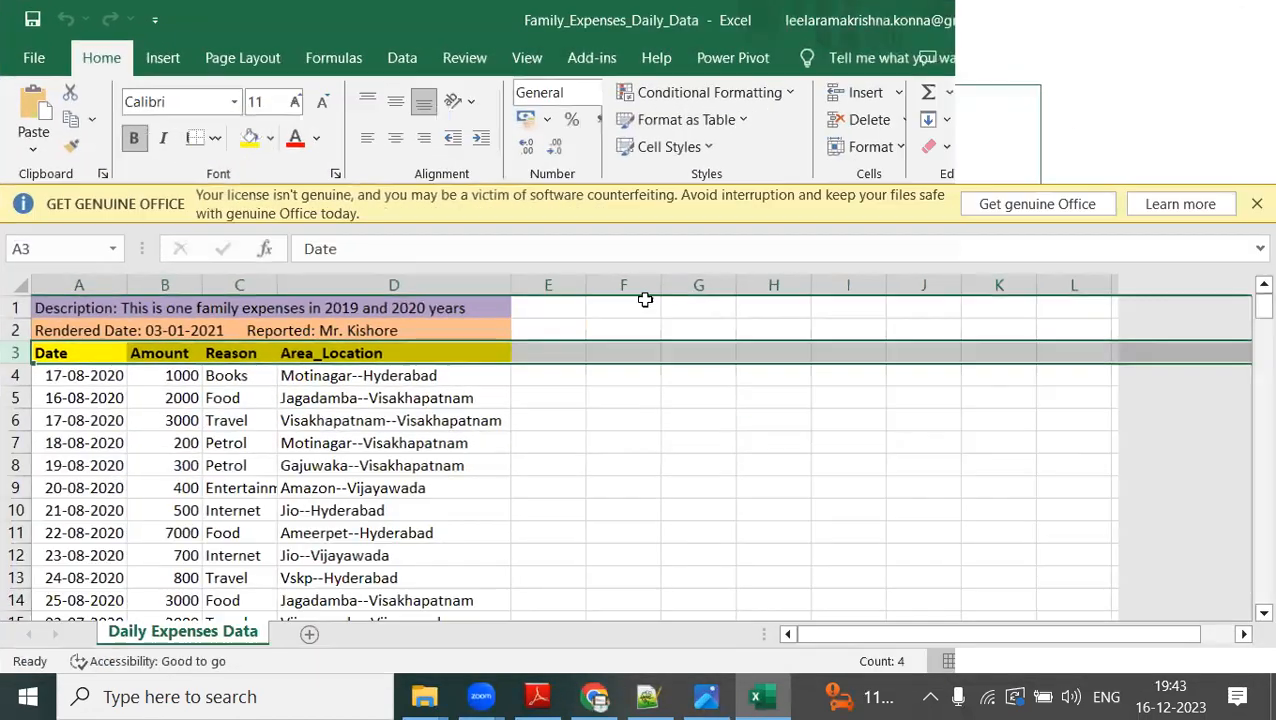
Maximize the Family_Expenses_Daily_Data workbook window and dismiss the Office licence notice.
{"action": "left_click", "coordinate": [959, 103]}
{"action": "left_click", "coordinate": [1255, 205]}
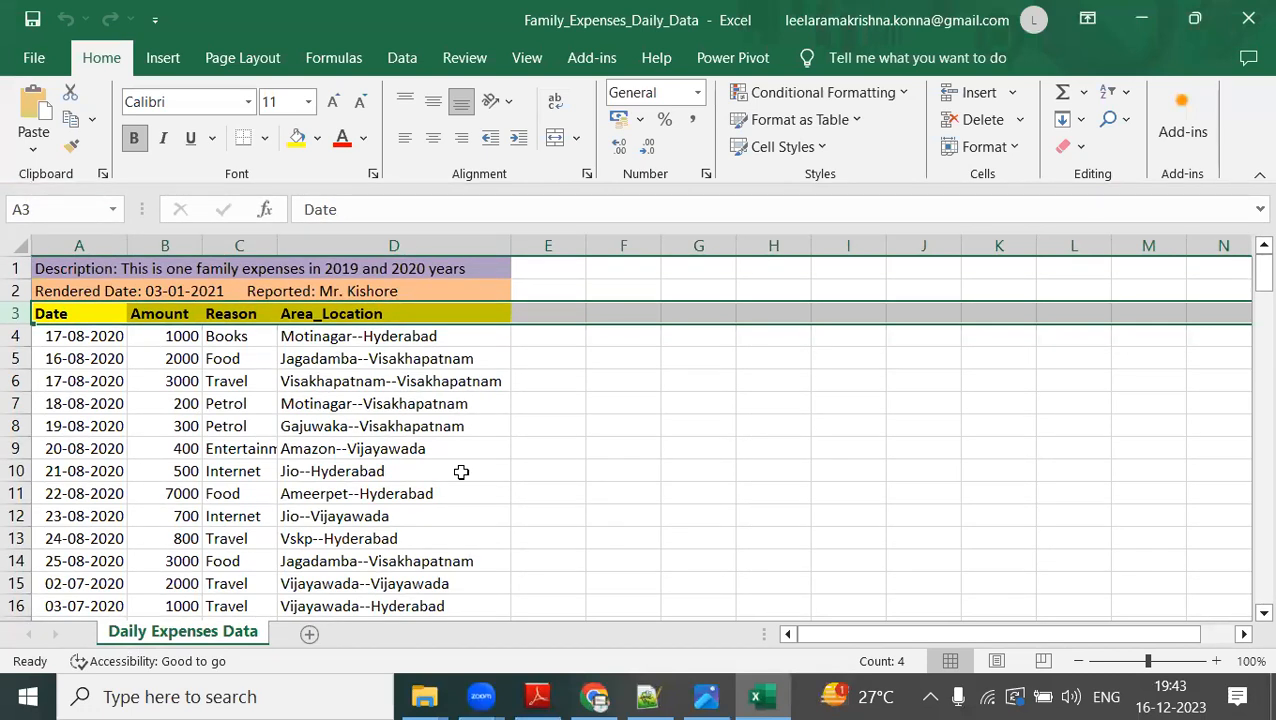
Open the workbook Power BI Check LIst_Hours_Content Component Wise from the Documents folder.
{"action": "left_click", "coordinate": [424, 697]}
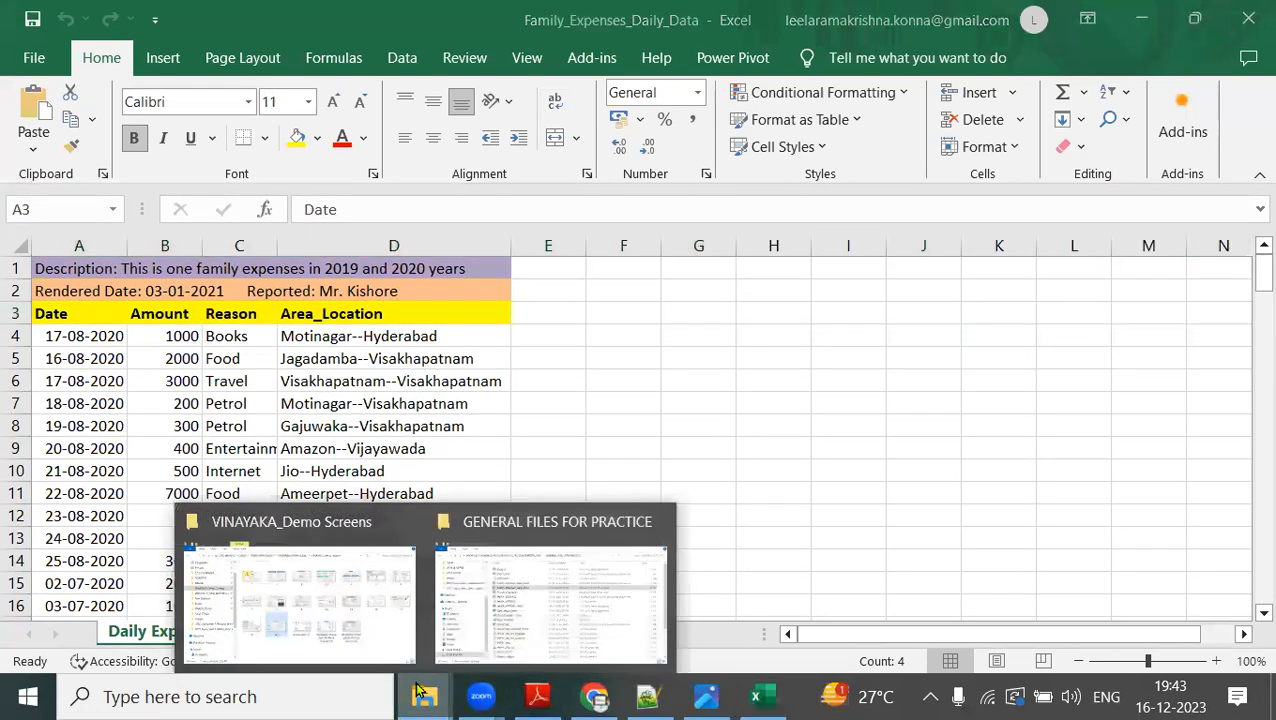
{"action": "left_click", "coordinate": [500, 628]}
{"action": "left_click", "coordinate": [165, 450]}
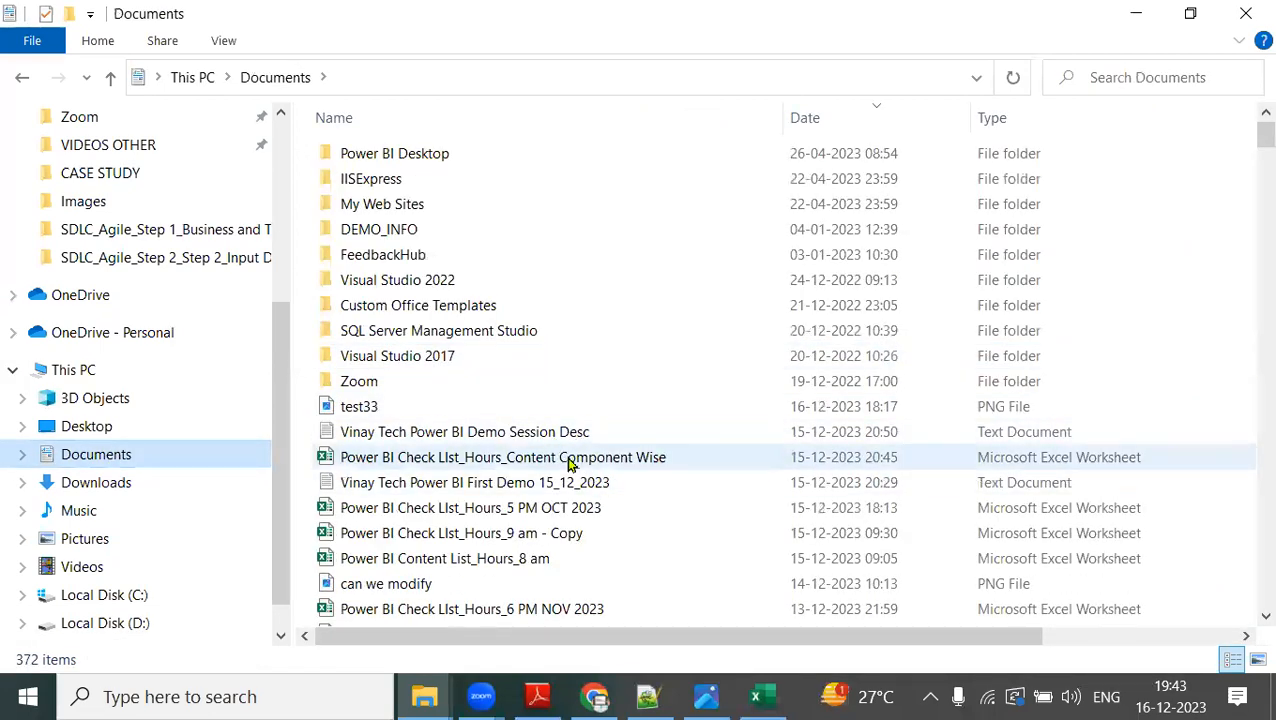
{"action": "left_click", "coordinate": [570, 460]}
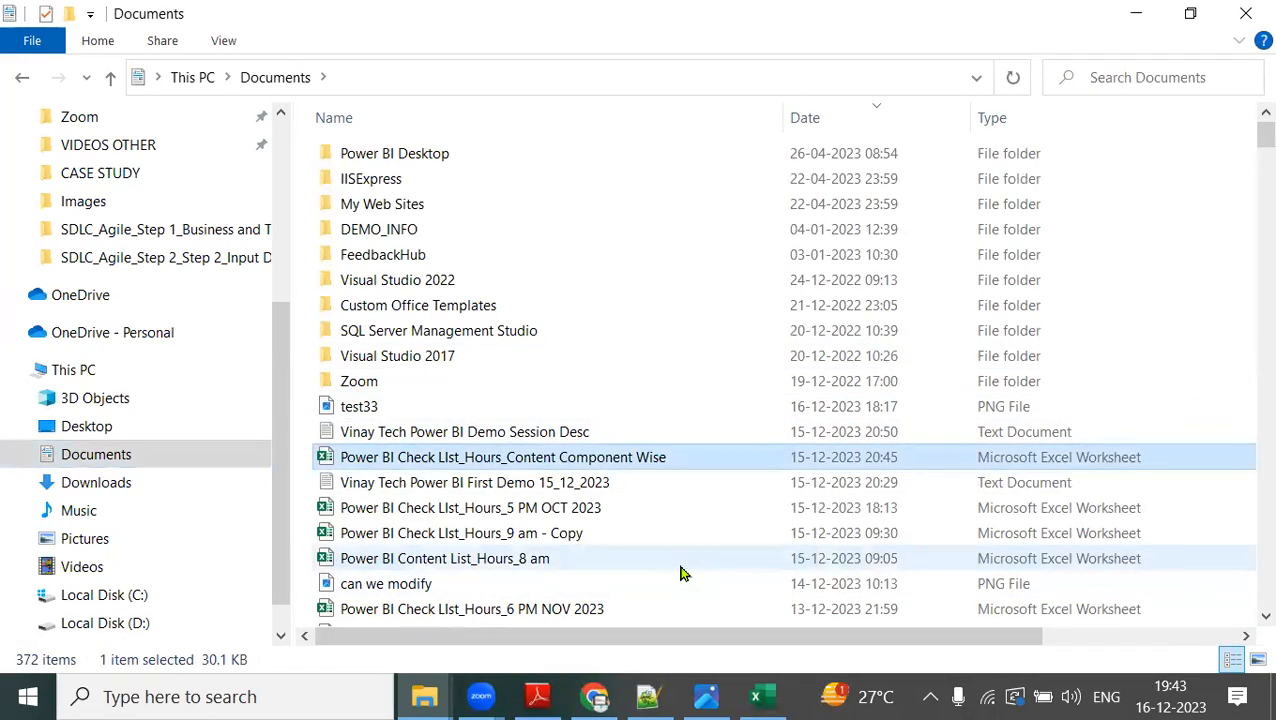
{"action": "key", "text": "Return"}
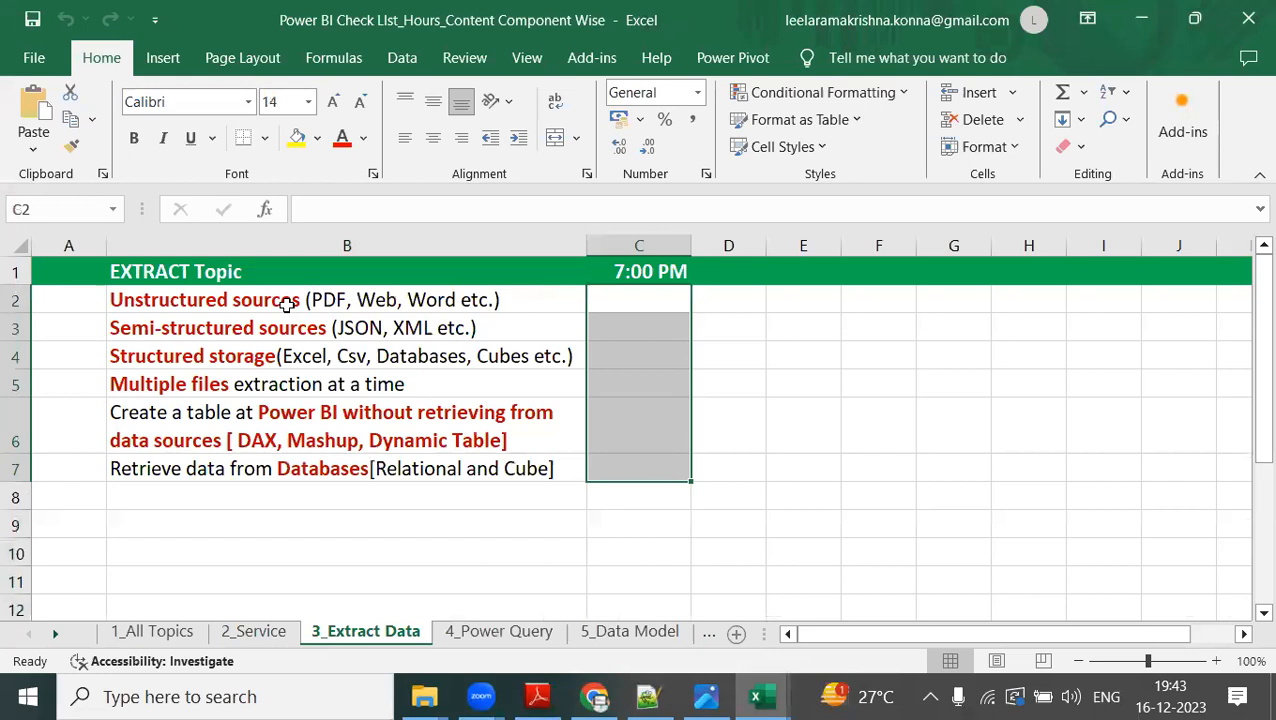
Review the extraction topics in cells B2 to B7 of the 3_Extract Data sheet one by one.
{"action": "left_click", "coordinate": [287, 303]}
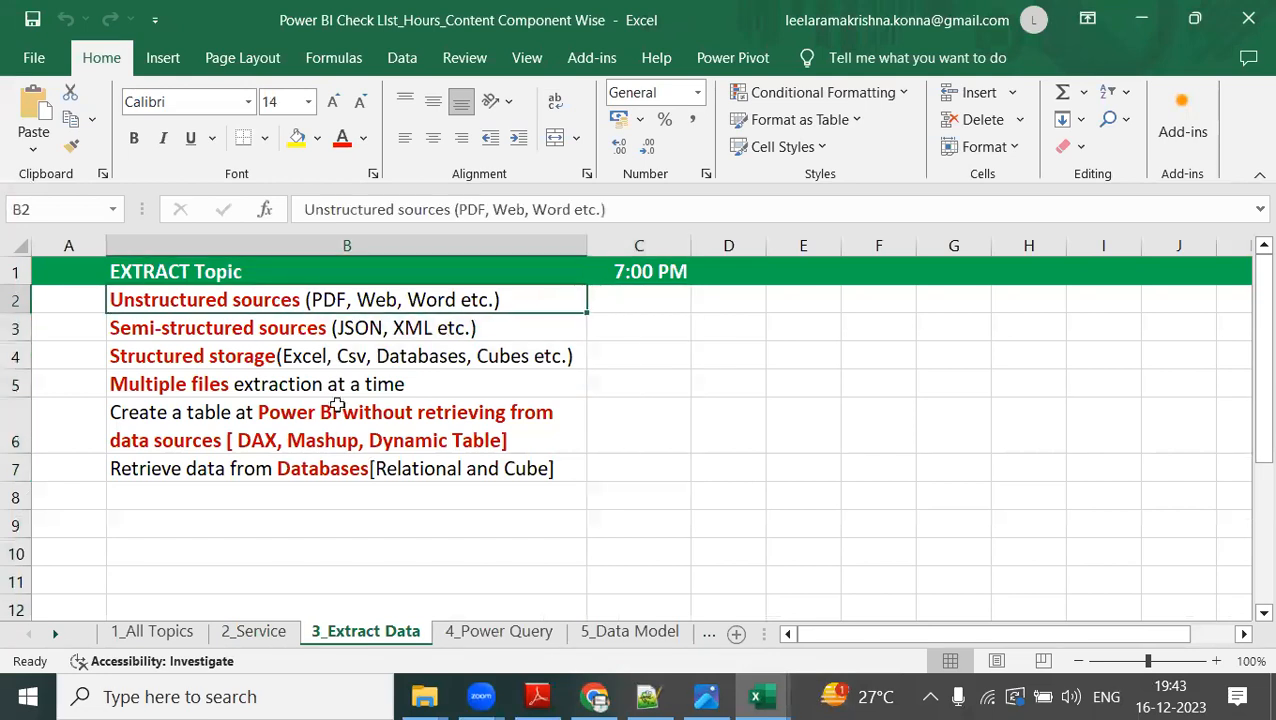
{"action": "left_click", "coordinate": [478, 331]}
{"action": "left_click", "coordinate": [551, 349]}
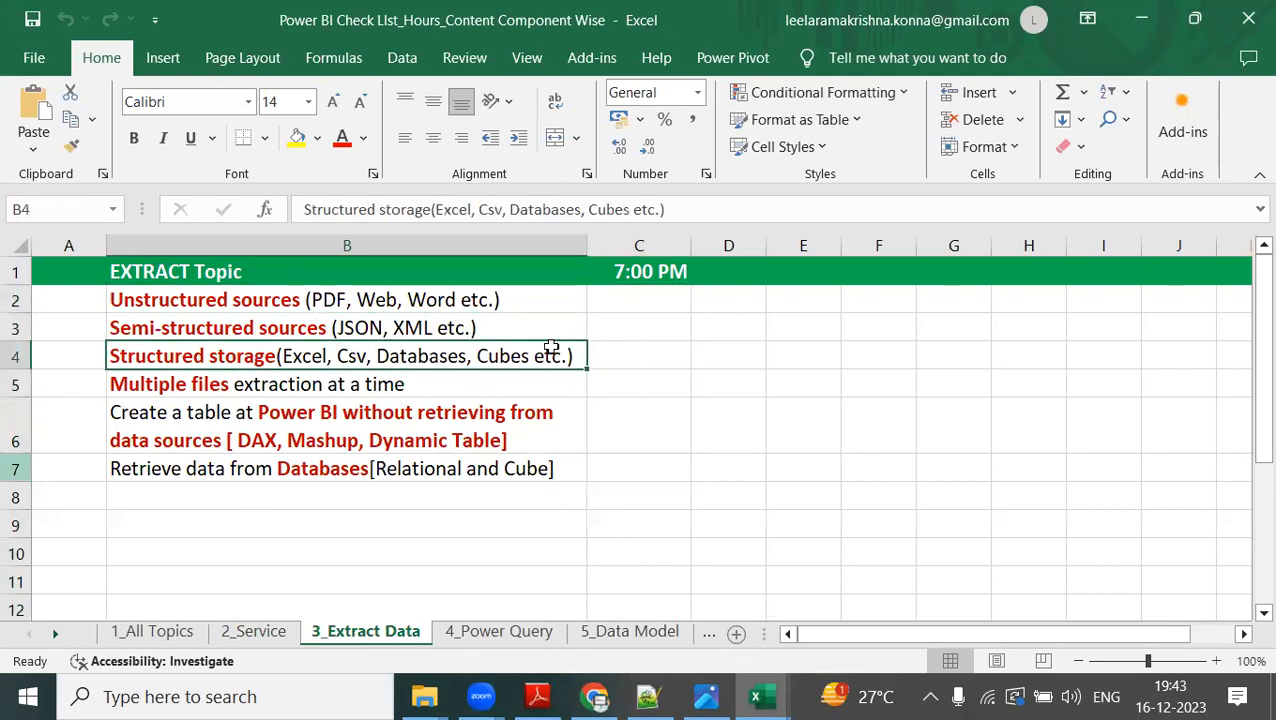
{"action": "left_click", "coordinate": [332, 382]}
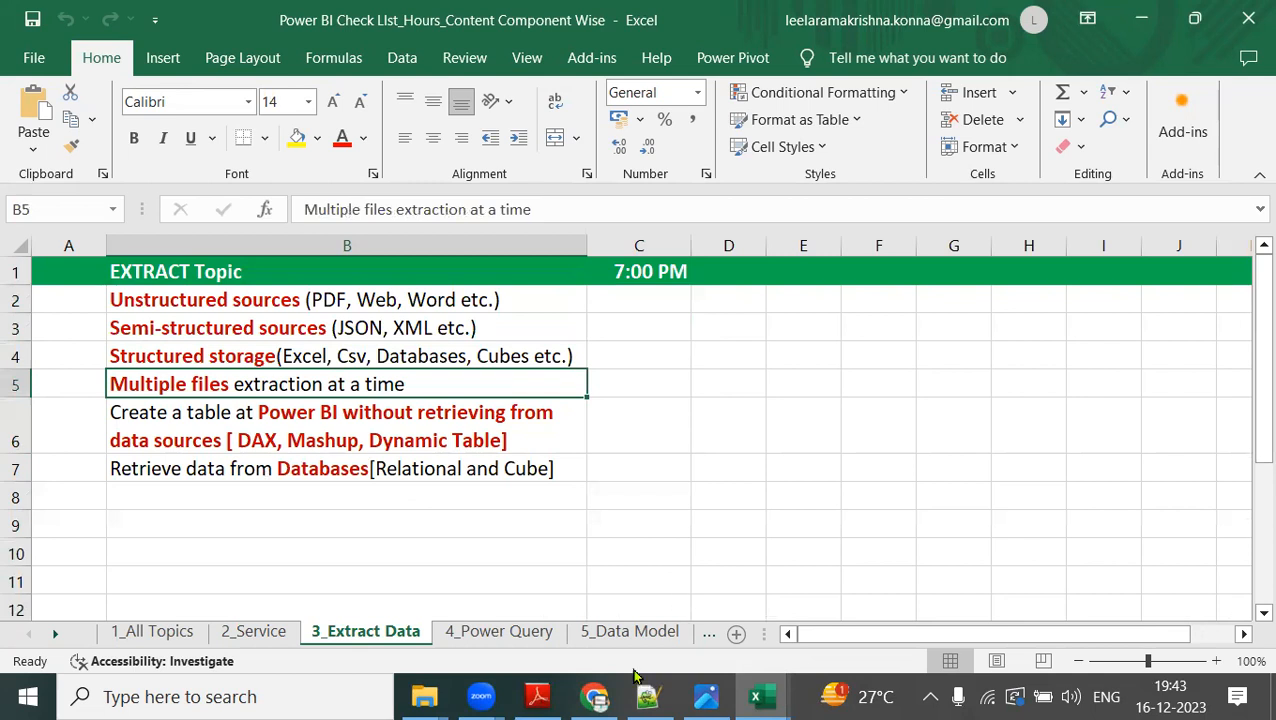
{"action": "left_click", "coordinate": [381, 439]}
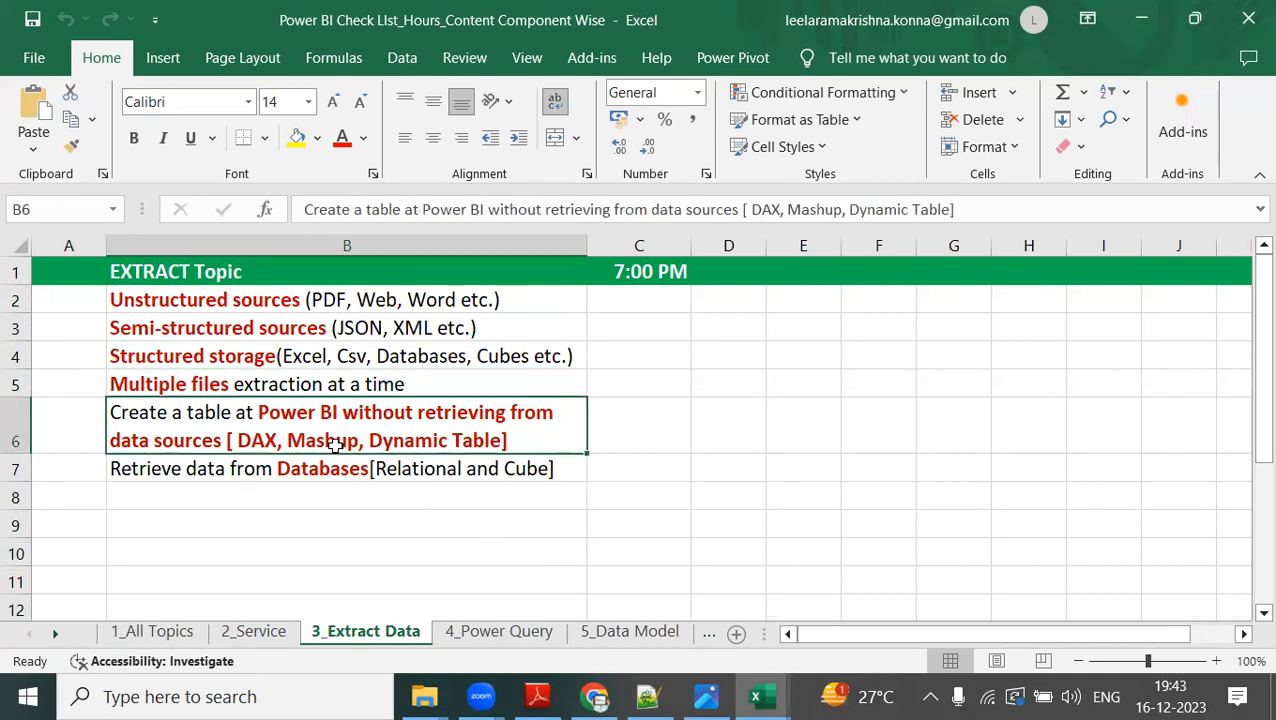
{"action": "left_click", "coordinate": [313, 470]}
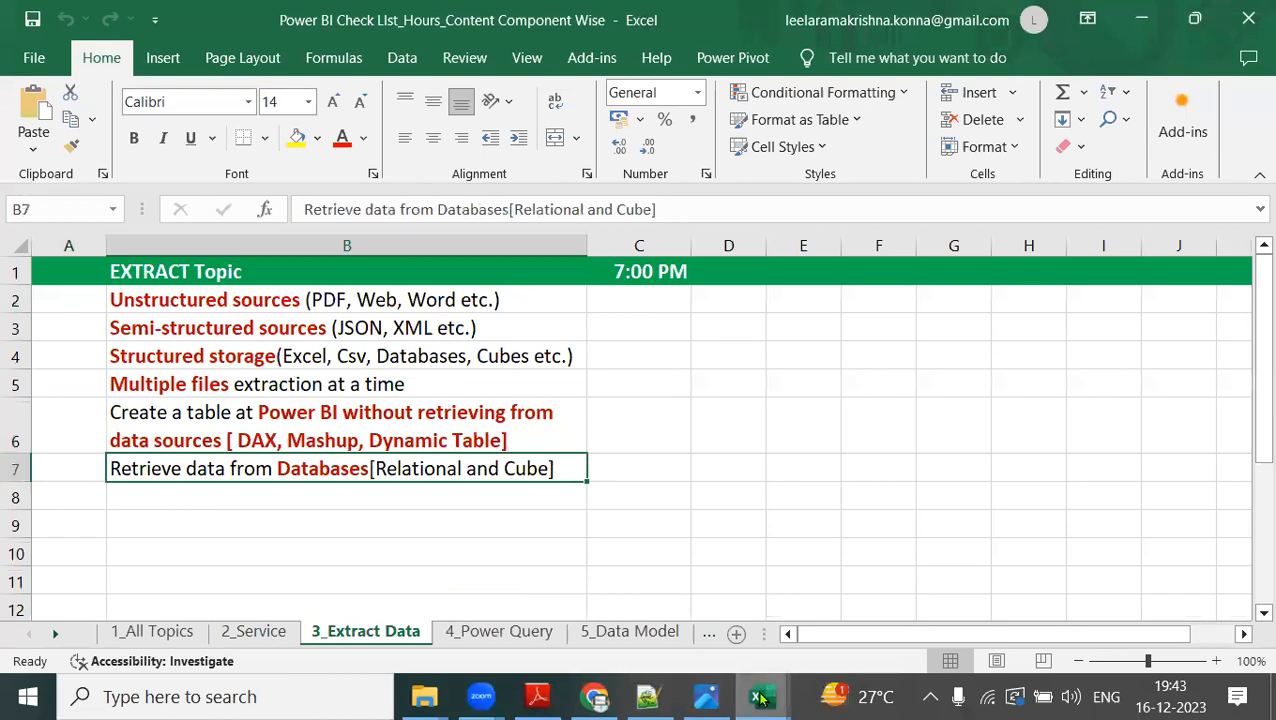
Return to the Family_Expenses_Daily_Data workbook and examine its description rows 1 and 2 and the expense records below.
{"action": "mouse_move", "coordinate": [762, 696]}
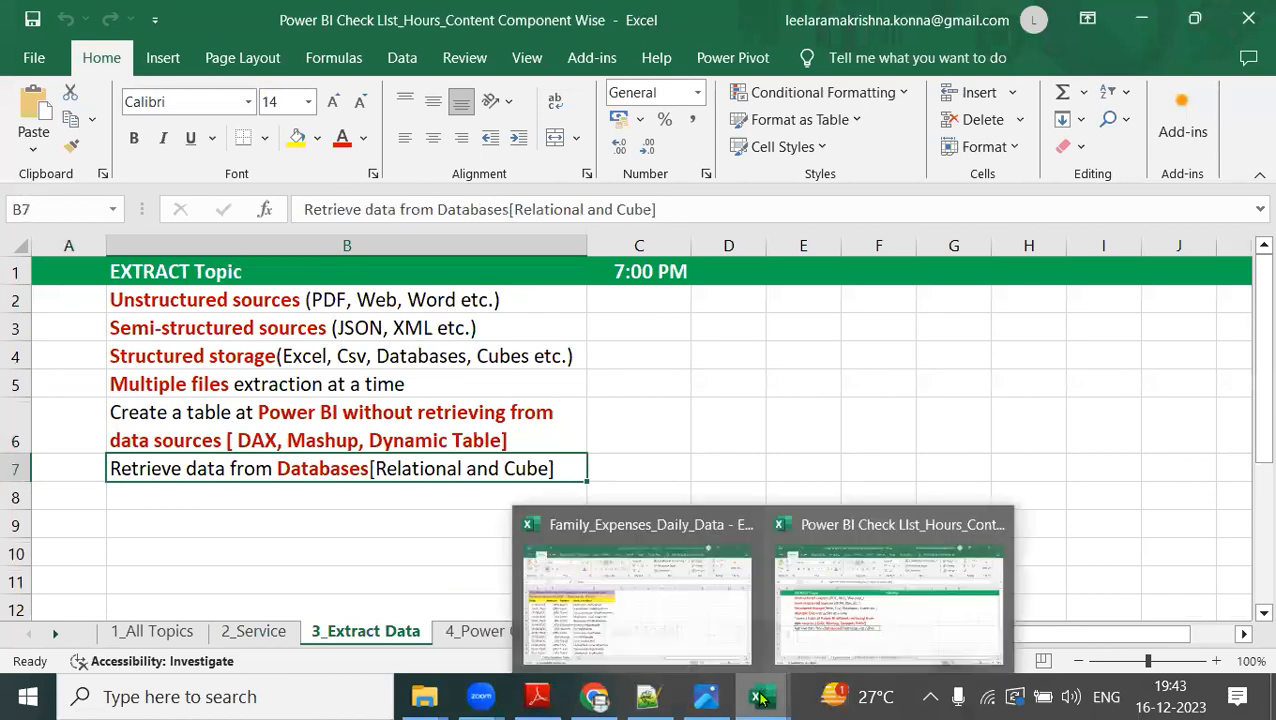
{"action": "left_click", "coordinate": [670, 630]}
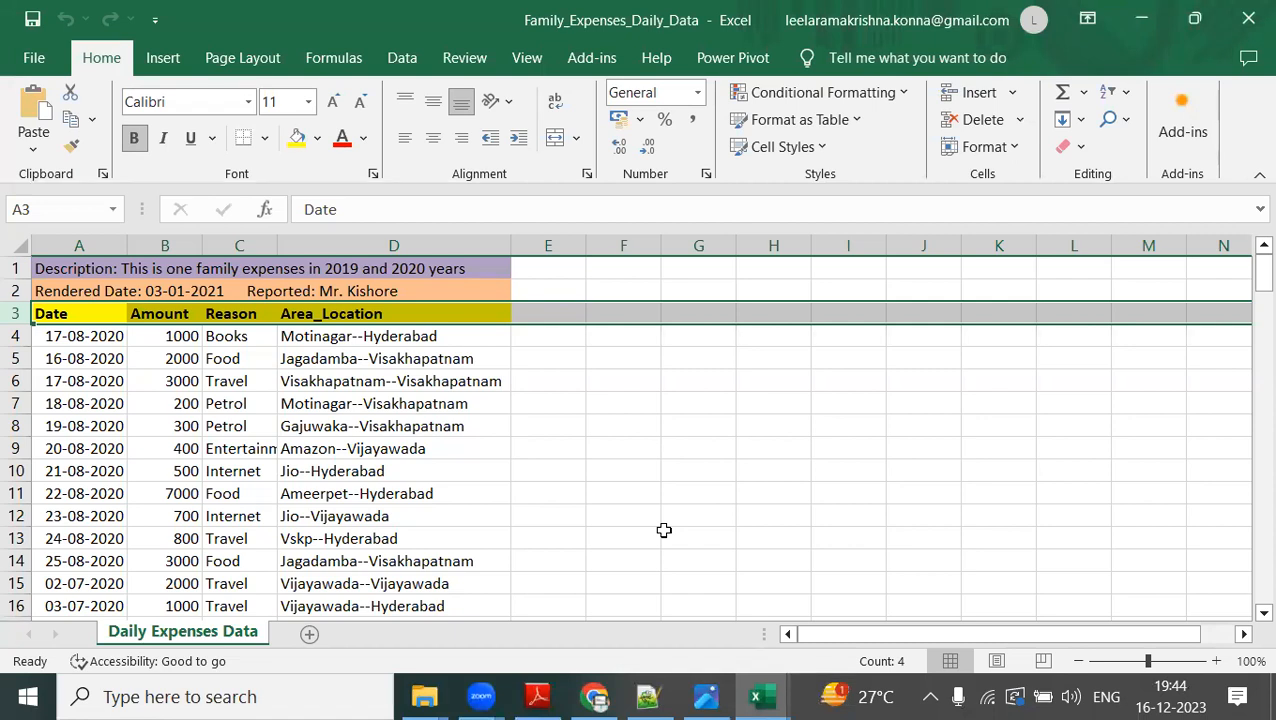
{"action": "left_click", "coordinate": [1088, 22]}
{"action": "left_click", "coordinate": [928, 444]}
{"action": "left_click", "coordinate": [14, 268]}
{"action": "left_click", "coordinate": [14, 290]}
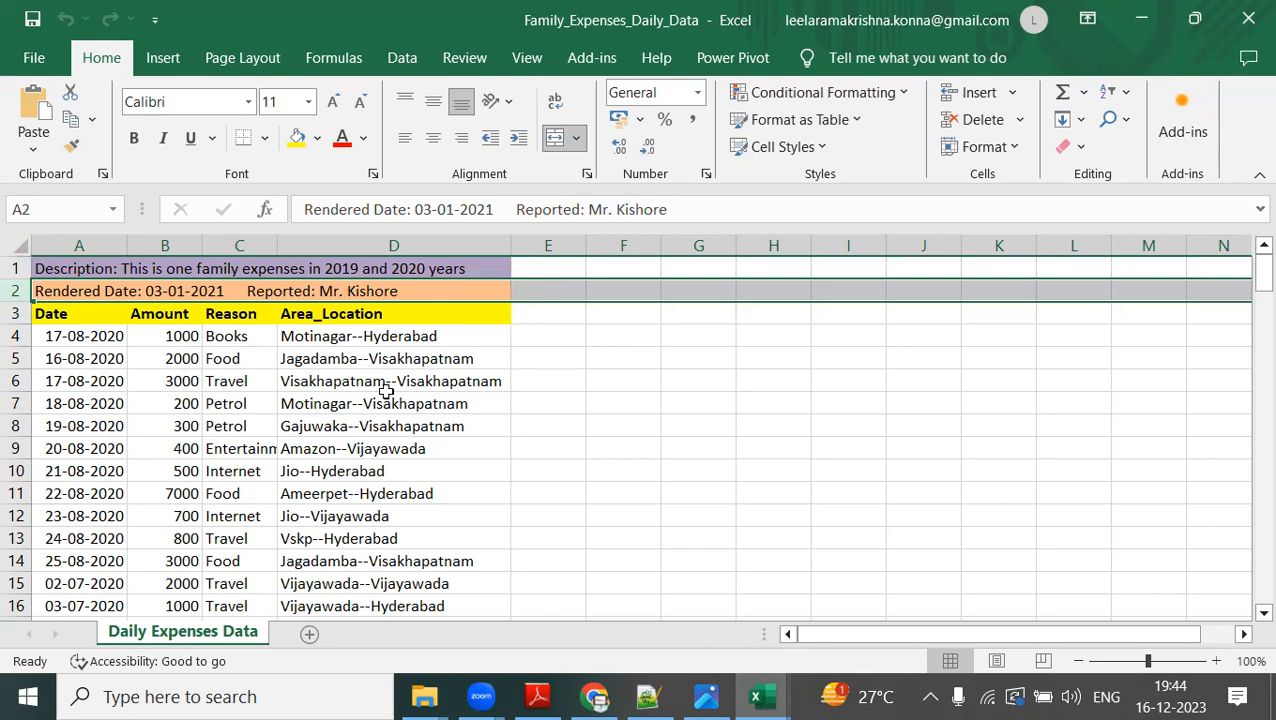
{"action": "scroll", "coordinate": [482, 399], "scroll_direction": "down", "scroll_amount": 20}
{"action": "scroll", "coordinate": [483, 390], "scroll_direction": "down", "scroll_amount": 8}
{"action": "scroll", "coordinate": [490, 345], "scroll_direction": "up", "scroll_amount": 20}
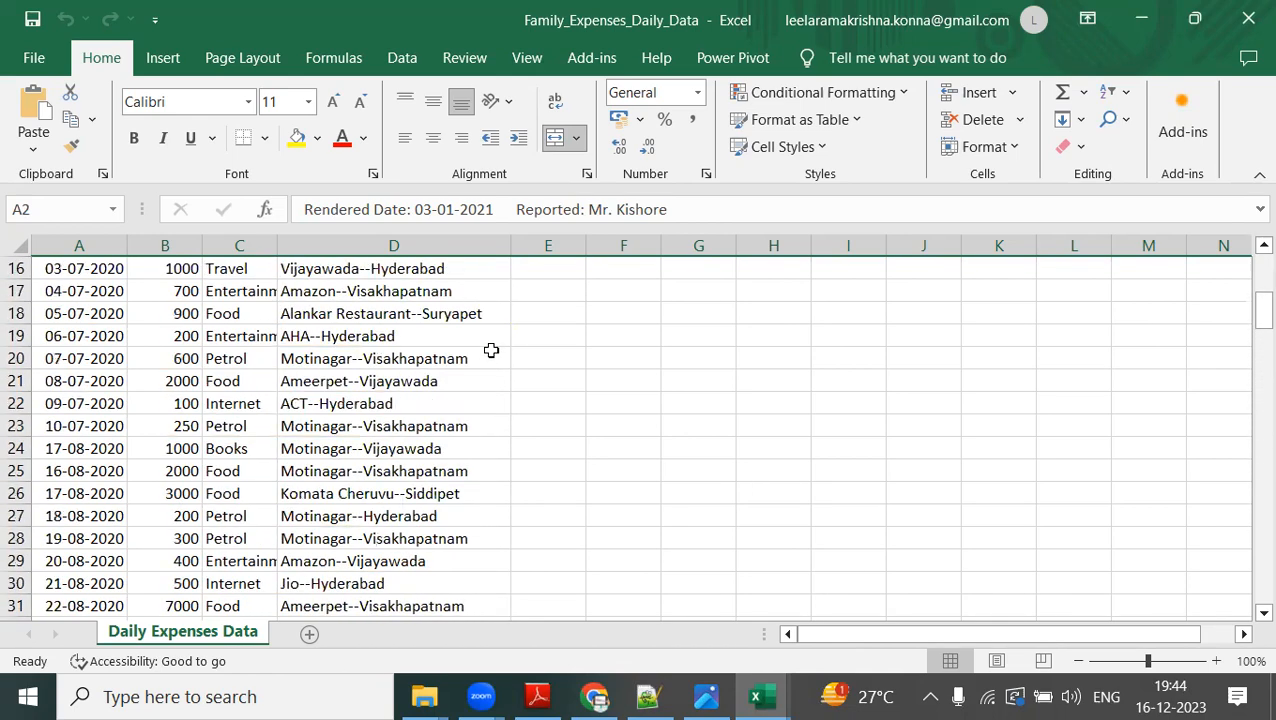
{"action": "scroll", "coordinate": [491, 350], "scroll_direction": "up", "scroll_amount": 5}
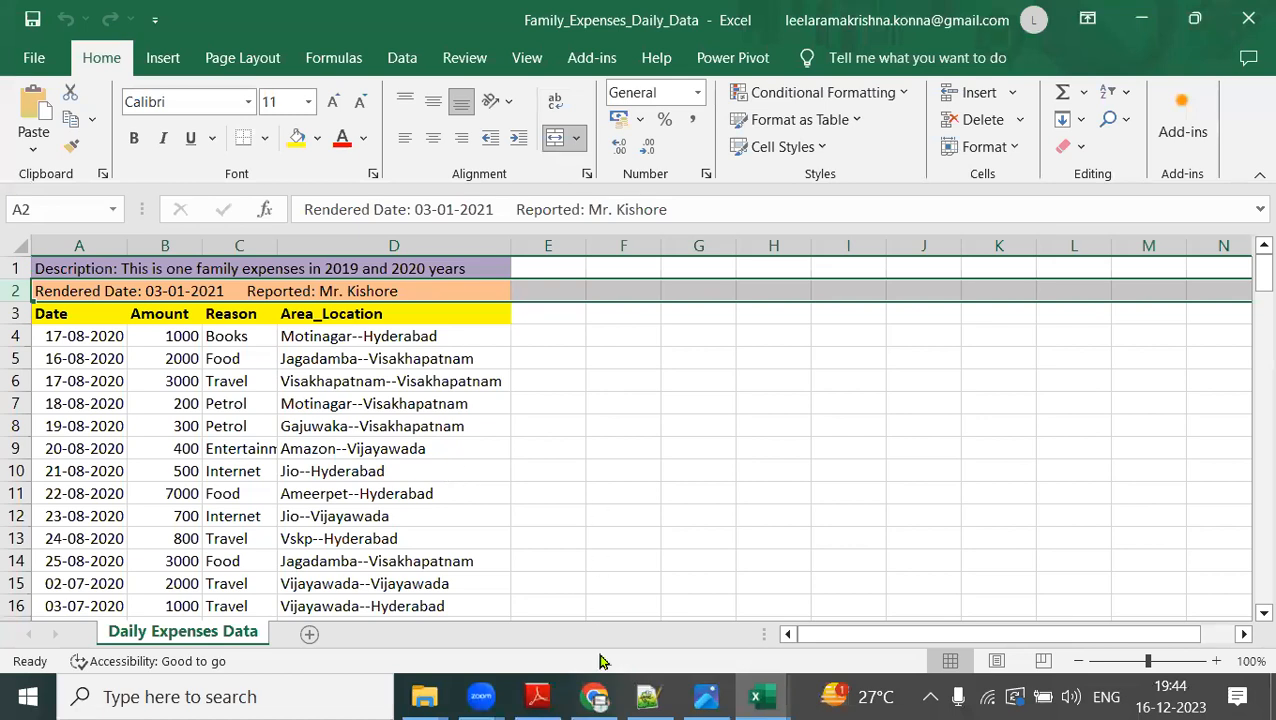
Close the 5.jpeg slide and open image 16 from the VINAYAKA_Demo Screens folder.
{"action": "left_click", "coordinate": [706, 697]}
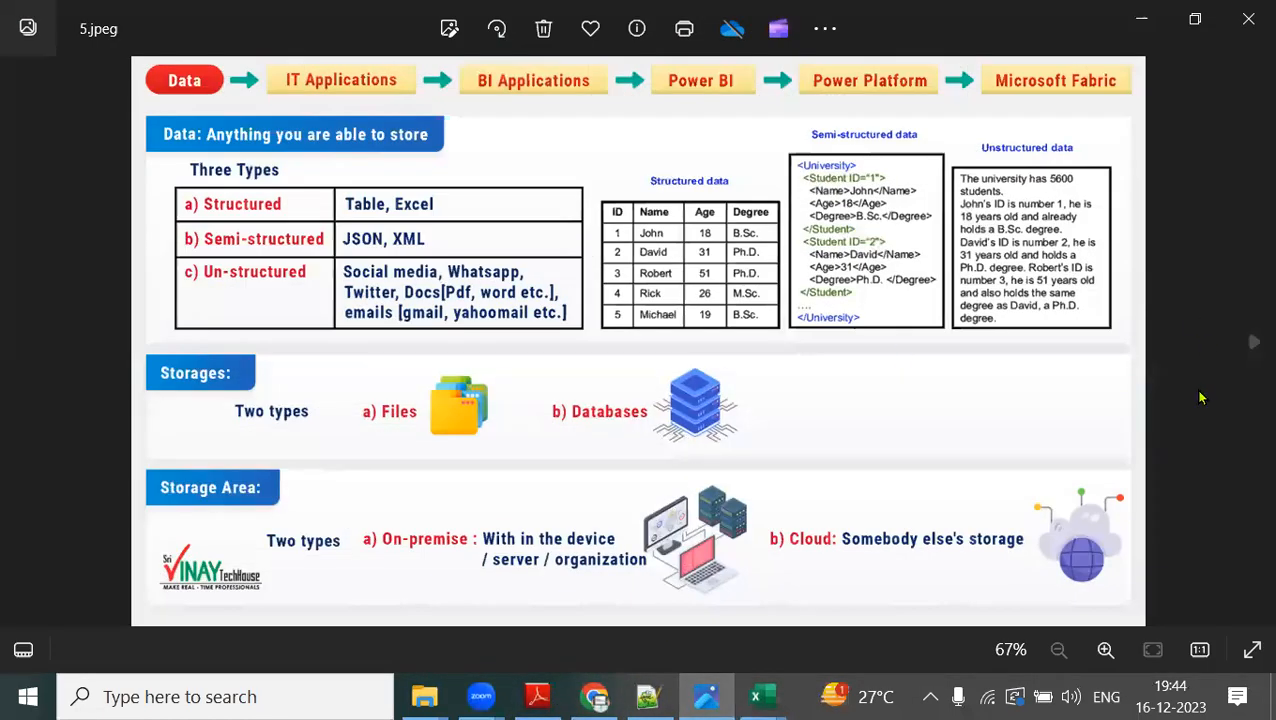
{"action": "left_click", "coordinate": [1249, 47]}
{"action": "left_click", "coordinate": [1249, 47]}
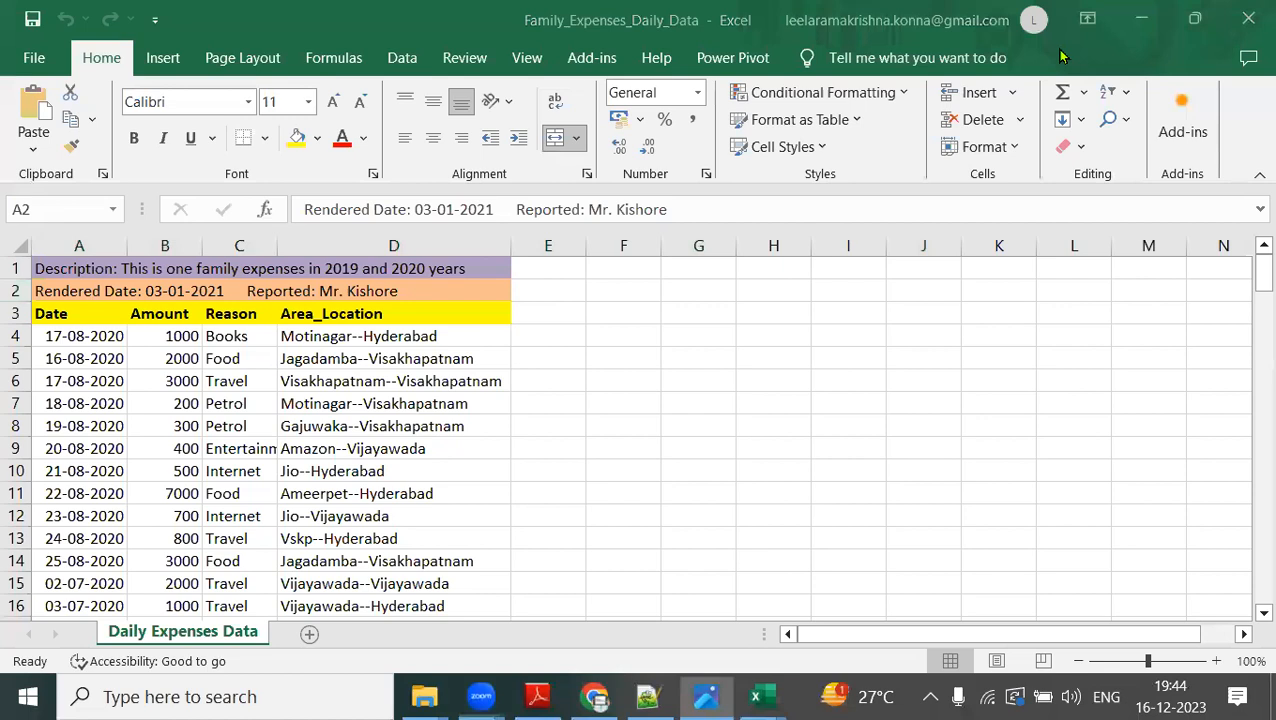
{"action": "mouse_move", "coordinate": [424, 697]}
{"action": "left_click", "coordinate": [300, 600]}
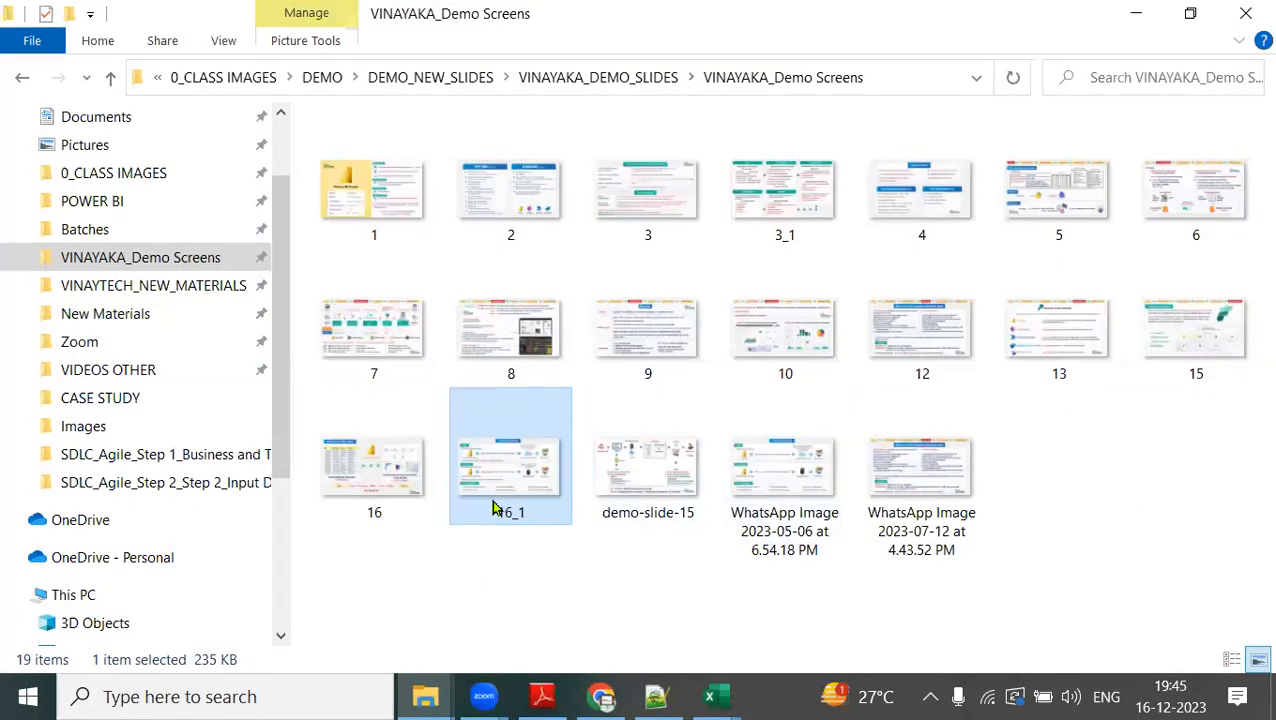
{"action": "double_click", "coordinate": [421, 485]}
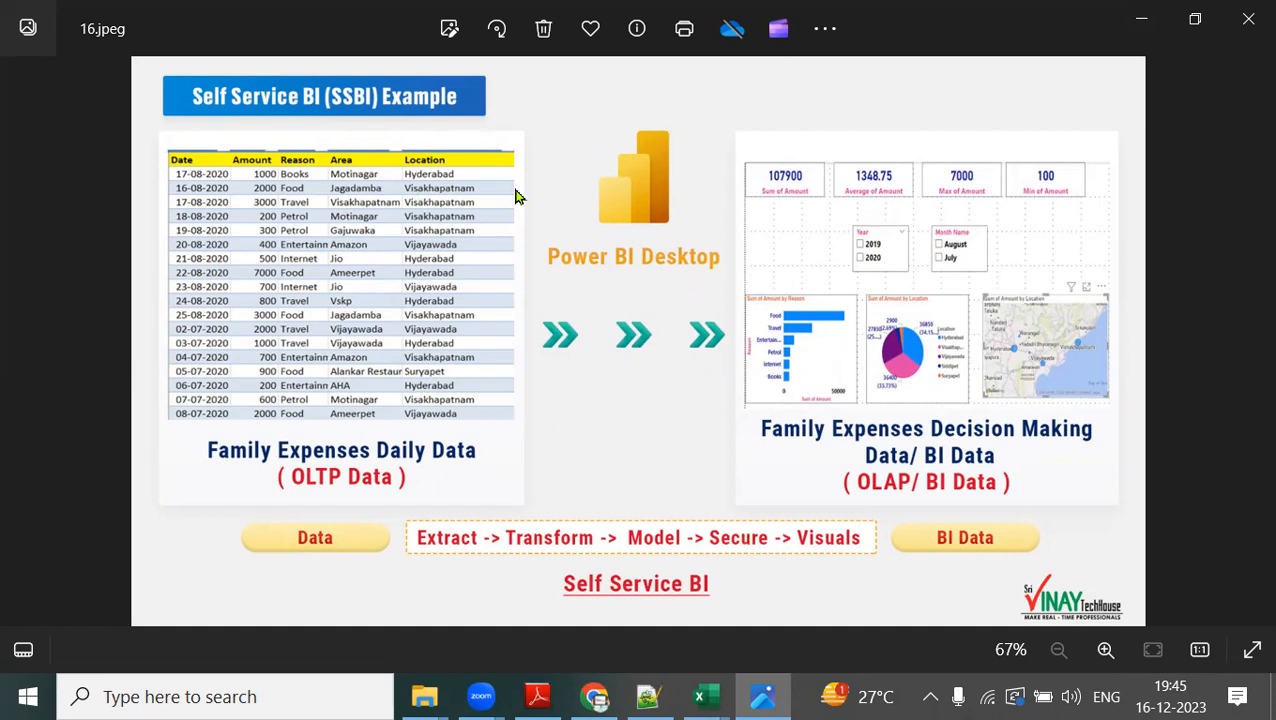
Switch to the demo session notes in Notepad++ and highlight the Desktop definition "Graphical operations area" on line 127.
{"action": "left_click", "coordinate": [670, 697]}
{"action": "scroll", "coordinate": [692, 380], "scroll_direction": "up", "scroll_amount": 17}
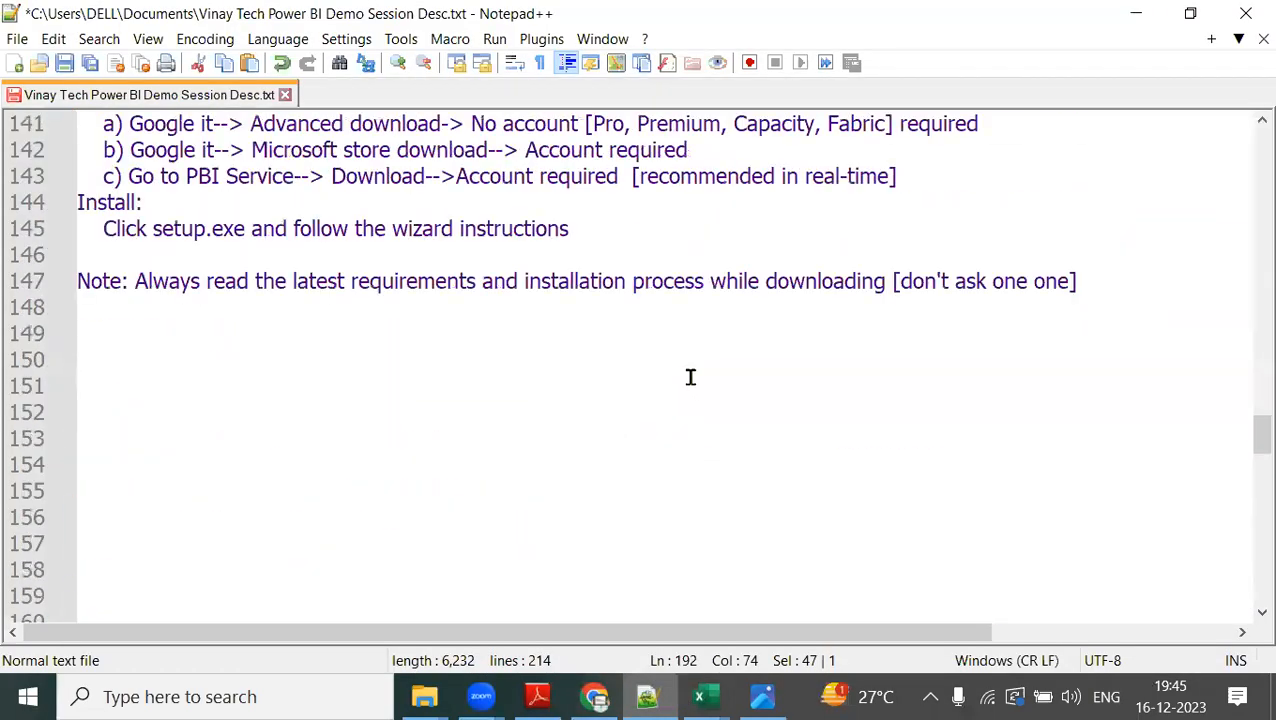
{"action": "scroll", "coordinate": [690, 377], "scroll_direction": "up", "scroll_amount": 2}
{"action": "scroll", "coordinate": [690, 377], "scroll_direction": "down", "scroll_amount": 3}
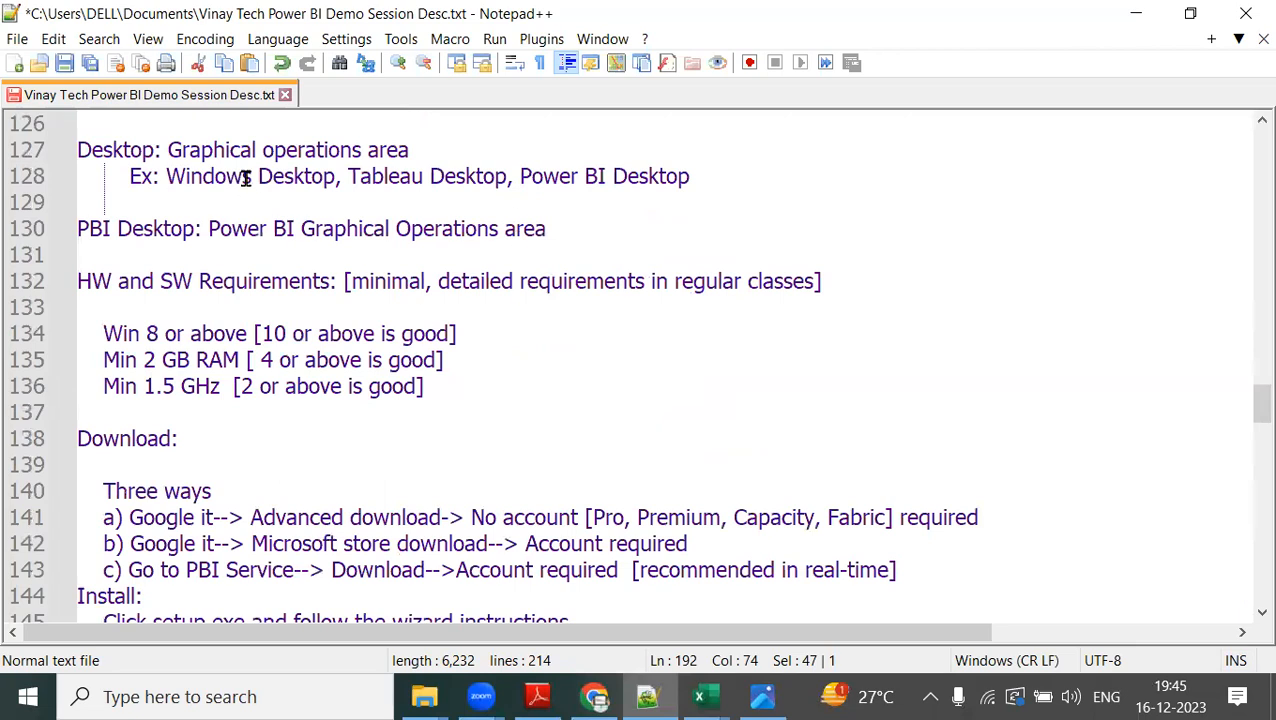
{"action": "left_click_drag", "start_coordinate": [78, 150], "coordinate": [427, 156]}
{"action": "double_click", "coordinate": [105, 150]}
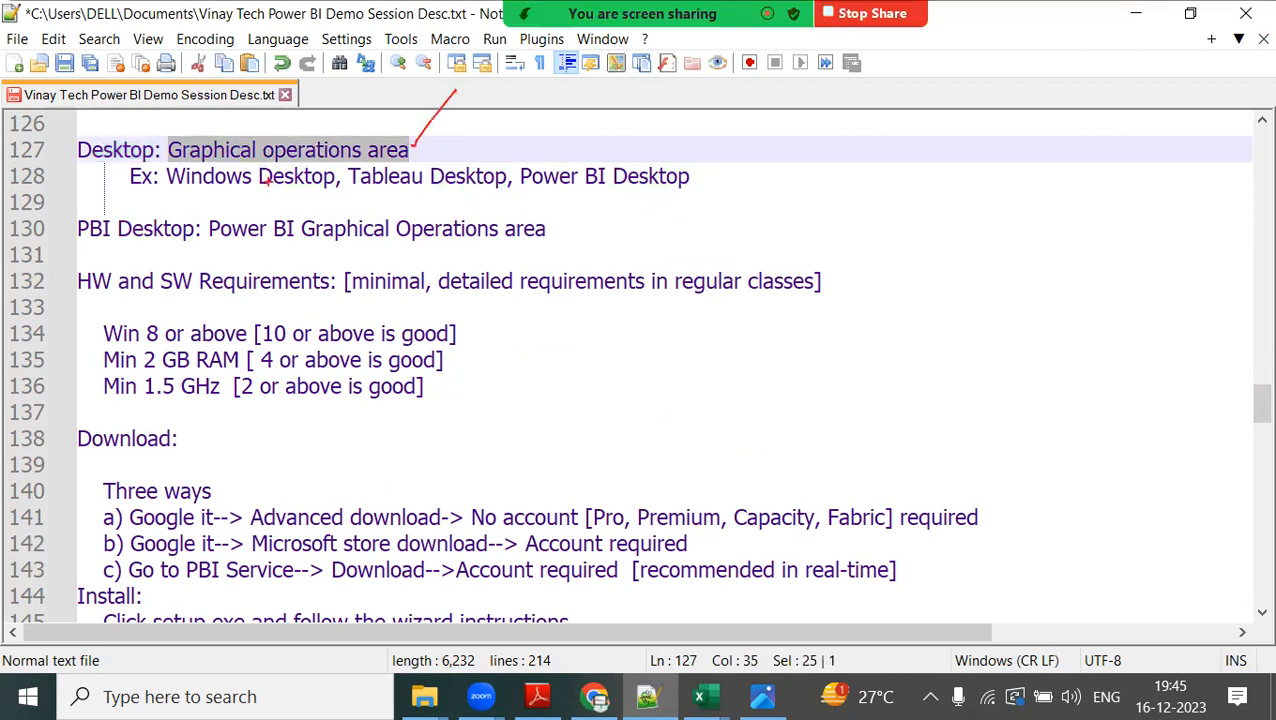
Annotate the desktop examples, the PBI Desktop definition and the HW and SW Requirements line in red pen, and clear the markings.
{"action": "mouse_move", "coordinate": [158, 197]}
{"action": "left_mouse_down"}
{"action": "mouse_move", "coordinate": [352, 197]}
{"action": "mouse_move", "coordinate": [420, 186]}
{"action": "mouse_move", "coordinate": [469, 156]}
{"action": "left_mouse_up"}
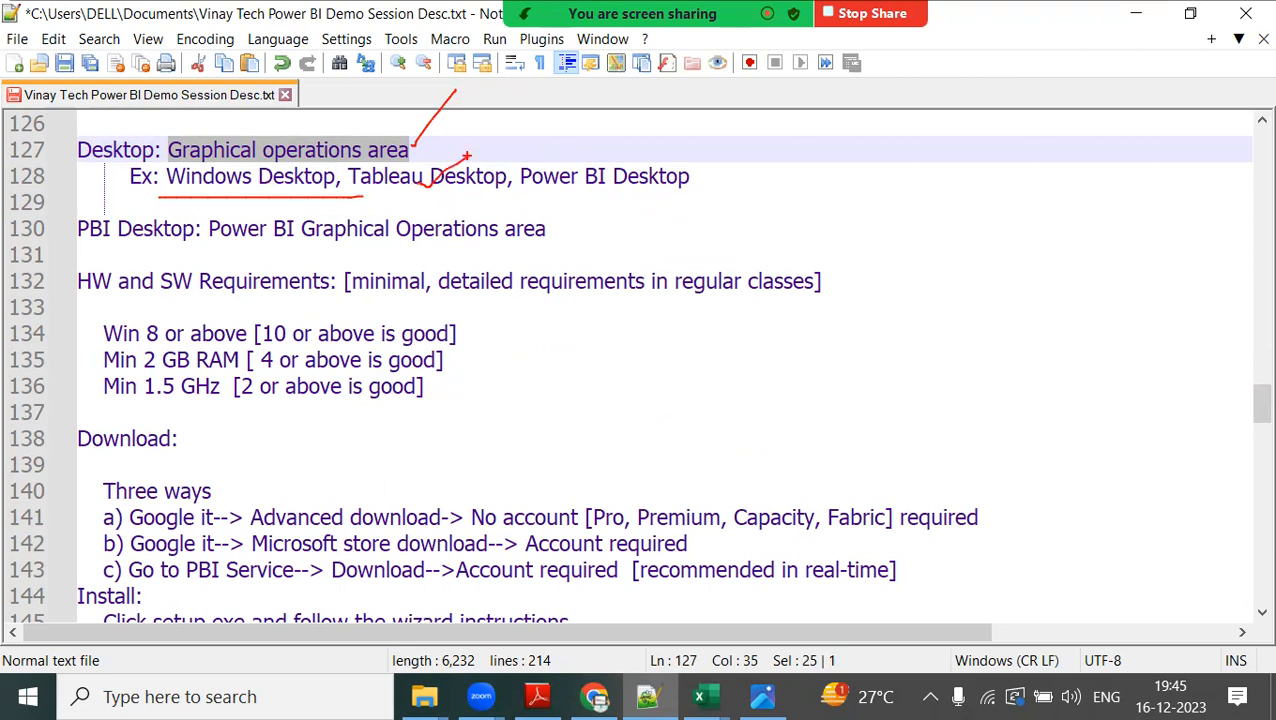
{"action": "mouse_move", "coordinate": [517, 193]}
{"action": "left_mouse_down"}
{"action": "mouse_move", "coordinate": [686, 171]}
{"action": "mouse_move", "coordinate": [748, 113]}
{"action": "left_mouse_up"}
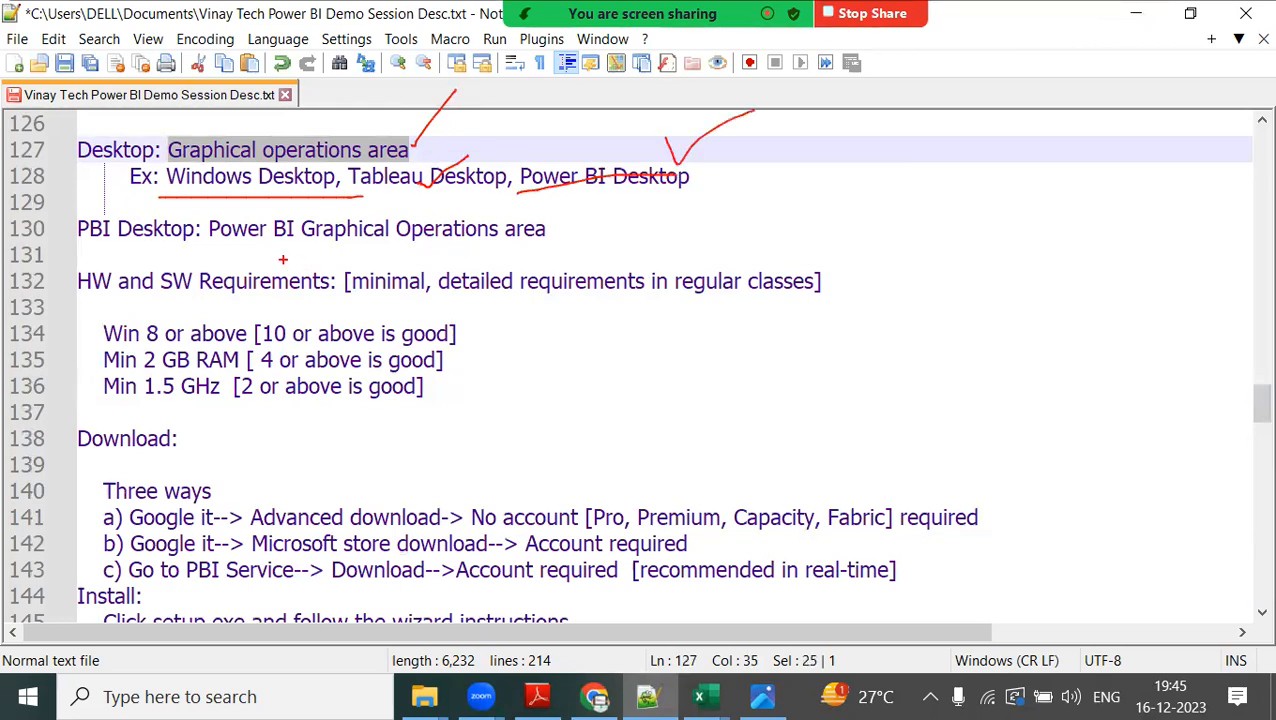
{"action": "left_click_drag", "start_coordinate": [212, 251], "coordinate": [527, 244]}
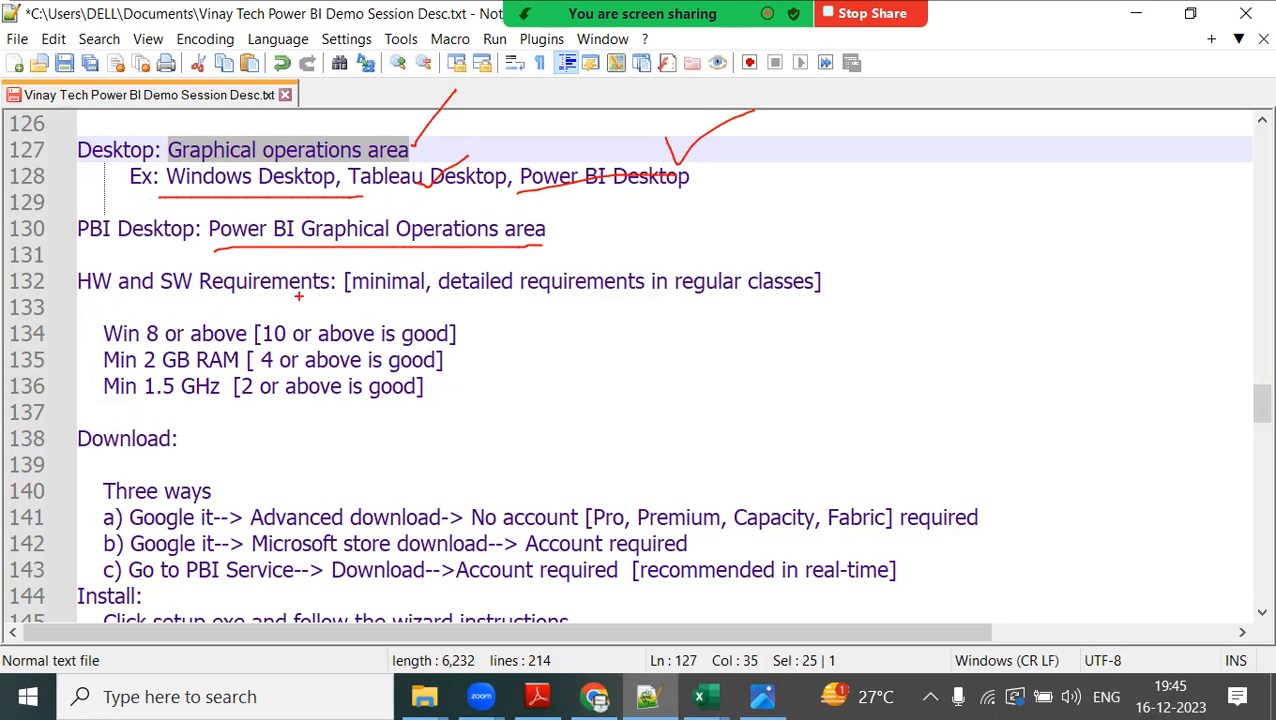
{"action": "mouse_move", "coordinate": [445, 250]}
{"action": "left_mouse_down"}
{"action": "mouse_move", "coordinate": [345, 268]}
{"action": "mouse_move", "coordinate": [452, 256]}
{"action": "left_mouse_up"}
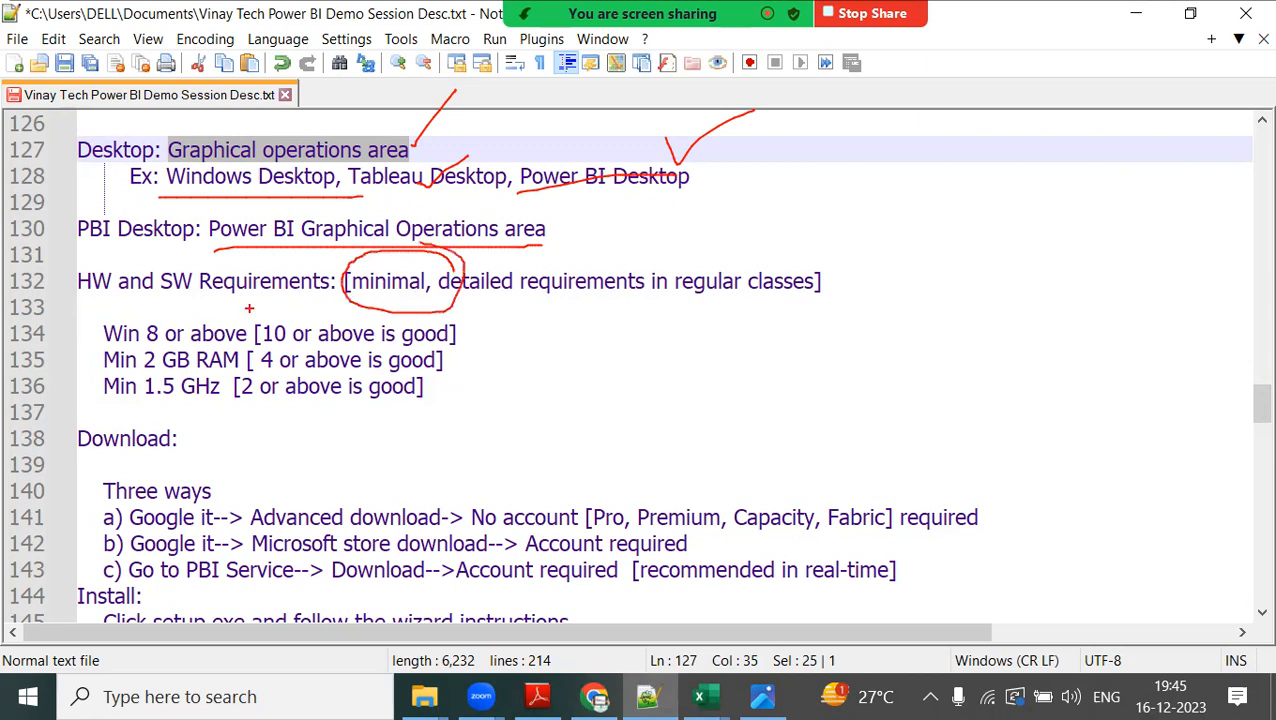
{"action": "mouse_move", "coordinate": [484, 305]}
{"action": "left_mouse_down"}
{"action": "mouse_move", "coordinate": [739, 306]}
{"action": "mouse_move", "coordinate": [811, 233]}
{"action": "left_mouse_up"}
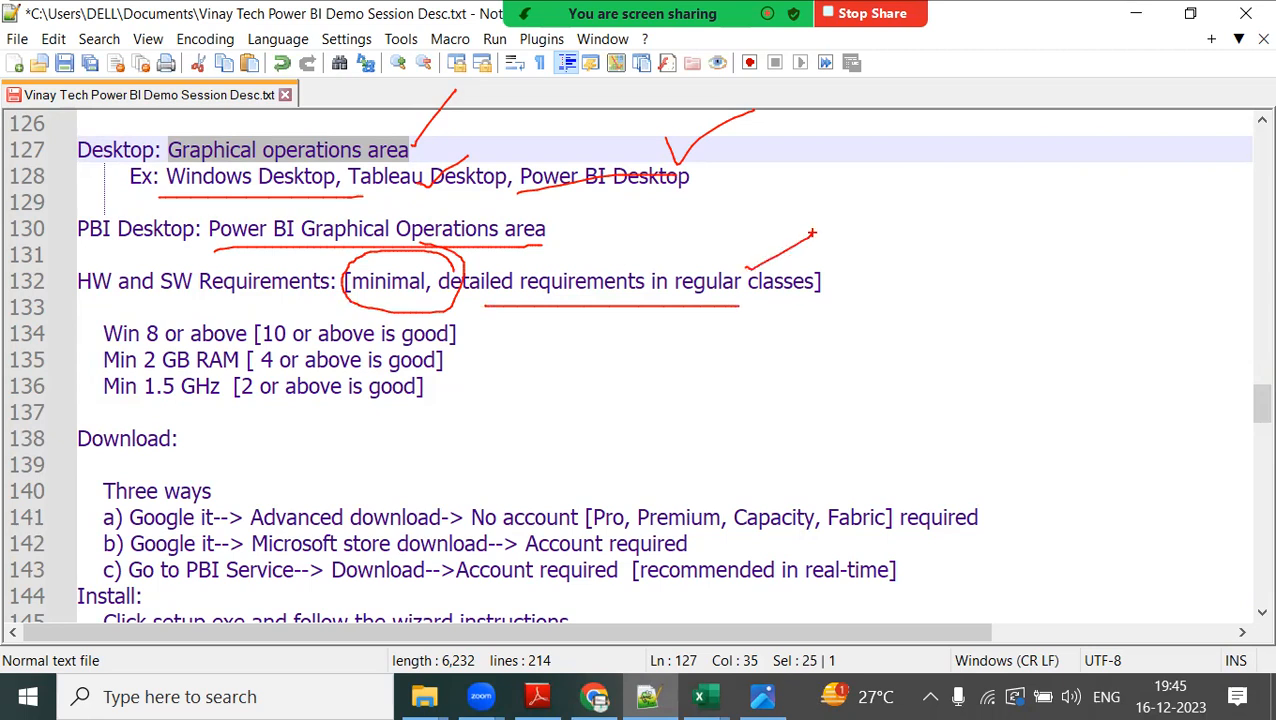
{"action": "key", "text": "Escape"}
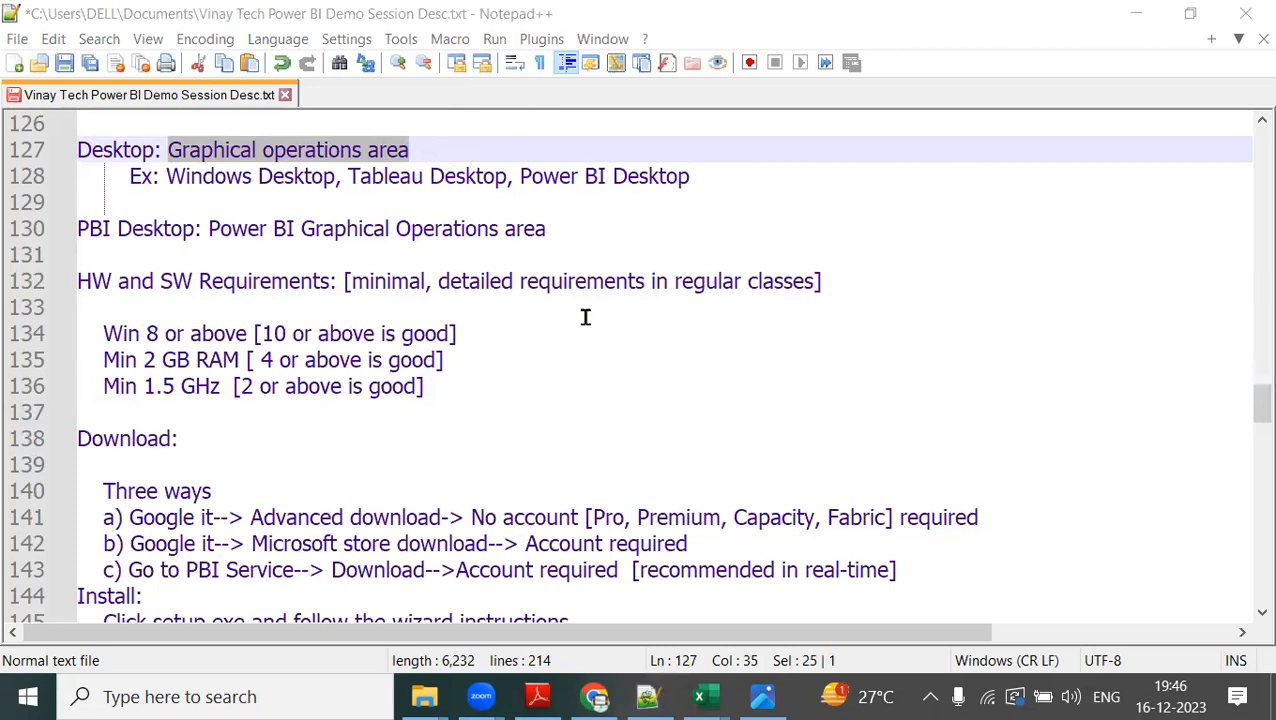
Go back to the start of the notes and select line 9, which asks for an email address and mobile number.
{"action": "left_click", "coordinate": [1113, 408]}
{"action": "left_click_drag", "start_coordinate": [1262, 402], "coordinate": [942, 117]}
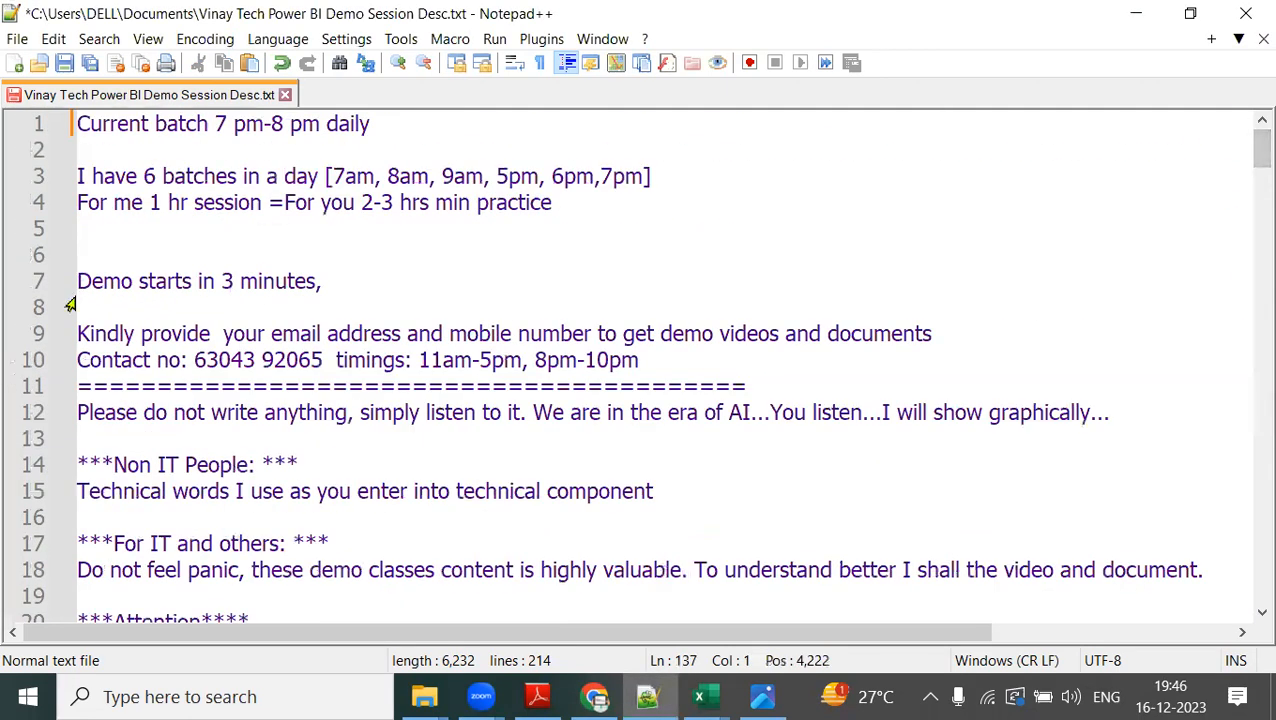
{"action": "left_click_drag", "start_coordinate": [78, 333], "coordinate": [969, 332]}
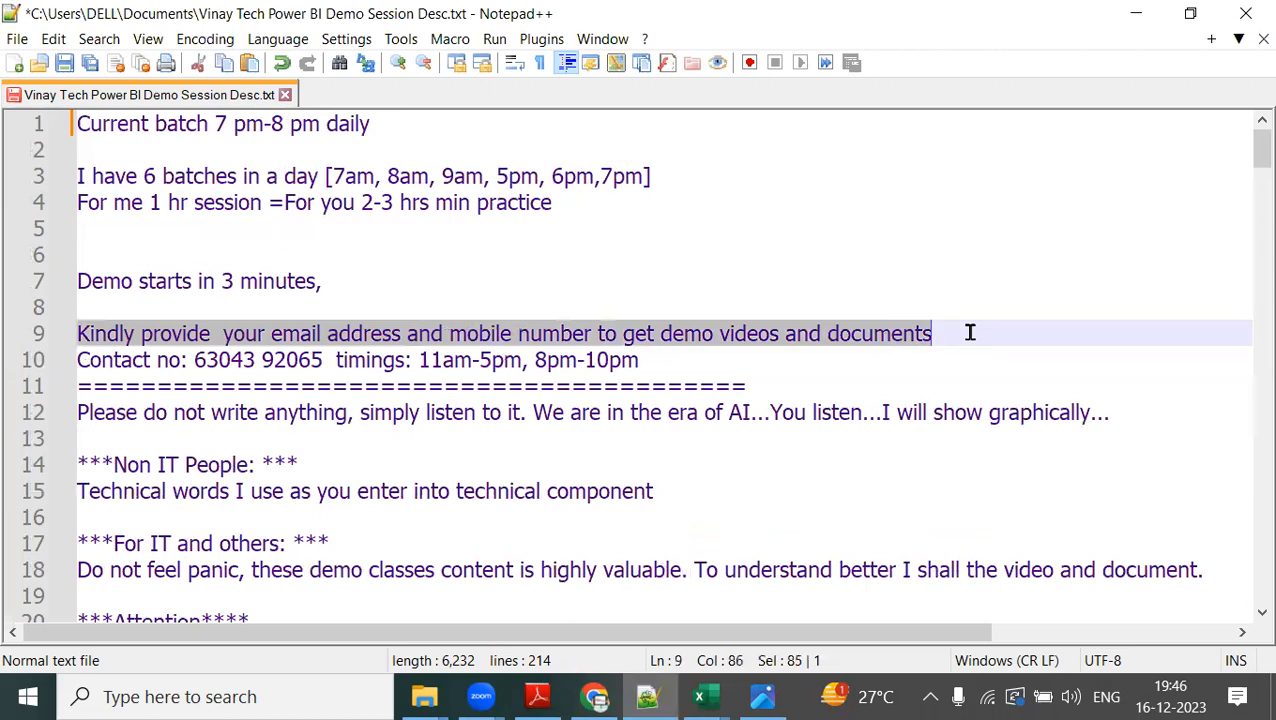
{"action": "left_click", "coordinate": [655, 41]}
Return to the hardware requirements, Download and Install sections of the notes.
{"action": "scroll", "coordinate": [800, 362], "scroll_direction": "down", "scroll_amount": 12}
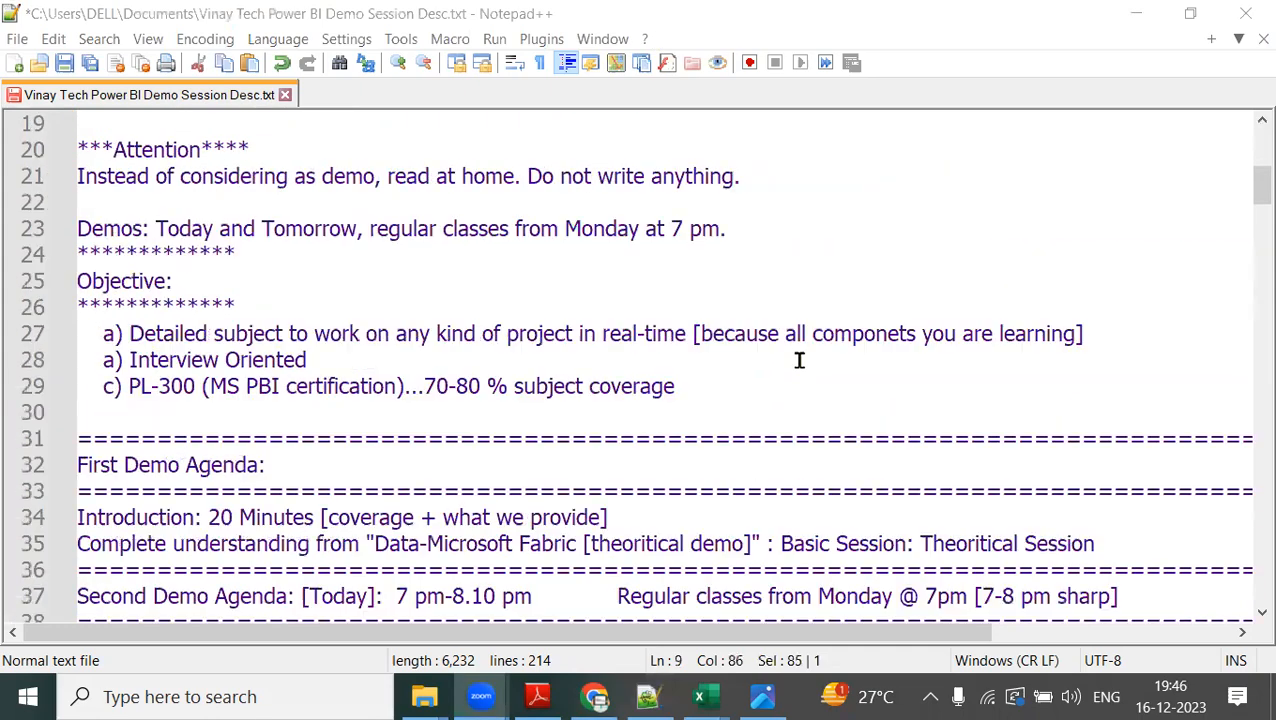
{"action": "scroll", "coordinate": [800, 360], "scroll_direction": "down", "scroll_amount": 9}
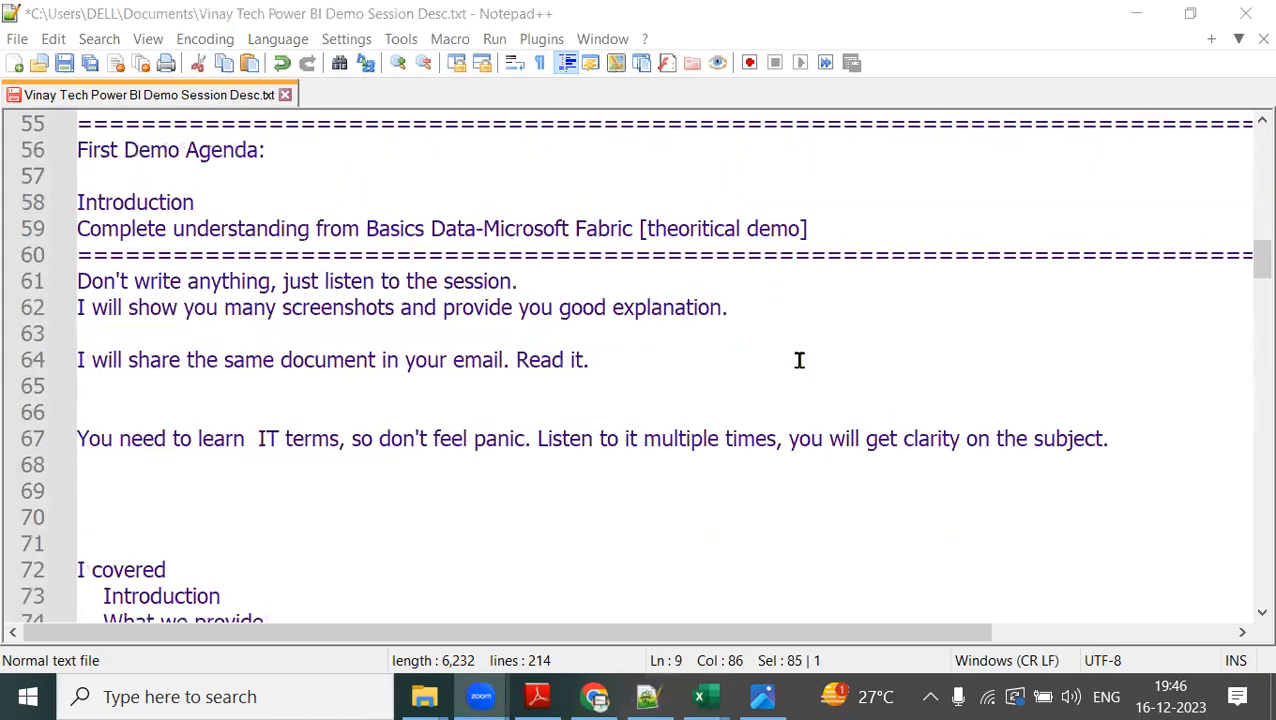
{"action": "scroll", "coordinate": [800, 360], "scroll_direction": "down", "scroll_amount": 19}
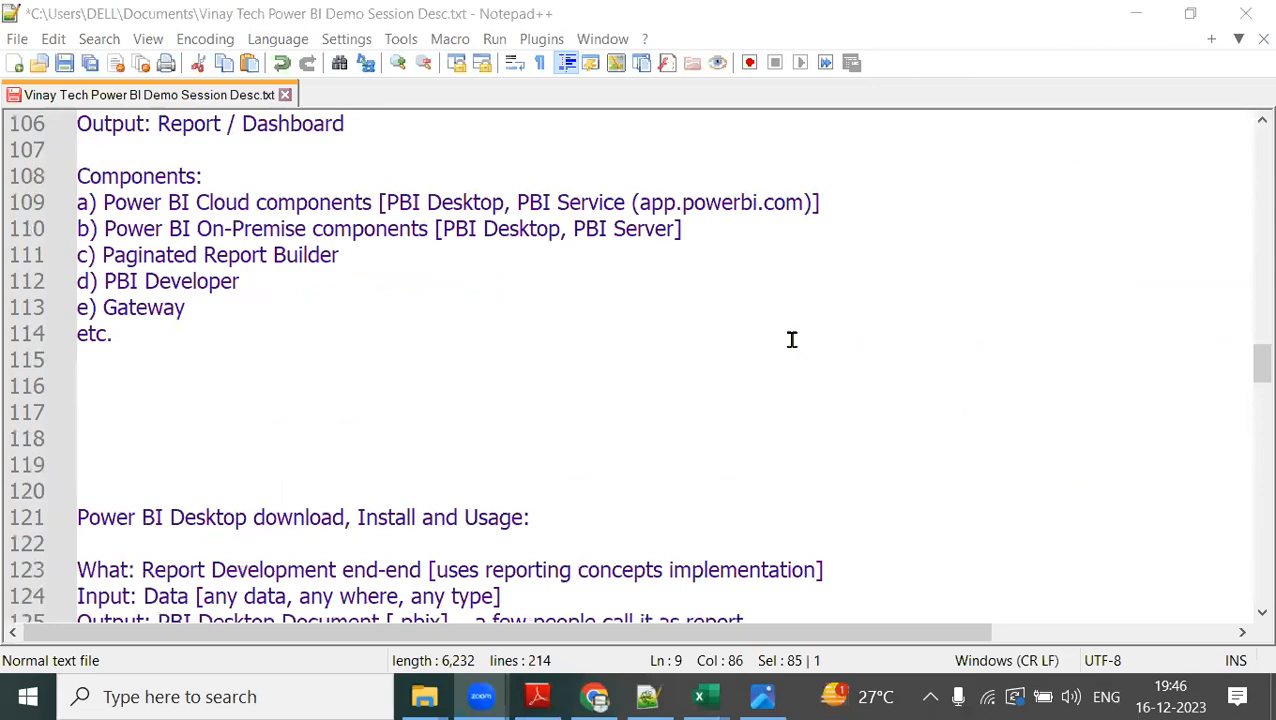
{"action": "scroll", "coordinate": [791, 342], "scroll_direction": "down", "scroll_amount": 4}
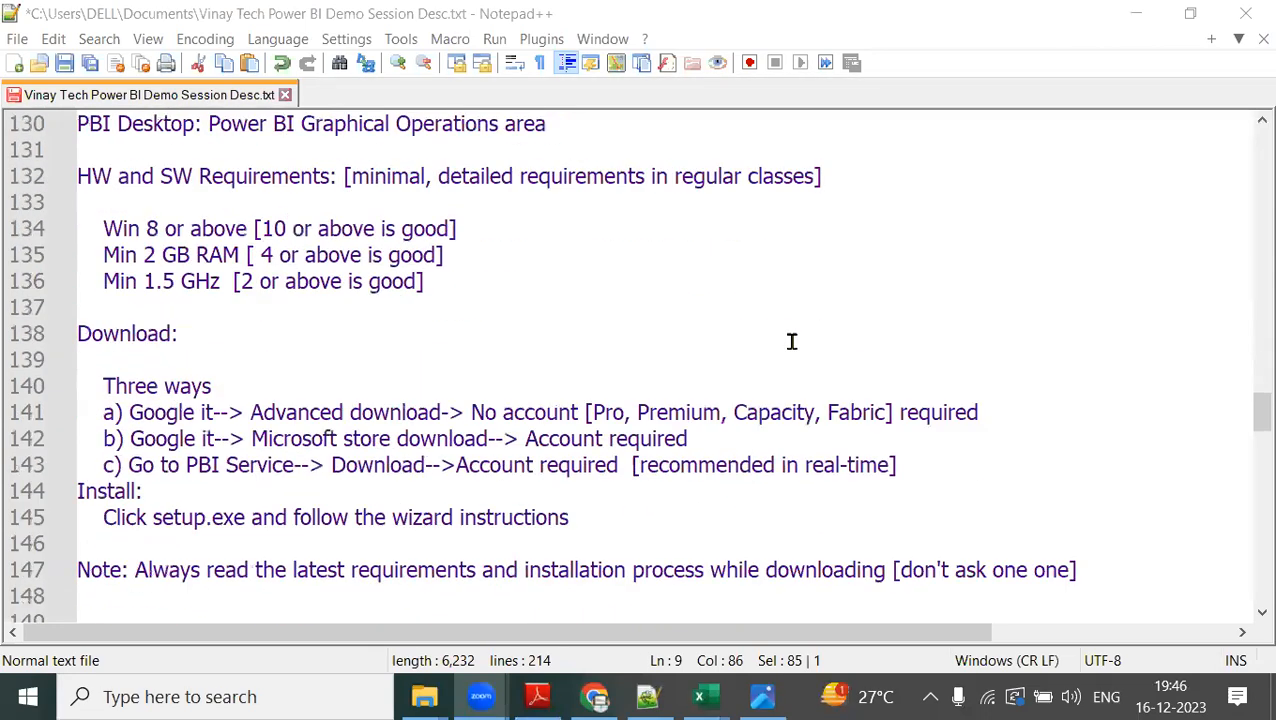
Highlight the bracketed note "[minimal, detailed requirements in regular classes]" on line 132, and clear the selection.
{"action": "scroll", "coordinate": [791, 342], "scroll_direction": "up", "scroll_amount": 2}
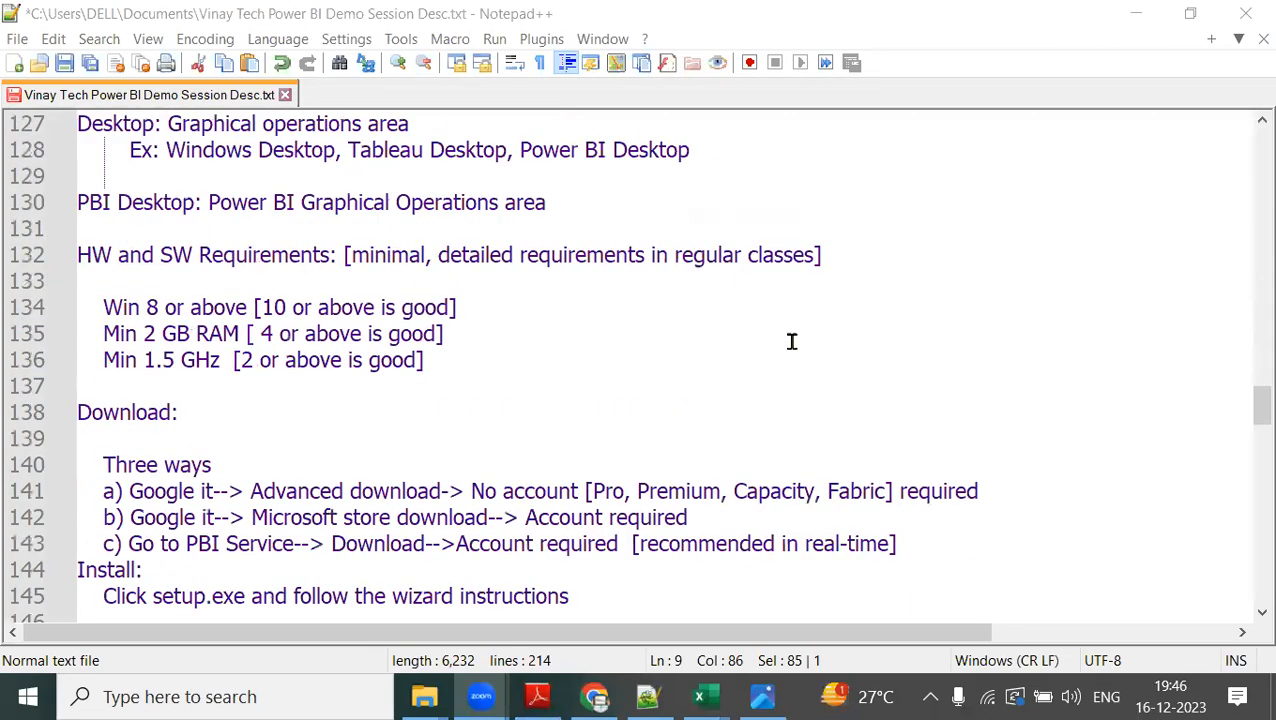
{"action": "scroll", "coordinate": [791, 342], "scroll_direction": "down", "scroll_amount": 1}
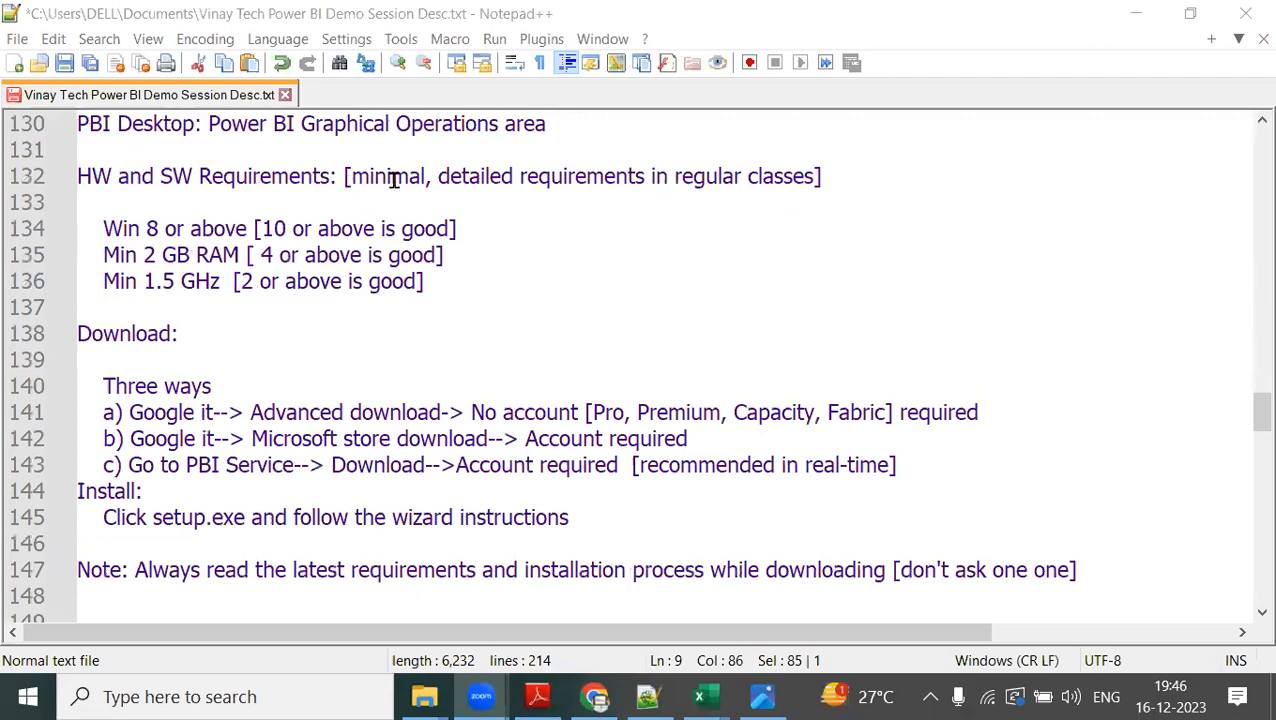
{"action": "left_click_drag", "start_coordinate": [345, 177], "coordinate": [638, 204]}
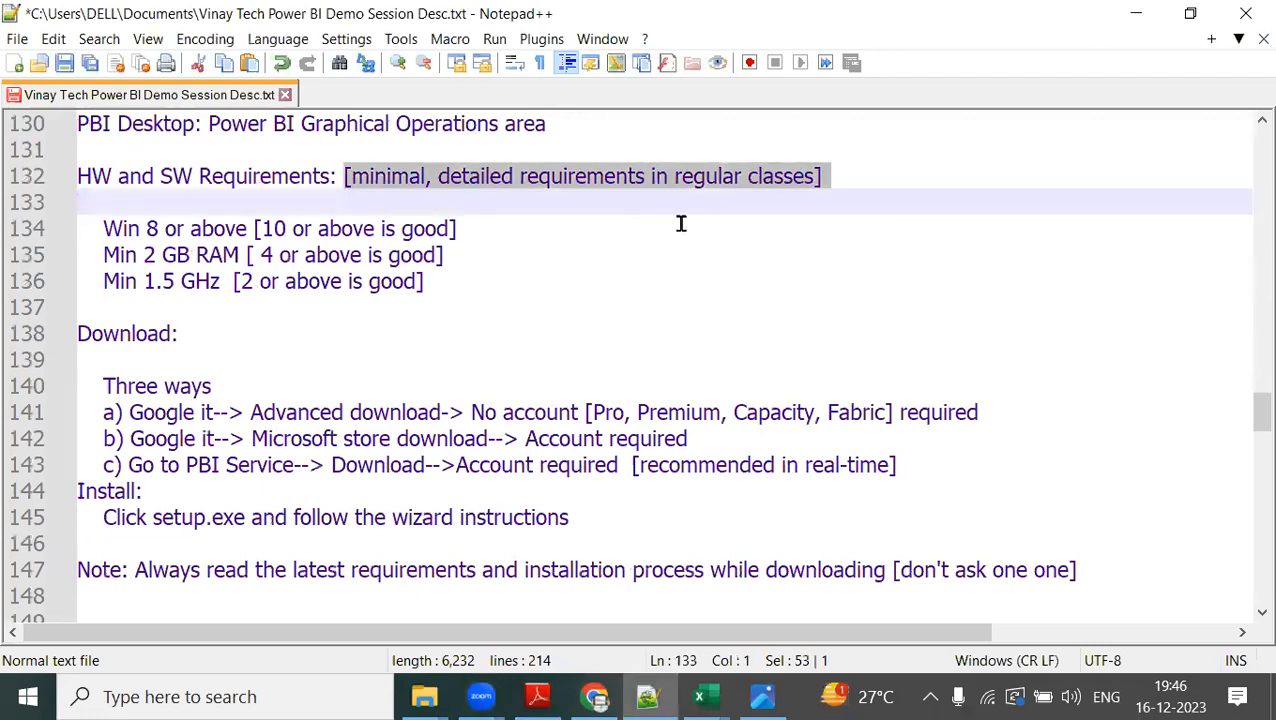
{"action": "left_click", "coordinate": [580, 190]}
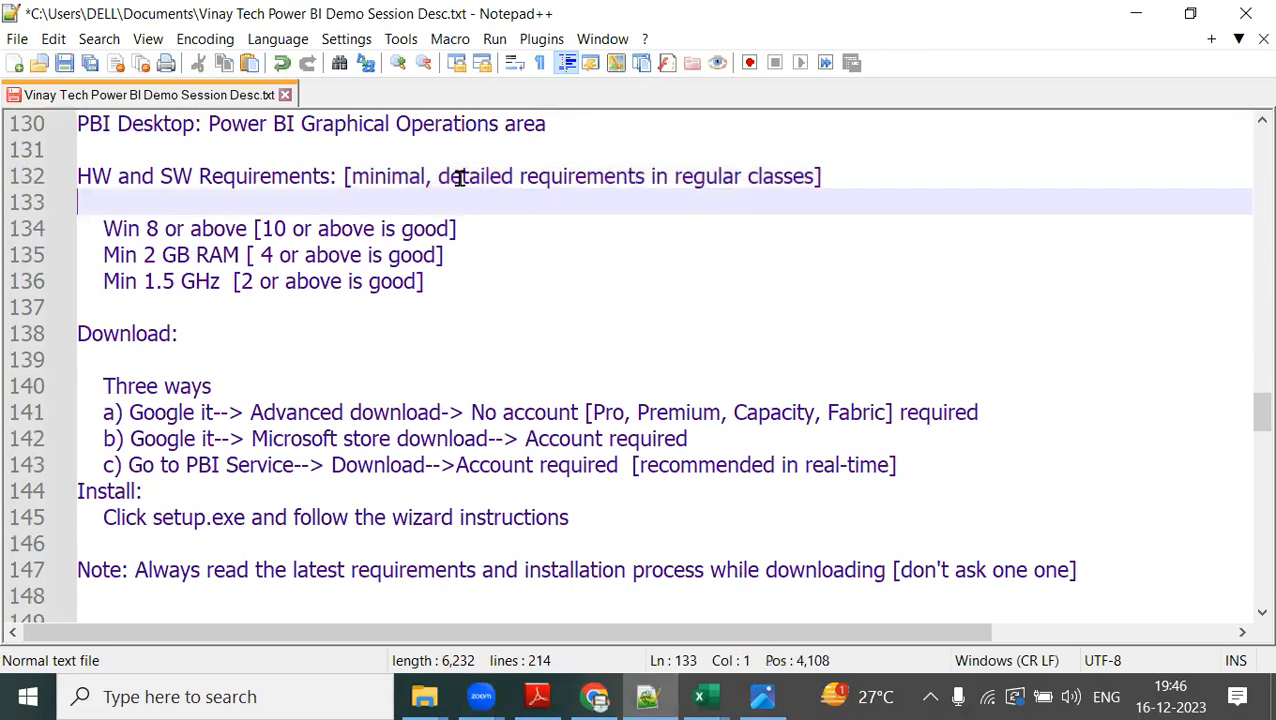
Tick and underline the Windows, RAM and GHz requirements in red pen, with an arrow up to "regular classes".
{"action": "mouse_move", "coordinate": [148, 214]}
{"action": "left_mouse_down"}
{"action": "mouse_move", "coordinate": [176, 195]}
{"action": "mouse_move", "coordinate": [256, 185]}
{"action": "left_mouse_up"}
{"action": "left_click_drag", "start_coordinate": [260, 243], "coordinate": [457, 236]}
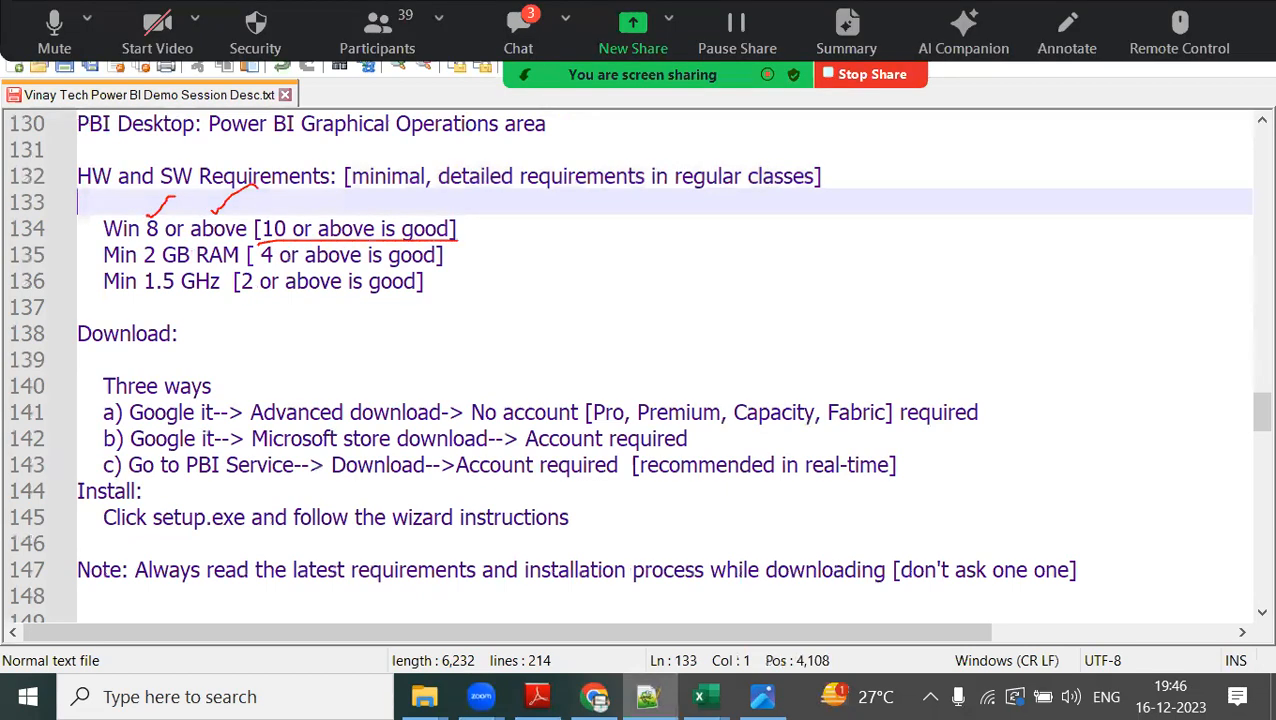
{"action": "mouse_move", "coordinate": [113, 266]}
{"action": "left_mouse_down"}
{"action": "mouse_move", "coordinate": [468, 265]}
{"action": "mouse_move", "coordinate": [550, 242]}
{"action": "left_mouse_up"}
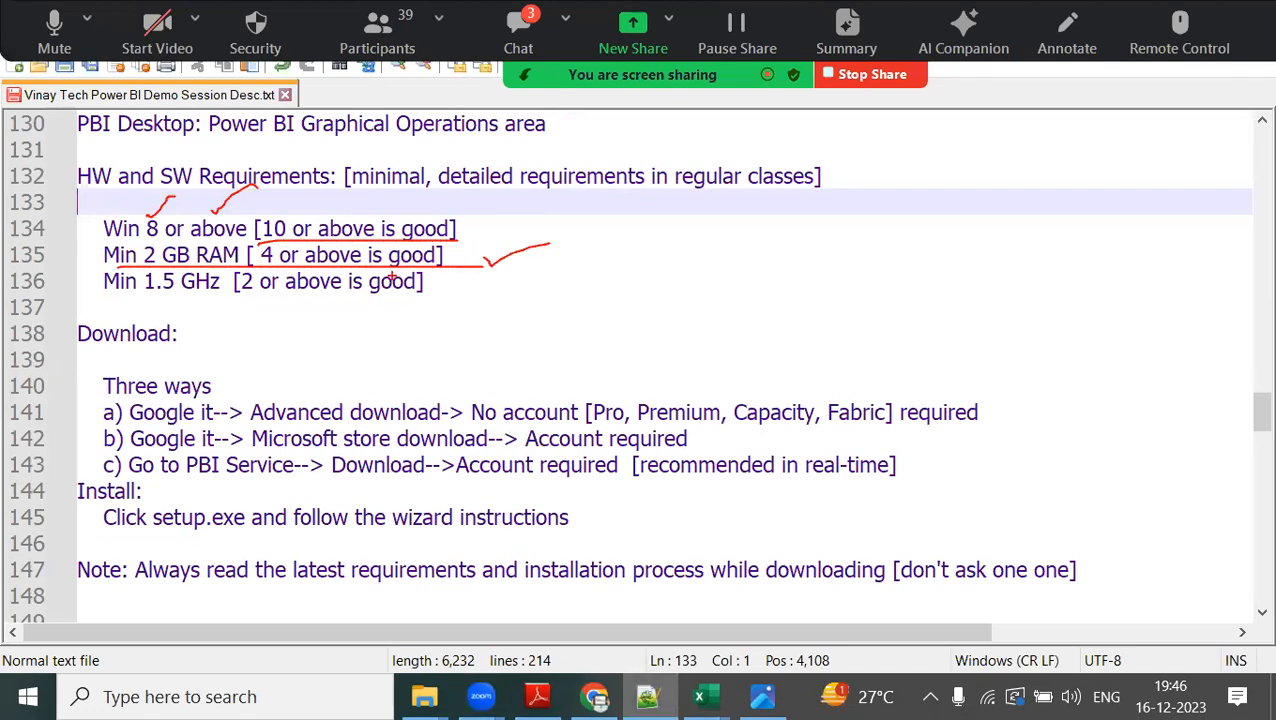
{"action": "mouse_move", "coordinate": [84, 309]}
{"action": "left_mouse_down"}
{"action": "mouse_move", "coordinate": [471, 308]}
{"action": "mouse_move", "coordinate": [461, 284]}
{"action": "mouse_move", "coordinate": [511, 271]}
{"action": "left_mouse_up"}
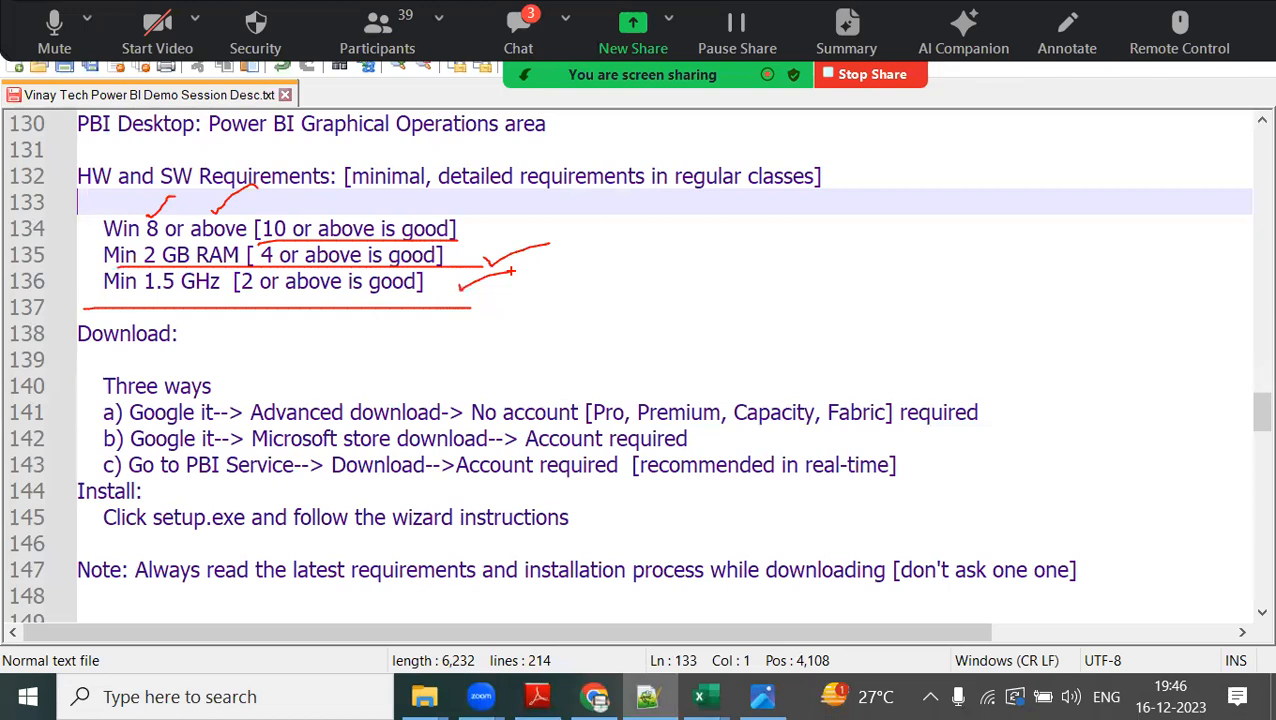
{"action": "mouse_move", "coordinate": [523, 268]}
{"action": "left_mouse_down"}
{"action": "mouse_move", "coordinate": [682, 188]}
{"action": "mouse_move", "coordinate": [722, 208]}
{"action": "left_mouse_up"}
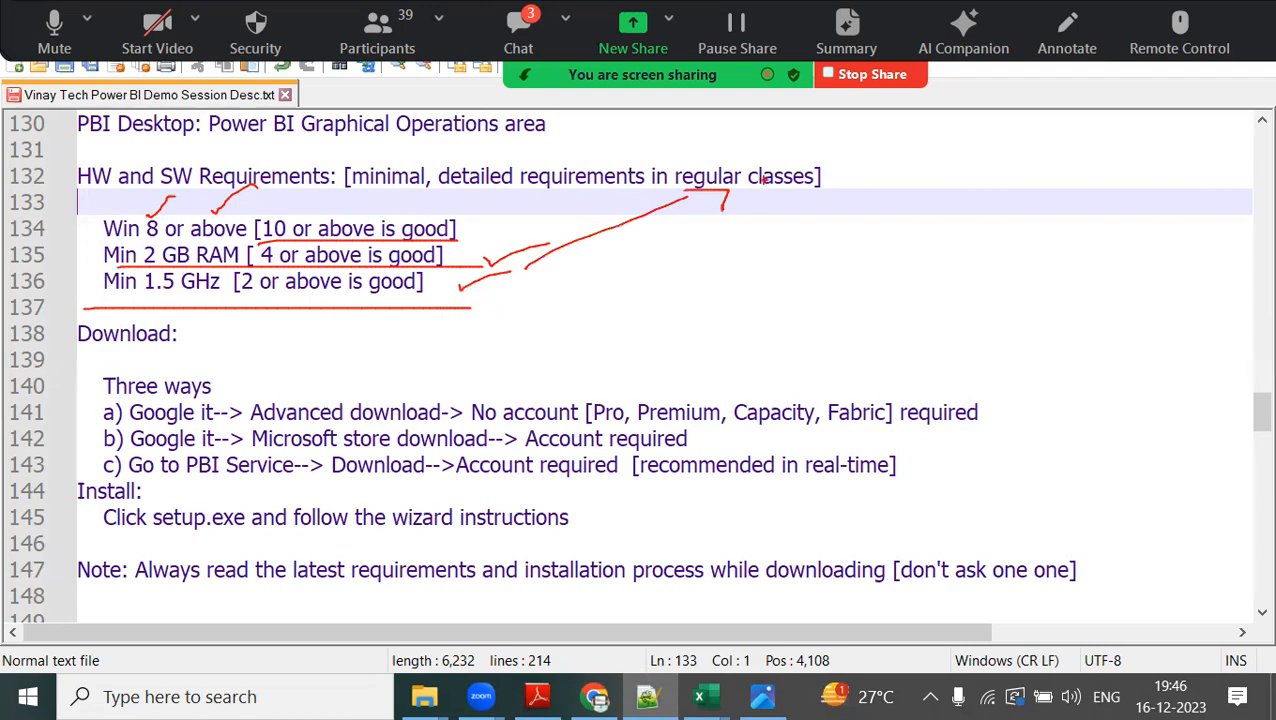
Circle the Download heading and annotate option a in red, circling "No account" and crossing out the Pro, Premium, Capacity, Fabric list.
{"action": "mouse_move", "coordinate": [220, 330]}
{"action": "left_mouse_down"}
{"action": "mouse_move", "coordinate": [58, 355]}
{"action": "mouse_move", "coordinate": [200, 335]}
{"action": "left_mouse_up"}
{"action": "left_click_drag", "start_coordinate": [210, 384], "coordinate": [306, 349]}
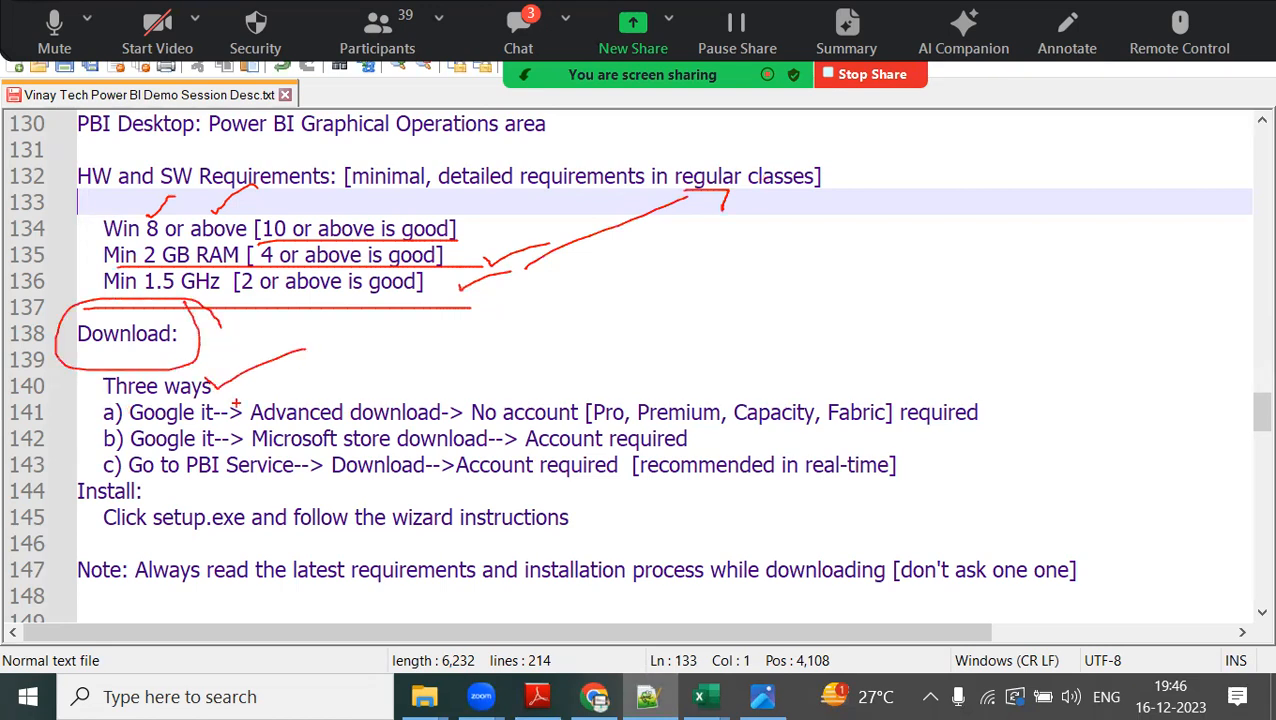
{"action": "left_click_drag", "start_coordinate": [128, 426], "coordinate": [258, 426]}
{"action": "left_click_drag", "start_coordinate": [383, 384], "coordinate": [457, 360]}
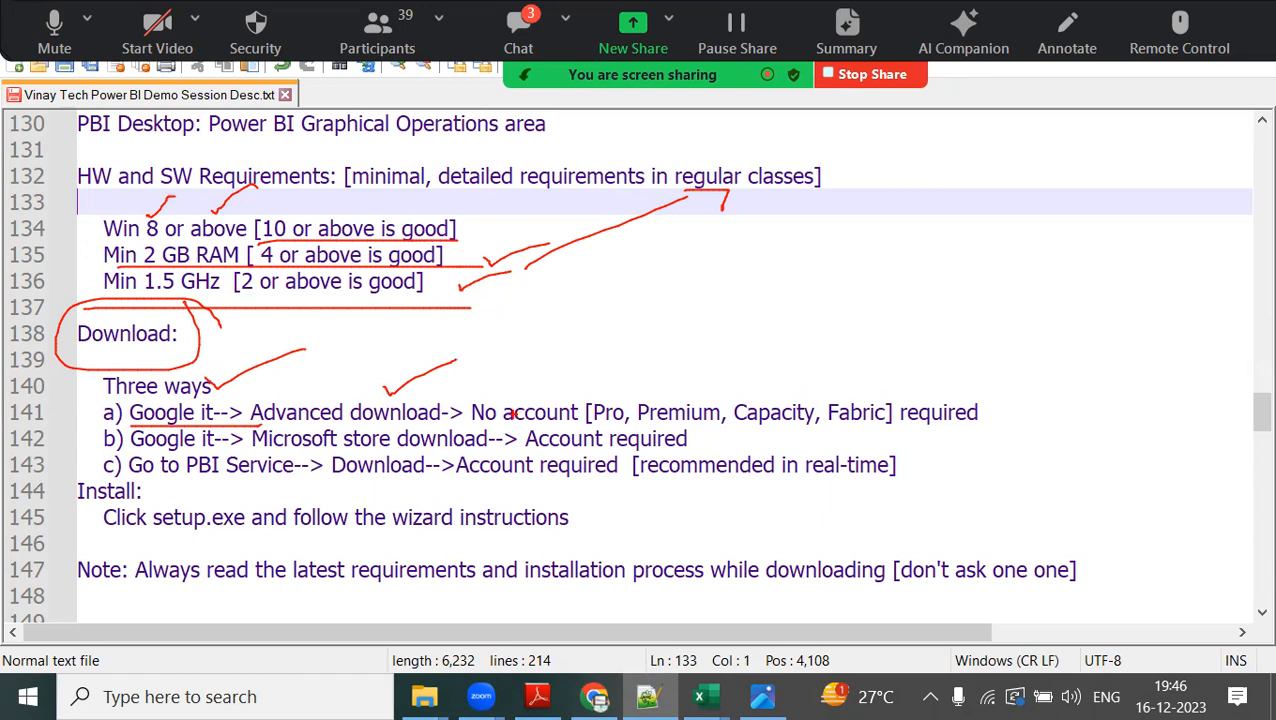
{"action": "mouse_move", "coordinate": [463, 424]}
{"action": "left_mouse_down"}
{"action": "mouse_move", "coordinate": [574, 424]}
{"action": "mouse_move", "coordinate": [463, 392]}
{"action": "mouse_move", "coordinate": [510, 425]}
{"action": "left_mouse_up"}
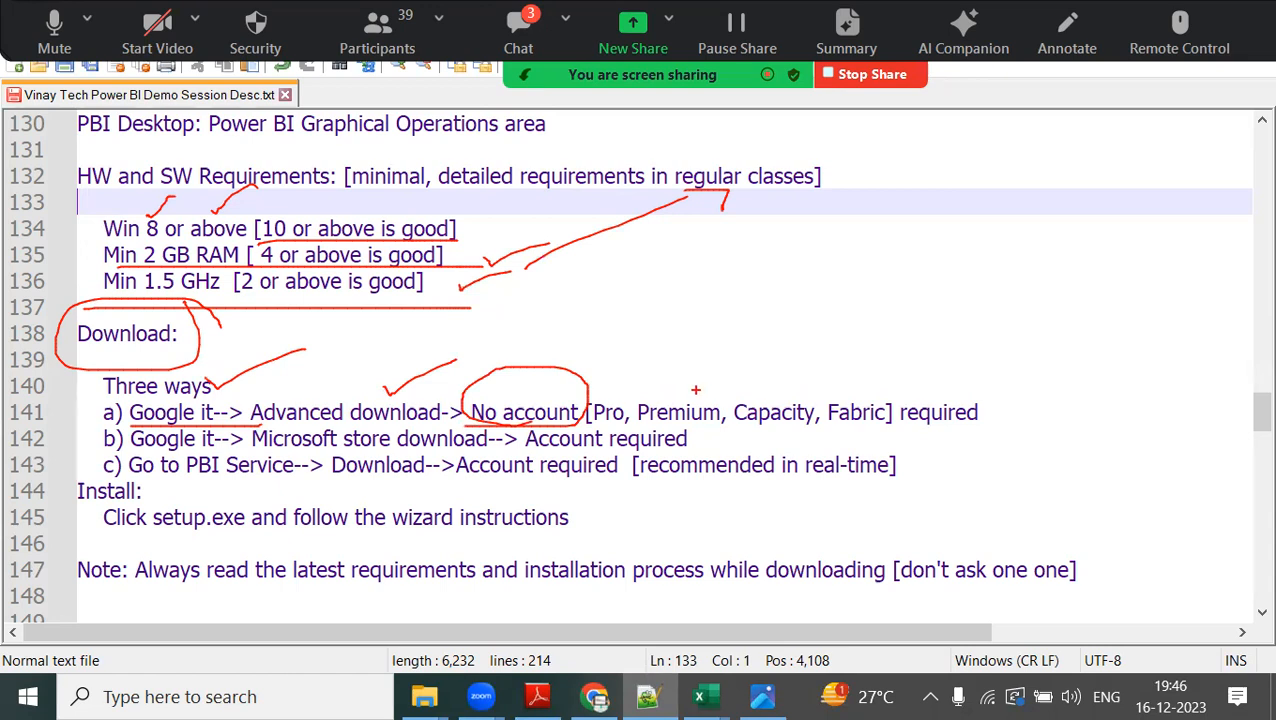
{"action": "mouse_move", "coordinate": [614, 384]}
{"action": "left_mouse_down"}
{"action": "mouse_move", "coordinate": [656, 368]}
{"action": "mouse_move", "coordinate": [684, 394]}
{"action": "mouse_move", "coordinate": [732, 366]}
{"action": "left_mouse_up"}
{"action": "mouse_move", "coordinate": [753, 378]}
{"action": "left_mouse_down"}
{"action": "mouse_move", "coordinate": [804, 364]}
{"action": "mouse_move", "coordinate": [867, 375]}
{"action": "left_mouse_up"}
{"action": "left_click_drag", "start_coordinate": [656, 366], "coordinate": [823, 441]}
{"action": "left_click_drag", "start_coordinate": [824, 353], "coordinate": [746, 440]}
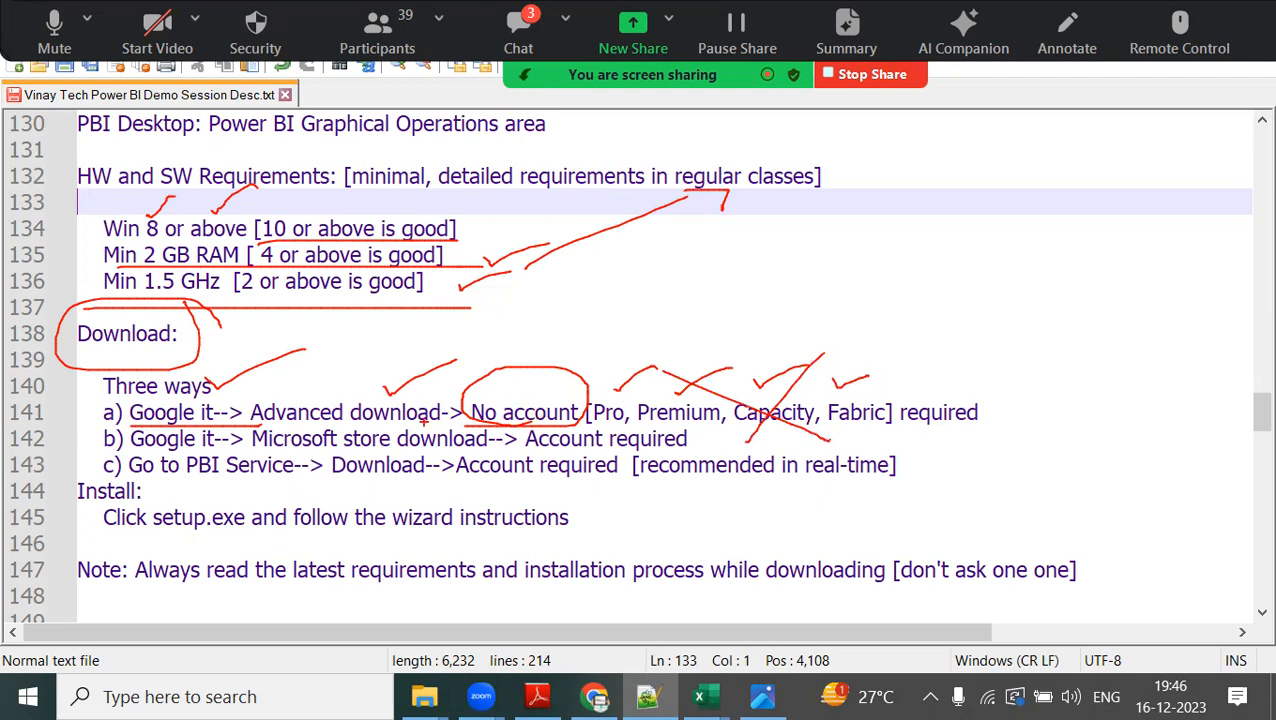
Mark download options b and c, circle "Advanced download" and mark the Install instruction in red, and clear all markings.
{"action": "left_click_drag", "start_coordinate": [83, 428], "coordinate": [83, 478]}
{"action": "left_click_drag", "start_coordinate": [522, 451], "coordinate": [632, 451]}
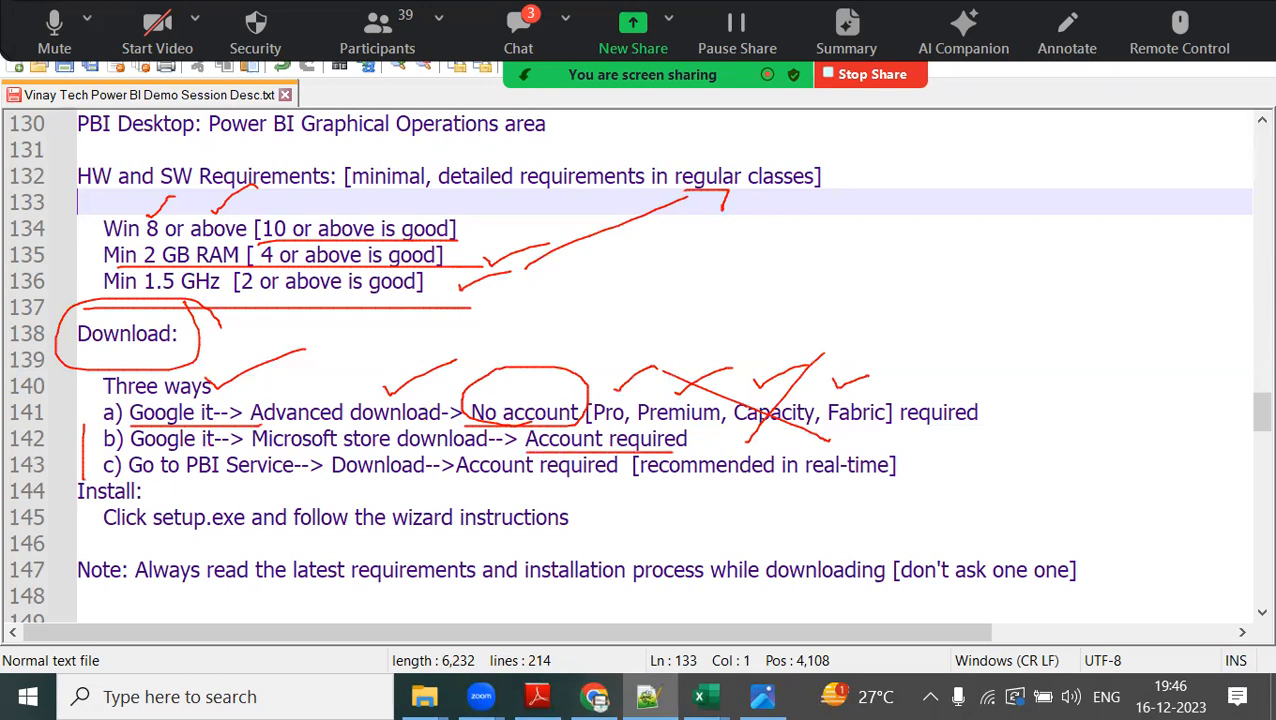
{"action": "left_click_drag", "start_coordinate": [304, 452], "coordinate": [484, 452]}
{"action": "left_click_drag", "start_coordinate": [322, 489], "coordinate": [840, 489]}
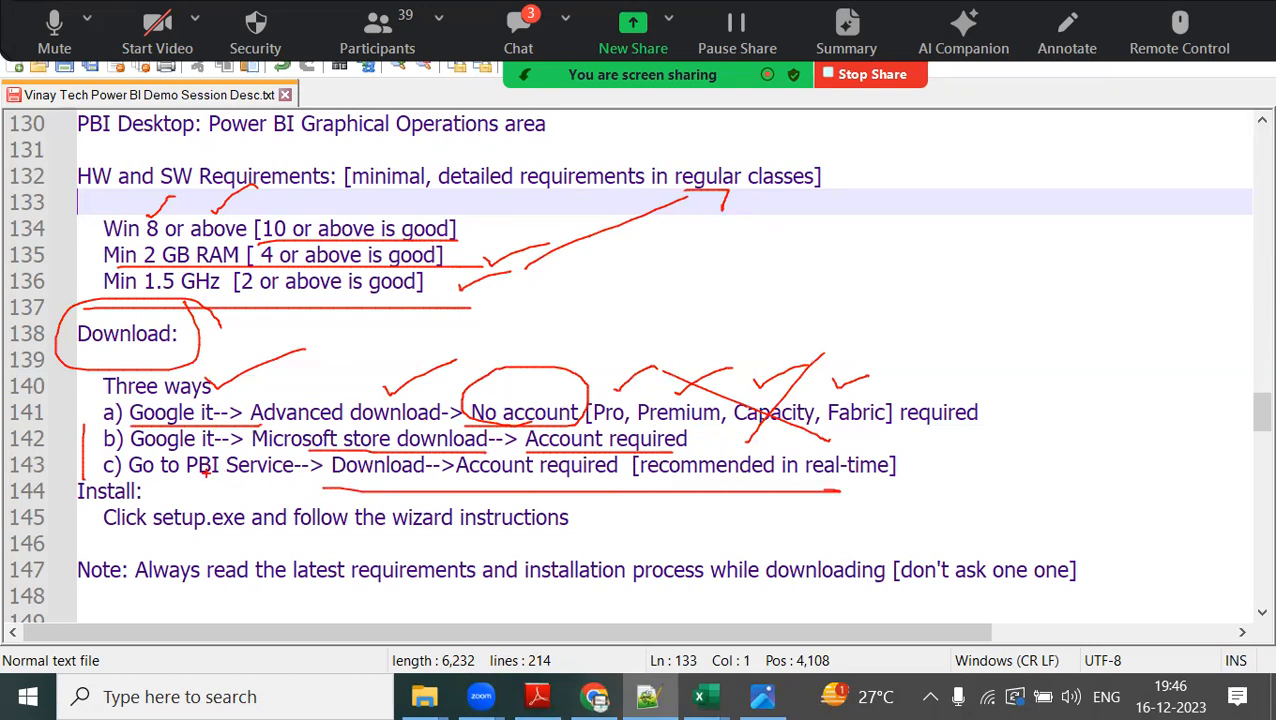
{"action": "left_click_drag", "start_coordinate": [365, 382], "coordinate": [396, 360]}
{"action": "left_click_drag", "start_coordinate": [383, 383], "coordinate": [421, 356]}
{"action": "left_click_drag", "start_coordinate": [408, 446], "coordinate": [497, 444]}
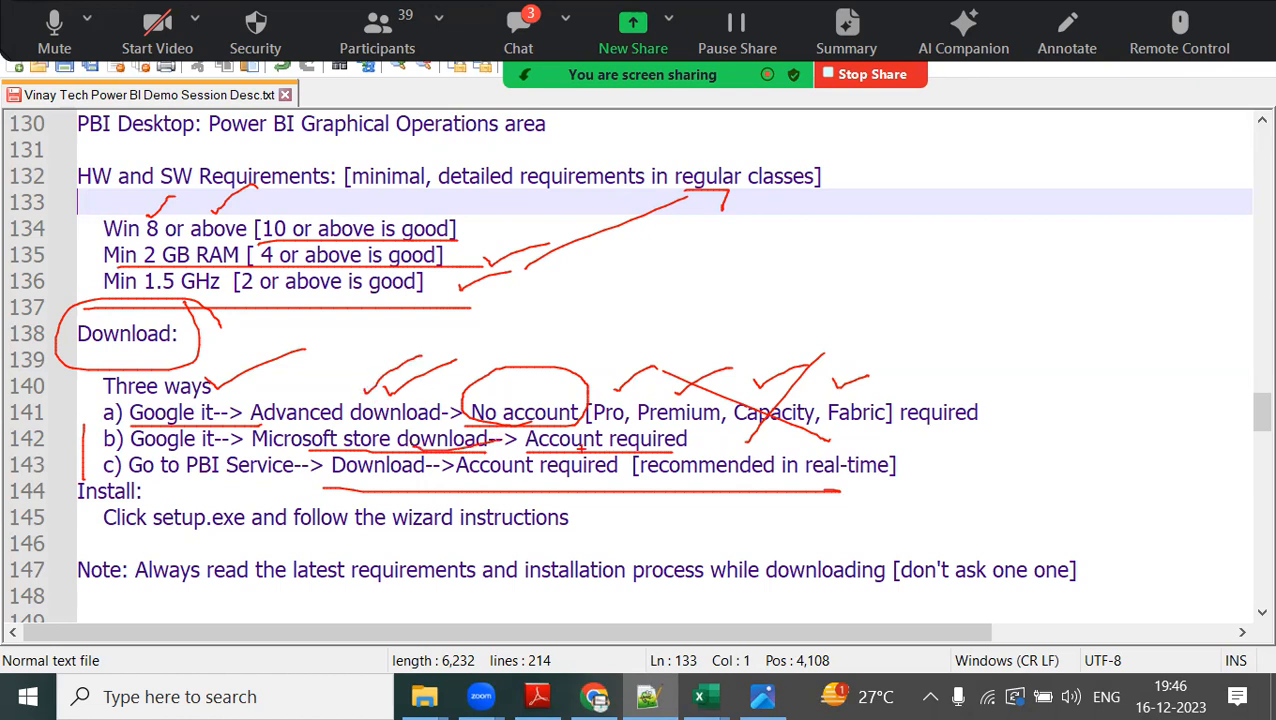
{"action": "mouse_move", "coordinate": [468, 395]}
{"action": "left_mouse_down"}
{"action": "mouse_move", "coordinate": [362, 386]}
{"action": "mouse_move", "coordinate": [236, 412]}
{"action": "mouse_move", "coordinate": [468, 426]}
{"action": "mouse_move", "coordinate": [418, 374]}
{"action": "left_mouse_up"}
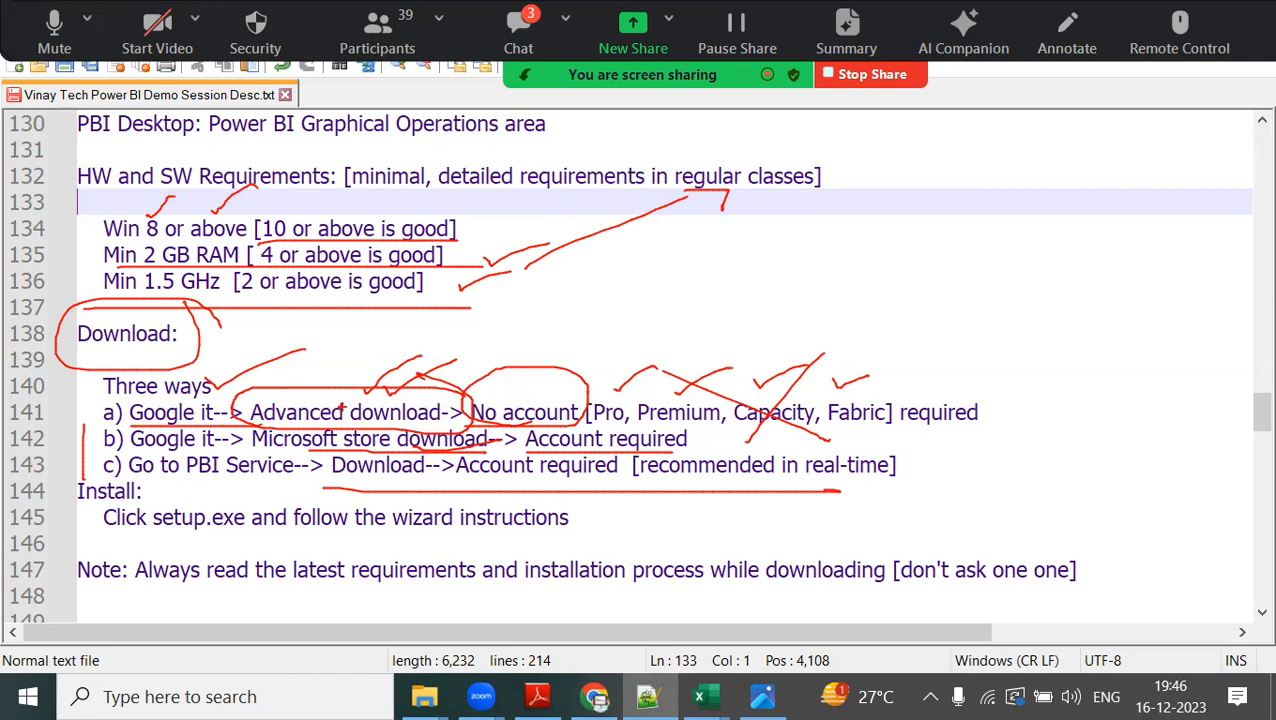
{"action": "mouse_move", "coordinate": [104, 536]}
{"action": "left_mouse_down"}
{"action": "mouse_move", "coordinate": [544, 536]}
{"action": "mouse_move", "coordinate": [503, 488]}
{"action": "mouse_move", "coordinate": [97, 488]}
{"action": "mouse_move", "coordinate": [170, 548]}
{"action": "left_mouse_up"}
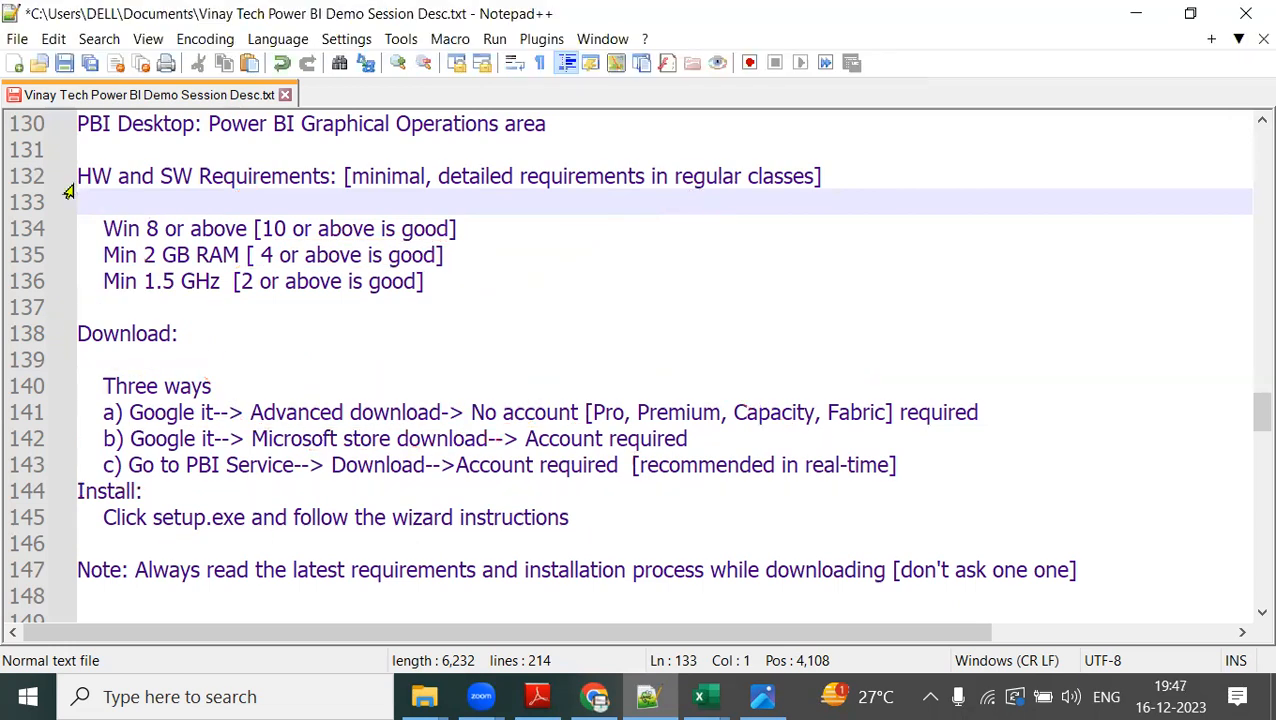
Highlight in turn the three requirement lines 134 to 136, the three download ways, and the setup.exe install instruction.
{"action": "left_click_drag", "start_coordinate": [101, 228], "coordinate": [448, 281]}
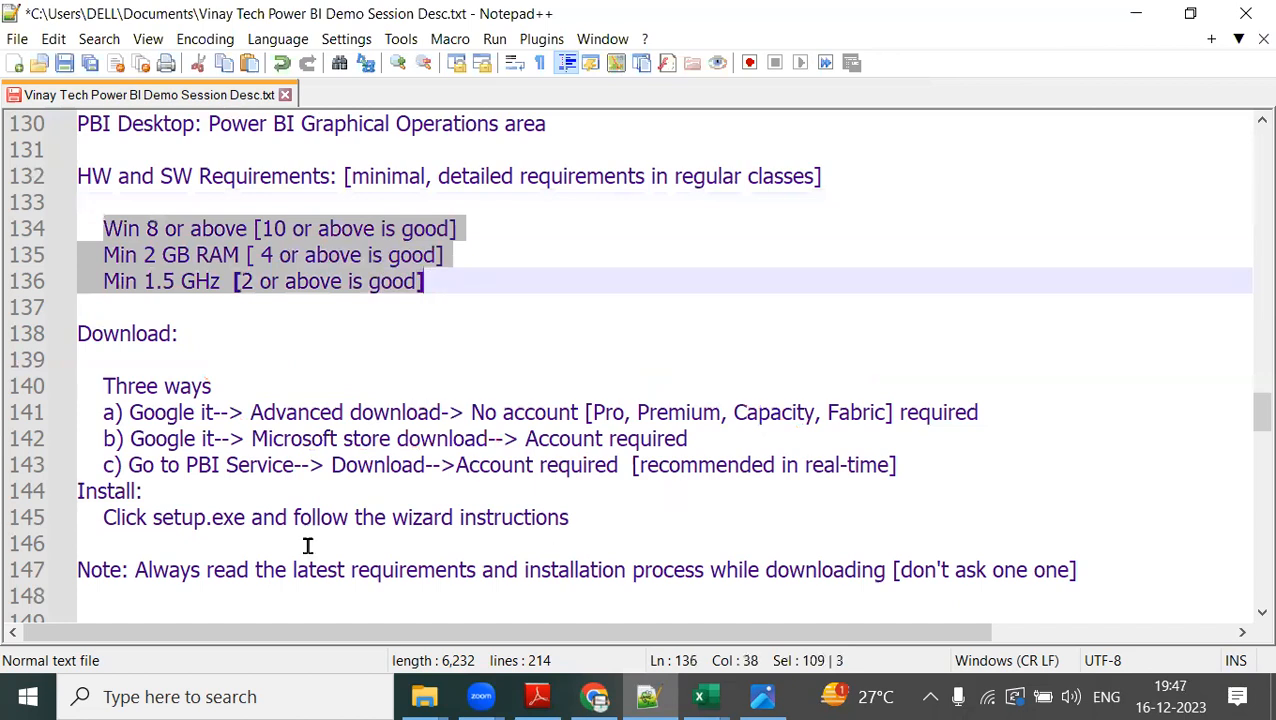
{"action": "left_click_drag", "start_coordinate": [104, 386], "coordinate": [930, 463]}
{"action": "left_click_drag", "start_coordinate": [90, 517], "coordinate": [612, 520]}
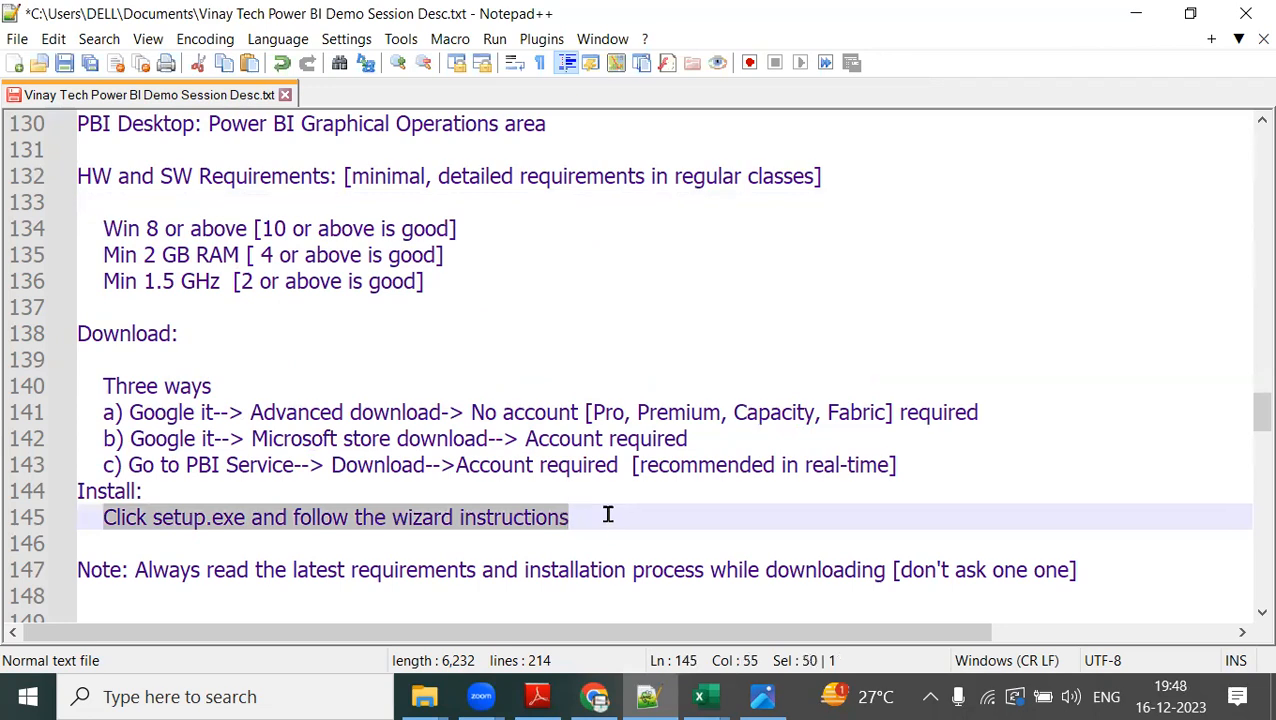
Switch to Chrome, open google.com in a new tab and search for "power bi desktop download".
{"action": "left_click", "coordinate": [594, 697]}
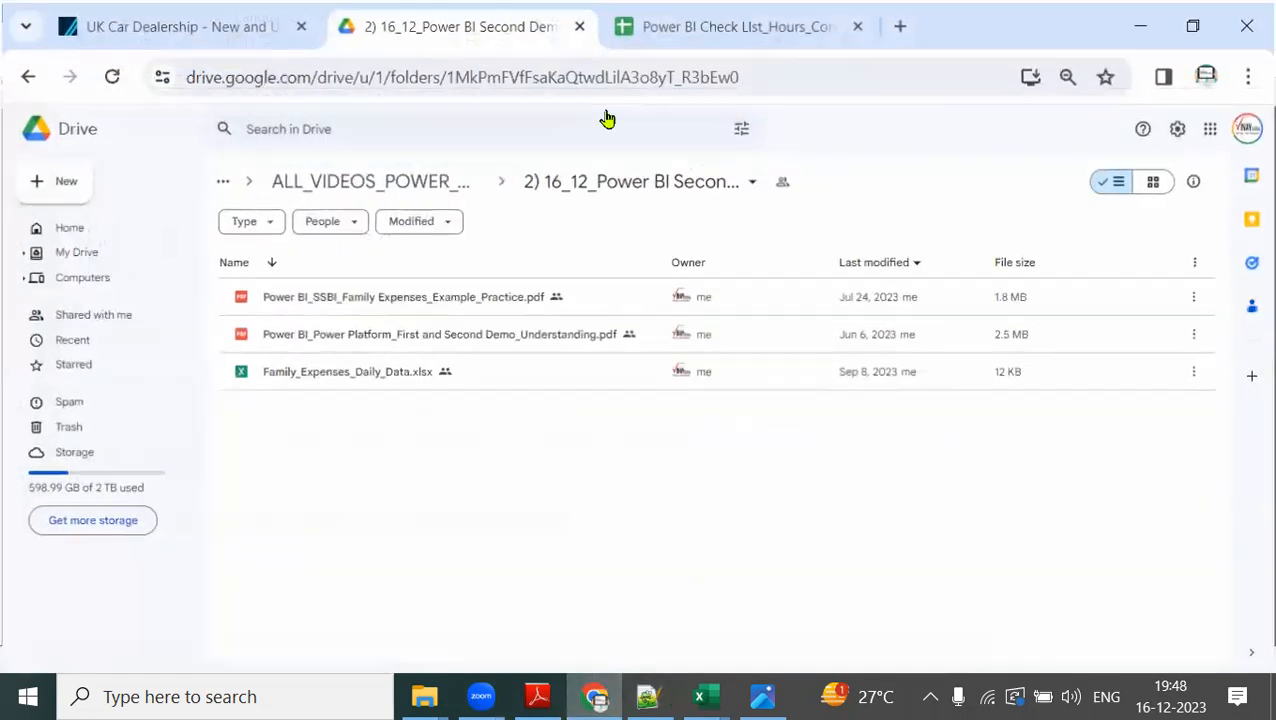
{"action": "left_click", "coordinate": [901, 23]}
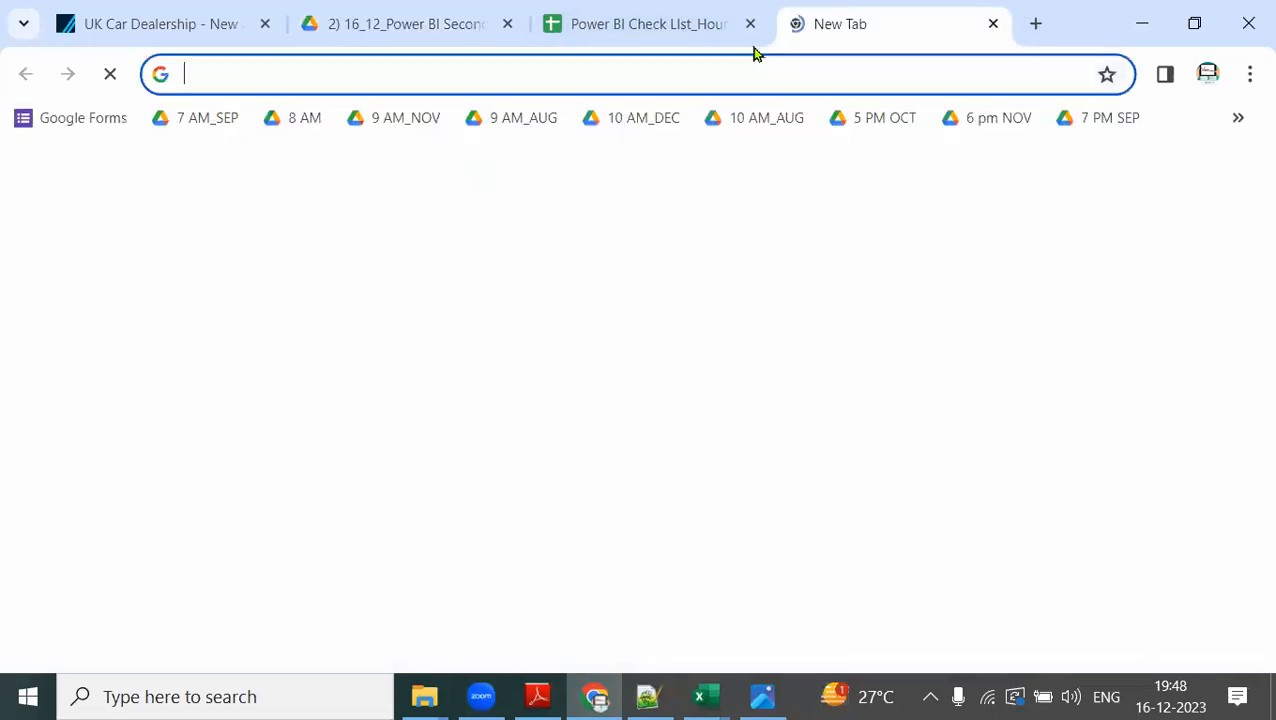
{"action": "type", "text": "google.com"}
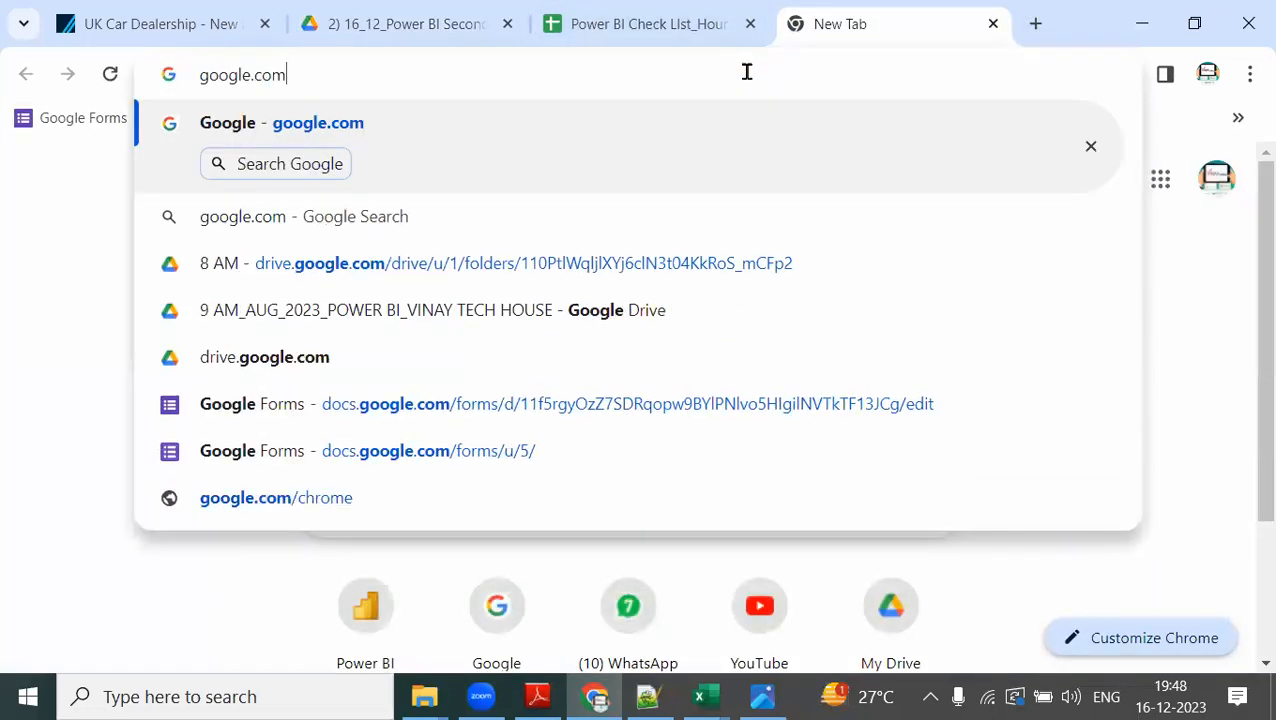
{"action": "key", "text": "Return"}
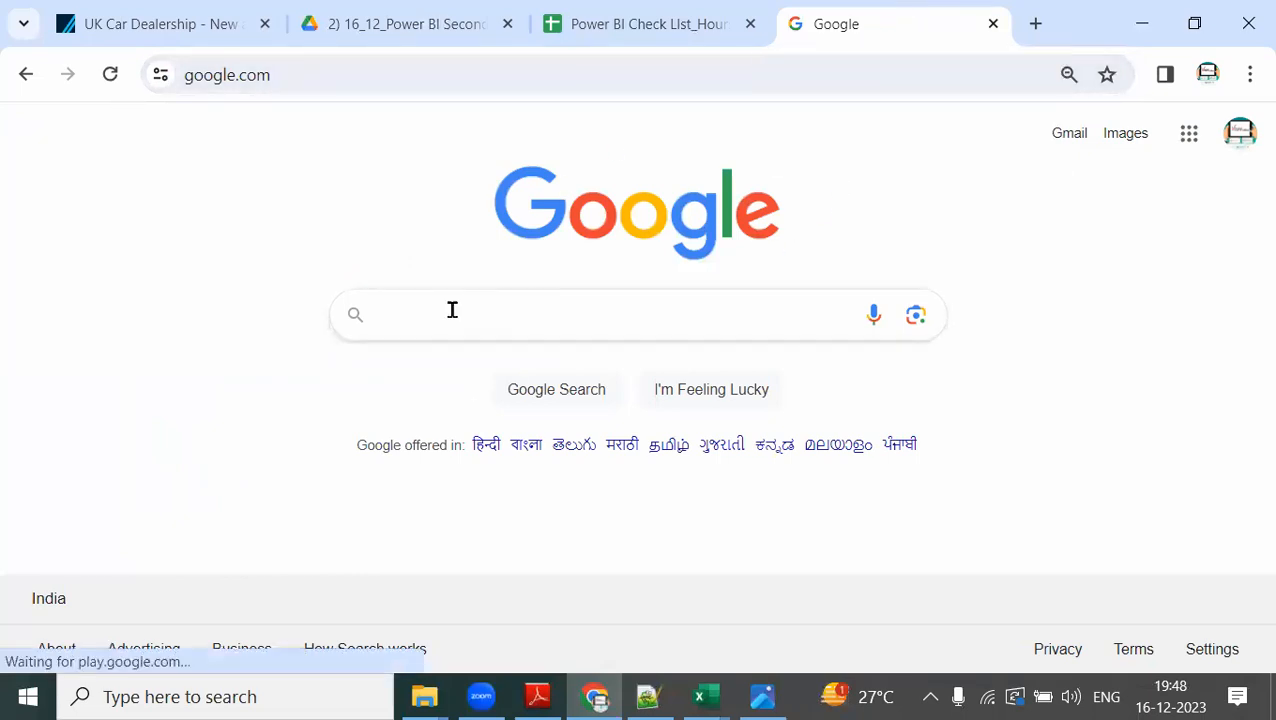
{"action": "type", "text": "power"}
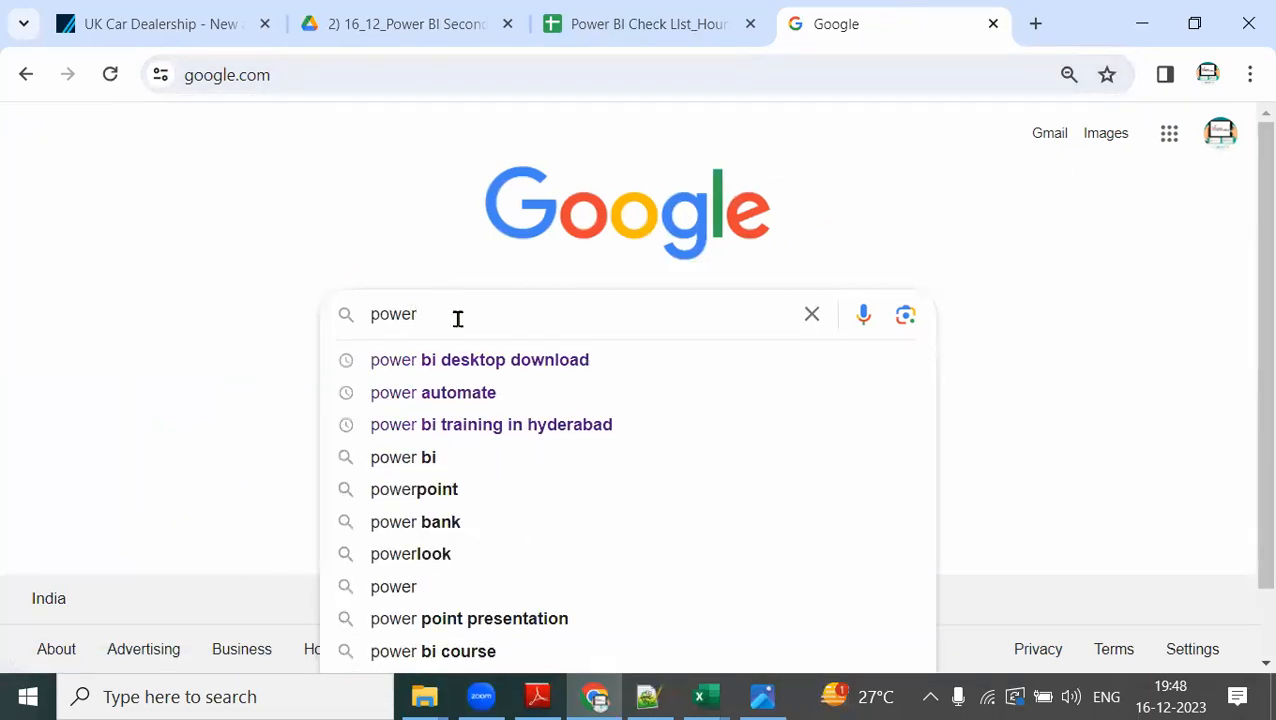
{"action": "left_click", "coordinate": [490, 366]}
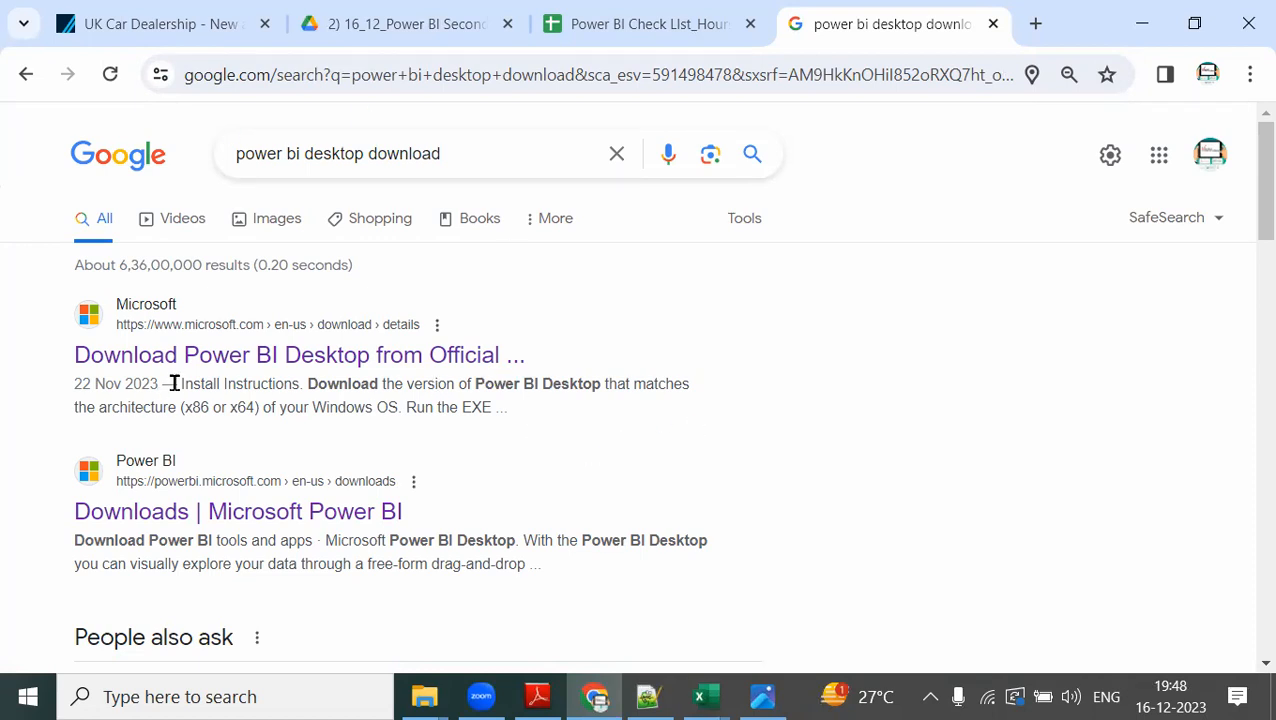
Open the "Downloads | Microsoft Power BI" result and highlight the page title and the Microsoft Power BI Desktop heading.
{"action": "left_click", "coordinate": [167, 514]}
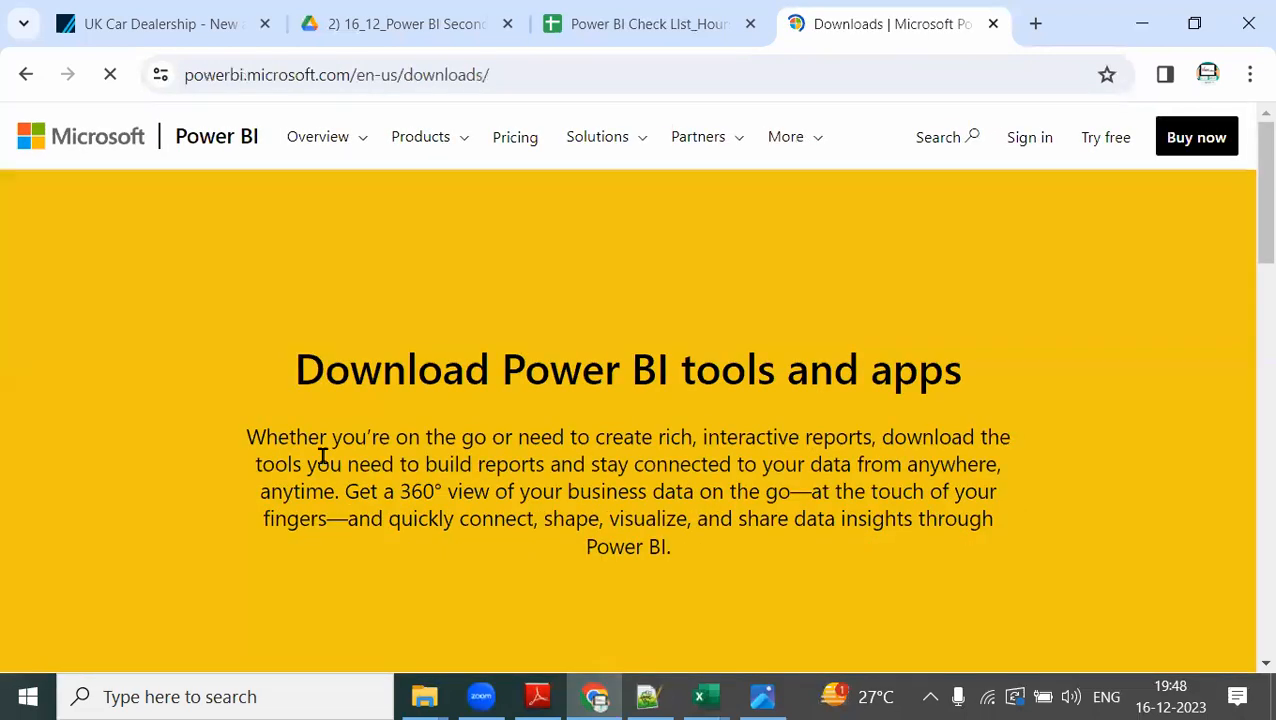
{"action": "left_click_drag", "start_coordinate": [296, 368], "coordinate": [978, 376]}
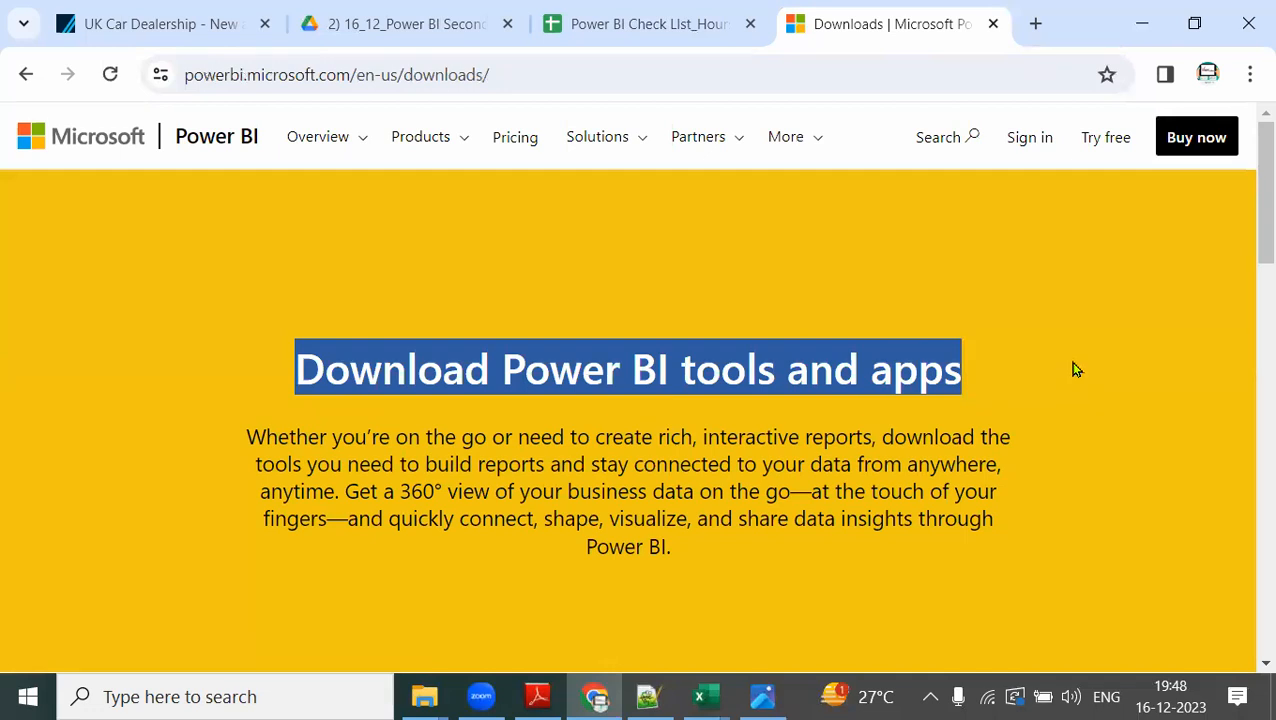
{"action": "scroll", "coordinate": [1074, 367], "scroll_direction": "down", "scroll_amount": 6}
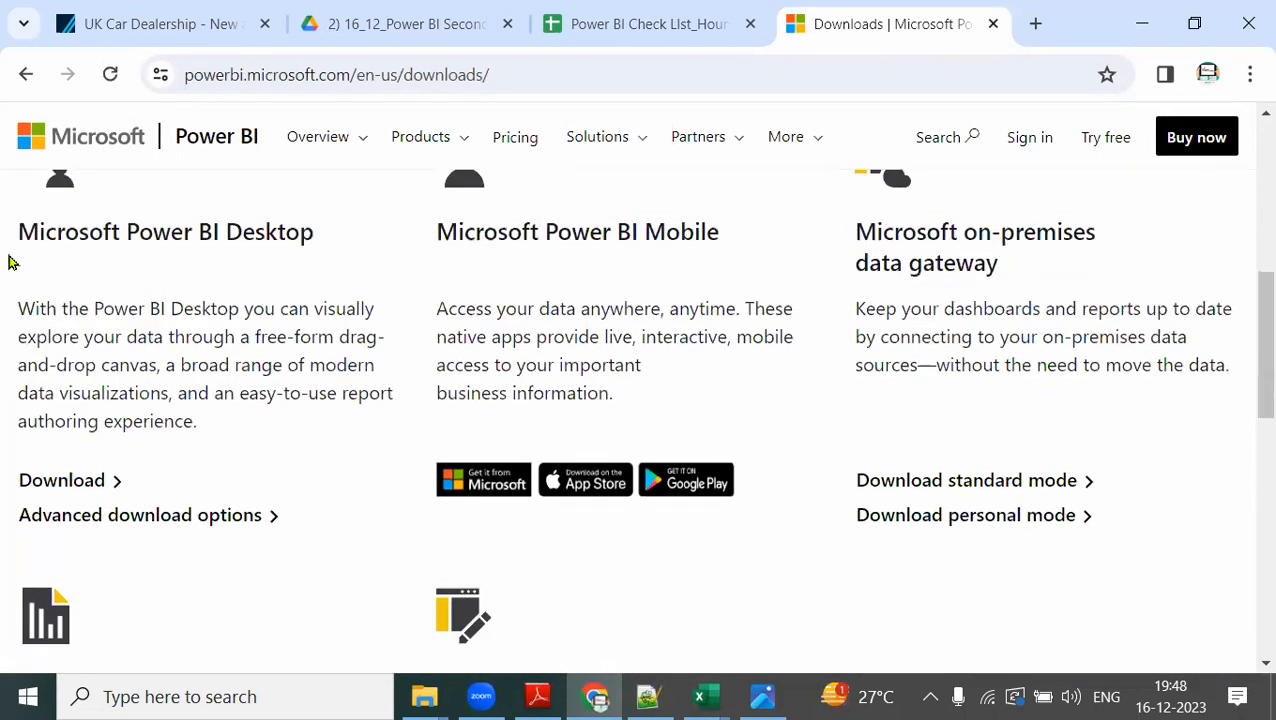
{"action": "left_click_drag", "start_coordinate": [17, 232], "coordinate": [352, 246]}
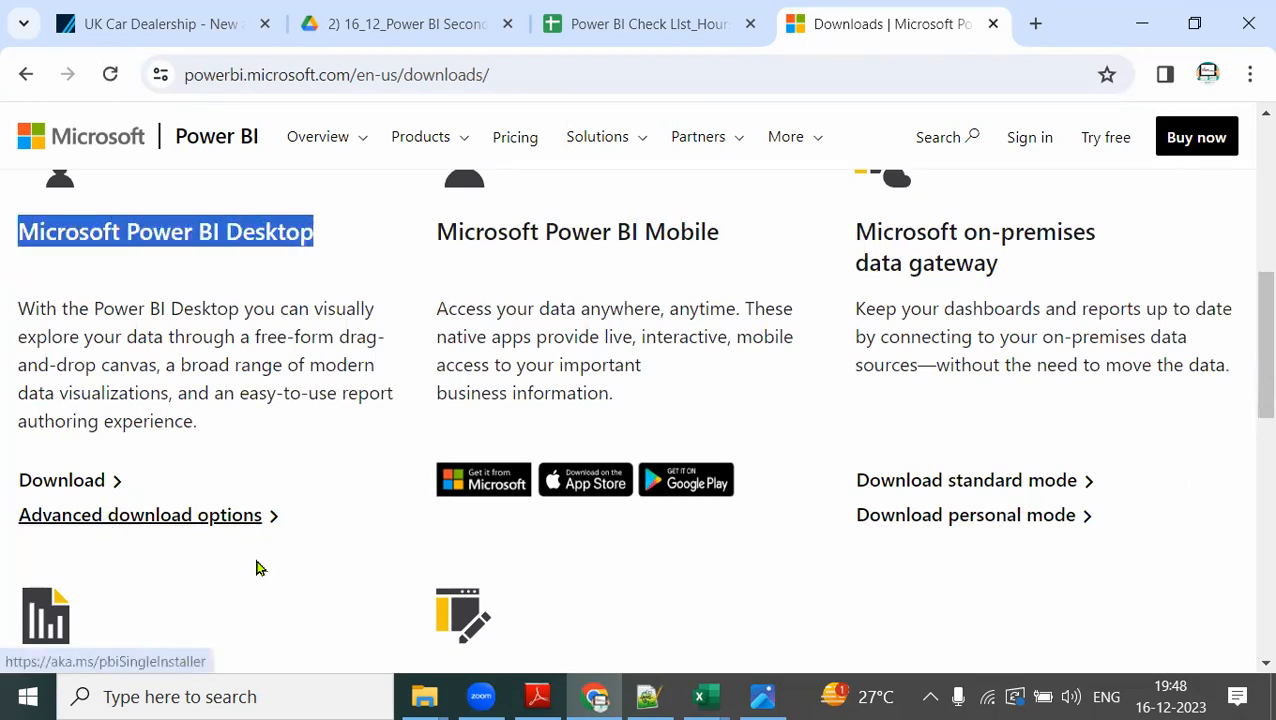
Annotate Advanced download options with "no account" and Download with "account" in red, and clear the markings.
{"action": "left_click_drag", "start_coordinate": [5, 544], "coordinate": [324, 544]}
{"action": "left_click_drag", "start_coordinate": [122, 466], "coordinate": [190, 446]}
{"action": "left_click_drag", "start_coordinate": [138, 510], "coordinate": [142, 611]}
{"action": "type", "text": "no account"}
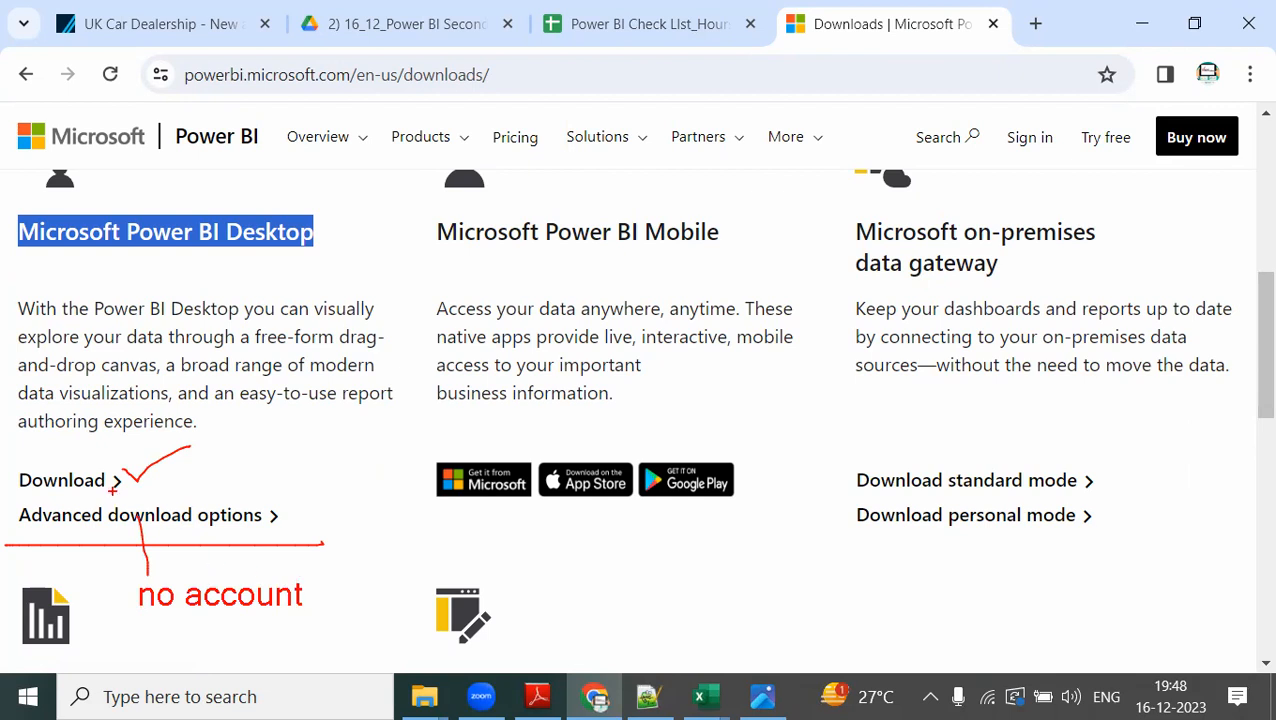
{"action": "mouse_move", "coordinate": [114, 488]}
{"action": "left_mouse_down"}
{"action": "mouse_move", "coordinate": [186, 444]}
{"action": "mouse_move", "coordinate": [191, 477]}
{"action": "left_mouse_up"}
{"action": "type", "text": "account"}
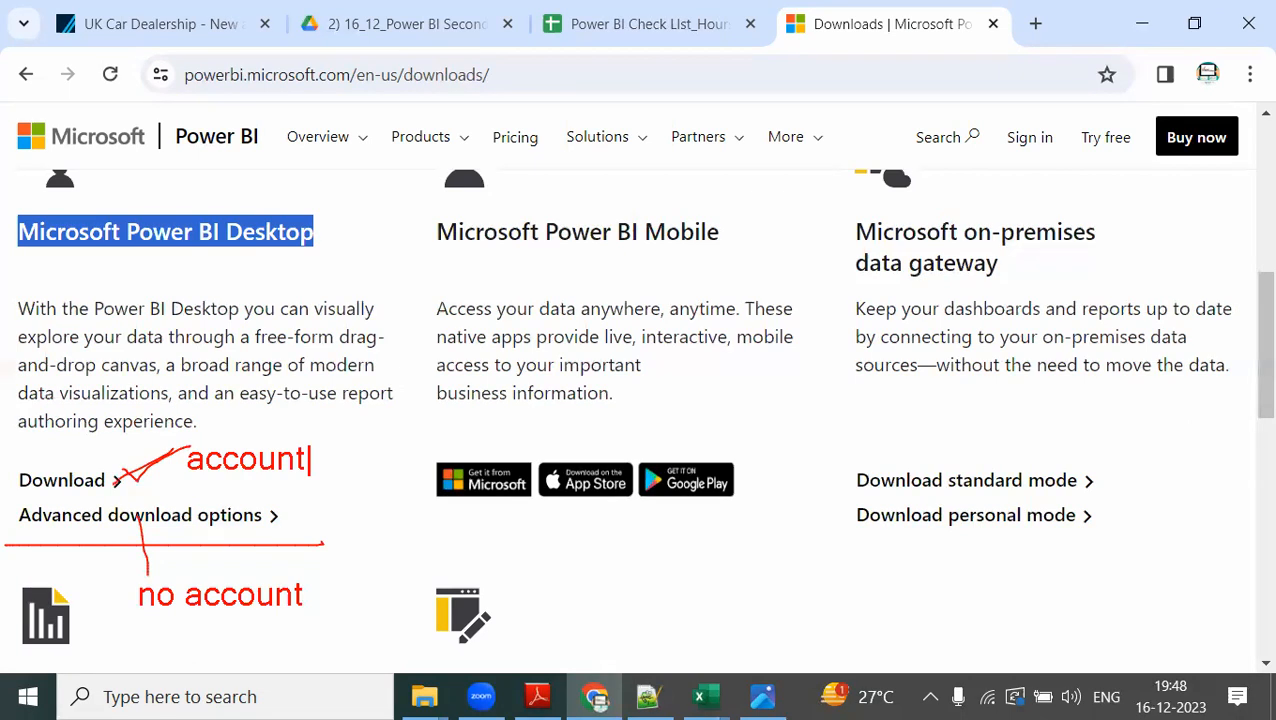
{"action": "key", "text": "Escape"}
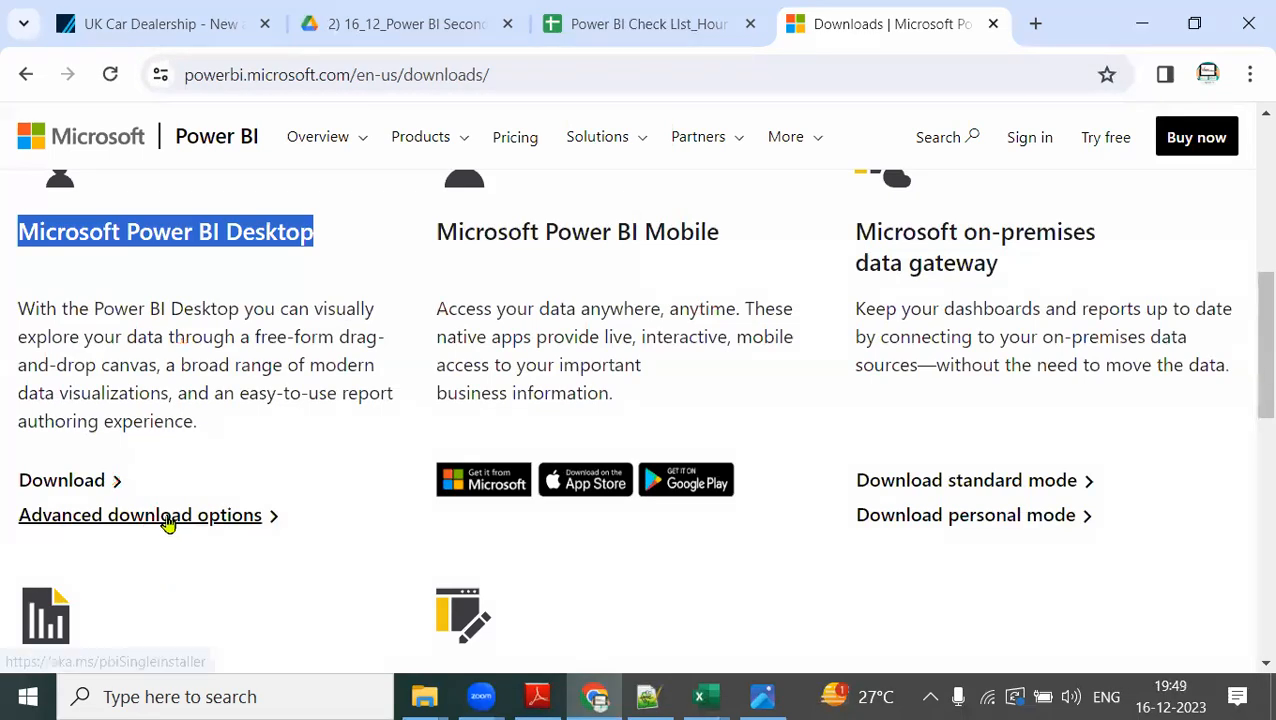
Open the advanced download options for Power BI Desktop and highlight the product description paragraph.
{"action": "left_click", "coordinate": [168, 520]}
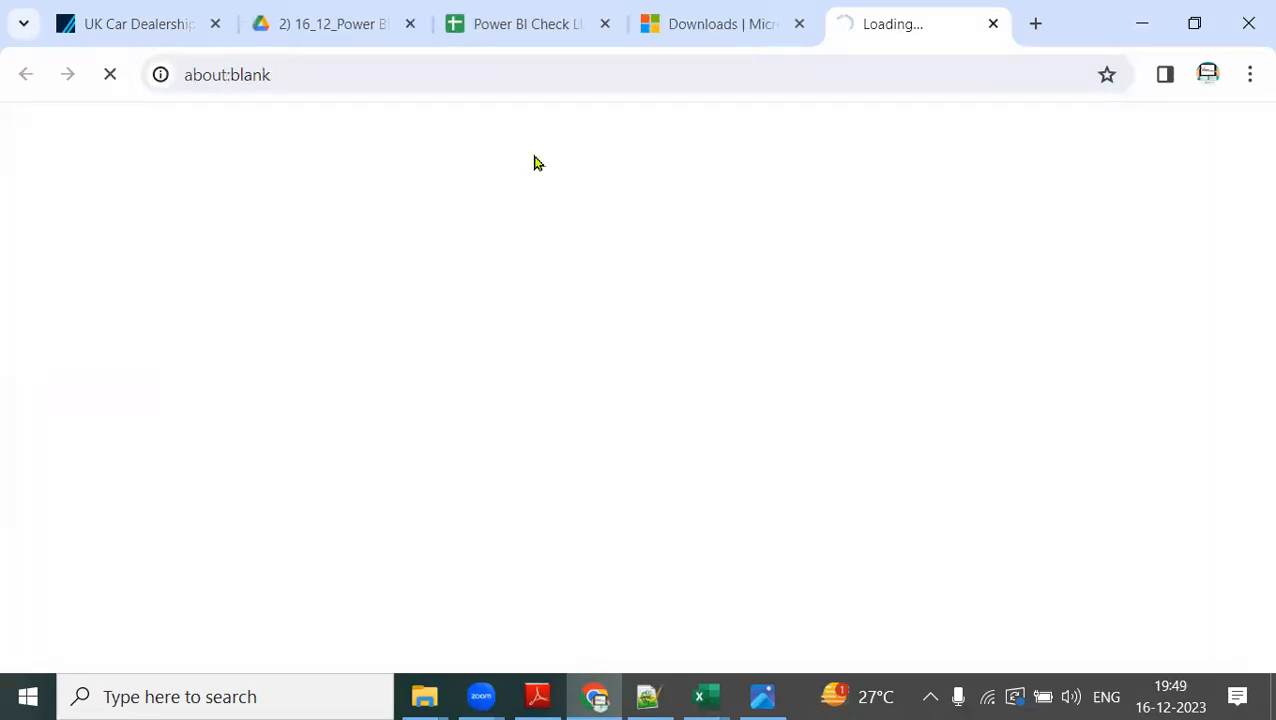
{"action": "scroll", "coordinate": [478, 416], "scroll_direction": "down", "scroll_amount": 3}
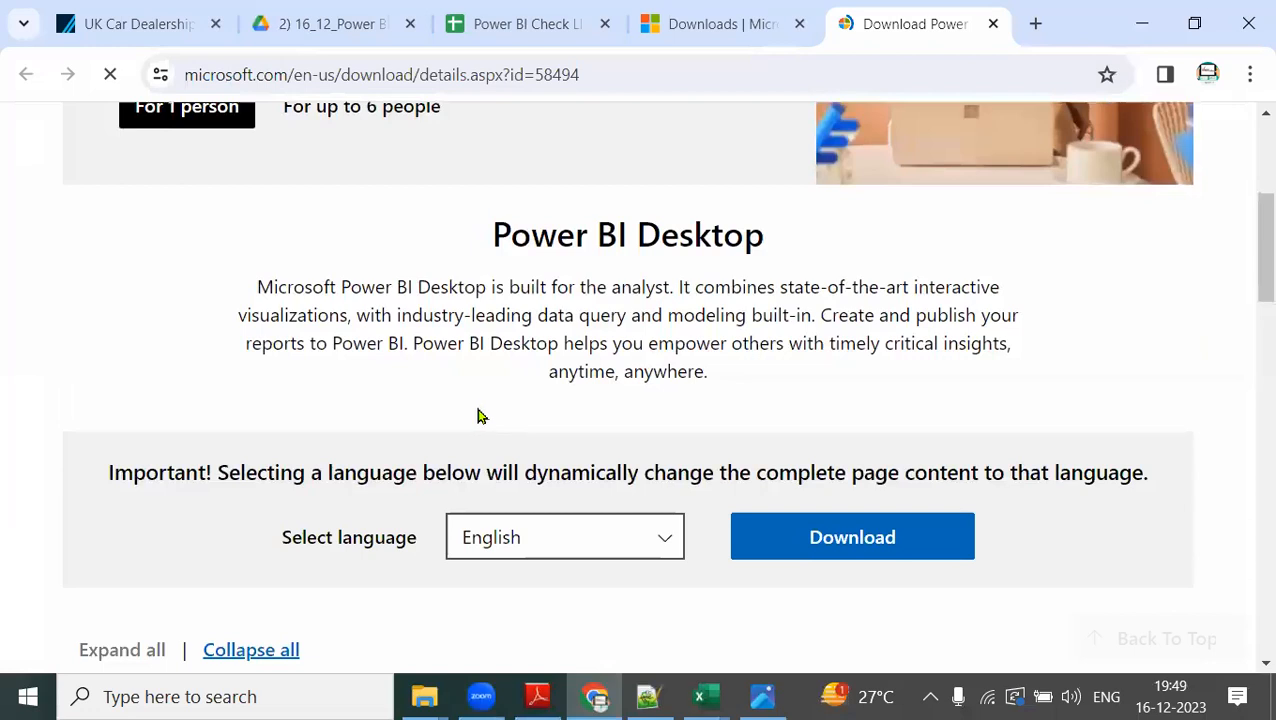
{"action": "left_click_drag", "start_coordinate": [257, 288], "coordinate": [735, 381]}
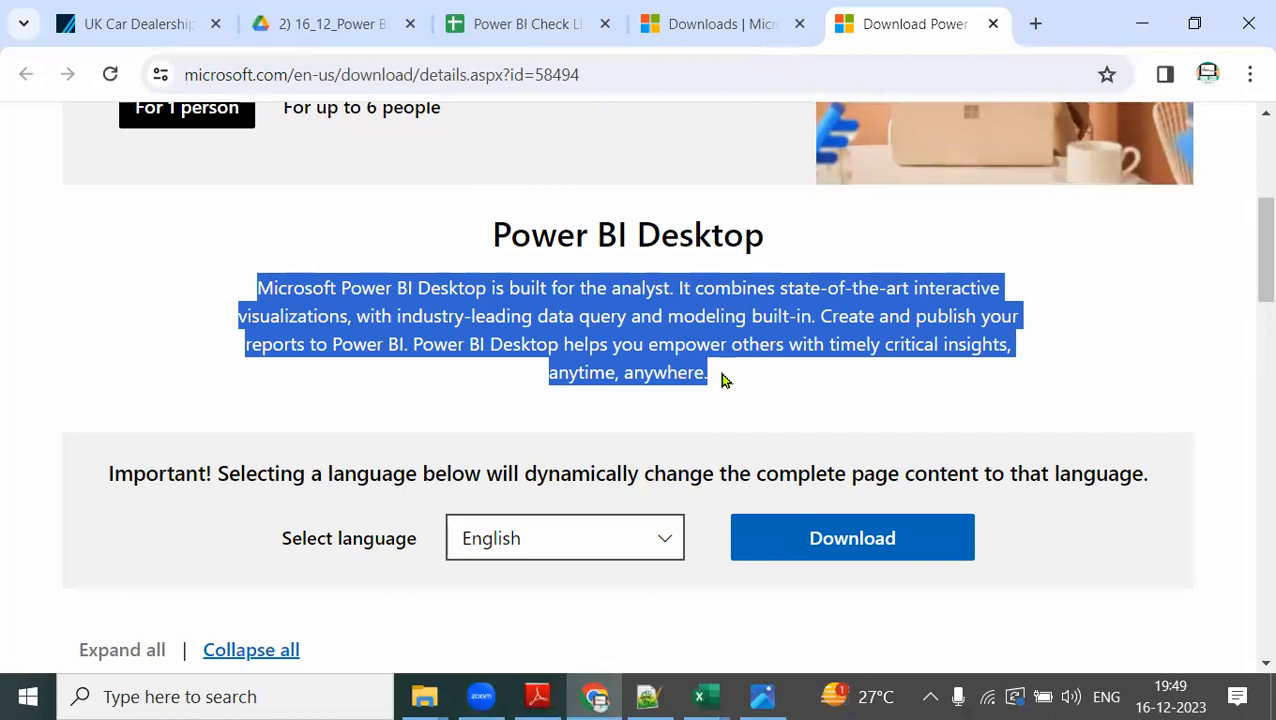
Highlight the Power BI Desktop description, the published date and the list of features in the page's details section.
{"action": "left_click", "coordinate": [251, 330]}
{"action": "left_click_drag", "start_coordinate": [258, 288], "coordinate": [733, 378]}
{"action": "scroll", "coordinate": [733, 378], "scroll_direction": "down", "scroll_amount": 5}
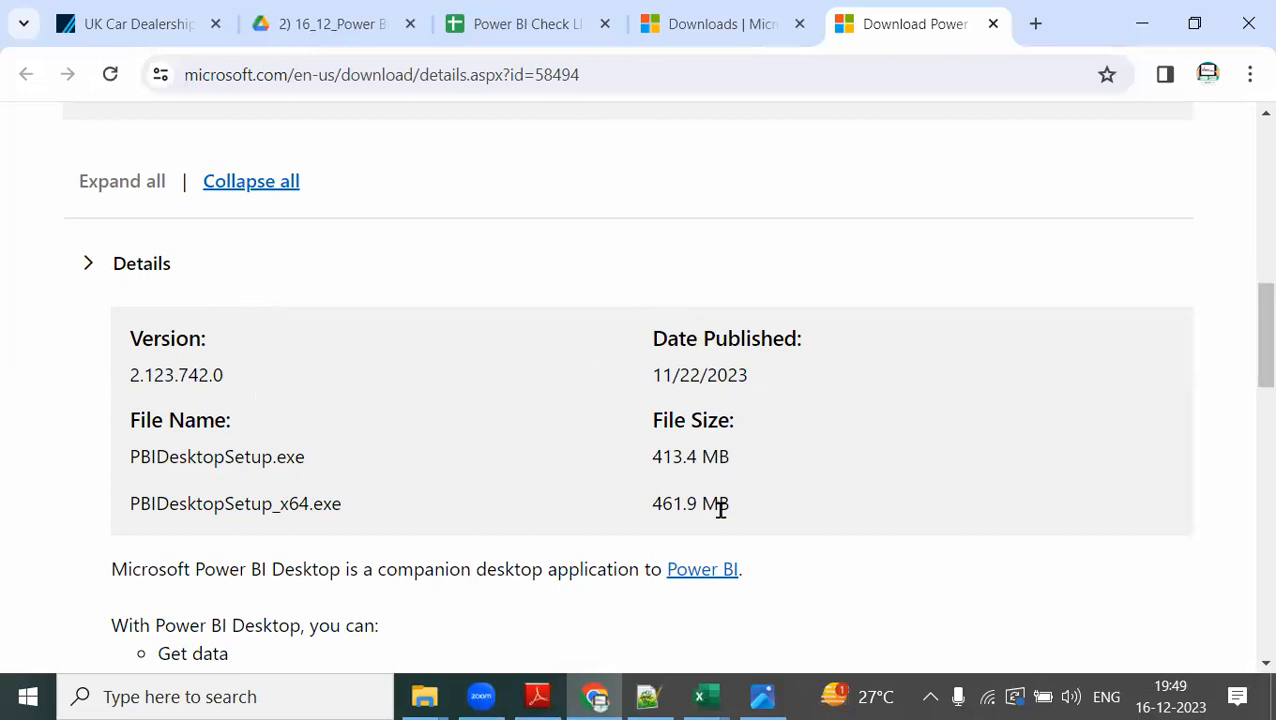
{"action": "left_click_drag", "start_coordinate": [655, 375], "coordinate": [766, 400]}
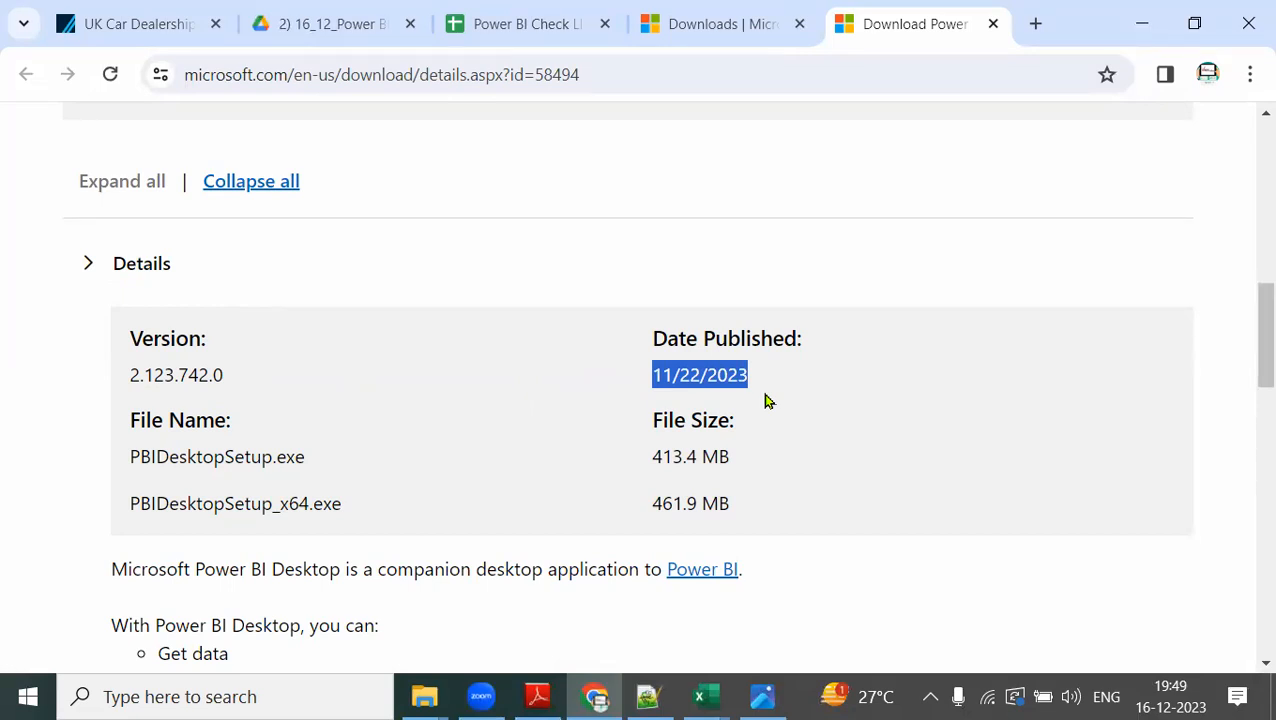
{"action": "scroll", "coordinate": [765, 400], "scroll_direction": "down", "scroll_amount": 5}
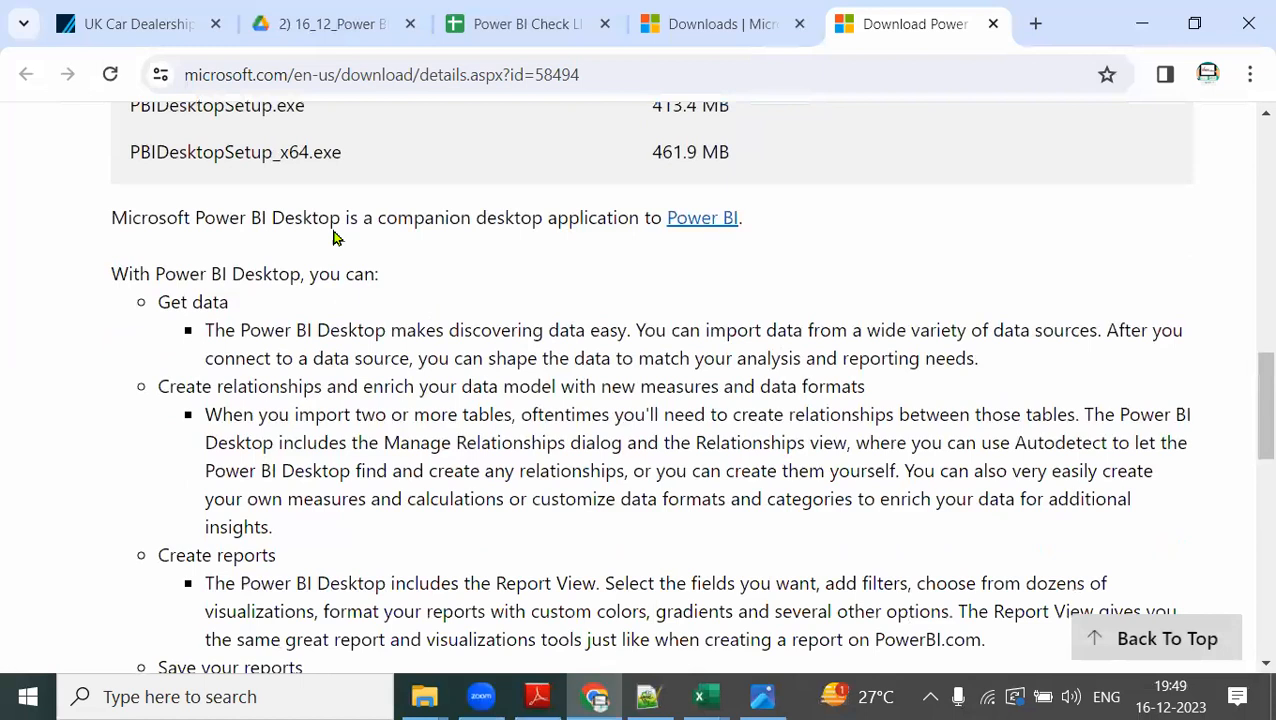
{"action": "left_click_drag", "start_coordinate": [158, 301], "coordinate": [390, 570]}
Expand the System Requirements and Install Instructions sections and review the supported operating systems and setup guidance.
{"action": "scroll", "coordinate": [393, 567], "scroll_direction": "down", "scroll_amount": 5}
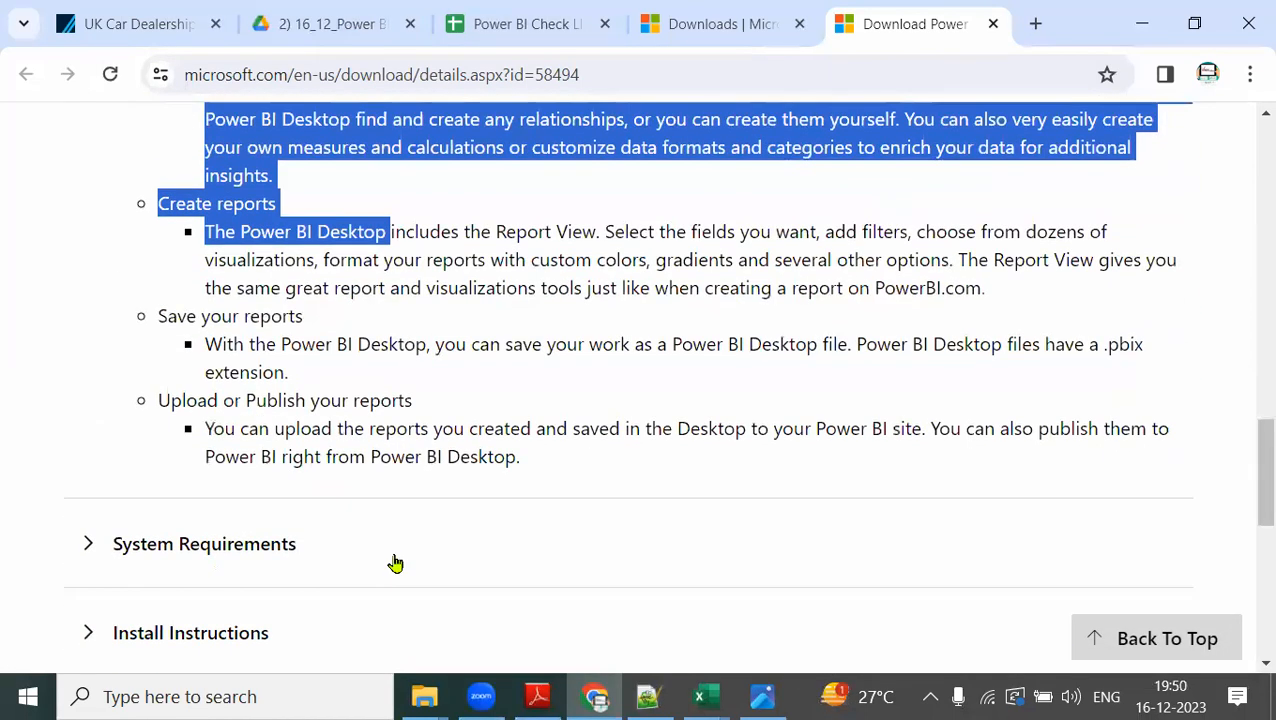
{"action": "left_click", "coordinate": [94, 549]}
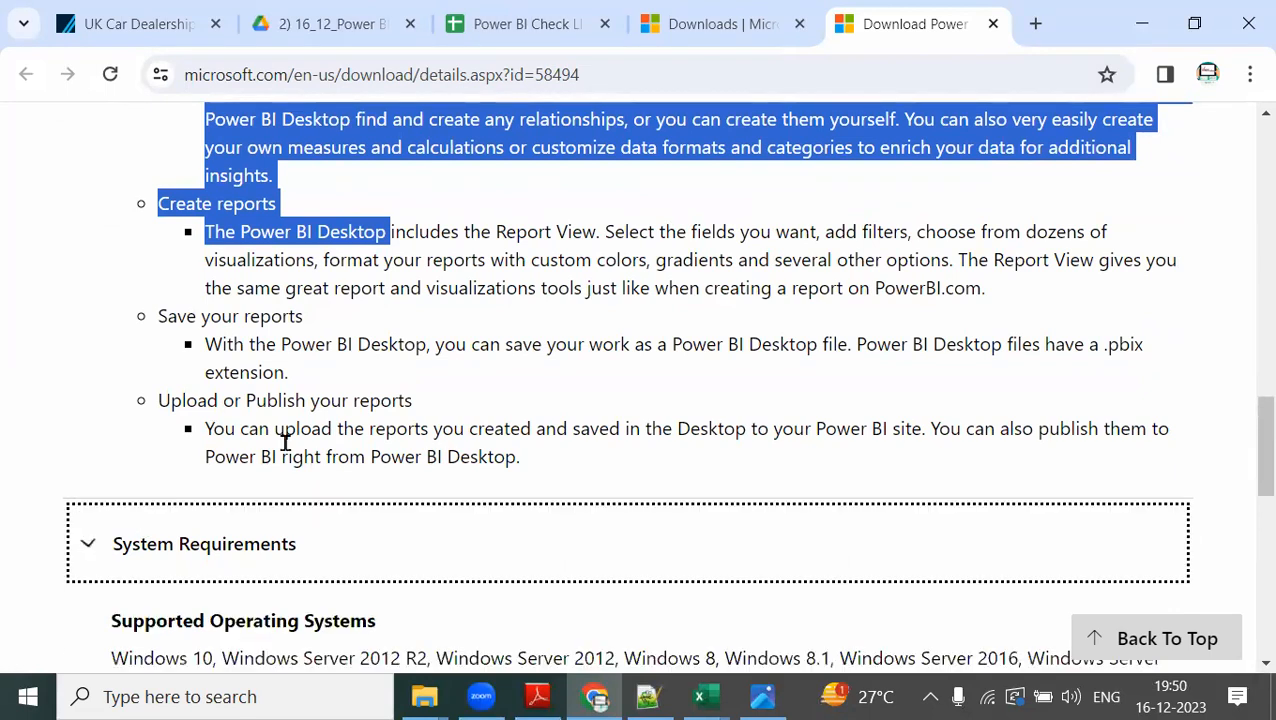
{"action": "scroll", "coordinate": [320, 449], "scroll_direction": "down", "scroll_amount": 3}
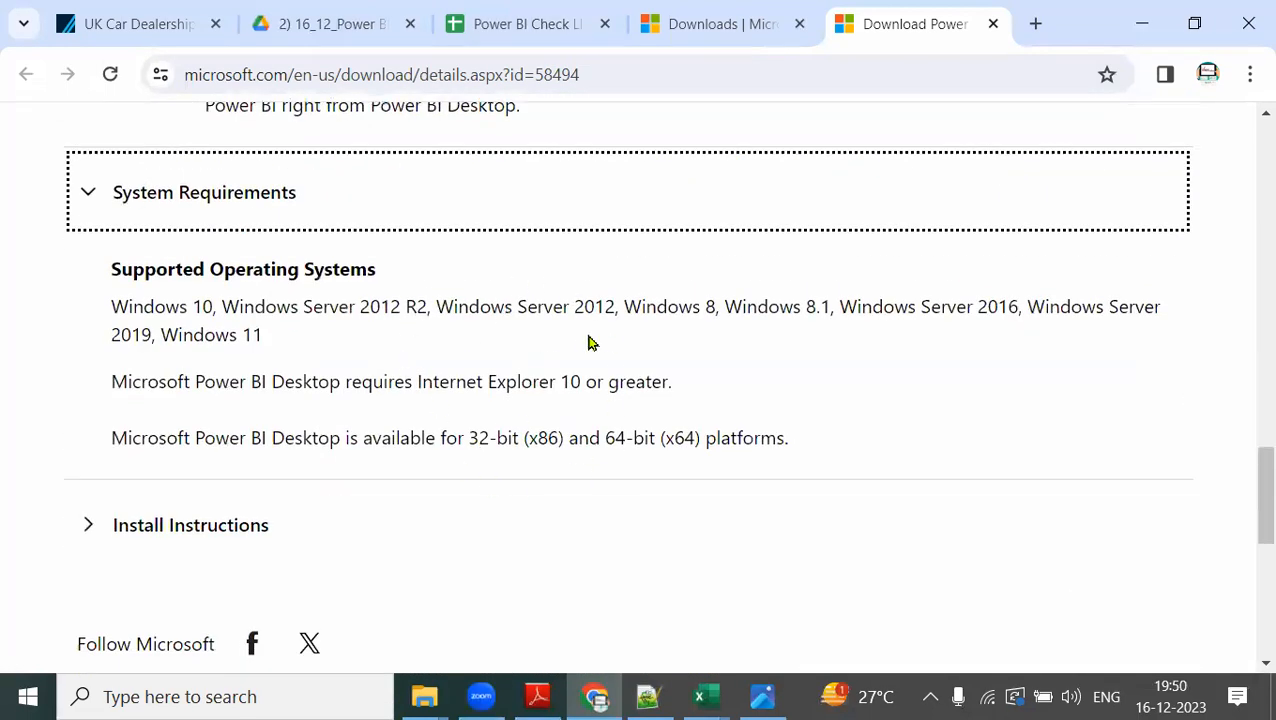
{"action": "left_click", "coordinate": [86, 530]}
{"action": "scroll", "coordinate": [455, 446], "scroll_direction": "down", "scroll_amount": 2}
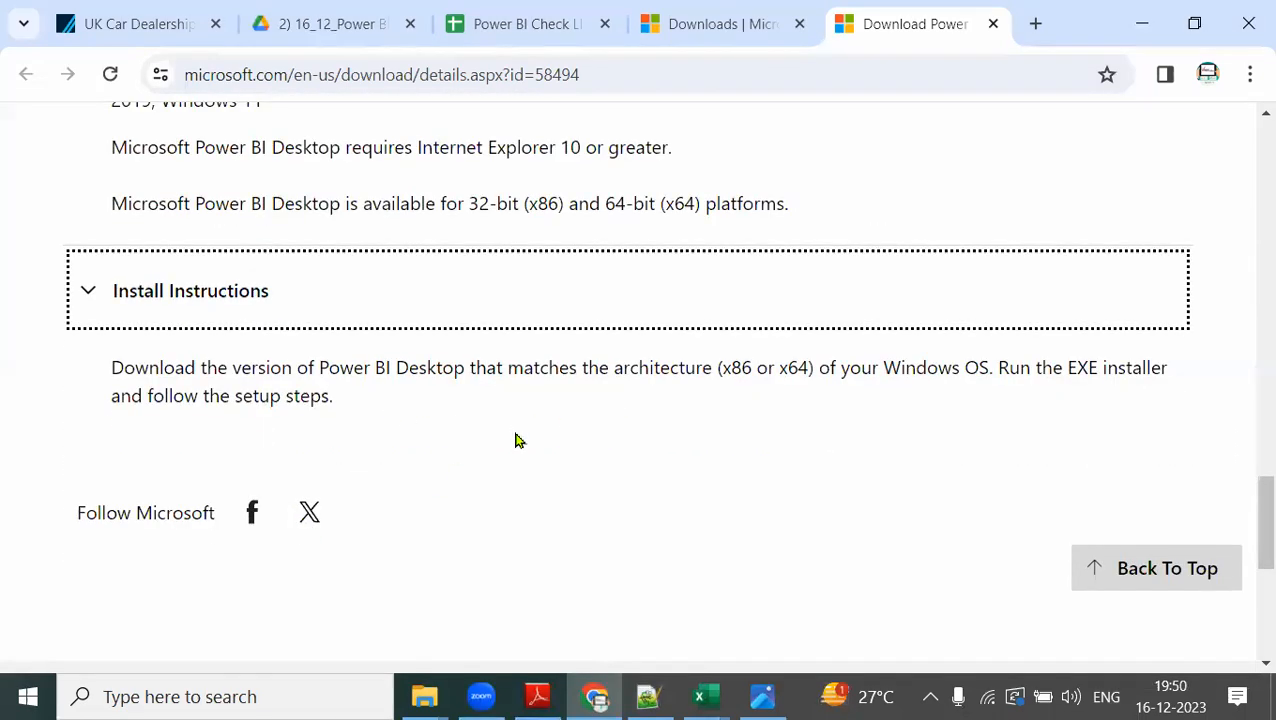
{"action": "scroll", "coordinate": [516, 432], "scroll_direction": "up", "scroll_amount": 3}
{"action": "scroll", "coordinate": [516, 433], "scroll_direction": "up", "scroll_amount": 5}
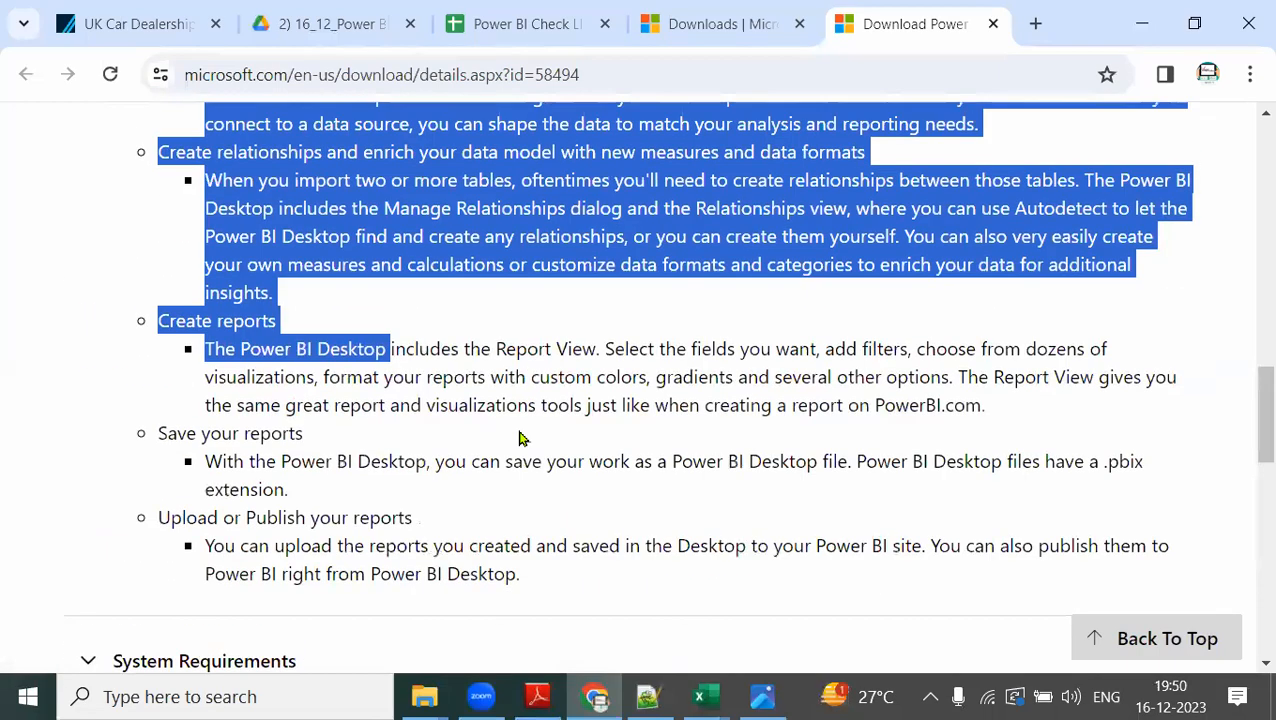
{"action": "scroll", "coordinate": [516, 432], "scroll_direction": "down", "scroll_amount": 5}
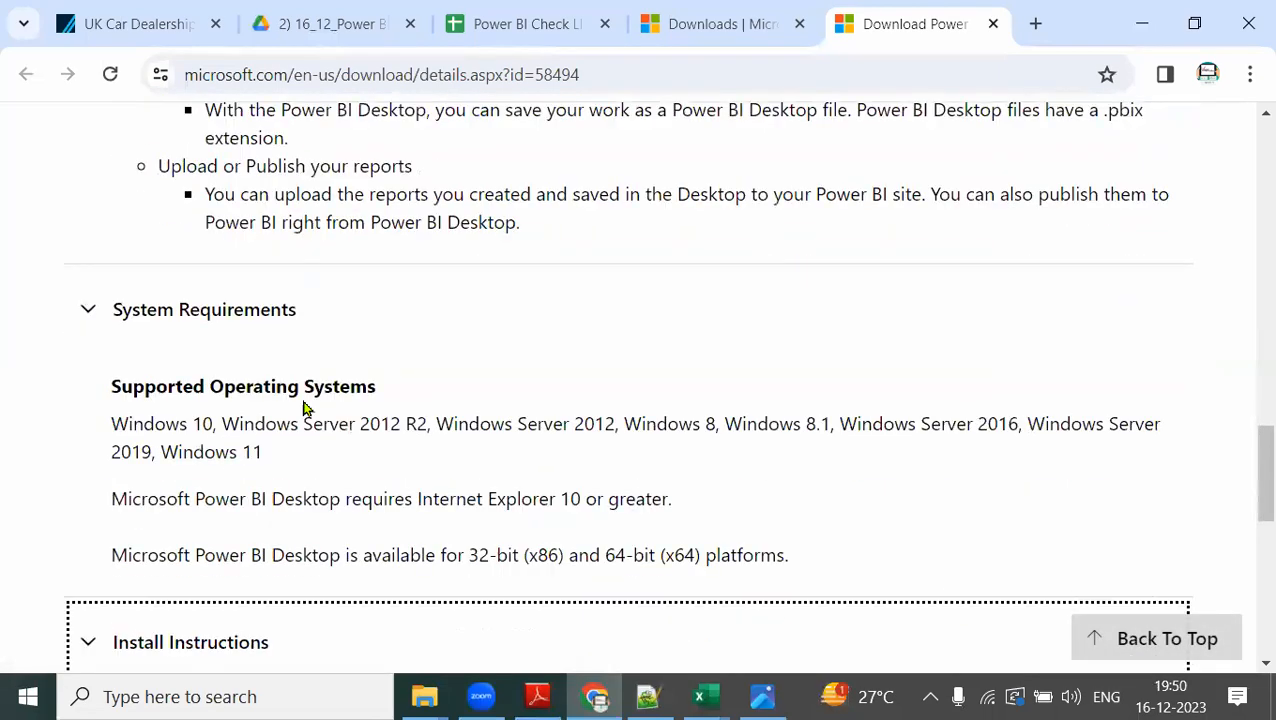
{"action": "scroll", "coordinate": [279, 379], "scroll_direction": "down", "scroll_amount": 3}
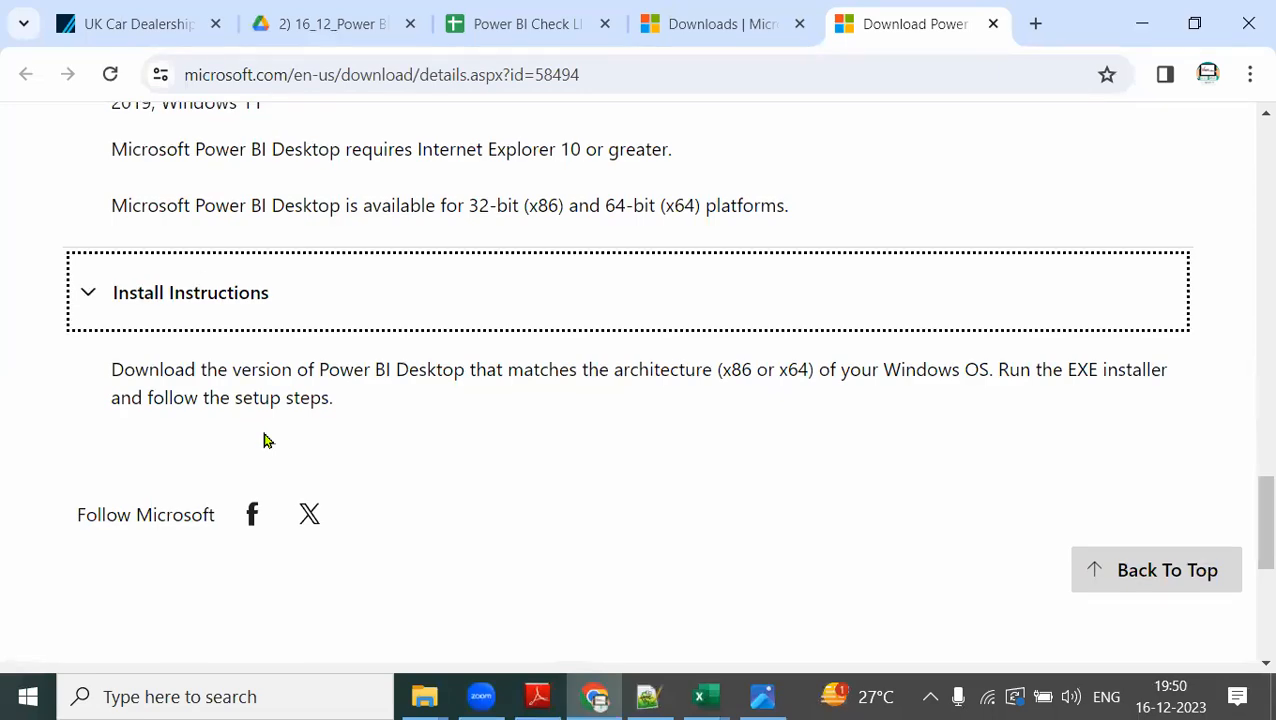
{"action": "scroll", "coordinate": [265, 440], "scroll_direction": "up", "scroll_amount": 15}
{"action": "scroll", "coordinate": [555, 487], "scroll_direction": "down", "scroll_amount": 2}
Open the download file choices, circle PBIDesktopSetup.exe in red and annotate it with "32 bit system".
{"action": "left_click", "coordinate": [869, 421]}
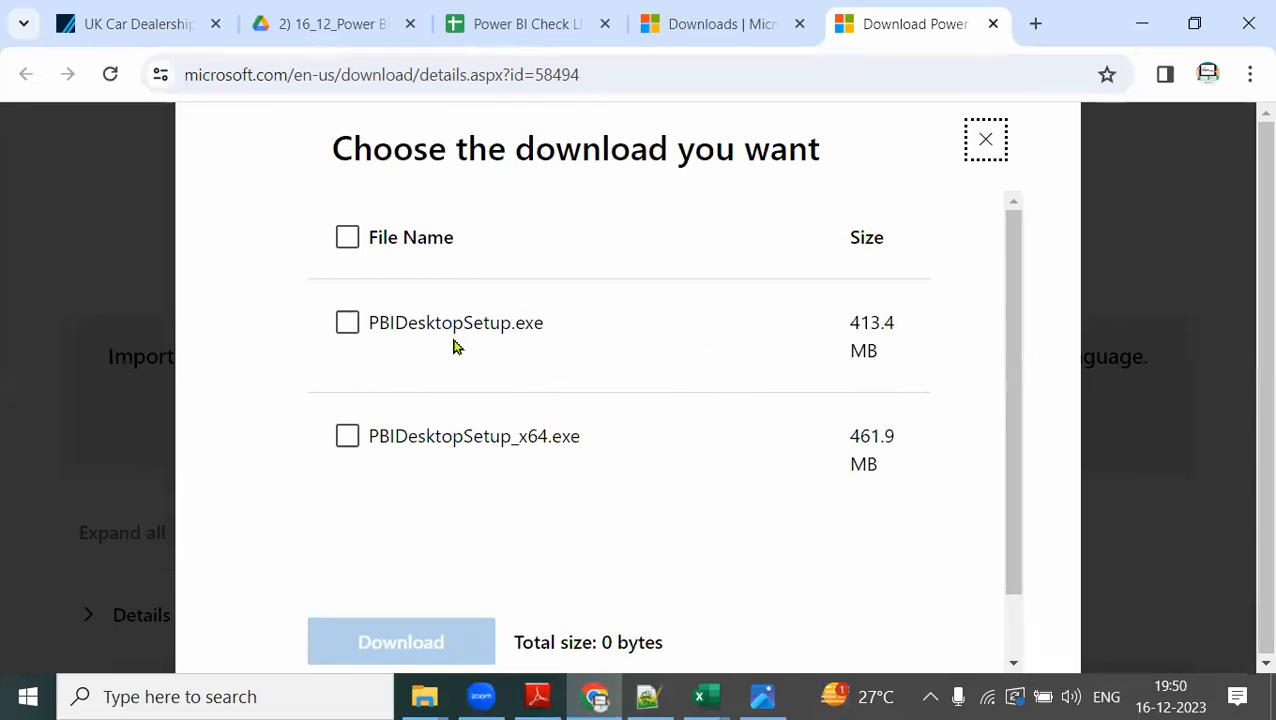
{"action": "mouse_move", "coordinate": [585, 308]}
{"action": "left_mouse_down"}
{"action": "mouse_move", "coordinate": [323, 340]}
{"action": "mouse_move", "coordinate": [556, 318]}
{"action": "left_mouse_up"}
{"action": "mouse_move", "coordinate": [562, 250]}
{"action": "left_mouse_down"}
{"action": "mouse_move", "coordinate": [586, 264]}
{"action": "mouse_move", "coordinate": [580, 287]}
{"action": "left_mouse_up"}
{"action": "left_click_drag", "start_coordinate": [632, 247], "coordinate": [682, 272]}
{"action": "mouse_move", "coordinate": [712, 228]}
{"action": "left_mouse_down"}
{"action": "mouse_move", "coordinate": [752, 280]}
{"action": "mouse_move", "coordinate": [770, 268]}
{"action": "left_mouse_up"}
{"action": "mouse_move", "coordinate": [766, 216]}
{"action": "left_mouse_down"}
{"action": "mouse_move", "coordinate": [772, 268]}
{"action": "mouse_move", "coordinate": [784, 242]}
{"action": "left_mouse_up"}
{"action": "mouse_move", "coordinate": [716, 290]}
{"action": "left_mouse_down"}
{"action": "mouse_move", "coordinate": [706, 346]}
{"action": "mouse_move", "coordinate": [772, 340]}
{"action": "mouse_move", "coordinate": [858, 290]}
{"action": "mouse_move", "coordinate": [874, 324]}
{"action": "mouse_move", "coordinate": [916, 314]}
{"action": "mouse_move", "coordinate": [966, 265]}
{"action": "left_mouse_up"}
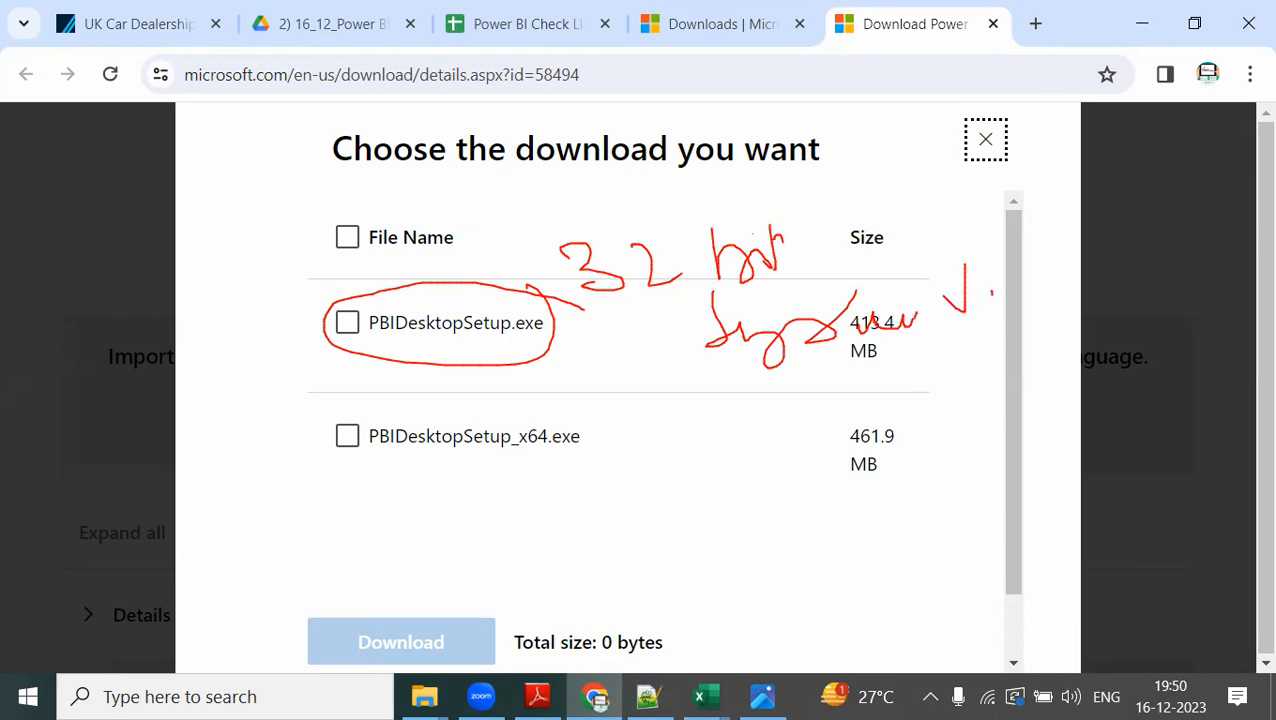
Tick and circle PBIDesktopSetup_x64.exe in red, and clear all the markings.
{"action": "mouse_move", "coordinate": [548, 463]}
{"action": "left_mouse_down"}
{"action": "mouse_move", "coordinate": [583, 508]}
{"action": "mouse_move", "coordinate": [590, 484]}
{"action": "left_mouse_up"}
{"action": "mouse_move", "coordinate": [616, 384]}
{"action": "left_mouse_down"}
{"action": "mouse_move", "coordinate": [472, 444]}
{"action": "mouse_move", "coordinate": [662, 450]}
{"action": "left_mouse_up"}
{"action": "left_click_drag", "start_coordinate": [624, 402], "coordinate": [660, 424]}
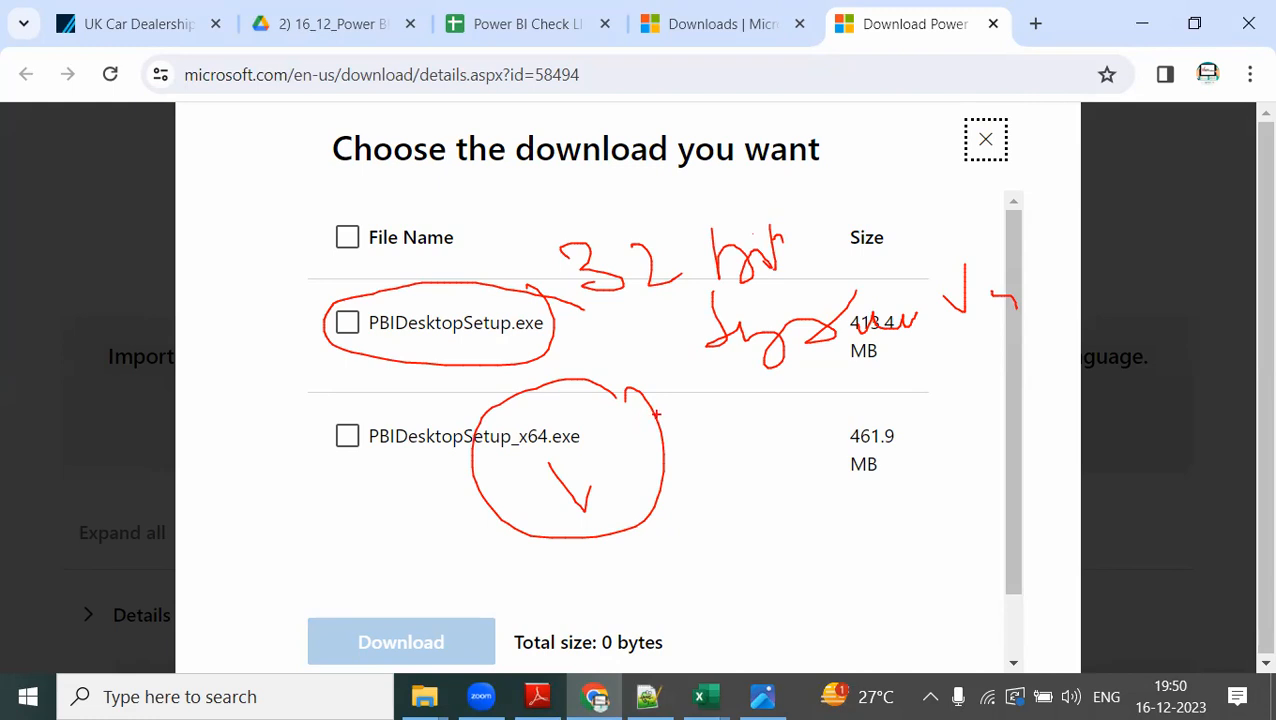
{"action": "key", "text": "Escape"}
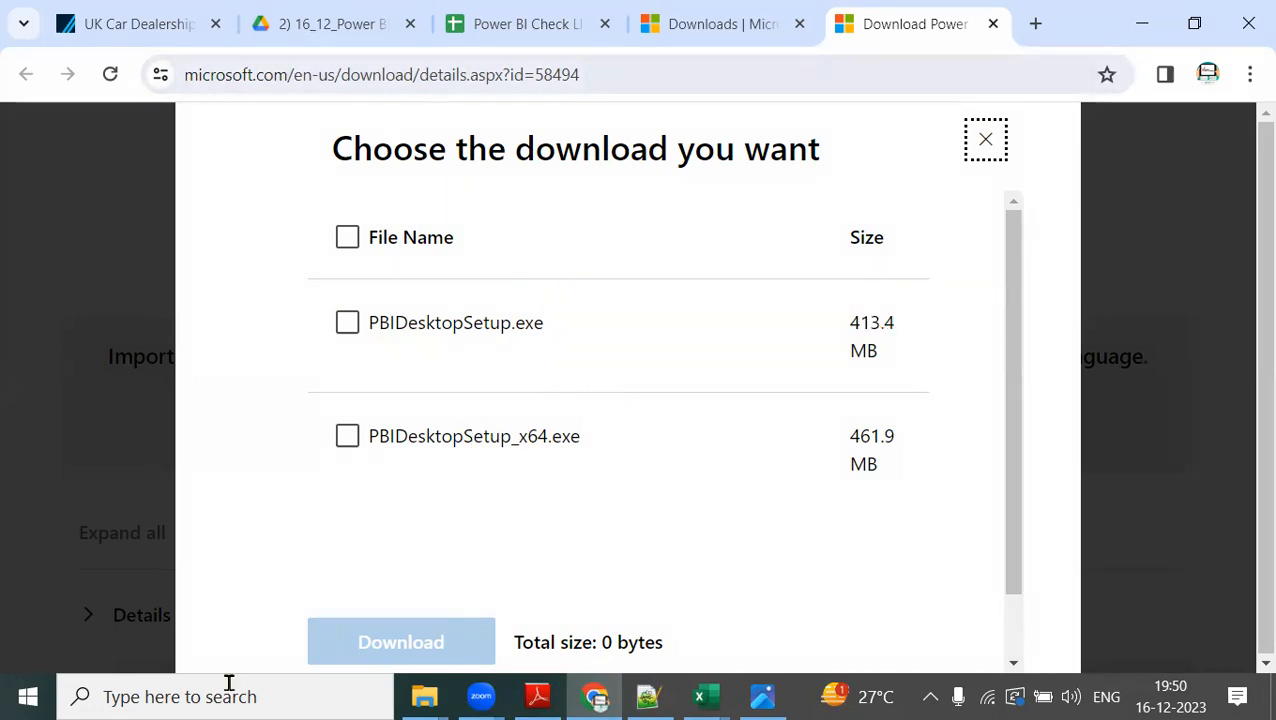
Search Windows for "sysinfo", open System Information and highlight the System Type entry.
{"action": "left_click", "coordinate": [181, 697]}
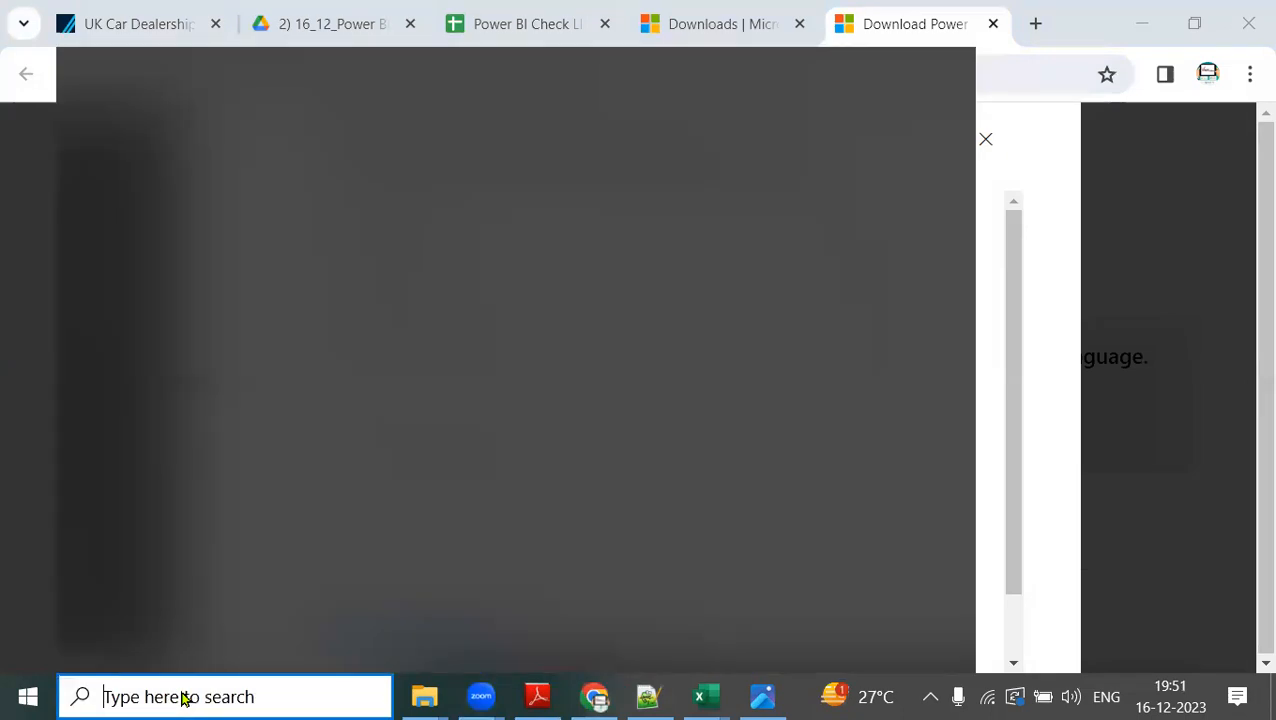
{"action": "type", "text": "sysinfo"}
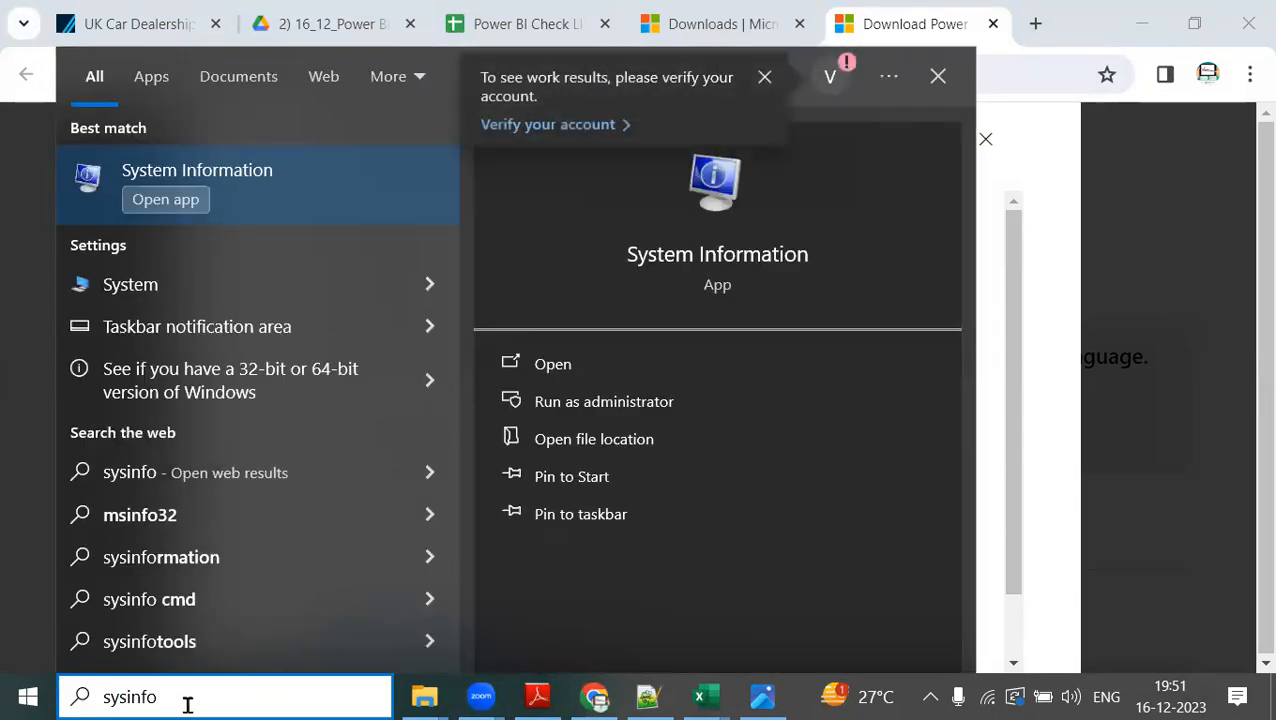
{"action": "left_click", "coordinate": [276, 197]}
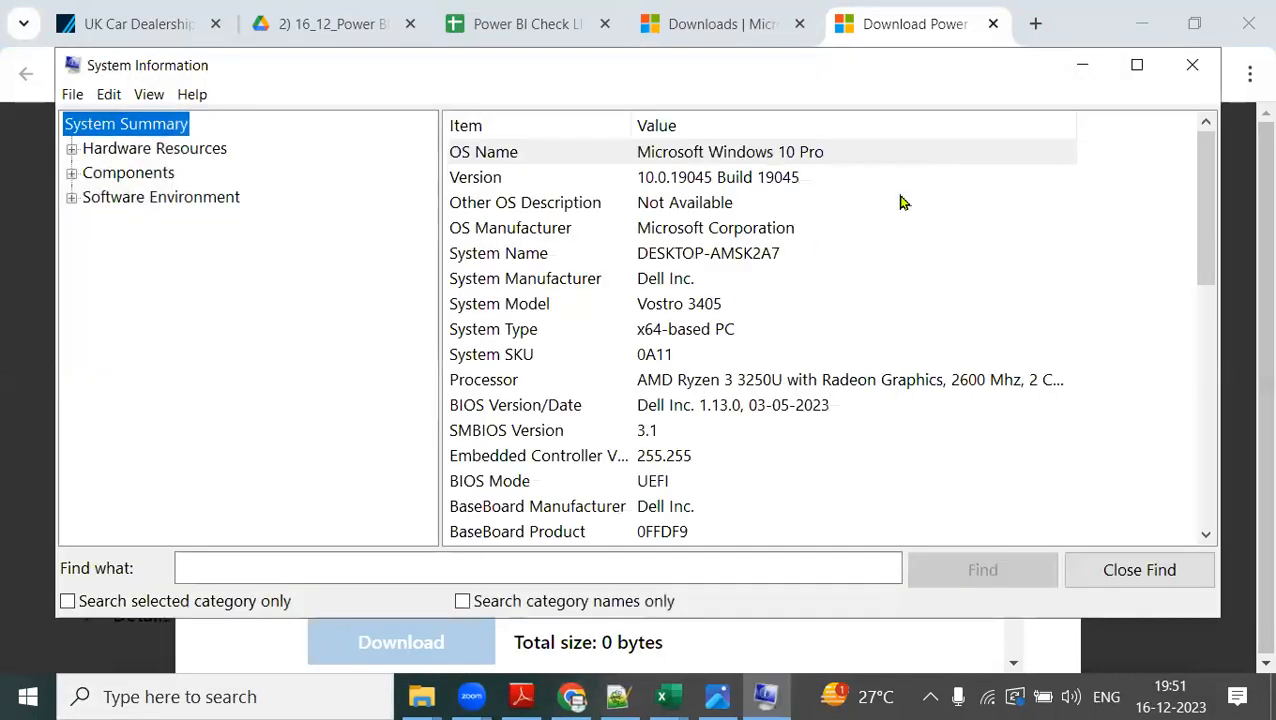
{"action": "left_click", "coordinate": [548, 331]}
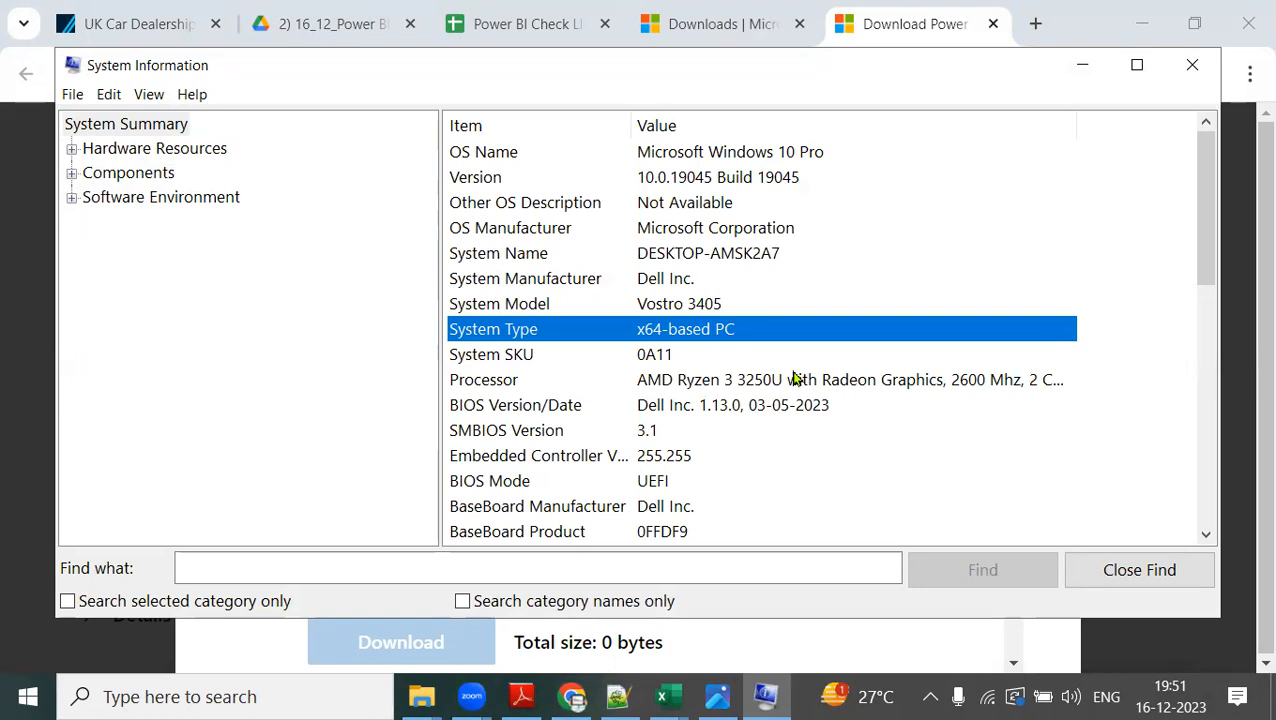
Switch back to Chrome and select PBIDesktopSetup_x64.exe as the file to download.
{"action": "left_click", "coordinate": [575, 697]}
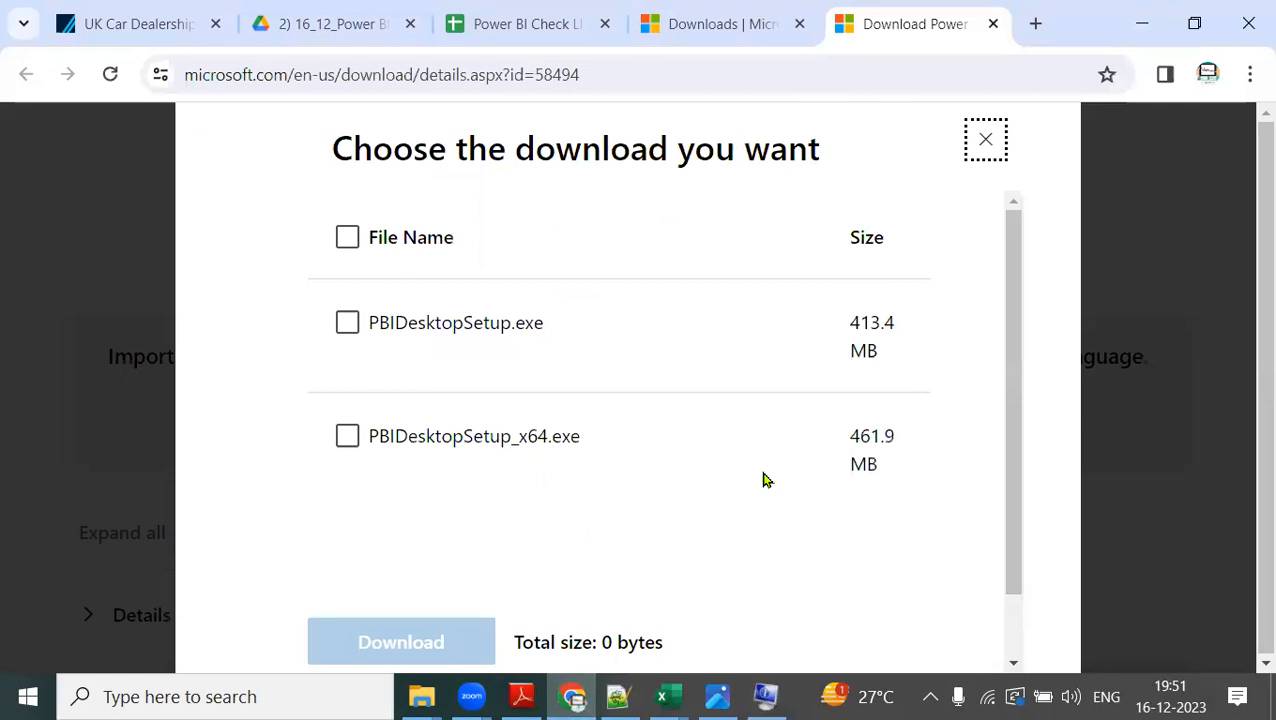
{"action": "left_click", "coordinate": [347, 436]}
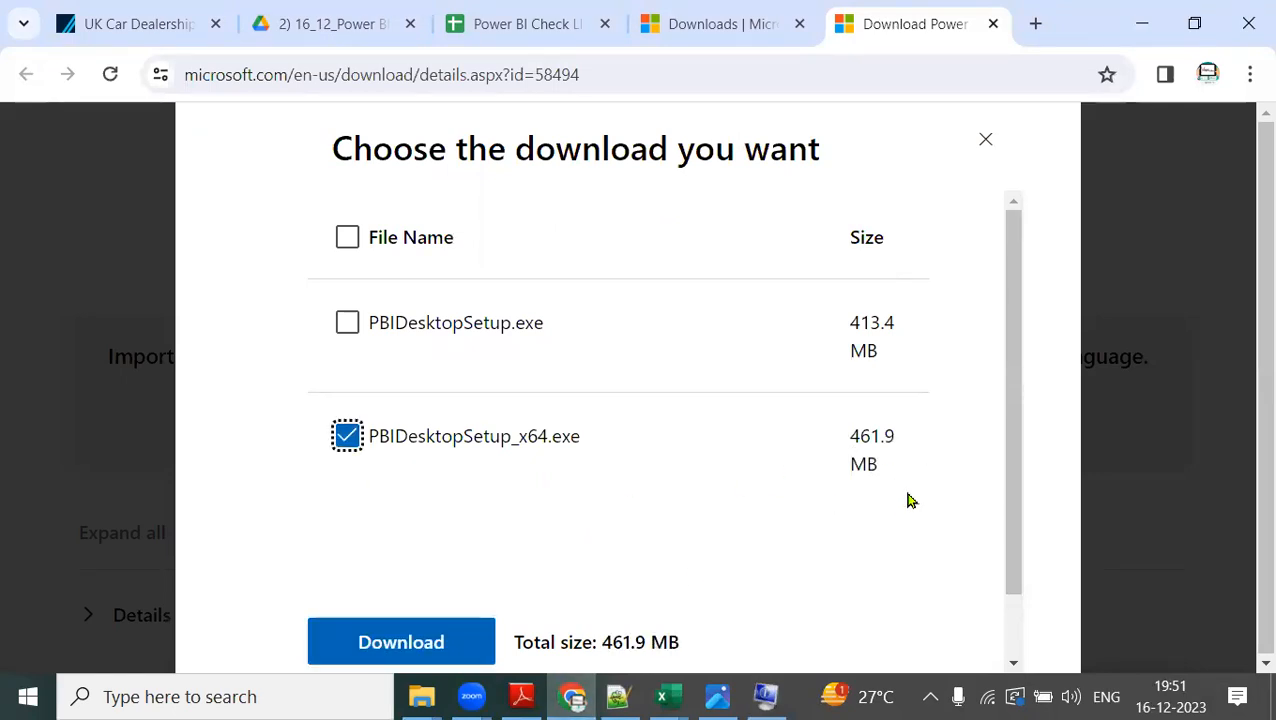
Return to System Information, write "x86" and "32" in red near the System Type entry, clear the markings and switch back to Chrome.
{"action": "left_click", "coordinate": [765, 697]}
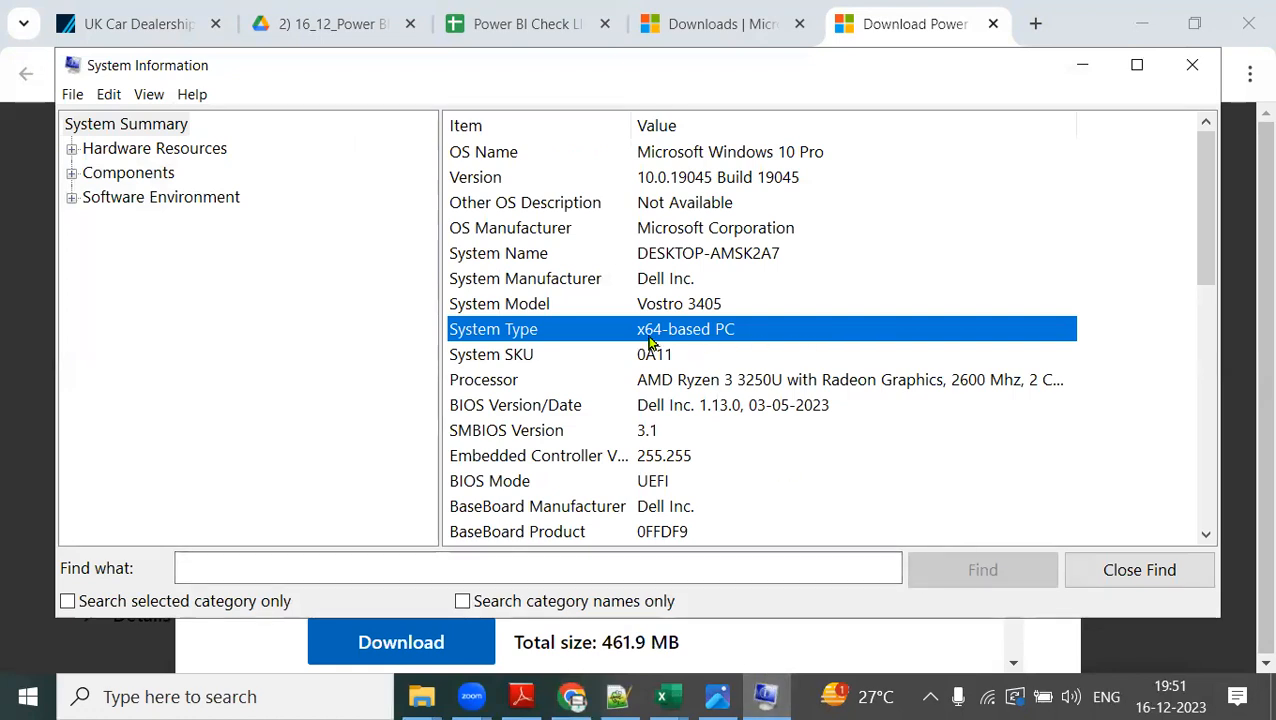
{"action": "left_click_drag", "start_coordinate": [812, 231], "coordinate": [911, 264]}
{"action": "left_click_drag", "start_coordinate": [938, 222], "coordinate": [915, 236]}
{"action": "left_click_drag", "start_coordinate": [996, 208], "coordinate": [975, 262]}
{"action": "mouse_move", "coordinate": [965, 328]}
{"action": "left_mouse_down"}
{"action": "mouse_move", "coordinate": [1000, 352]}
{"action": "mouse_move", "coordinate": [980, 382]}
{"action": "left_mouse_up"}
{"action": "mouse_move", "coordinate": [1022, 350]}
{"action": "left_mouse_down"}
{"action": "mouse_move", "coordinate": [1046, 372]}
{"action": "mouse_move", "coordinate": [1078, 374]}
{"action": "left_mouse_up"}
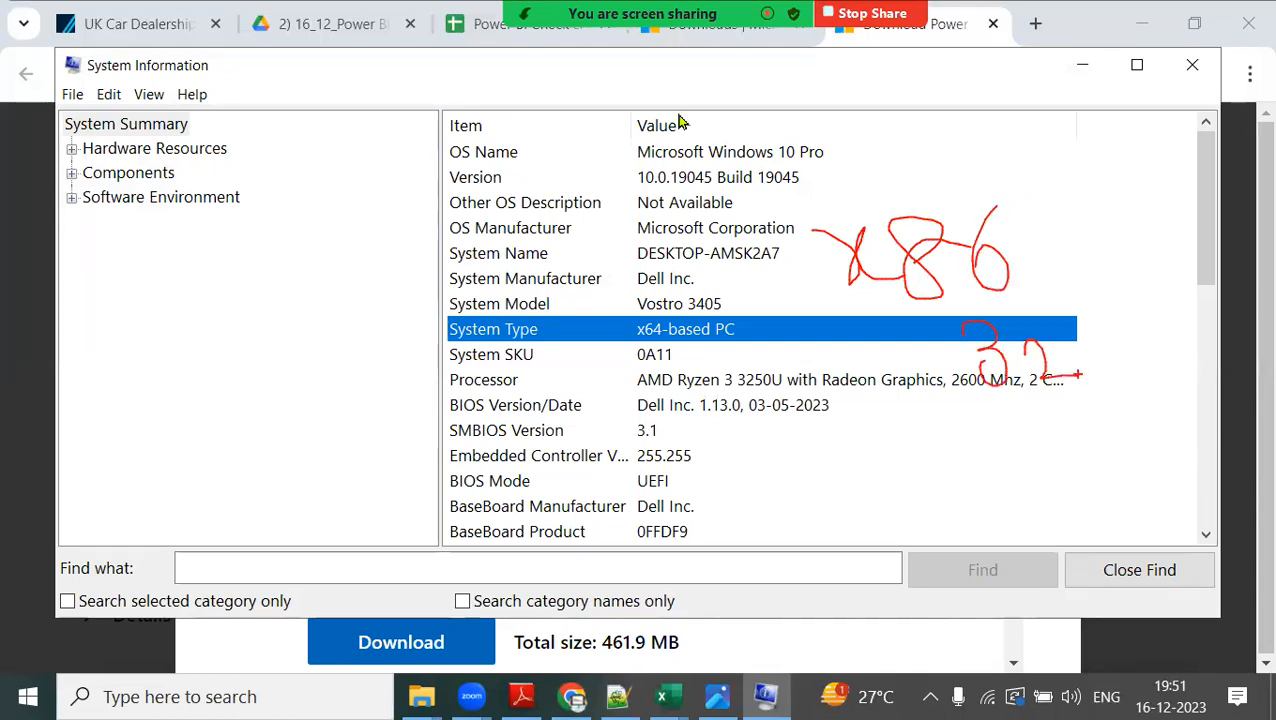
{"action": "key", "text": "Escape"}
{"action": "left_click", "coordinate": [575, 697]}
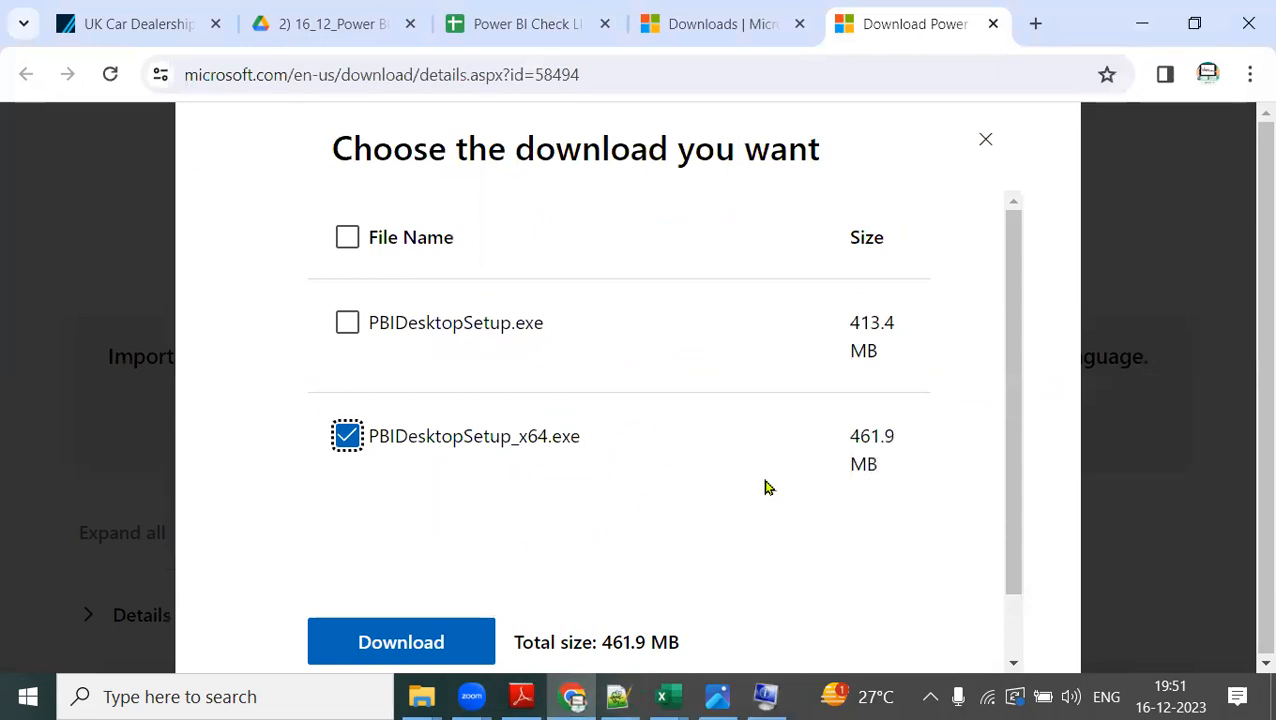
Switch to File Explorer, open the 12192022 folder on Local Disk (D:) and select the PBIDesktopSetup_x64 installer.
{"action": "left_click", "coordinate": [421, 697]}
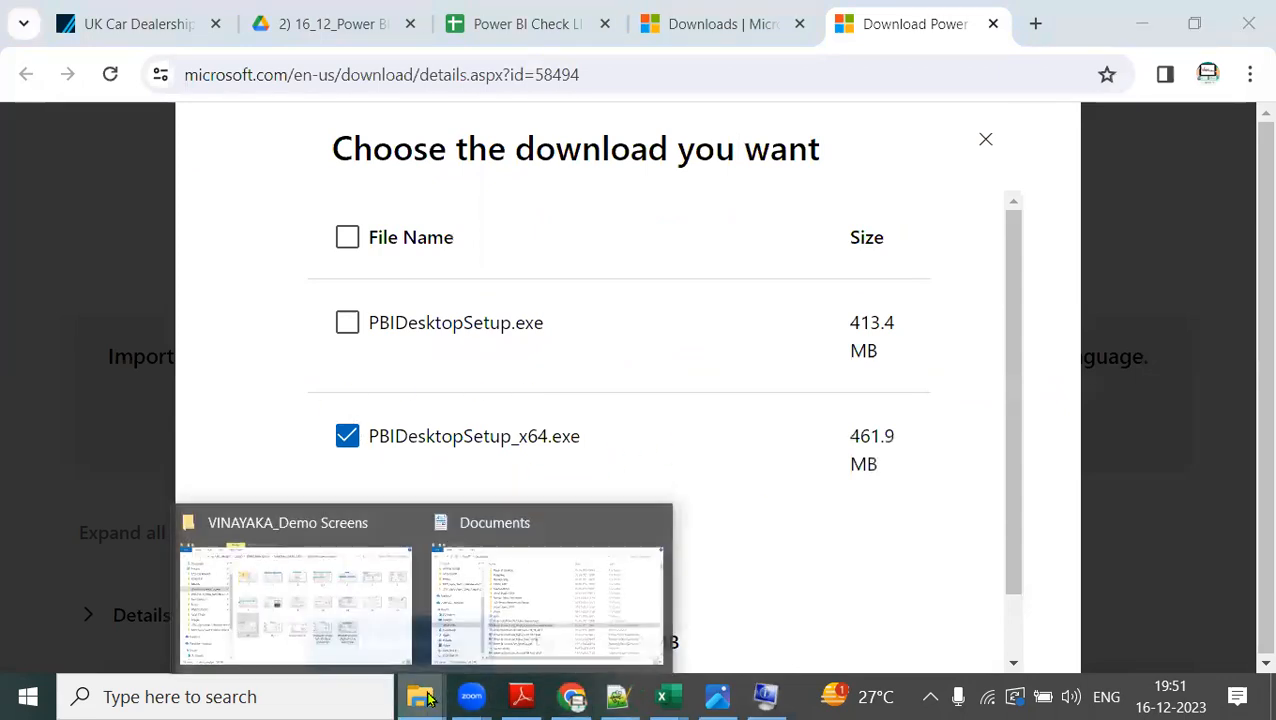
{"action": "left_click", "coordinate": [545, 624]}
{"action": "left_click", "coordinate": [125, 620]}
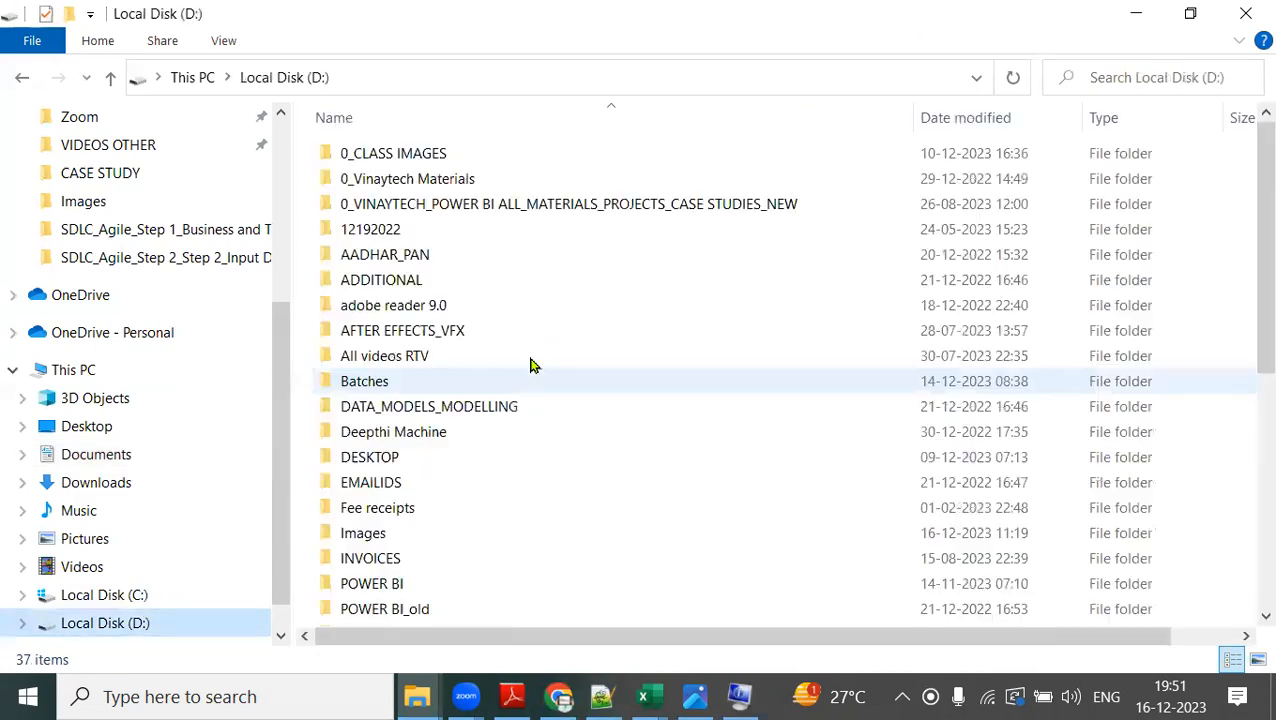
{"action": "double_click", "coordinate": [386, 236]}
{"action": "scroll", "coordinate": [422, 390], "scroll_direction": "down", "scroll_amount": 6}
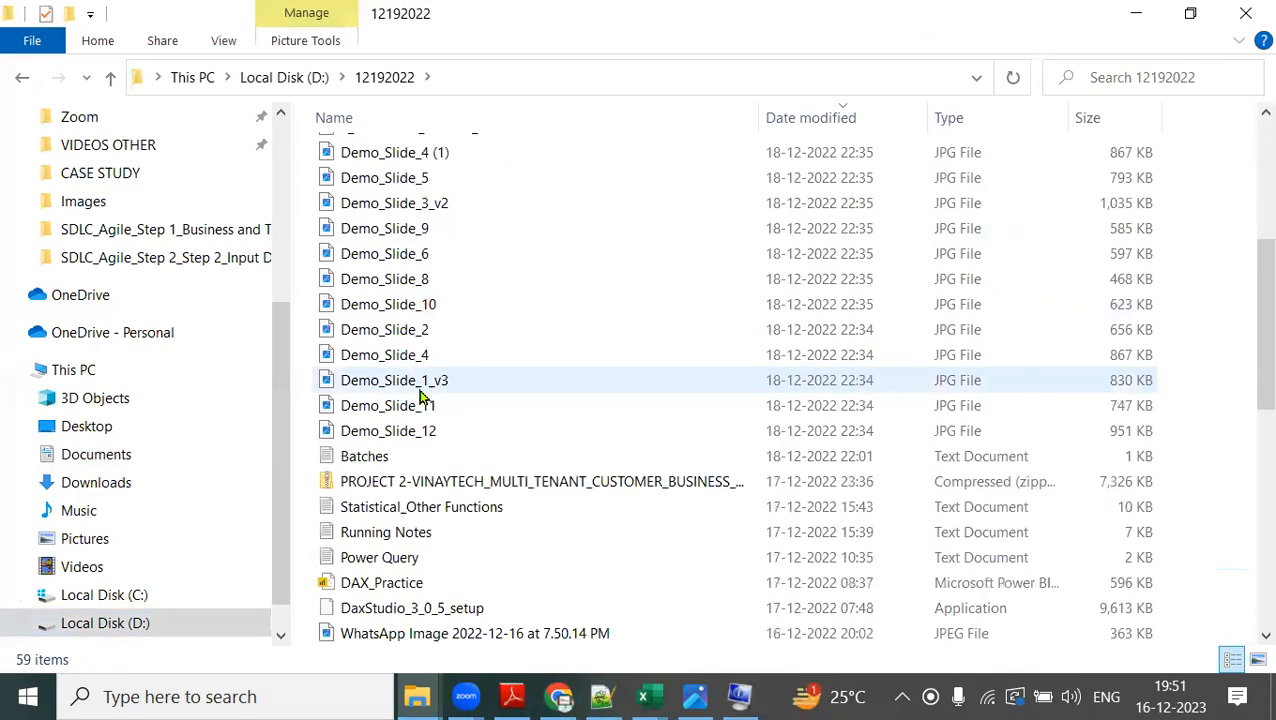
{"action": "scroll", "coordinate": [420, 395], "scroll_direction": "down", "scroll_amount": 9}
{"action": "scroll", "coordinate": [437, 372], "scroll_direction": "up", "scroll_amount": 4}
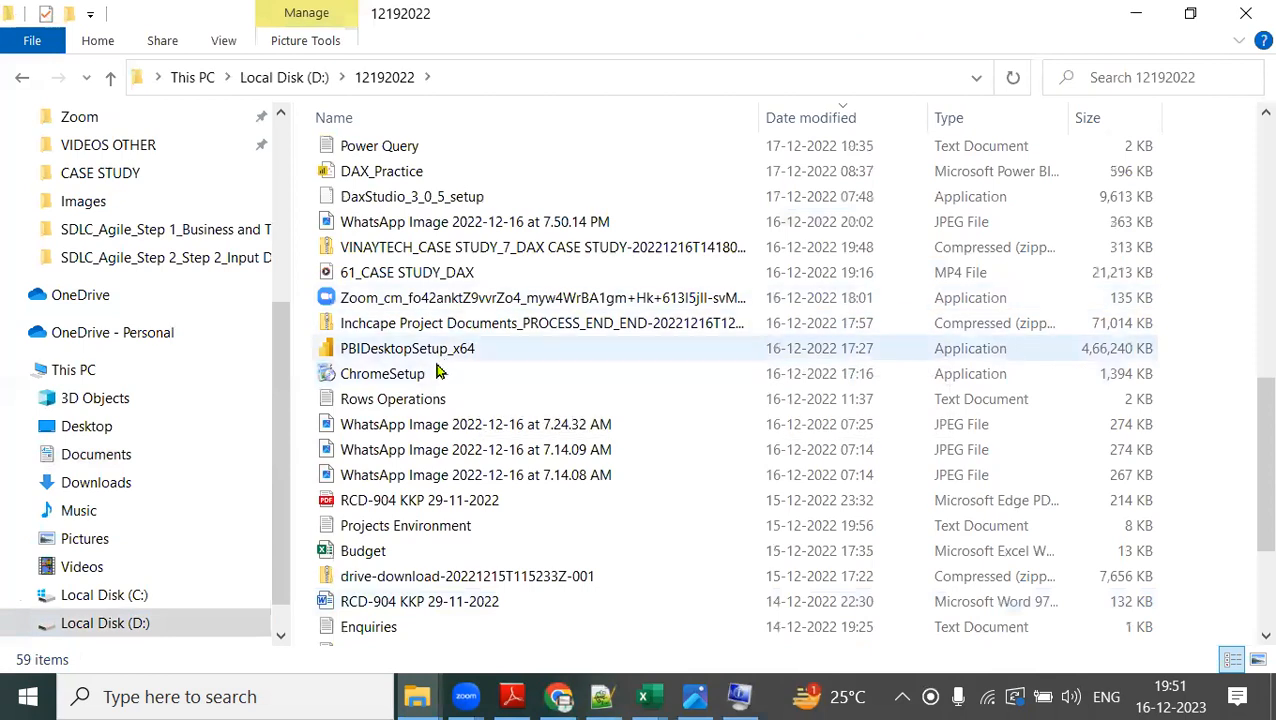
{"action": "left_click", "coordinate": [420, 350]}
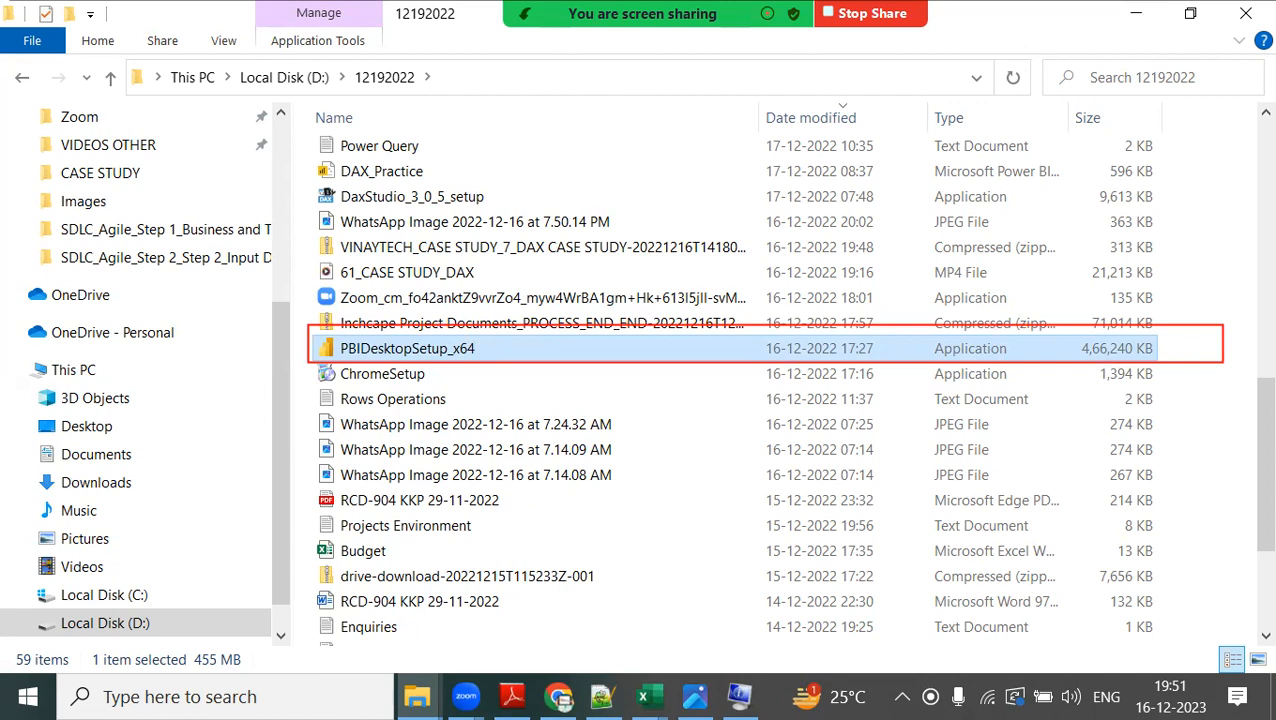
Annotate the screen above the boxed installer with the red text lines "next next finish" and "follow wizard inst...".
{"action": "type", "text": "next e"}
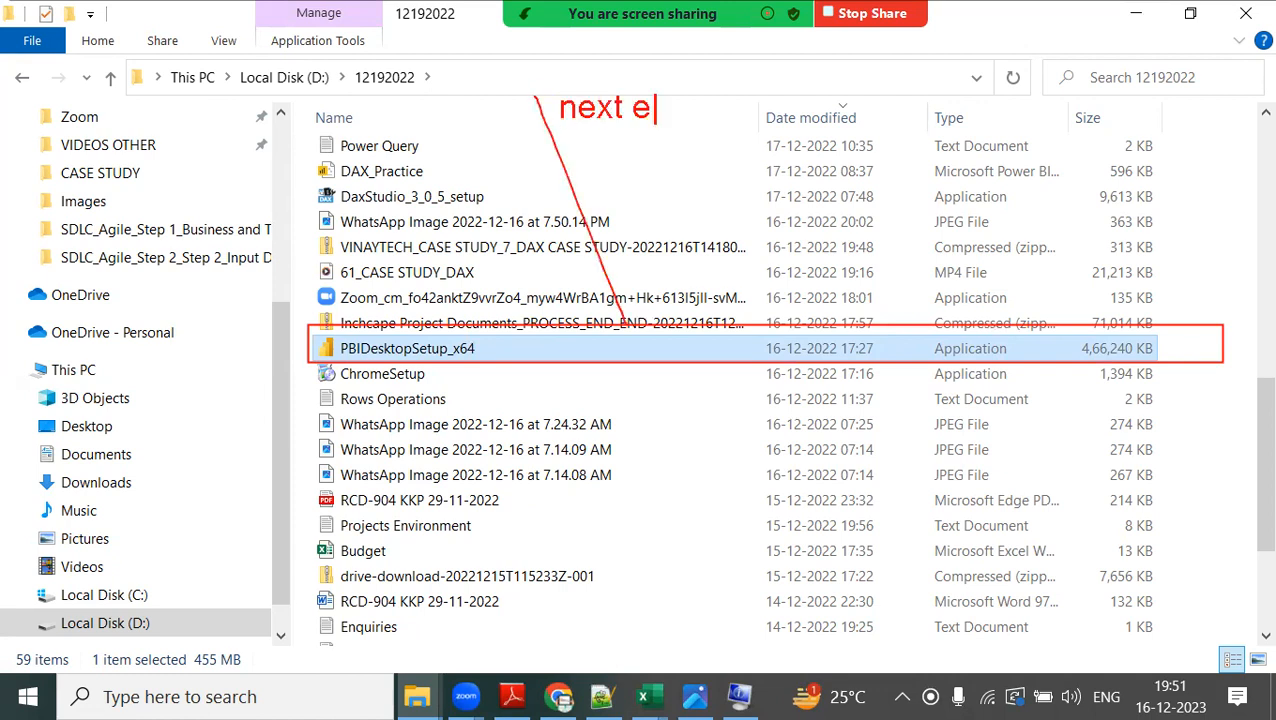
{"action": "key", "text": "BackSpace"}
{"action": "type", "text": "next finish"}
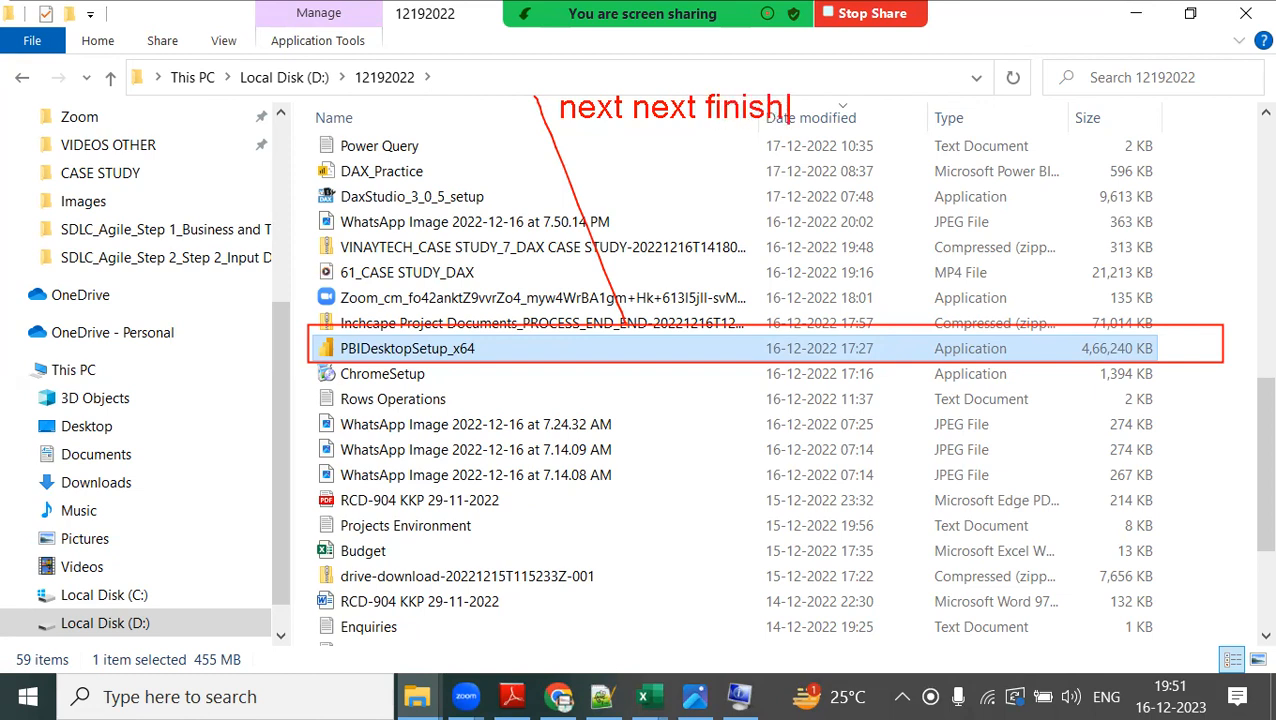
{"action": "key", "text": "Return"}
{"action": "key", "text": "Return"}
{"action": "type", "text": "follow "}
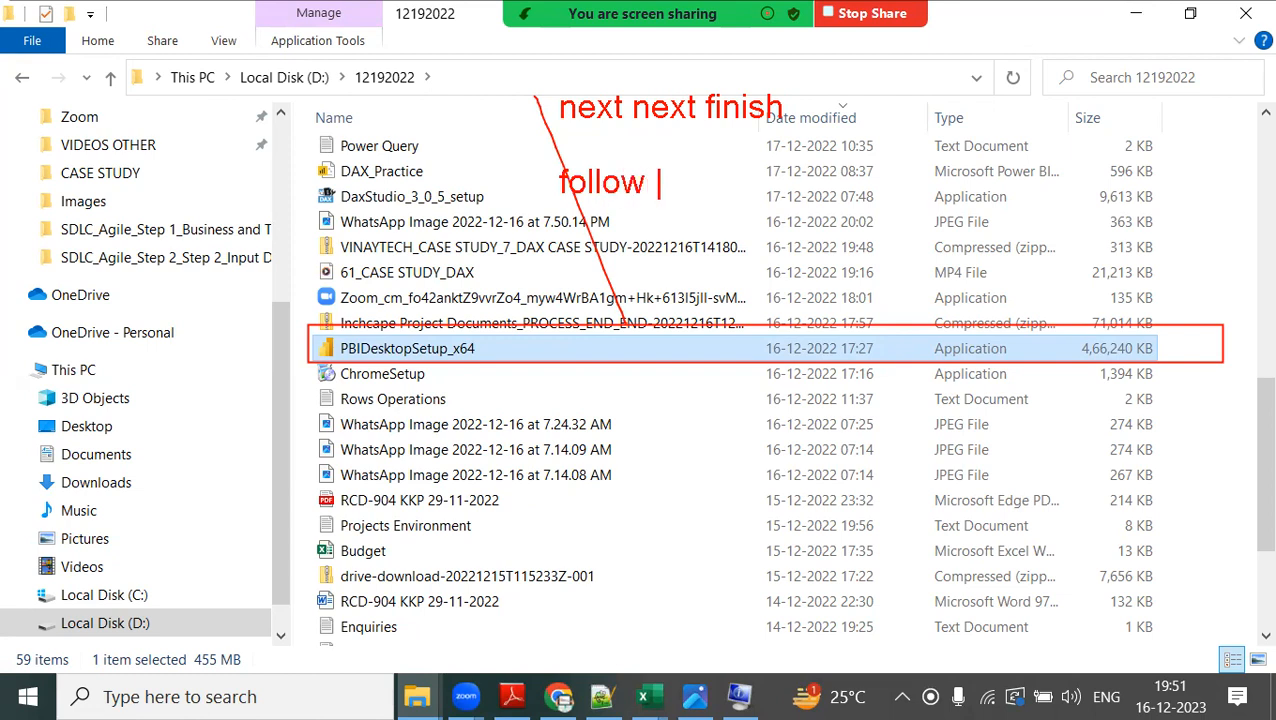
{"action": "type", "text": "wizard inst..."}
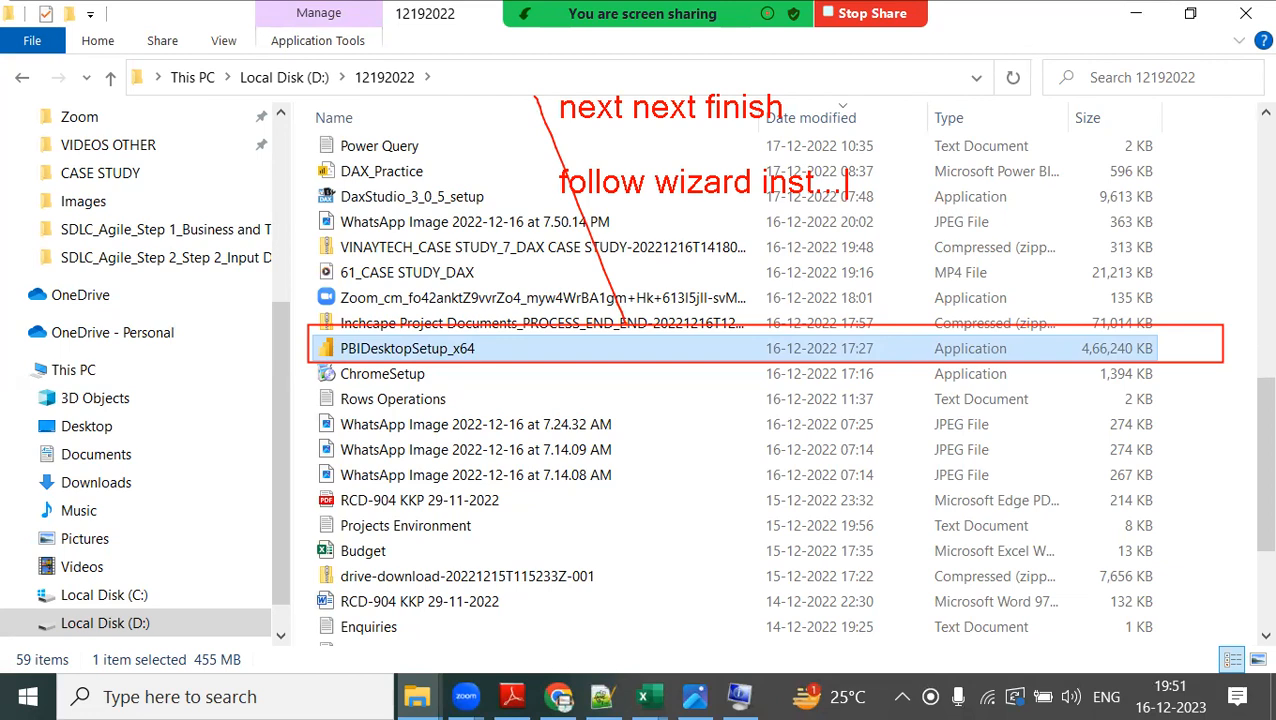
Add the text lines "very simple..." and "max 2 mins to install" below the existing annotation.
{"action": "key", "text": "Return"}
{"action": "type", "text": "very simple..."}
{"action": "key", "text": "Return"}
{"action": "type", "text": "max 2 mins to in"}
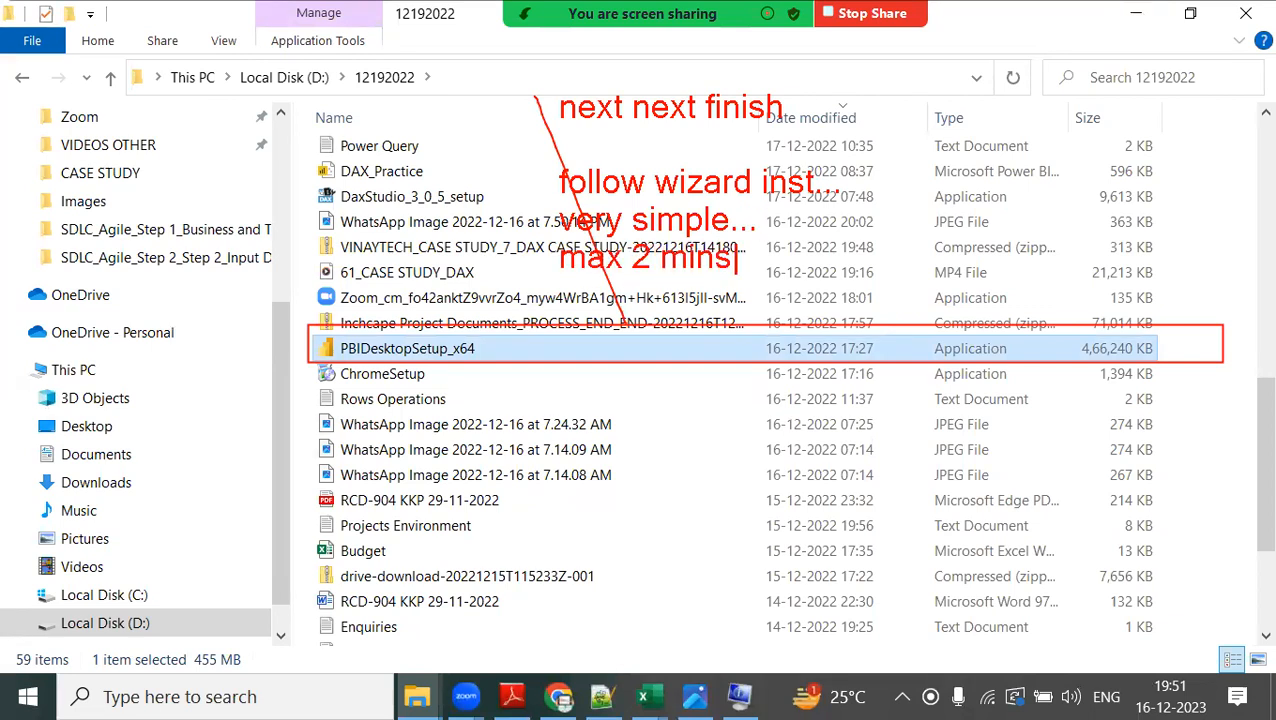
{"action": "type", "text": "stall"}
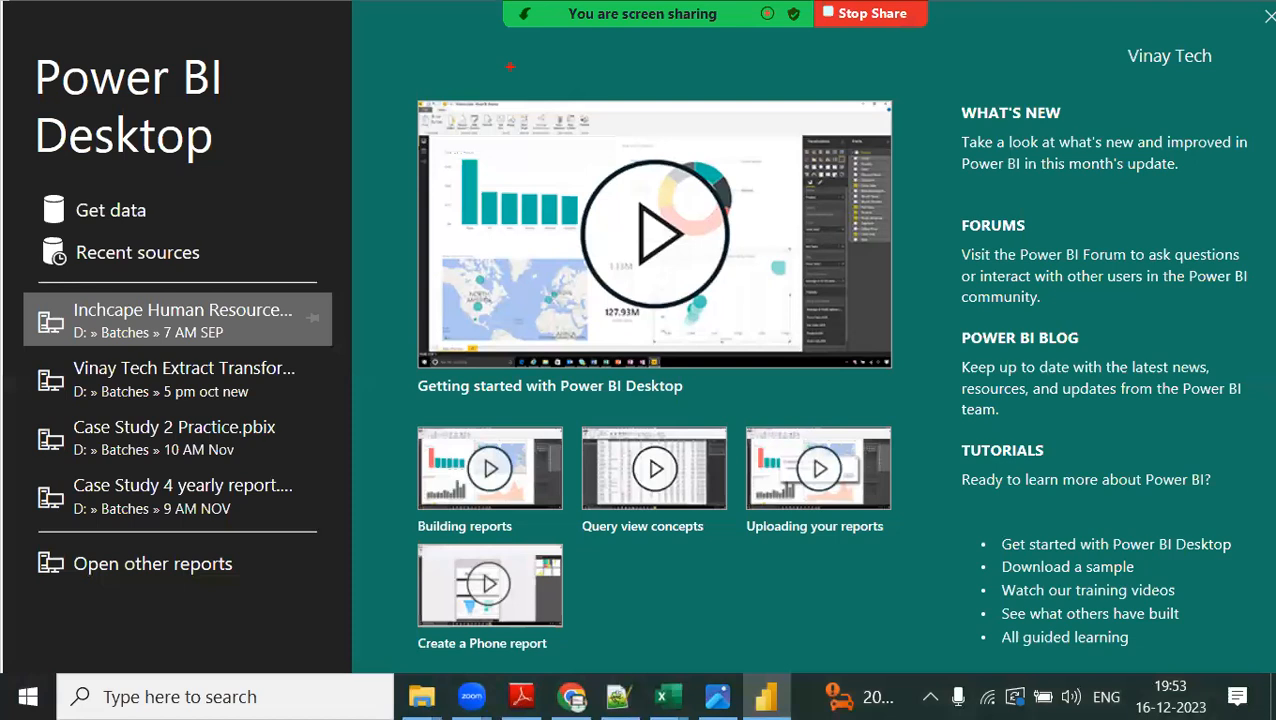
Annotate the start screen in yellow with "Get started page[quick reference links area]" and "Explain you indetail on Monday".
{"action": "type", "text": "Get started page["}
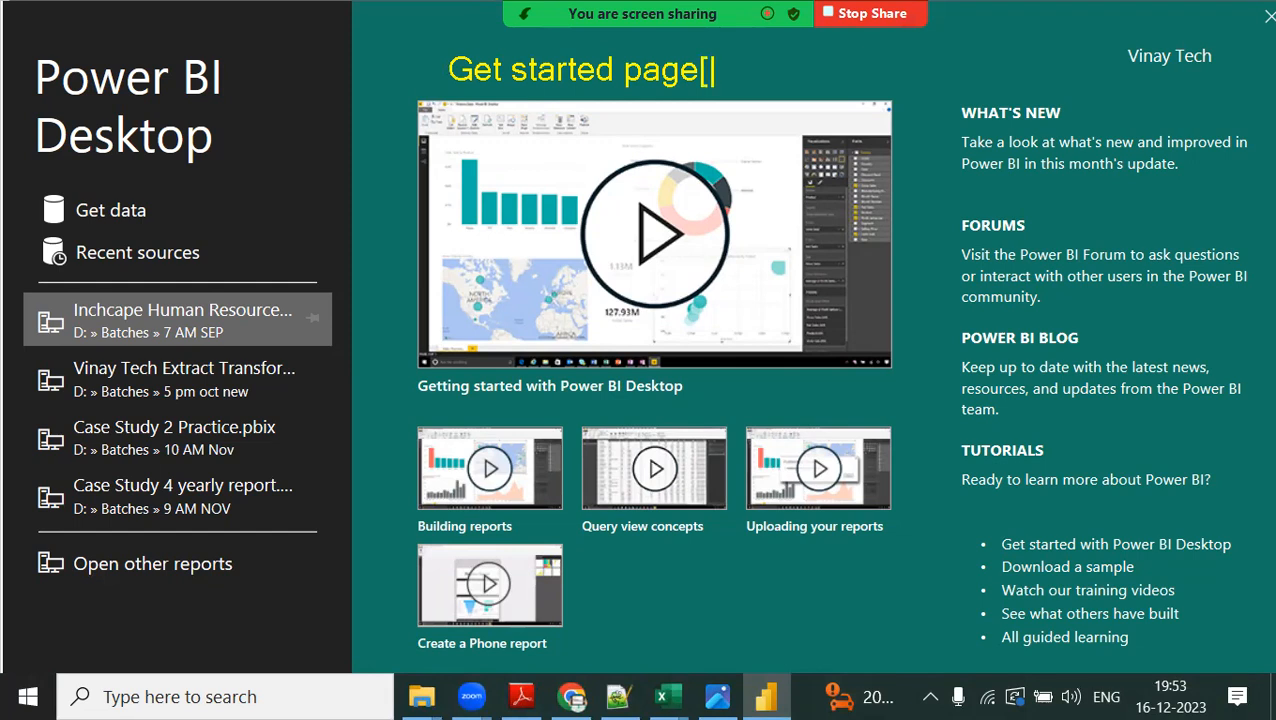
{"action": "type", "text": "quick referenc"}
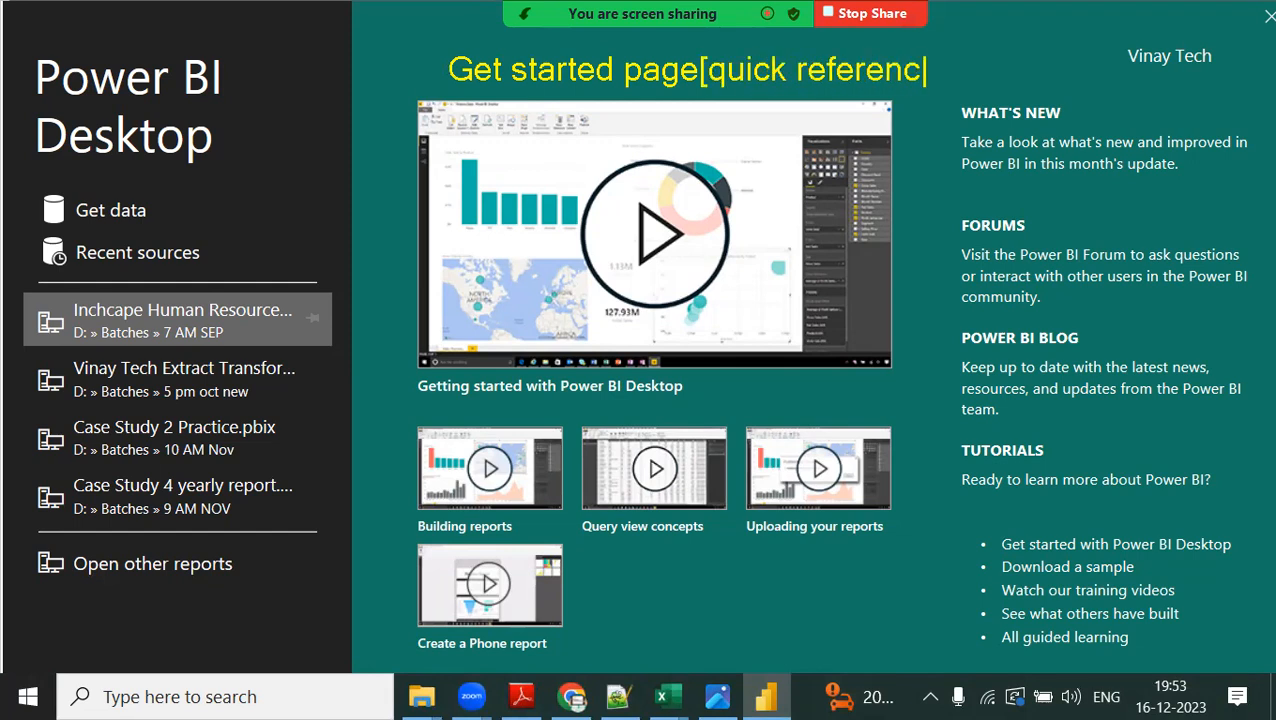
{"action": "type", "text": "e links area"}
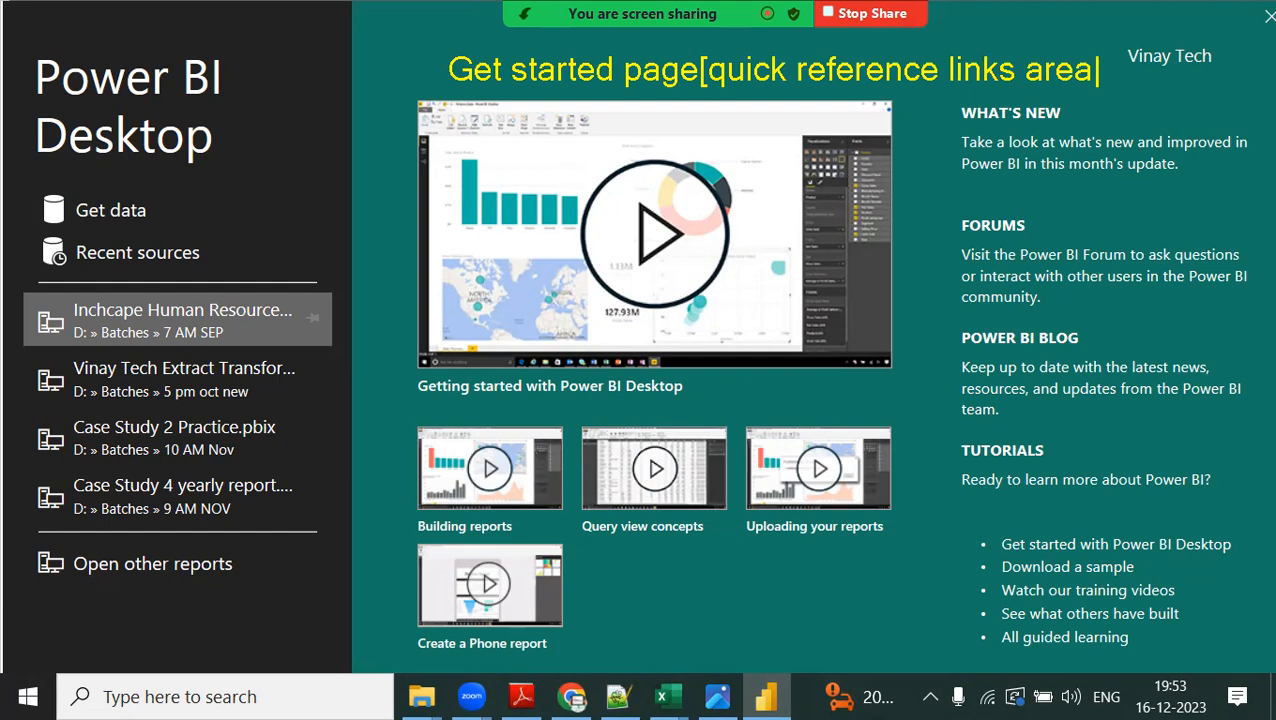
{"action": "type", "text": "] "}
{"action": "type", "text": "Explain you "}
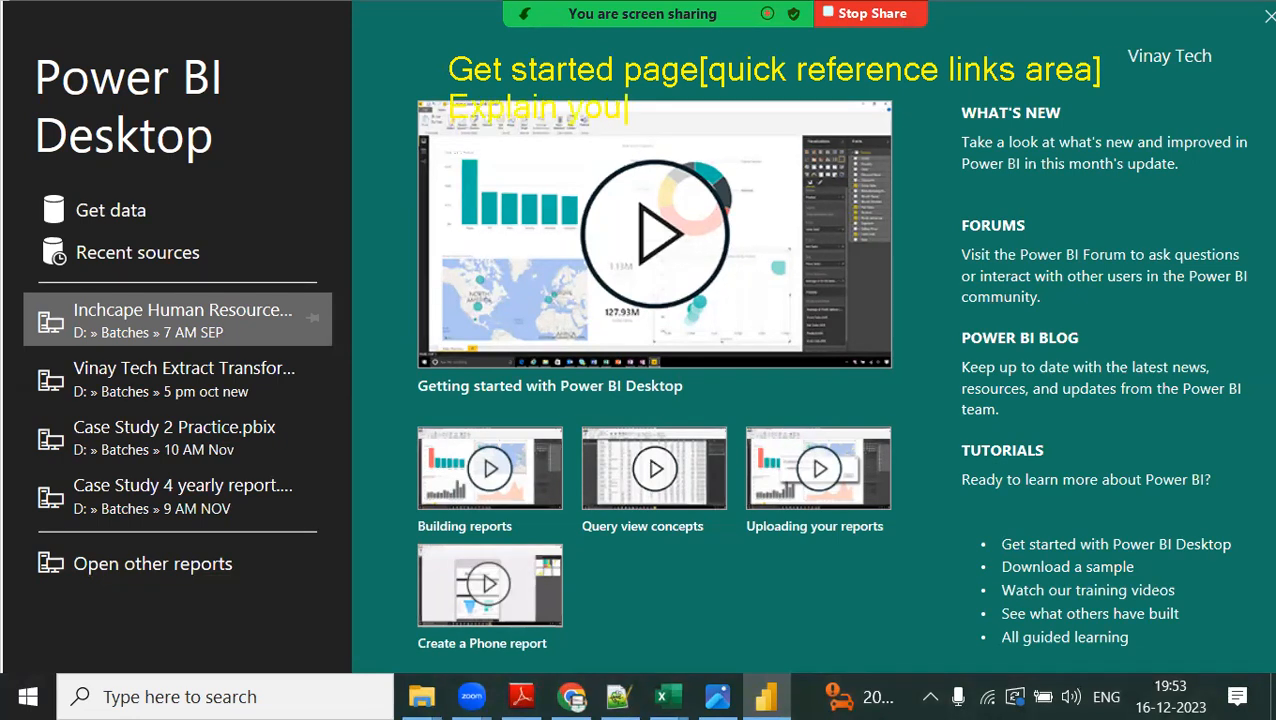
{"action": "type", "text": "indetail"}
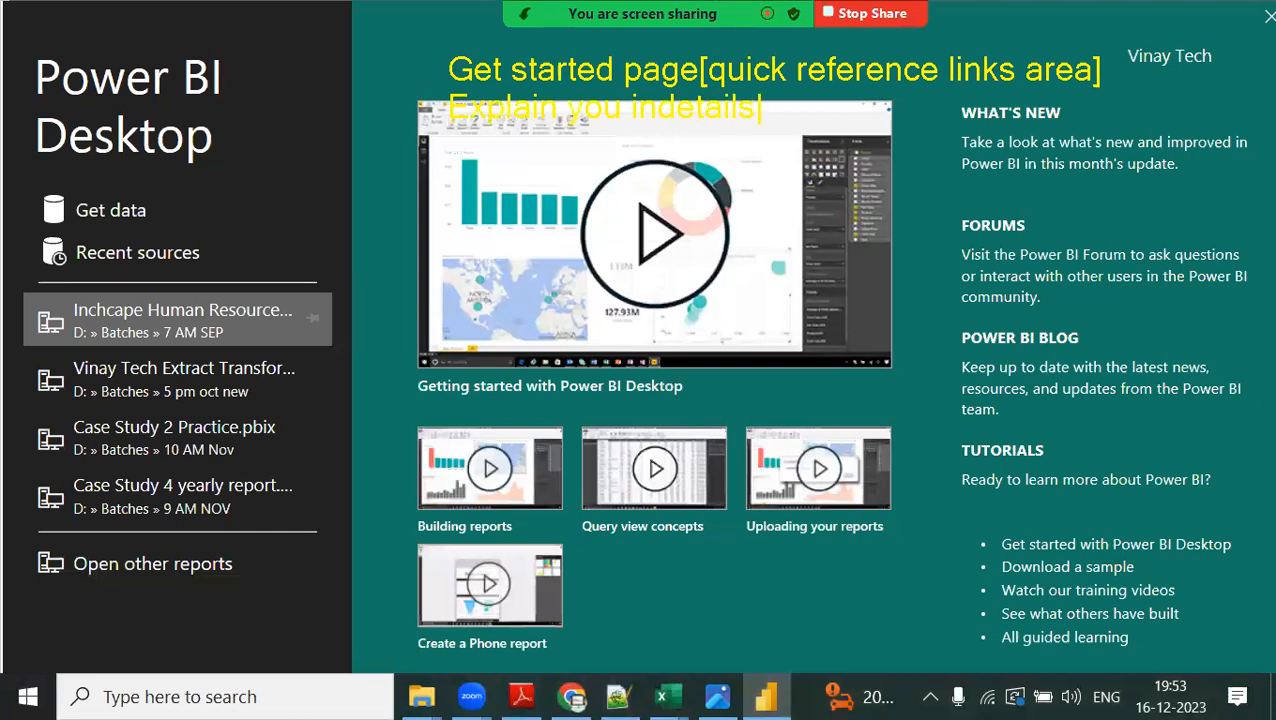
{"action": "type", "text": " on Monday"}
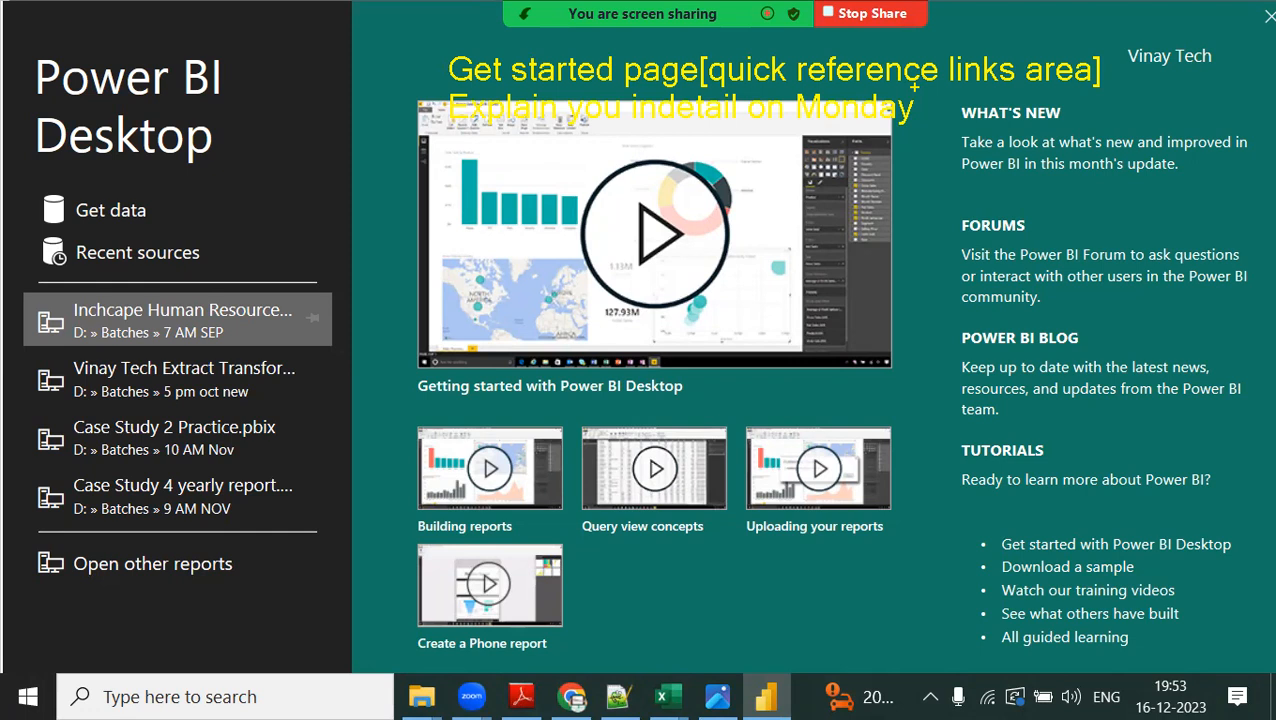
{"action": "key", "text": "Escape"}
Close the start screen and annotate the blank report canvas with the red text "Main window [SSBI window]".
{"action": "left_click", "coordinate": [1268, 17]}
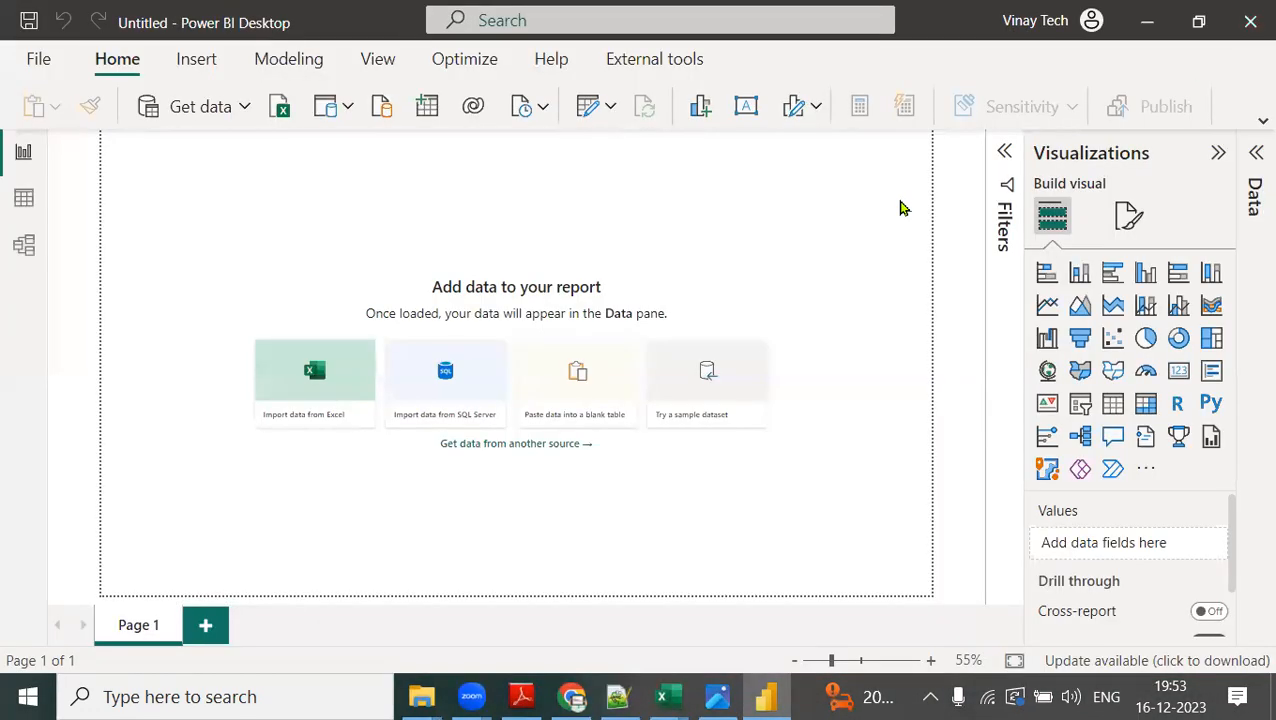
{"action": "key", "text": "ctrl+2"}
{"action": "type", "text": "tMain "}
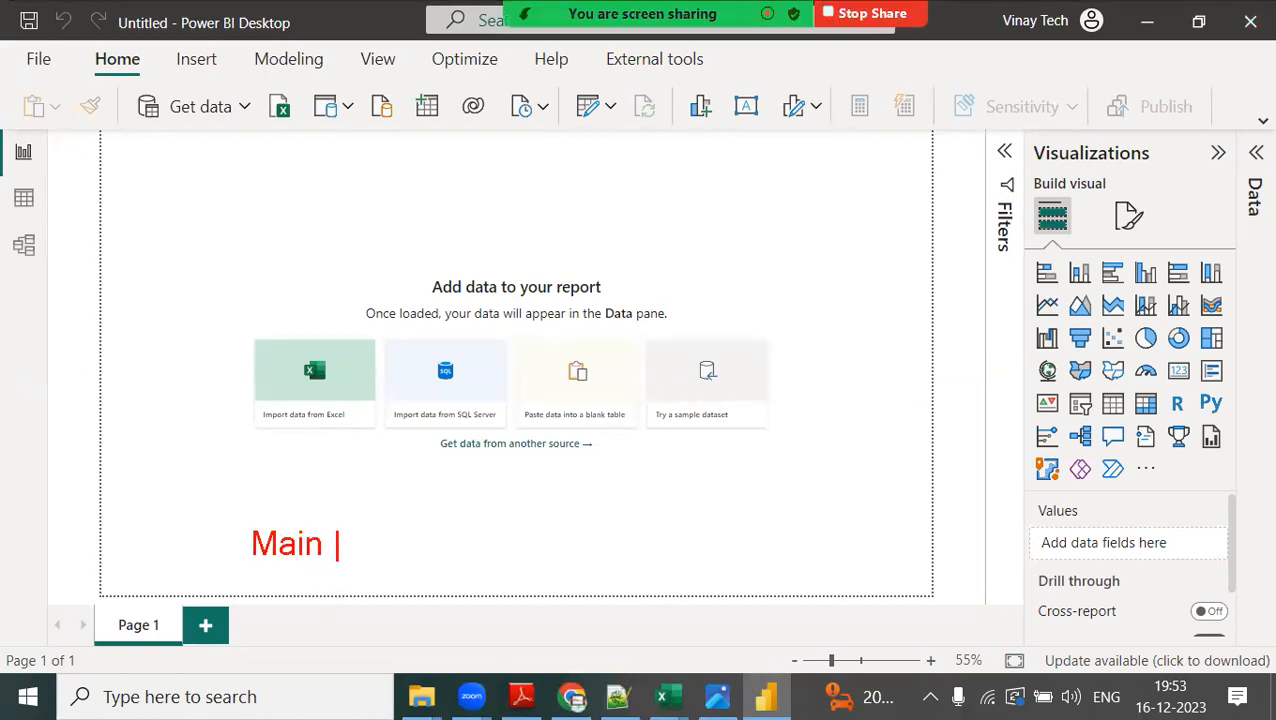
{"action": "type", "text": "window ["}
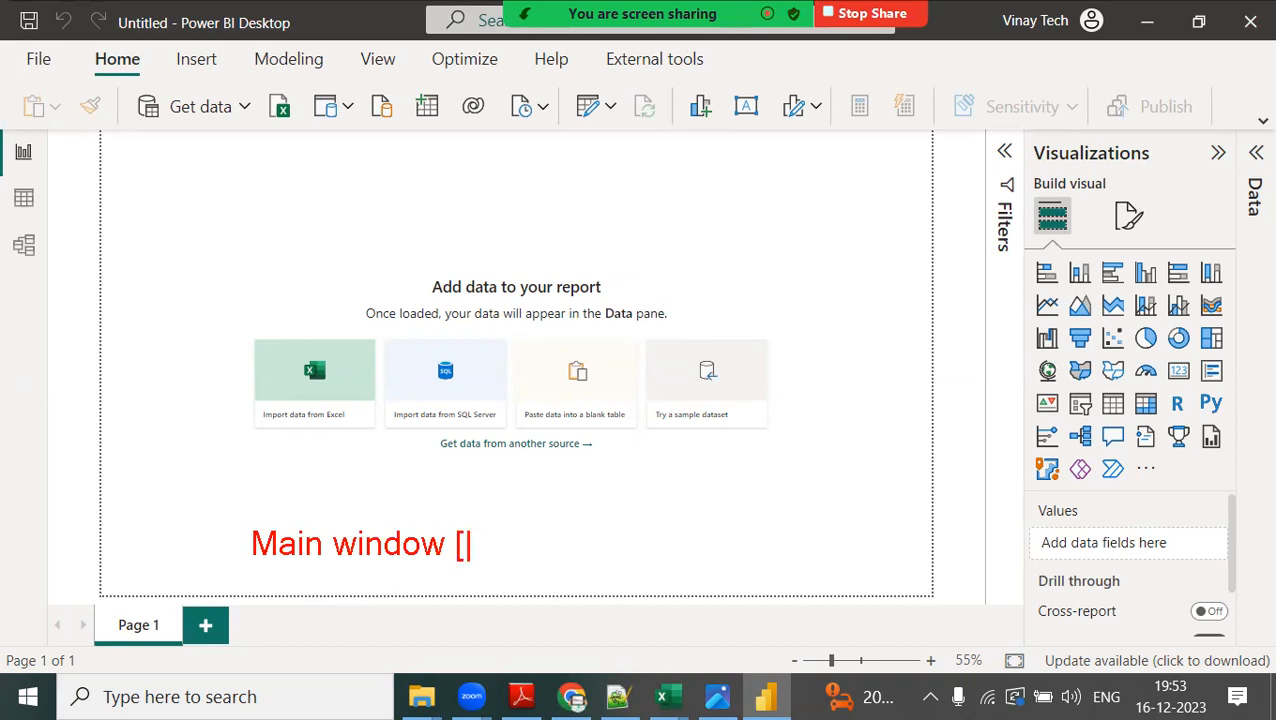
{"action": "type", "text": "SSBI w"}
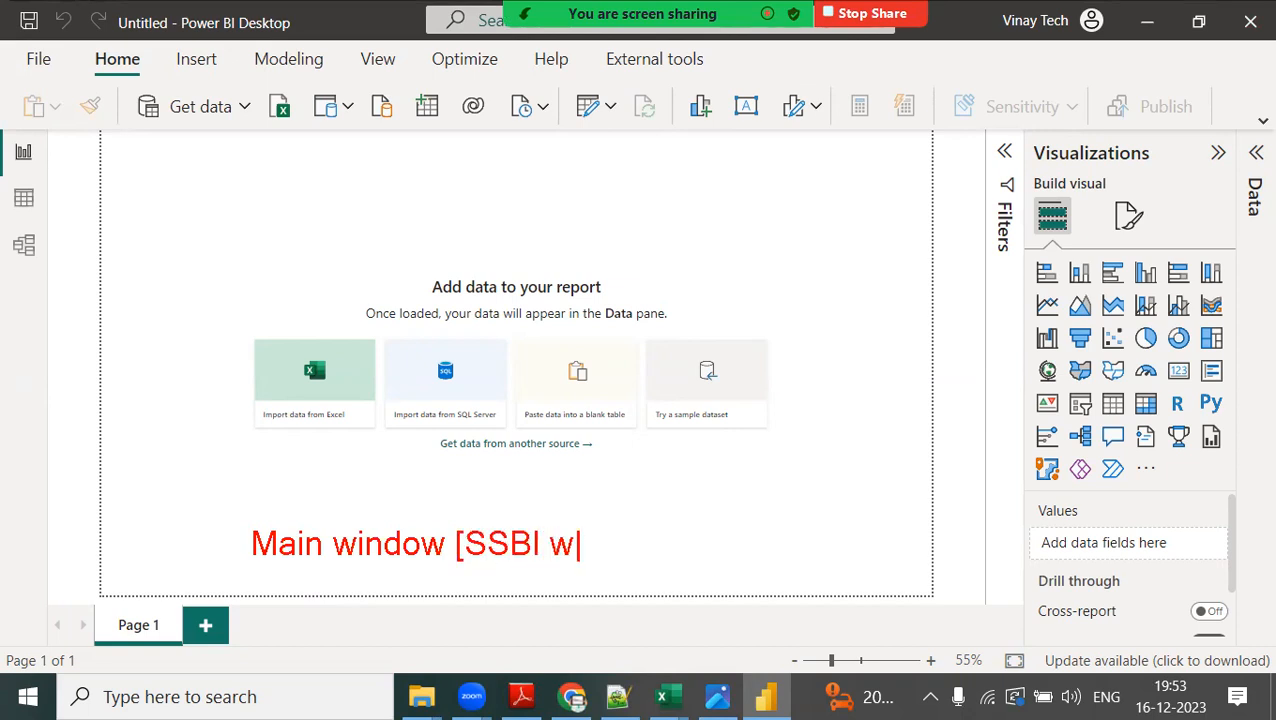
{"action": "type", "text": "indow]"}
Add the line "Data->Extract->Transform->Model->Secure->Visuals->BI Data" below the main window annotation.
{"action": "key", "text": "Return"}
{"action": "type", "text": "D"}
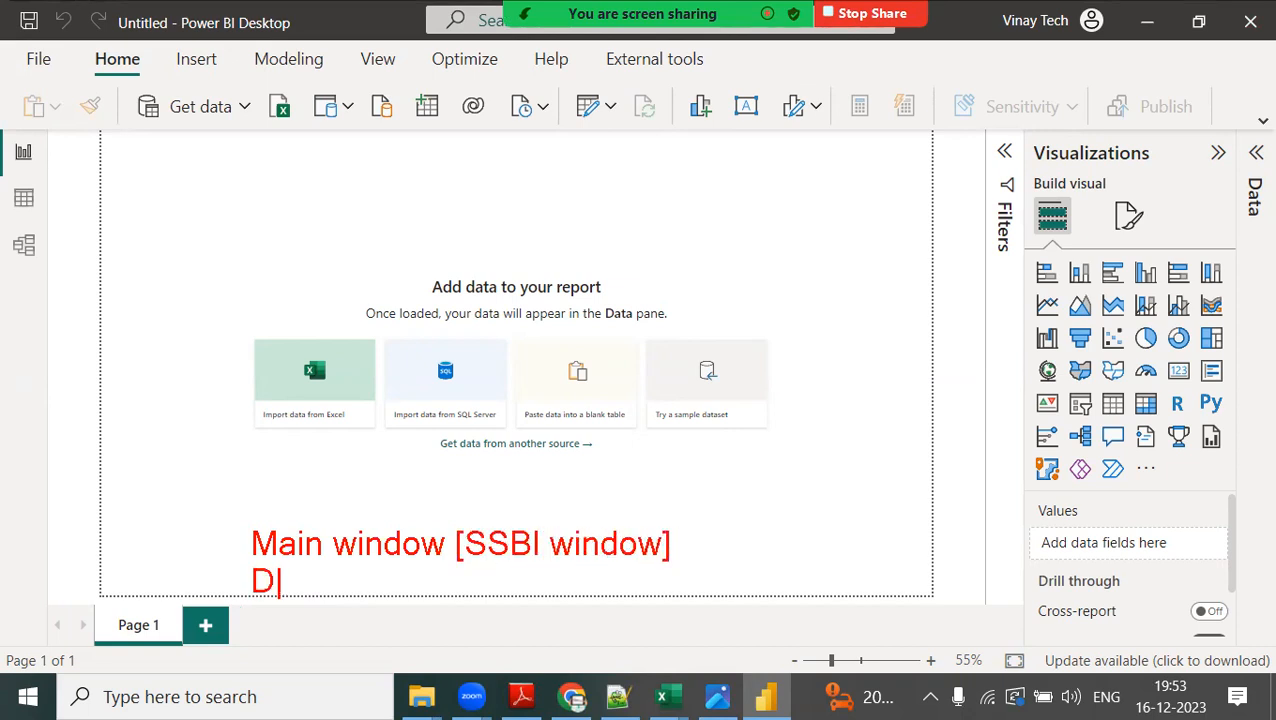
{"action": "type", "text": "ata->Ext"}
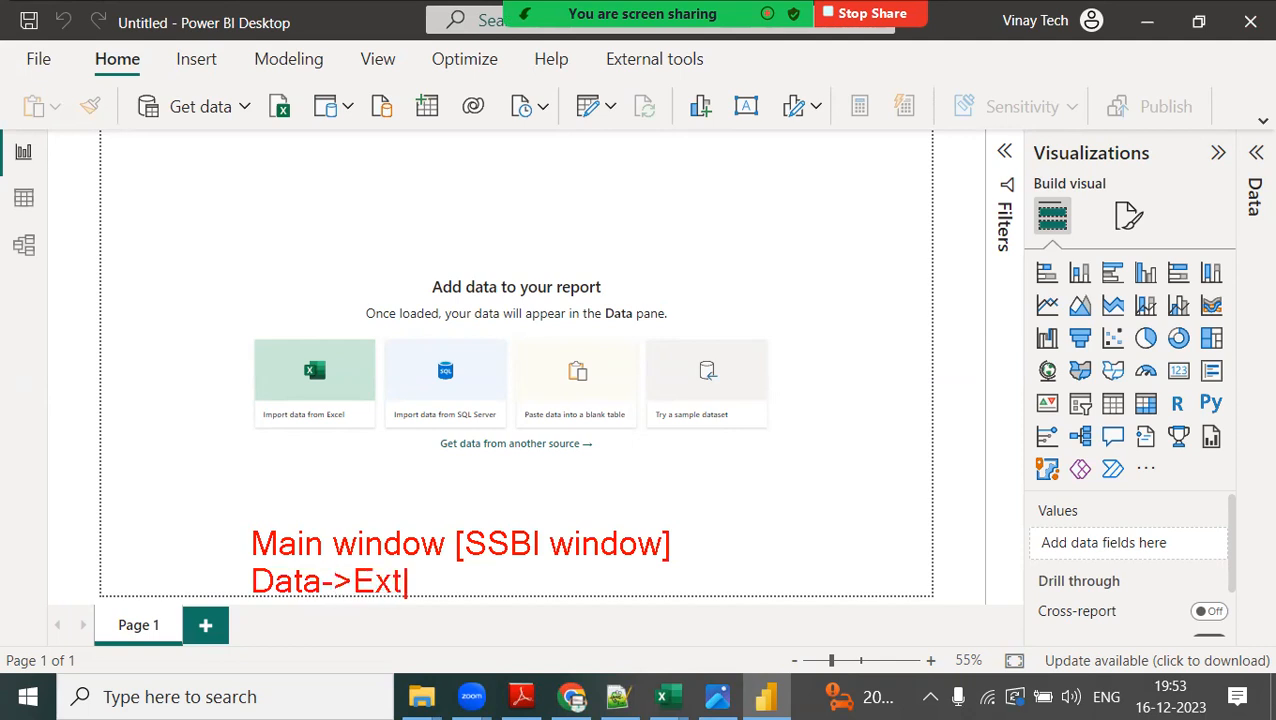
{"action": "type", "text": "ract->Trans"}
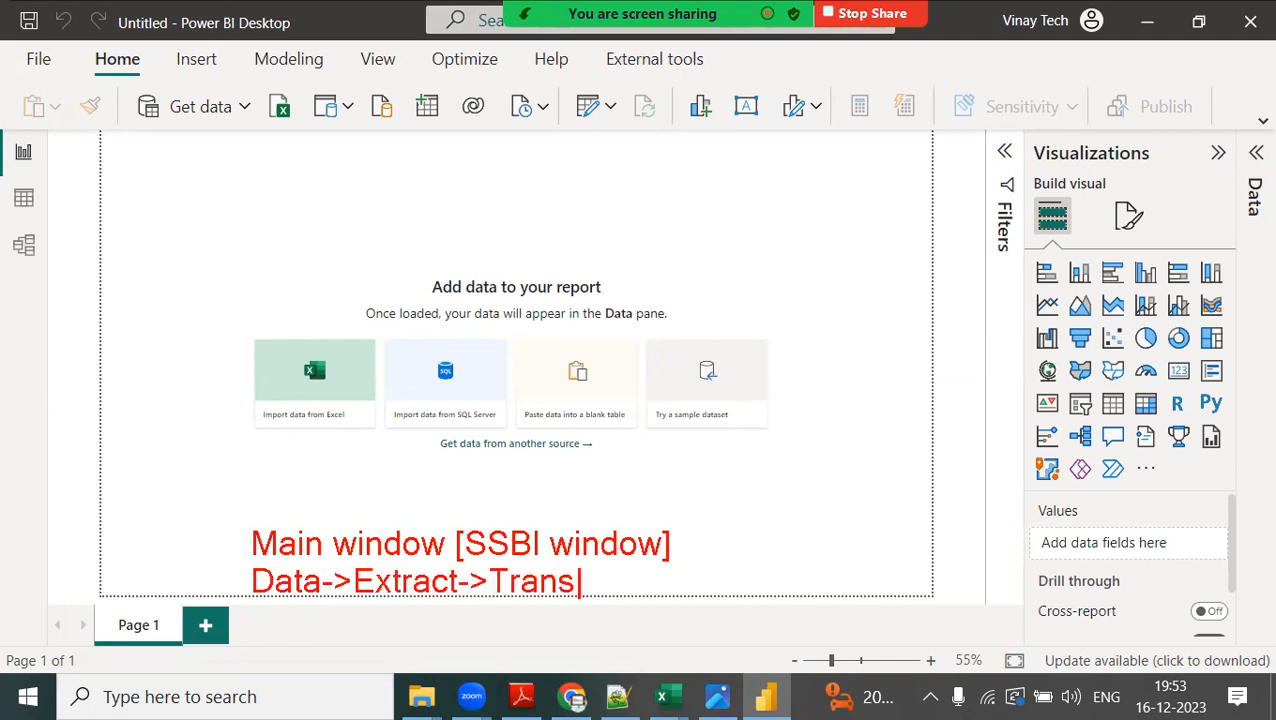
{"action": "type", "text": "form->Model"}
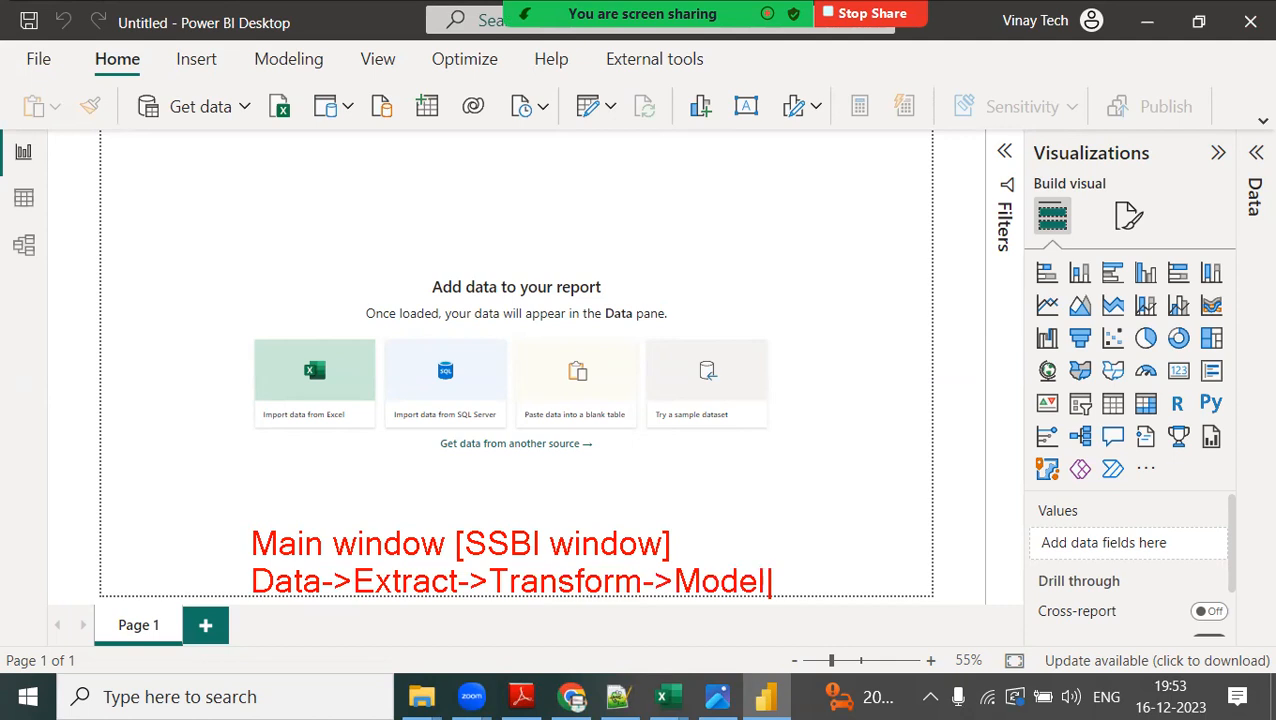
{"action": "type", "text": "->Secure"}
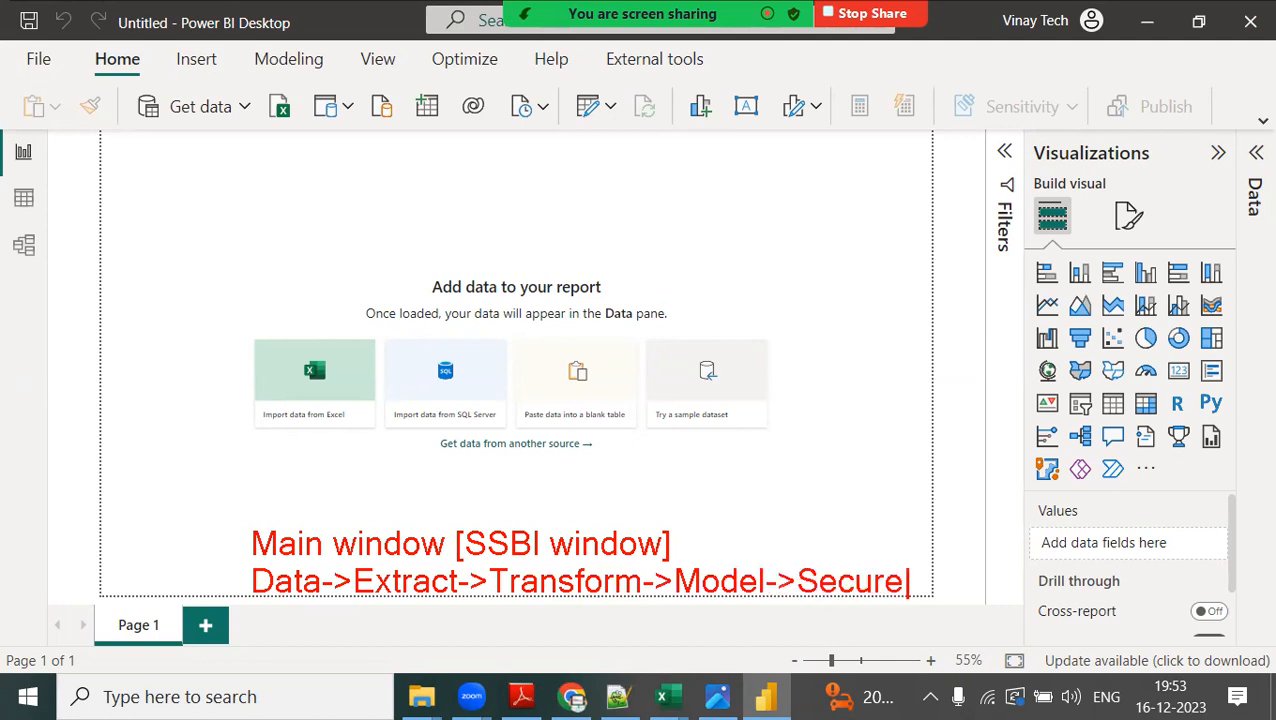
{"action": "type", "text": "->Visuals"}
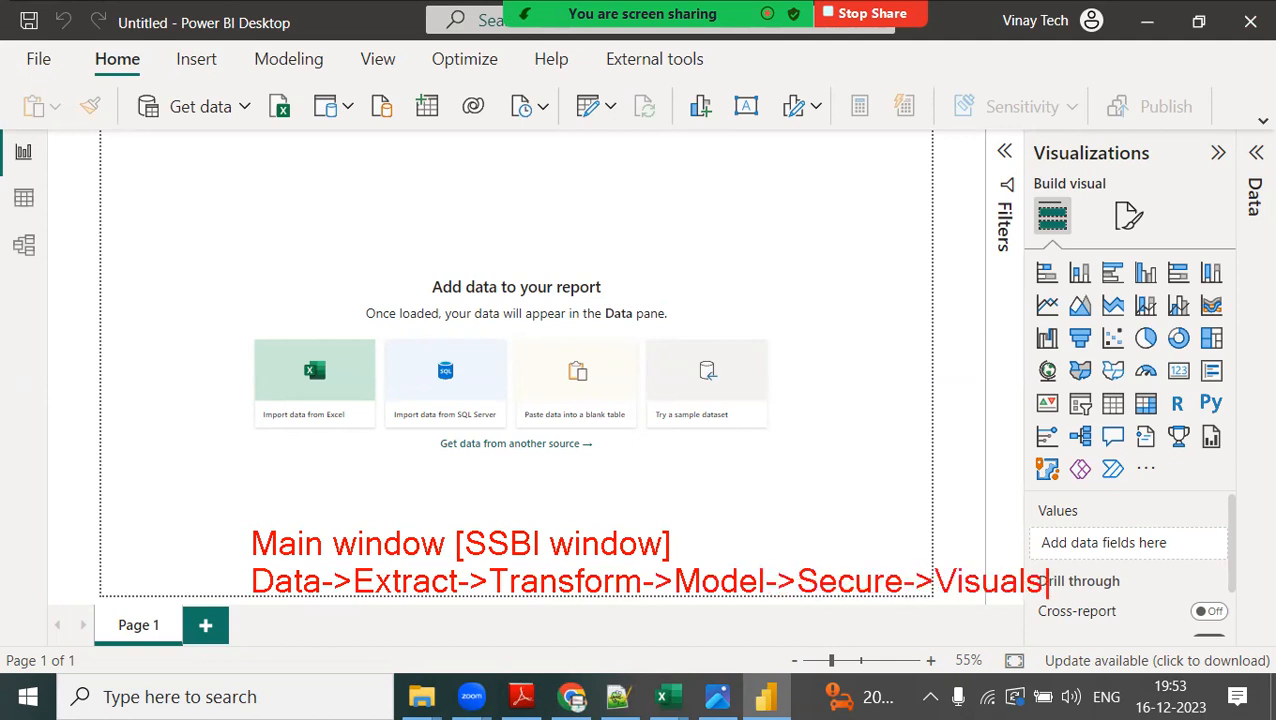
{"action": "type", "text": "->BI Data"}
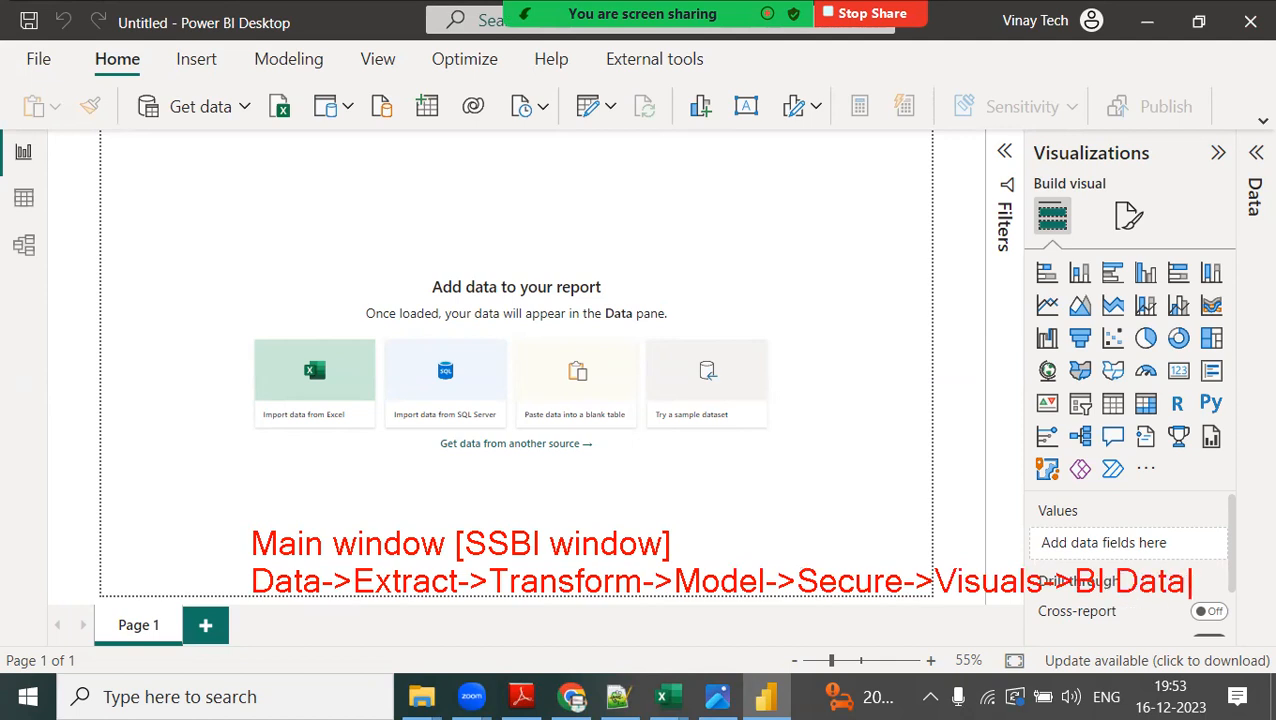
{"action": "key", "text": "Escape"}
Number the stages Extract, Transform, Model, Secure and Visuals from 1 to 5 in blue handwriting beneath the workflow line.
{"action": "left_click_drag", "start_coordinate": [416, 622], "coordinate": [431, 622]}
{"action": "left_click_drag", "start_coordinate": [549, 604], "coordinate": [615, 614]}
{"action": "mouse_move", "coordinate": [717, 600]}
{"action": "left_mouse_down"}
{"action": "mouse_move", "coordinate": [740, 622]}
{"action": "mouse_move", "coordinate": [712, 634]}
{"action": "left_mouse_up"}
{"action": "left_click_drag", "start_coordinate": [840, 604], "coordinate": [862, 622]}
{"action": "left_click_drag", "start_coordinate": [857, 612], "coordinate": [858, 640]}
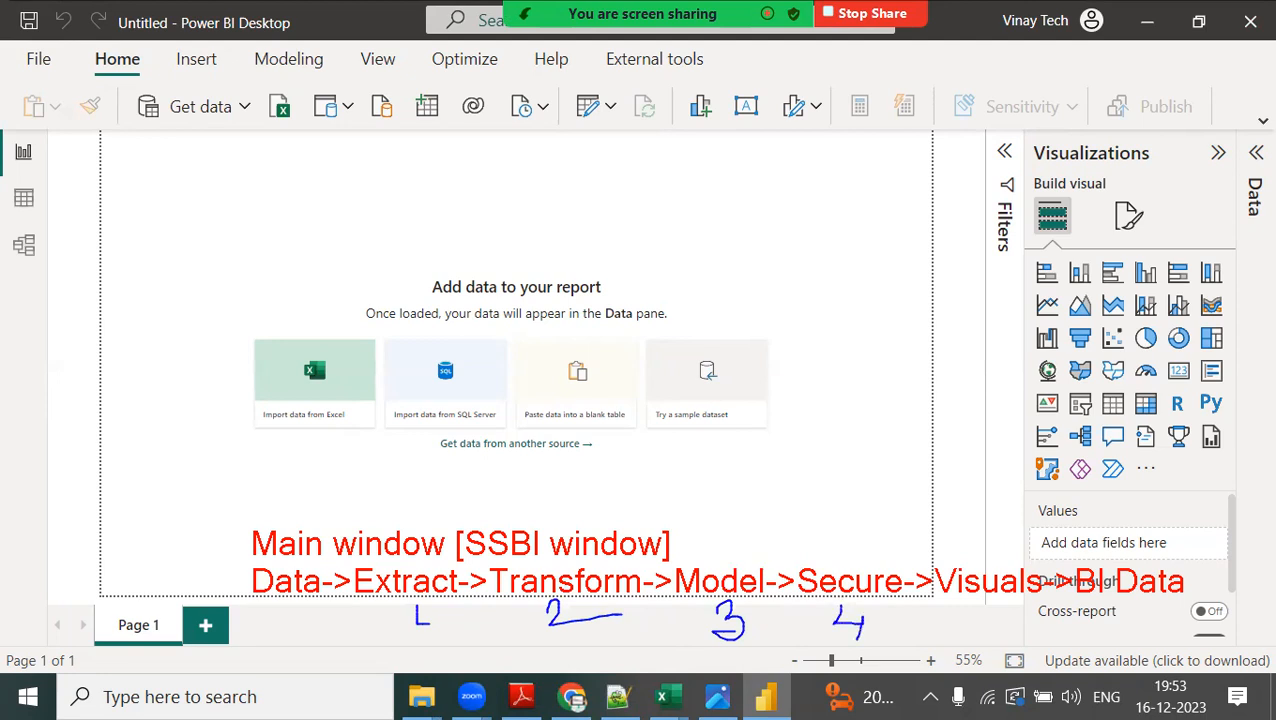
{"action": "mouse_move", "coordinate": [946, 604]}
{"action": "left_mouse_down"}
{"action": "mouse_move", "coordinate": [944, 636]}
{"action": "mouse_move", "coordinate": [966, 599]}
{"action": "left_mouse_up"}
Write matching numbers on the interface: 1 at Get data, 2 at Transform data, 3 at Model view, 4 at Modeling and 5 on the canvas.
{"action": "left_click_drag", "start_coordinate": [229, 123], "coordinate": [228, 155]}
{"action": "left_click_drag", "start_coordinate": [598, 114], "coordinate": [666, 128]}
{"action": "left_click_drag", "start_coordinate": [38, 244], "coordinate": [58, 263]}
{"action": "left_click_drag", "start_coordinate": [320, 73], "coordinate": [344, 87]}
{"action": "left_click_drag", "start_coordinate": [342, 74], "coordinate": [336, 141]}
{"action": "mouse_move", "coordinate": [408, 285]}
{"action": "left_mouse_down"}
{"action": "mouse_move", "coordinate": [428, 380]}
{"action": "mouse_move", "coordinate": [474, 272]}
{"action": "left_mouse_up"}
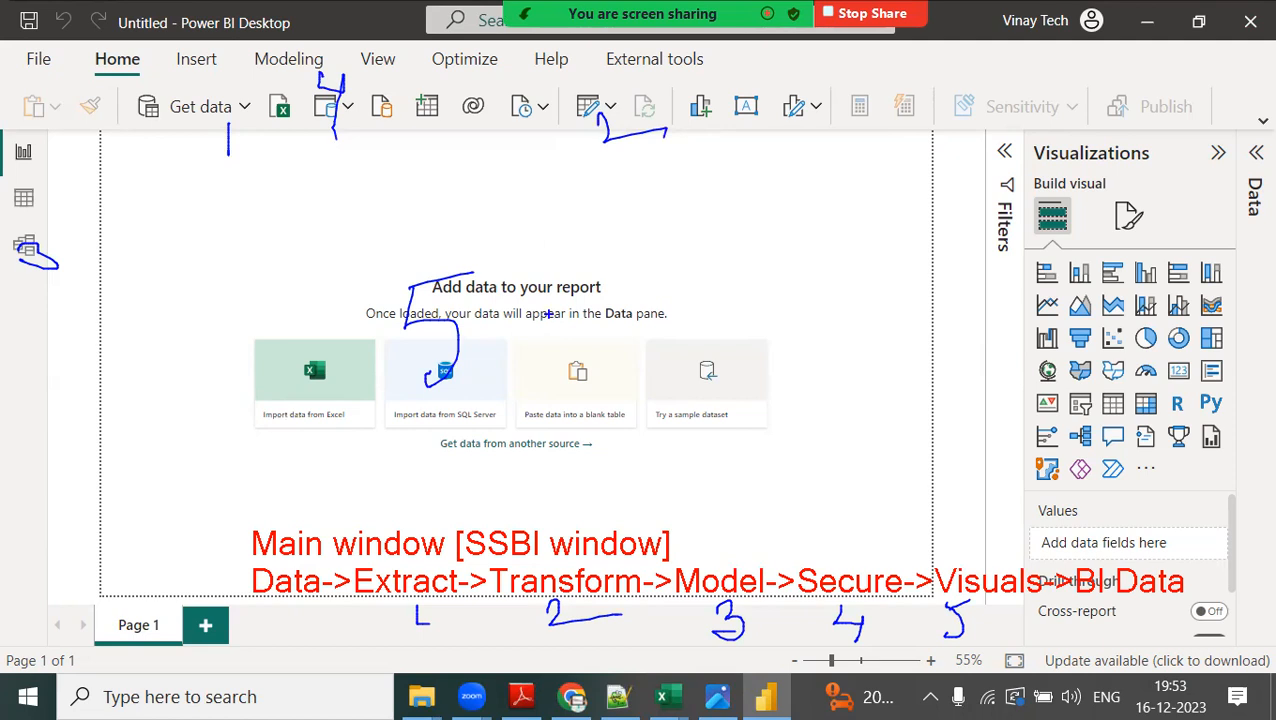
Circle and label by hand the quick access tools and the report title, and label the account and window controls.
{"action": "left_click_drag", "start_coordinate": [6, 12], "coordinate": [62, 6]}
{"action": "left_click_drag", "start_coordinate": [11, 44], "coordinate": [15, 56]}
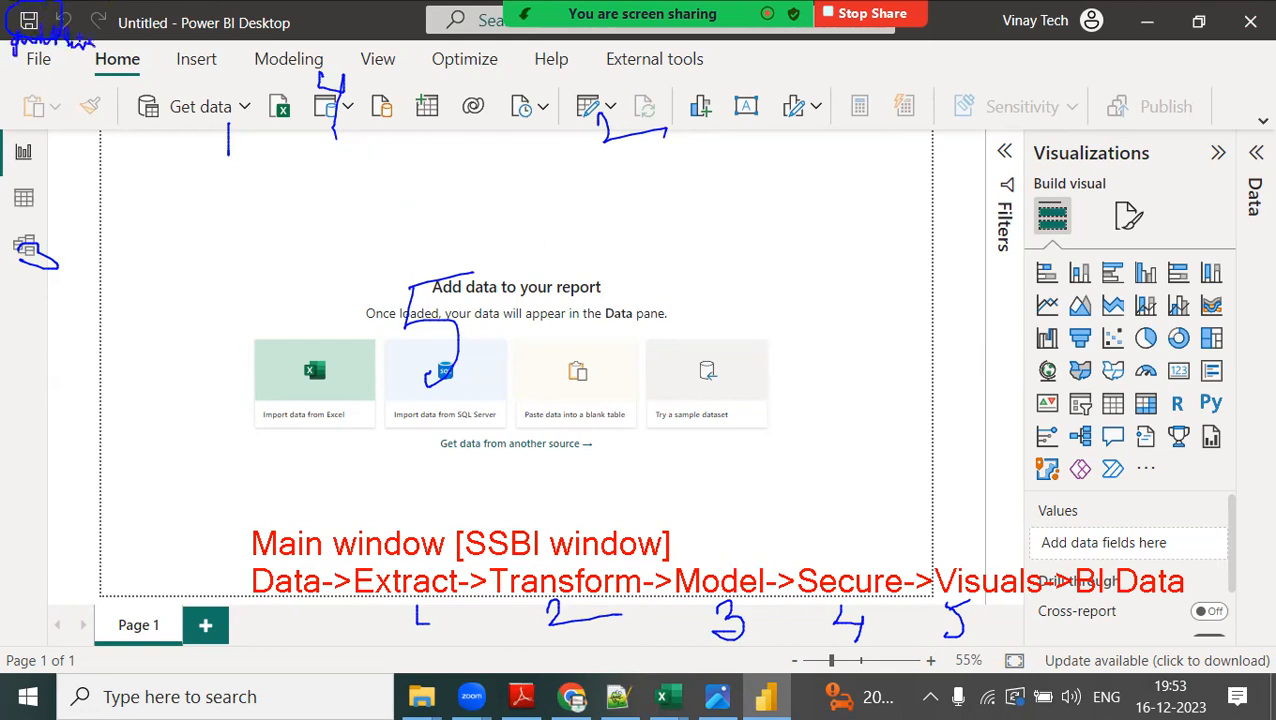
{"action": "left_click_drag", "start_coordinate": [150, 12], "coordinate": [291, 35]}
{"action": "mouse_move", "coordinate": [1049, 38]}
{"action": "left_mouse_down"}
{"action": "mouse_move", "coordinate": [1030, 62]}
{"action": "mouse_move", "coordinate": [1056, 70]}
{"action": "mouse_move", "coordinate": [1069, 51]}
{"action": "left_mouse_up"}
{"action": "mouse_move", "coordinate": [1144, 22]}
{"action": "left_mouse_down"}
{"action": "mouse_move", "coordinate": [1137, 60]}
{"action": "mouse_move", "coordinate": [1270, 70]}
{"action": "left_mouse_up"}
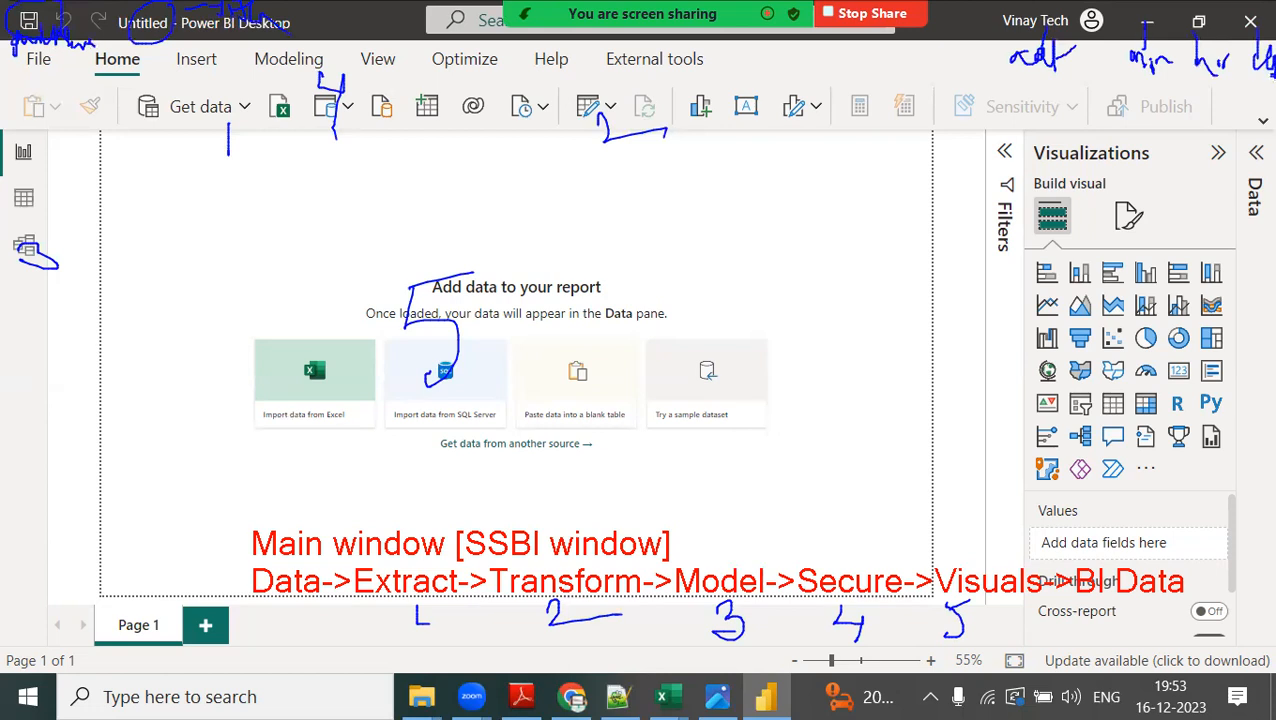
Box the row from File to External tools as "menu tabs", circle Home and label it "Home ribbon options".
{"action": "mouse_move", "coordinate": [7, 42]}
{"action": "left_mouse_down"}
{"action": "mouse_move", "coordinate": [270, 80]}
{"action": "mouse_move", "coordinate": [728, 86]}
{"action": "left_mouse_up"}
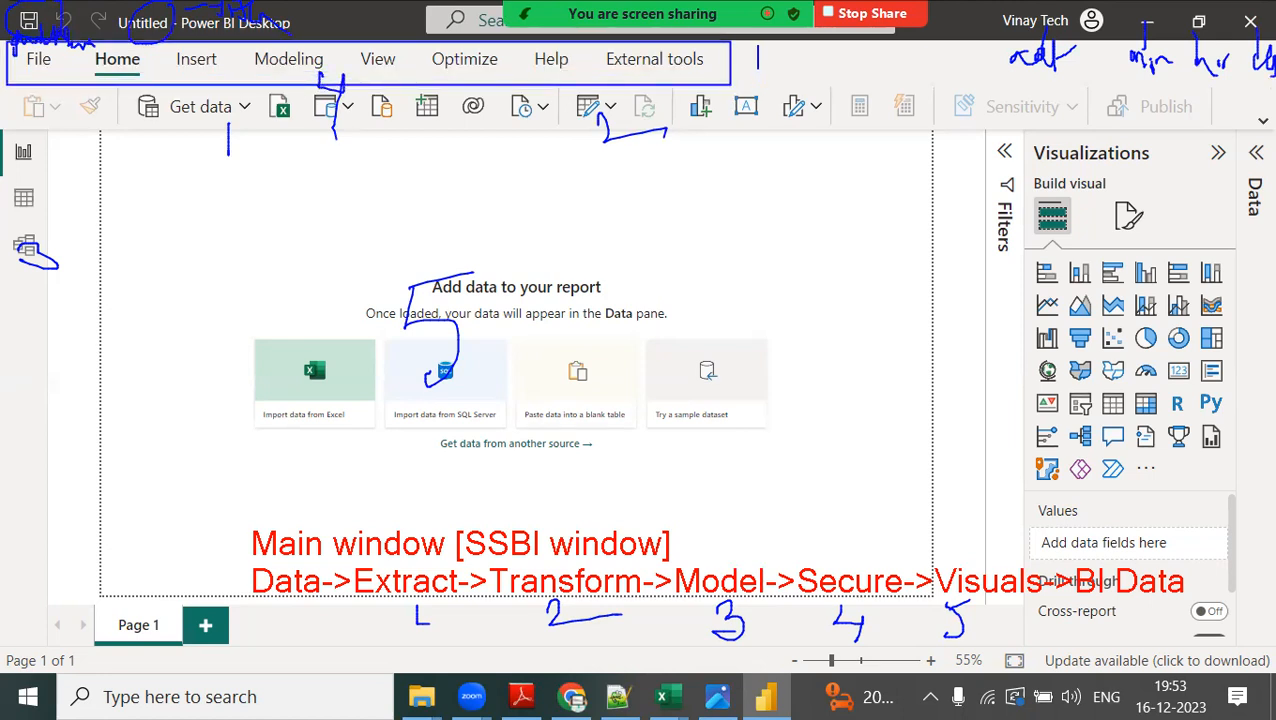
{"action": "type", "text": "menu tabs"}
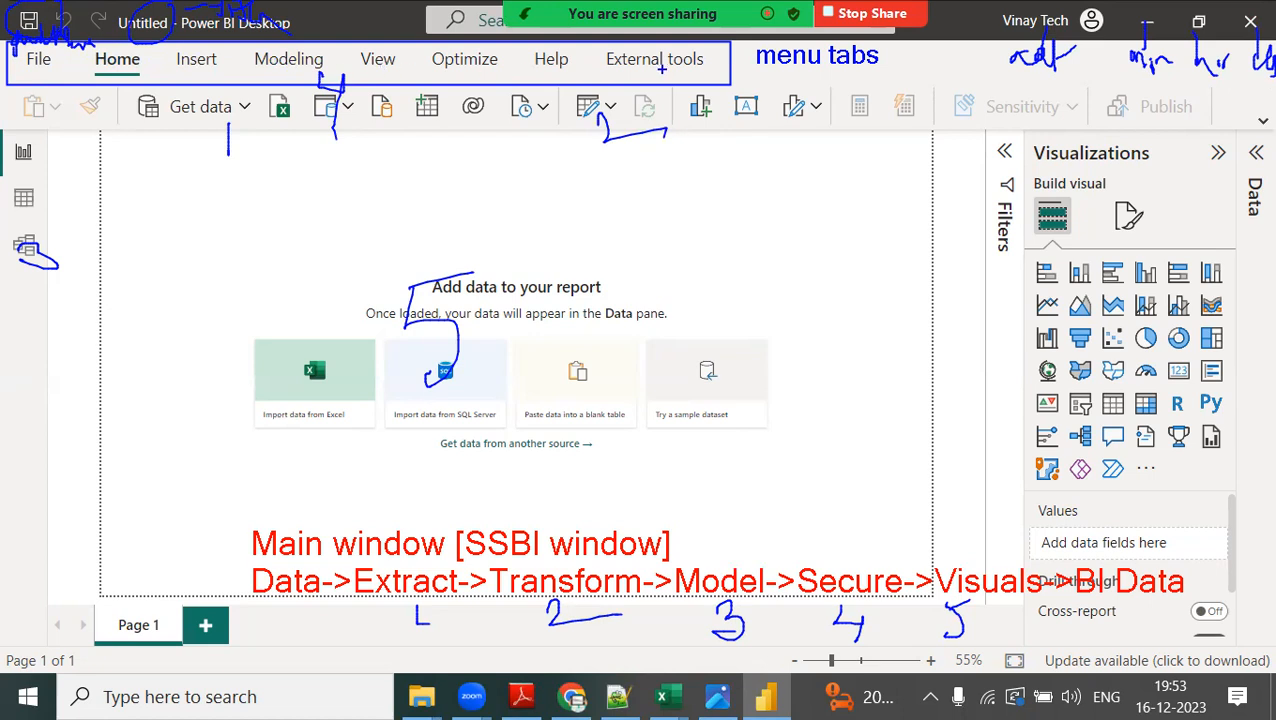
{"action": "mouse_move", "coordinate": [95, 47]}
{"action": "left_mouse_down"}
{"action": "mouse_move", "coordinate": [85, 90]}
{"action": "mouse_move", "coordinate": [162, 40]}
{"action": "left_mouse_up"}
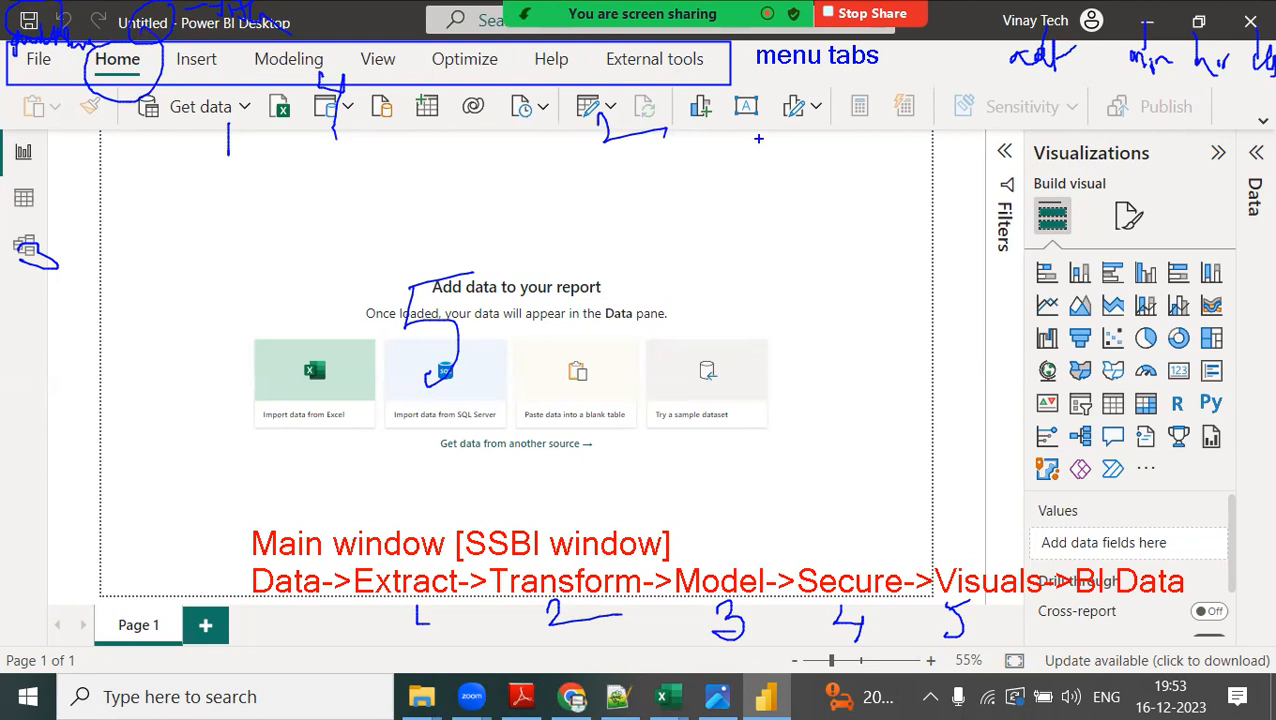
{"action": "left_click_drag", "start_coordinate": [757, 74], "coordinate": [757, 100]}
{"action": "type", "text": "Home ribbon options"}
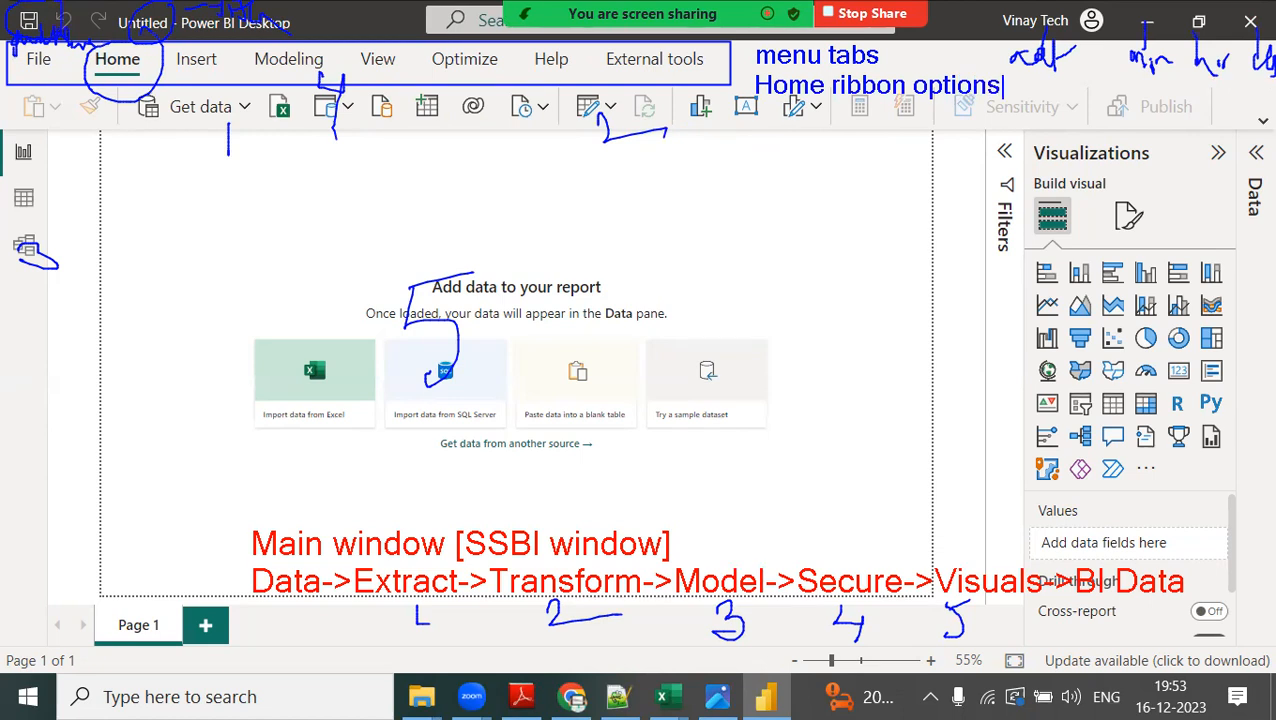
Draw a blue box around the report, data and model view icons and label it "3 views".
{"action": "left_click_drag", "start_coordinate": [2, 126], "coordinate": [68, 290]}
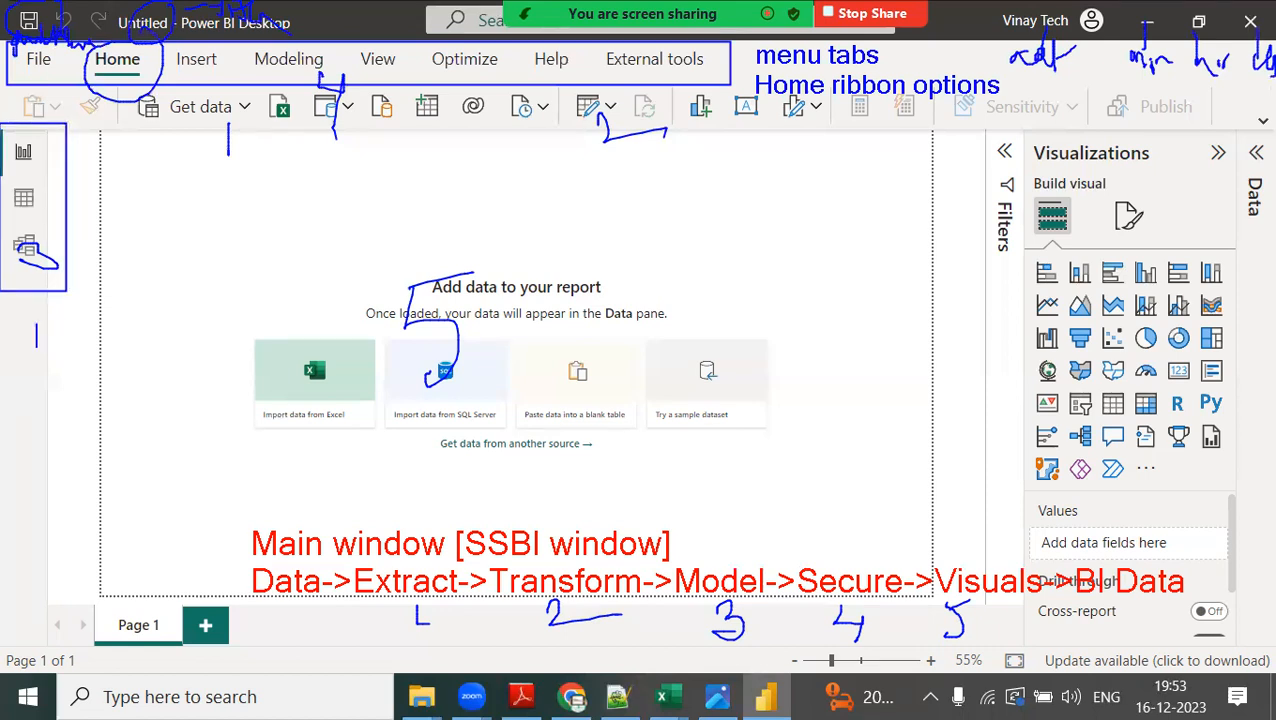
{"action": "type", "text": "3 views"}
{"action": "key", "text": "Return"}
Draw a leader line from the report view icon and label it "report view [visual +data+concept]".
{"action": "left_click_drag", "start_coordinate": [36, 154], "coordinate": [120, 153]}
{"action": "left_click", "coordinate": [156, 143]}
{"action": "type", "text": "r"}
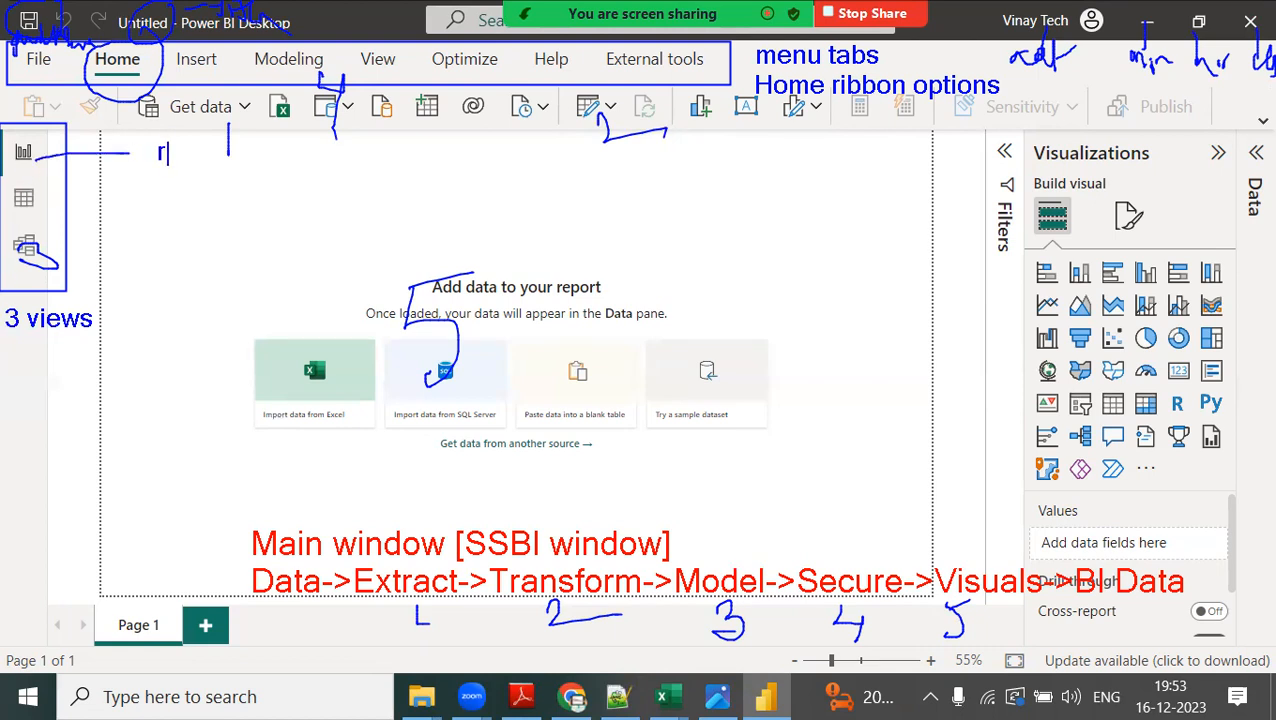
{"action": "type", "text": "eport view [visual"}
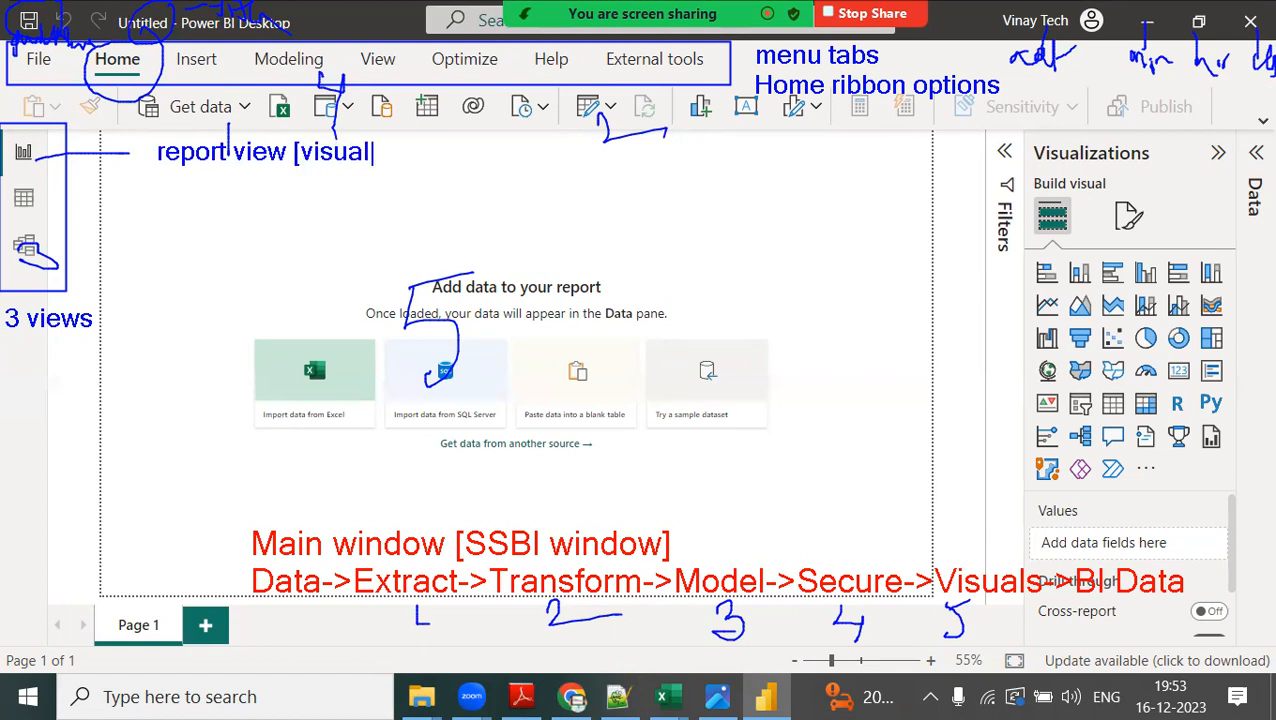
{"action": "type", "text": " +data+concept]"}
Draw a leader line from the table icon and label it "Data view [data visible] for import mode".
{"action": "left_click_drag", "start_coordinate": [54, 202], "coordinate": [143, 204]}
{"action": "left_click", "coordinate": [149, 201]}
{"action": "type", "text": "Data view [data visia"}
{"action": "key", "text": "BackSpace"}
{"action": "type", "text": "ble]"}
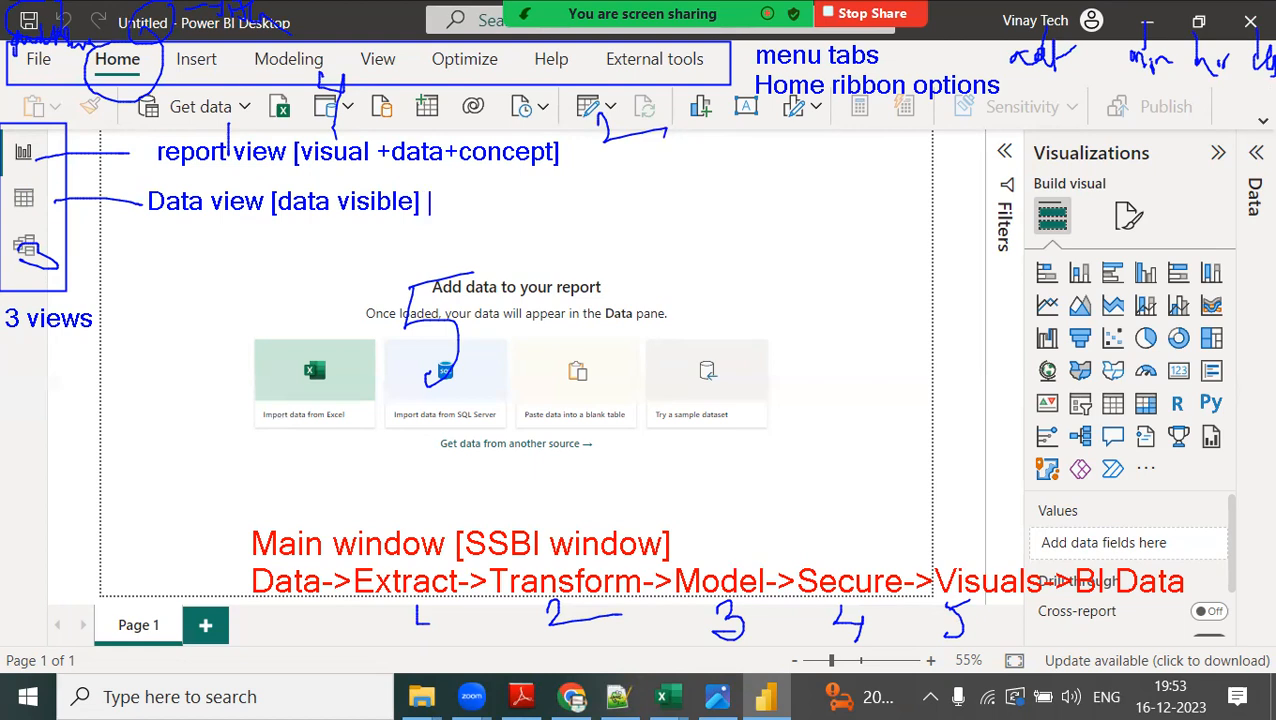
{"action": "type", "text": " for impor"}
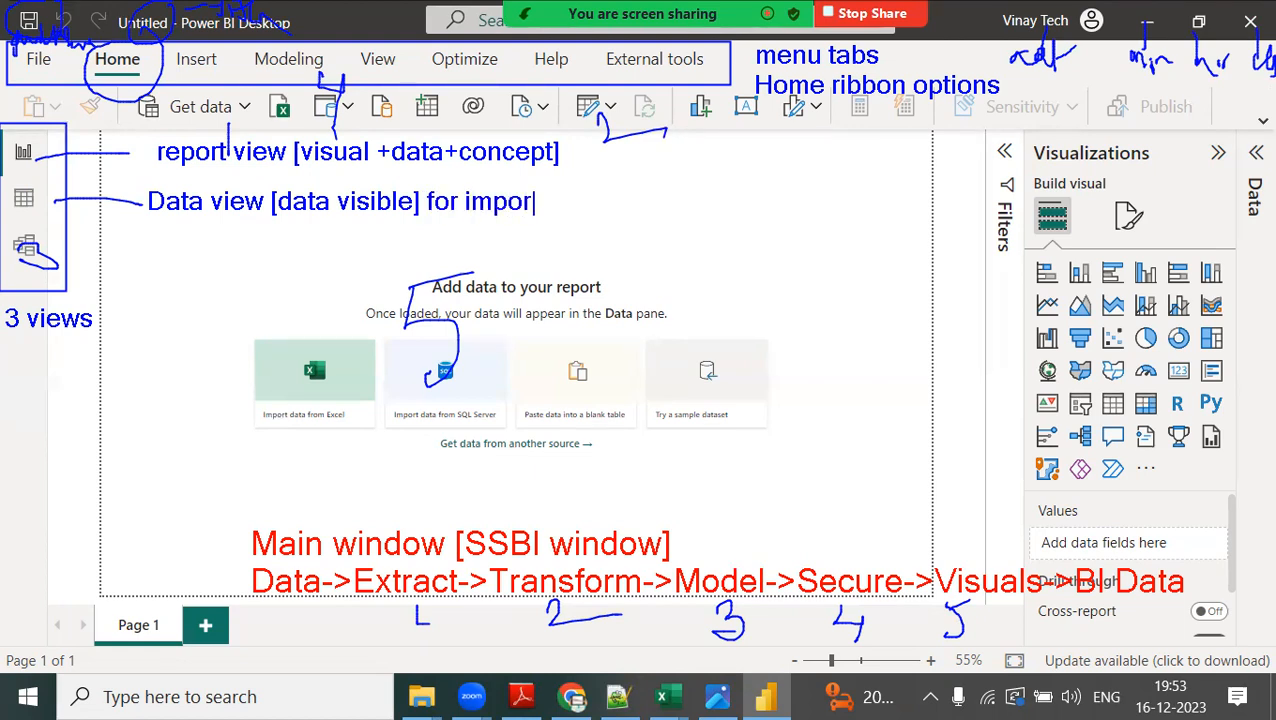
{"action": "type", "text": "t mode"}
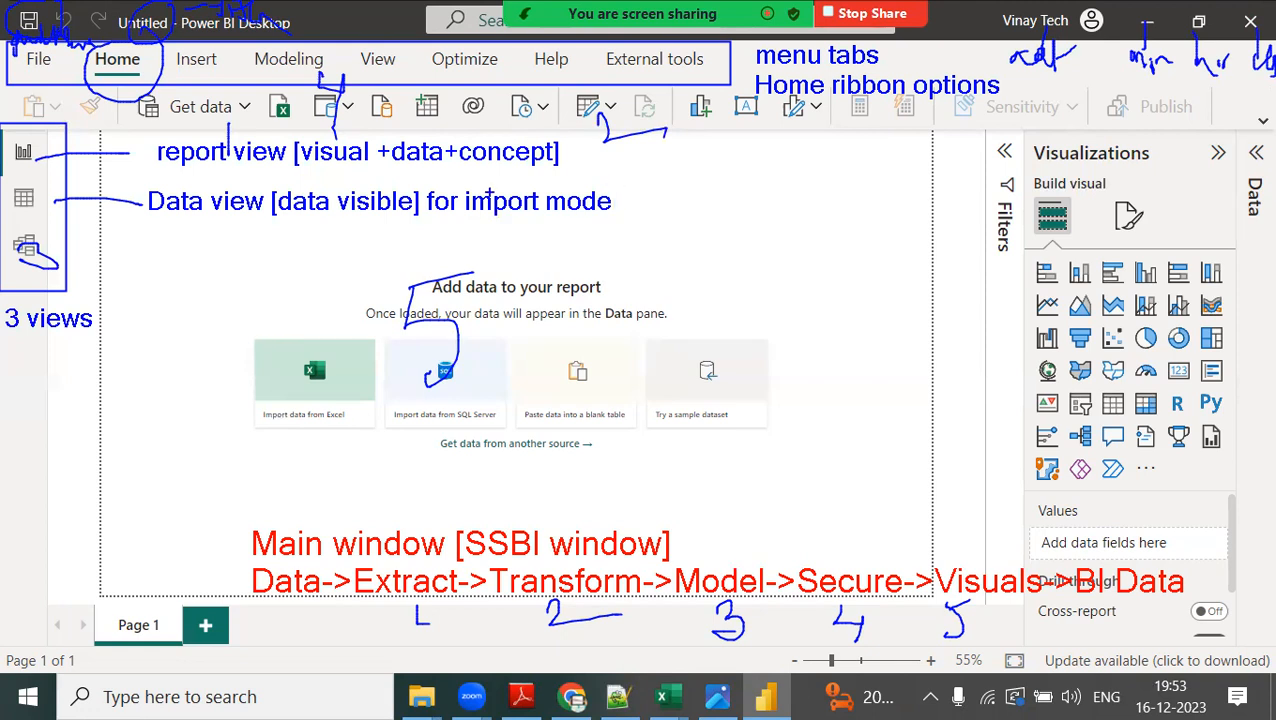
Draw a leader line from the model icon and label it "Model view [relationship view]".
{"action": "mouse_move", "coordinate": [44, 248]}
{"action": "left_mouse_down"}
{"action": "mouse_move", "coordinate": [32, 250]}
{"action": "mouse_move", "coordinate": [145, 240]}
{"action": "left_mouse_up"}
{"action": "left_click", "coordinate": [154, 247]}
{"action": "type", "text": "Model vie"}
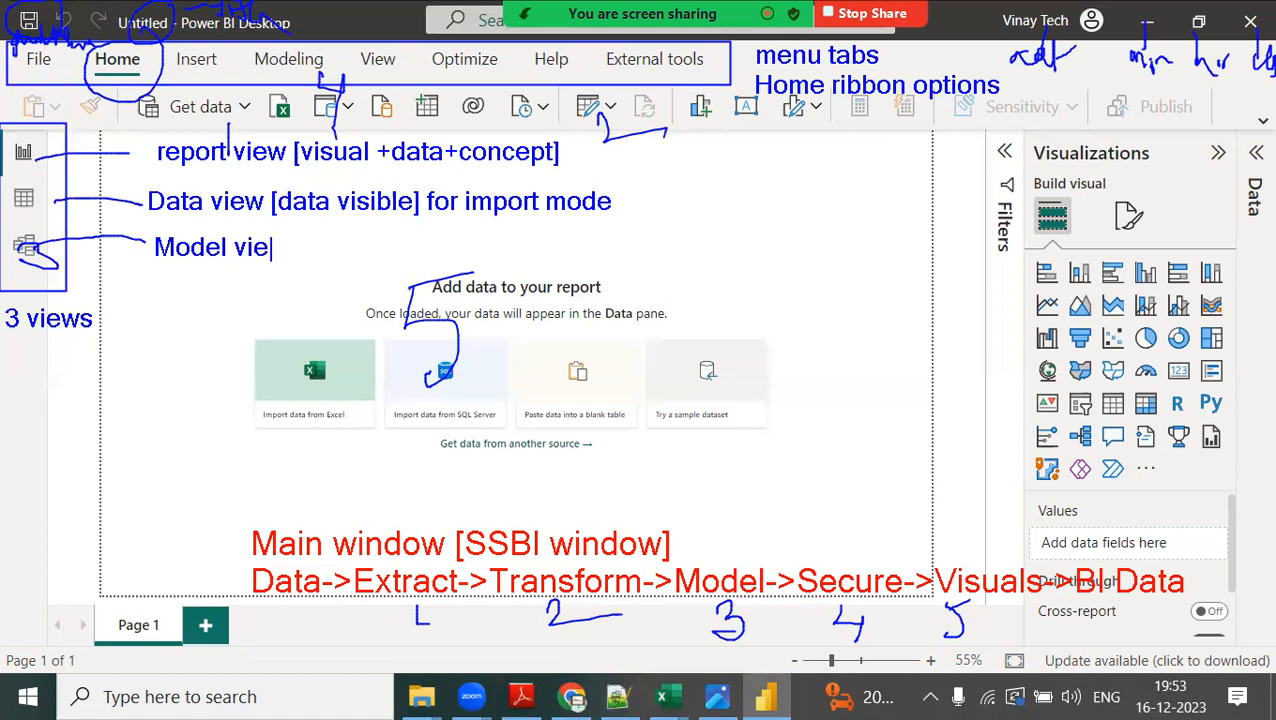
{"action": "type", "text": "w [relationsho"}
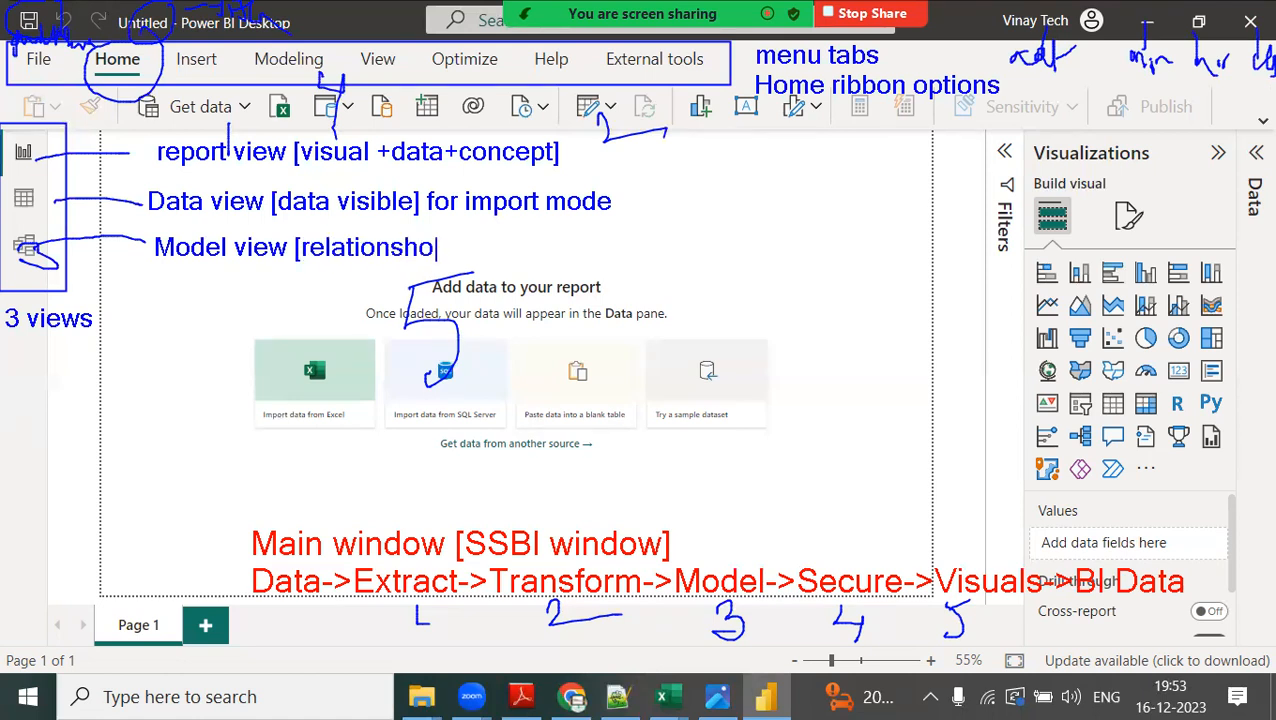
{"action": "key", "text": "BackSpace"}
{"action": "type", "text": "ip view]"}
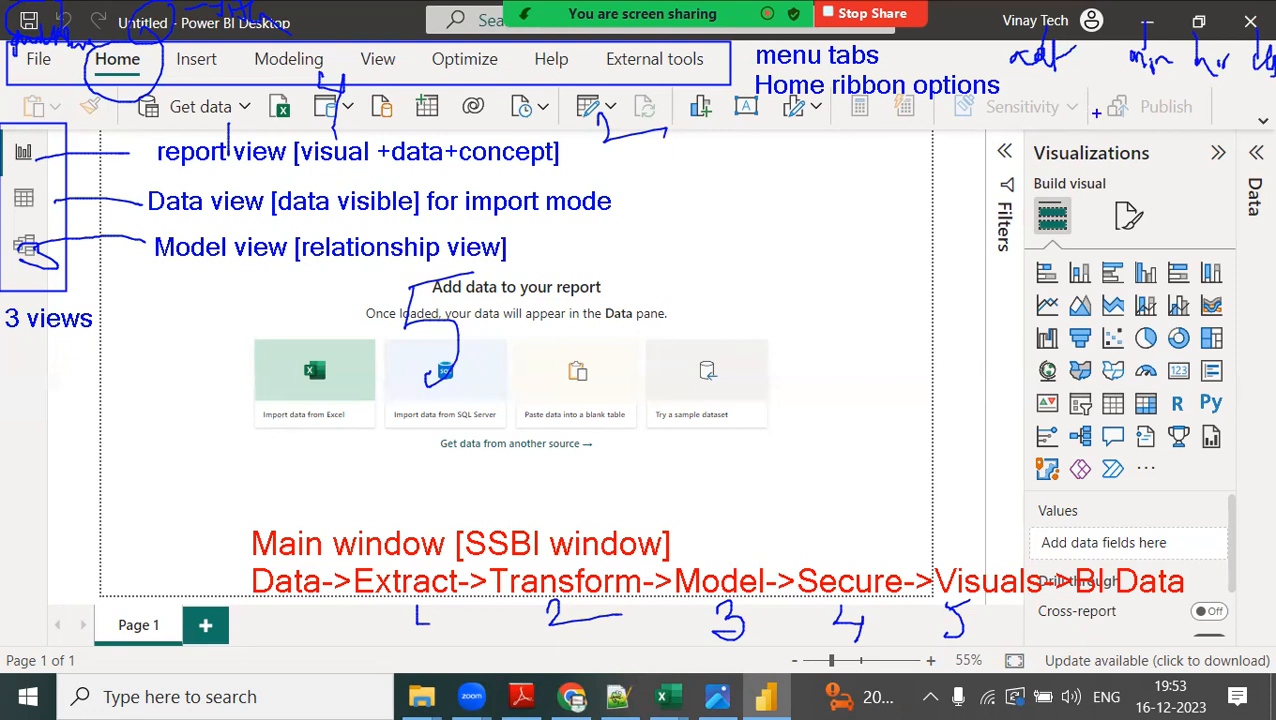
Draw a leader line from the Filters pane and label it "filter pane" with "filter options" on a second line.
{"action": "left_click_drag", "start_coordinate": [996, 158], "coordinate": [940, 161]}
{"action": "left_click_drag", "start_coordinate": [726, 147], "coordinate": [726, 171]}
{"action": "type", "text": "filter panbe"}
{"action": "key", "text": "BackSpace"}
{"action": "key", "text": "BackSpace"}
{"action": "type", "text": "e"}
{"action": "key", "text": "Return"}
{"action": "type", "text": "filter "}
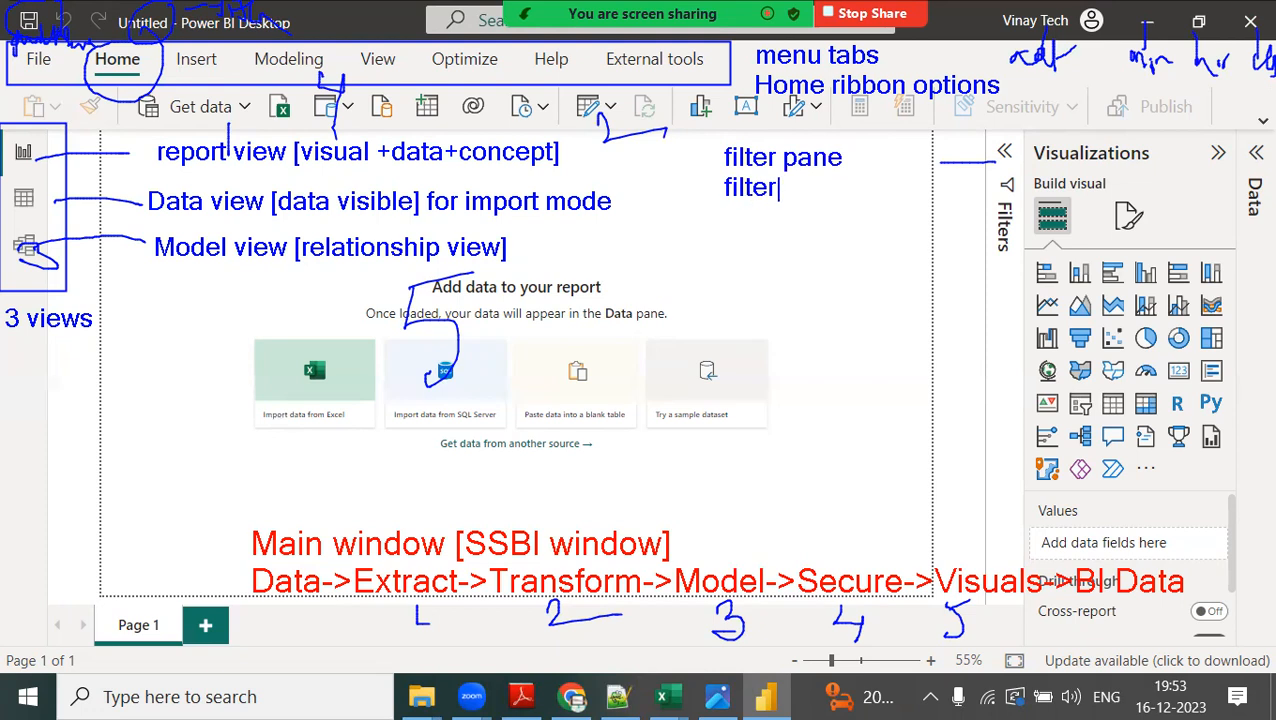
{"action": "type", "text": "options"}
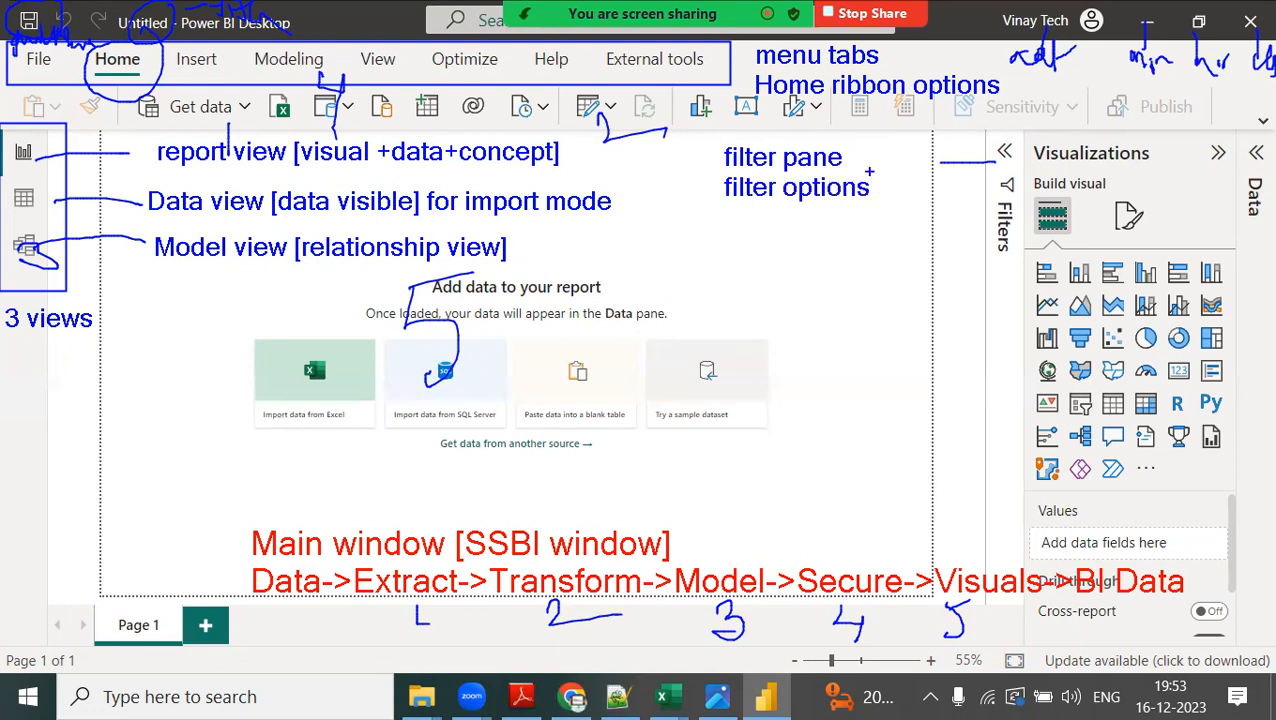
Draw a leader line from the Visualizations pane and label it "visualization pane" with "[visuals (native+custom)]" on a second line.
{"action": "left_click_drag", "start_coordinate": [1070, 178], "coordinate": [785, 296]}
{"action": "type", "text": "tvisualiza"}
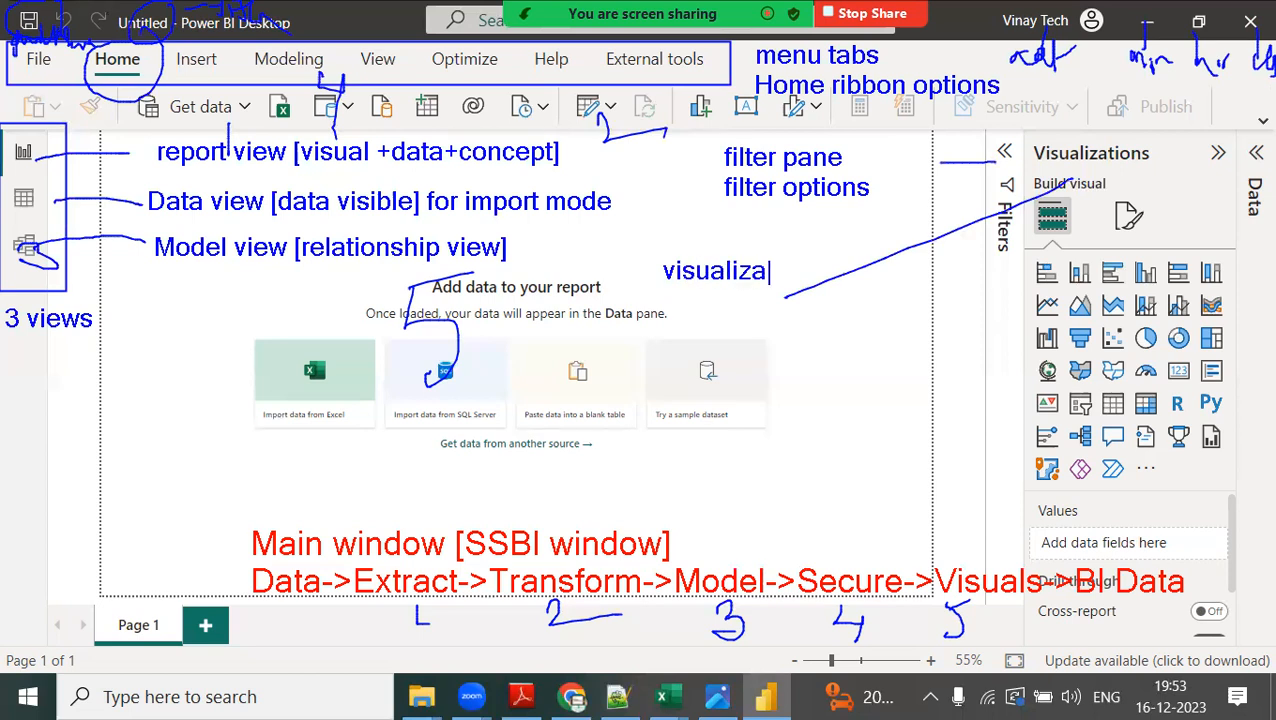
{"action": "type", "text": "tion pabe"}
{"action": "key", "text": "BackSpace"}
{"action": "key", "text": "BackSpace"}
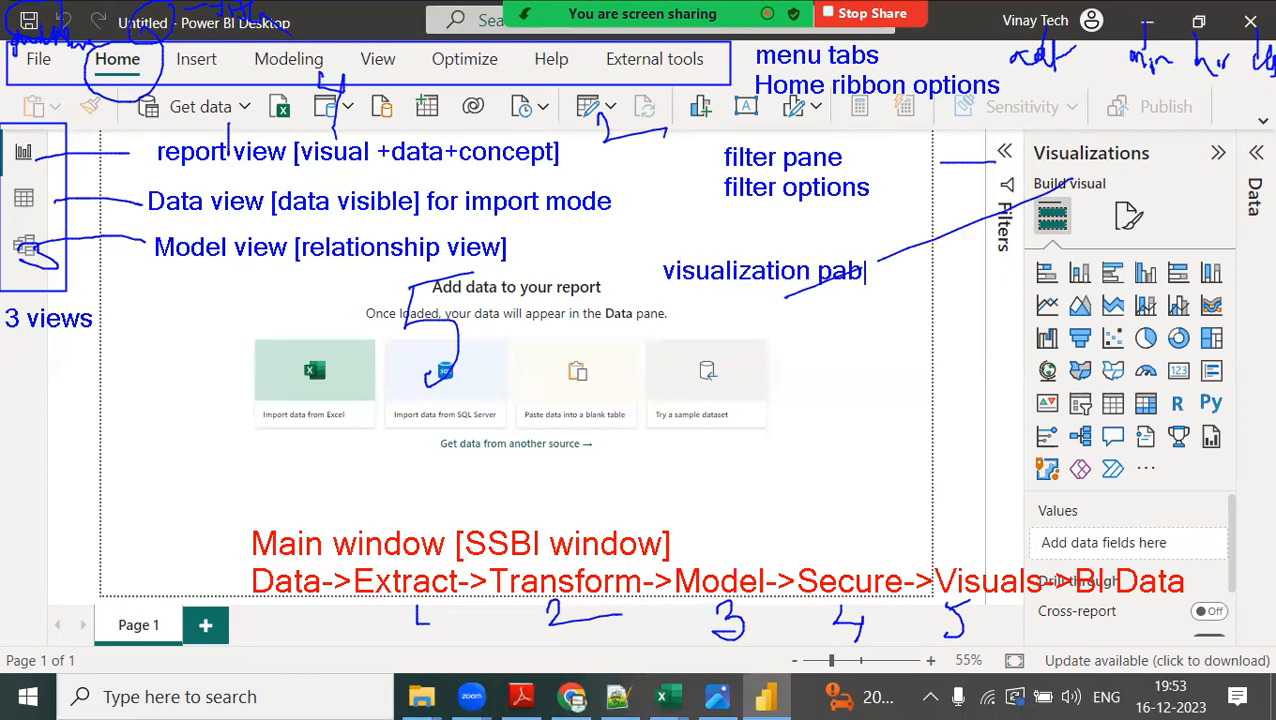
{"action": "type", "text": "ne"}
{"action": "key", "text": "Return"}
{"action": "type", "text": "[visuals"}
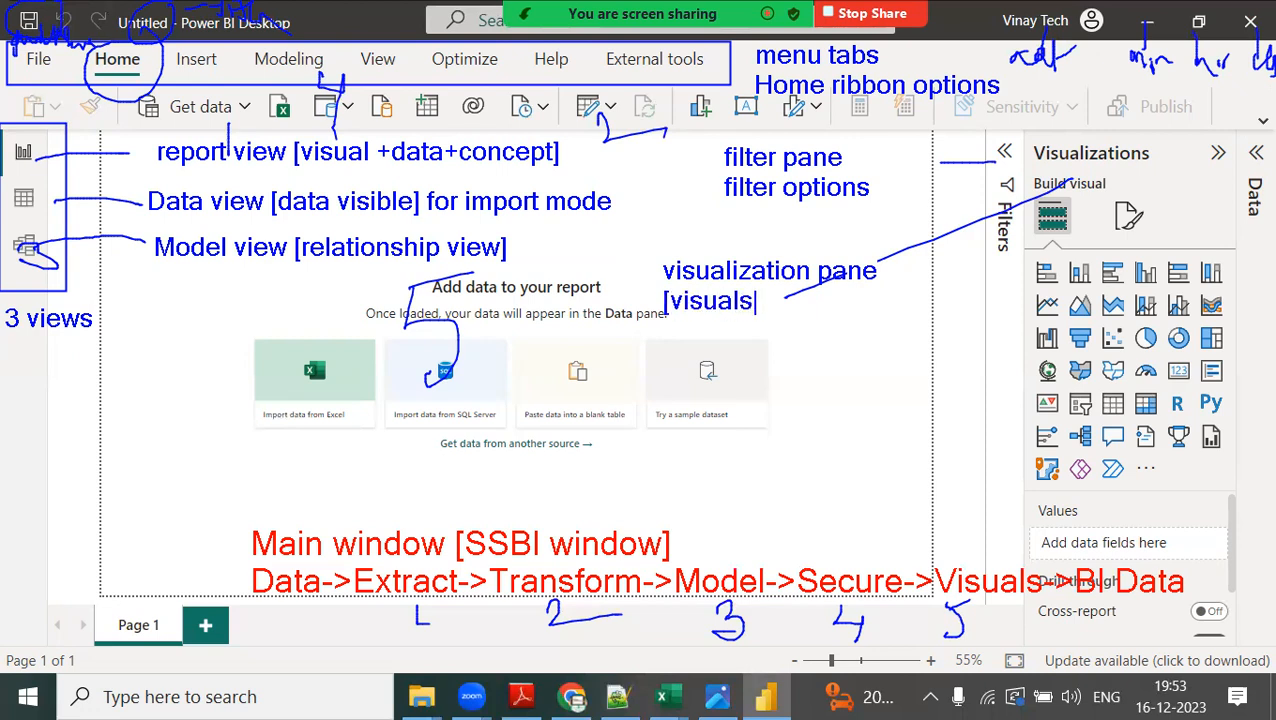
{"action": "type", "text": " (native+"}
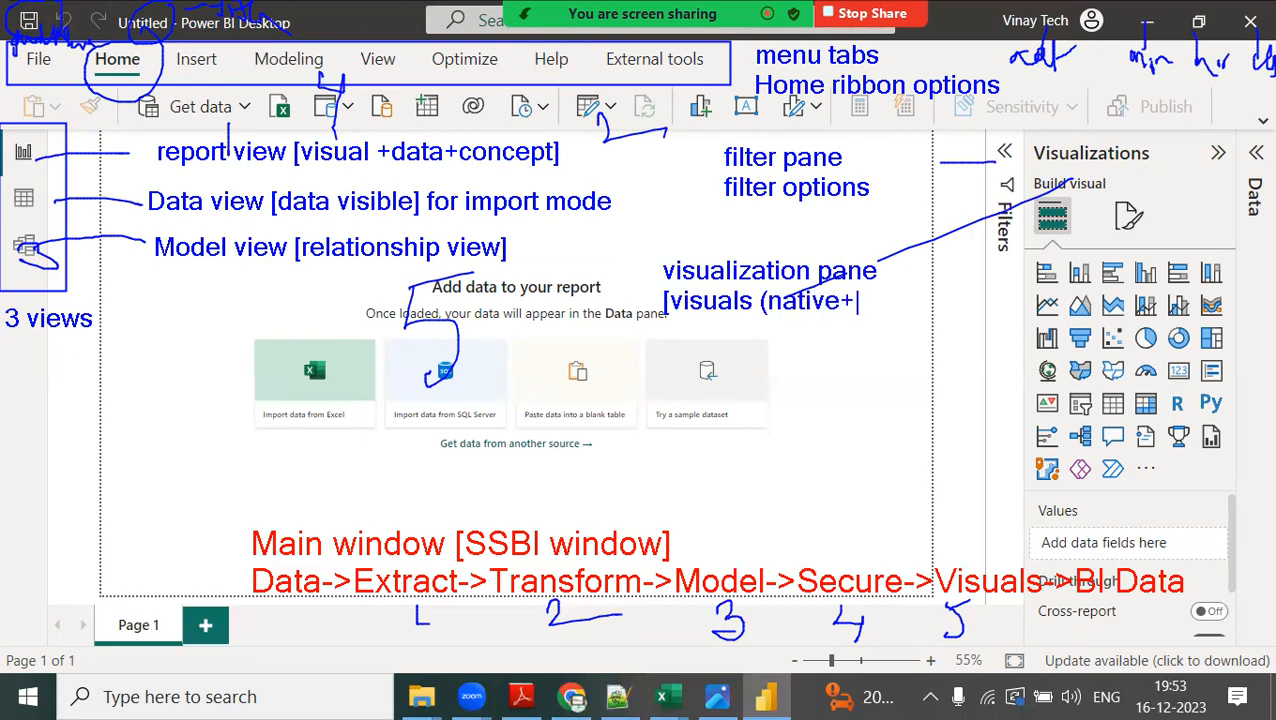
{"action": "type", "text": "custom)]"}
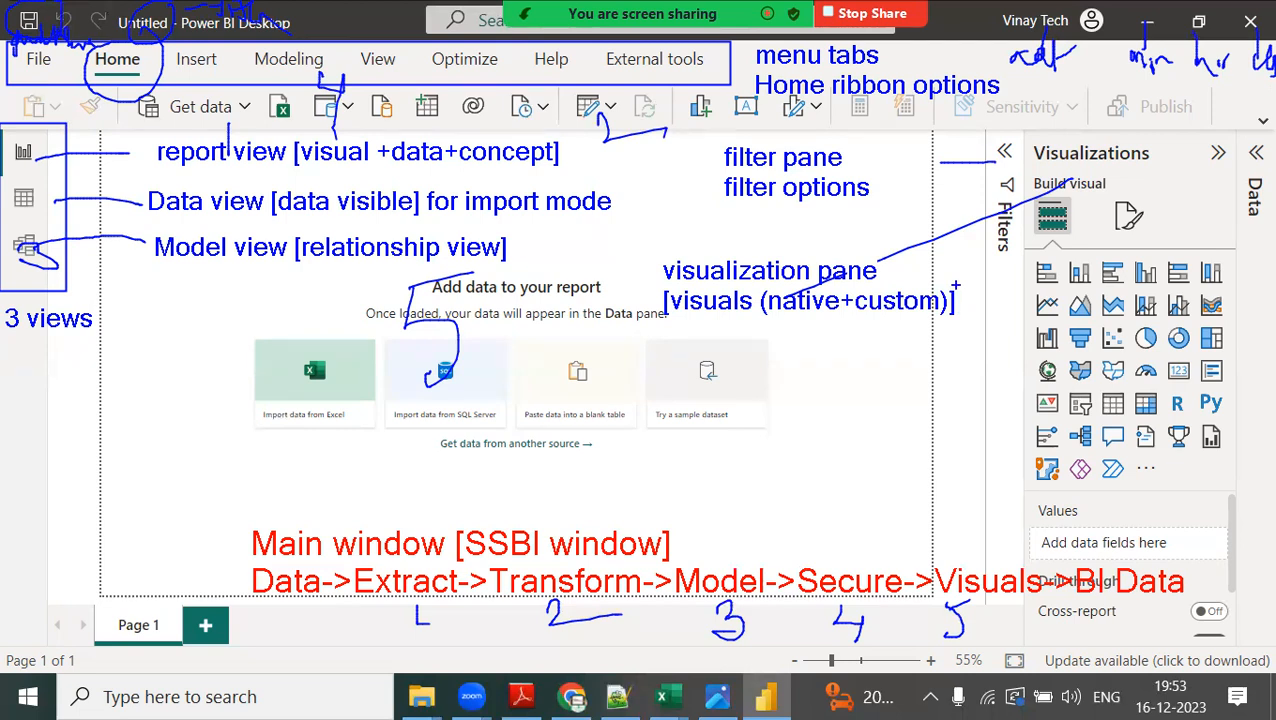
Draw a leader line from the Data pane and label it "Data[Dataset area]" with "--Set of data elements" underneath.
{"action": "left_click_drag", "start_coordinate": [1254, 204], "coordinate": [786, 388]}
{"action": "left_click", "coordinate": [574, 398]}
{"action": "type", "text": "Data"}
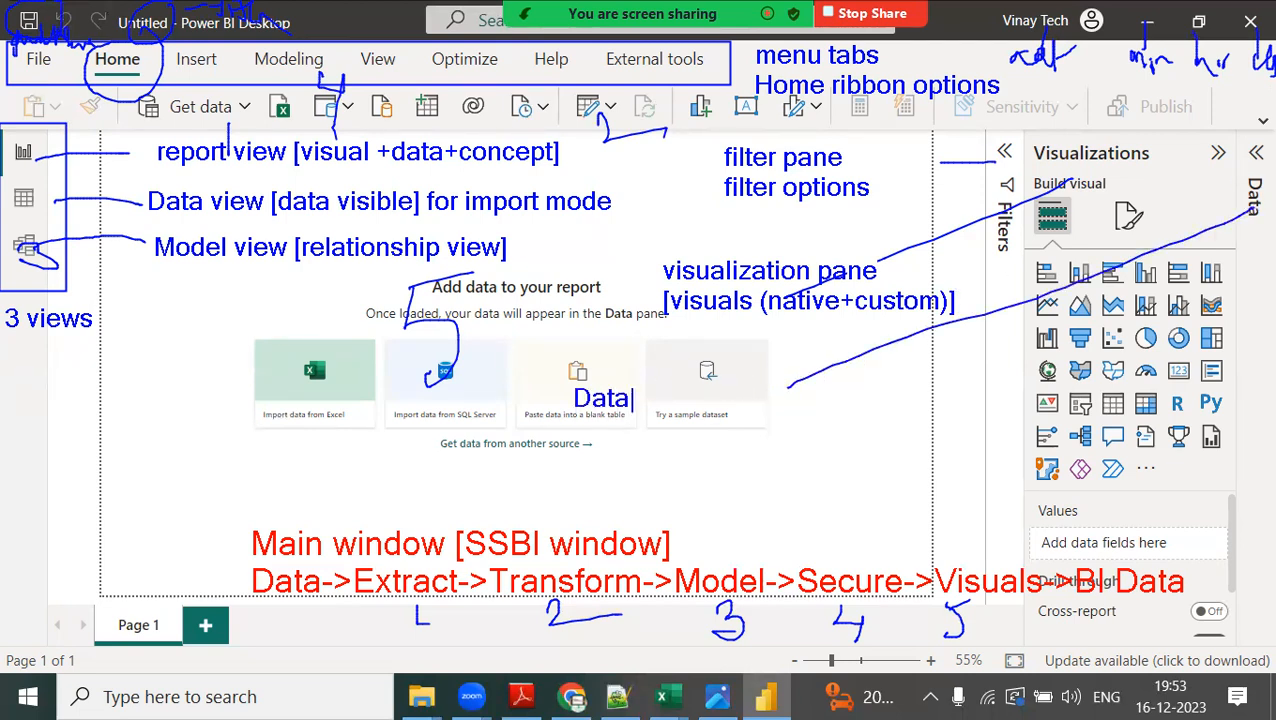
{"action": "type", "text": "[Dataset"}
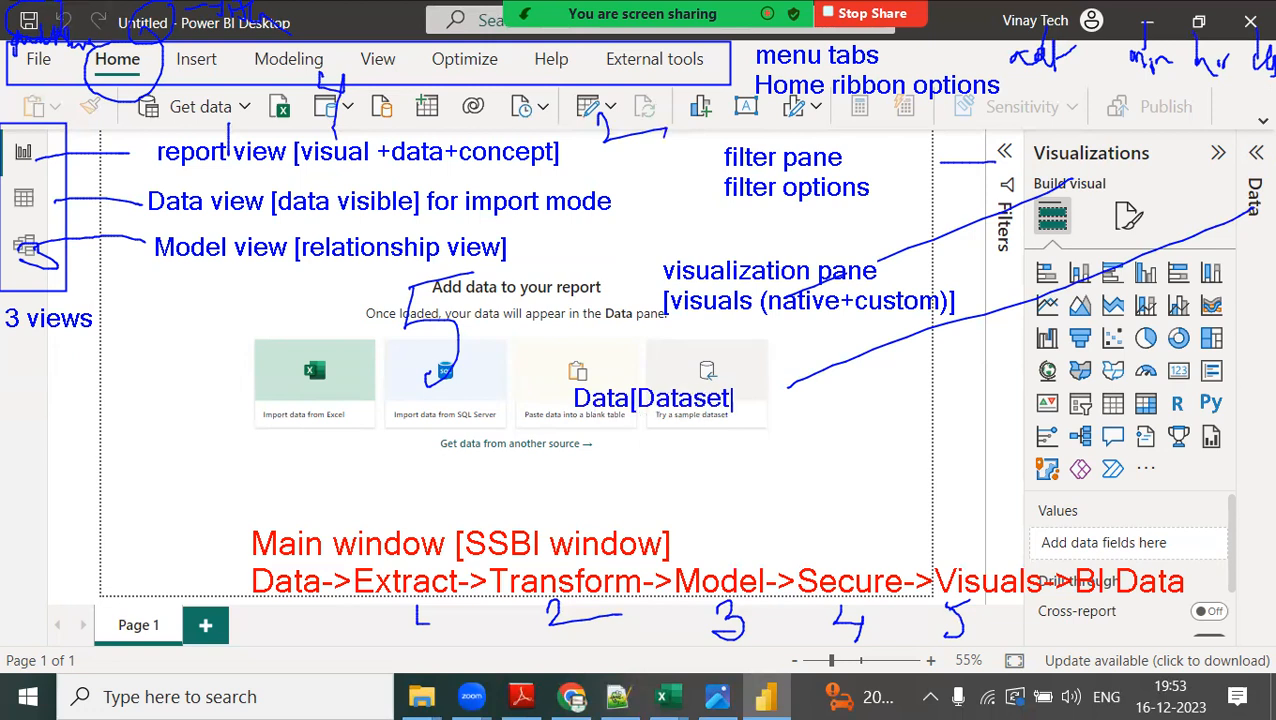
{"action": "type", "text": " area] "}
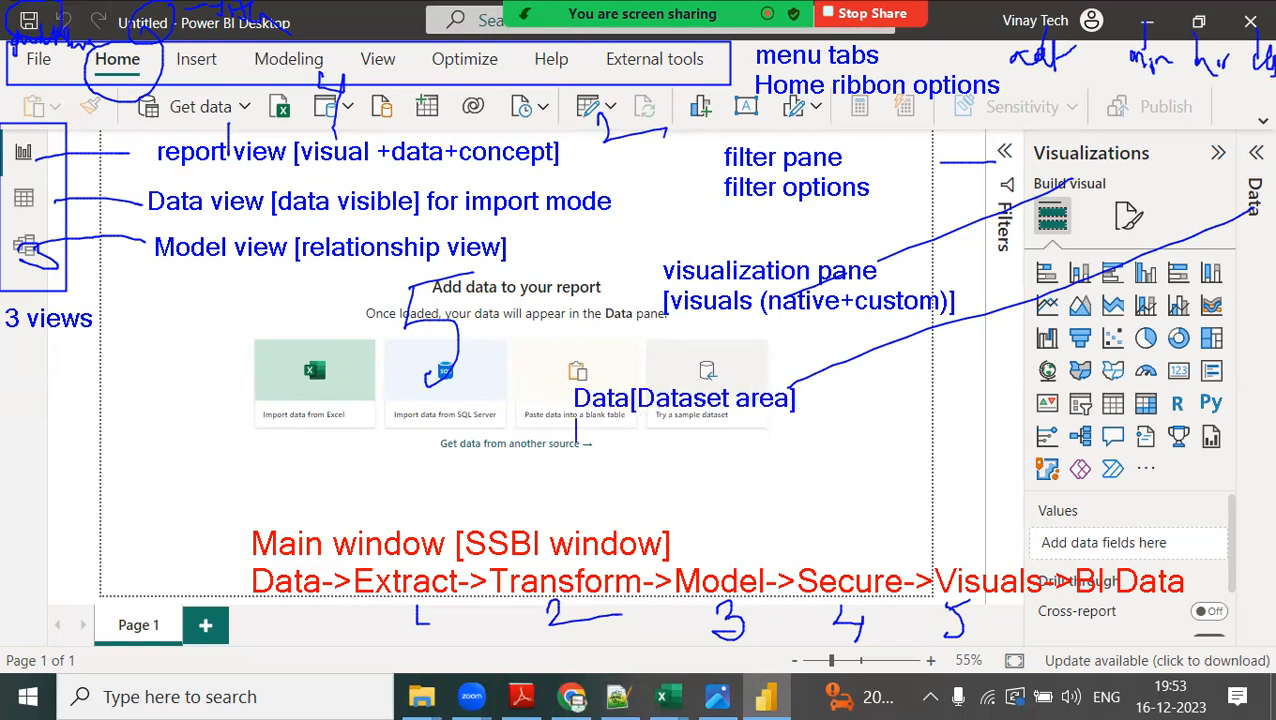
{"action": "type", "text": "--Set of data "}
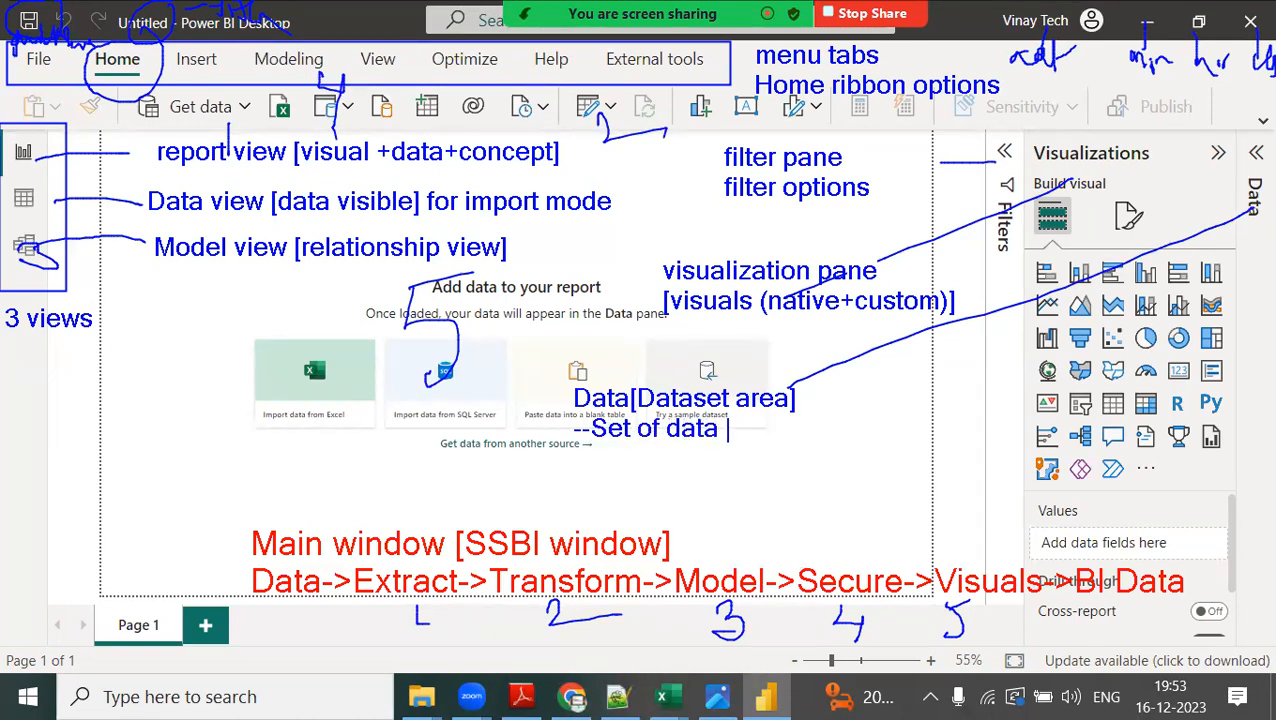
{"action": "type", "text": "elements"}
{"action": "key", "text": "Return"}
Add the lines "Query: Set of columns" and "List: Single column of values" to the Data pane note.
{"action": "type", "text": "Query: "}
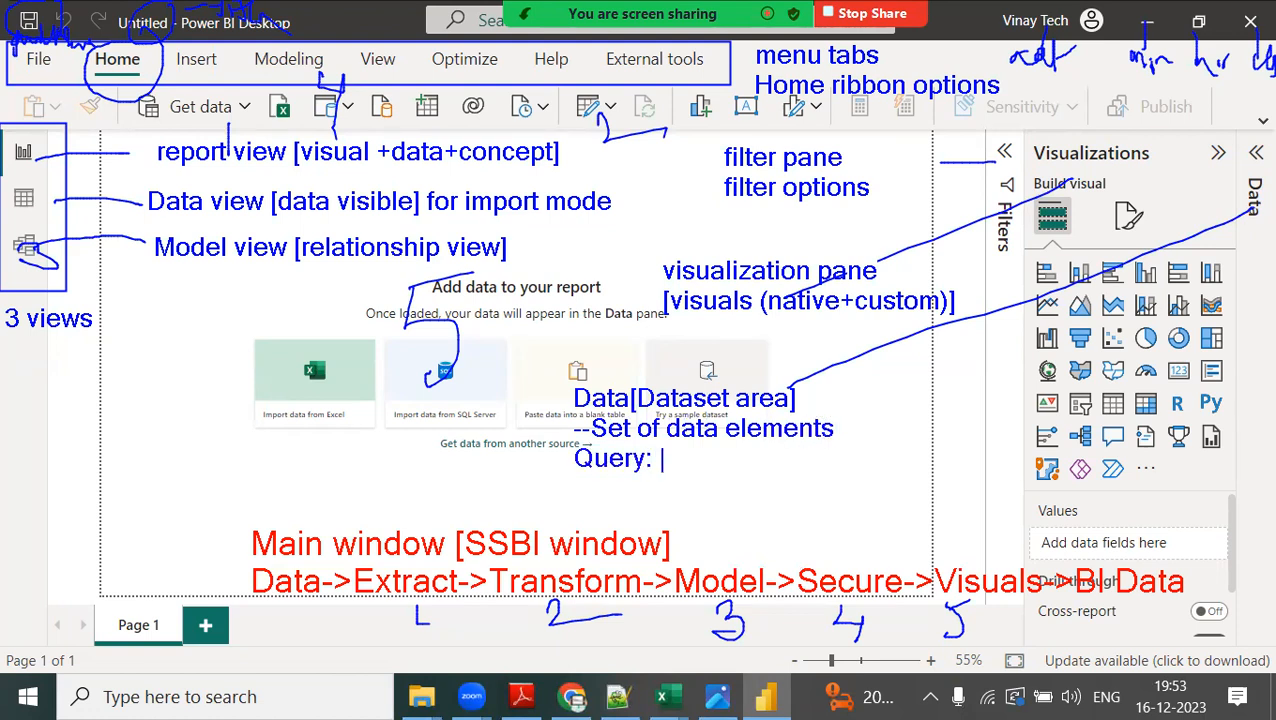
{"action": "type", "text": "Set of co"}
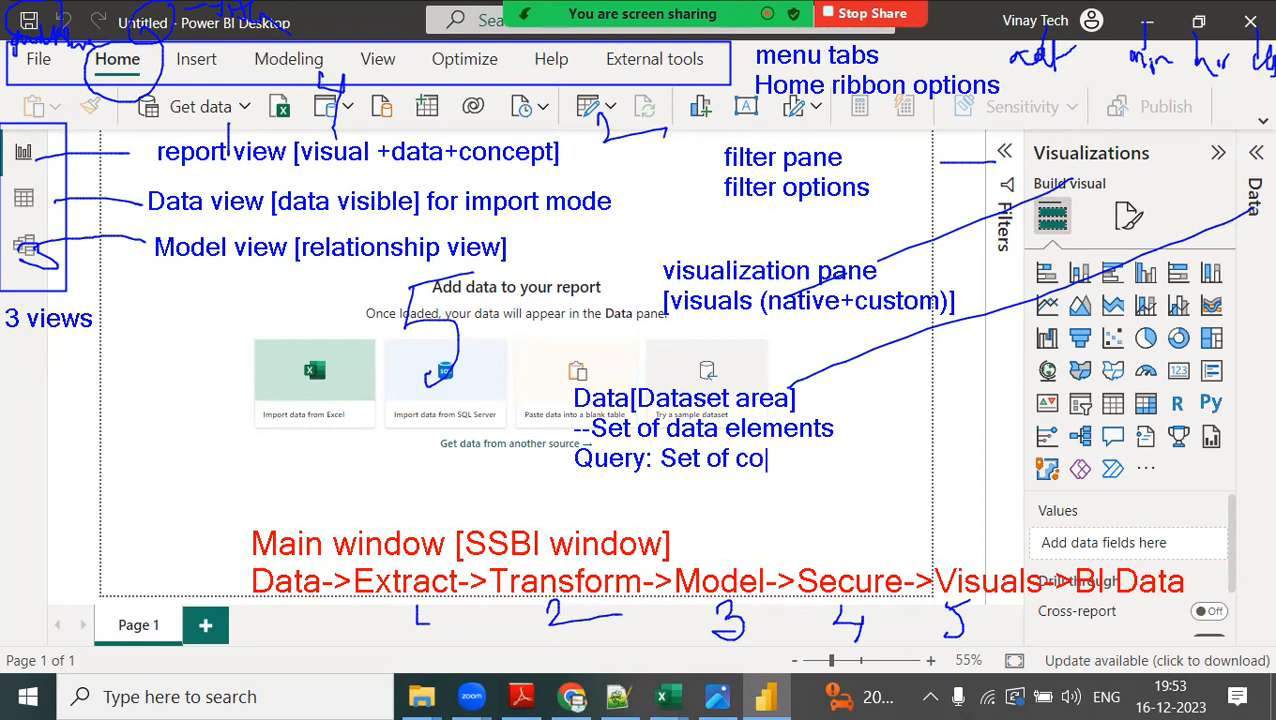
{"action": "type", "text": "lumns"}
{"action": "key", "text": "Return"}
{"action": "type", "text": "List"}
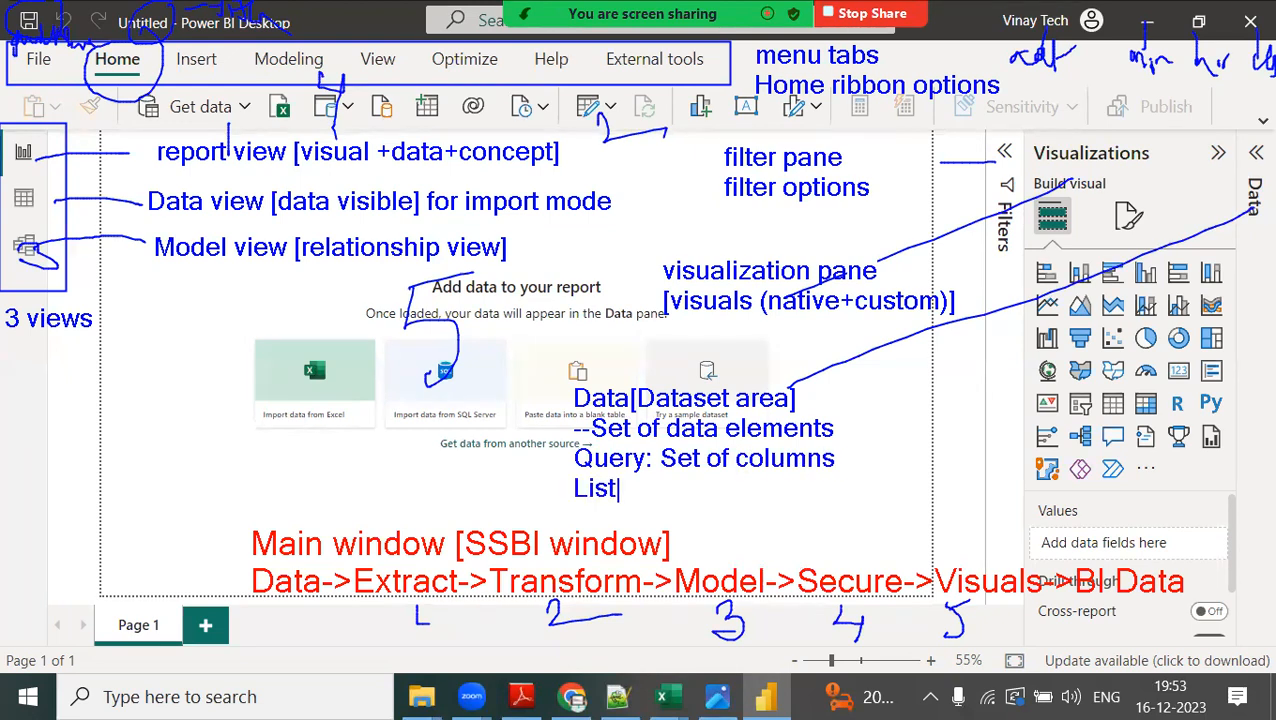
{"action": "type", "text": ": Single column of values"}
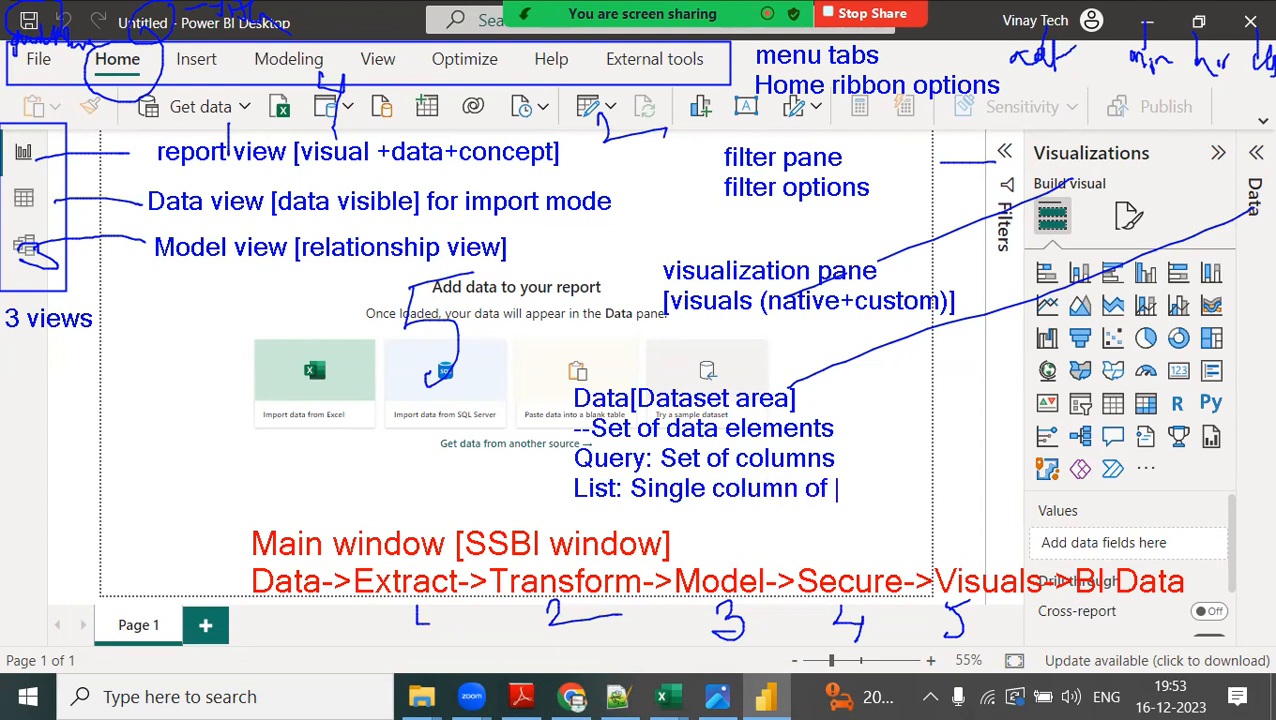
{"action": "key", "text": "Return"}
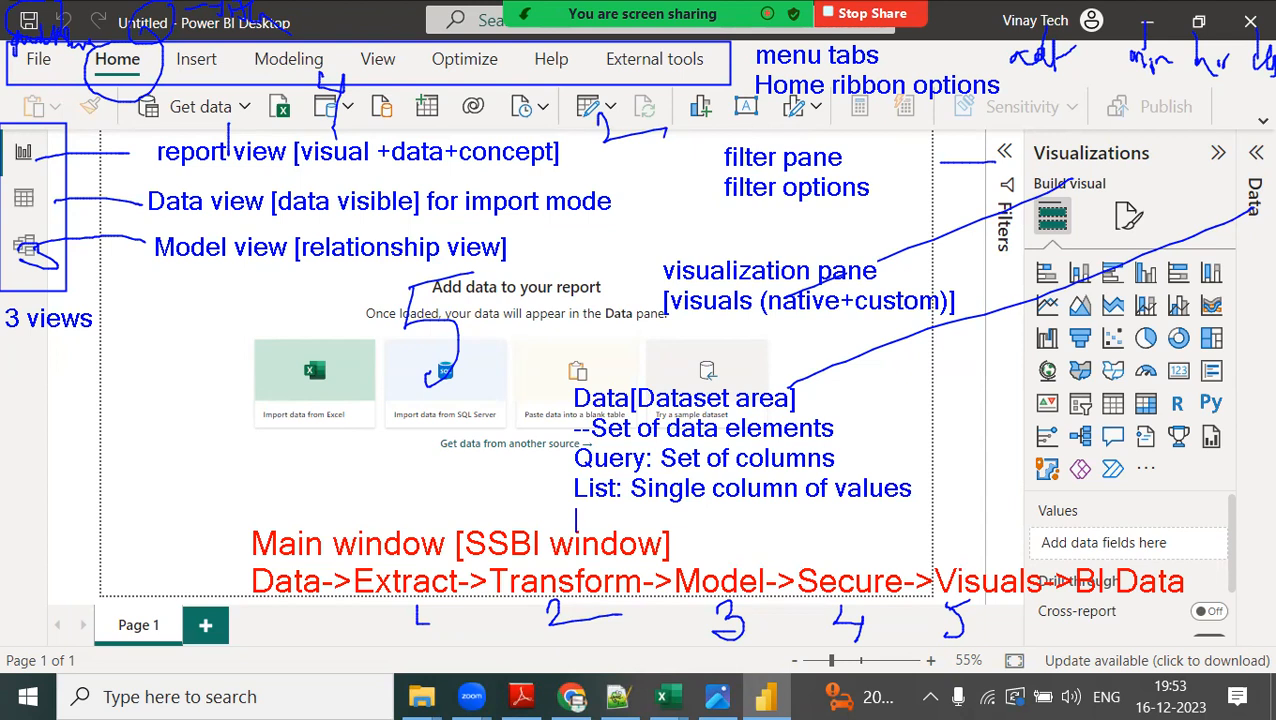
Finish the Data pane note with the line "parameters, functions etc.".
{"action": "type", "text": "paramegters"}
{"action": "key", "text": "BackSpace"}
{"action": "key", "text": "BackSpace"}
{"action": "key", "text": "BackSpace"}
{"action": "key", "text": "BackSpace"}
{"action": "key", "text": "BackSpace"}
{"action": "type", "text": "ters,"}
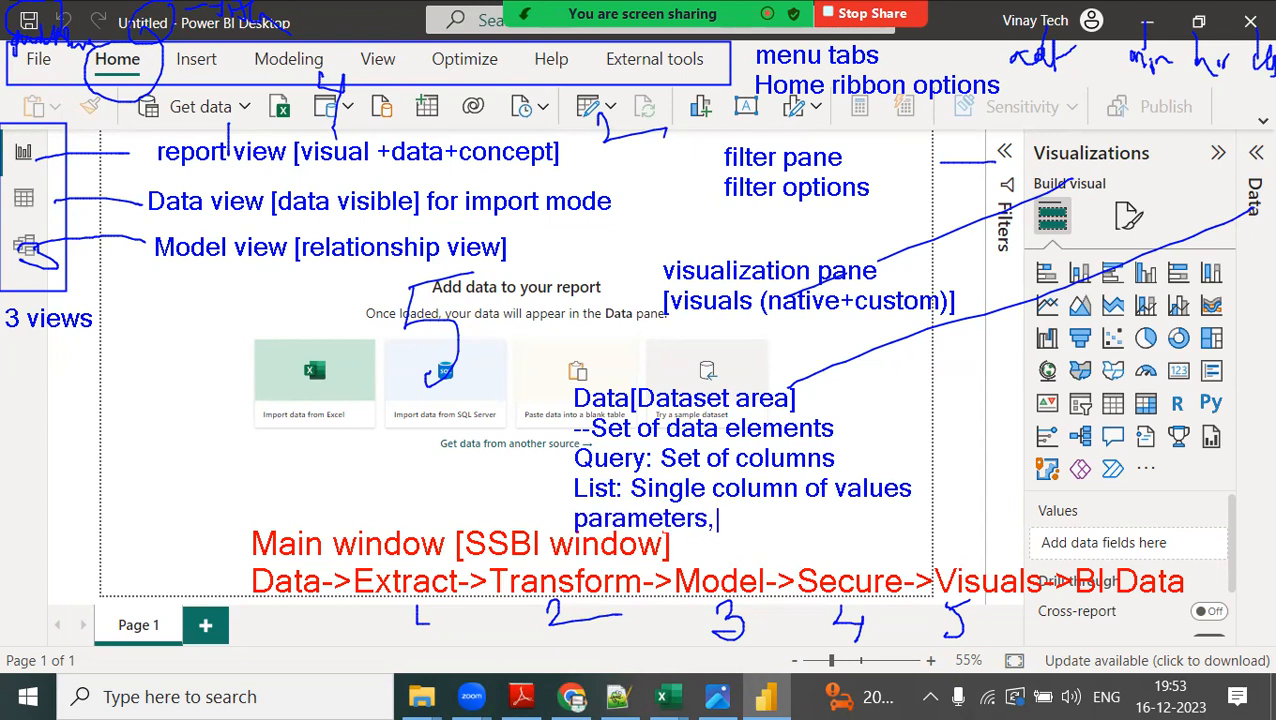
{"action": "type", "text": " functions etc."}
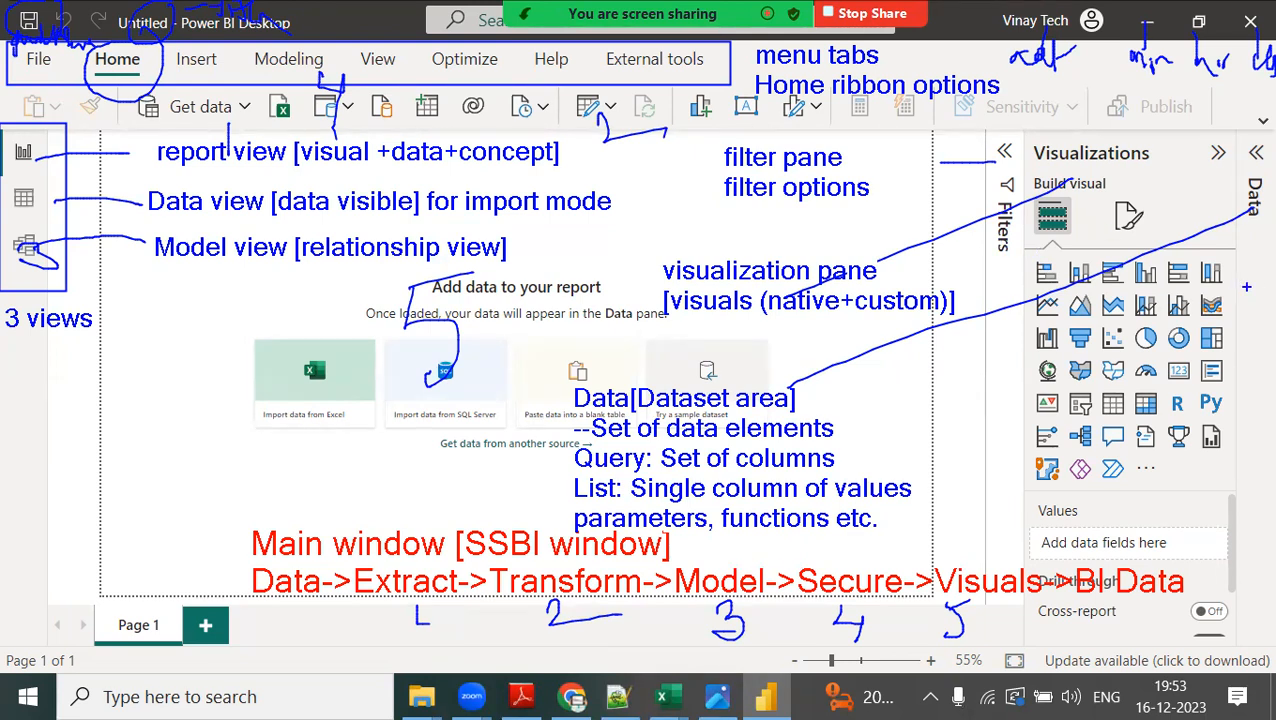
Draw four upward blue arrows along the page tab row, circling the new-page button, and circle the update notice in blue.
{"action": "left_click_drag", "start_coordinate": [150, 630], "coordinate": [127, 518]}
{"action": "mouse_move", "coordinate": [117, 555]}
{"action": "left_mouse_down"}
{"action": "mouse_move", "coordinate": [128, 517]}
{"action": "mouse_move", "coordinate": [158, 545]}
{"action": "left_mouse_up"}
{"action": "mouse_move", "coordinate": [238, 604]}
{"action": "left_mouse_down"}
{"action": "mouse_move", "coordinate": [246, 628]}
{"action": "mouse_move", "coordinate": [211, 608]}
{"action": "left_mouse_up"}
{"action": "left_click_drag", "start_coordinate": [209, 612], "coordinate": [211, 522]}
{"action": "mouse_move", "coordinate": [190, 549]}
{"action": "left_mouse_down"}
{"action": "mouse_move", "coordinate": [214, 518]}
{"action": "mouse_move", "coordinate": [237, 550]}
{"action": "left_mouse_up"}
{"action": "left_click_drag", "start_coordinate": [279, 643], "coordinate": [316, 625]}
{"action": "mouse_move", "coordinate": [287, 618]}
{"action": "left_mouse_down"}
{"action": "mouse_move", "coordinate": [303, 641]}
{"action": "mouse_move", "coordinate": [292, 500]}
{"action": "mouse_move", "coordinate": [318, 522]}
{"action": "left_mouse_up"}
{"action": "mouse_move", "coordinate": [346, 618]}
{"action": "left_mouse_down"}
{"action": "mouse_move", "coordinate": [398, 615]}
{"action": "mouse_move", "coordinate": [372, 486]}
{"action": "mouse_move", "coordinate": [389, 497]}
{"action": "left_mouse_up"}
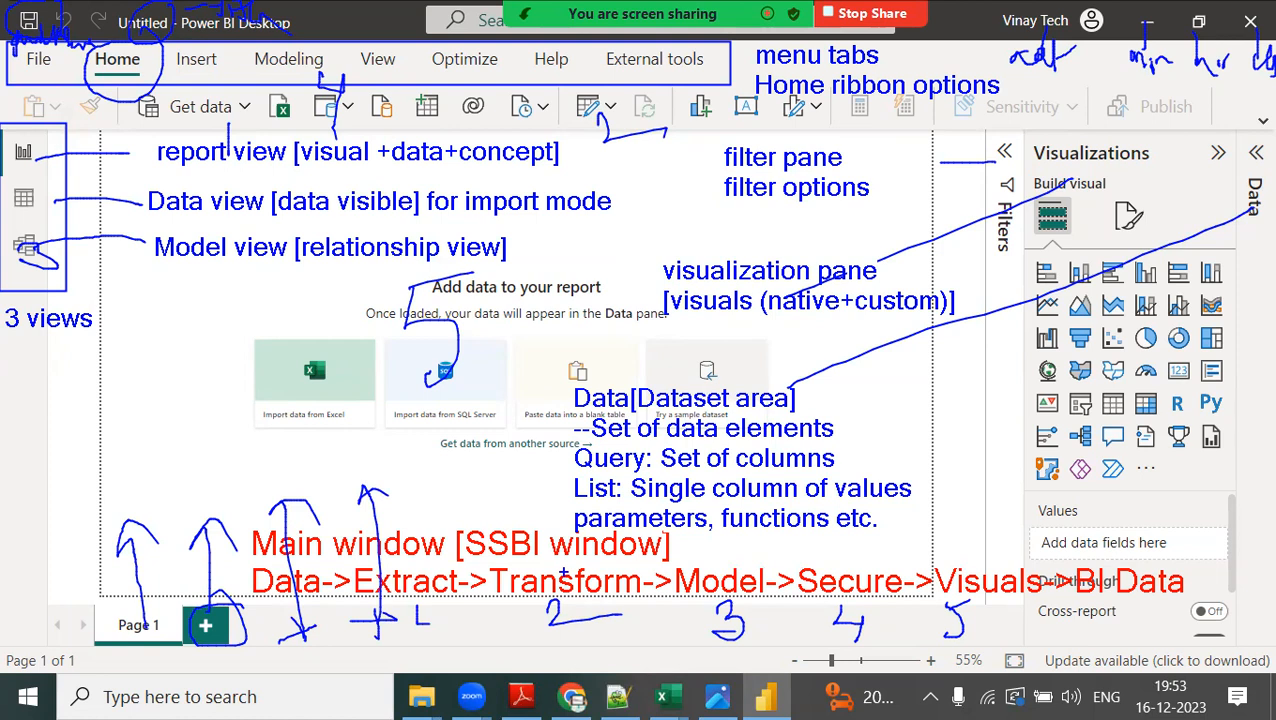
{"action": "mouse_move", "coordinate": [1272, 645]}
{"action": "left_mouse_down"}
{"action": "mouse_move", "coordinate": [1040, 664]}
{"action": "mouse_move", "coordinate": [1176, 626]}
{"action": "left_mouse_up"}
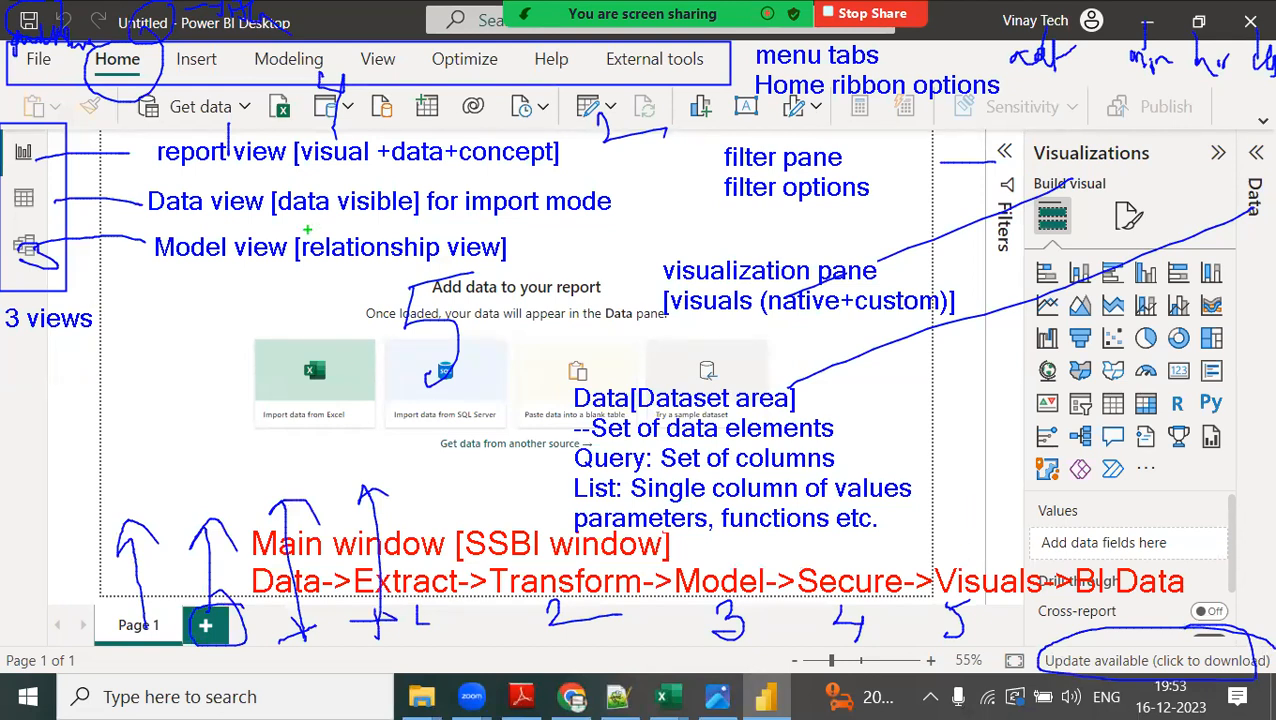
Circle the Get data and Transform data areas marked 1 and 2 on the Home ribbon in green.
{"action": "mouse_move", "coordinate": [262, 98]}
{"action": "left_mouse_down"}
{"action": "mouse_move", "coordinate": [206, 100]}
{"action": "mouse_move", "coordinate": [270, 195]}
{"action": "mouse_move", "coordinate": [305, 99]}
{"action": "mouse_move", "coordinate": [214, 88]}
{"action": "left_mouse_up"}
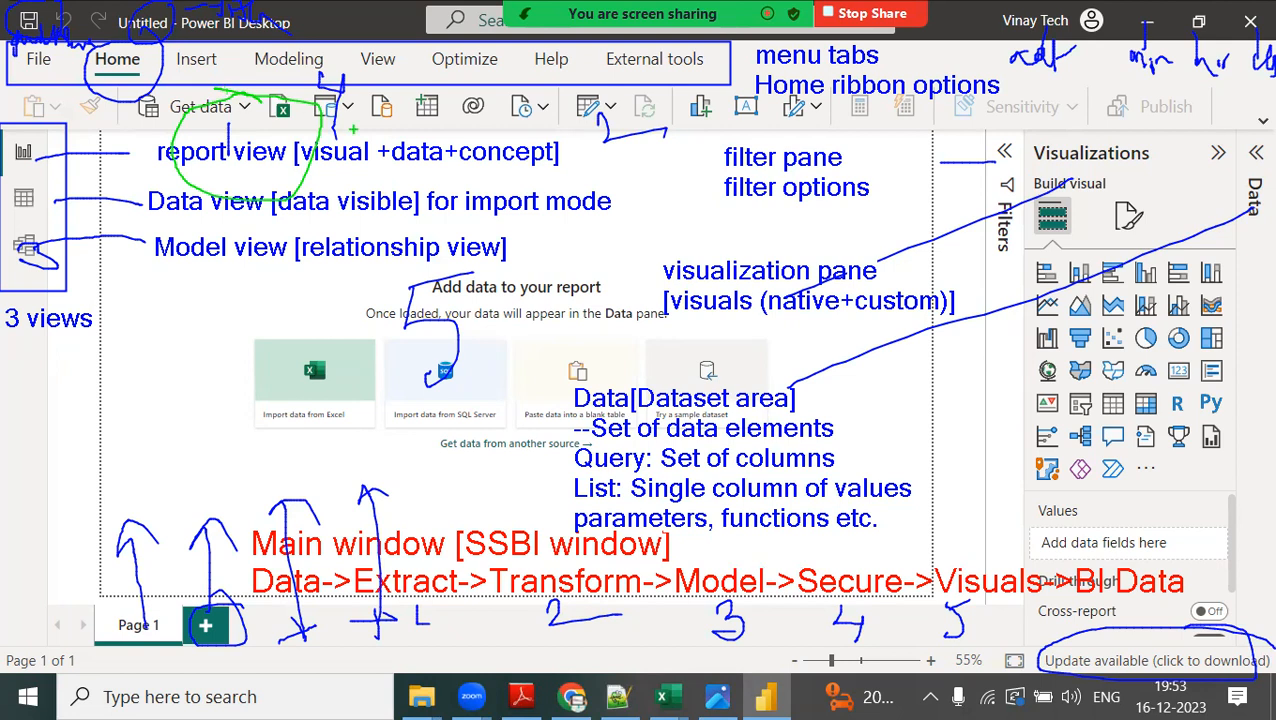
{"action": "mouse_move", "coordinate": [692, 108]}
{"action": "left_mouse_down"}
{"action": "mouse_move", "coordinate": [560, 152]}
{"action": "mouse_move", "coordinate": [672, 190]}
{"action": "mouse_move", "coordinate": [690, 105]}
{"action": "left_mouse_up"}
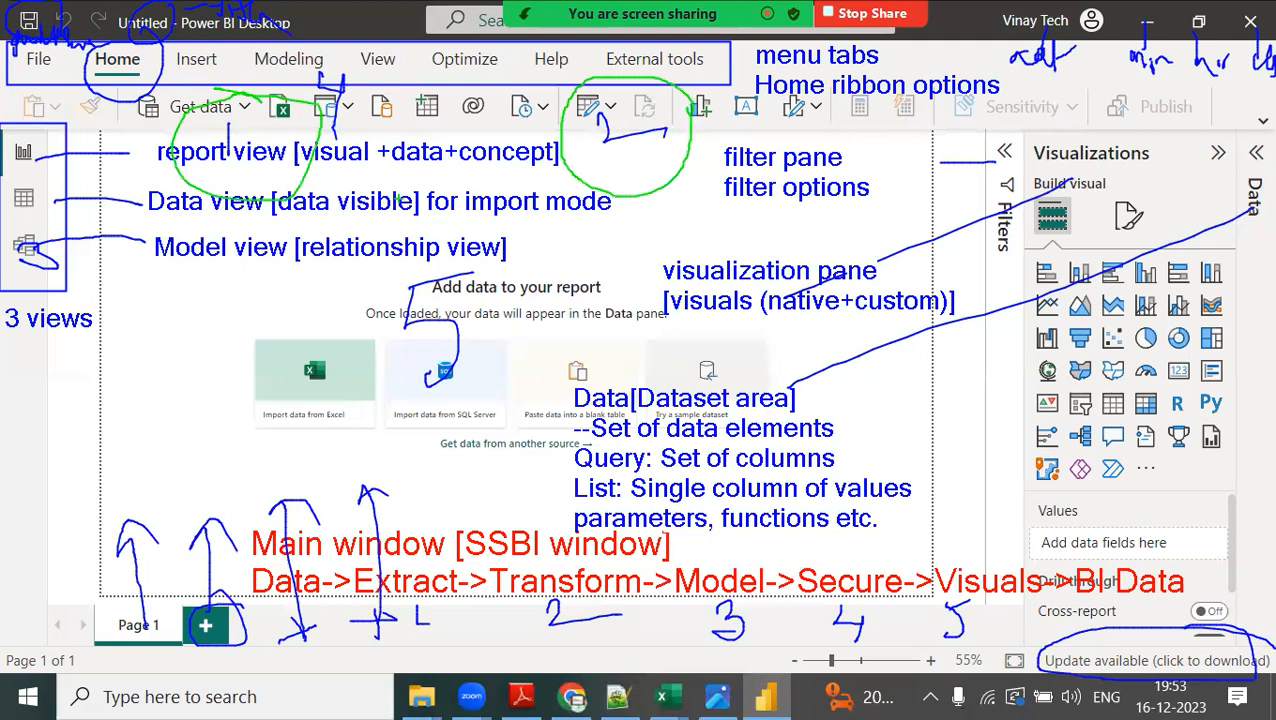
Cross out the model view icon and the mark 4 near Modeling in green, and circle the 5 on the canvas.
{"action": "left_click_drag", "start_coordinate": [12, 230], "coordinate": [112, 294]}
{"action": "left_click_drag", "start_coordinate": [100, 212], "coordinate": [15, 302]}
{"action": "left_click_drag", "start_coordinate": [12, 310], "coordinate": [52, 300]}
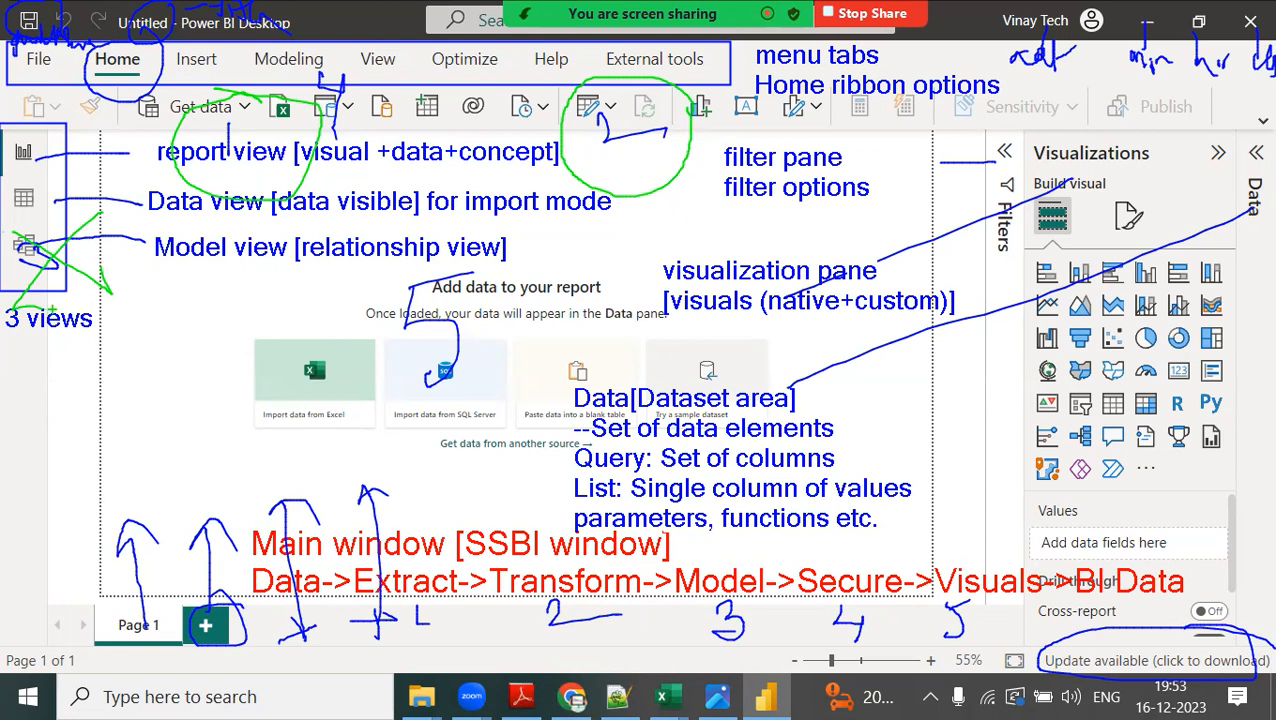
{"action": "left_click_drag", "start_coordinate": [290, 43], "coordinate": [352, 106]}
{"action": "left_click_drag", "start_coordinate": [344, 92], "coordinate": [352, 110]}
{"action": "left_click_drag", "start_coordinate": [356, 36], "coordinate": [290, 98]}
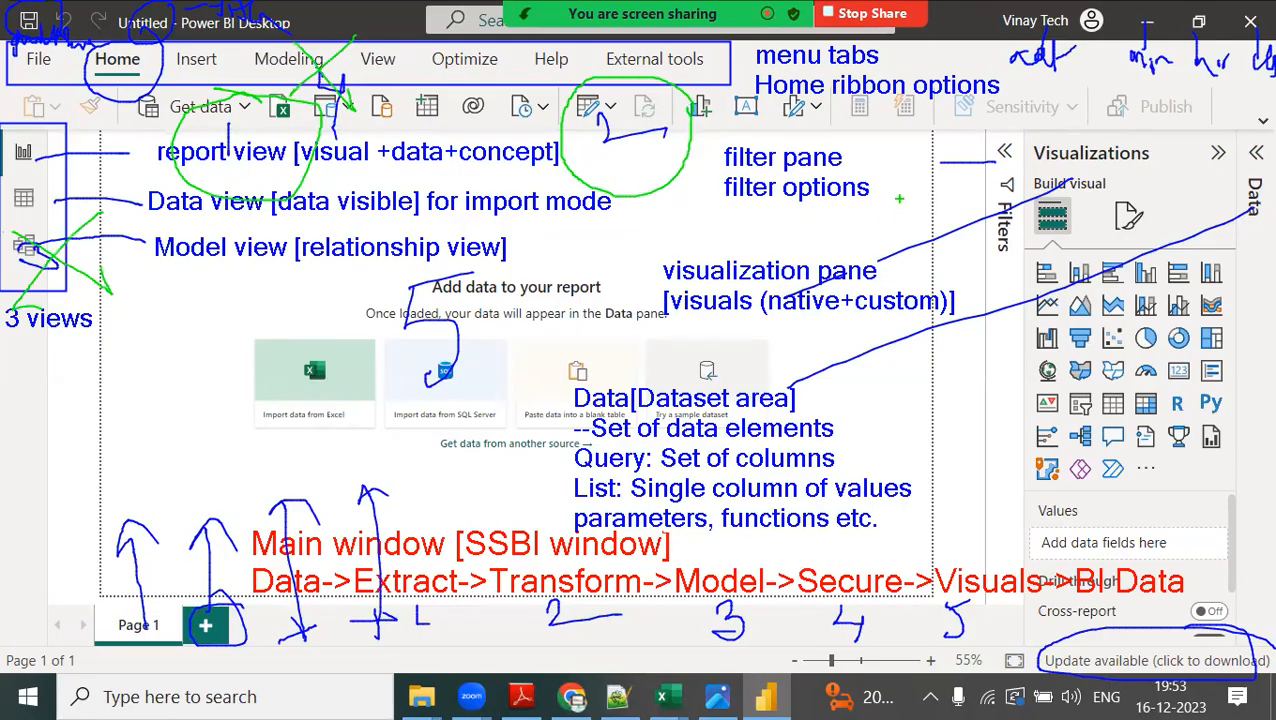
{"action": "mouse_move", "coordinate": [500, 268]}
{"action": "left_mouse_down"}
{"action": "mouse_move", "coordinate": [325, 378]}
{"action": "mouse_move", "coordinate": [506, 360]}
{"action": "mouse_move", "coordinate": [492, 268]}
{"action": "left_mouse_up"}
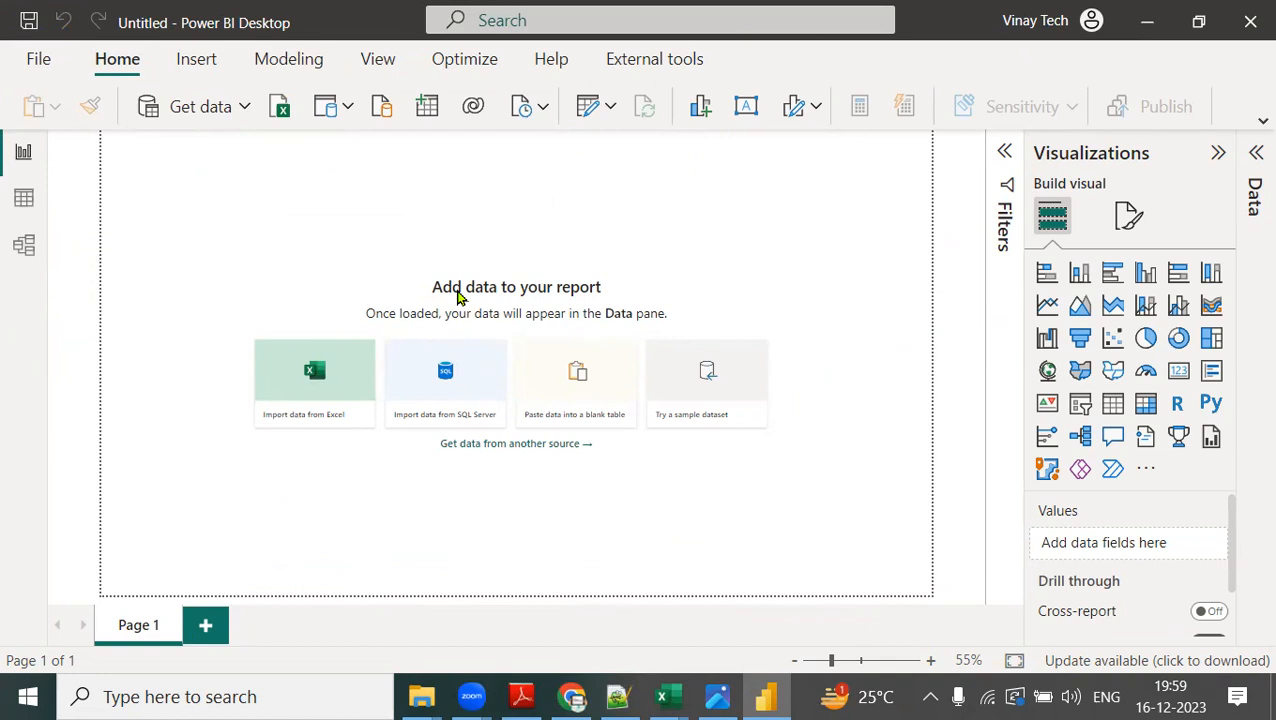
Start importing an Excel workbook and browse to the Batches folder on Local Disk (D:).
{"action": "left_click", "coordinate": [245, 107]}
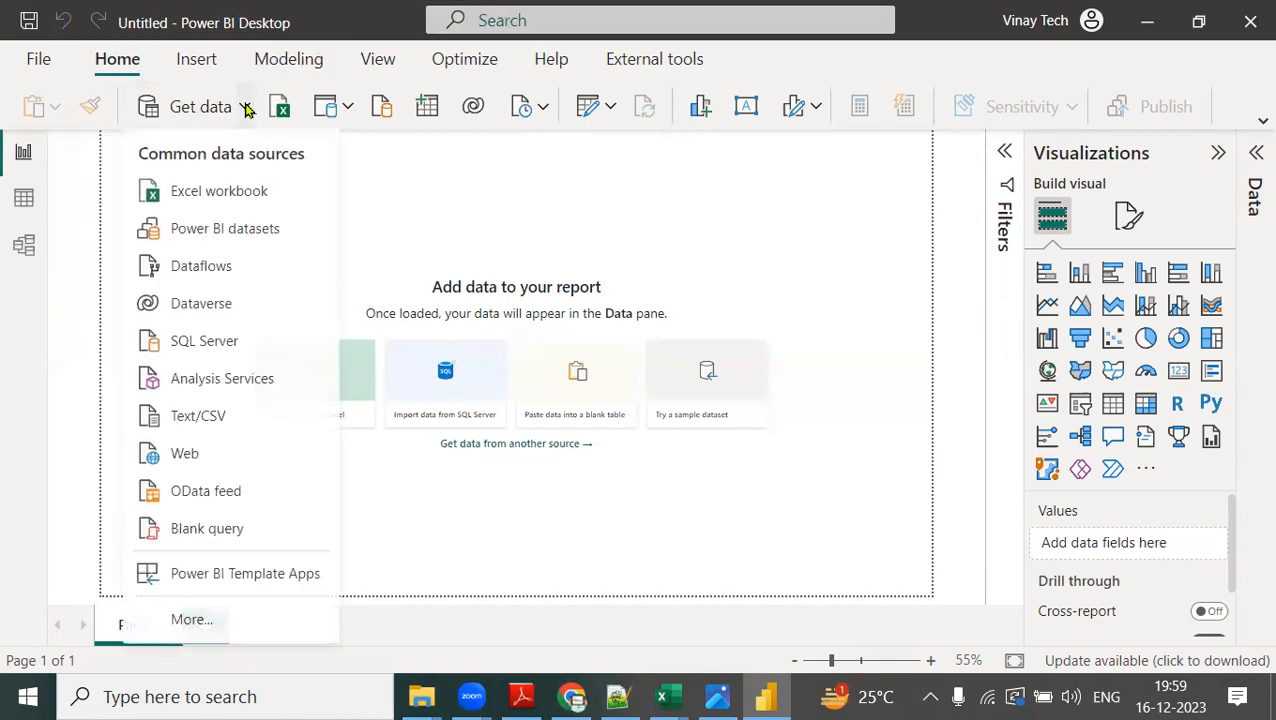
{"action": "left_click", "coordinate": [240, 204]}
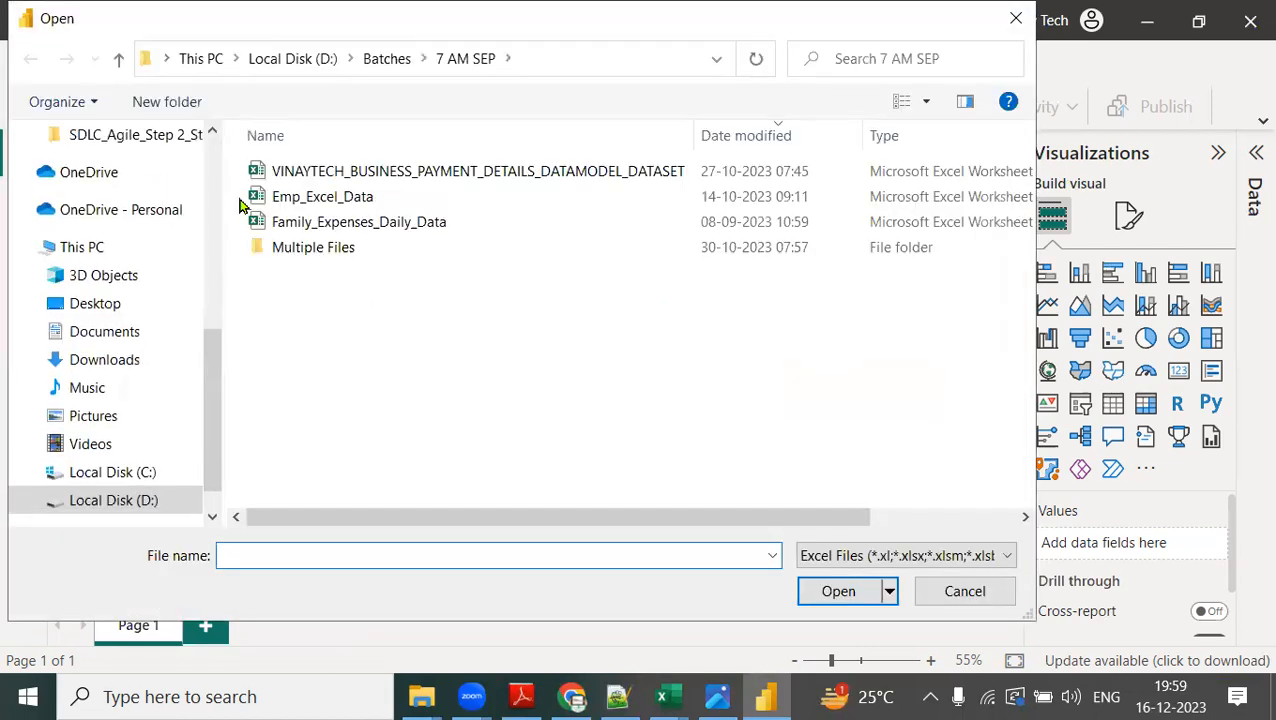
{"action": "left_click", "coordinate": [155, 501]}
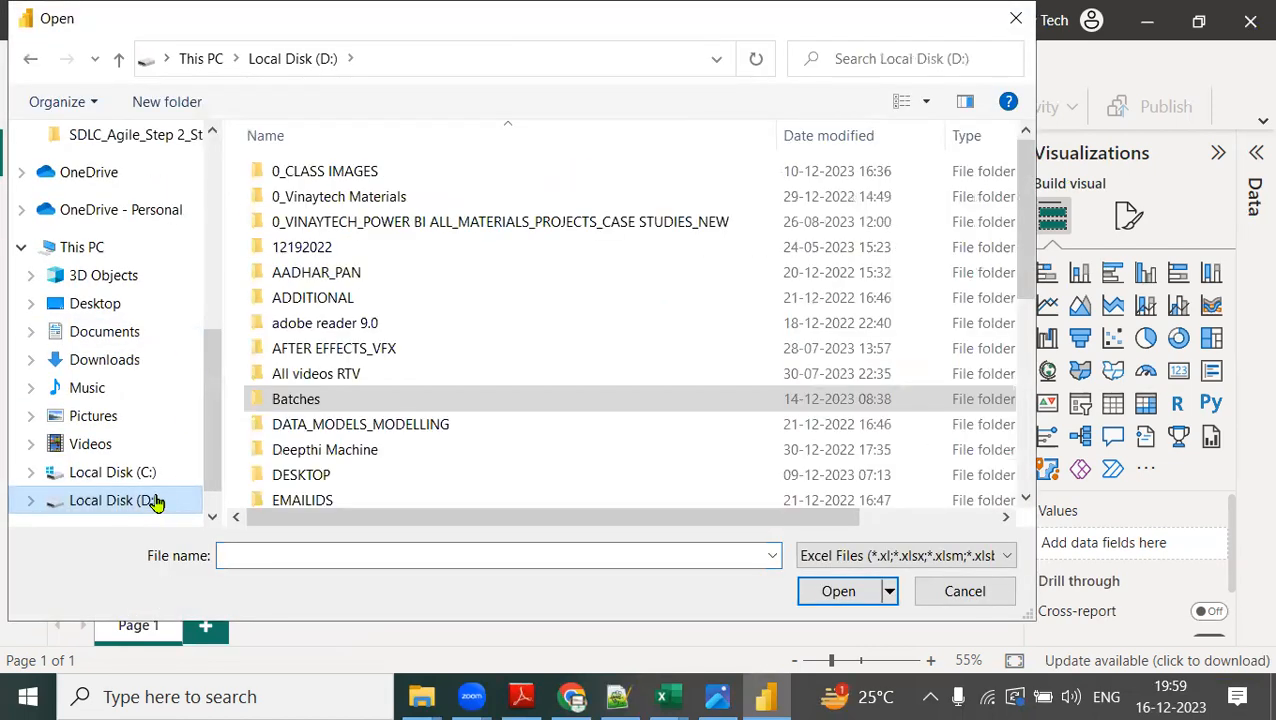
{"action": "double_click", "coordinate": [298, 400]}
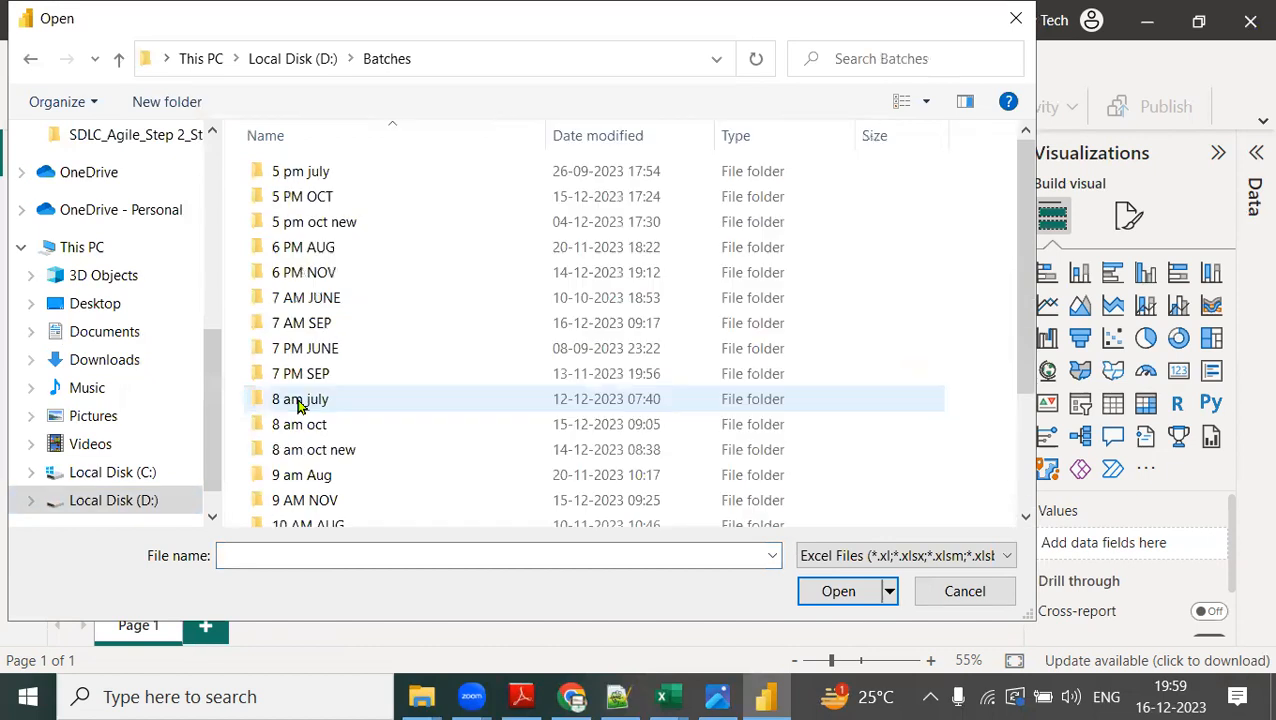
{"action": "double_click", "coordinate": [338, 222]}
{"action": "left_click", "coordinate": [380, 68]}
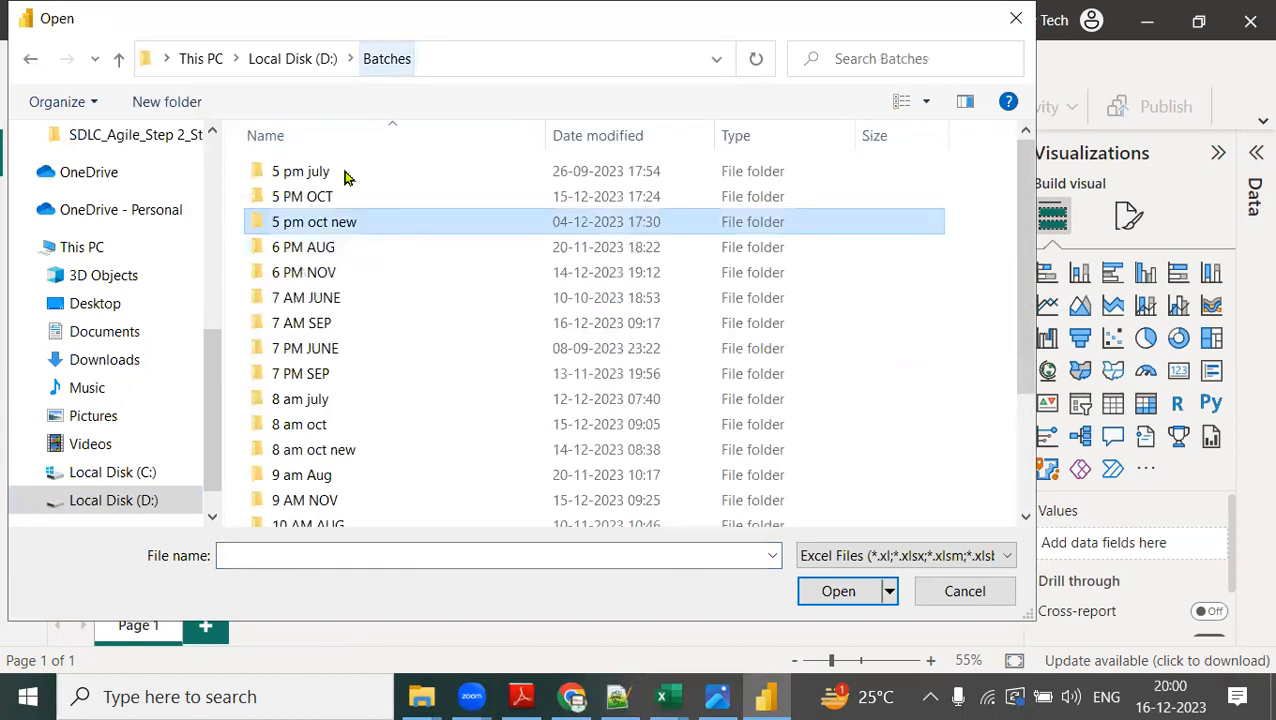
Open the Family_Expenses_Daily_Data workbook from the 5 PM OCT folder and load its Daily Expenses Data sheet.
{"action": "double_click", "coordinate": [322, 199]}
{"action": "left_click", "coordinate": [395, 201]}
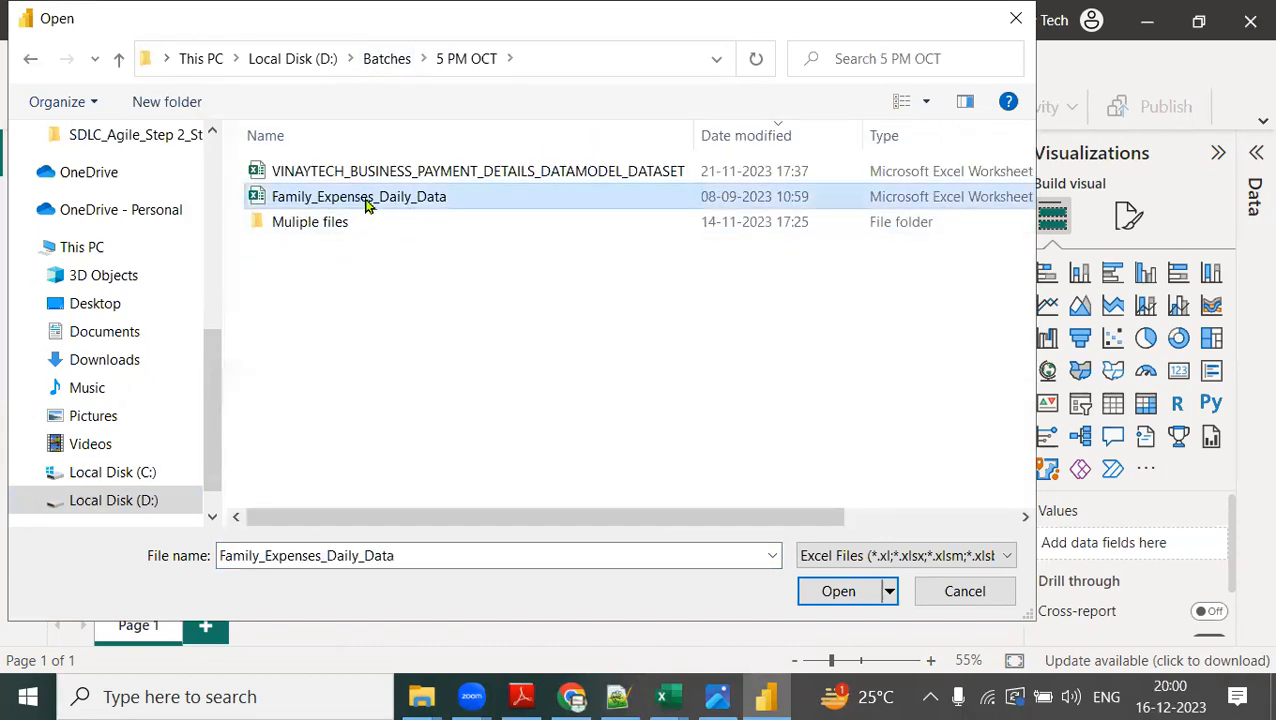
{"action": "left_click", "coordinate": [840, 591]}
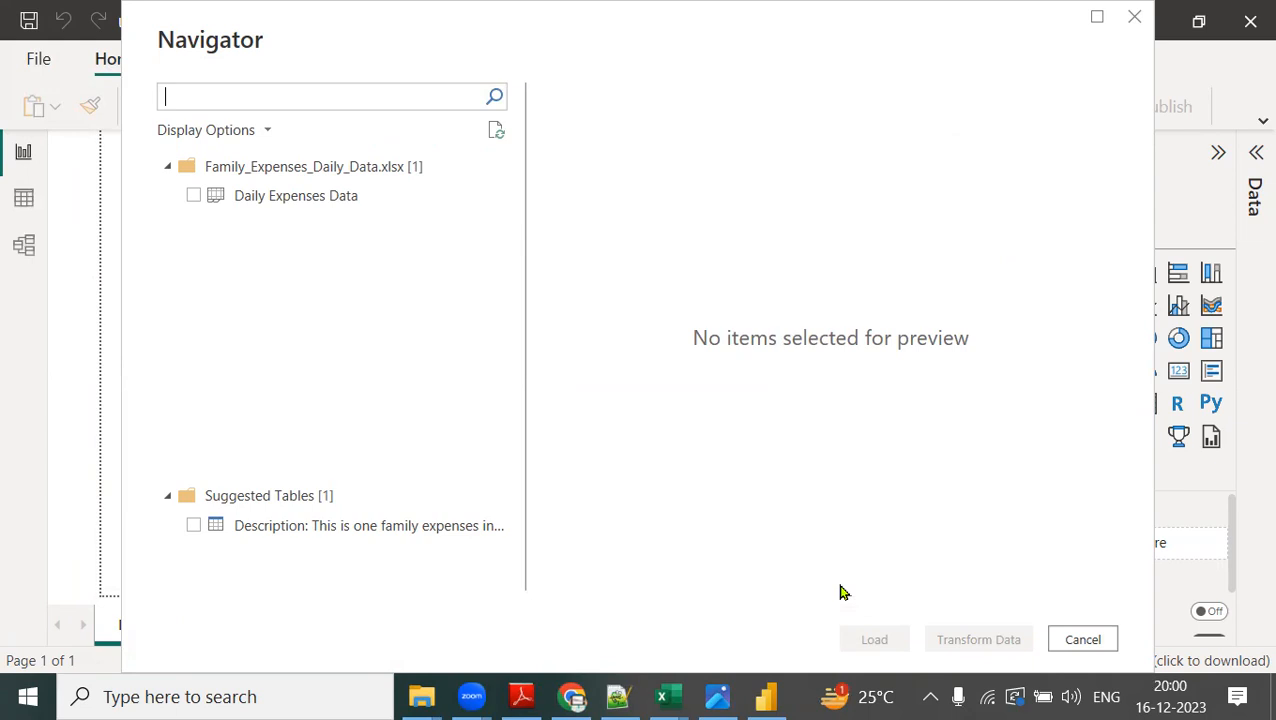
{"action": "left_click", "coordinate": [193, 196]}
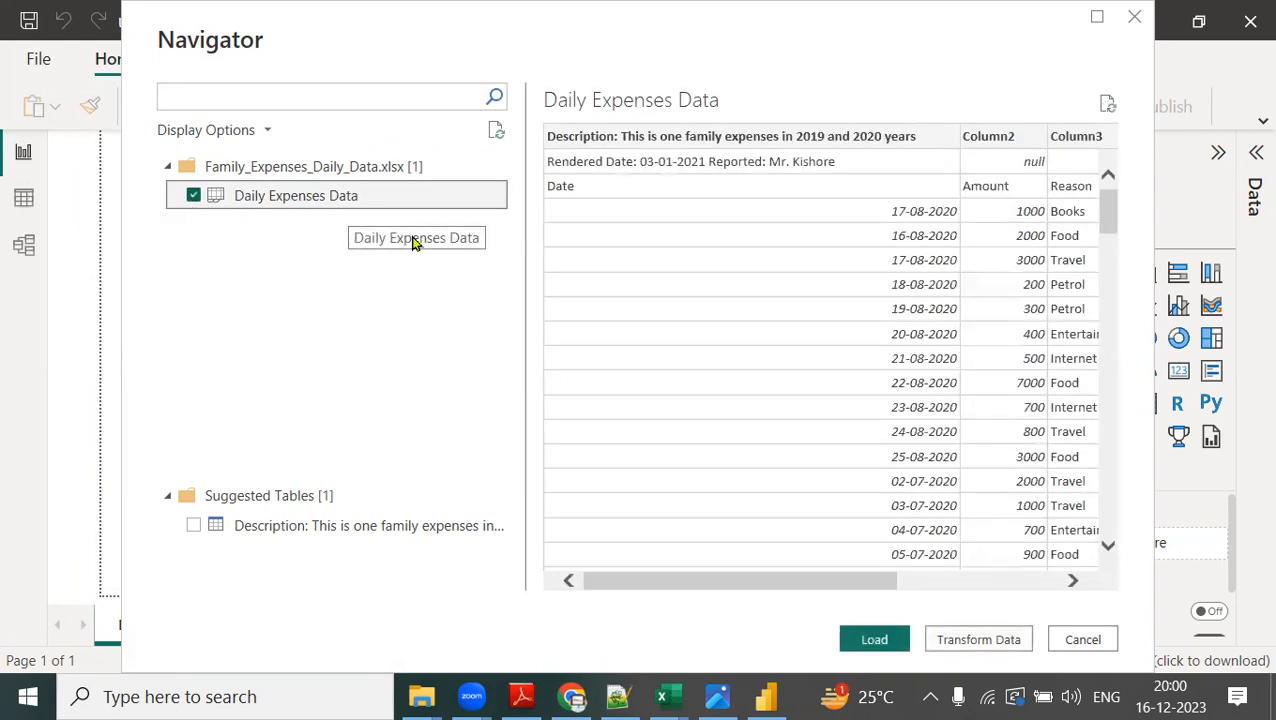
{"action": "left_click", "coordinate": [866, 641]}
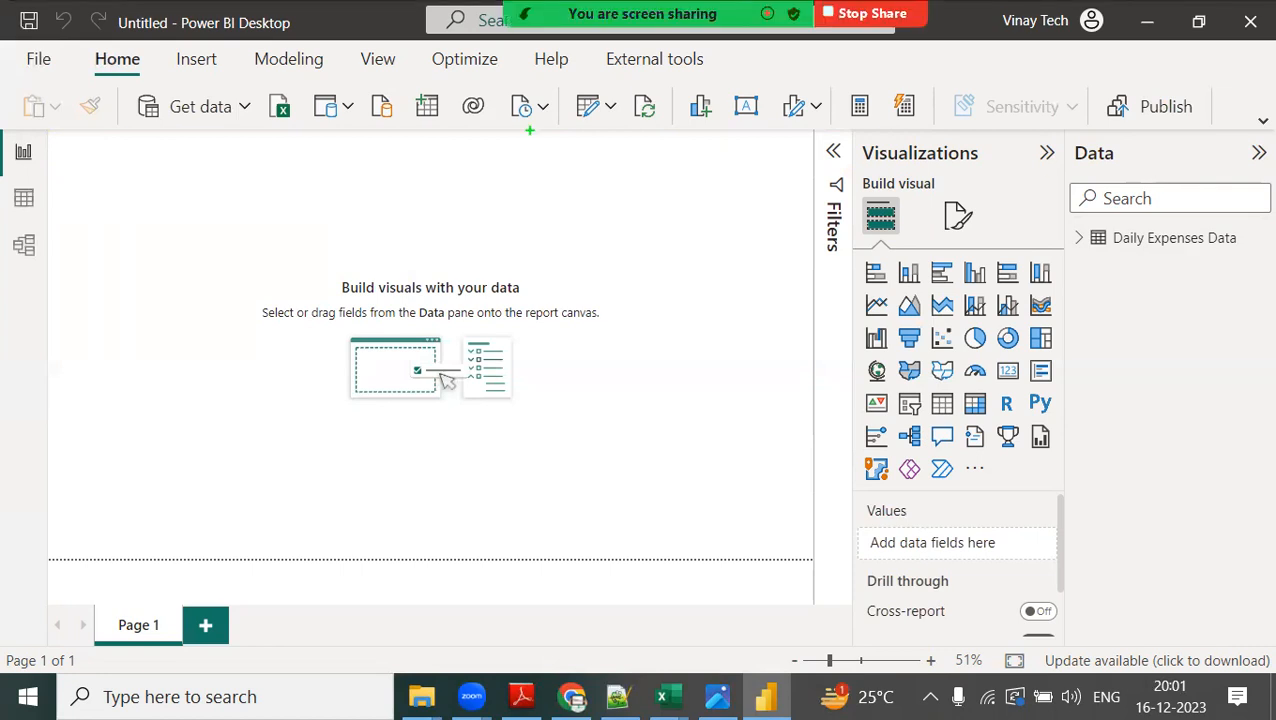
Draw a red arrow from Get data to the Data pane and circle the pane's Data heading in red.
{"action": "mouse_move", "coordinate": [230, 104]}
{"action": "left_mouse_down"}
{"action": "mouse_move", "coordinate": [1066, 252]}
{"action": "mouse_move", "coordinate": [1058, 270]}
{"action": "left_mouse_up"}
{"action": "mouse_move", "coordinate": [1140, 116]}
{"action": "left_mouse_down"}
{"action": "mouse_move", "coordinate": [1052, 178]}
{"action": "mouse_move", "coordinate": [1146, 124]}
{"action": "left_mouse_up"}
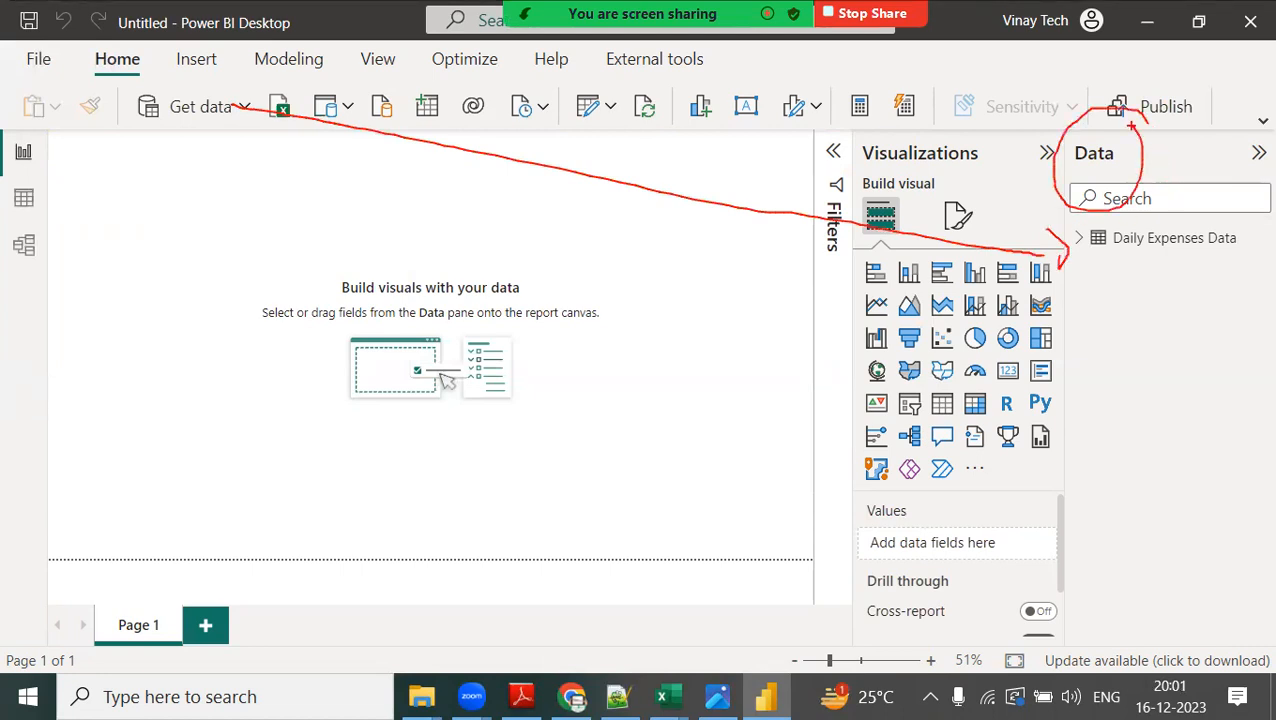
Show the Daily Expenses Data table in Table view, circle that view's icon in red, add arrows linking it to the Data pane, and clear the marks.
{"action": "key", "text": "Escape"}
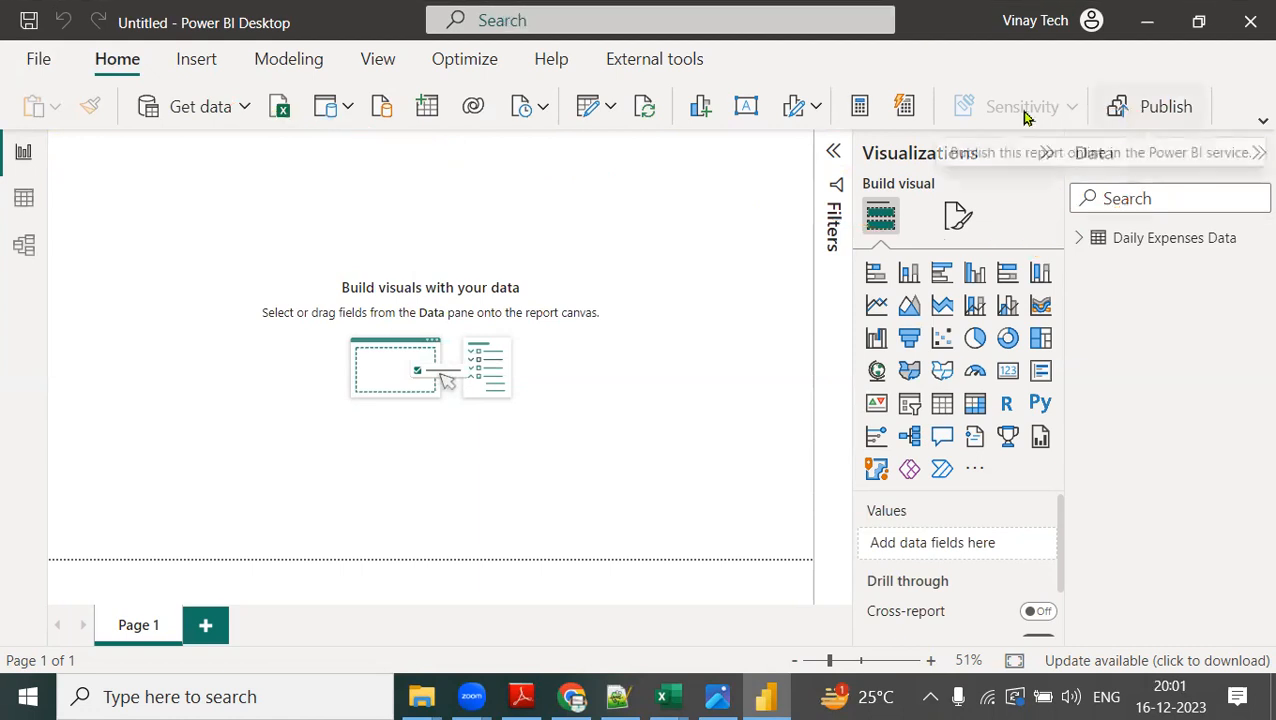
{"action": "left_click", "coordinate": [22, 200]}
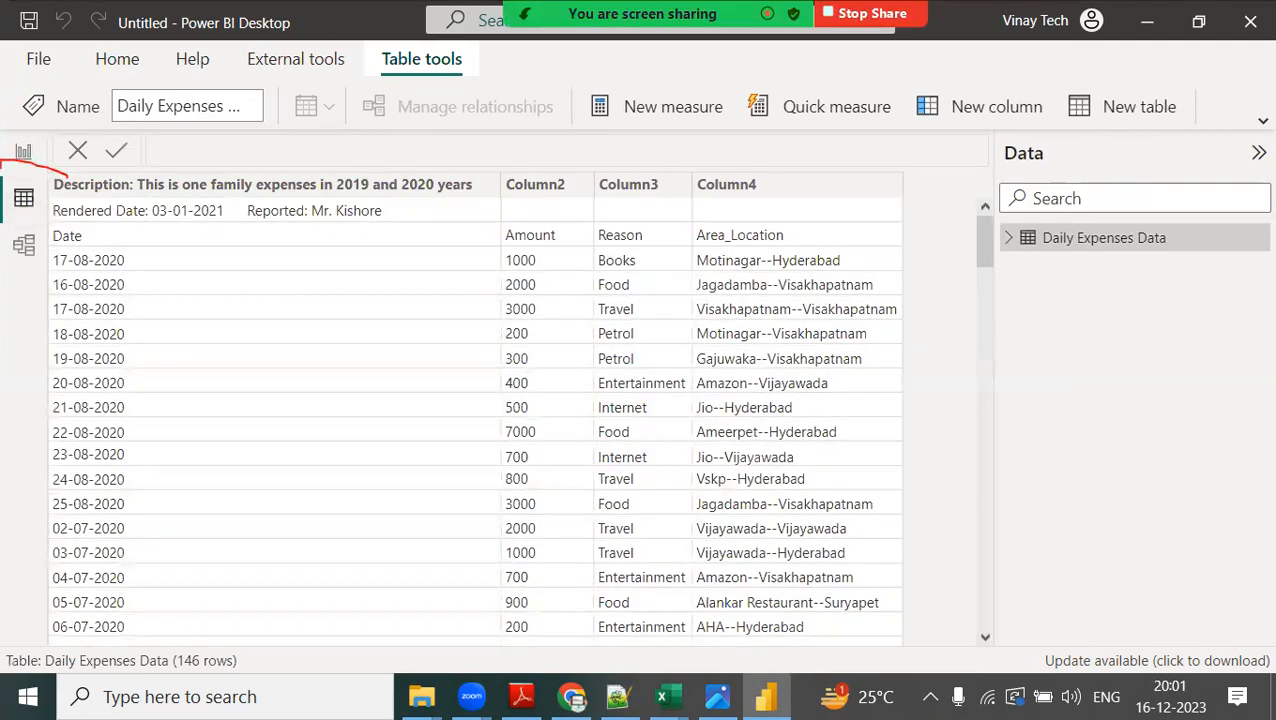
{"action": "mouse_move", "coordinate": [3, 220]}
{"action": "left_mouse_down"}
{"action": "mouse_move", "coordinate": [62, 218]}
{"action": "mouse_move", "coordinate": [60, 172]}
{"action": "left_mouse_up"}
{"action": "mouse_move", "coordinate": [128, 66]}
{"action": "left_mouse_down"}
{"action": "mouse_move", "coordinate": [254, 112]}
{"action": "mouse_move", "coordinate": [972, 256]}
{"action": "mouse_move", "coordinate": [958, 276]}
{"action": "left_mouse_up"}
{"action": "mouse_move", "coordinate": [1081, 241]}
{"action": "left_mouse_down"}
{"action": "mouse_move", "coordinate": [1080, 258]}
{"action": "mouse_move", "coordinate": [42, 197]}
{"action": "mouse_move", "coordinate": [50, 170]}
{"action": "left_mouse_up"}
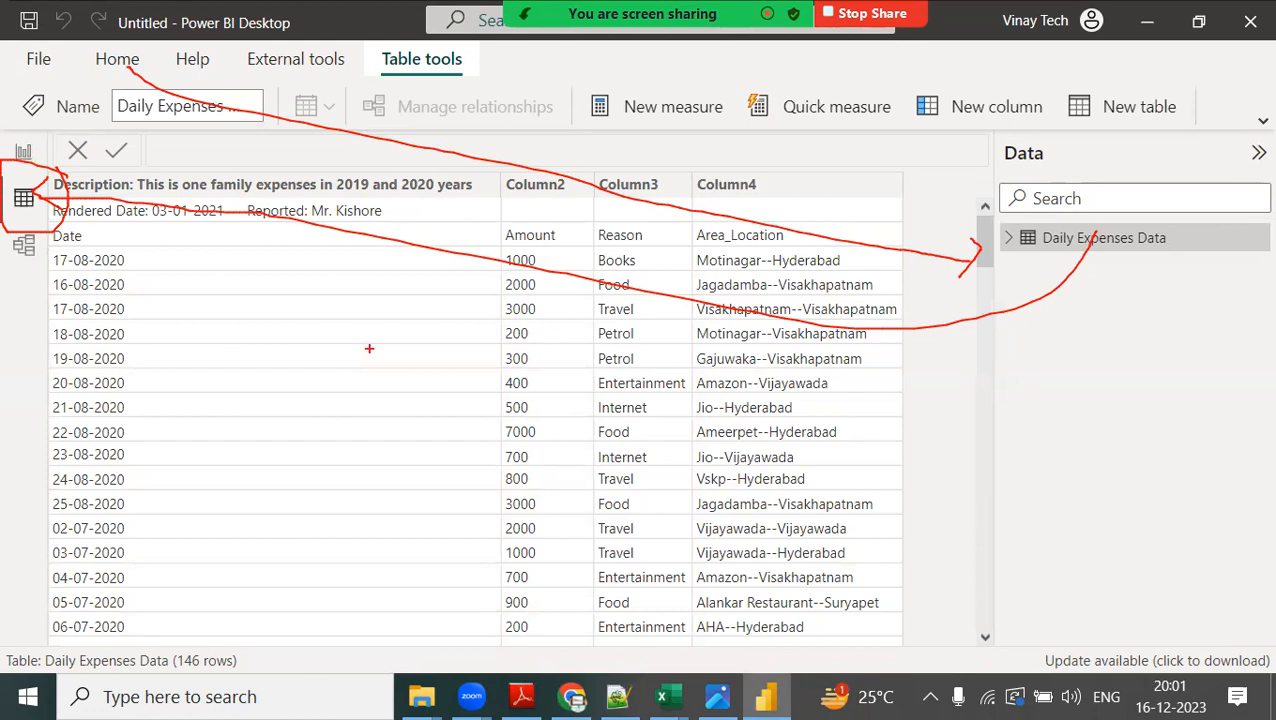
{"action": "key", "text": "Escape"}
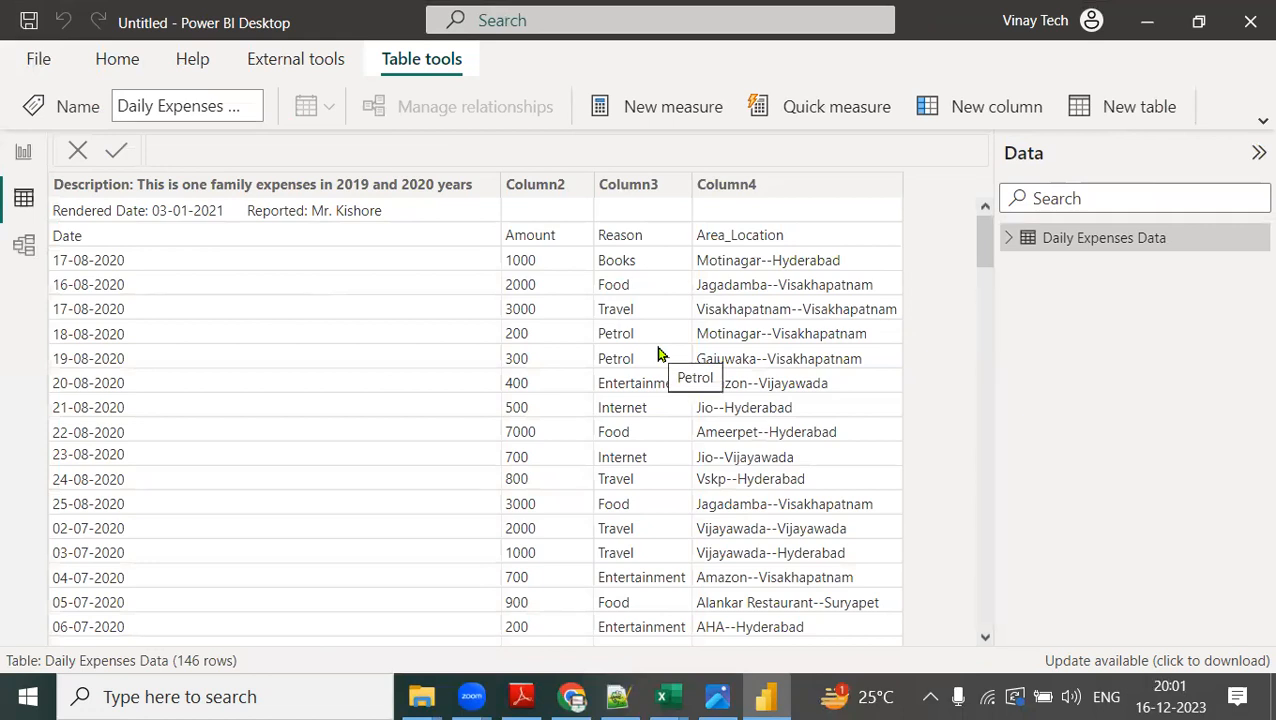
Draw a red arrow from the Date row up to the header row, cross out the description text, and circle and underline the Report view icon.
{"action": "key", "text": "ctrl+2"}
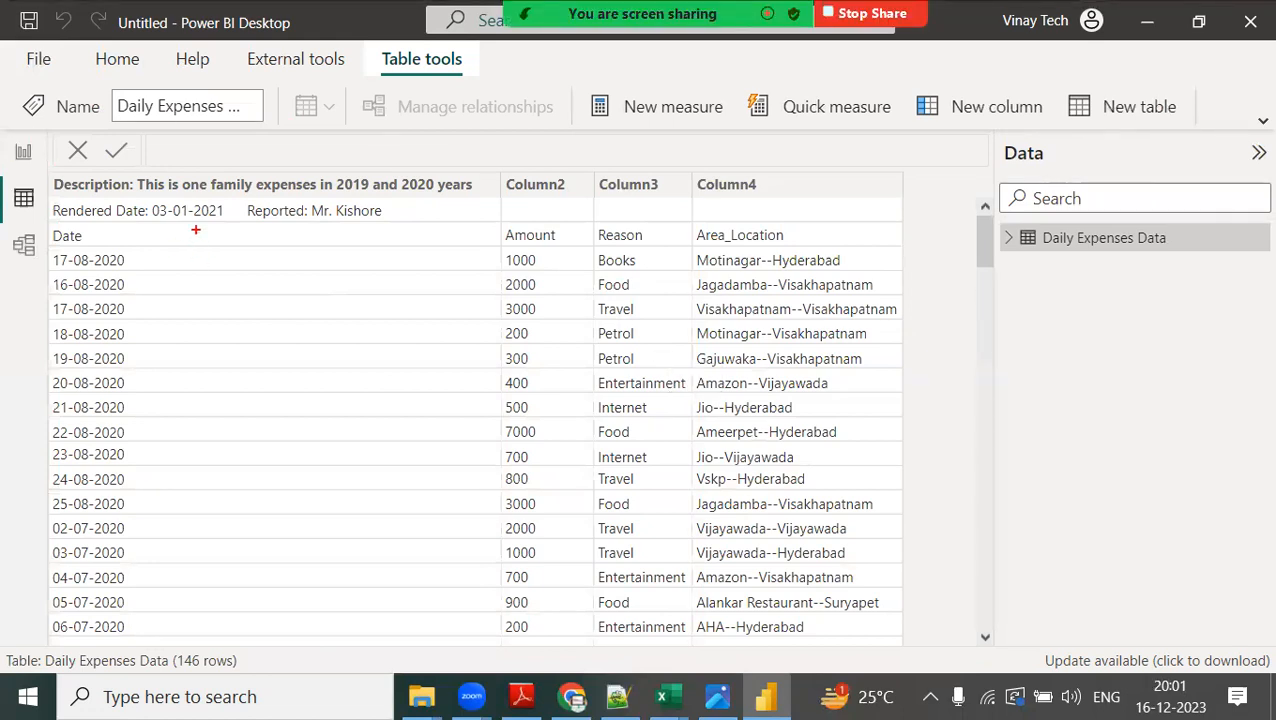
{"action": "left_click_drag", "start_coordinate": [74, 241], "coordinate": [13, 208]}
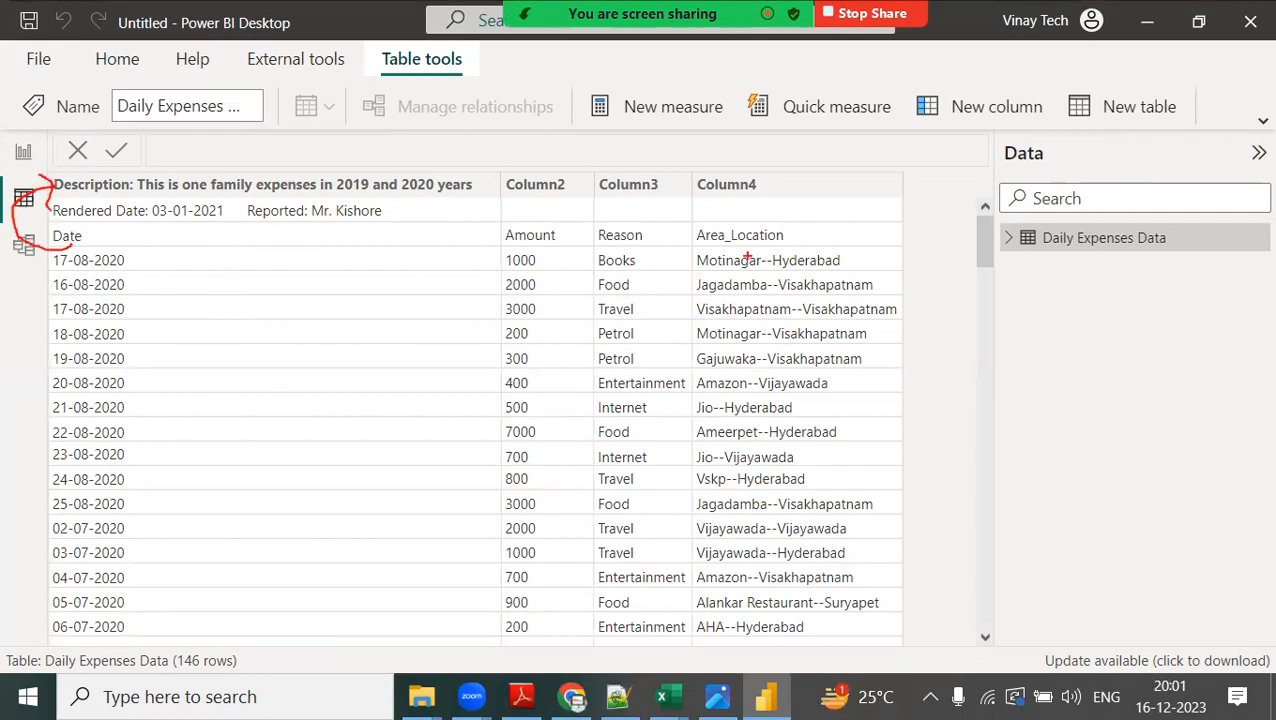
{"action": "left_click_drag", "start_coordinate": [302, 180], "coordinate": [354, 220]}
{"action": "left_click_drag", "start_coordinate": [366, 177], "coordinate": [298, 222]}
{"action": "mouse_move", "coordinate": [15, 152]}
{"action": "left_mouse_down"}
{"action": "mouse_move", "coordinate": [22, 172]}
{"action": "mouse_move", "coordinate": [5, 150]}
{"action": "mouse_move", "coordinate": [45, 148]}
{"action": "left_mouse_up"}
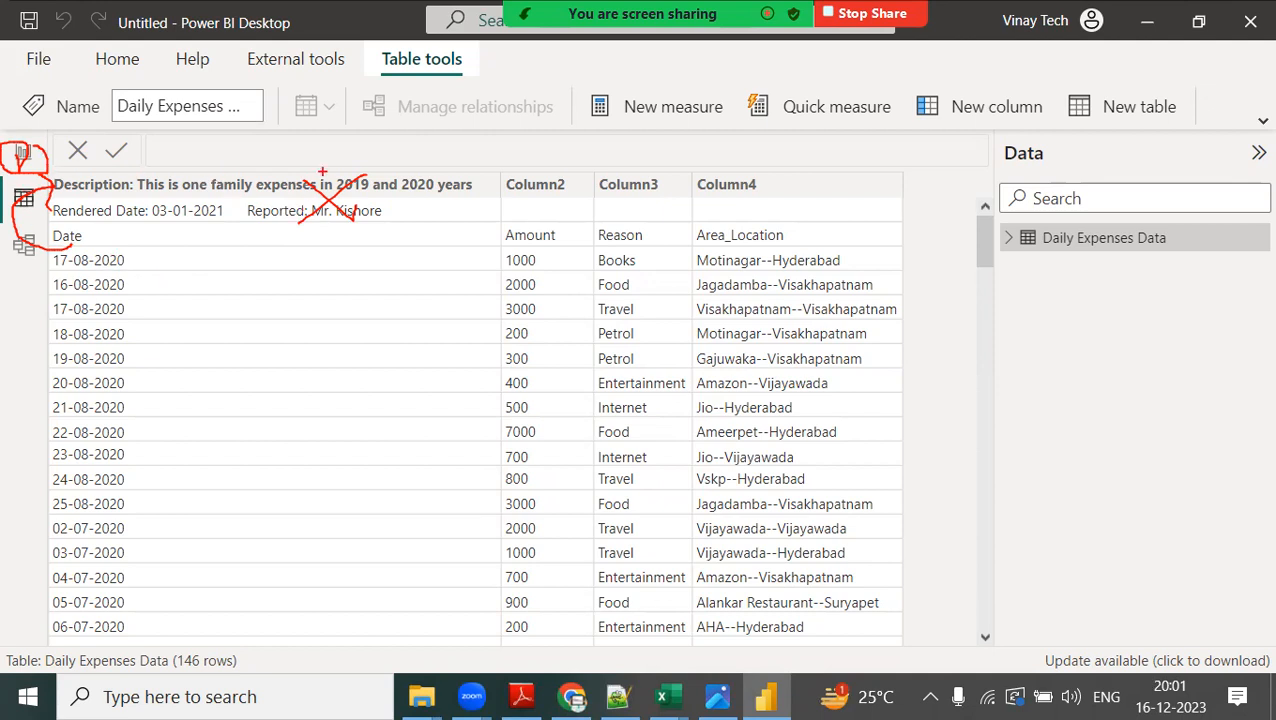
{"action": "mouse_move", "coordinate": [327, 148]}
{"action": "left_mouse_down"}
{"action": "mouse_move", "coordinate": [346, 138]}
{"action": "mouse_move", "coordinate": [340, 186]}
{"action": "mouse_move", "coordinate": [338, 136]}
{"action": "left_mouse_up"}
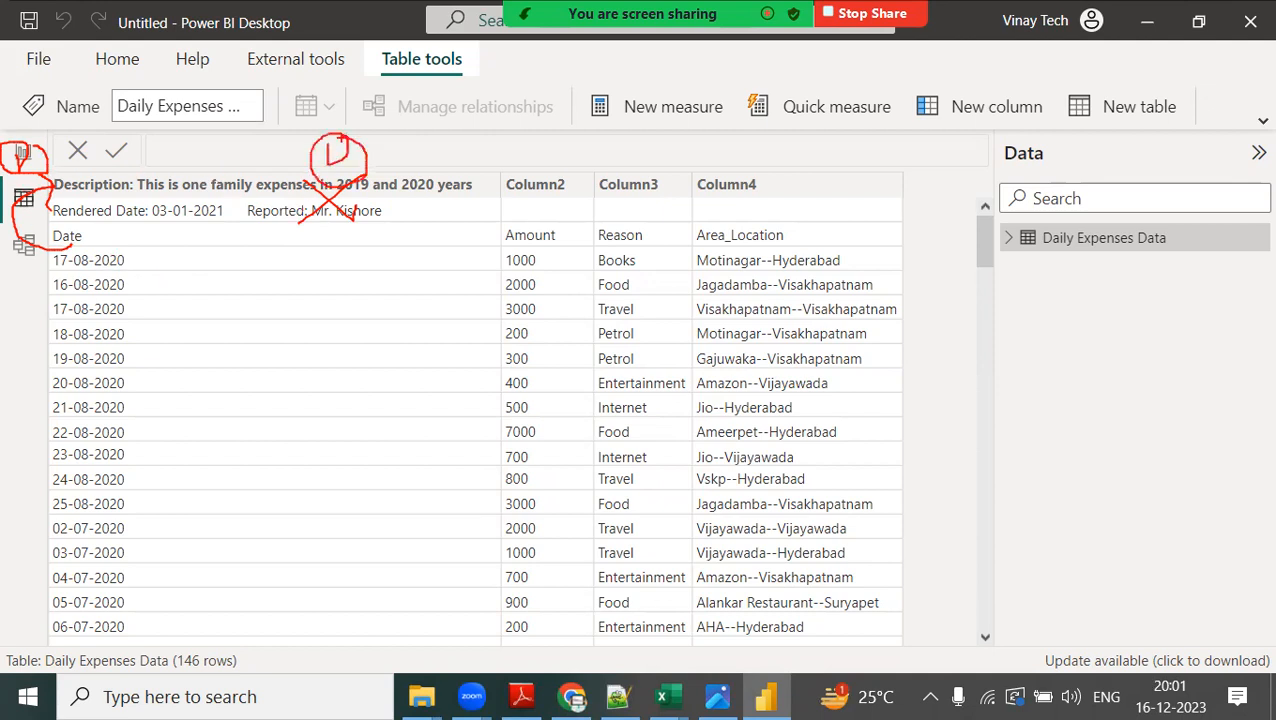
{"action": "left_click_drag", "start_coordinate": [14, 155], "coordinate": [85, 168]}
Add a red text note below the Data pane's table reading "Power BI expects column by column for better analysis".
{"action": "type", "text": "t"}
{"action": "type", "text": "Power BI"}
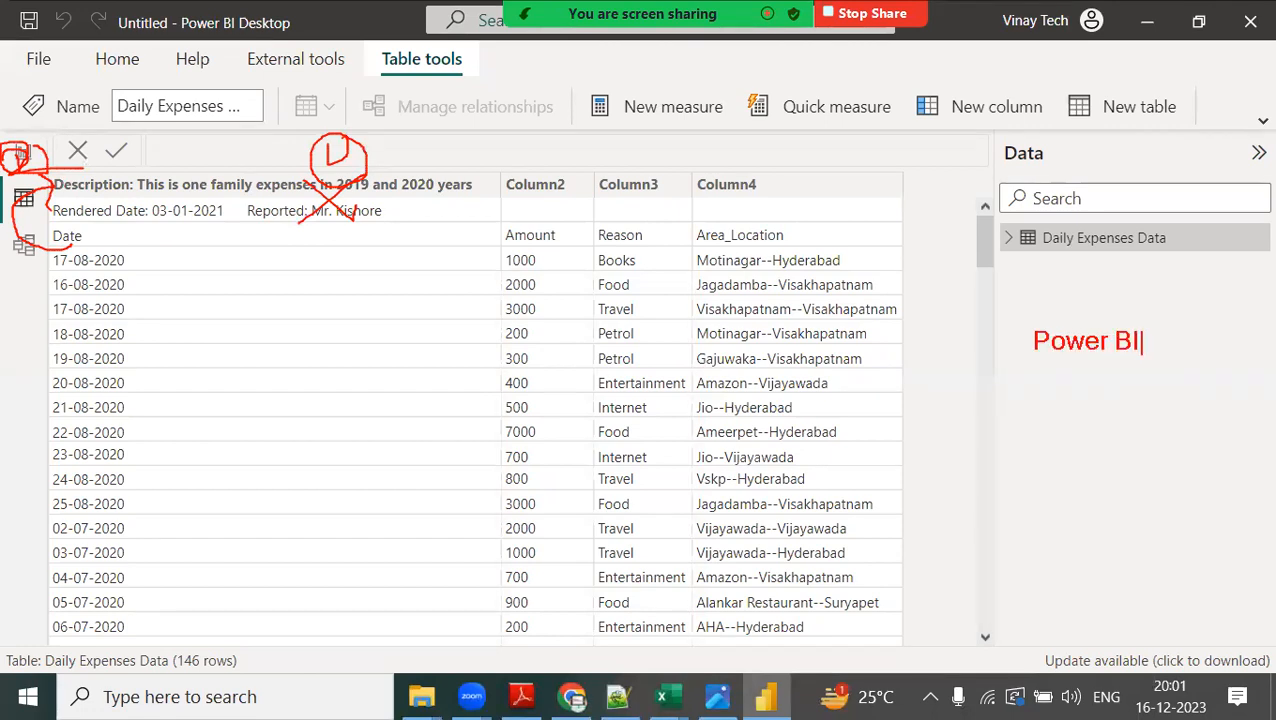
{"action": "type", "text": " expects"}
{"action": "key", "text": "Return"}
{"action": "type", "text": "column"}
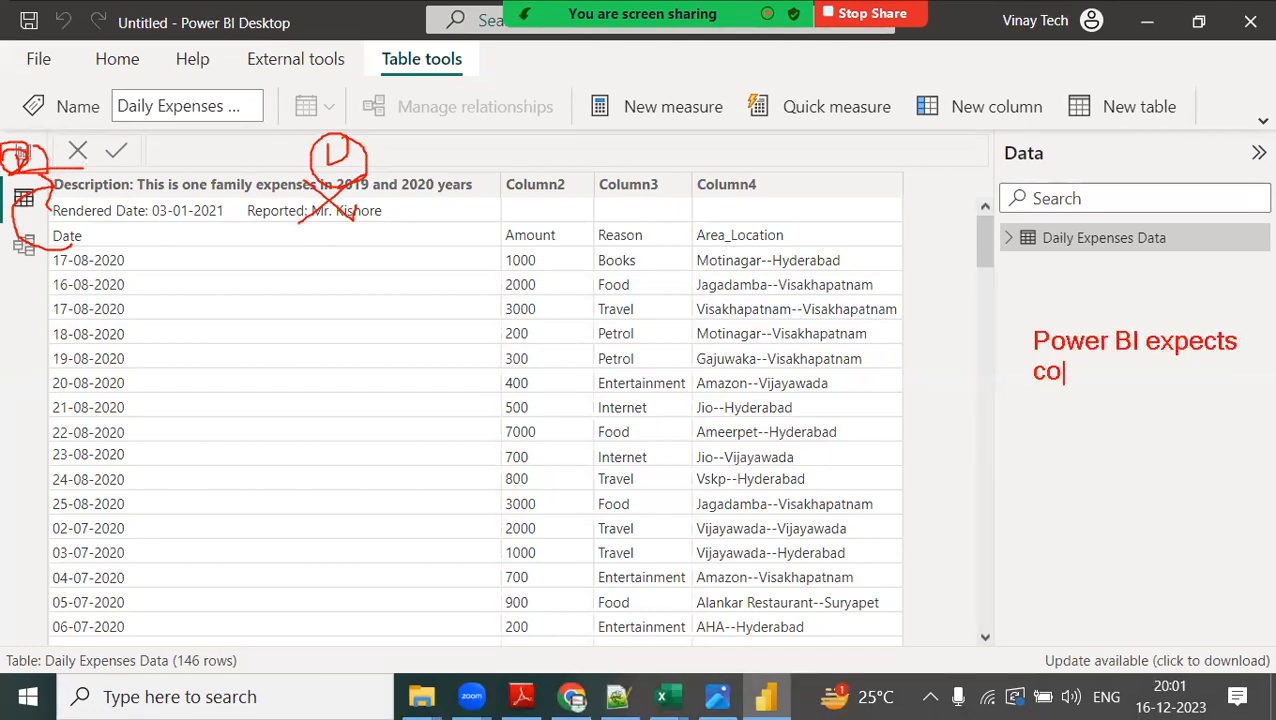
{"action": "type", "text": " by column"}
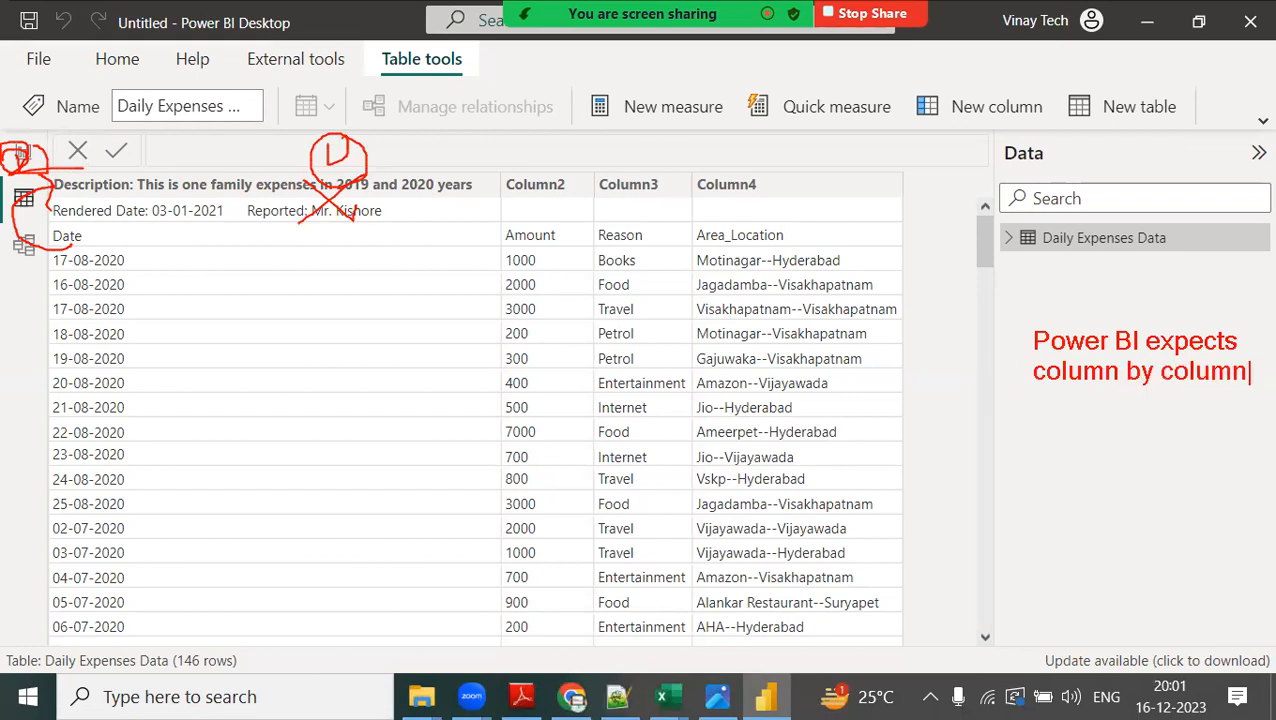
{"action": "key", "text": "Return"}
{"action": "type", "text": "for bet"}
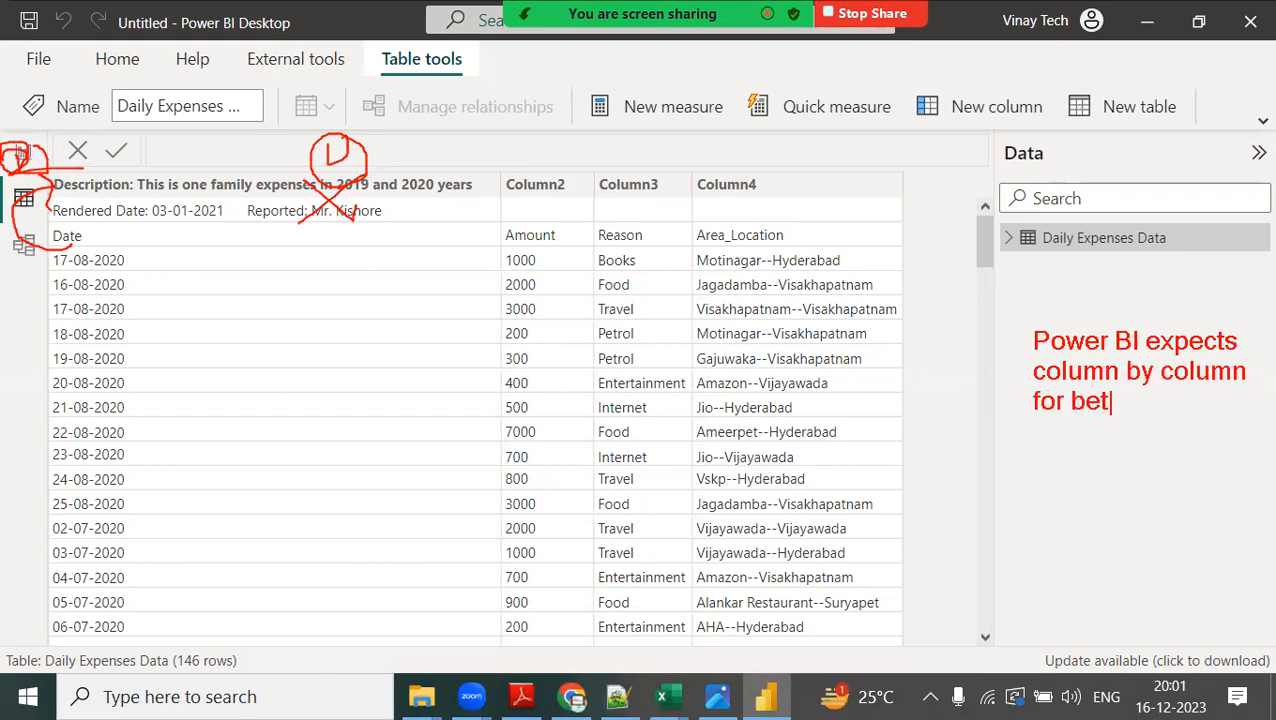
{"action": "type", "text": "ter anakys"}
{"action": "key", "text": "BackSpace"}
{"action": "key", "text": "BackSpace"}
{"action": "key", "text": "BackSpace"}
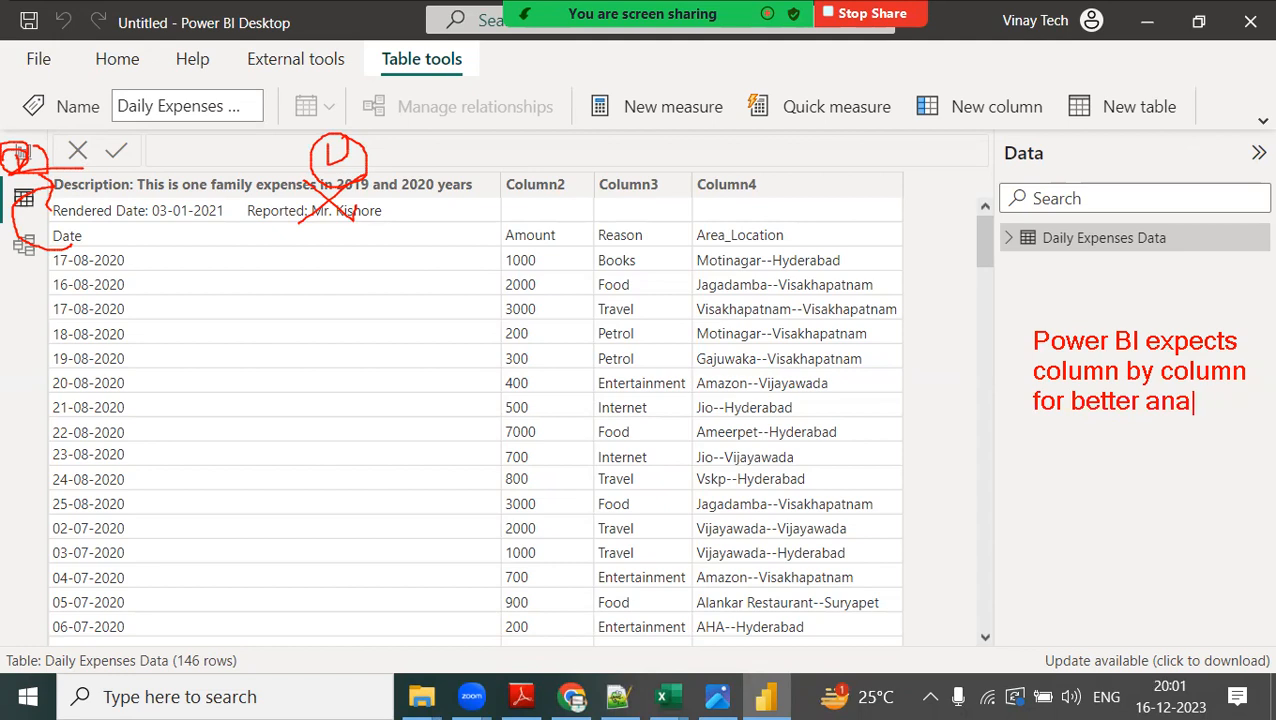
{"action": "type", "text": "lysis"}
{"action": "key", "text": "Return"}
{"action": "key", "text": "Return"}
{"action": "key", "text": "Escape"}
Start a second red note below the first with "As this is not in column by column format".
{"action": "left_click", "coordinate": [1032, 444]}
{"action": "type", "text": "As "}
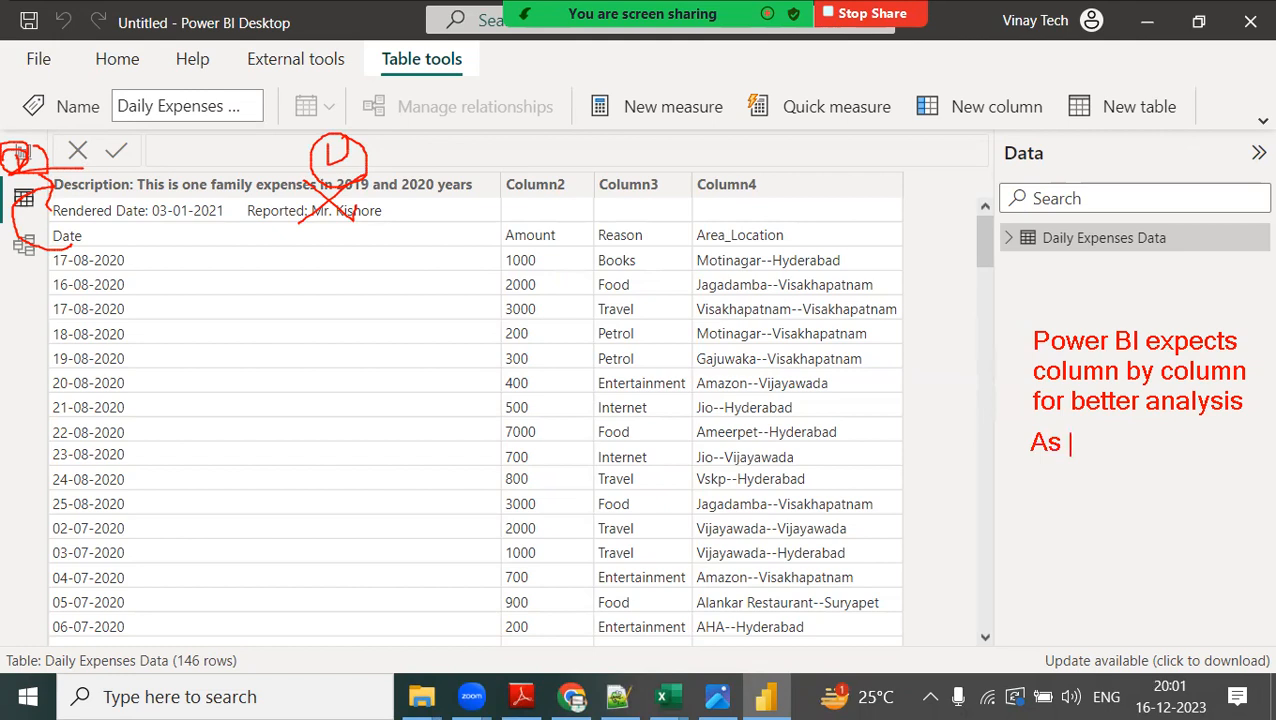
{"action": "type", "text": "this mo"}
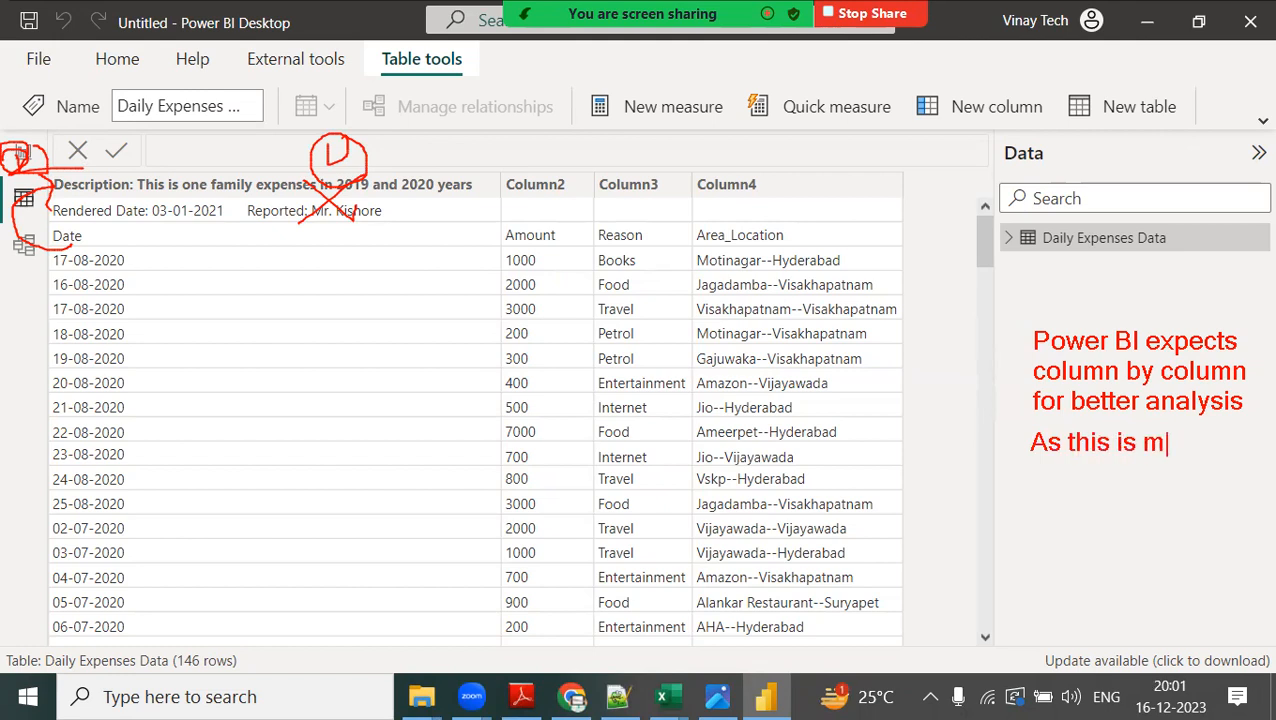
{"action": "key", "text": "BackSpace"}
{"action": "key", "text": "BackSpace"}
{"action": "type", "text": "is not in"}
{"action": "key", "text": "Return"}
{"action": "type", "text": "col"}
{"action": "key", "text": "BackSpace"}
{"action": "key", "text": "BackSpace"}
{"action": "type", "text": "olumn by c"}
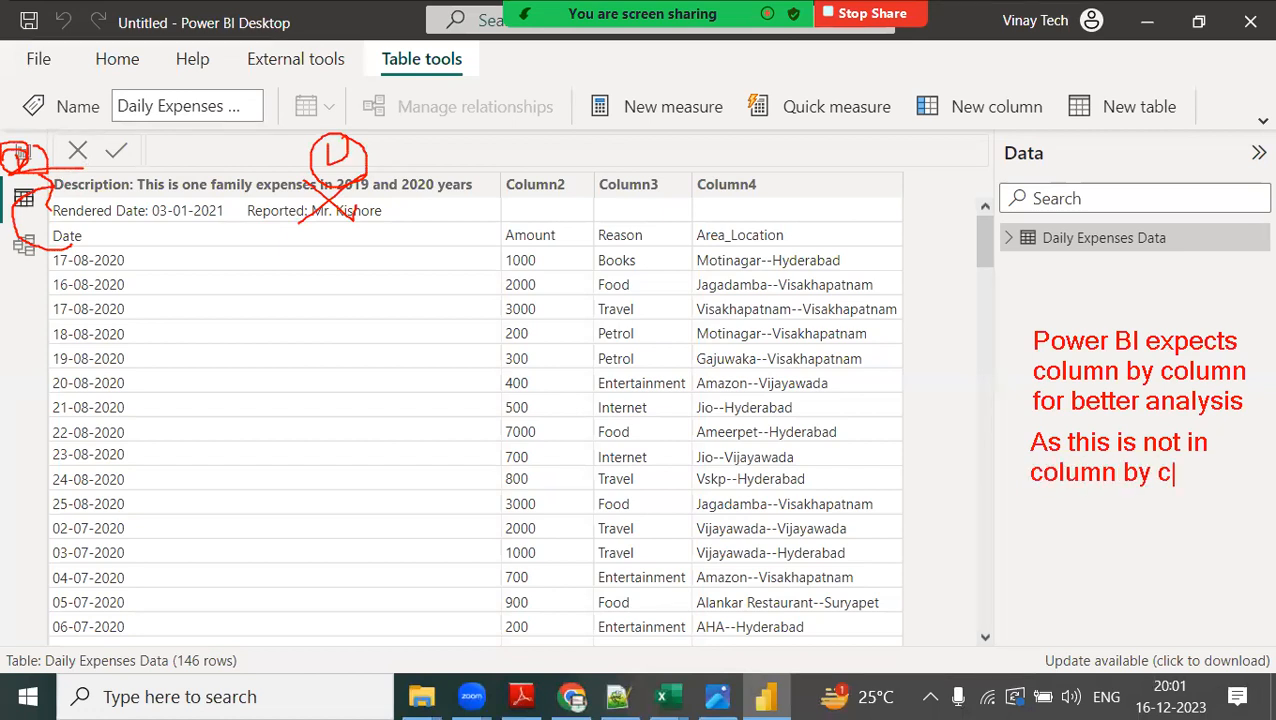
{"action": "type", "text": "olumn format we"}
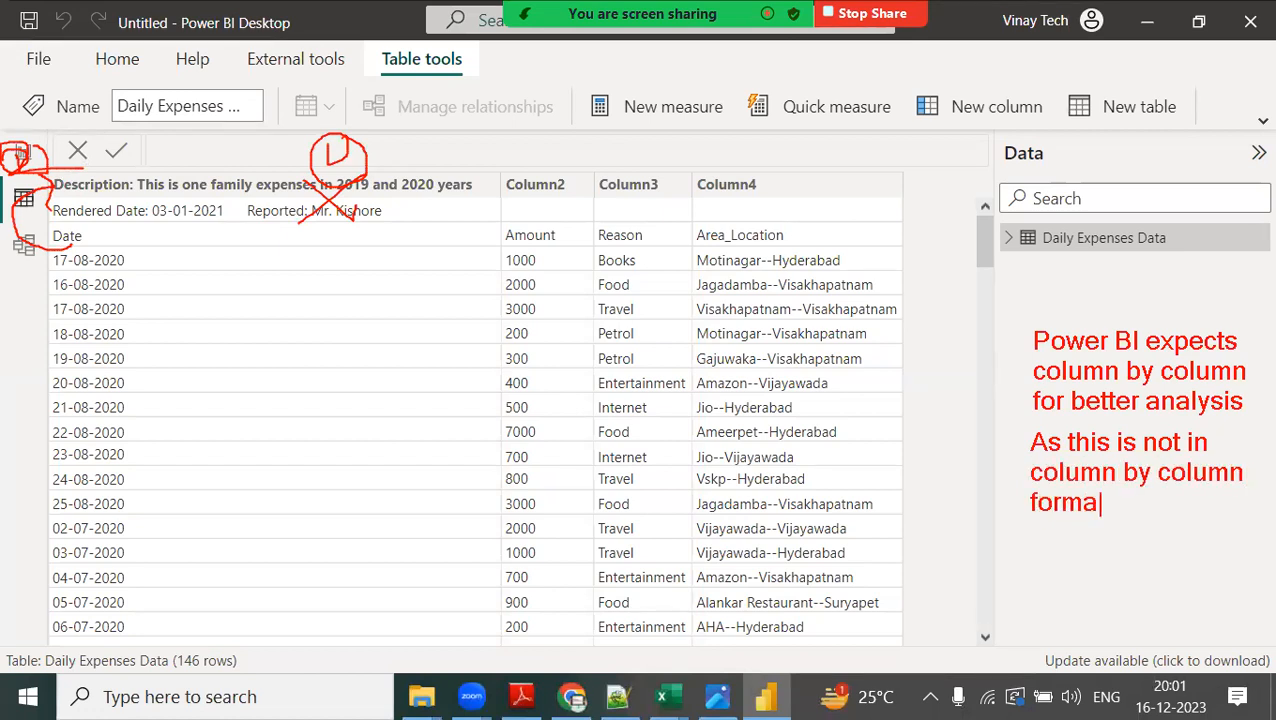
{"action": "key", "text": "BackSpace"}
{"action": "key", "text": "BackSpace"}
{"action": "key", "text": "BackSpace"}
Continue the second note with ", we need to shape it, for that we should go to Transform area[2] Power Query area".
{"action": "type", "text": ", we need to"}
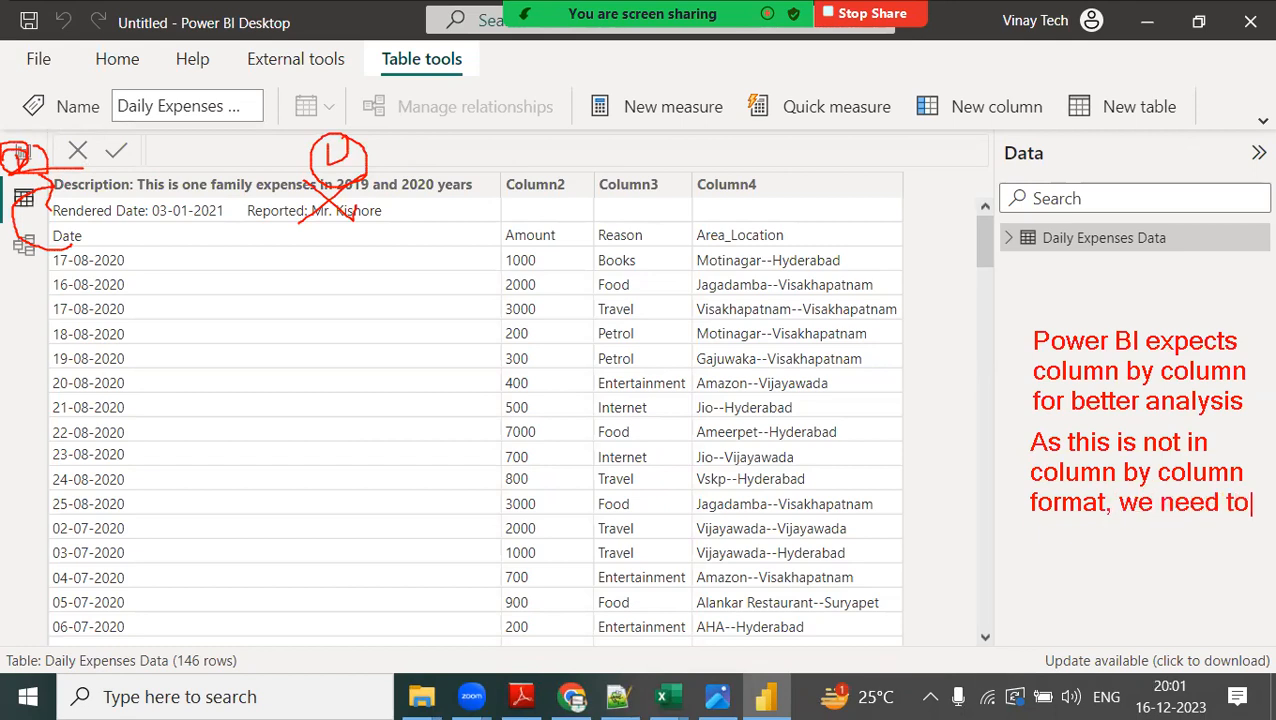
{"action": "type", "text": " shape it, for that"}
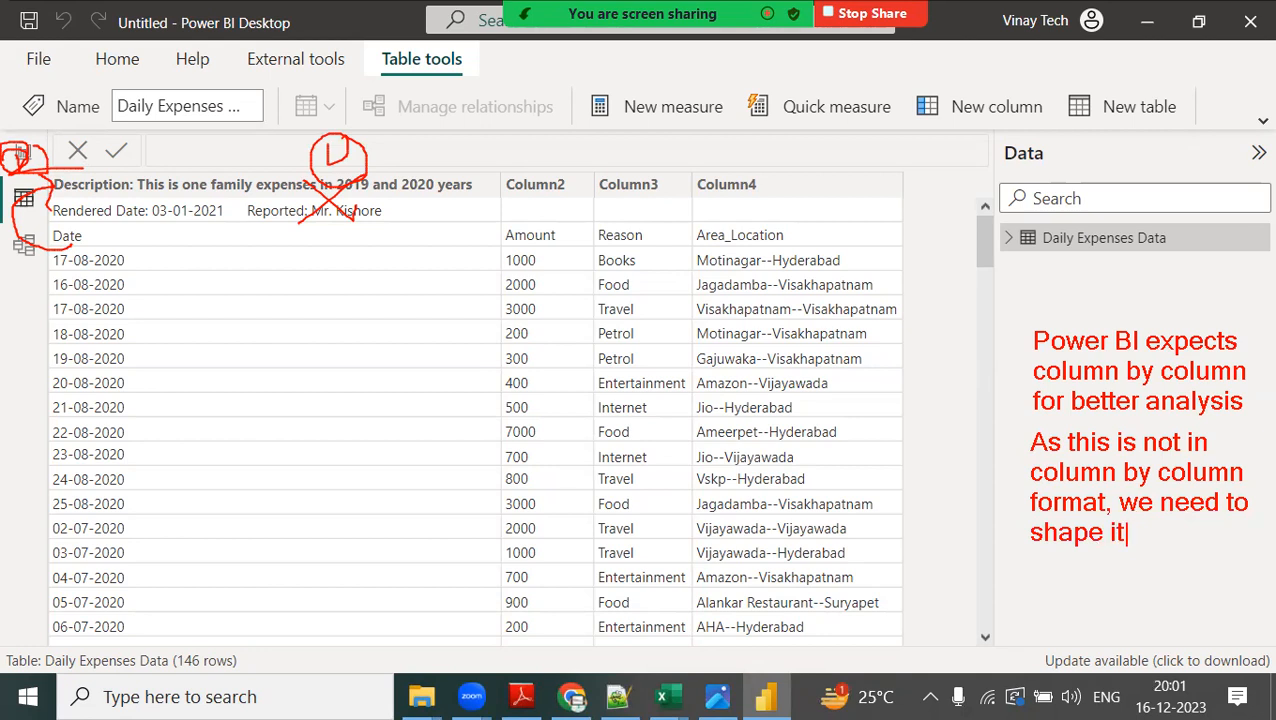
{"action": "key", "text": "Return"}
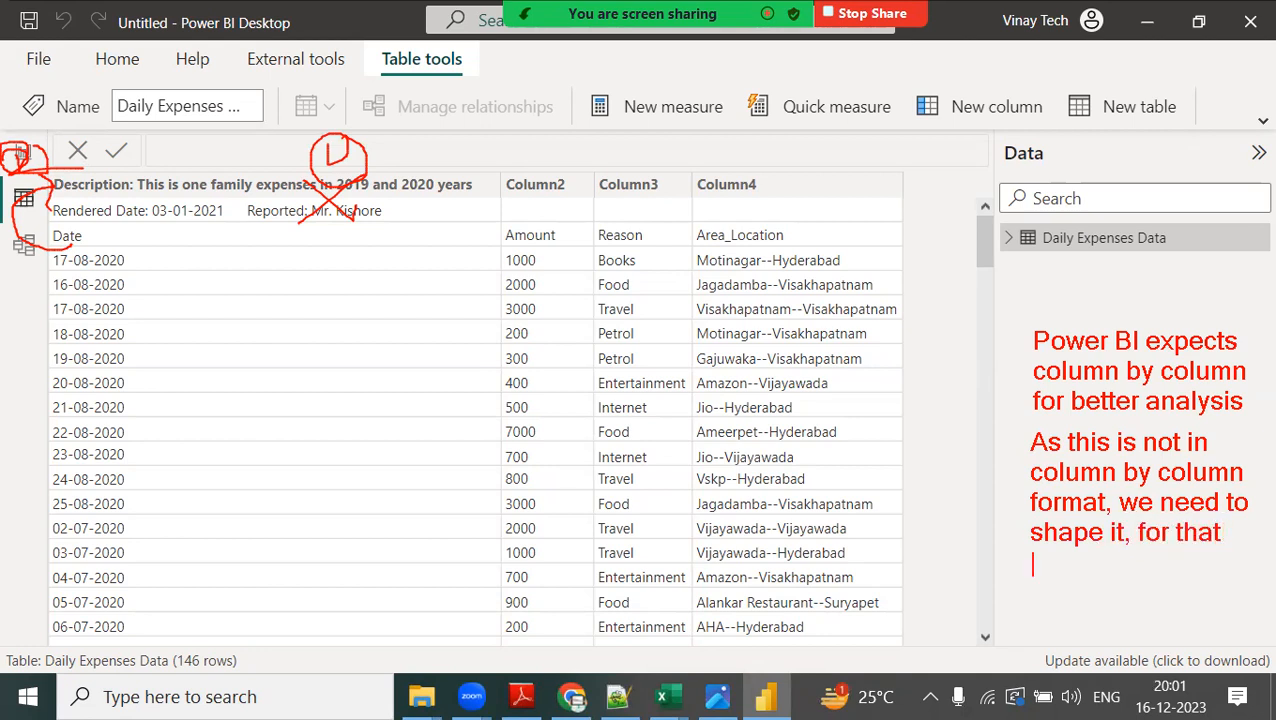
{"action": "type", "text": "we should go "}
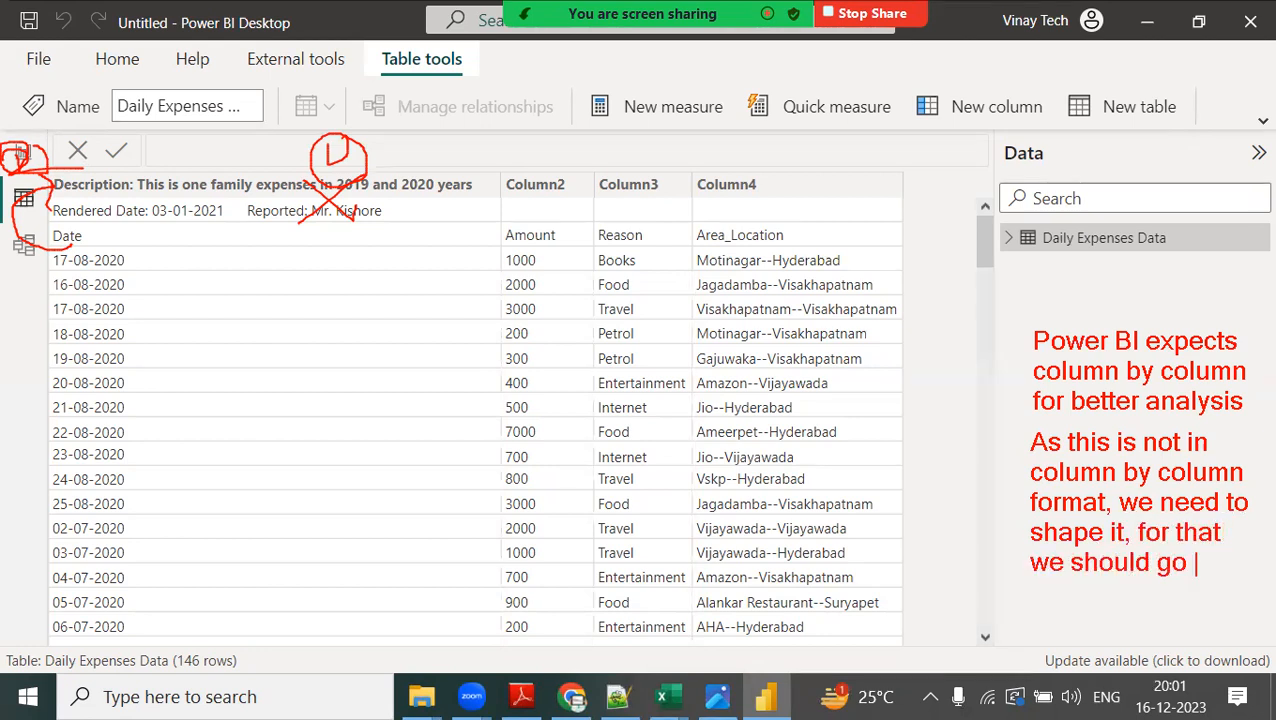
{"action": "type", "text": "to"}
{"action": "key", "text": "Return"}
{"action": "type", "text": "Transform "}
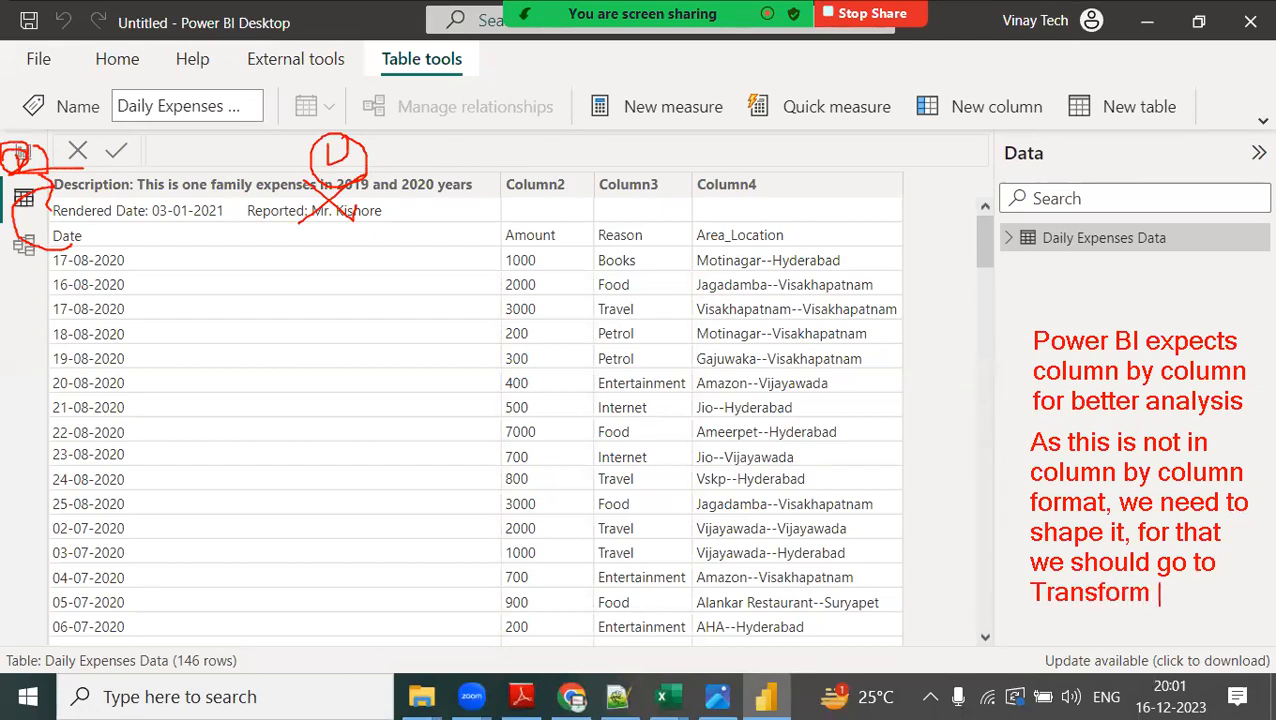
{"action": "type", "text": "area[2]"}
{"action": "key", "text": "Return"}
{"action": "type", "text": "ower"}
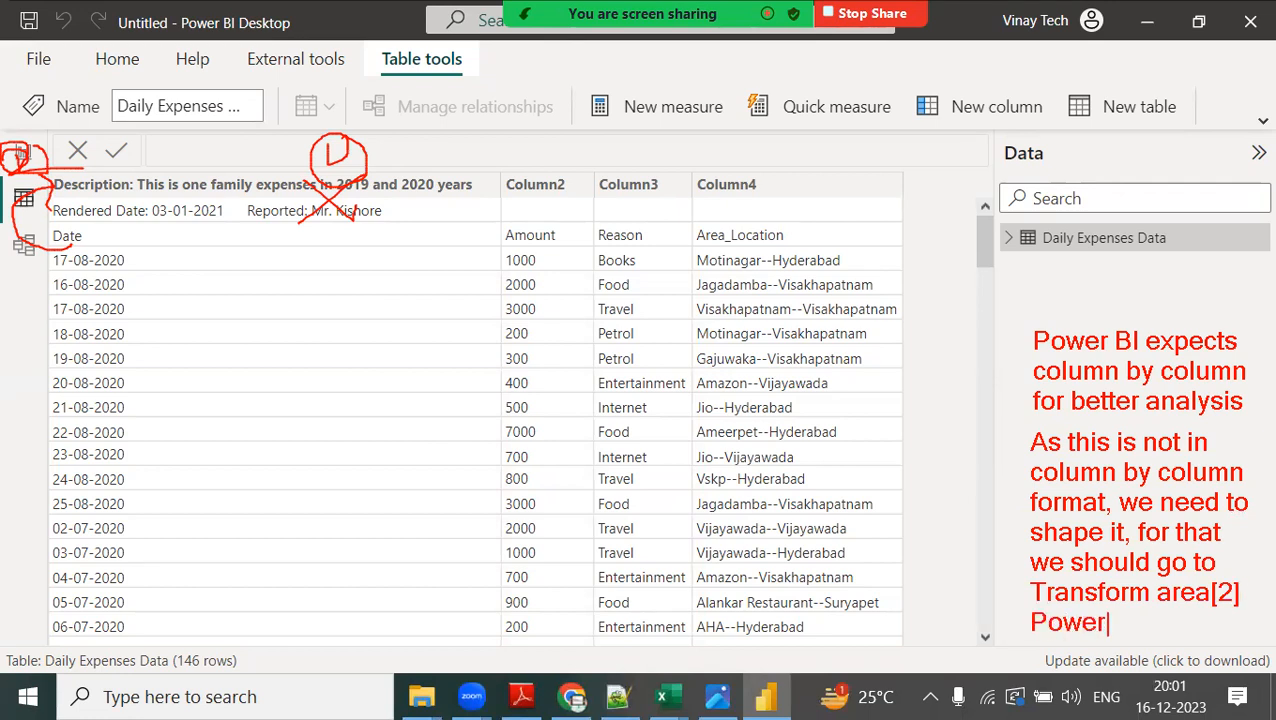
{"action": "type", "text": " Query area"}
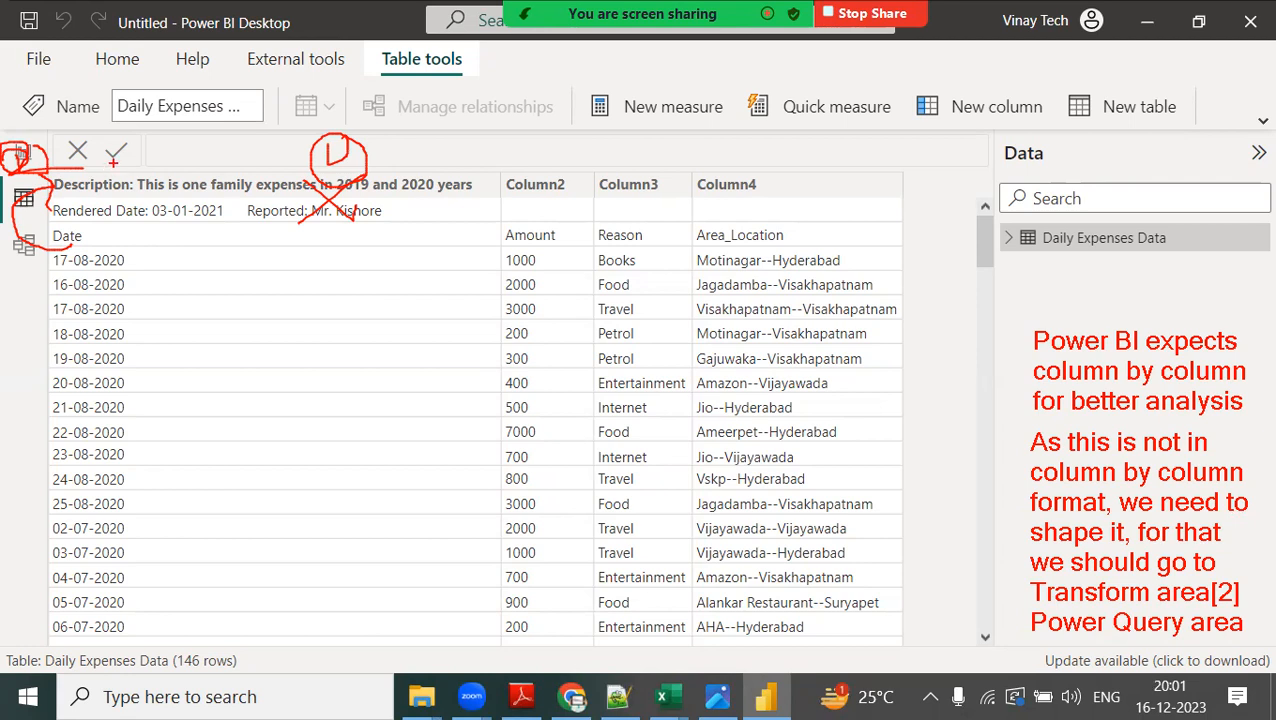
Draw red arrows down the Area_Location values and from the Column4 header, and write a circled 3 over that column's heading.
{"action": "mouse_move", "coordinate": [766, 252]}
{"action": "left_mouse_down"}
{"action": "mouse_move", "coordinate": [763, 606]}
{"action": "mouse_move", "coordinate": [791, 544]}
{"action": "left_mouse_up"}
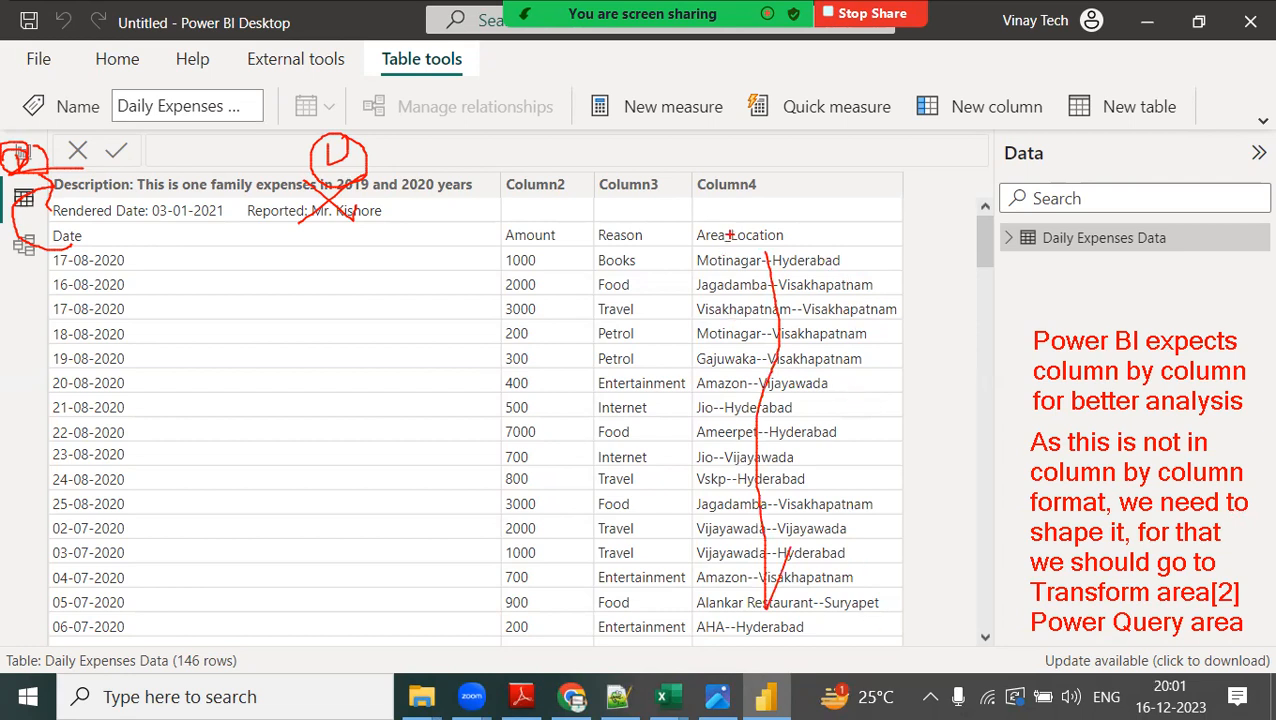
{"action": "left_click_drag", "start_coordinate": [727, 221], "coordinate": [729, 254]}
{"action": "mouse_move", "coordinate": [722, 166]}
{"action": "left_mouse_down"}
{"action": "mouse_move", "coordinate": [741, 555]}
{"action": "mouse_move", "coordinate": [765, 628]}
{"action": "left_mouse_up"}
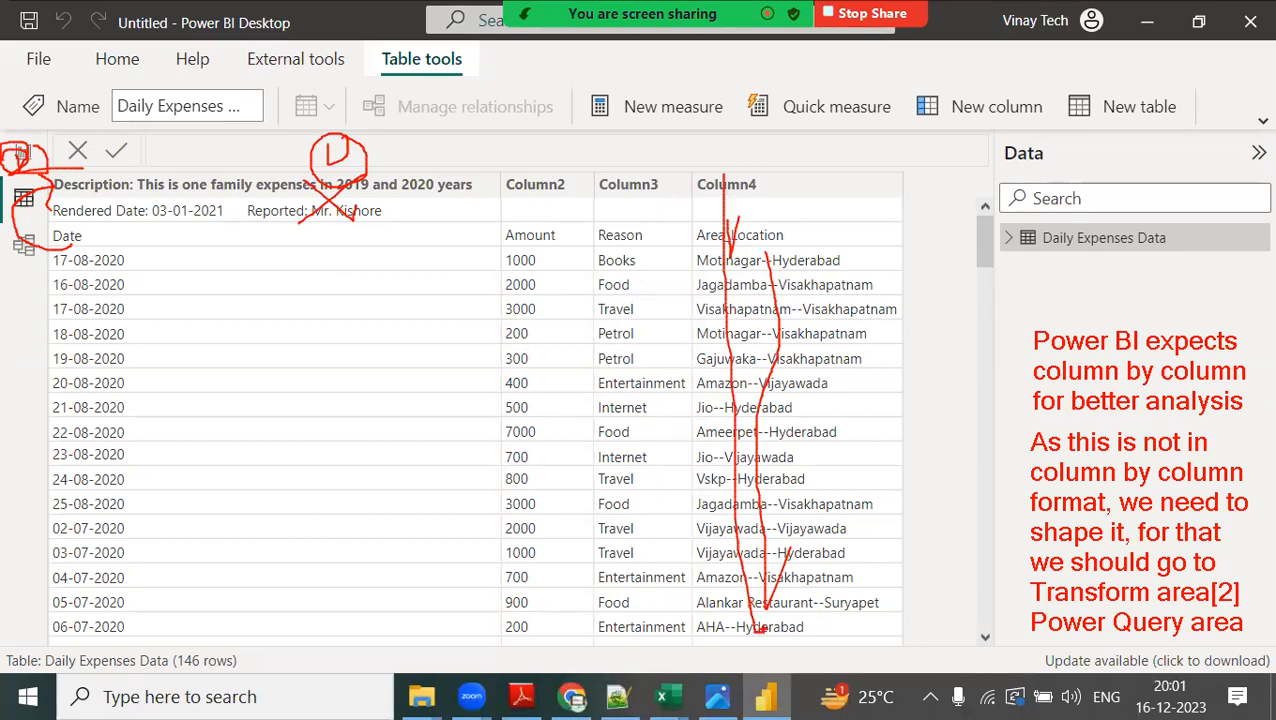
{"action": "mouse_move", "coordinate": [779, 196]}
{"action": "left_mouse_down"}
{"action": "mouse_move", "coordinate": [802, 232]}
{"action": "mouse_move", "coordinate": [760, 238]}
{"action": "mouse_move", "coordinate": [830, 262]}
{"action": "mouse_move", "coordinate": [800, 166]}
{"action": "left_mouse_up"}
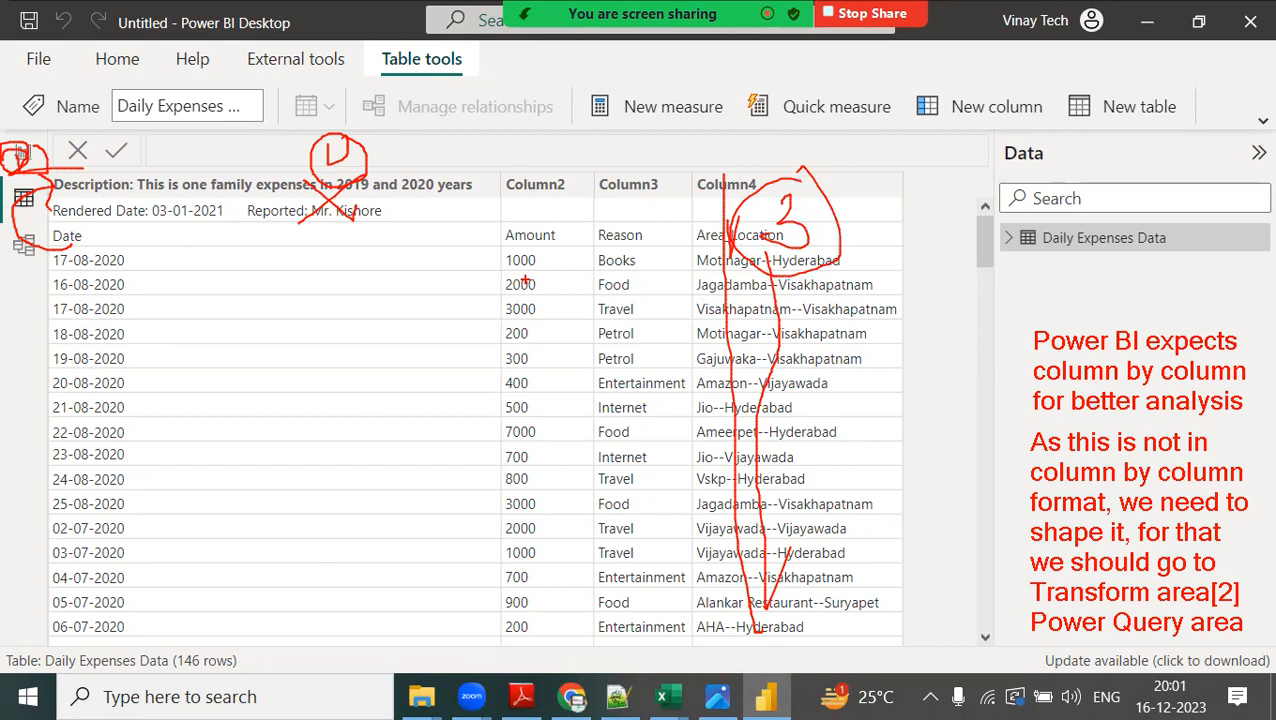
{"action": "left_click_drag", "start_coordinate": [406, 188], "coordinate": [477, 164]}
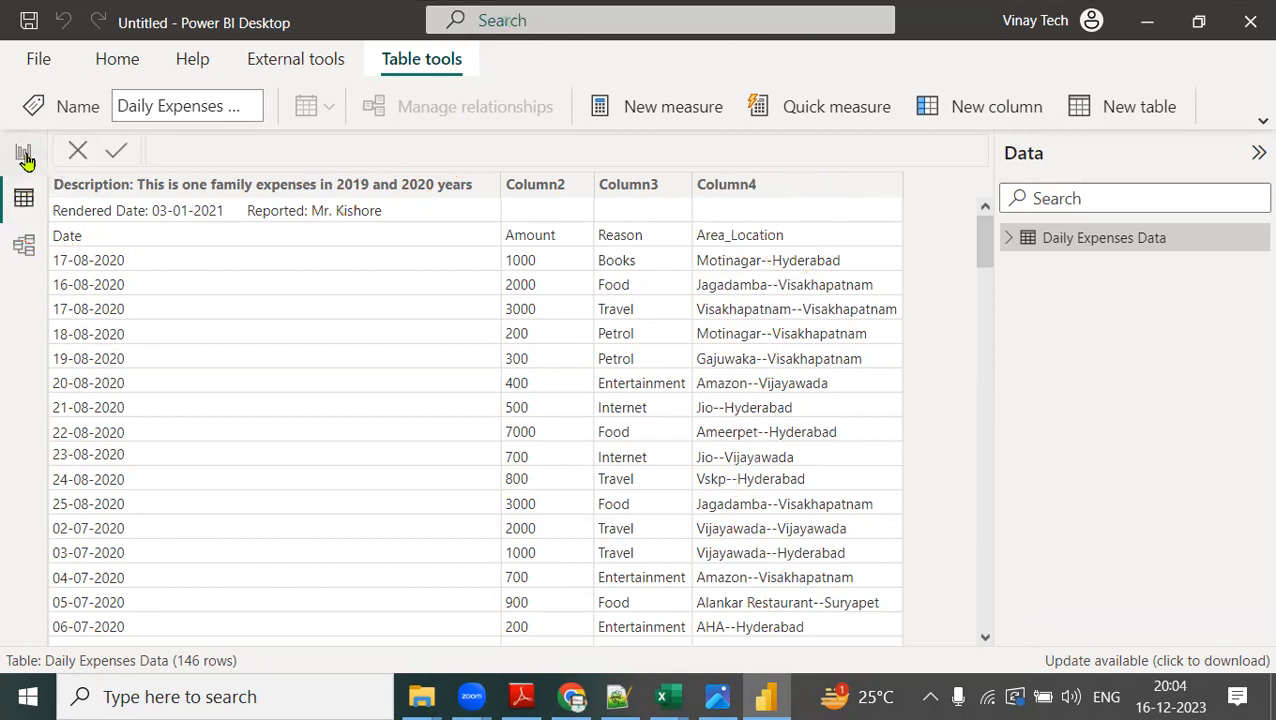
Return to Report view and open the Power Query Editor with Transform data.
{"action": "left_click", "coordinate": [24, 156]}
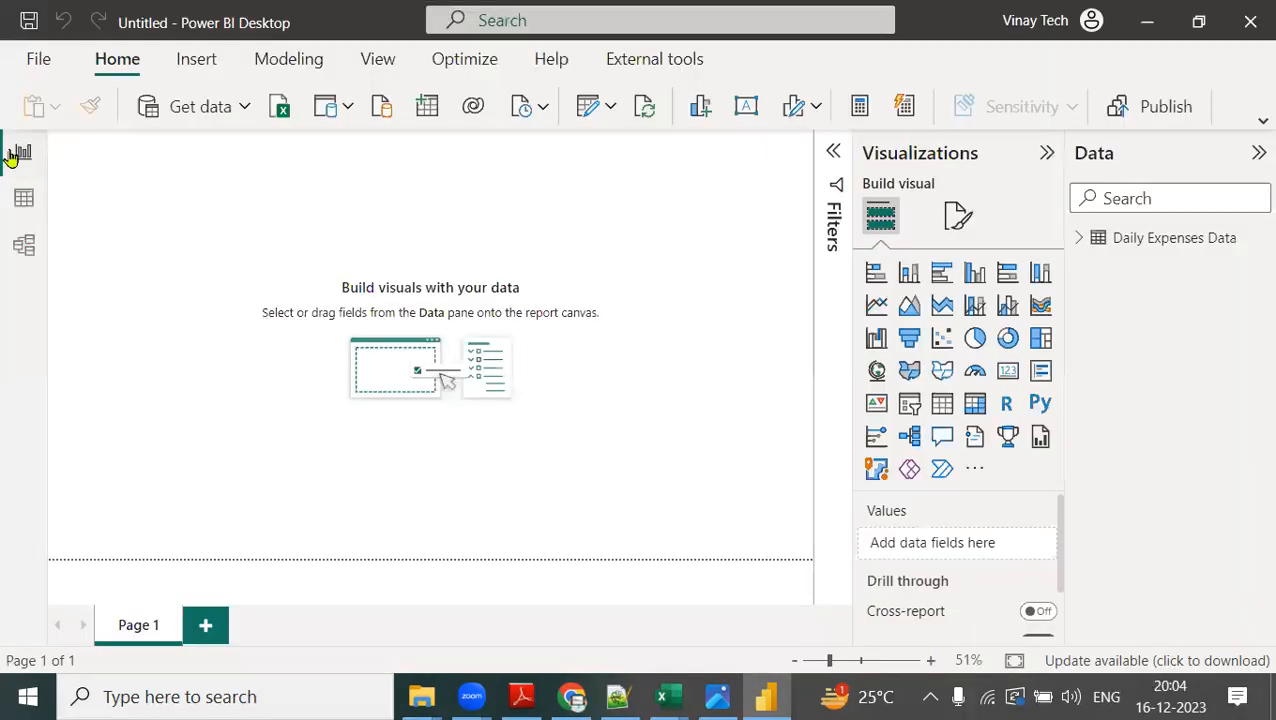
{"action": "left_click", "coordinate": [243, 109]}
{"action": "left_click", "coordinate": [471, 161]}
{"action": "left_click", "coordinate": [611, 108]}
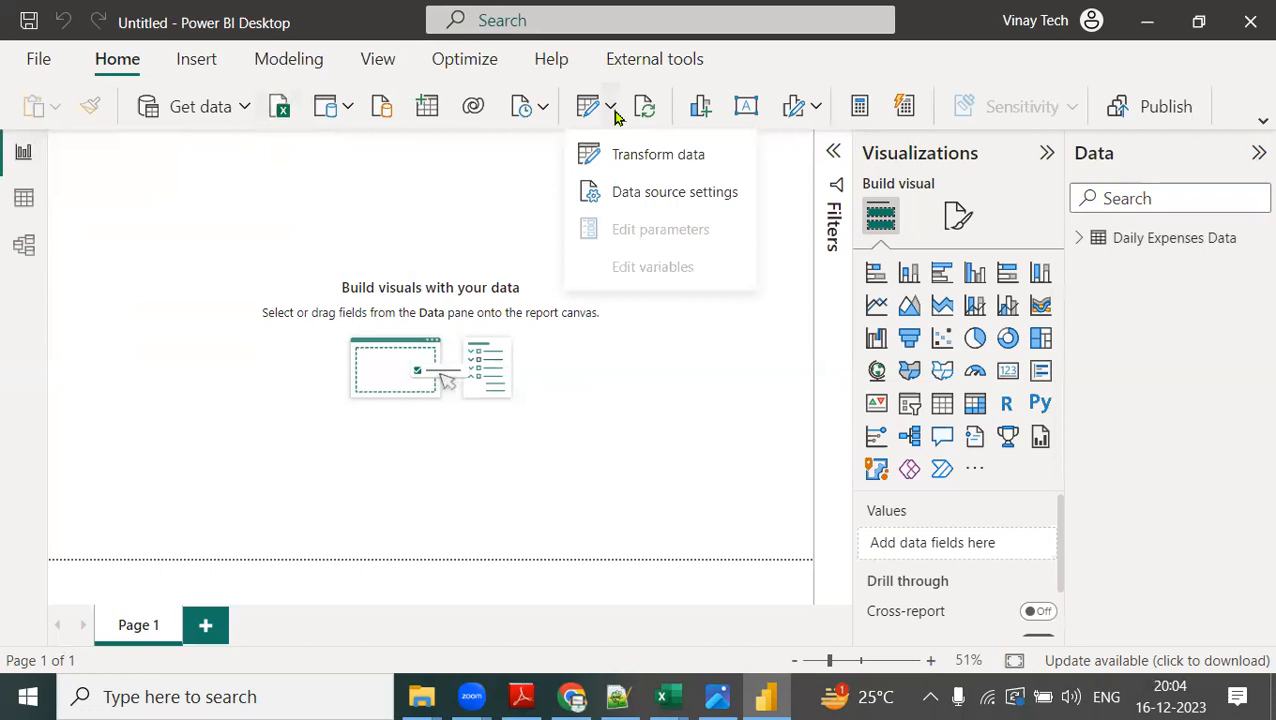
{"action": "left_click", "coordinate": [648, 172]}
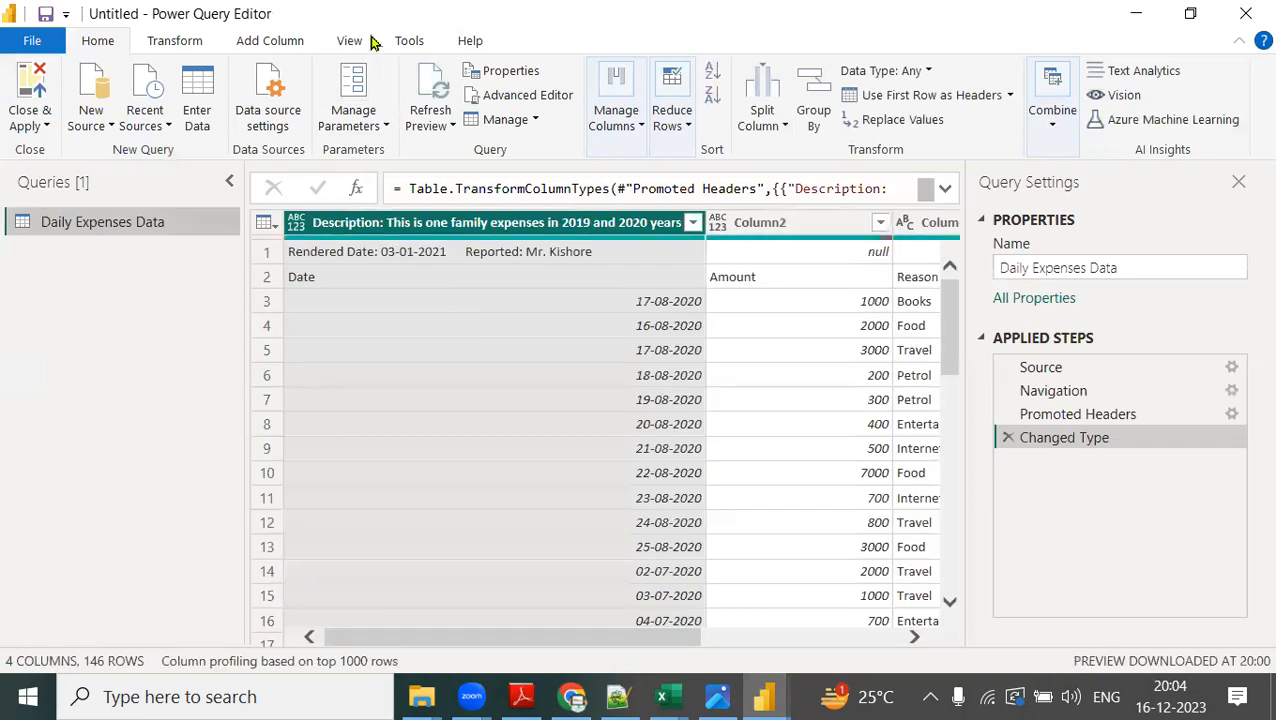
Review the Transform data options in the main window behind the editor, and the Close & Apply options in the maximized Power Query Editor.
{"action": "left_click_drag", "start_coordinate": [420, 18], "coordinate": [608, 193]}
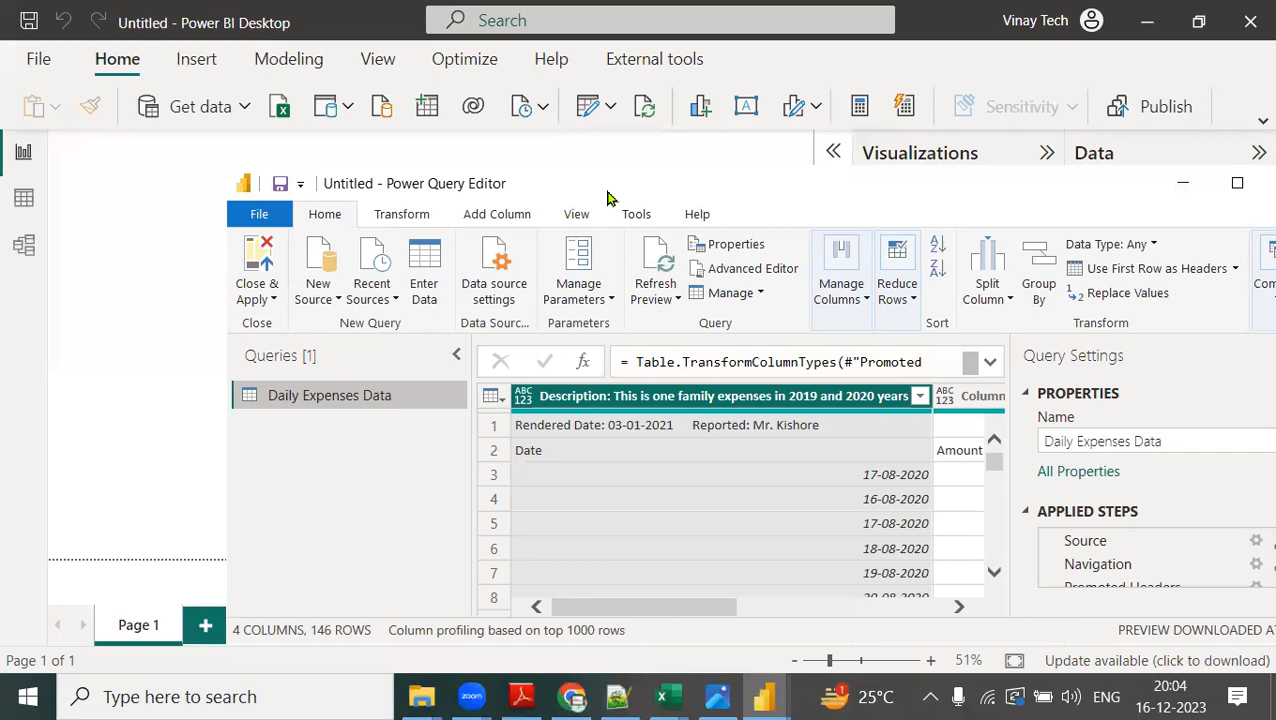
{"action": "left_click", "coordinate": [612, 112]}
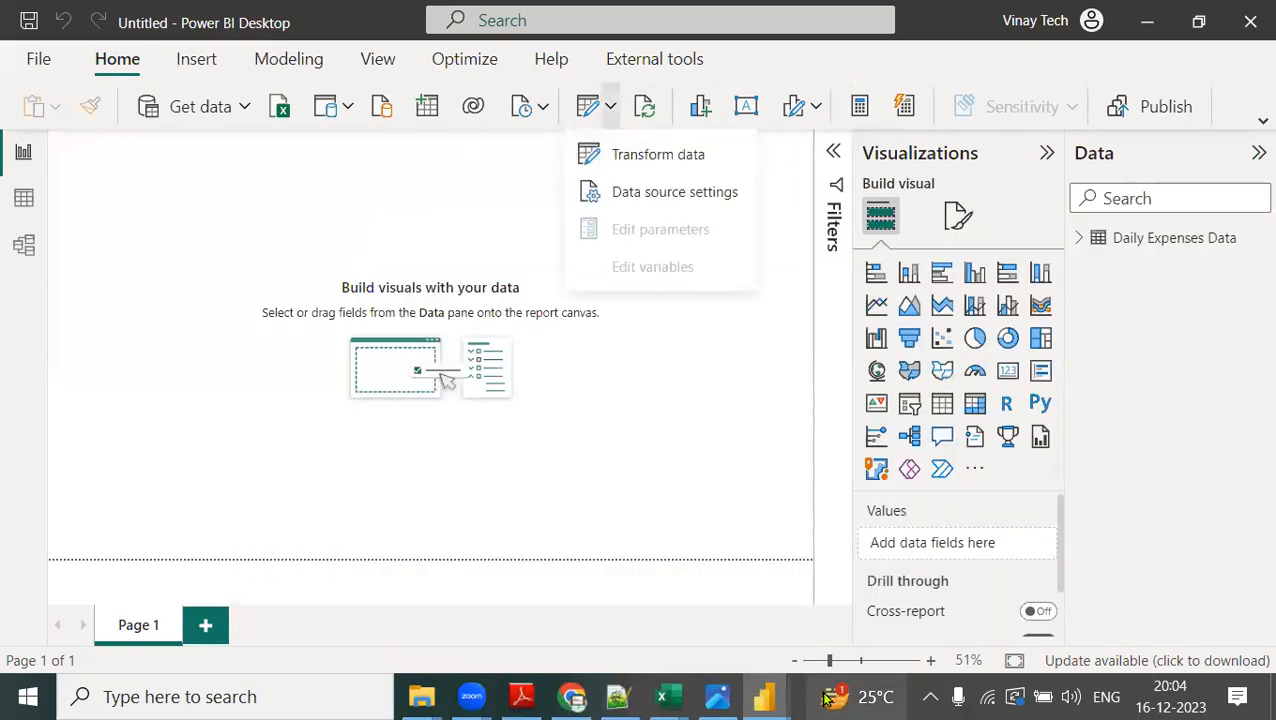
{"action": "mouse_move", "coordinate": [763, 697]}
{"action": "left_click", "coordinate": [905, 590]}
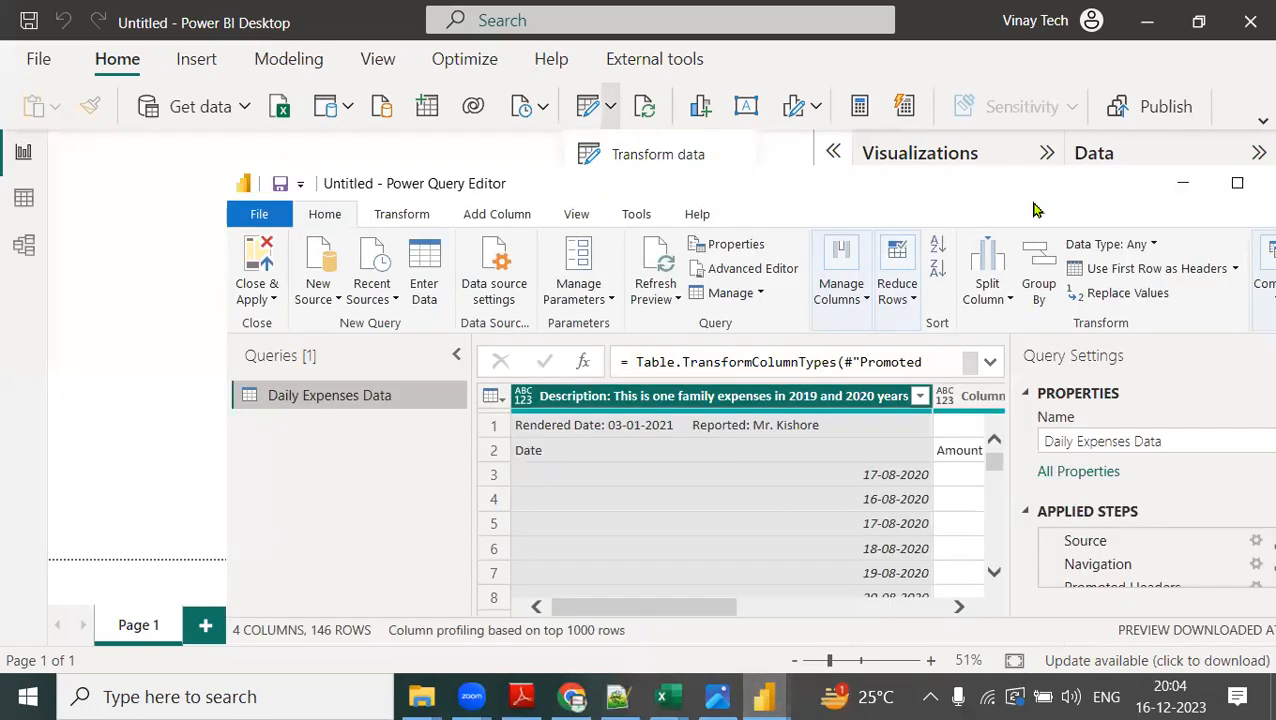
{"action": "left_click_drag", "start_coordinate": [1010, 198], "coordinate": [958, 170]}
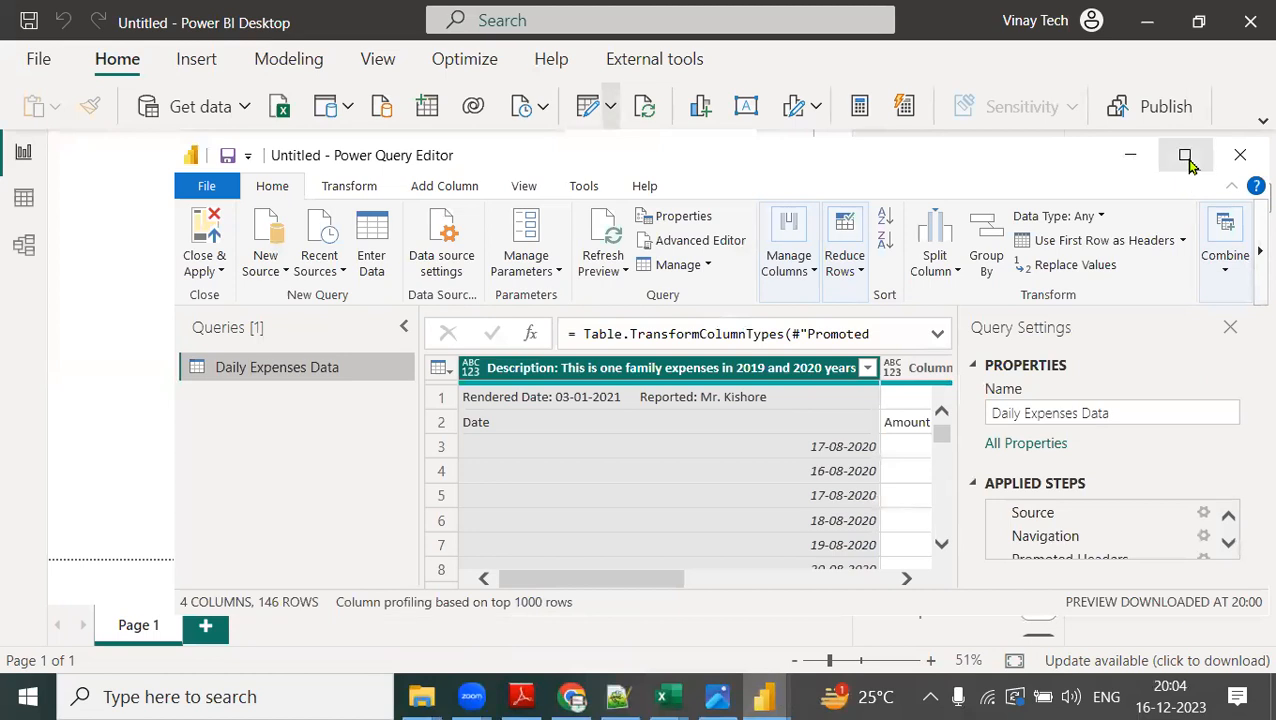
{"action": "left_click", "coordinate": [1186, 158]}
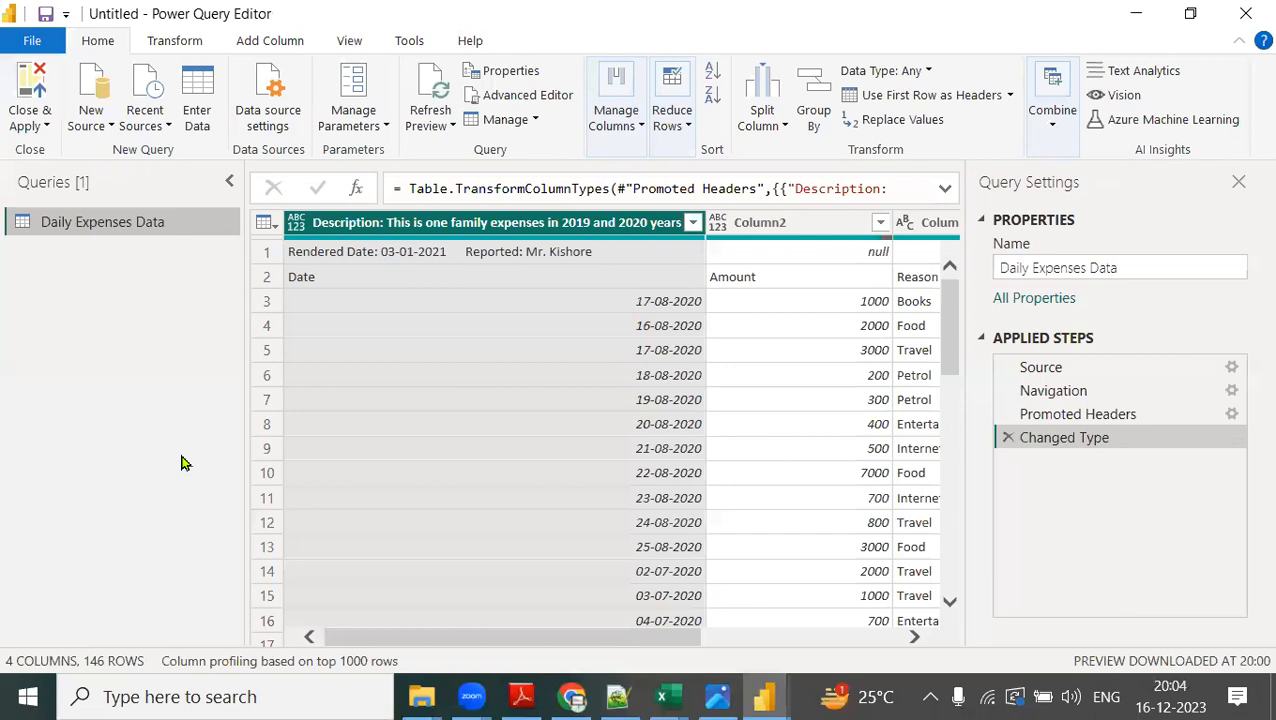
{"action": "left_click", "coordinate": [44, 127]}
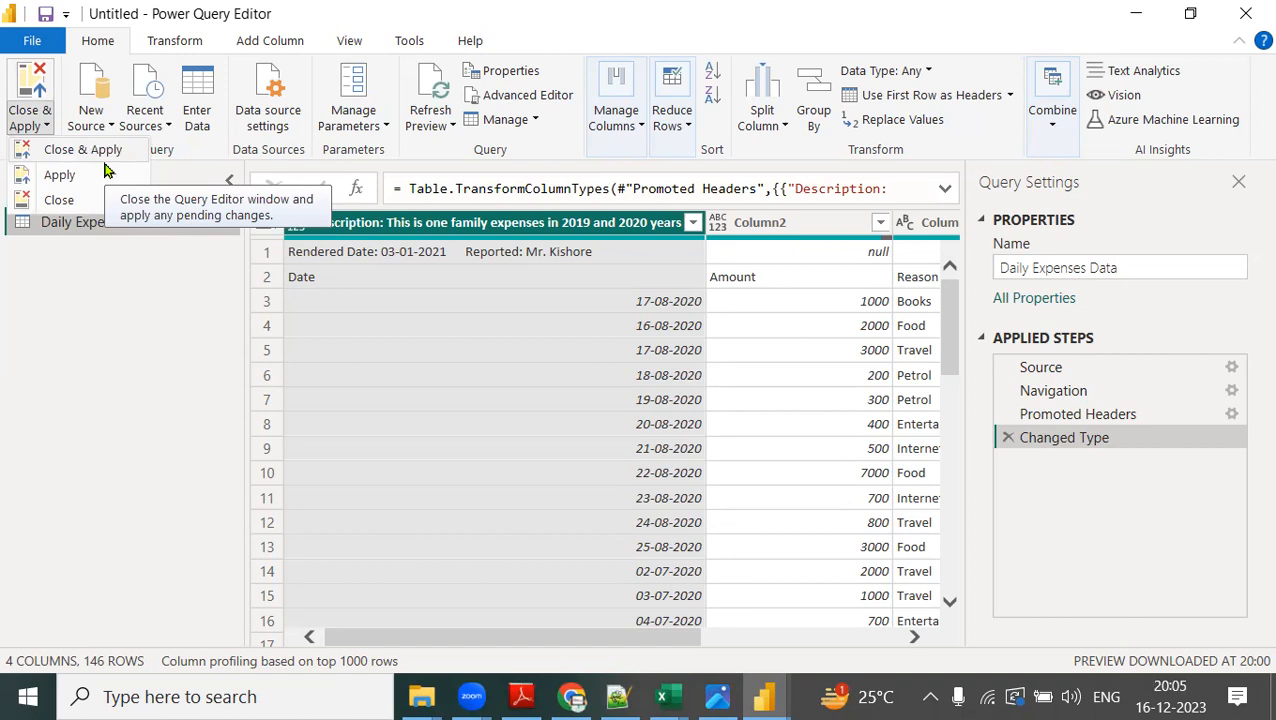
{"action": "left_click", "coordinate": [77, 375]}
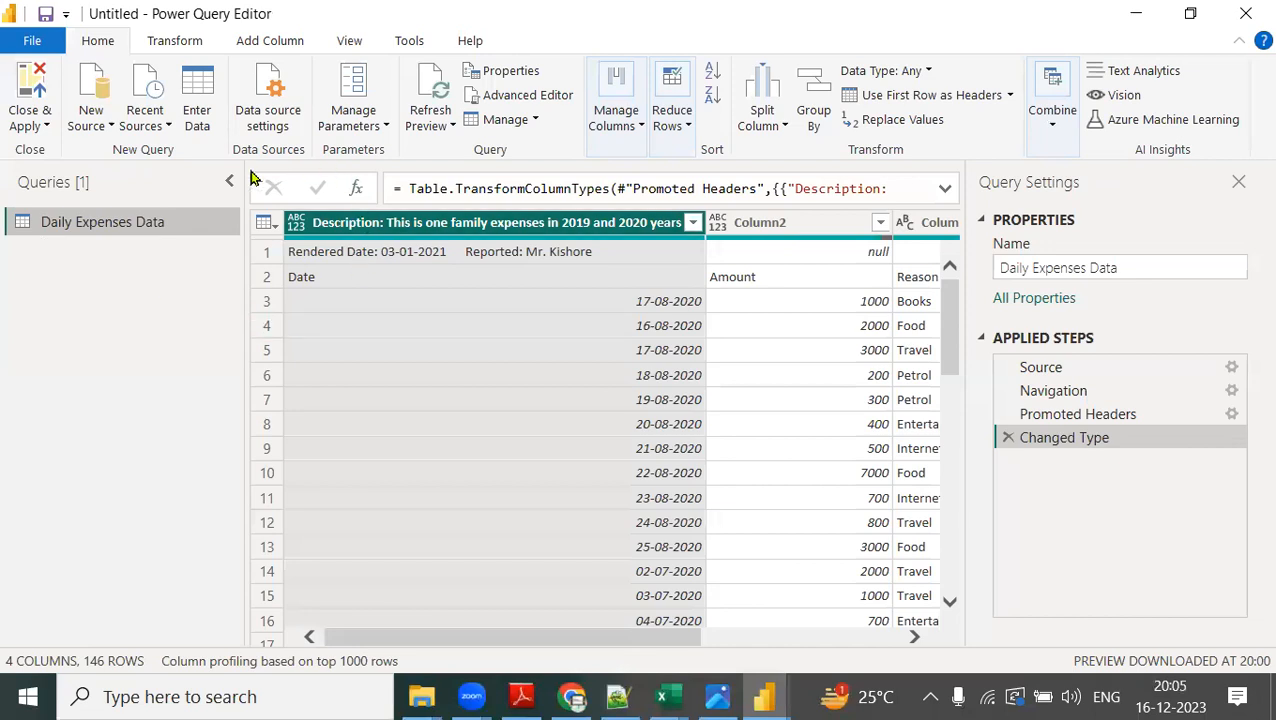
Draw red circles around the table icon and first row numbers, crosses over the first rows, and a tick beside them, and clear the drawings.
{"action": "mouse_move", "coordinate": [300, 186]}
{"action": "left_mouse_down"}
{"action": "mouse_move", "coordinate": [226, 236]}
{"action": "mouse_move", "coordinate": [310, 252]}
{"action": "mouse_move", "coordinate": [298, 184]}
{"action": "left_mouse_up"}
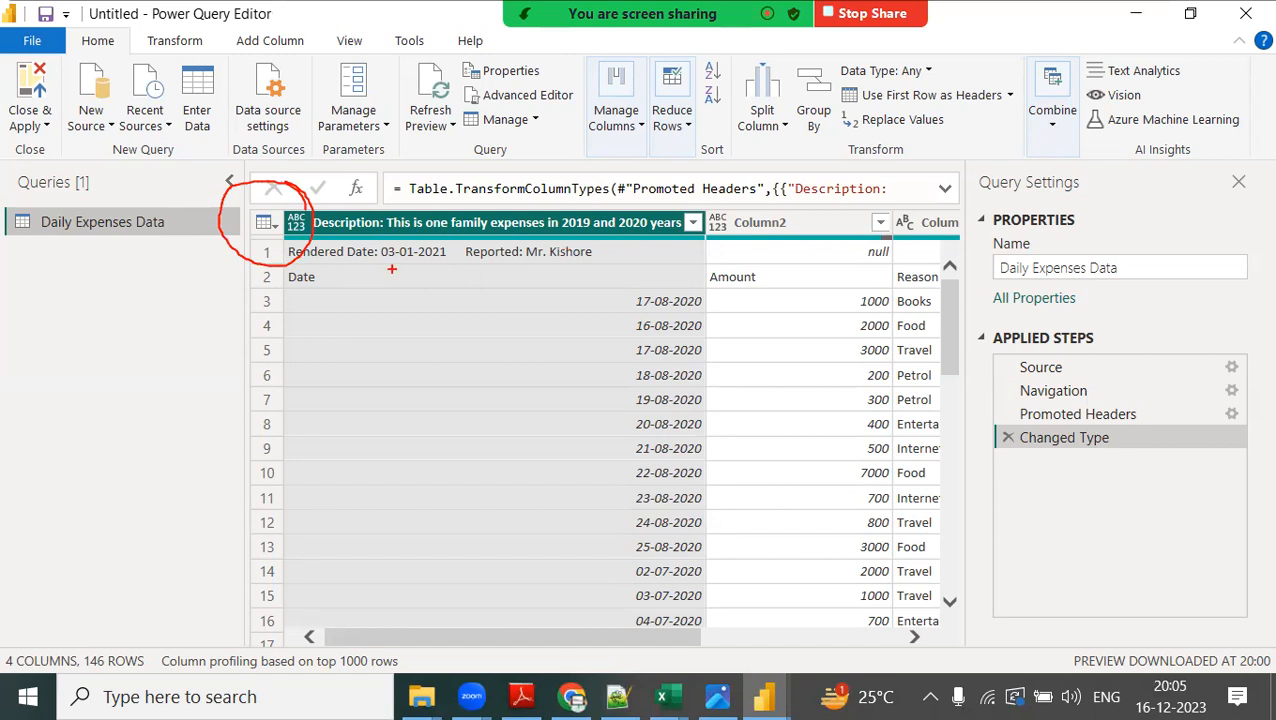
{"action": "mouse_move", "coordinate": [390, 243]}
{"action": "left_mouse_down"}
{"action": "mouse_move", "coordinate": [420, 259]}
{"action": "mouse_move", "coordinate": [398, 257]}
{"action": "left_mouse_up"}
{"action": "mouse_move", "coordinate": [252, 238]}
{"action": "left_mouse_down"}
{"action": "mouse_move", "coordinate": [278, 266]}
{"action": "mouse_move", "coordinate": [306, 250]}
{"action": "left_mouse_up"}
{"action": "left_click_drag", "start_coordinate": [322, 242], "coordinate": [380, 296]}
{"action": "left_click_drag", "start_coordinate": [376, 252], "coordinate": [332, 290]}
{"action": "mouse_move", "coordinate": [502, 246]}
{"action": "left_mouse_down"}
{"action": "mouse_move", "coordinate": [512, 258]}
{"action": "mouse_move", "coordinate": [570, 222]}
{"action": "left_mouse_up"}
{"action": "mouse_move", "coordinate": [275, 277]}
{"action": "left_mouse_down"}
{"action": "mouse_move", "coordinate": [230, 298]}
{"action": "mouse_move", "coordinate": [256, 212]}
{"action": "mouse_move", "coordinate": [264, 241]}
{"action": "left_mouse_up"}
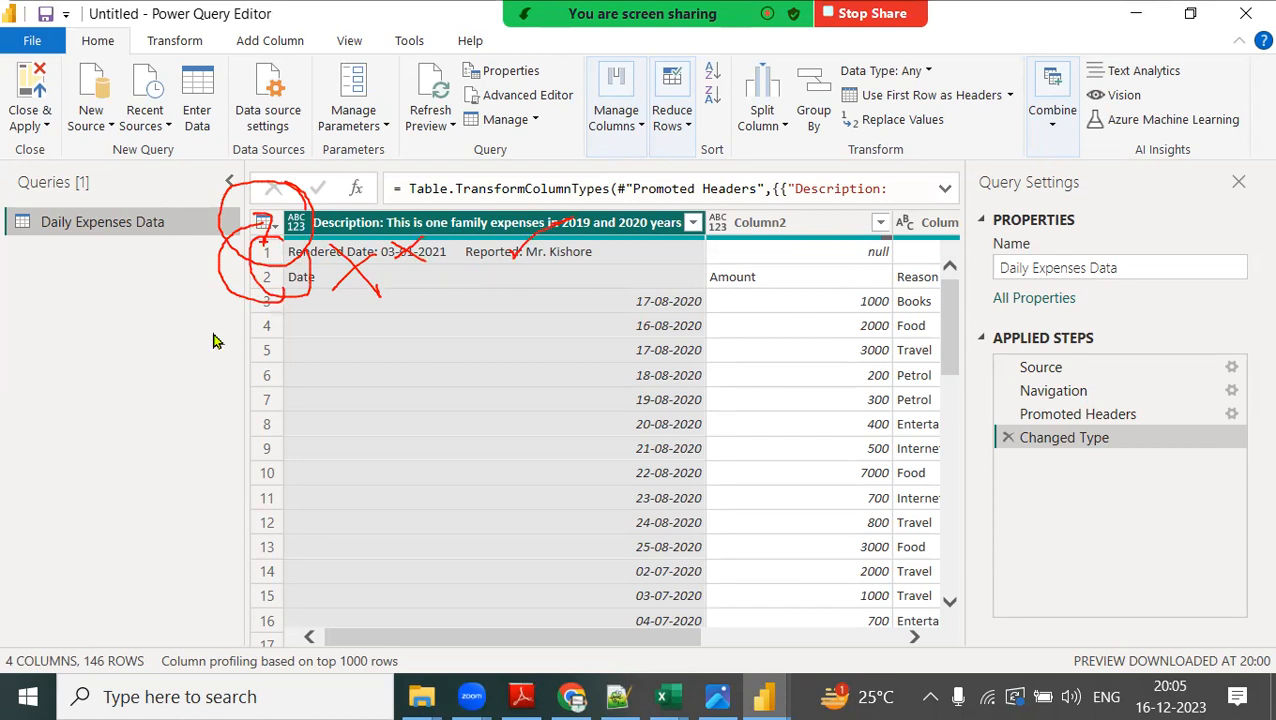
{"action": "key", "text": "Escape"}
Remove the top 1 row from the Daily Expenses Data query.
{"action": "left_click", "coordinate": [271, 229]}
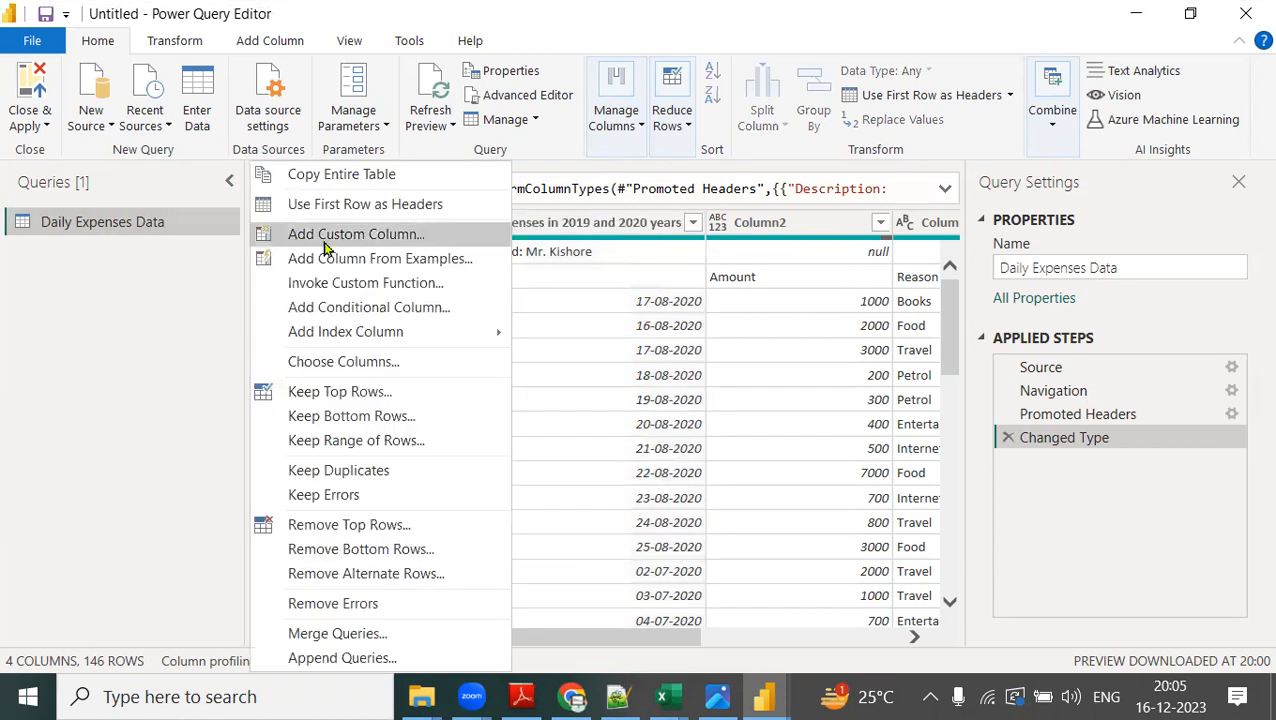
{"action": "left_click", "coordinate": [350, 524]}
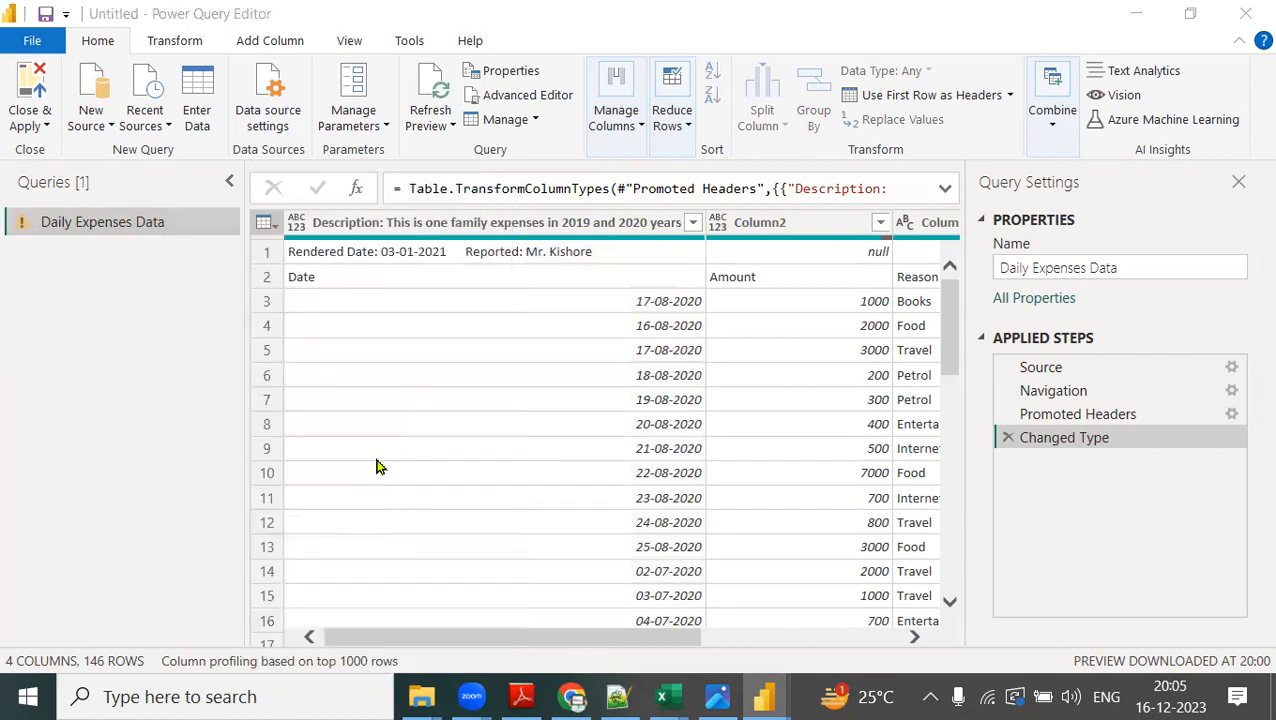
{"action": "type", "text": "1"}
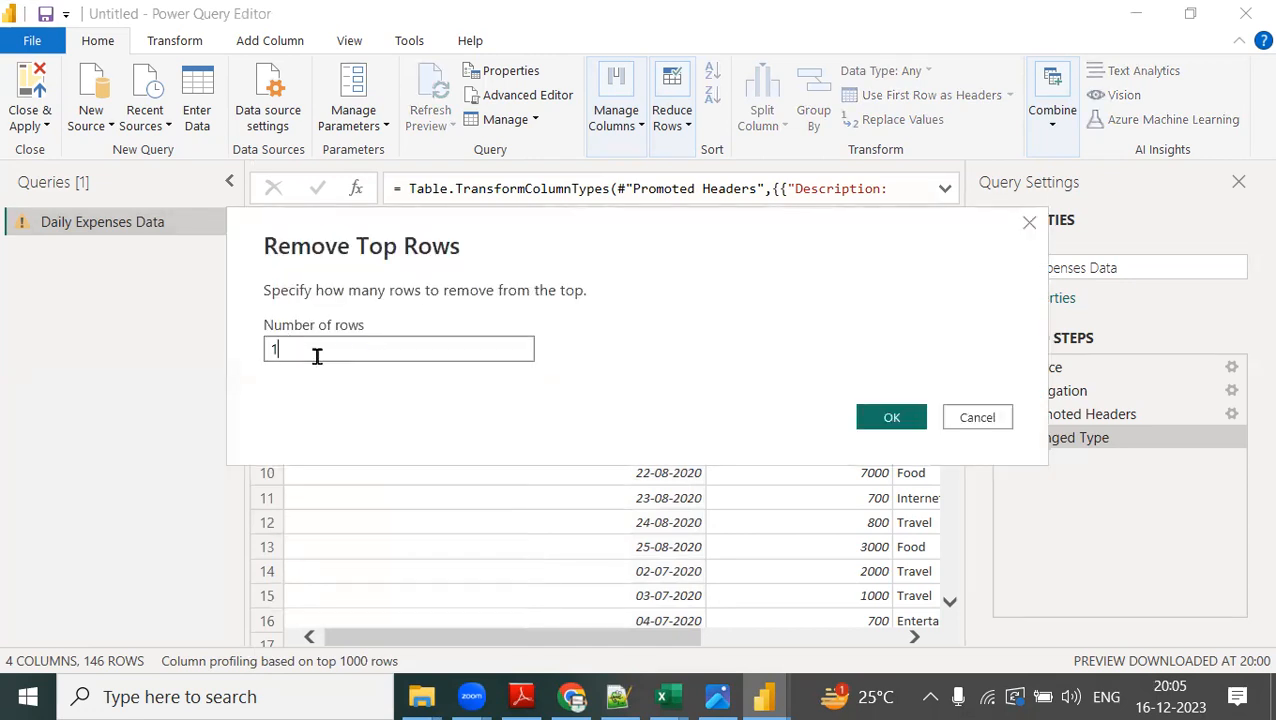
{"action": "left_click", "coordinate": [890, 422]}
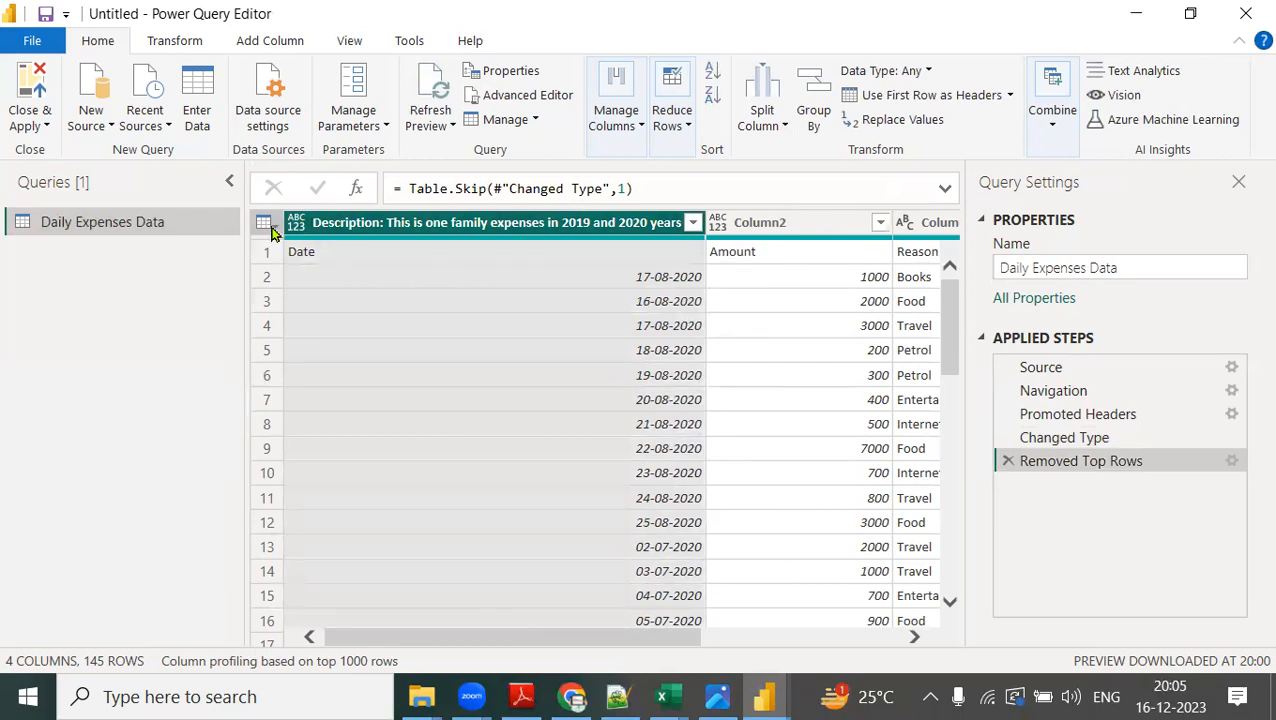
Use the first row, containing Date, Amount and Reason, as the table's column headers.
{"action": "left_click", "coordinate": [272, 230]}
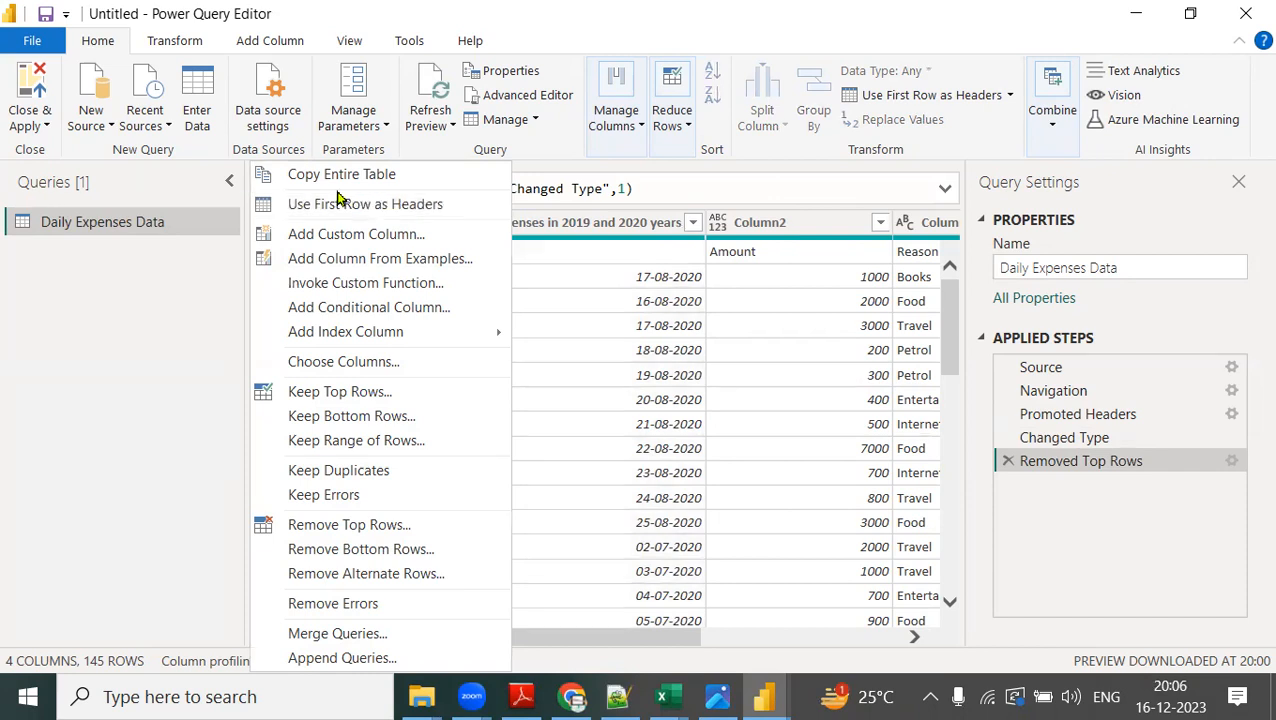
{"action": "left_click", "coordinate": [366, 206]}
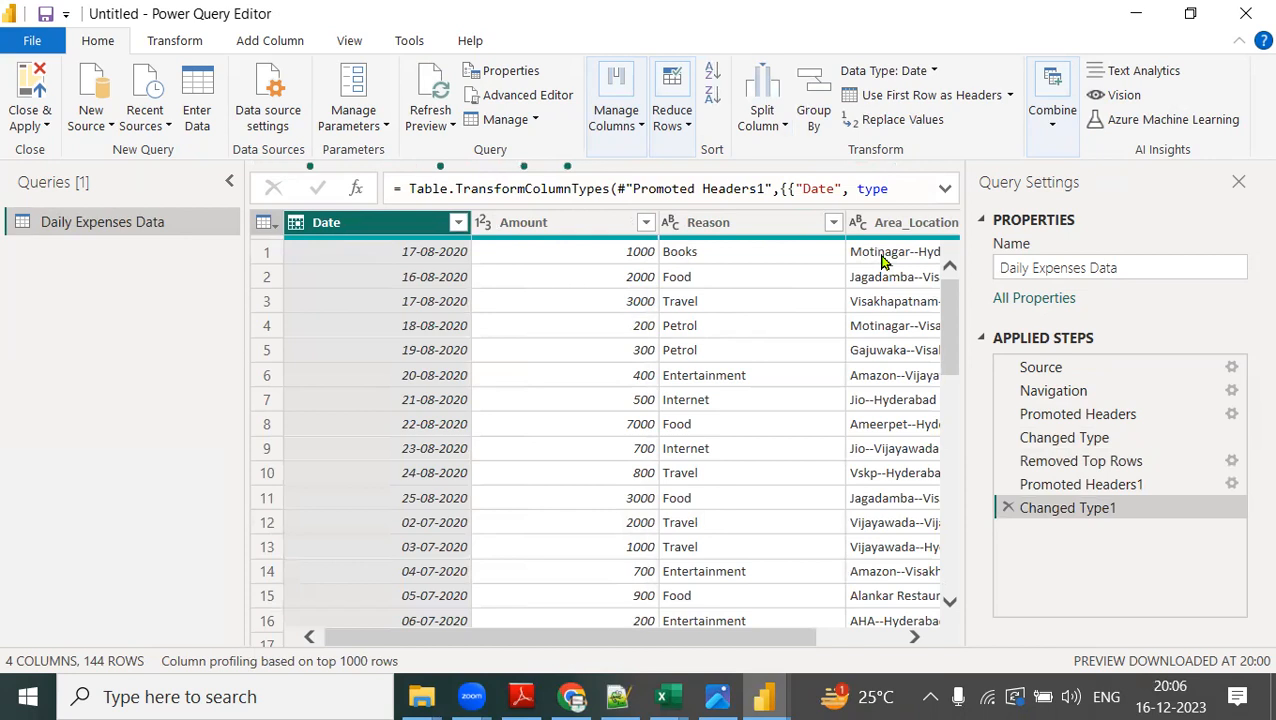
{"action": "left_click", "coordinate": [272, 224]}
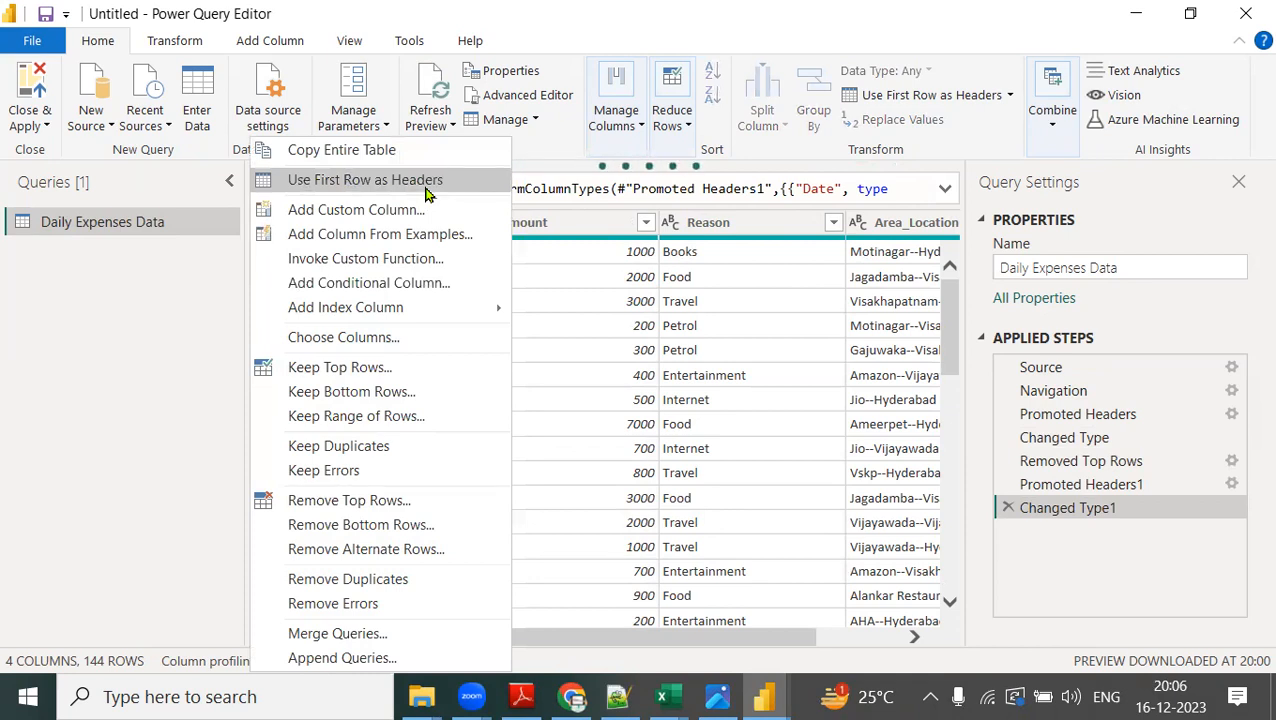
{"action": "left_click", "coordinate": [690, 401]}
Split the Area_Location column by the custom delimiter "--" at each occurrence of the delimiter.
{"action": "left_click_drag", "start_coordinate": [737, 500], "coordinate": [825, 500]}
{"action": "left_click", "coordinate": [825, 226]}
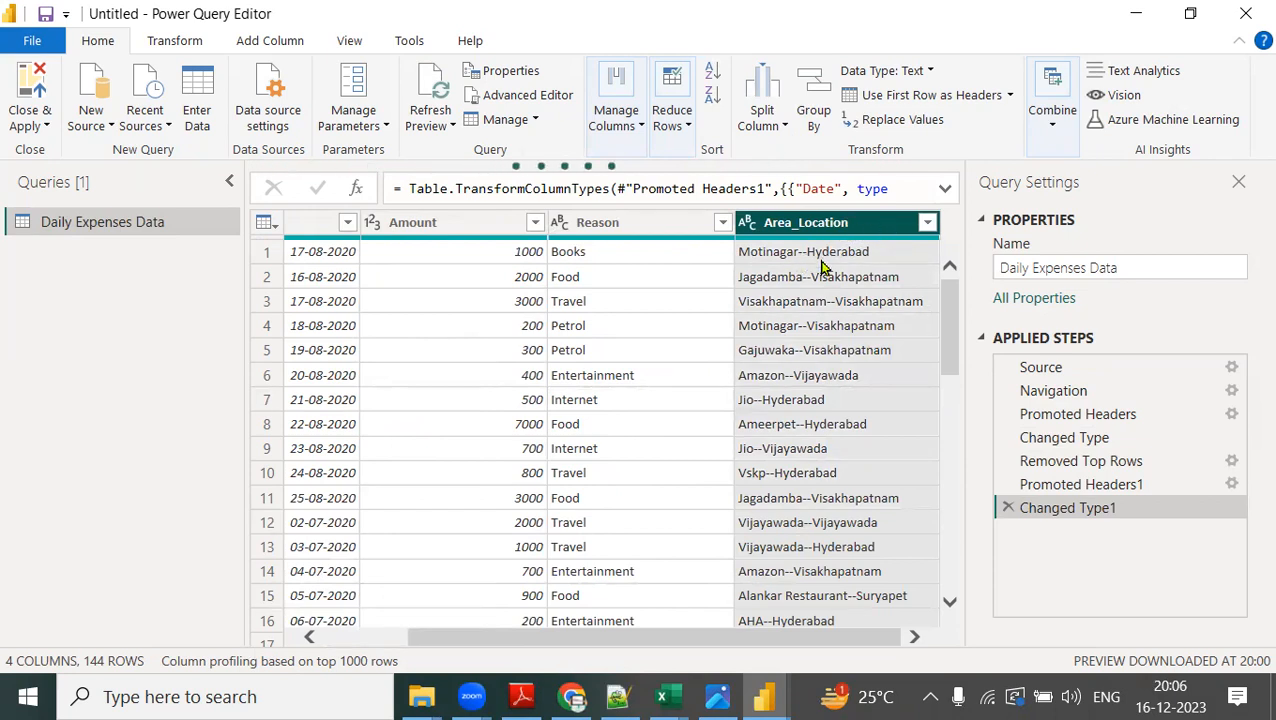
{"action": "right_click", "coordinate": [853, 224]}
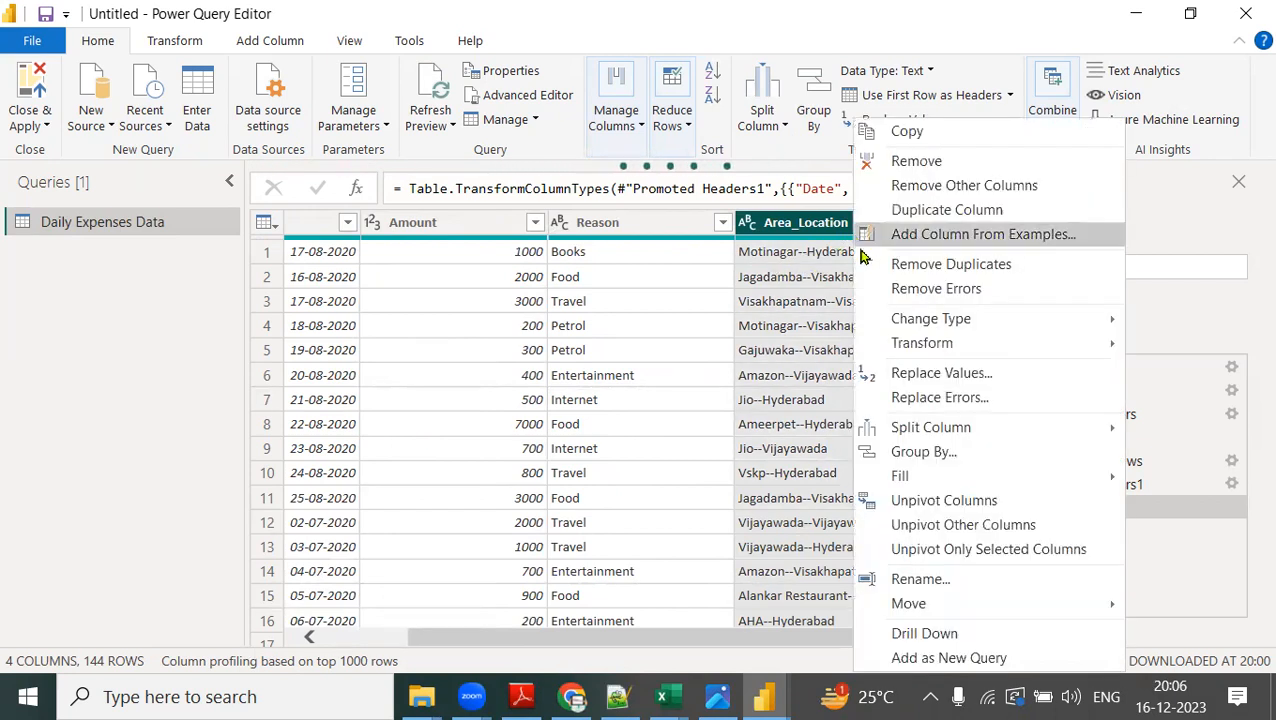
{"action": "mouse_move", "coordinate": [913, 435]}
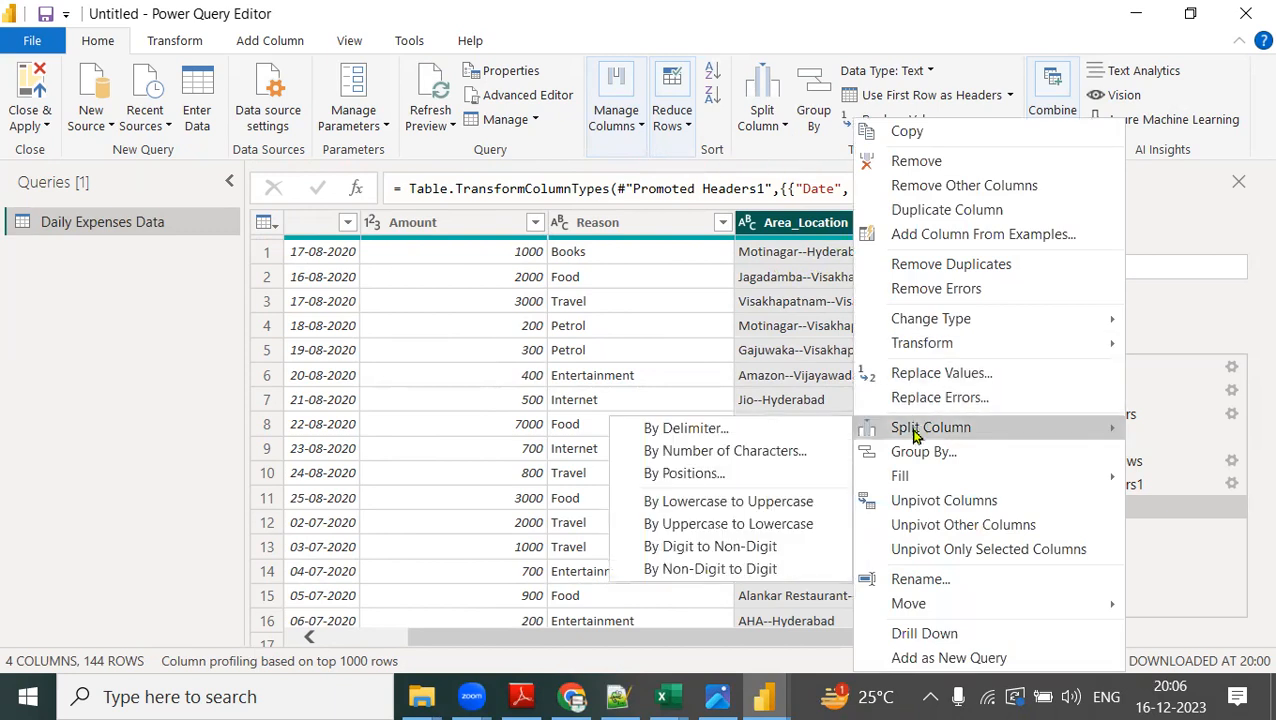
{"action": "left_click", "coordinate": [720, 436]}
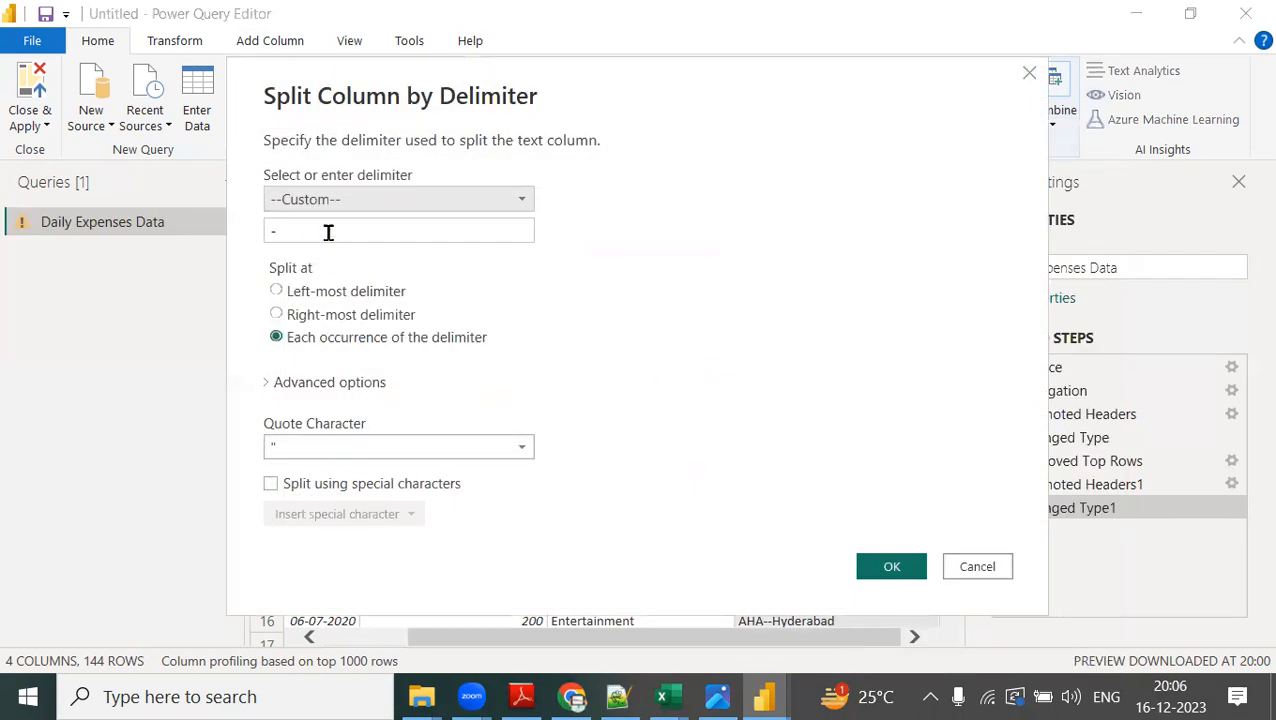
{"action": "left_click", "coordinate": [290, 231]}
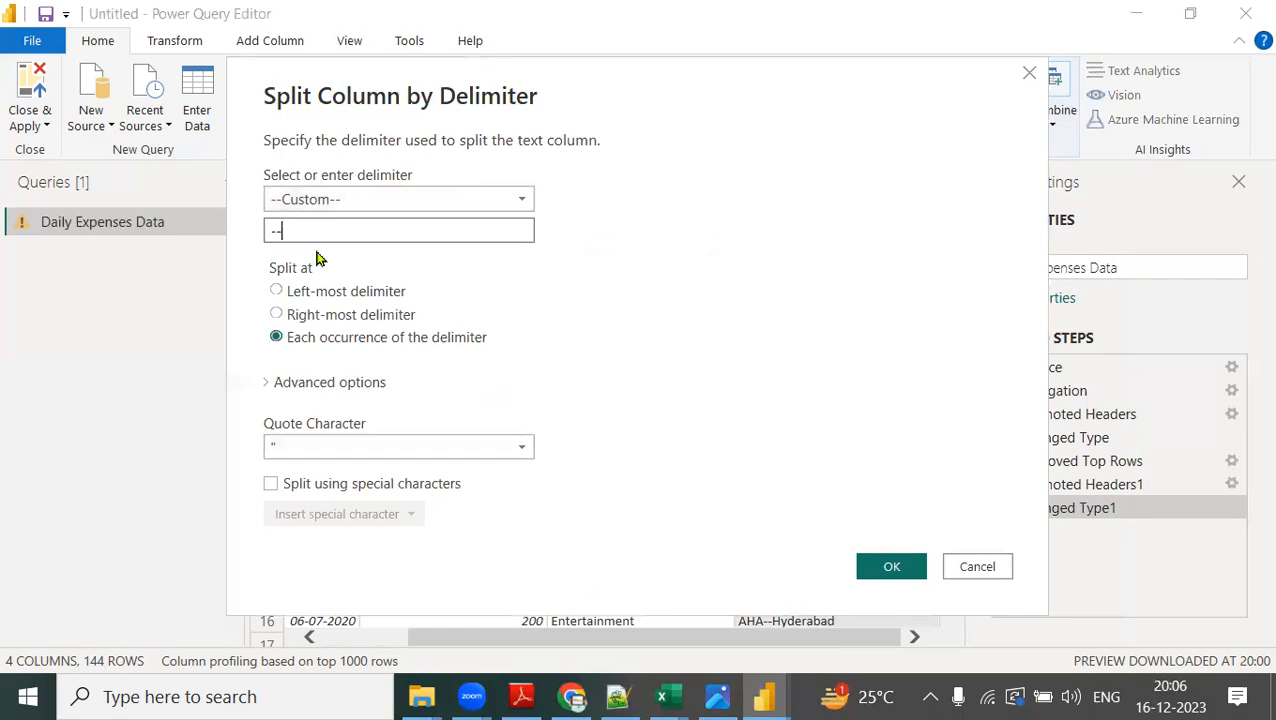
{"action": "left_click", "coordinate": [893, 567]}
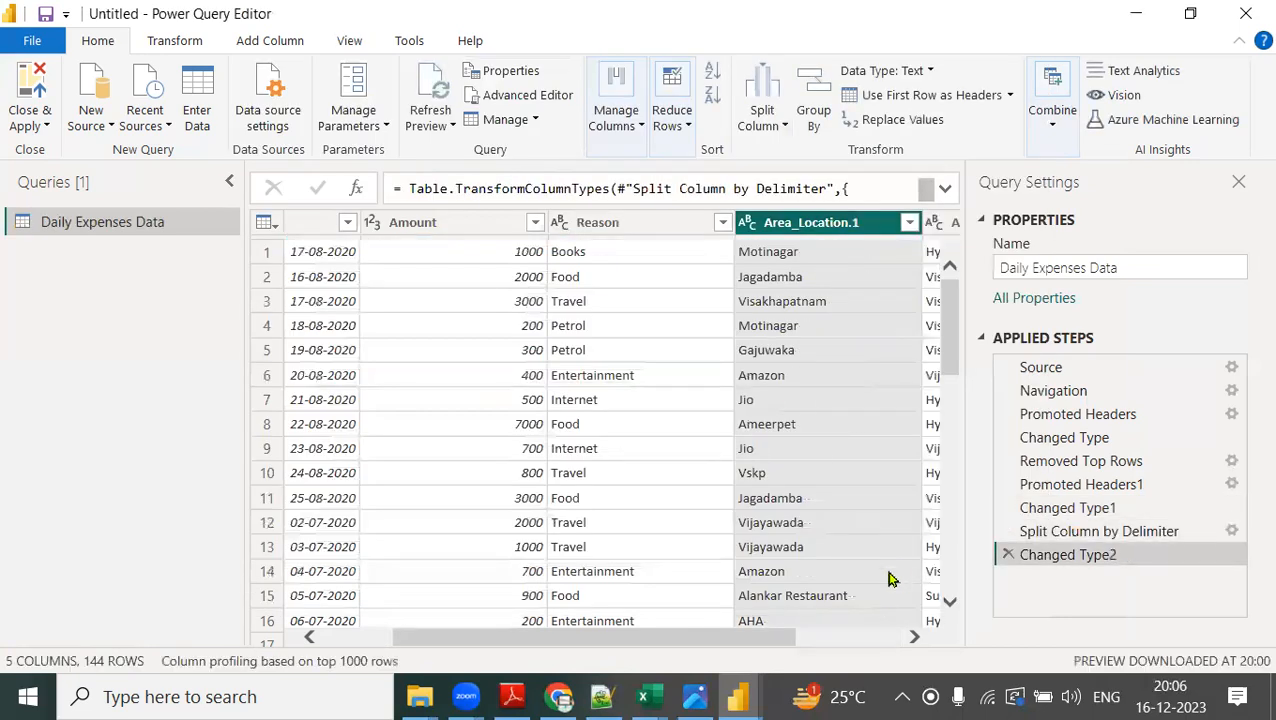
Rename the split columns Area_Location.1 and Area_Location.2 as Area and Location.
{"action": "left_click", "coordinate": [913, 636]}
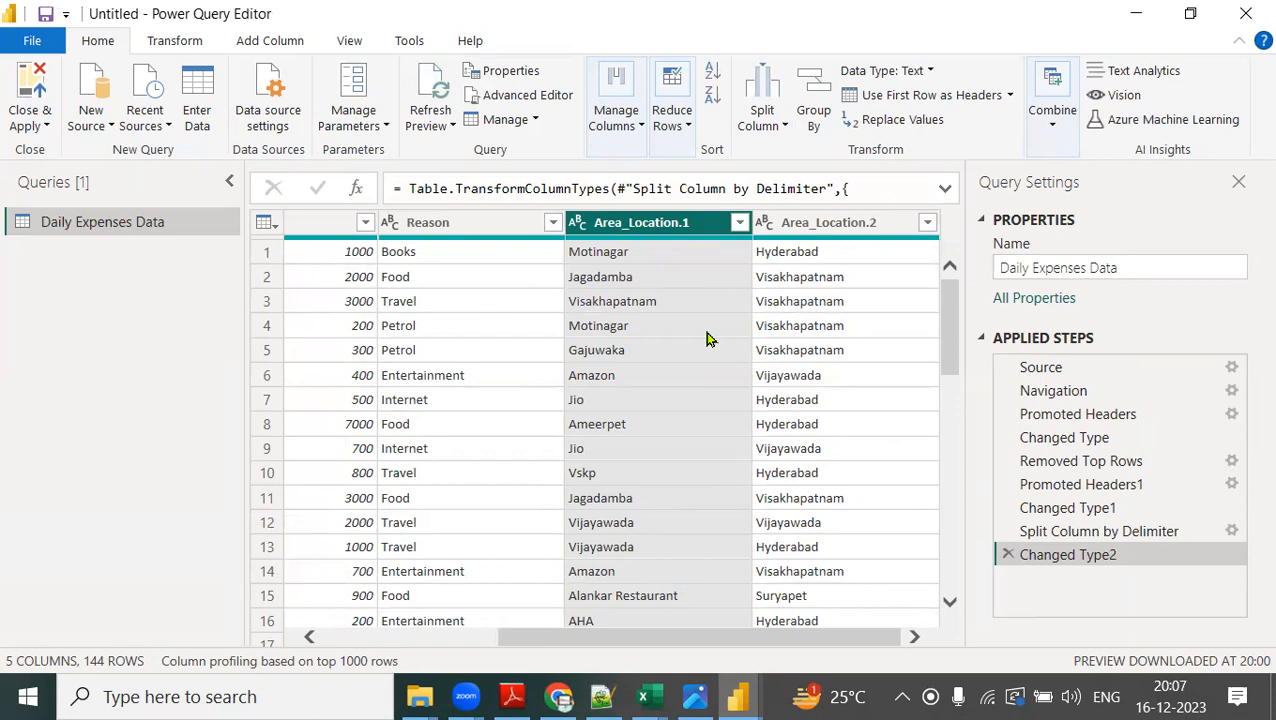
{"action": "double_click", "coordinate": [643, 222]}
{"action": "type", "text": "Area"}
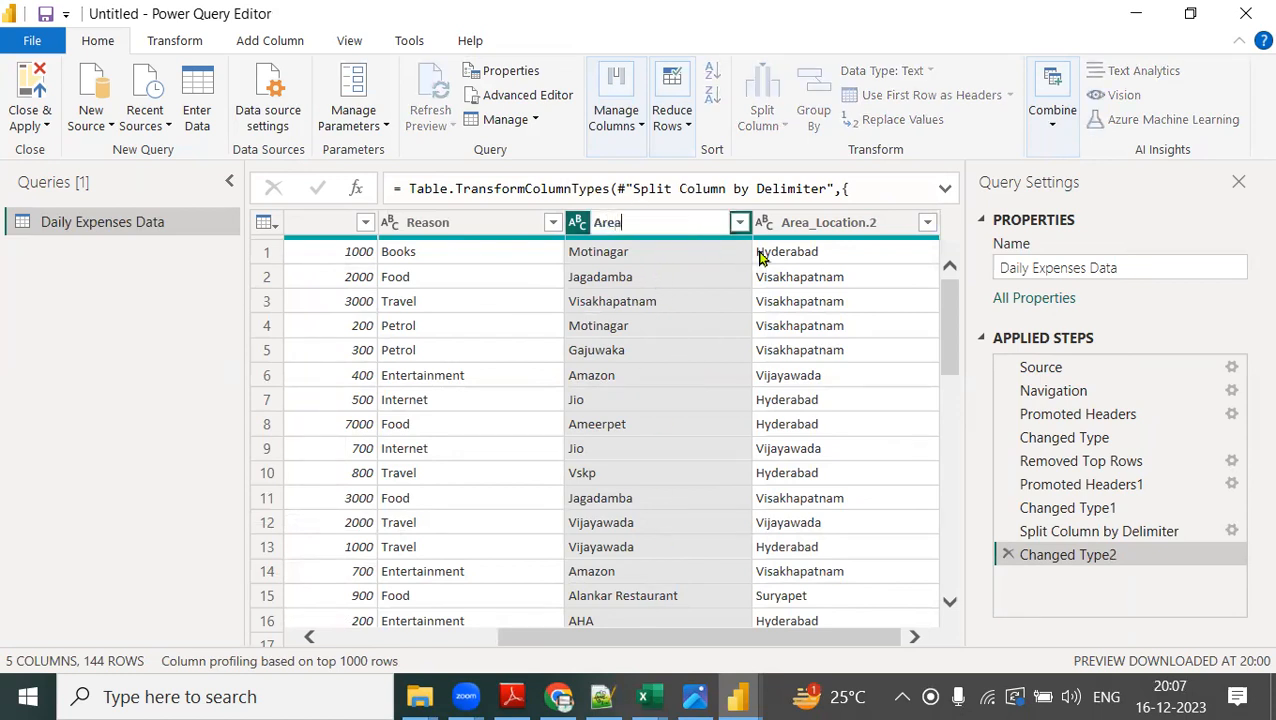
{"action": "key", "text": "Return"}
{"action": "double_click", "coordinate": [811, 226]}
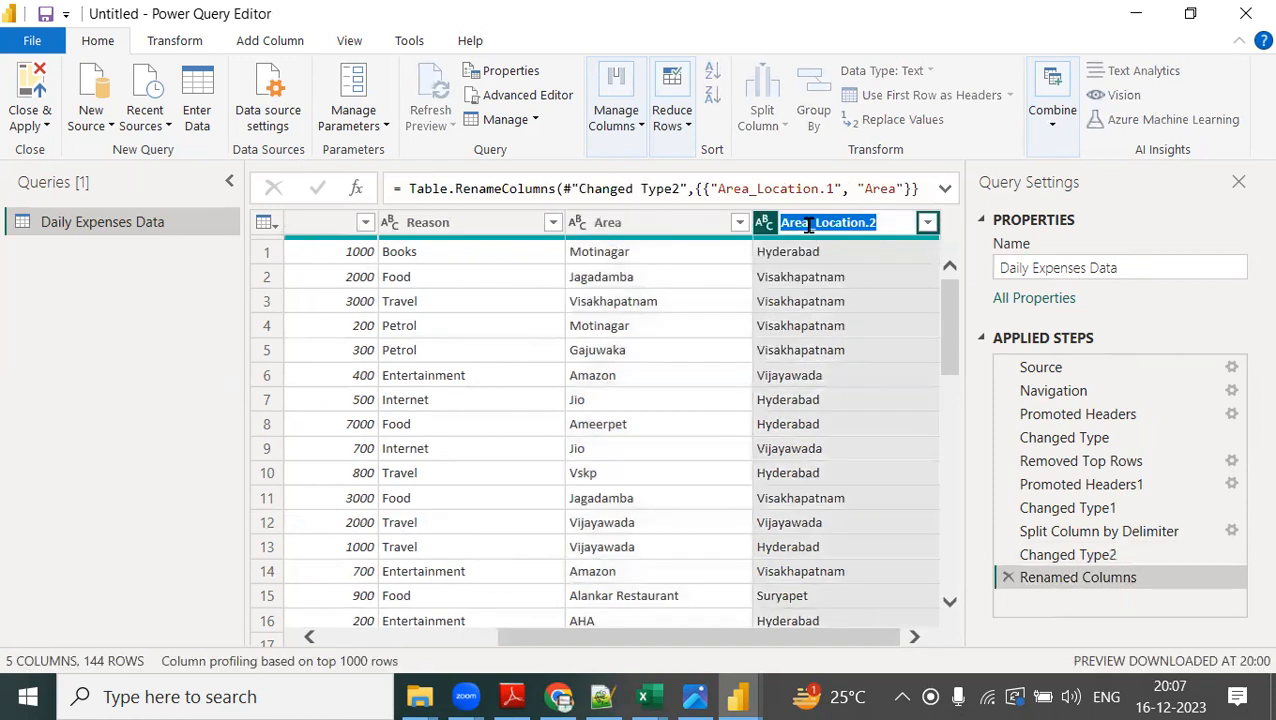
{"action": "type", "text": "Location"}
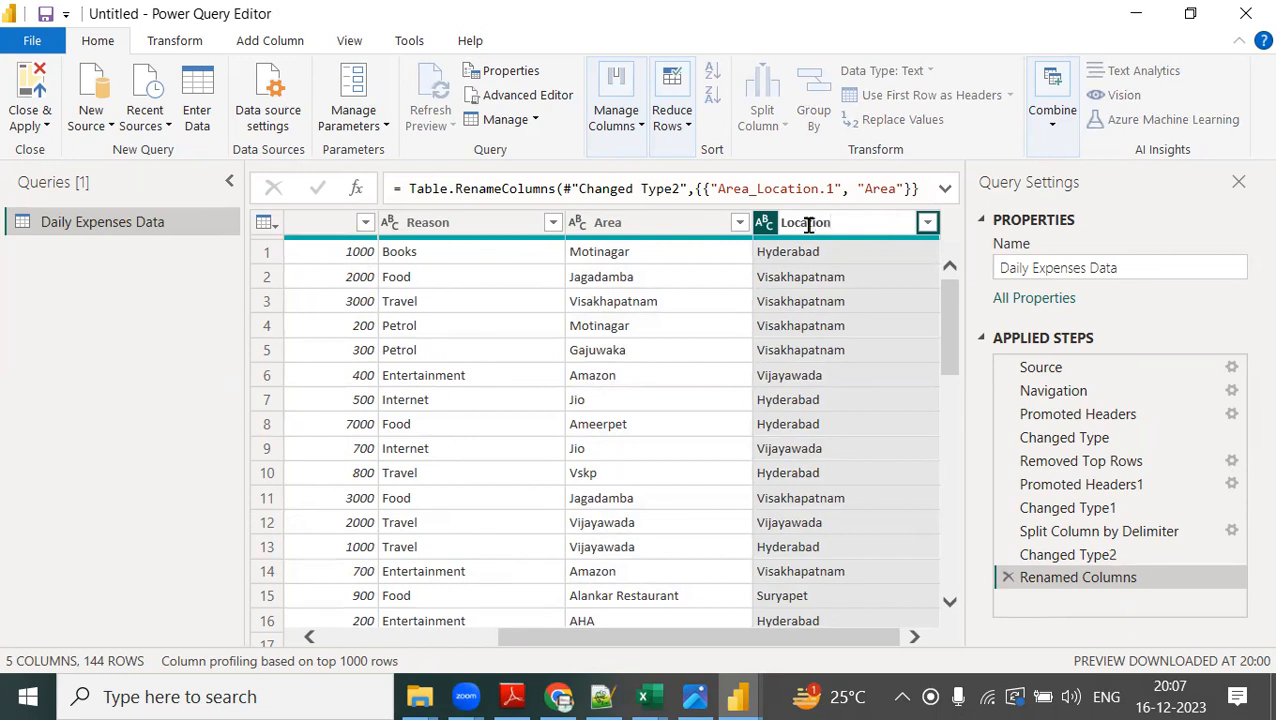
{"action": "key", "text": "Return"}
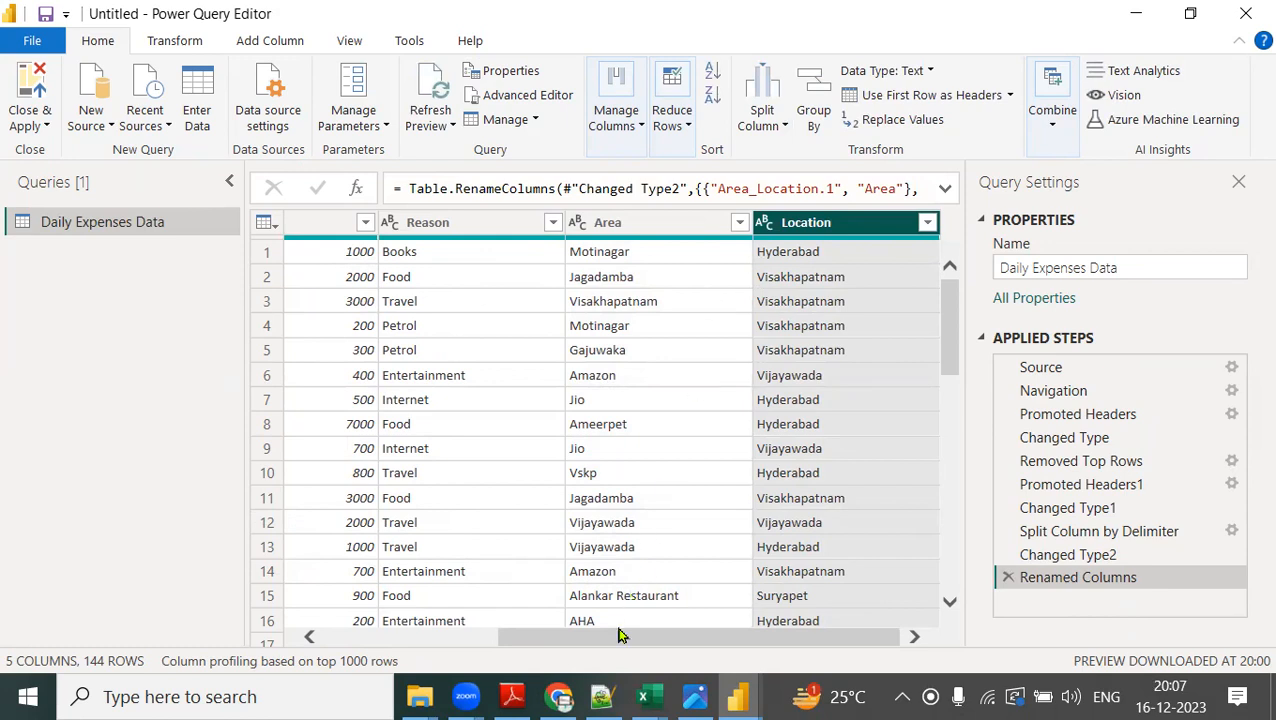
Check the reshaped columns, and apply the query changes while closing the Power Query Editor.
{"action": "left_click_drag", "start_coordinate": [592, 637], "coordinate": [440, 245]}
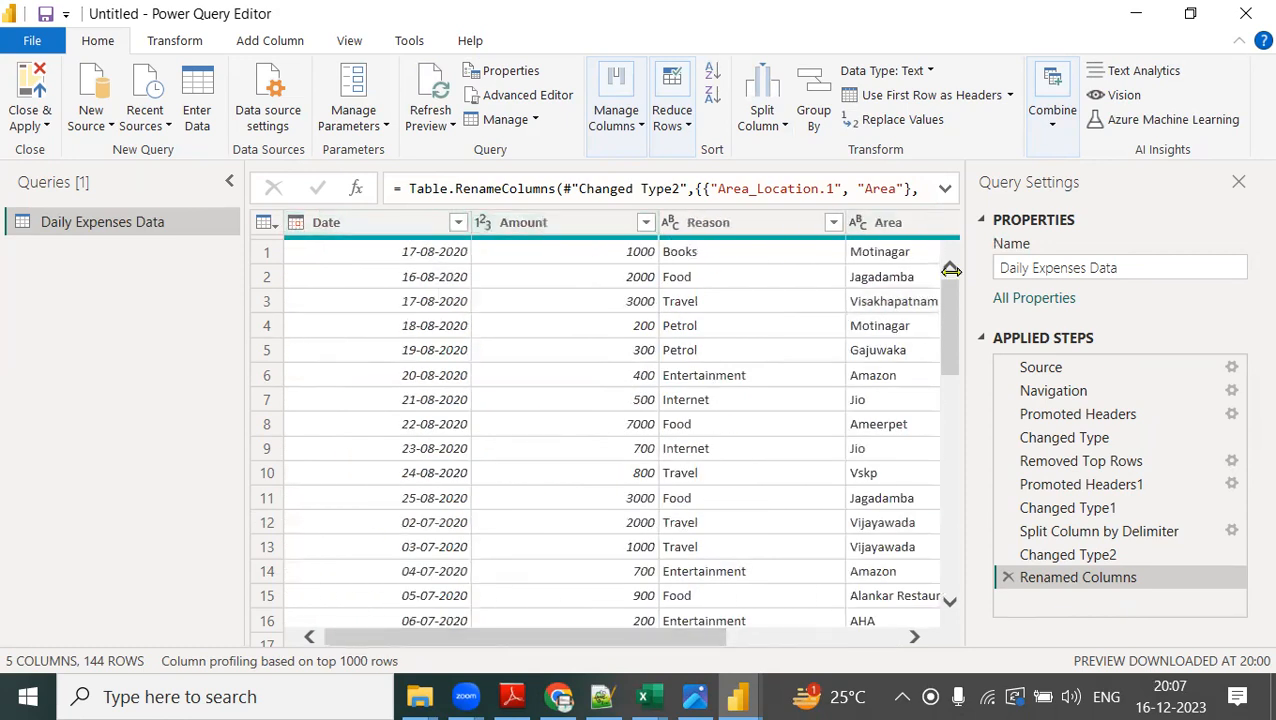
{"action": "left_click_drag", "start_coordinate": [648, 640], "coordinate": [884, 642]}
{"action": "left_click", "coordinate": [843, 336]}
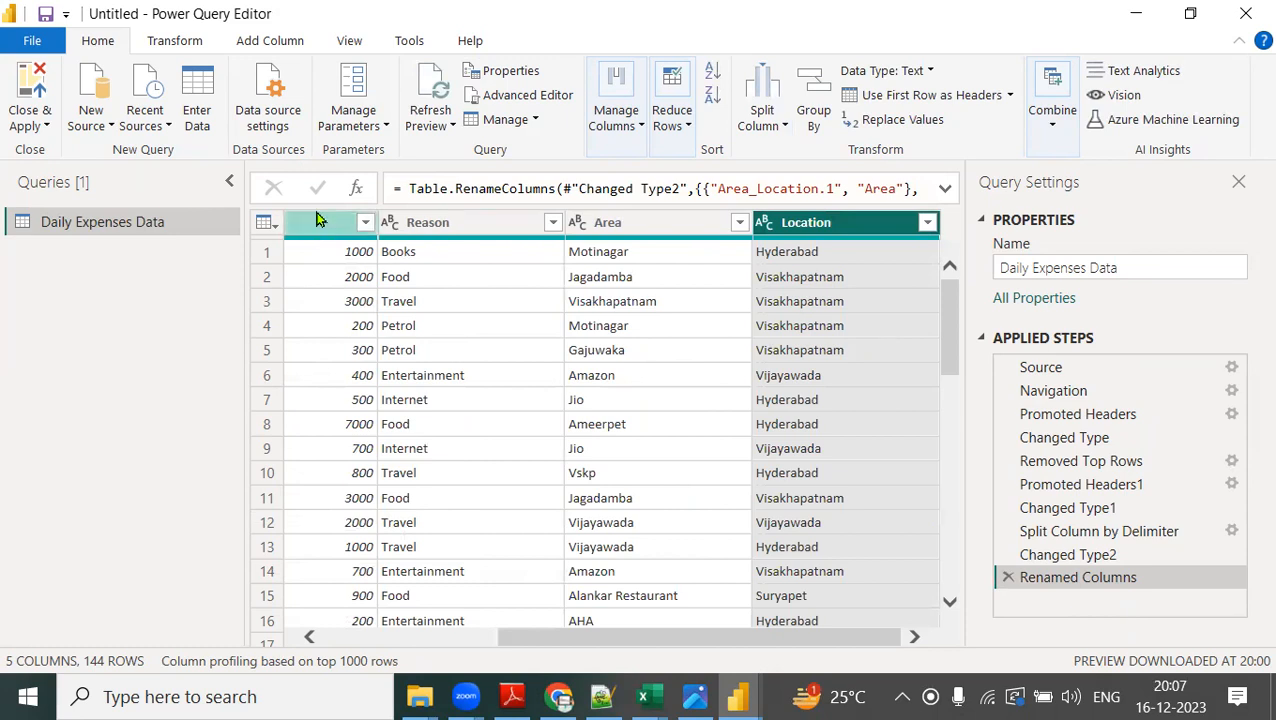
{"action": "left_click", "coordinate": [38, 128]}
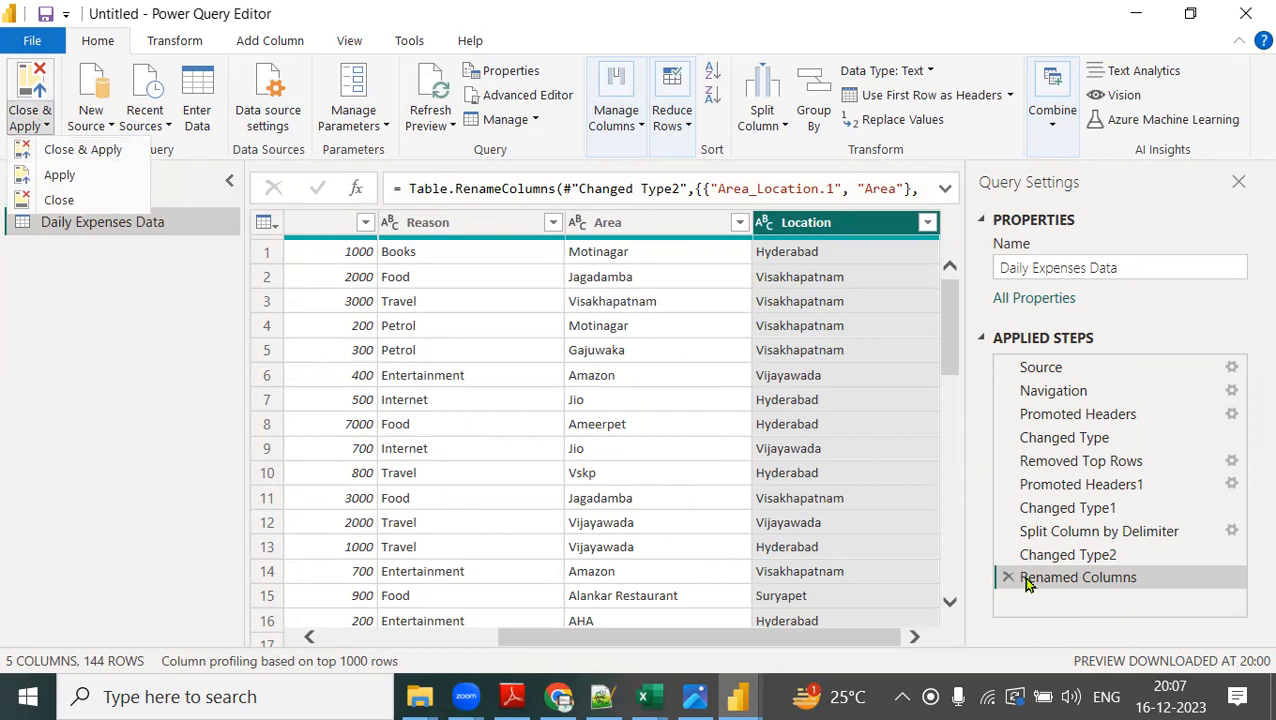
{"action": "left_click", "coordinate": [111, 162]}
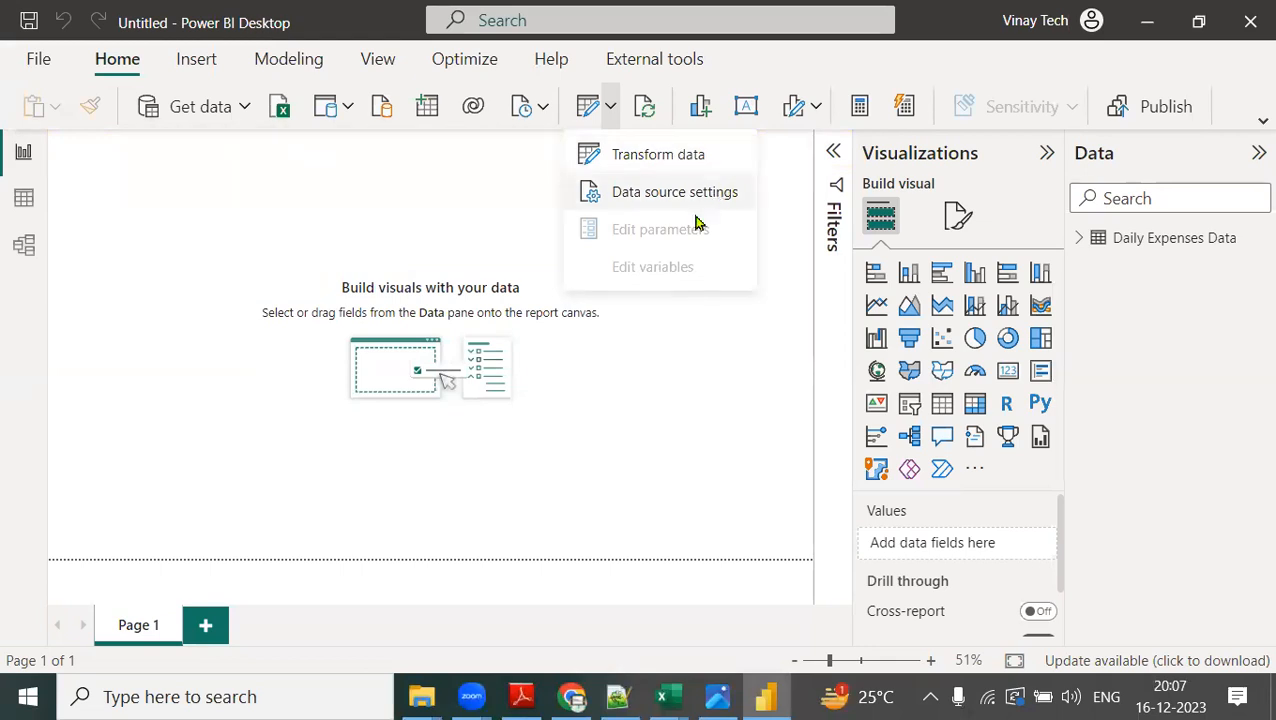
{"action": "left_click", "coordinate": [641, 426]}
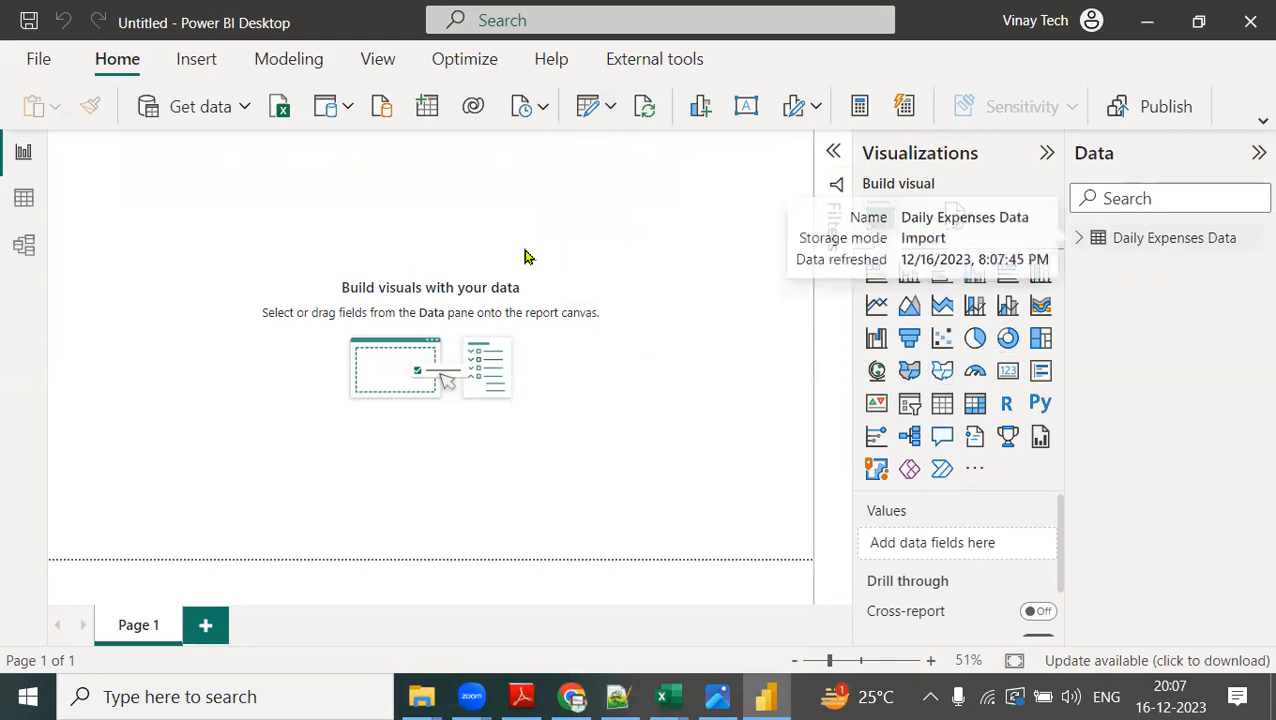
Inspect the reshaped Daily Expenses Data in Table view, and review the Transform data options in Report view.
{"action": "left_click", "coordinate": [24, 198]}
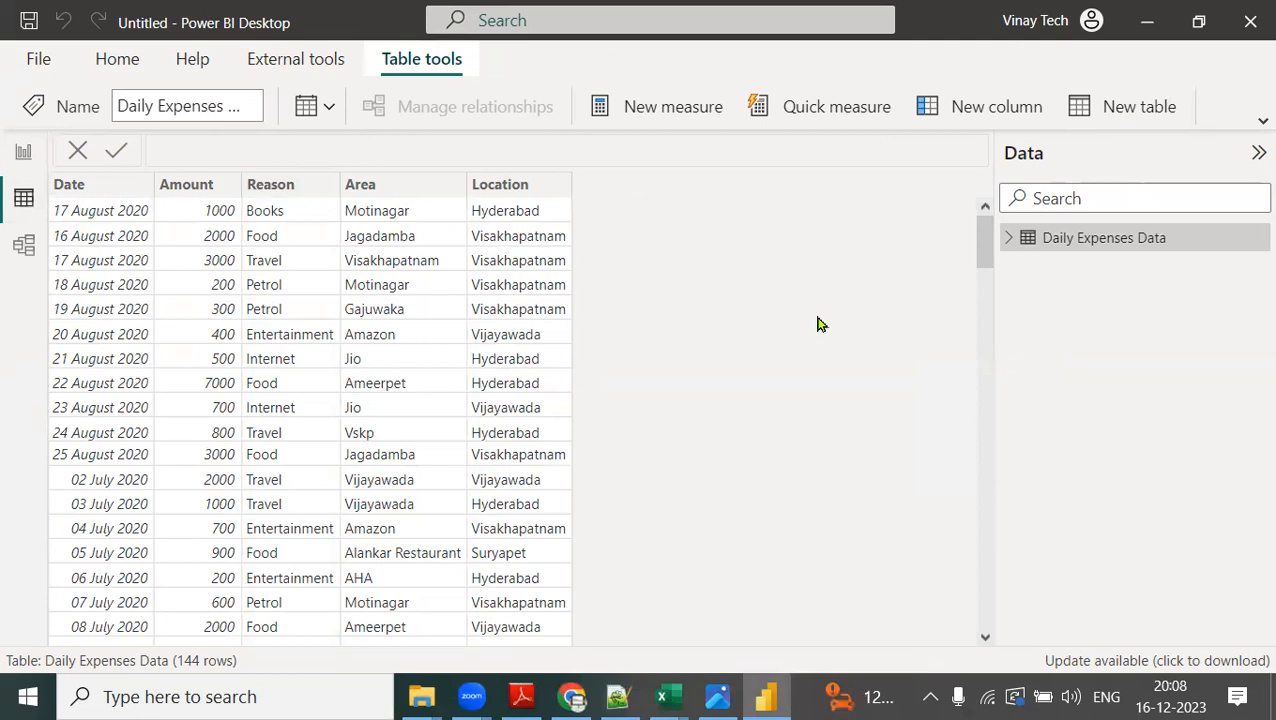
{"action": "left_click", "coordinate": [25, 155]}
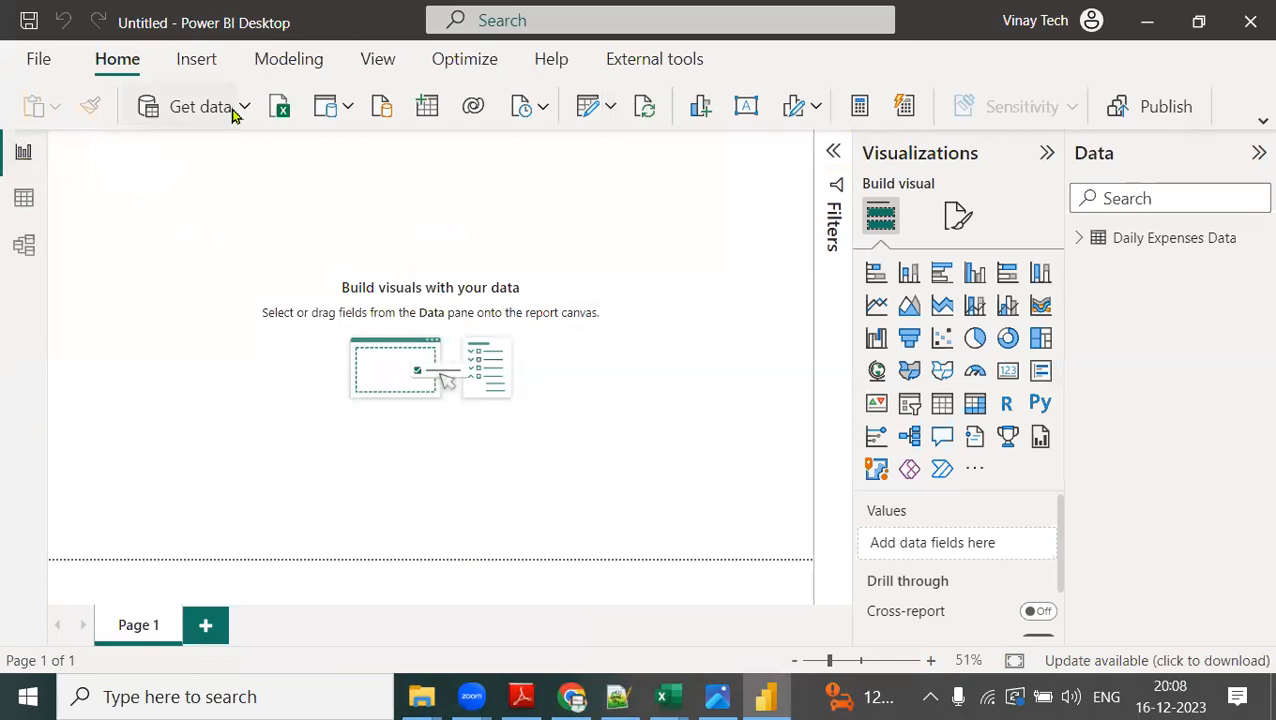
{"action": "left_click", "coordinate": [611, 107]}
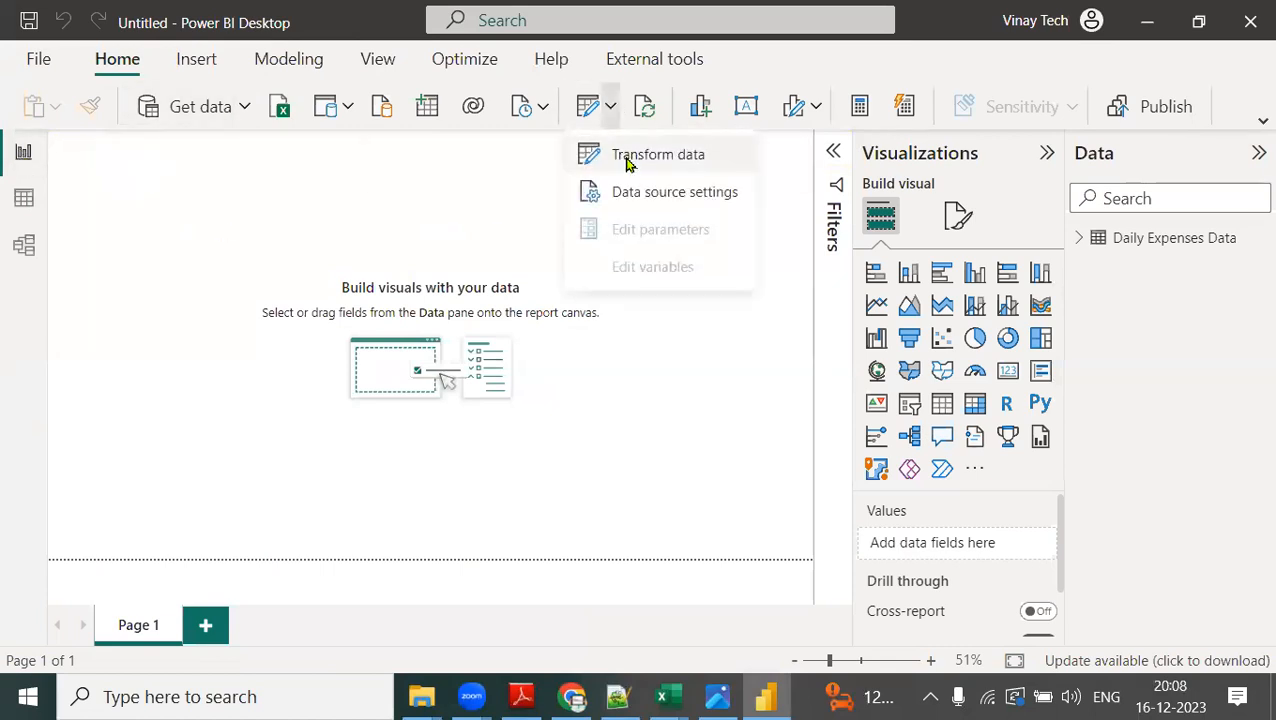
{"action": "left_click", "coordinate": [397, 183]}
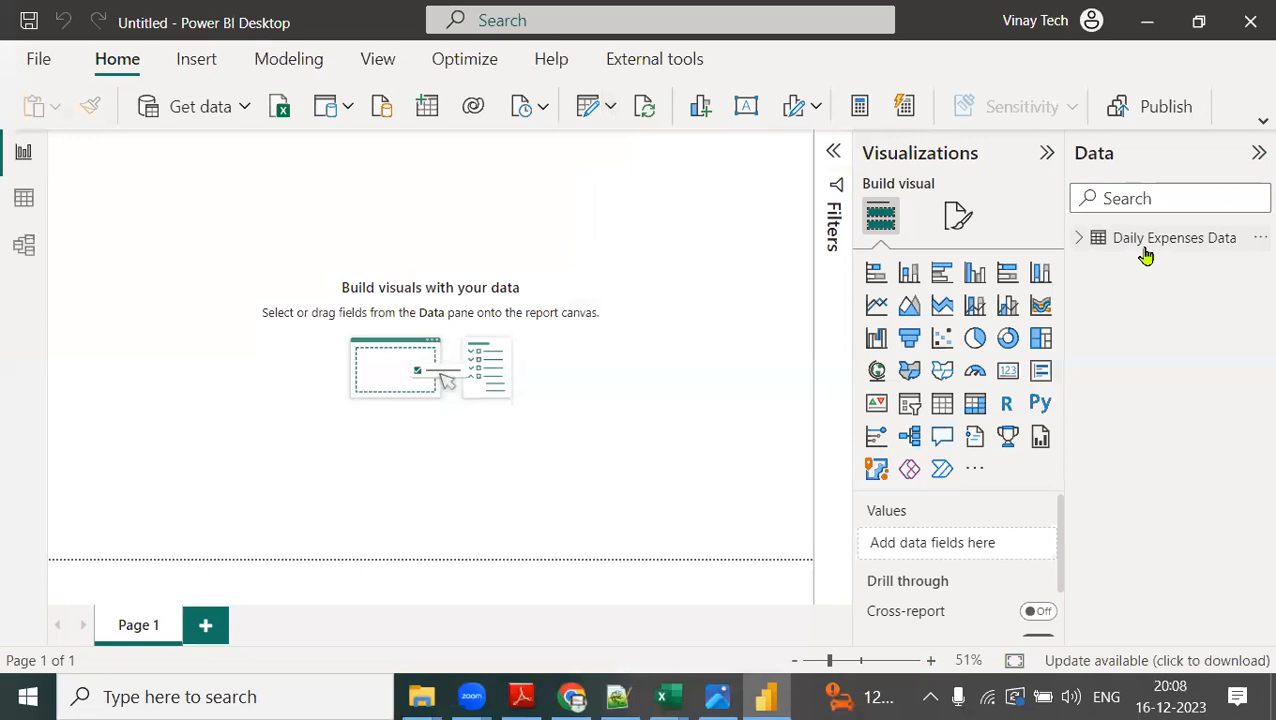
View the Daily Expenses Data table in Model view, and return to Report view to show the Modeling commands.
{"action": "left_click", "coordinate": [24, 247]}
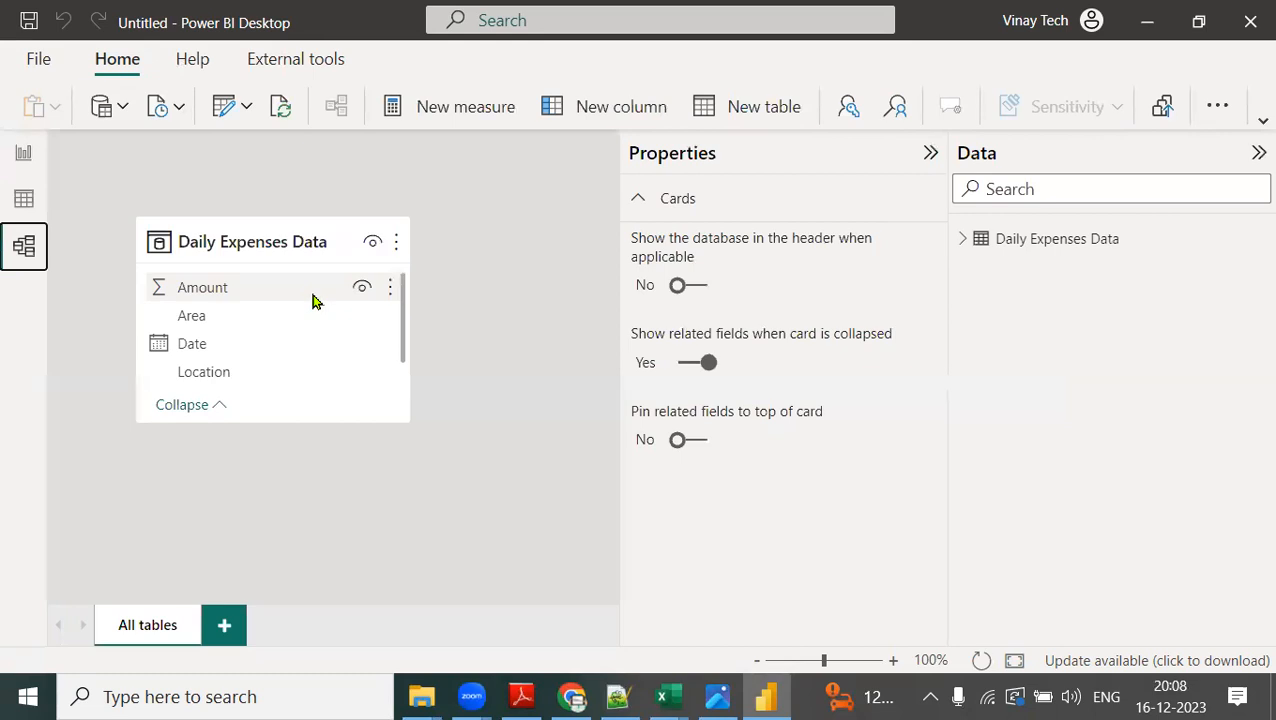
{"action": "left_click", "coordinate": [24, 156]}
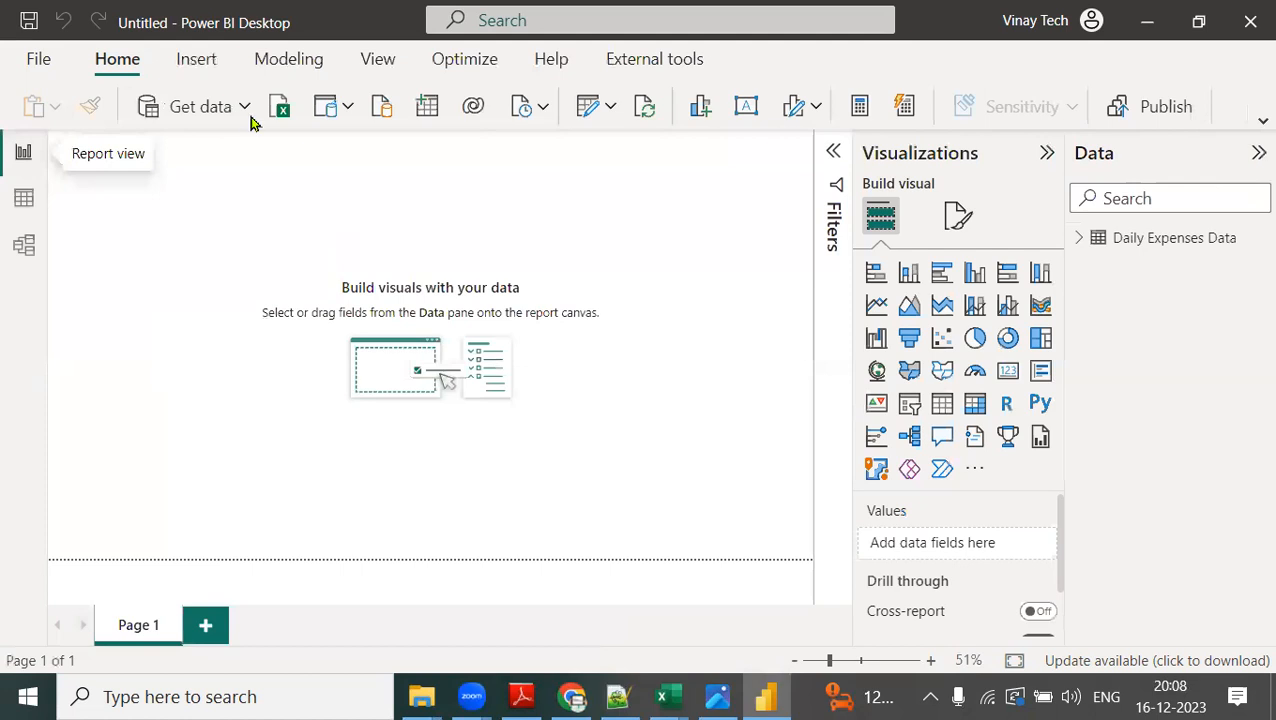
{"action": "left_click", "coordinate": [287, 66]}
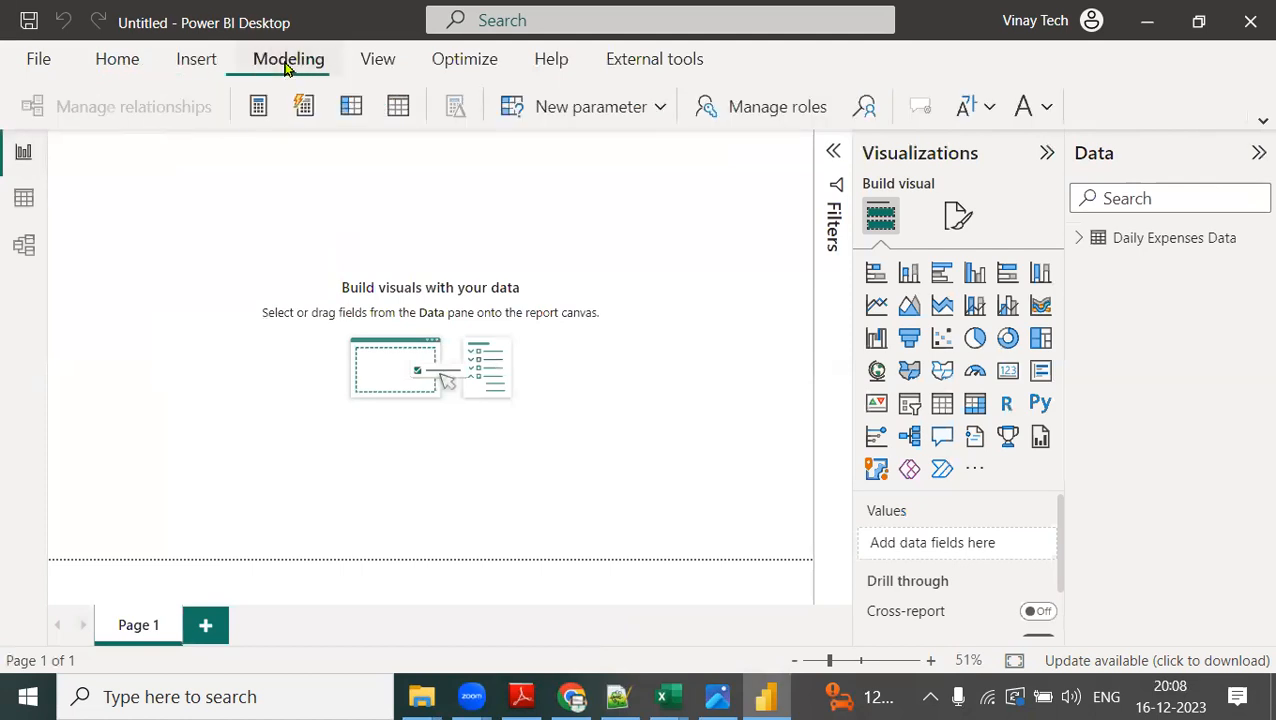
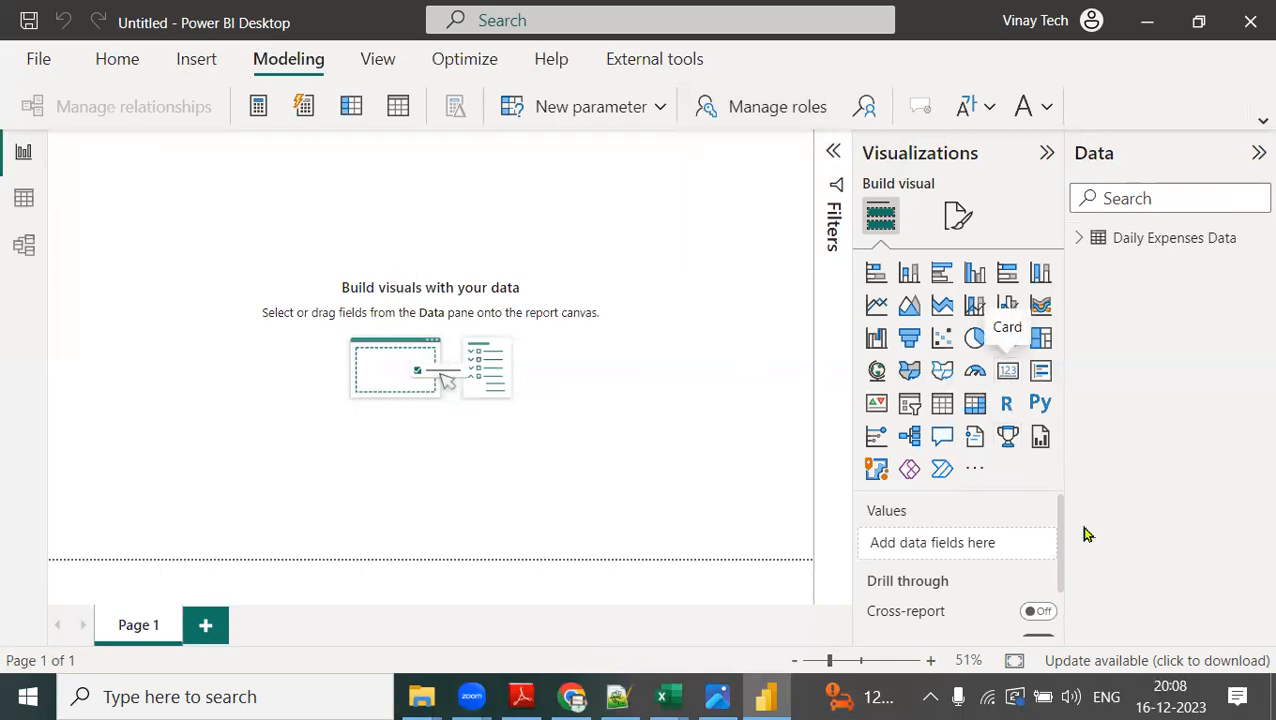
Circle the Card, Slicer, stacked bar chart and pie chart visual types with freehand screen annotations.
{"action": "mouse_move", "coordinate": [1030, 358]}
{"action": "left_mouse_down"}
{"action": "mouse_move", "coordinate": [976, 374]}
{"action": "mouse_move", "coordinate": [1034, 370]}
{"action": "left_mouse_up"}
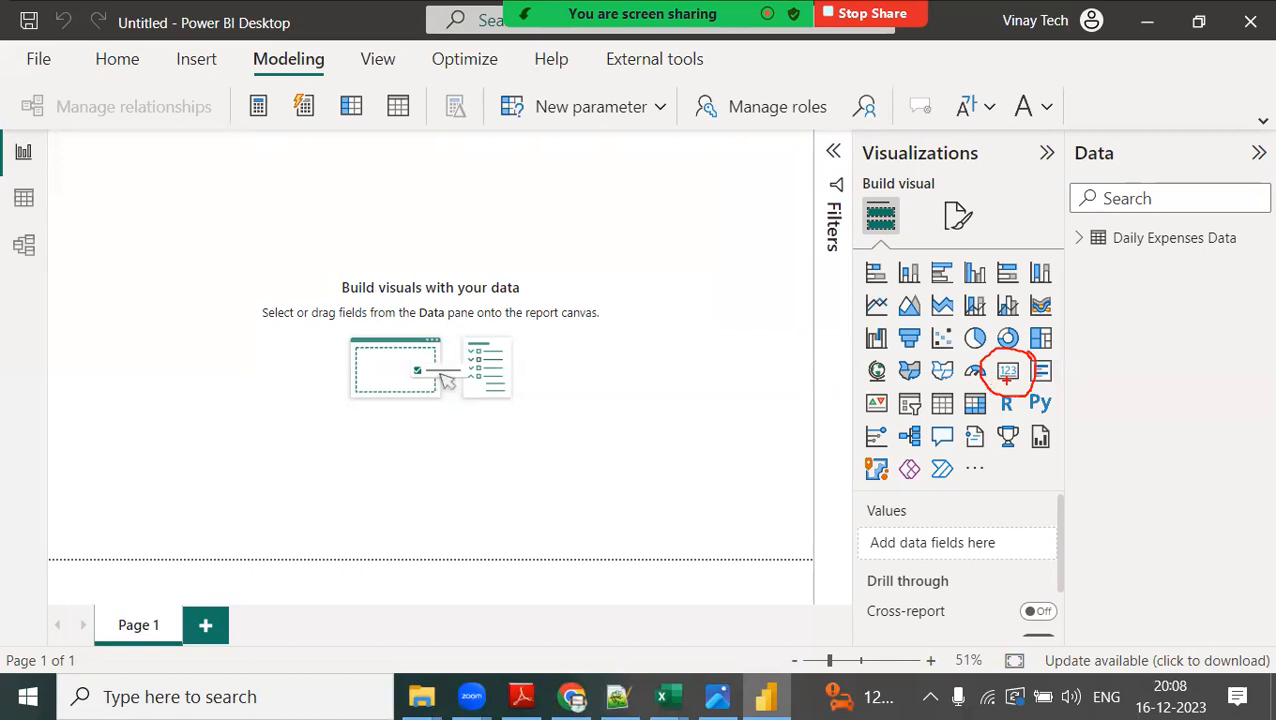
{"action": "mouse_move", "coordinate": [930, 396]}
{"action": "left_mouse_down"}
{"action": "mouse_move", "coordinate": [871, 394]}
{"action": "mouse_move", "coordinate": [938, 406]}
{"action": "mouse_move", "coordinate": [985, 370]}
{"action": "left_mouse_up"}
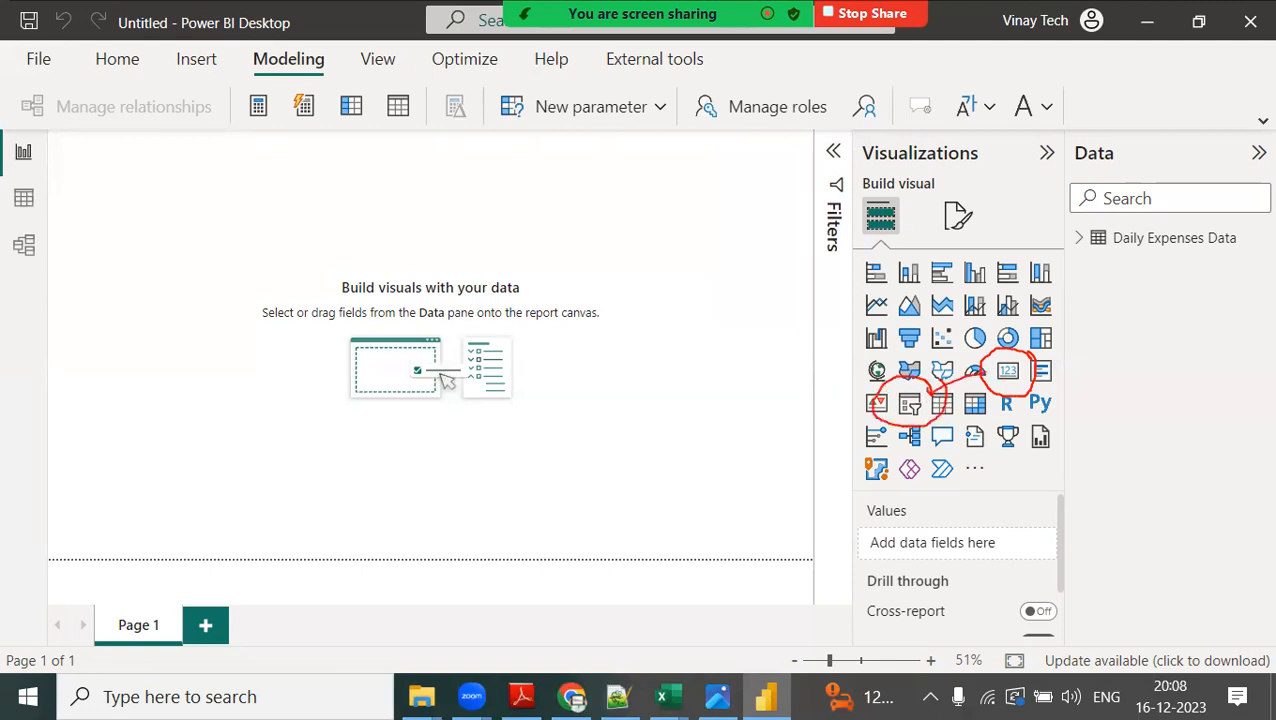
{"action": "mouse_move", "coordinate": [900, 268]}
{"action": "left_mouse_down"}
{"action": "mouse_move", "coordinate": [866, 252]}
{"action": "mouse_move", "coordinate": [852, 290]}
{"action": "mouse_move", "coordinate": [881, 247]}
{"action": "left_mouse_up"}
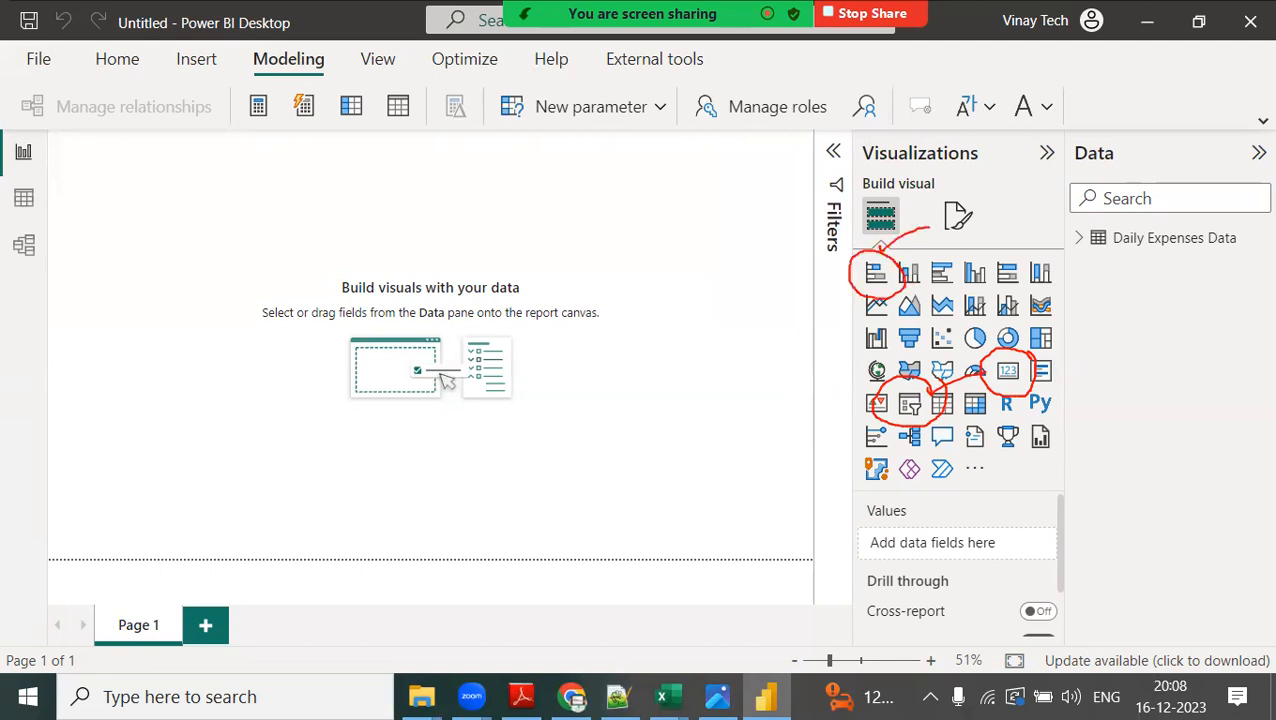
{"action": "mouse_move", "coordinate": [994, 338]}
{"action": "left_mouse_down"}
{"action": "mouse_move", "coordinate": [978, 318]}
{"action": "mouse_move", "coordinate": [945, 342]}
{"action": "mouse_move", "coordinate": [992, 340]}
{"action": "mouse_move", "coordinate": [966, 302]}
{"action": "left_mouse_up"}
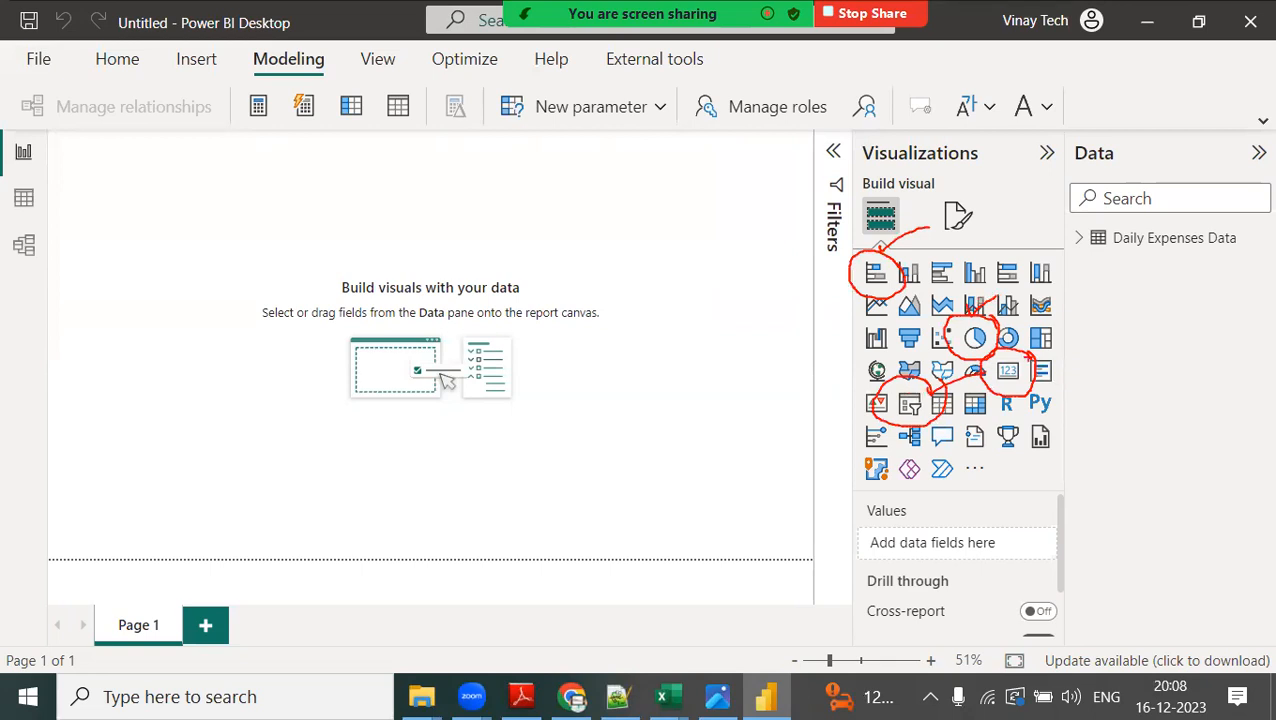
{"action": "mouse_move", "coordinate": [890, 352]}
{"action": "left_mouse_down"}
{"action": "mouse_move", "coordinate": [840, 358]}
{"action": "mouse_move", "coordinate": [870, 386]}
{"action": "mouse_move", "coordinate": [884, 352]}
{"action": "left_mouse_up"}
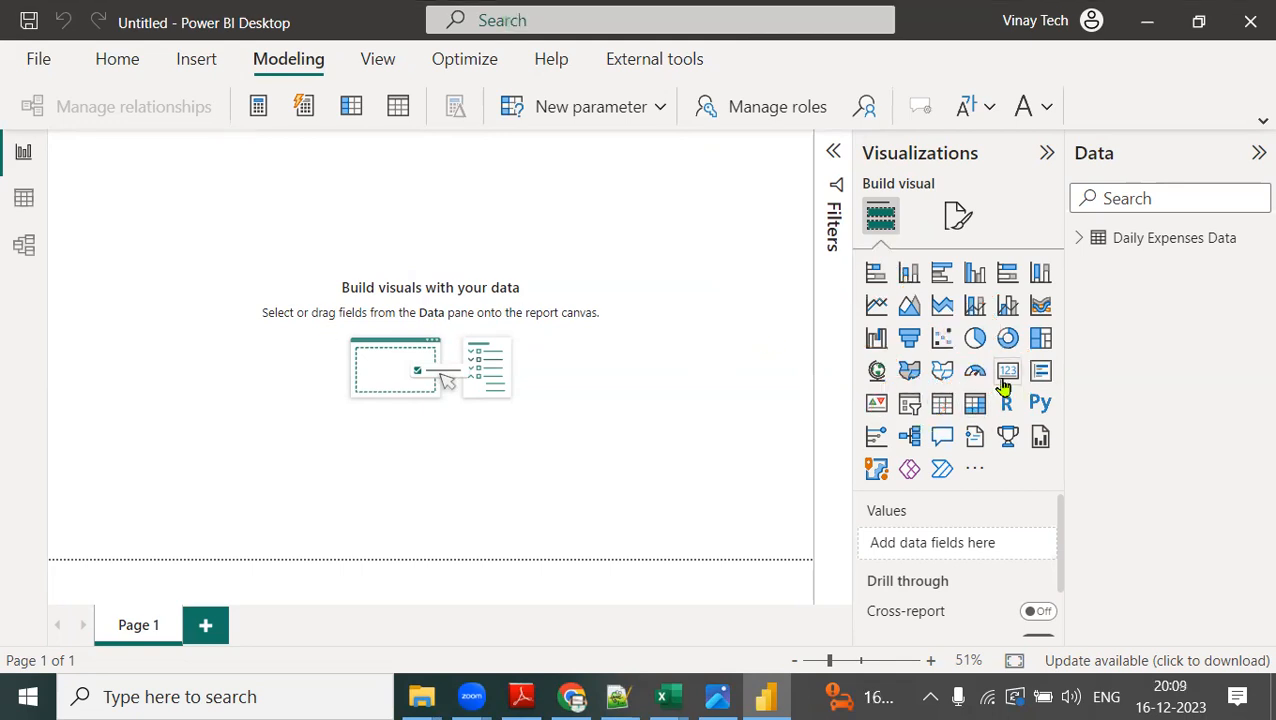
Insert an empty card visual on Page 1, collapse the Filters pane, and expand the fields of Daily Expenses Data.
{"action": "left_click", "coordinate": [1005, 375]}
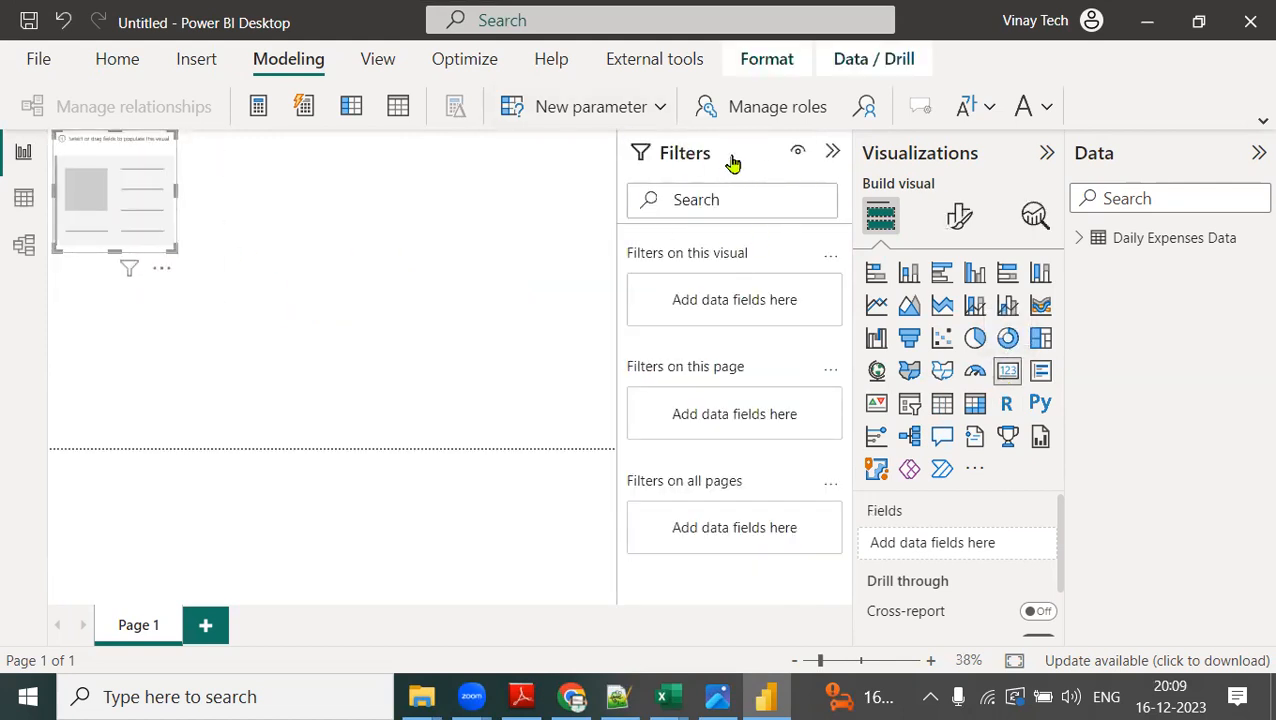
{"action": "left_click", "coordinate": [832, 151]}
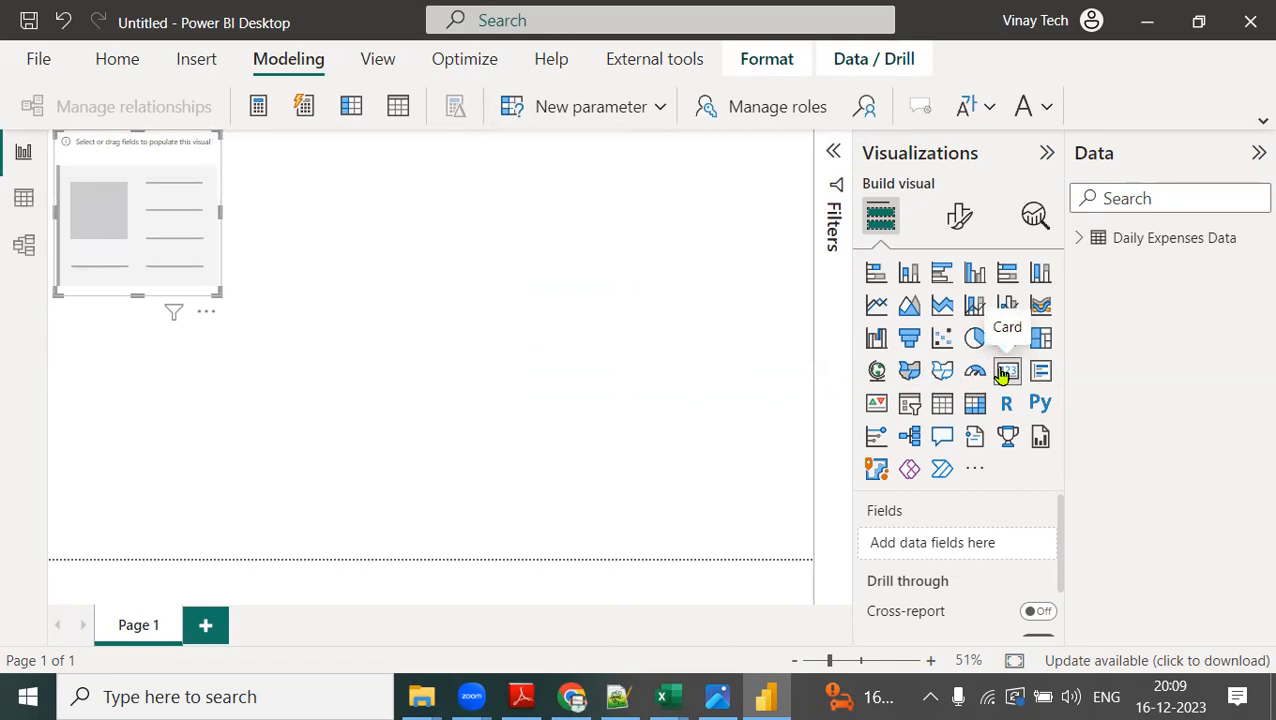
{"action": "left_click", "coordinate": [1080, 240]}
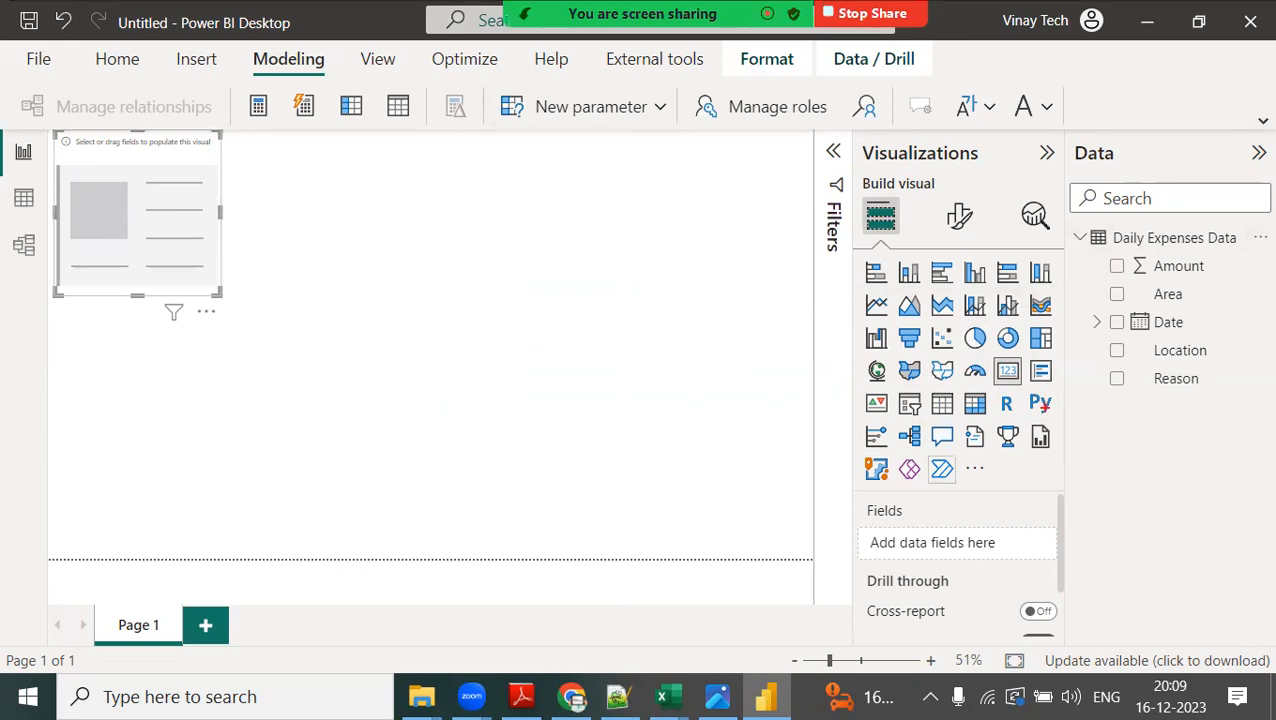
Annotate the Visualizations pane by circling the Card visual and linking the note "data section" to the Fields area.
{"action": "mouse_move", "coordinate": [1022, 348]}
{"action": "left_mouse_down"}
{"action": "mouse_move", "coordinate": [988, 398]}
{"action": "mouse_move", "coordinate": [1027, 342]}
{"action": "left_mouse_up"}
{"action": "left_click_drag", "start_coordinate": [889, 168], "coordinate": [890, 192]}
{"action": "left_click_drag", "start_coordinate": [956, 168], "coordinate": [1004, 177]}
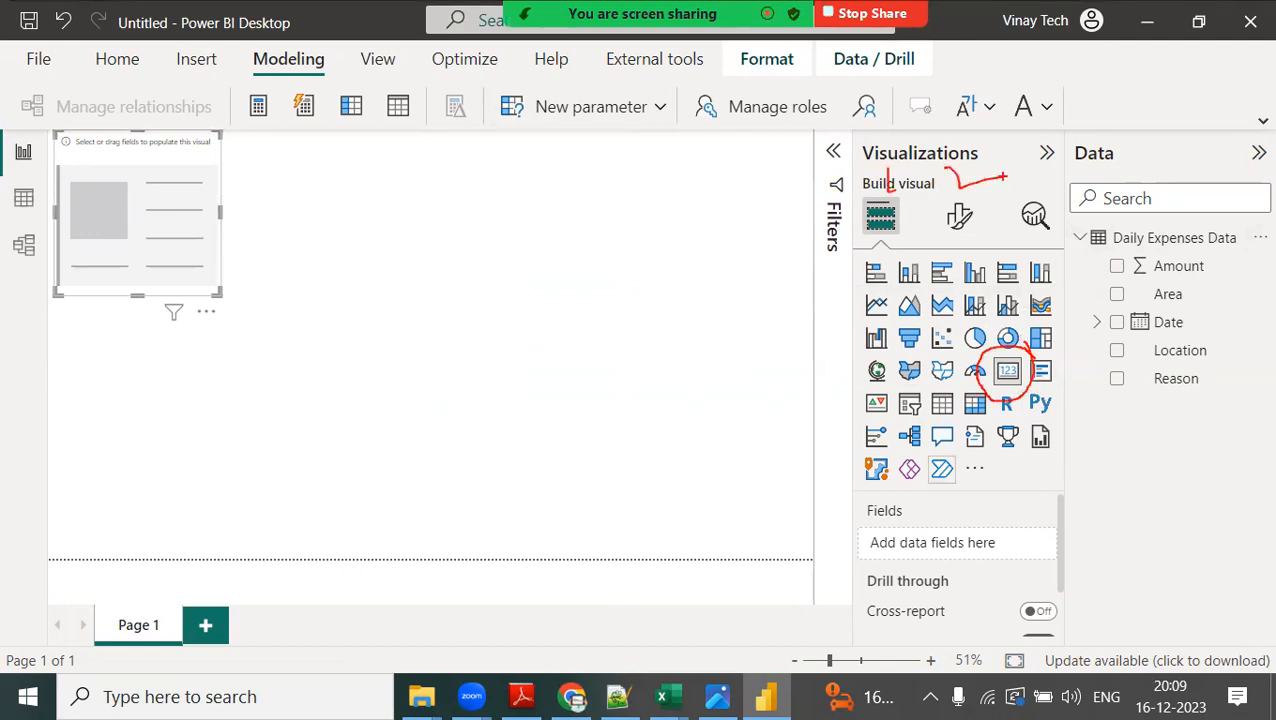
{"action": "left_click_drag", "start_coordinate": [879, 157], "coordinate": [693, 197]}
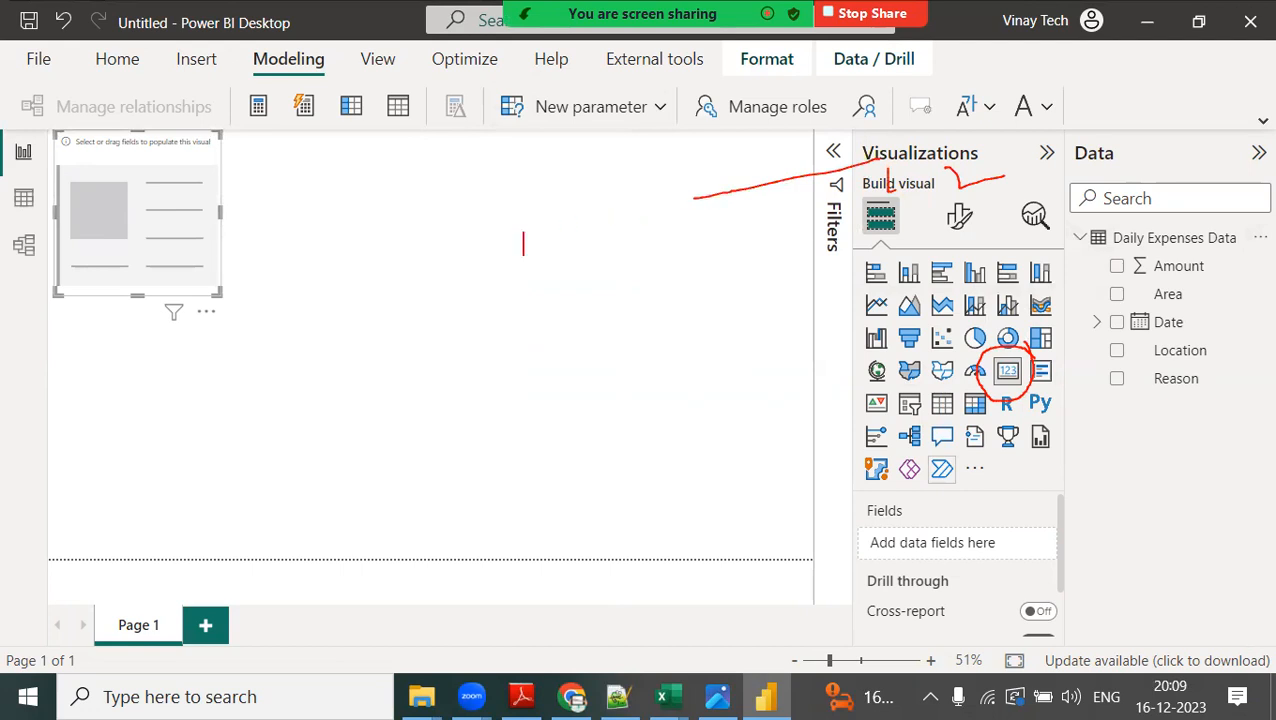
{"action": "type", "text": "data sec"}
{"action": "type", "text": "tion"}
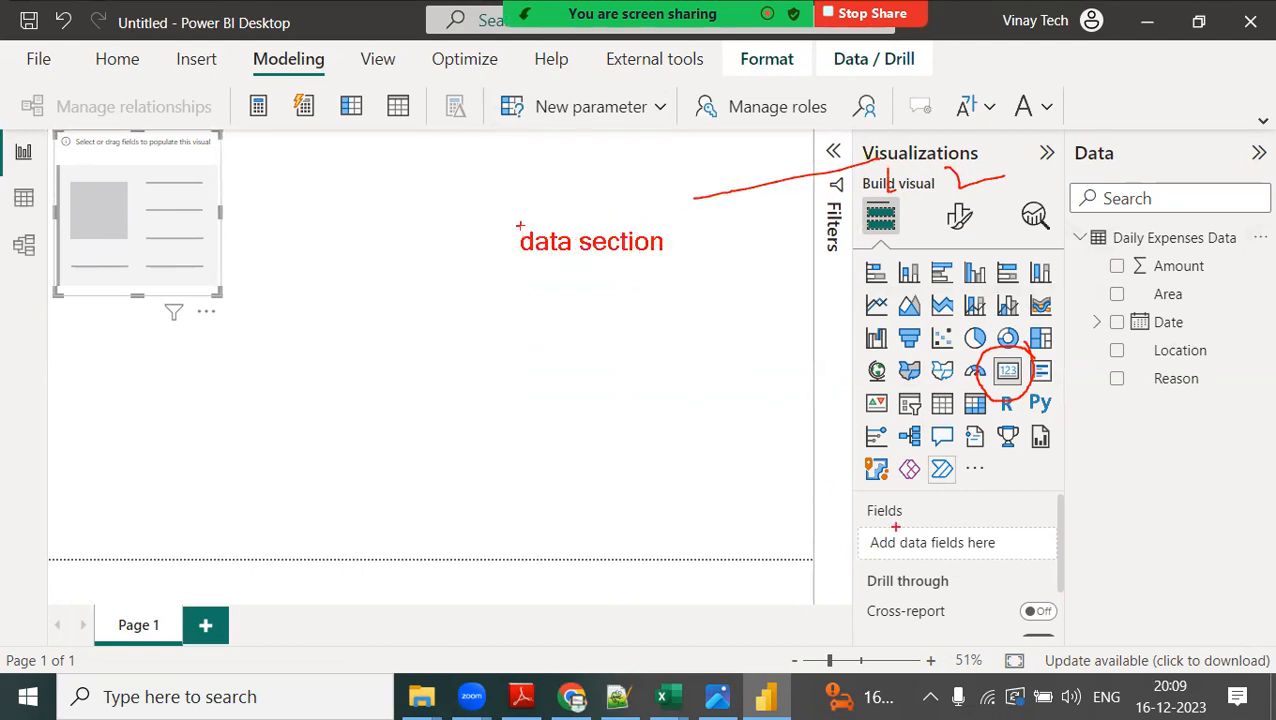
{"action": "left_click_drag", "start_coordinate": [895, 527], "coordinate": [942, 500]}
{"action": "left_click_drag", "start_coordinate": [640, 289], "coordinate": [897, 512]}
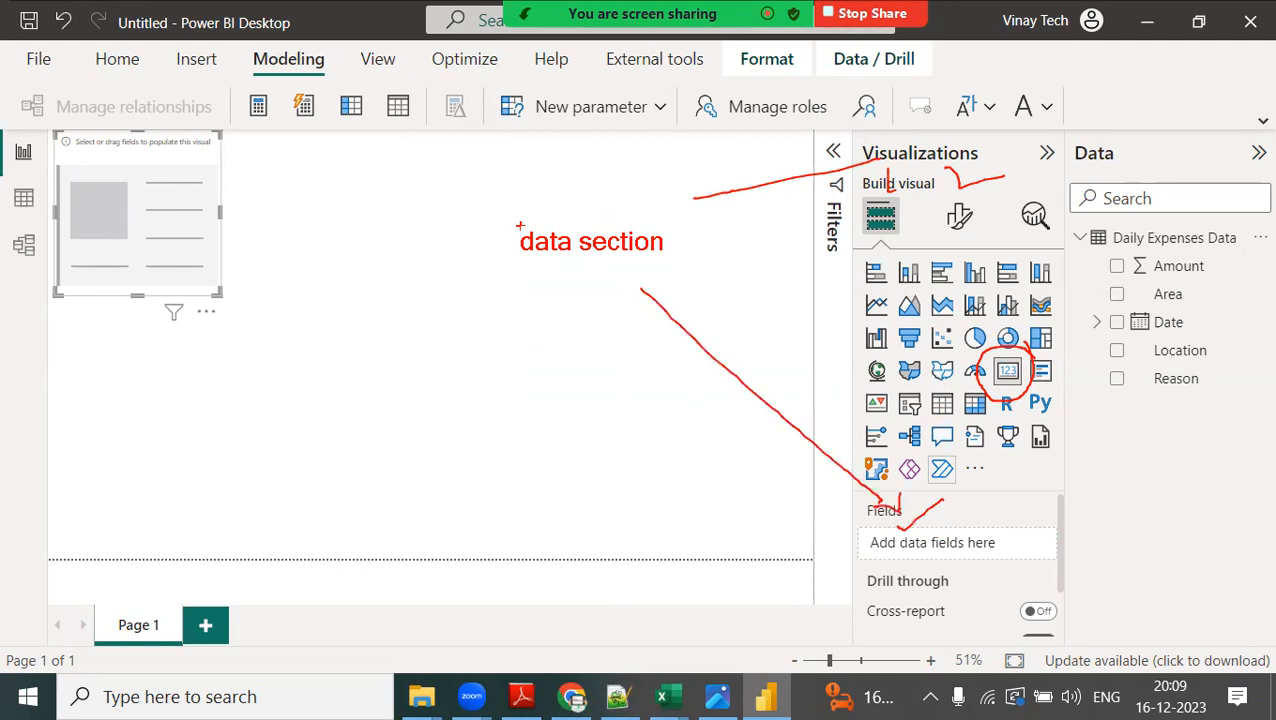
Annotate the visual formatting icon with an on-screen note reading "format area", "colors fonts" and "sizes...".
{"action": "mouse_move", "coordinate": [972, 198]}
{"action": "left_mouse_down"}
{"action": "mouse_move", "coordinate": [932, 206]}
{"action": "mouse_move", "coordinate": [988, 212]}
{"action": "mouse_move", "coordinate": [1029, 98]}
{"action": "left_mouse_up"}
{"action": "type", "text": "format area"}
{"action": "key", "text": "Return"}
{"action": "type", "text": "cl"}
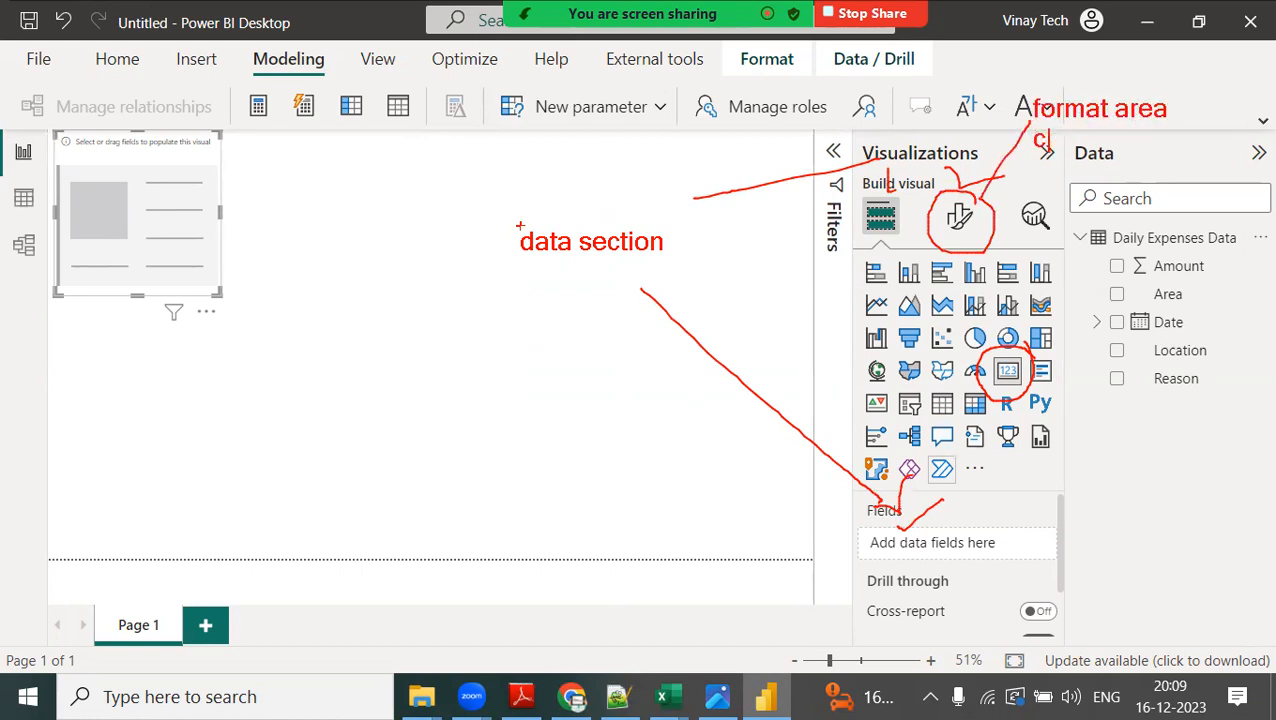
{"action": "type", "text": "olors fonts"}
{"action": "key", "text": "Return"}
{"action": "type", "text": "s"}
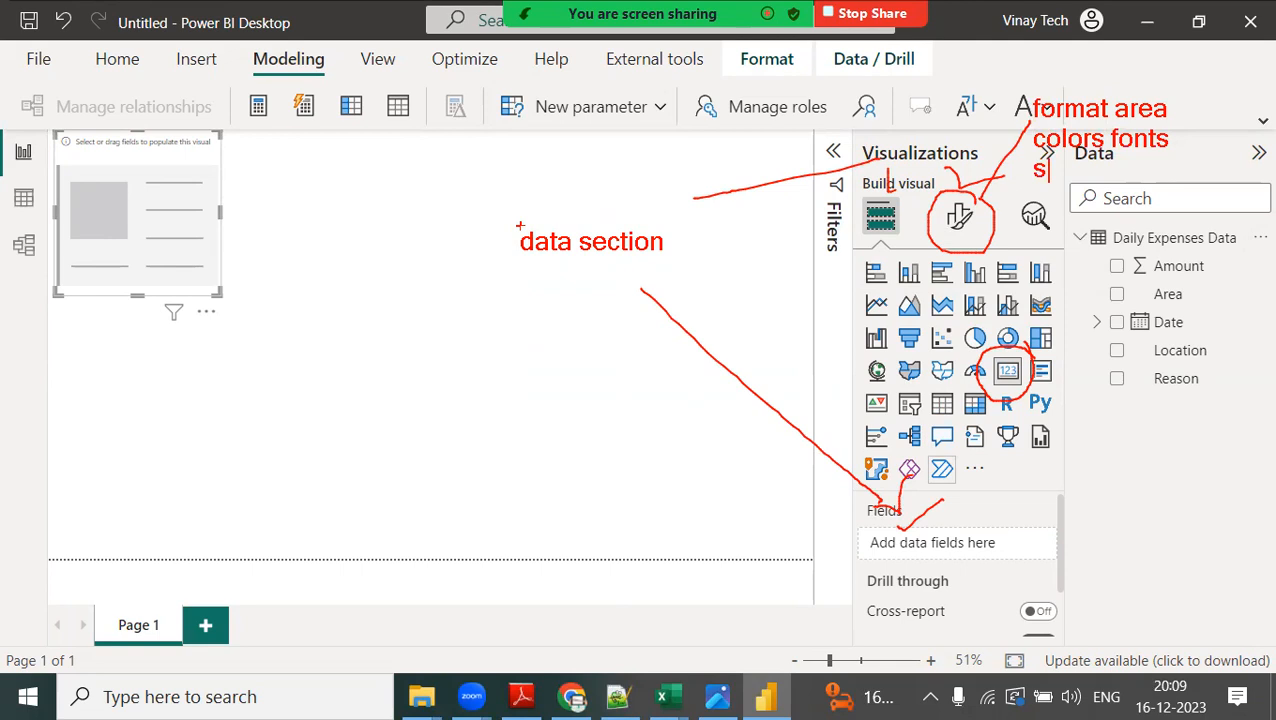
{"action": "type", "text": "izes..."}
{"action": "key", "text": "Return"}
Extend the on-screen formatting note with "two types", "common to all visual" and a line for visual-specific formatting.
{"action": "type", "text": "two types"}
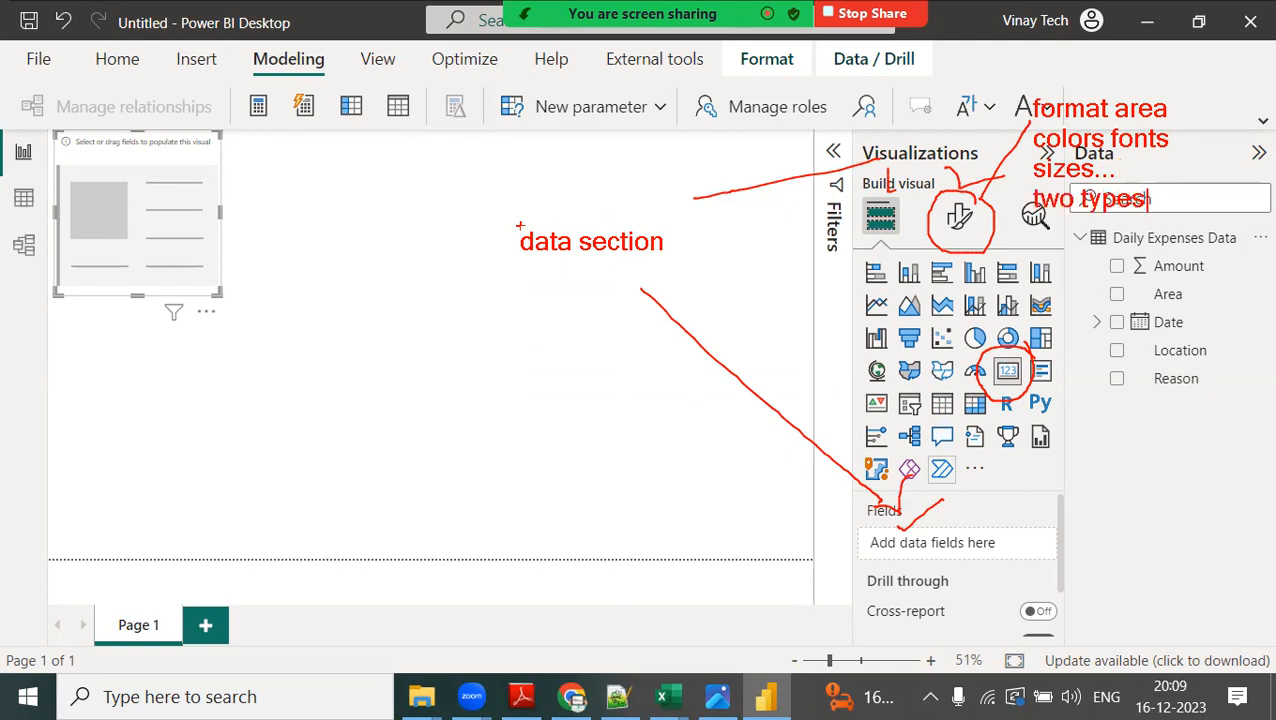
{"action": "key", "text": "Return"}
{"action": "type", "text": "comm"}
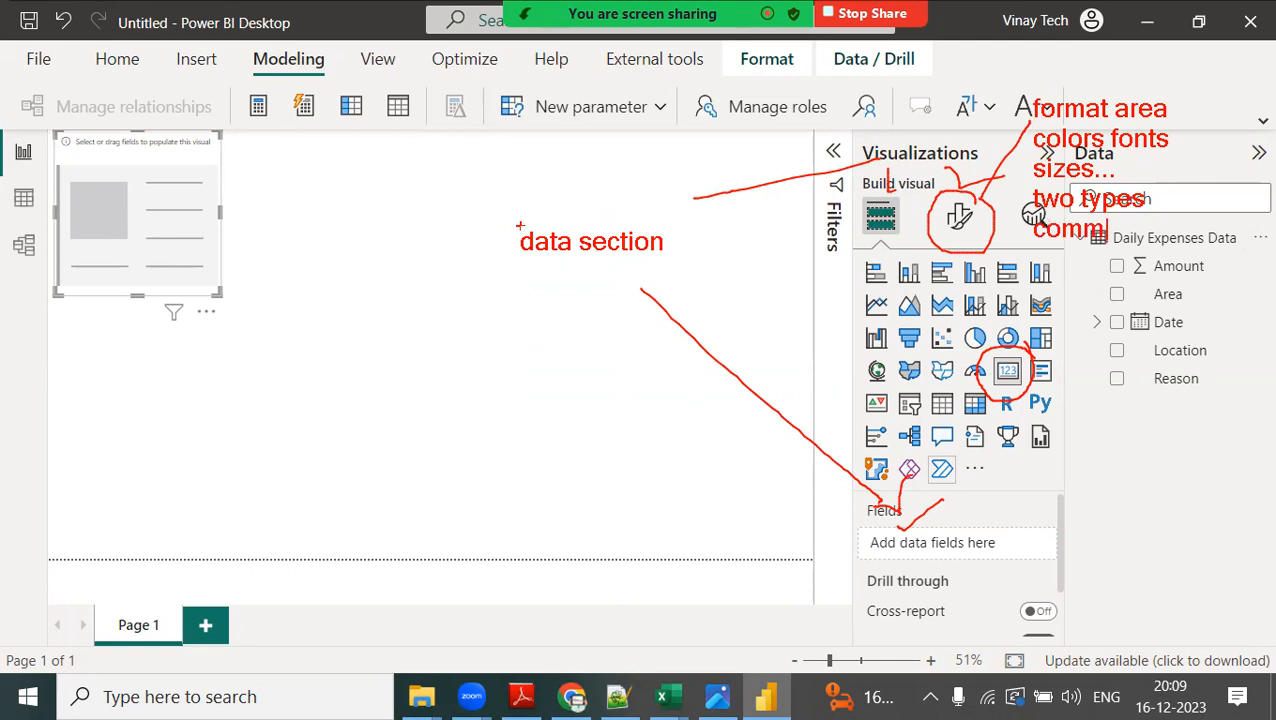
{"action": "type", "text": "on to all "}
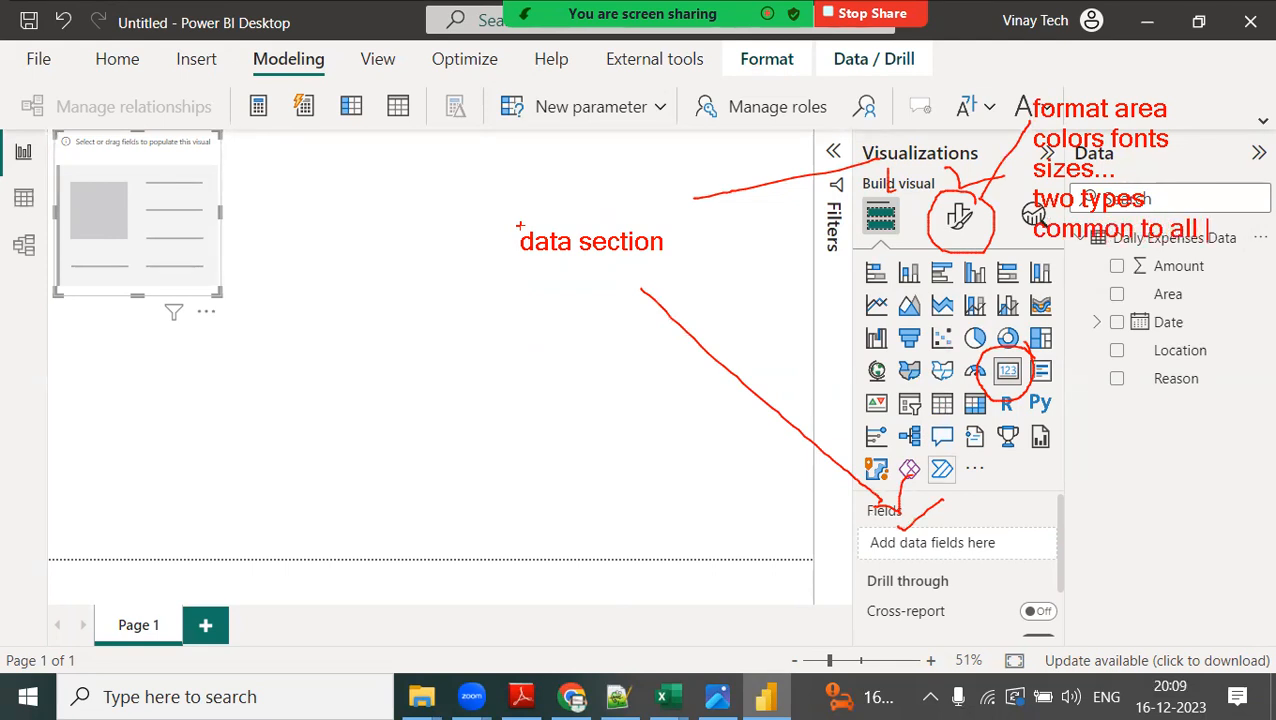
{"action": "type", "text": "visual"}
{"action": "key", "text": "Return"}
{"action": "type", "text": "visual spec"}
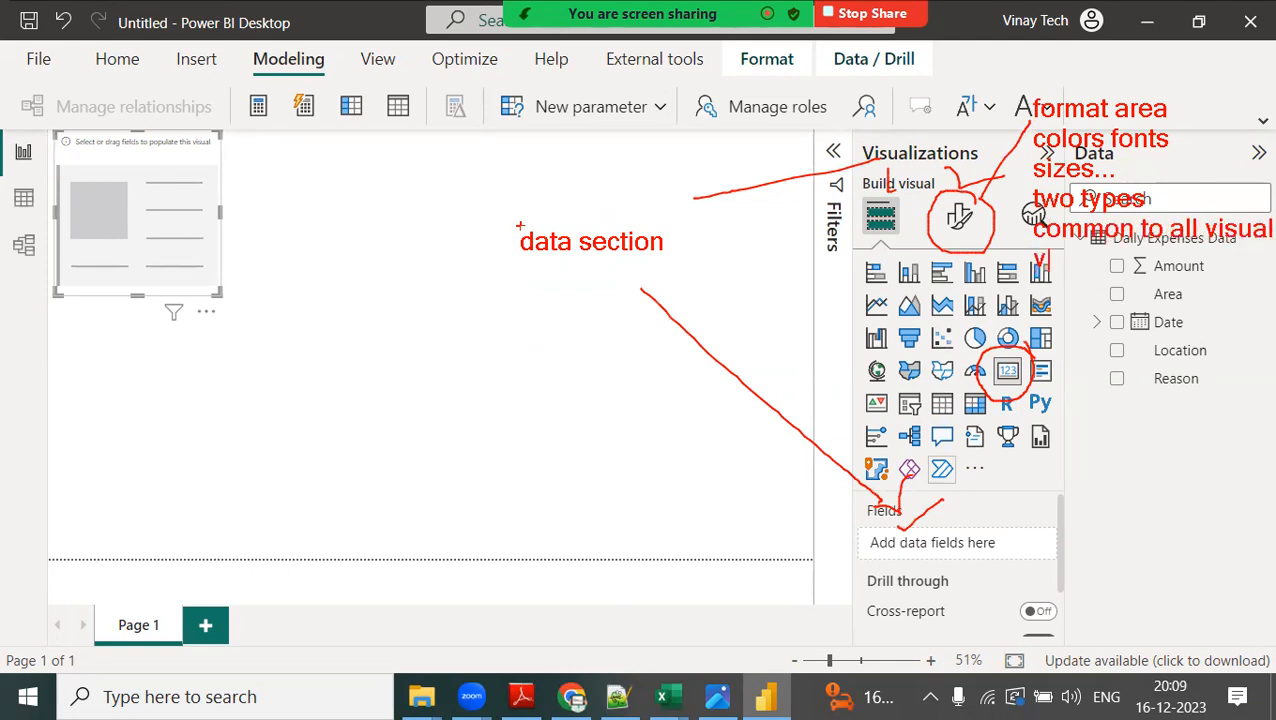
{"action": "type", "text": "ifi"}
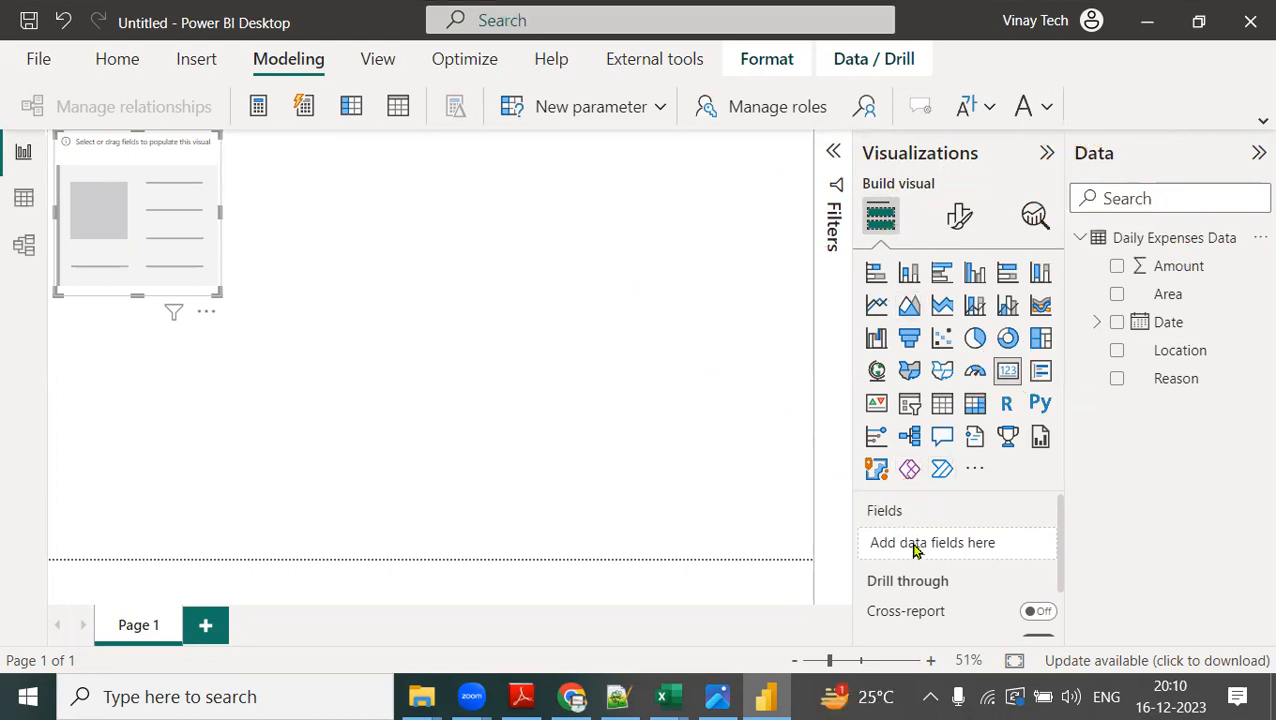
Add the Amount field to the card visual, and deselect the card.
{"action": "left_click_drag", "start_coordinate": [1168, 270], "coordinate": [954, 541]}
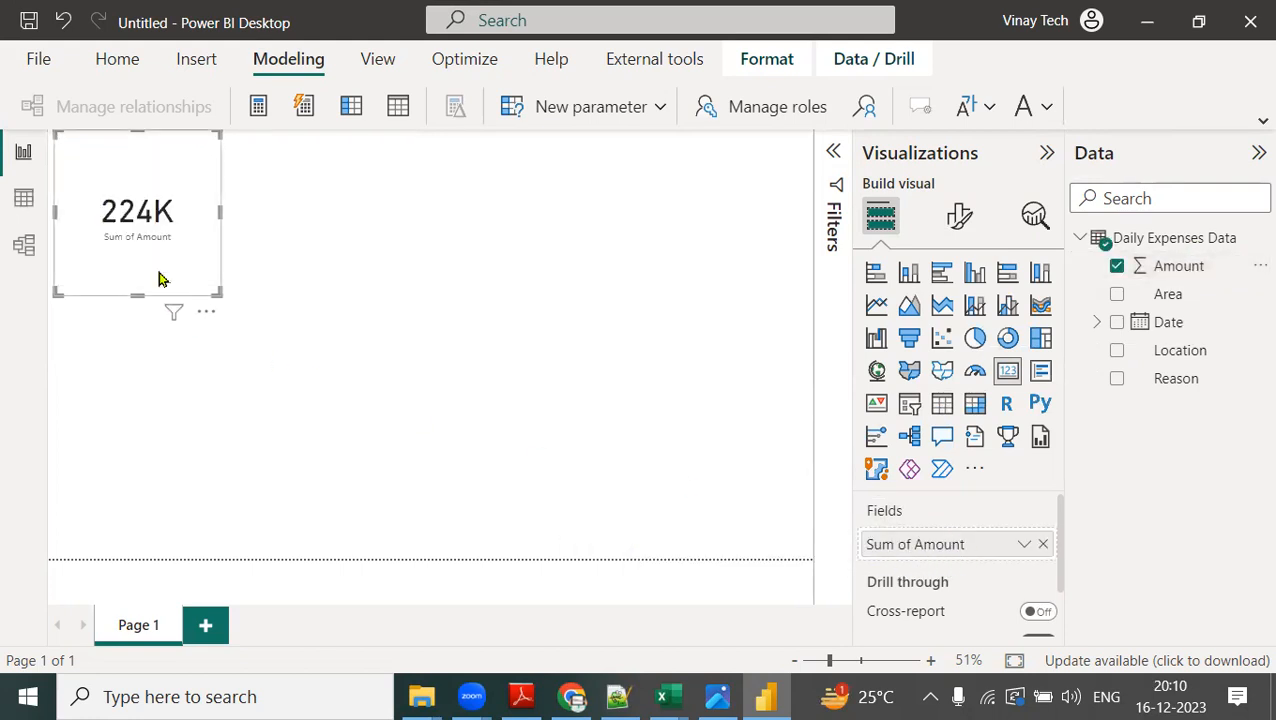
{"action": "mouse_move", "coordinate": [1160, 272]}
{"action": "left_mouse_down"}
{"action": "mouse_move", "coordinate": [888, 538]}
{"action": "mouse_move", "coordinate": [250, 270]}
{"action": "mouse_move", "coordinate": [203, 268]}
{"action": "mouse_move", "coordinate": [281, 250]}
{"action": "left_mouse_up"}
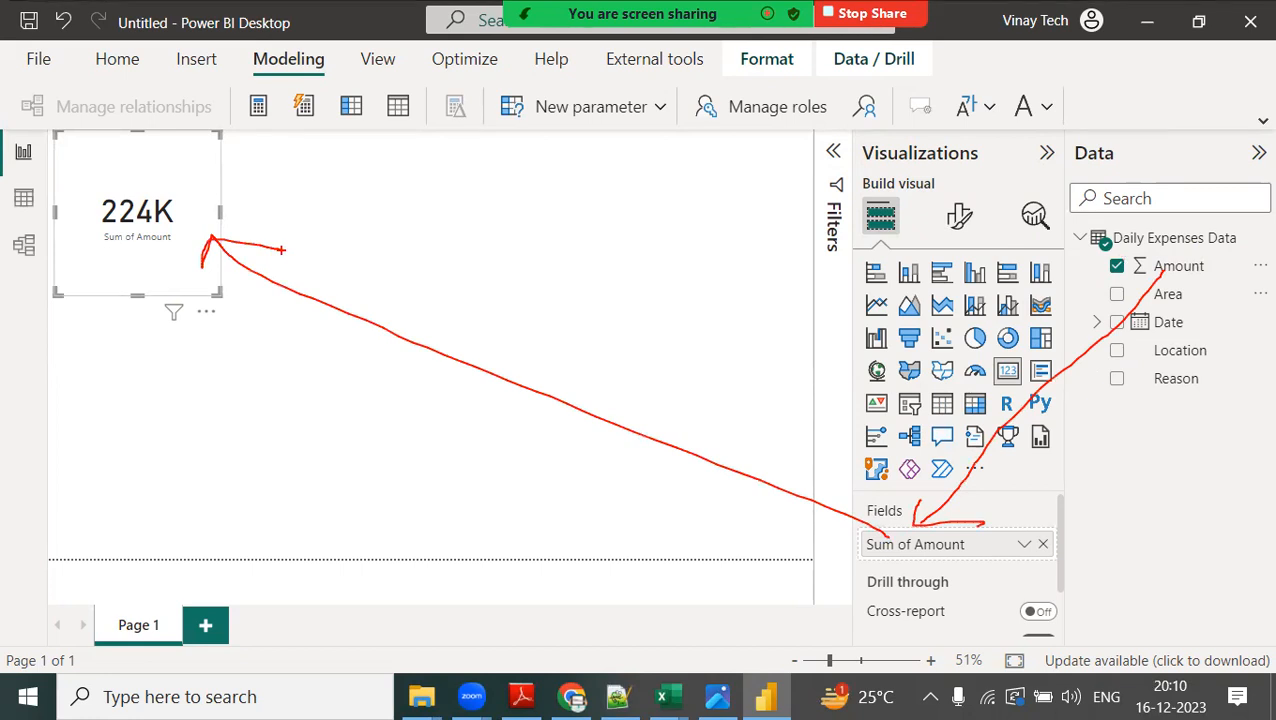
{"action": "key", "text": "Escape"}
{"action": "left_click", "coordinate": [692, 419]}
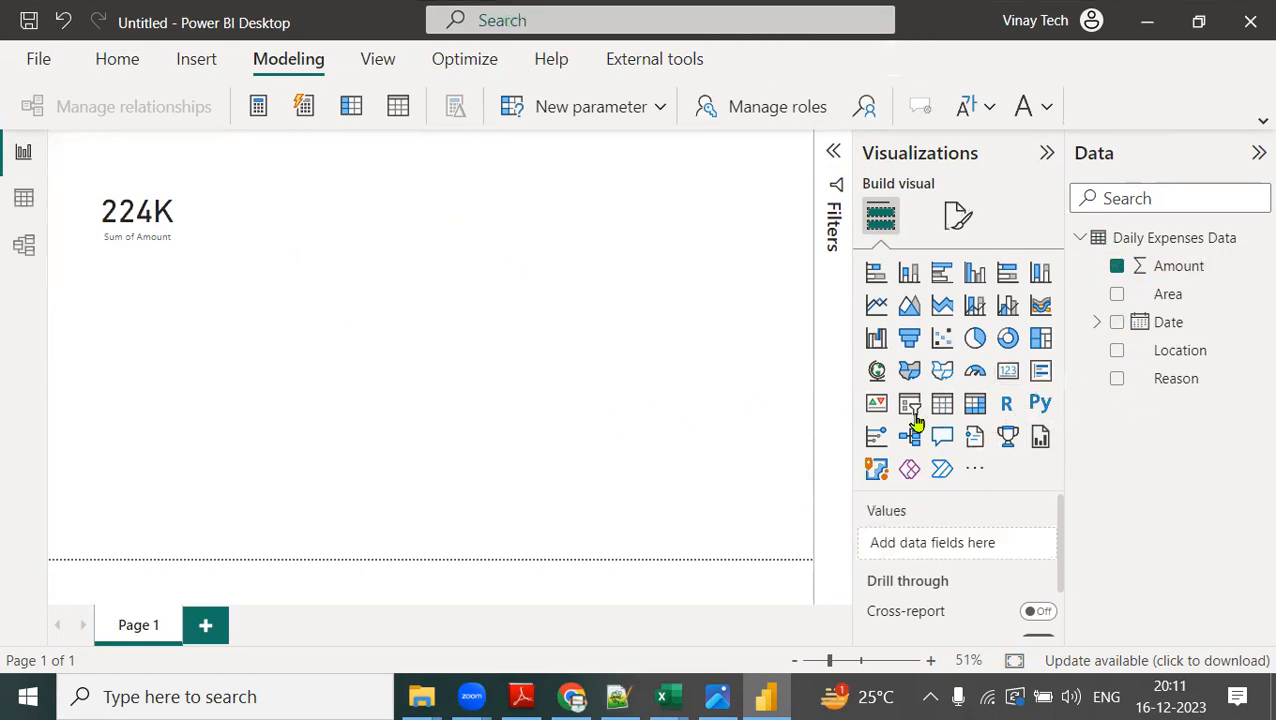
Insert a second card visual beside the first one, and add the Amount field to it.
{"action": "left_click", "coordinate": [1009, 372]}
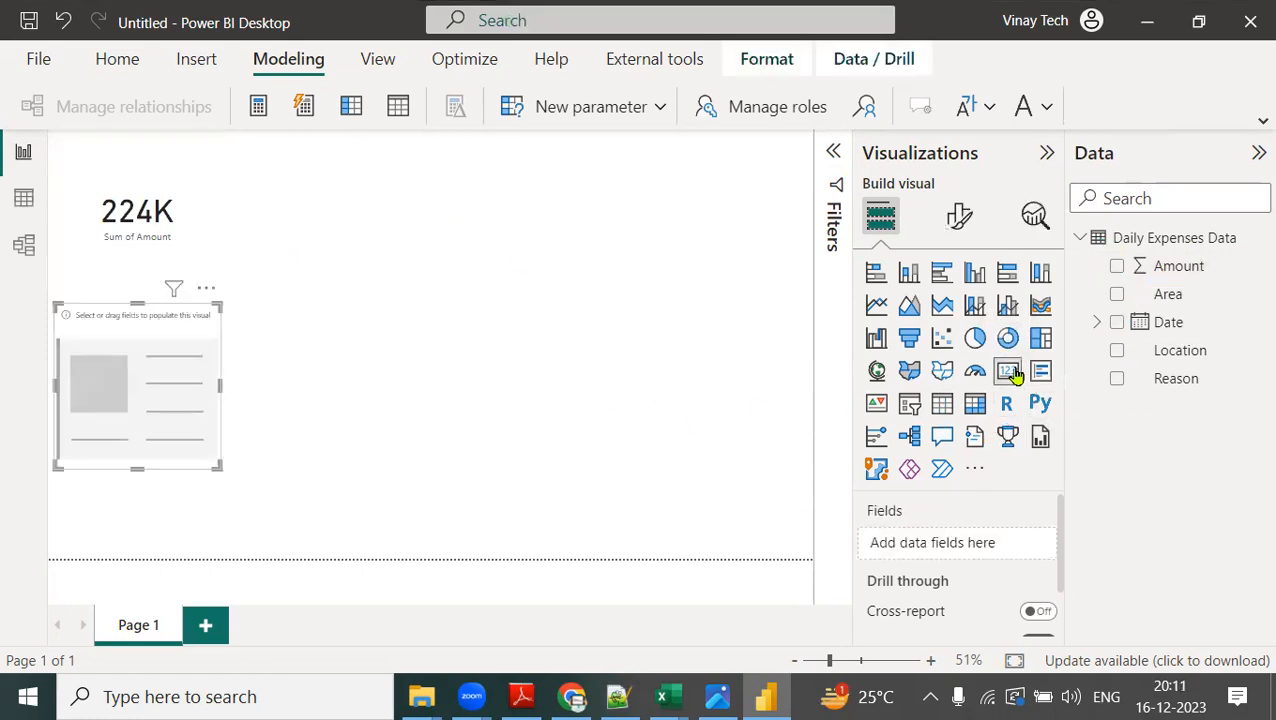
{"action": "left_click_drag", "start_coordinate": [157, 340], "coordinate": [365, 177]}
{"action": "left_click_drag", "start_coordinate": [1208, 268], "coordinate": [985, 545]}
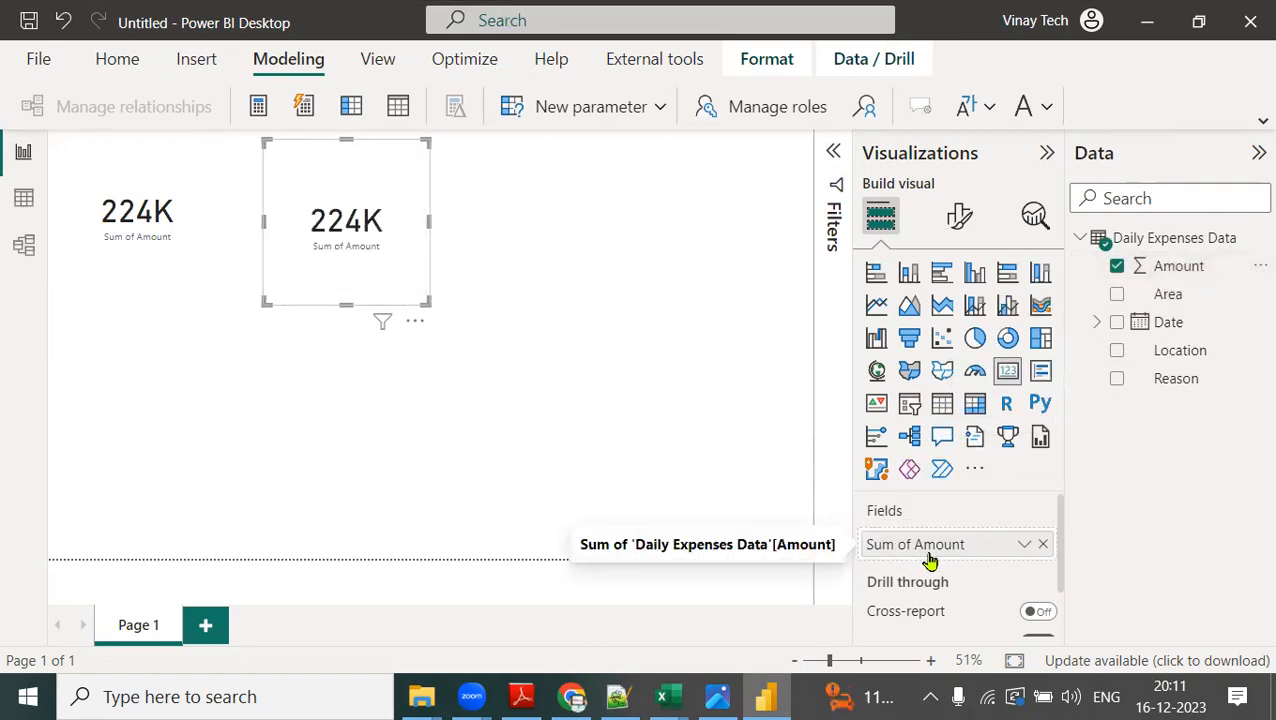
Set the second card's Amount aggregation to Average.
{"action": "left_click", "coordinate": [1025, 552]}
{"action": "key", "text": "ctrl+2"}
{"action": "mouse_move", "coordinate": [1041, 510]}
{"action": "left_mouse_down"}
{"action": "mouse_move", "coordinate": [996, 520]}
{"action": "mouse_move", "coordinate": [1052, 524]}
{"action": "left_mouse_up"}
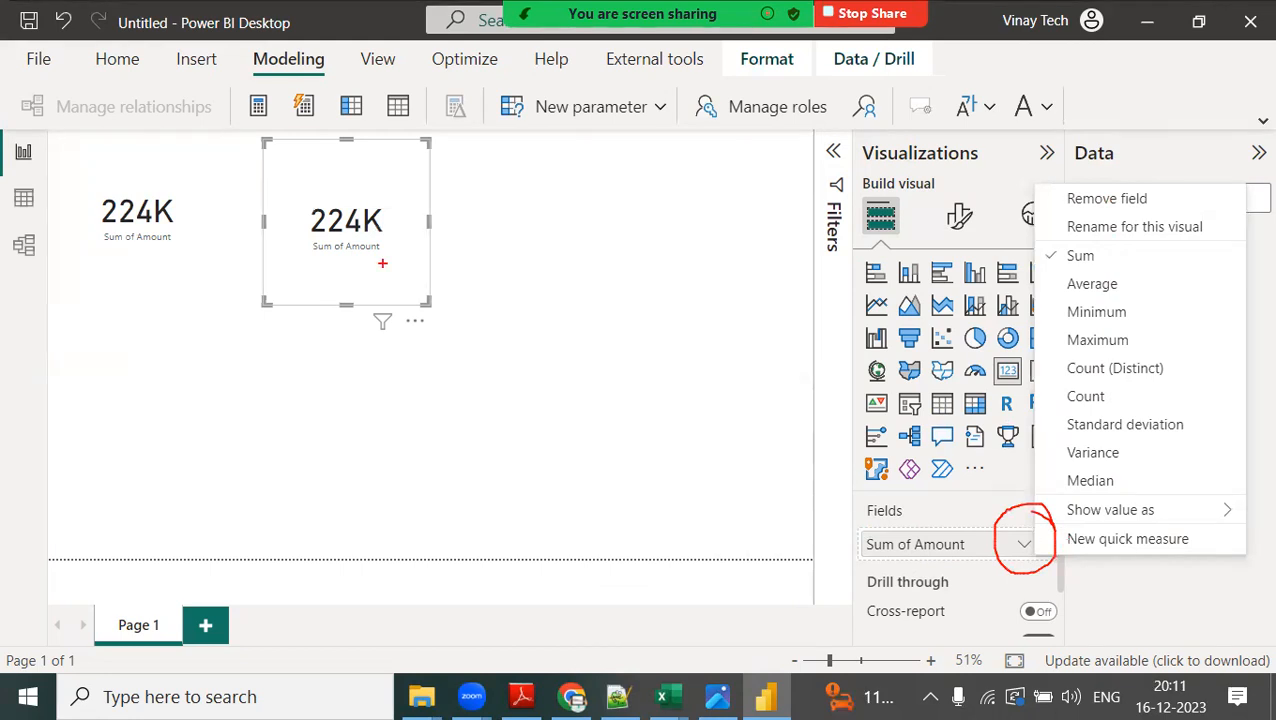
{"action": "left_click_drag", "start_coordinate": [405, 225], "coordinate": [466, 207]}
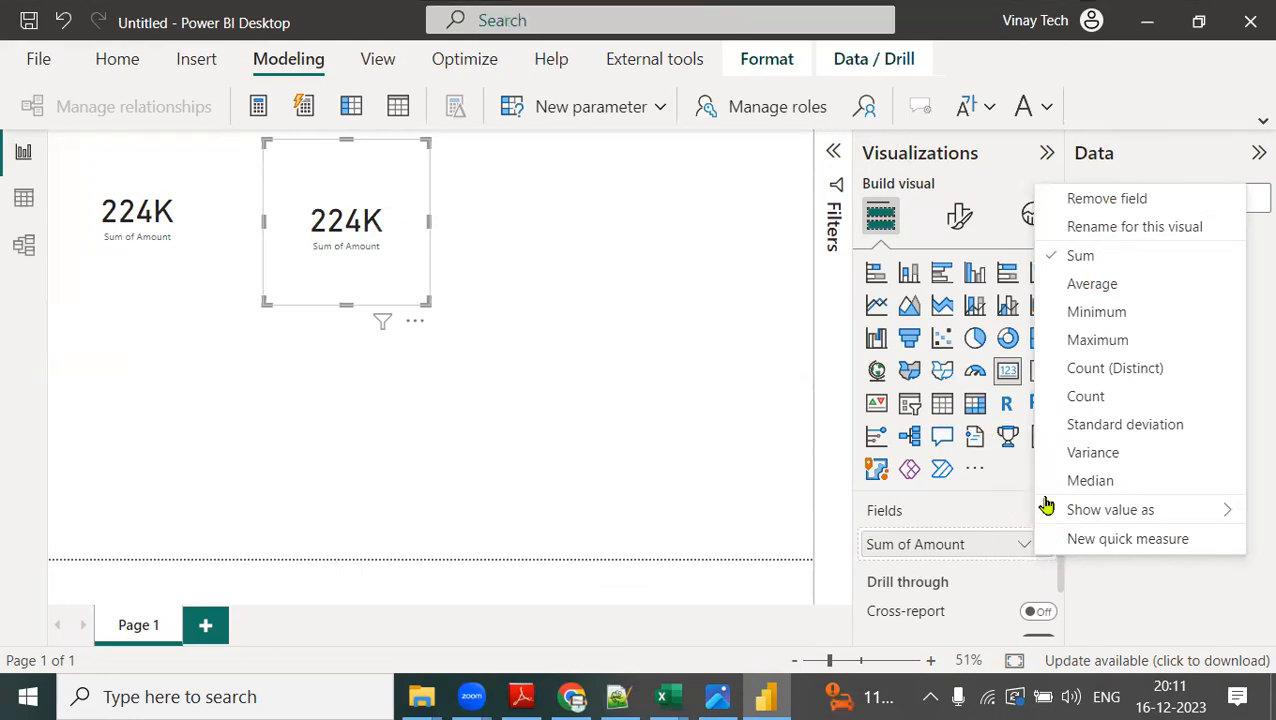
{"action": "left_click", "coordinate": [1112, 292]}
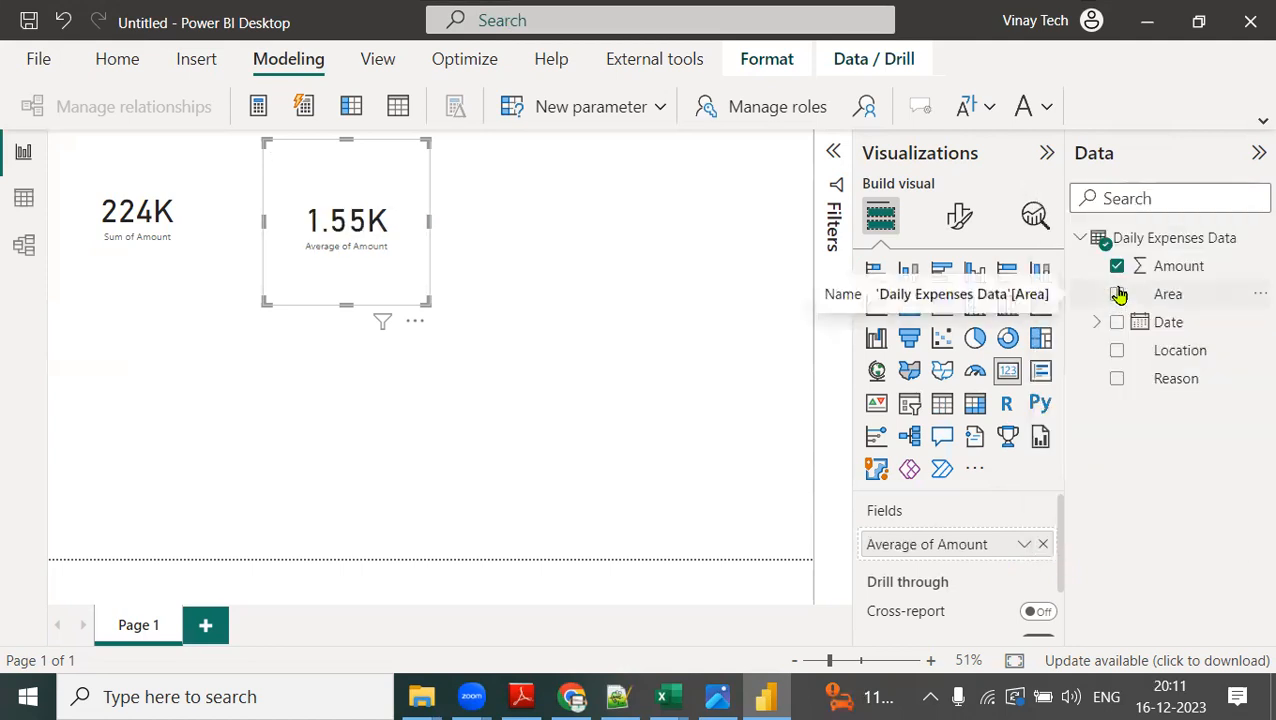
{"action": "left_click", "coordinate": [573, 293]}
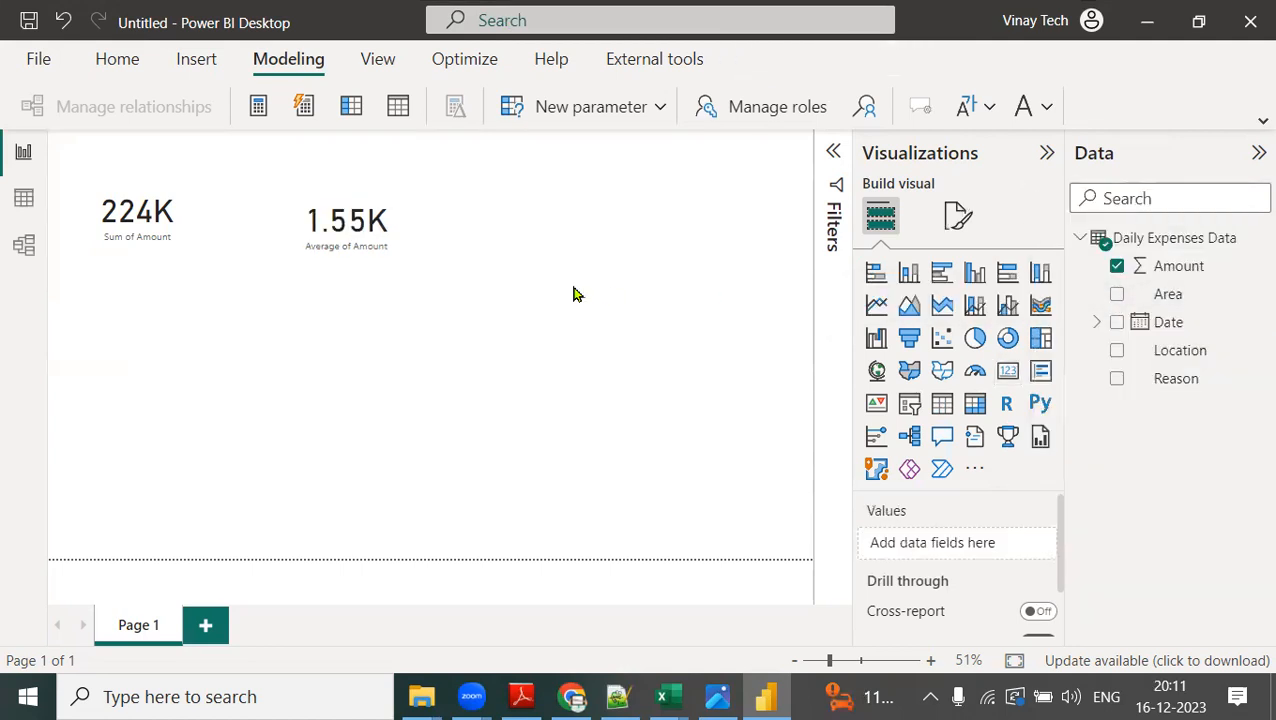
Insert a third card visual below the first one, showing the Amount field aggregated as Maximum.
{"action": "left_click", "coordinate": [1016, 384]}
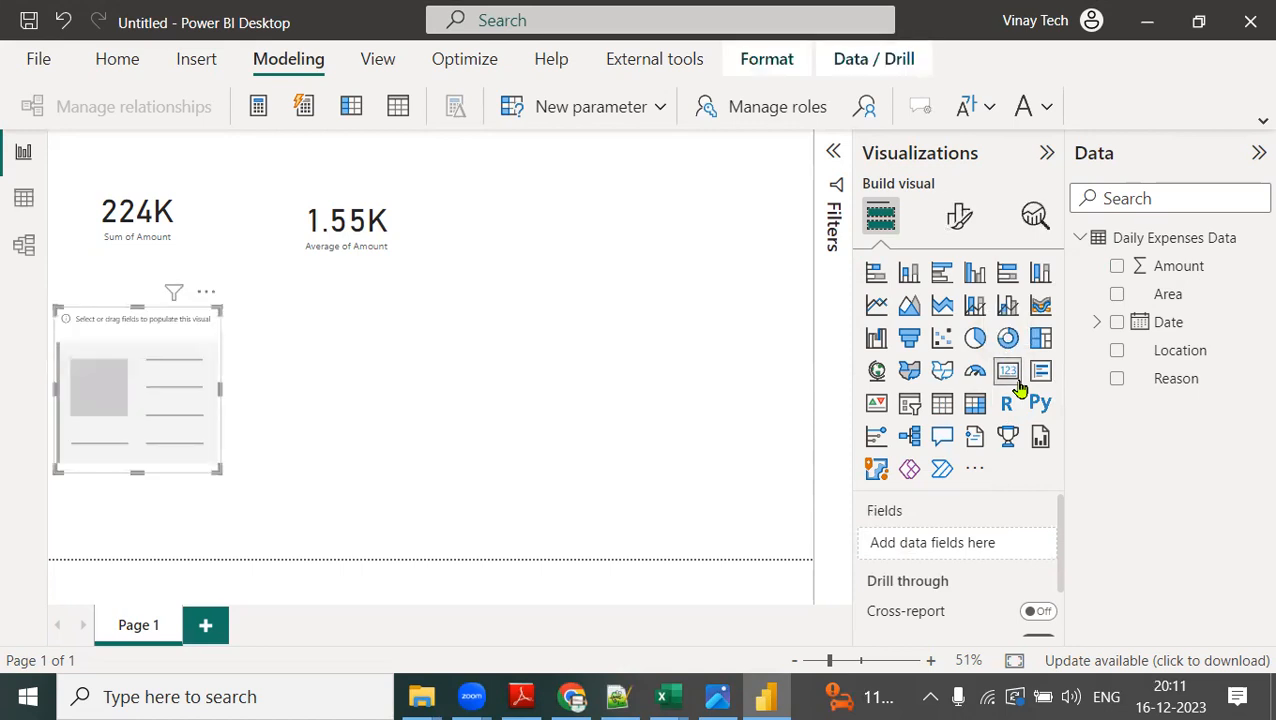
{"action": "left_click_drag", "start_coordinate": [1170, 268], "coordinate": [967, 542]}
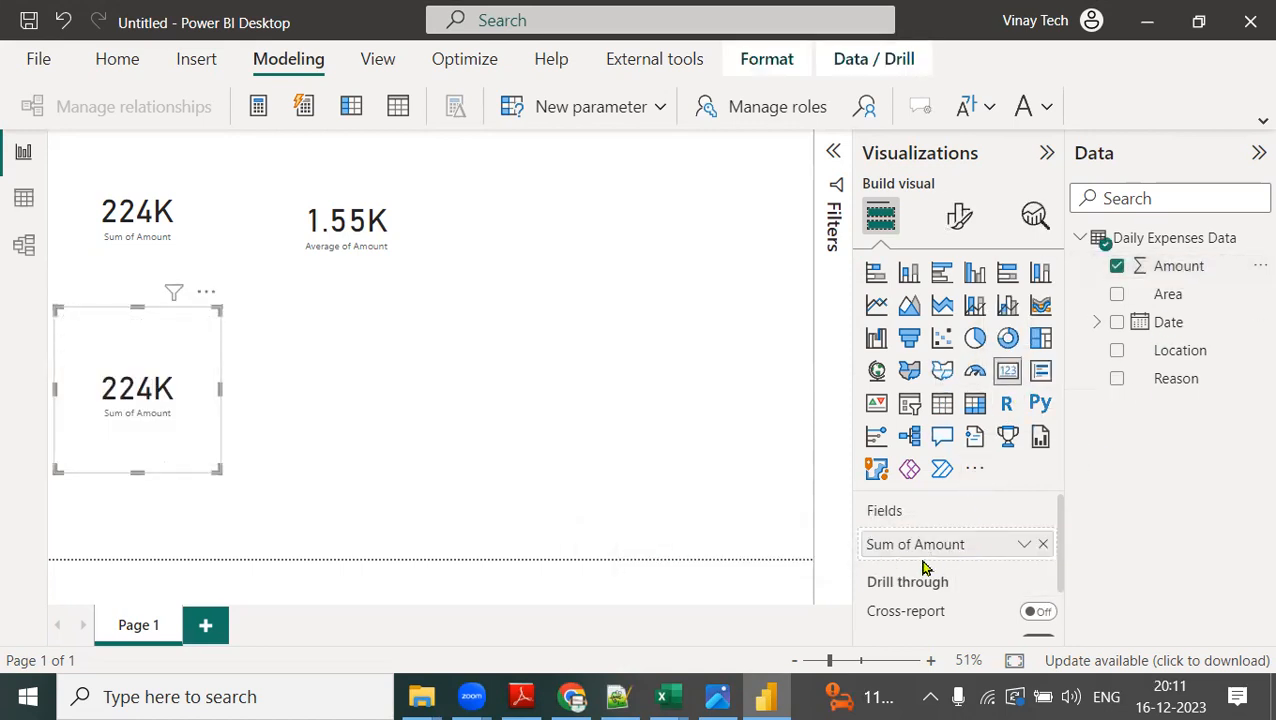
{"action": "left_click", "coordinate": [1025, 547]}
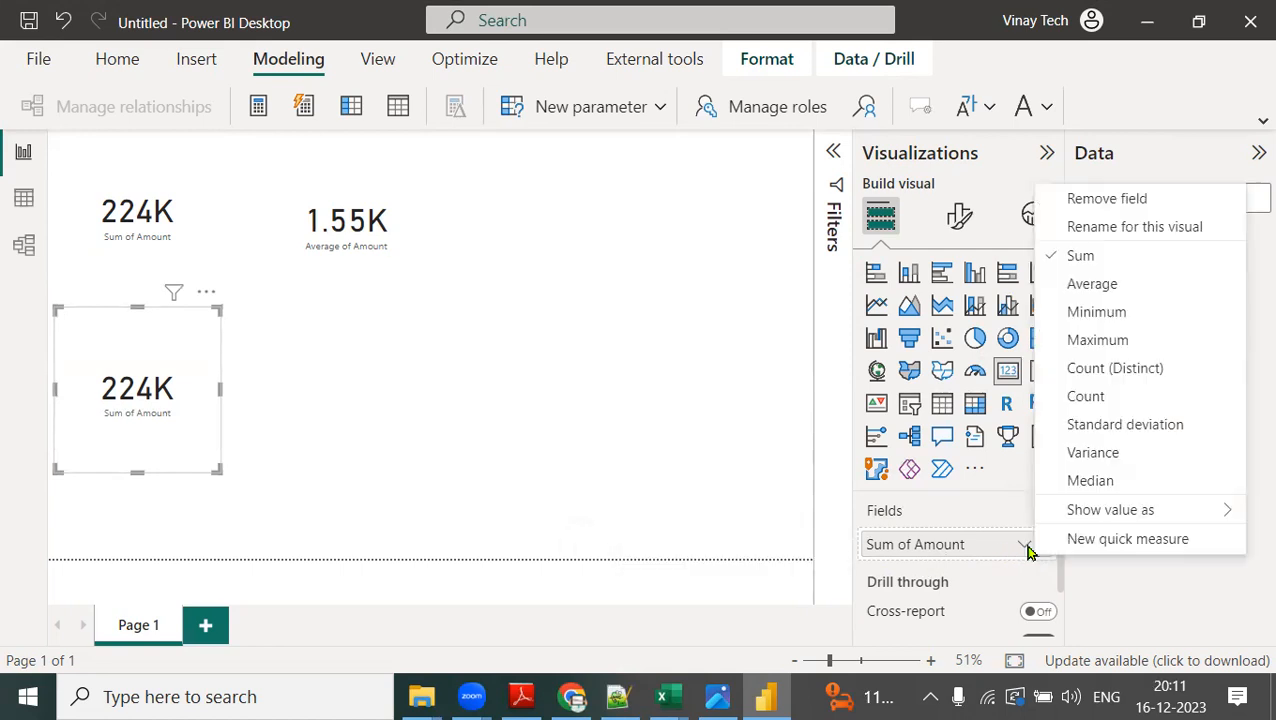
{"action": "left_click", "coordinate": [1108, 345]}
{"action": "left_click", "coordinate": [527, 377]}
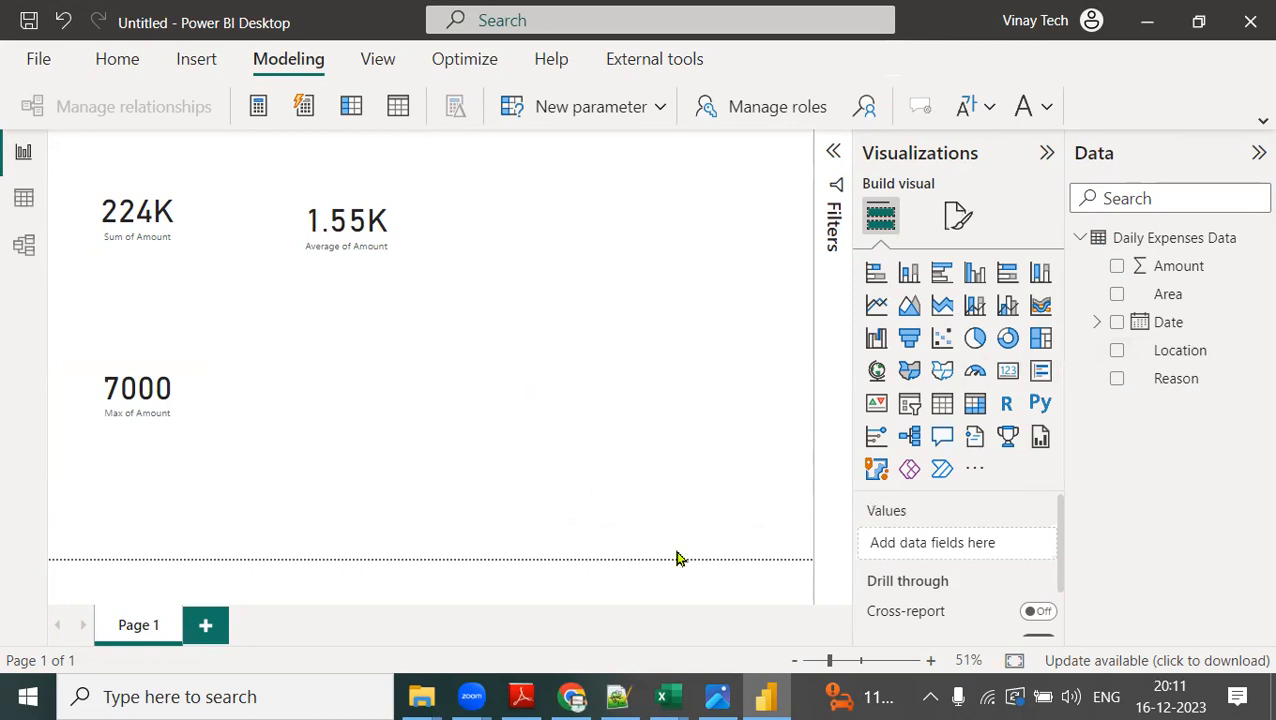
Insert a fourth card visual below the average card, showing the Amount field aggregated as Minimum.
{"action": "left_click", "coordinate": [1005, 372]}
{"action": "left_click_drag", "start_coordinate": [1188, 262], "coordinate": [975, 543]}
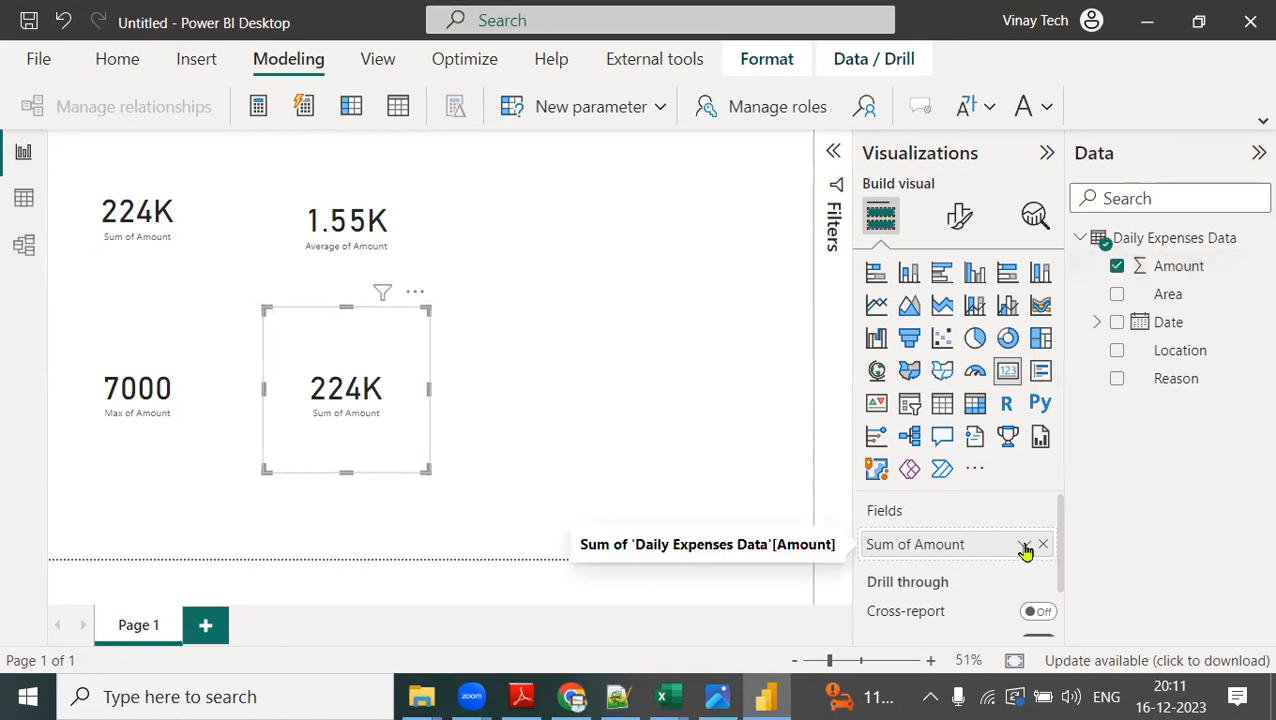
{"action": "left_click", "coordinate": [1025, 546]}
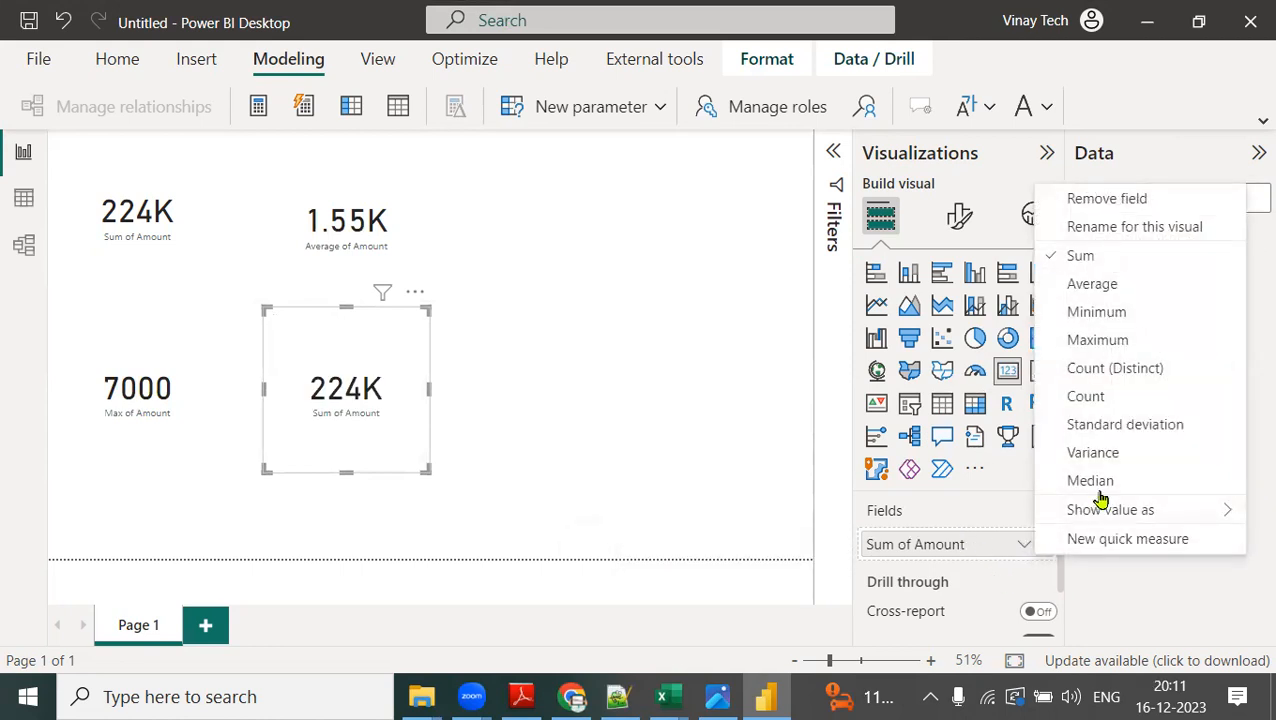
{"action": "left_click", "coordinate": [1096, 312]}
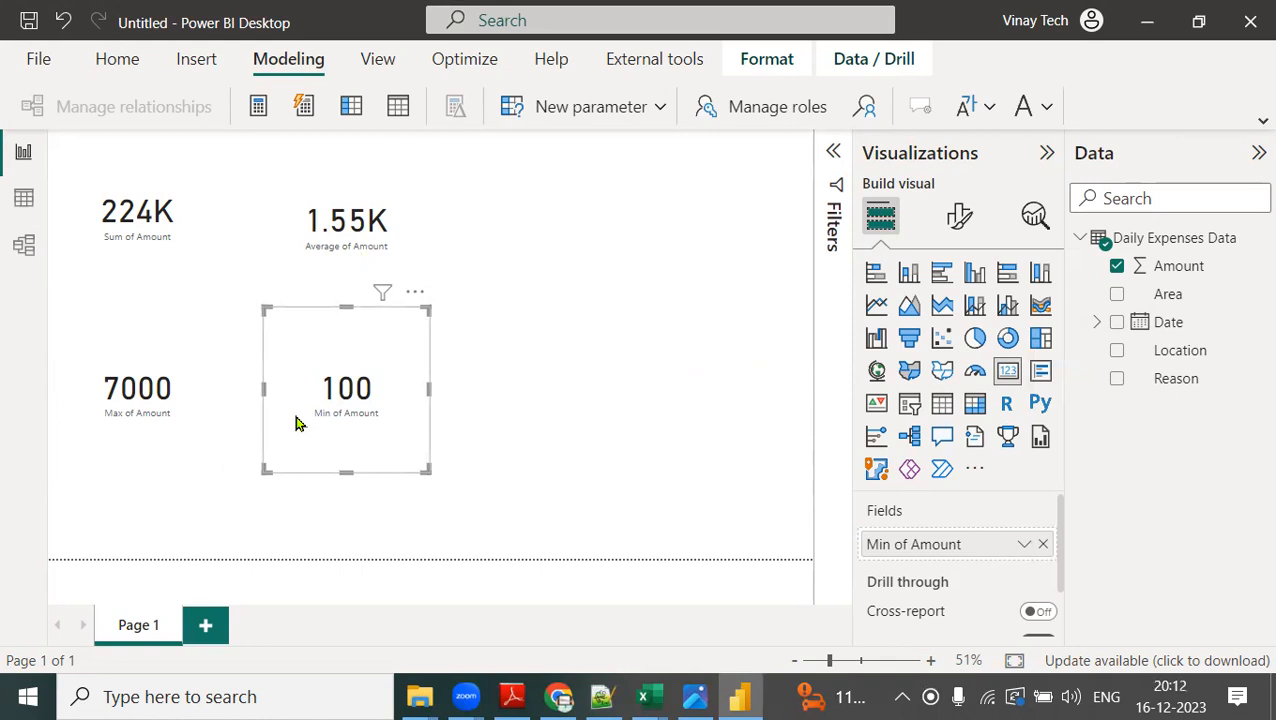
Open the visual formatting options for the Sum of Amount card.
{"action": "left_click", "coordinate": [565, 279]}
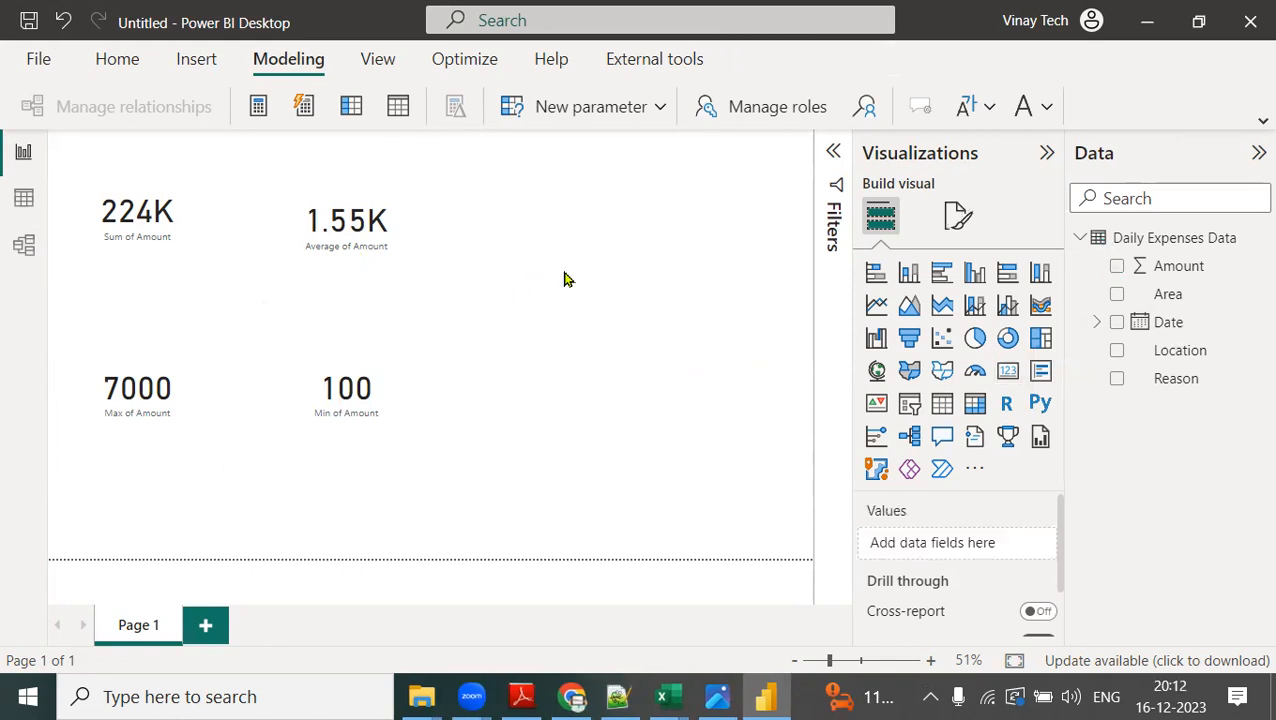
{"action": "left_click", "coordinate": [108, 232]}
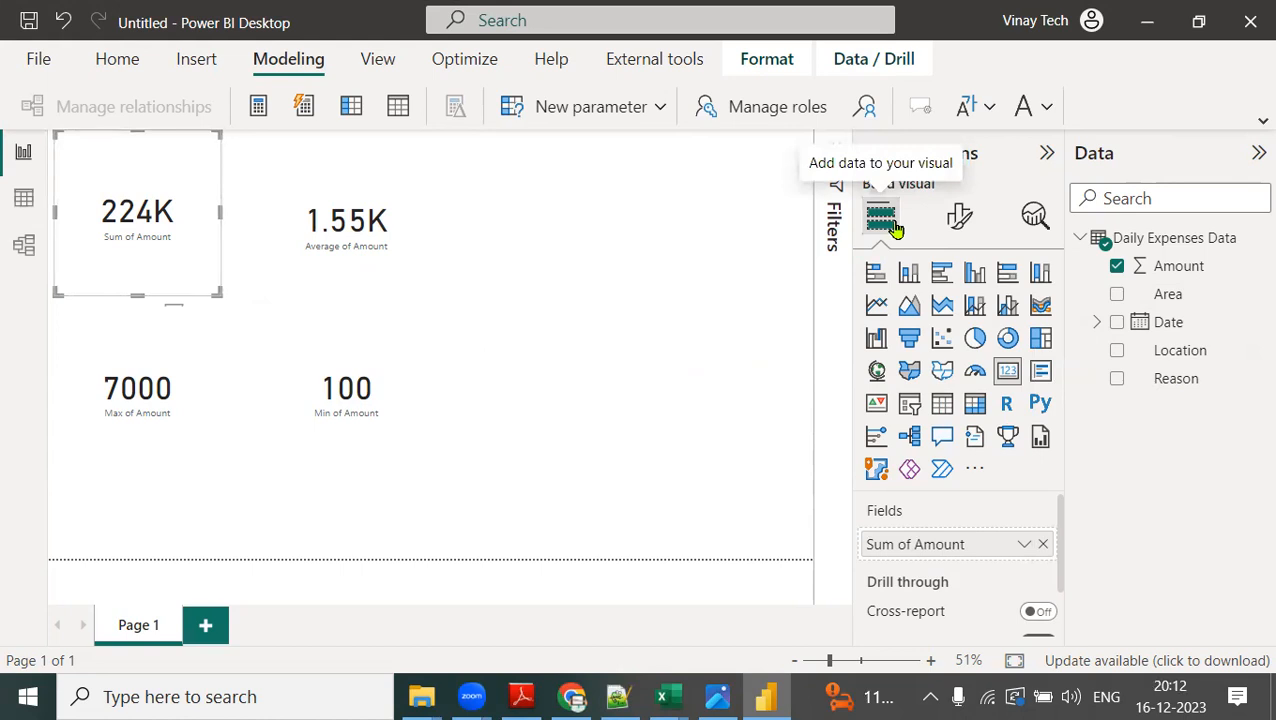
{"action": "left_click", "coordinate": [955, 225]}
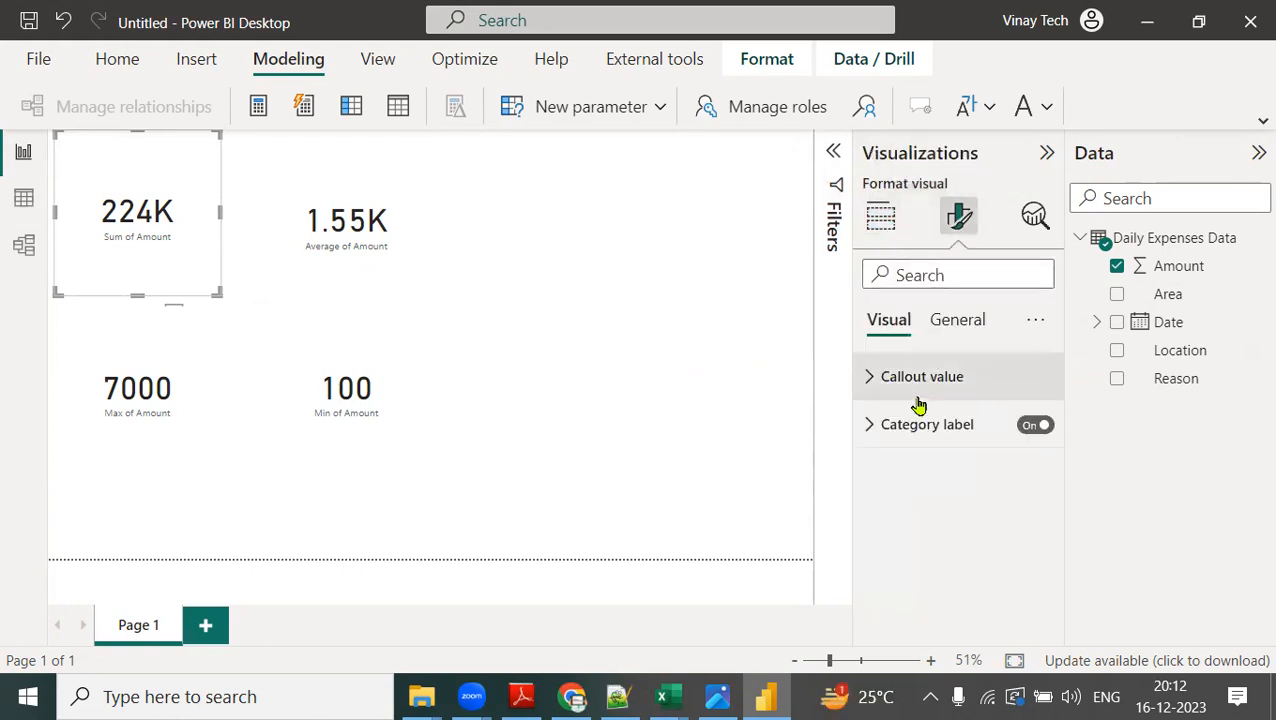
{"action": "key", "text": "ctrl+2"}
{"action": "mouse_move", "coordinate": [913, 307]}
{"action": "left_mouse_down"}
{"action": "mouse_move", "coordinate": [866, 309]}
{"action": "mouse_move", "coordinate": [906, 296]}
{"action": "mouse_move", "coordinate": [798, 217]}
{"action": "mouse_move", "coordinate": [266, 189]}
{"action": "mouse_move", "coordinate": [293, 211]}
{"action": "left_mouse_up"}
{"action": "mouse_move", "coordinate": [909, 388]}
{"action": "left_mouse_down"}
{"action": "mouse_move", "coordinate": [905, 405]}
{"action": "mouse_move", "coordinate": [326, 304]}
{"action": "mouse_move", "coordinate": [176, 214]}
{"action": "mouse_move", "coordinate": [240, 226]}
{"action": "left_mouse_up"}
{"action": "mouse_move", "coordinate": [945, 448]}
{"action": "left_mouse_down"}
{"action": "mouse_move", "coordinate": [924, 504]}
{"action": "mouse_move", "coordinate": [240, 338]}
{"action": "mouse_move", "coordinate": [134, 268]}
{"action": "mouse_move", "coordinate": [171, 252]}
{"action": "left_mouse_up"}
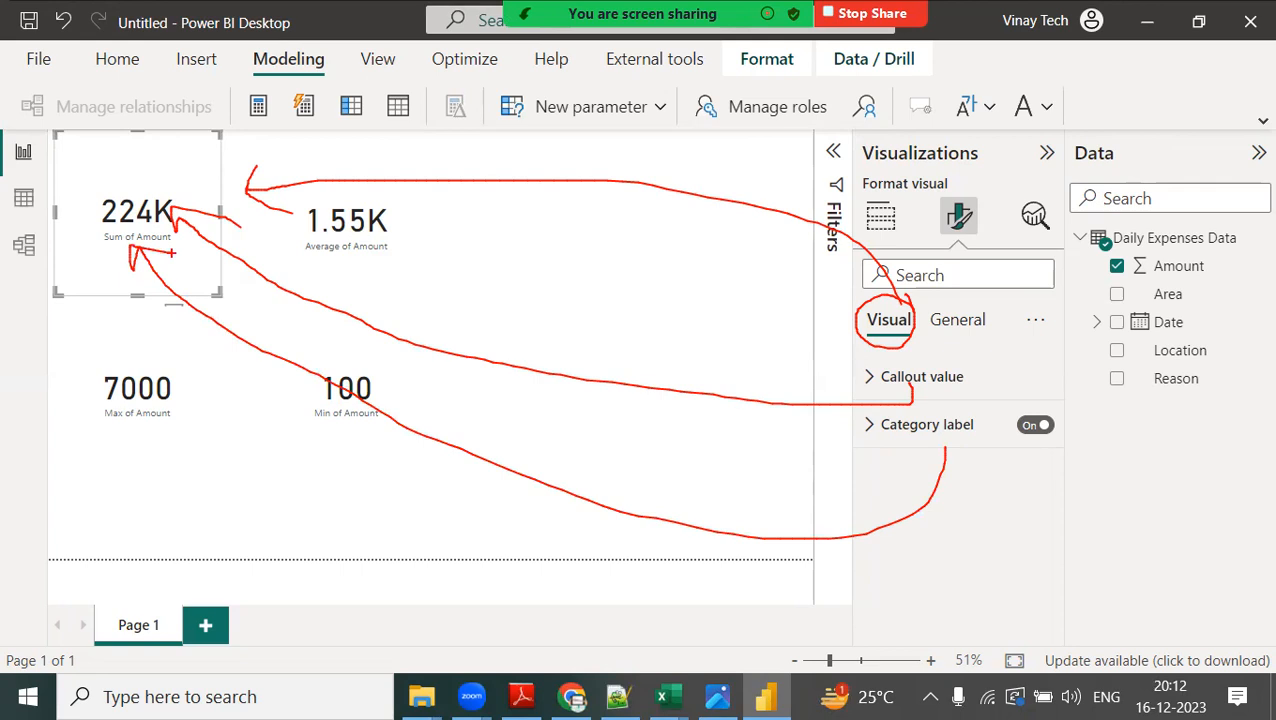
{"action": "key", "text": "Escape"}
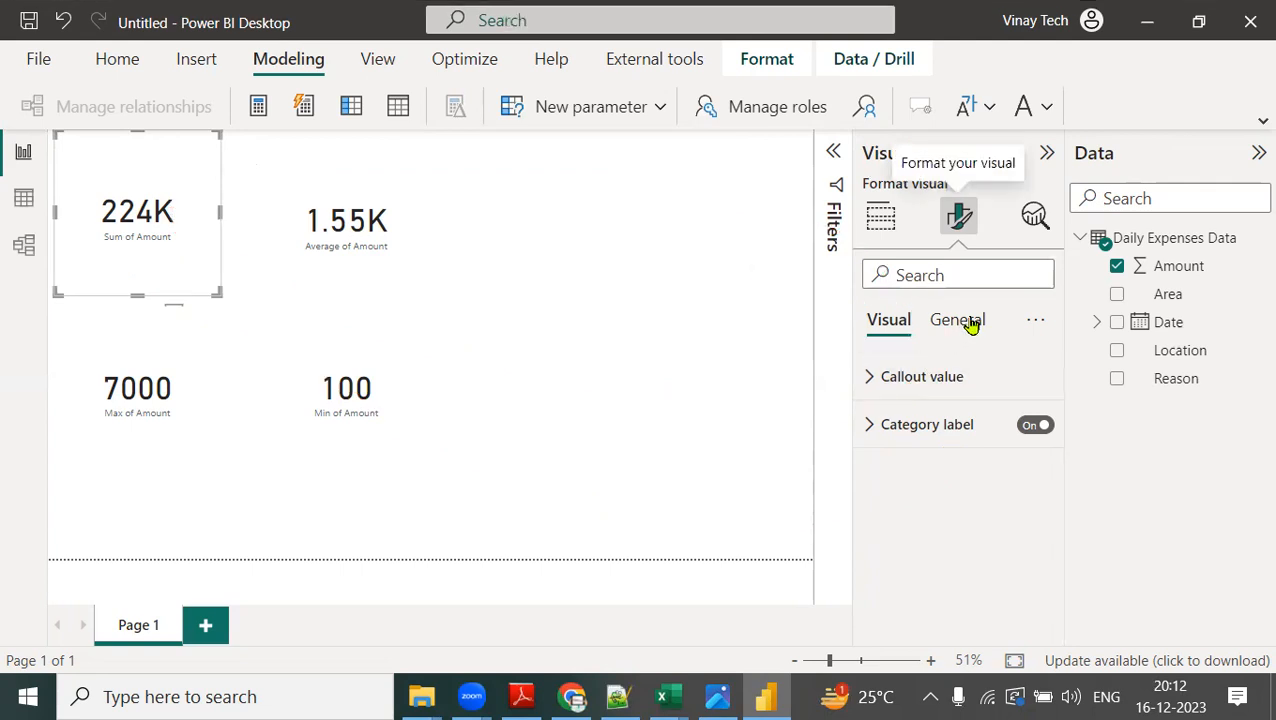
Give the Sum of Amount card a light grey background with 69% transparency, and turn on its visual border.
{"action": "left_click", "coordinate": [968, 323]}
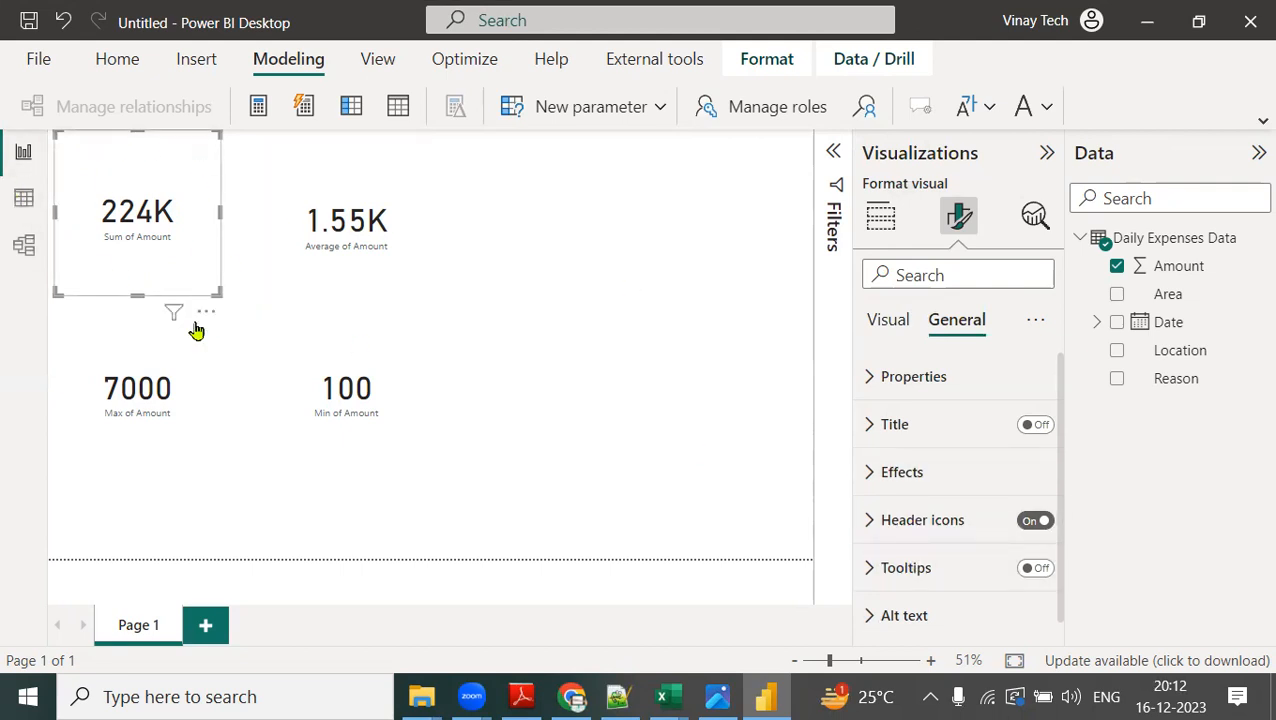
{"action": "left_click", "coordinate": [869, 474]}
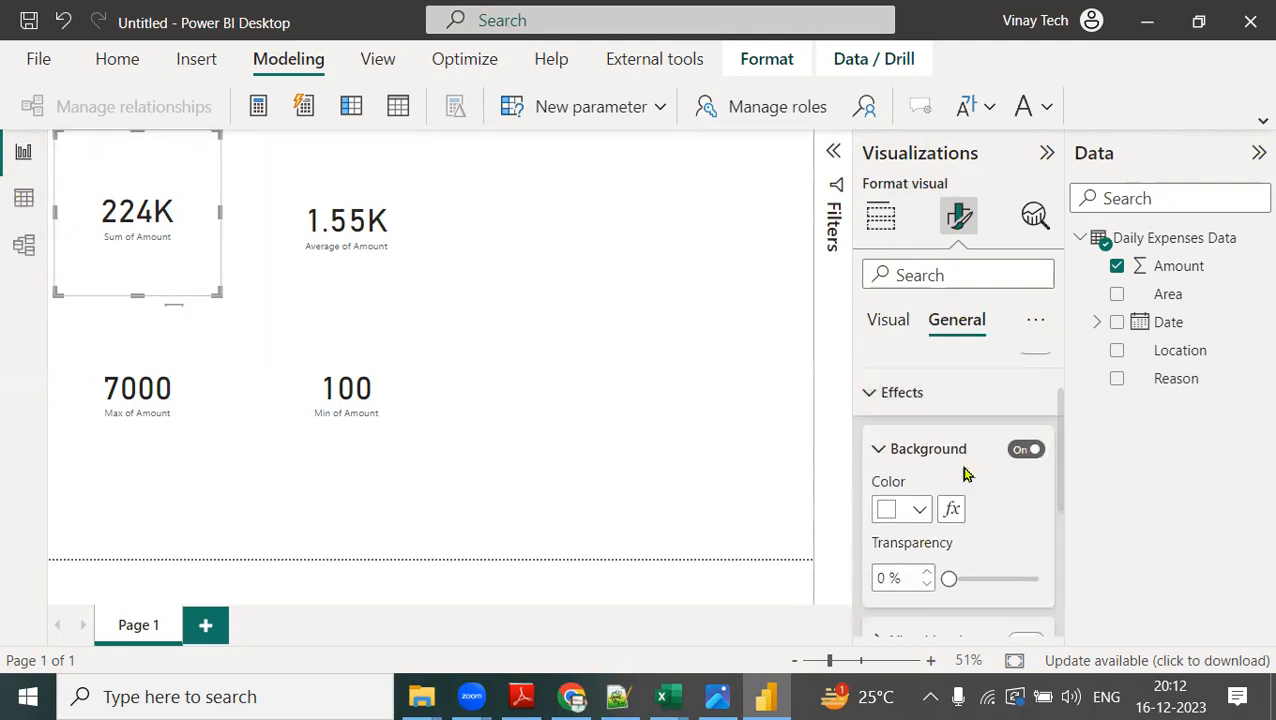
{"action": "left_click", "coordinate": [919, 504]}
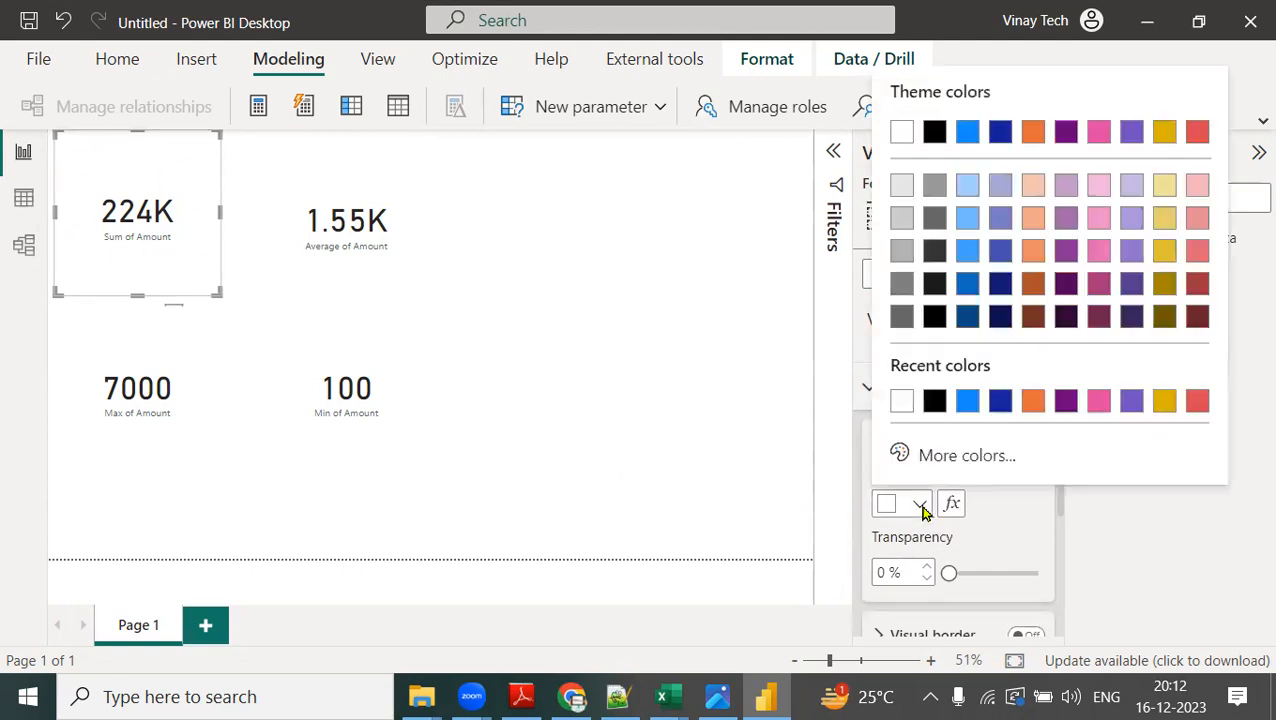
{"action": "left_click", "coordinate": [910, 190]}
{"action": "left_click_drag", "start_coordinate": [949, 573], "coordinate": [1011, 578]}
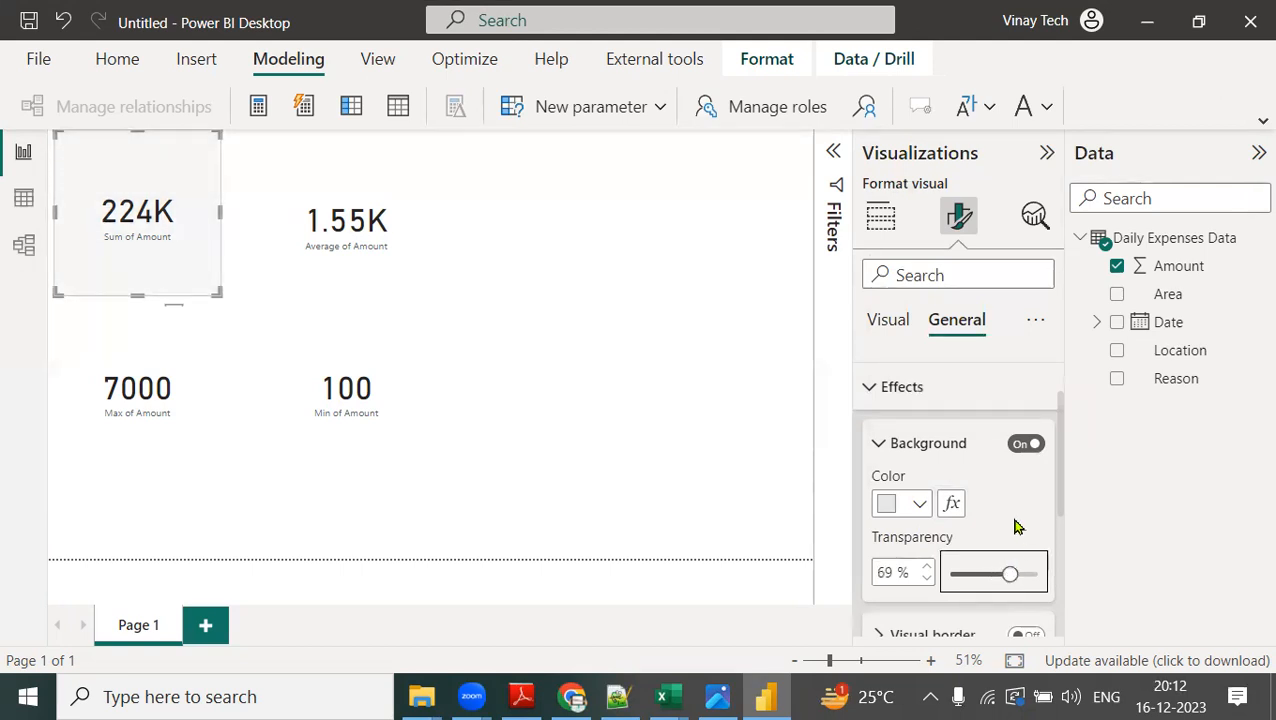
{"action": "scroll", "coordinate": [1017, 524], "scroll_direction": "down", "scroll_amount": 1}
{"action": "left_click", "coordinate": [1026, 552]}
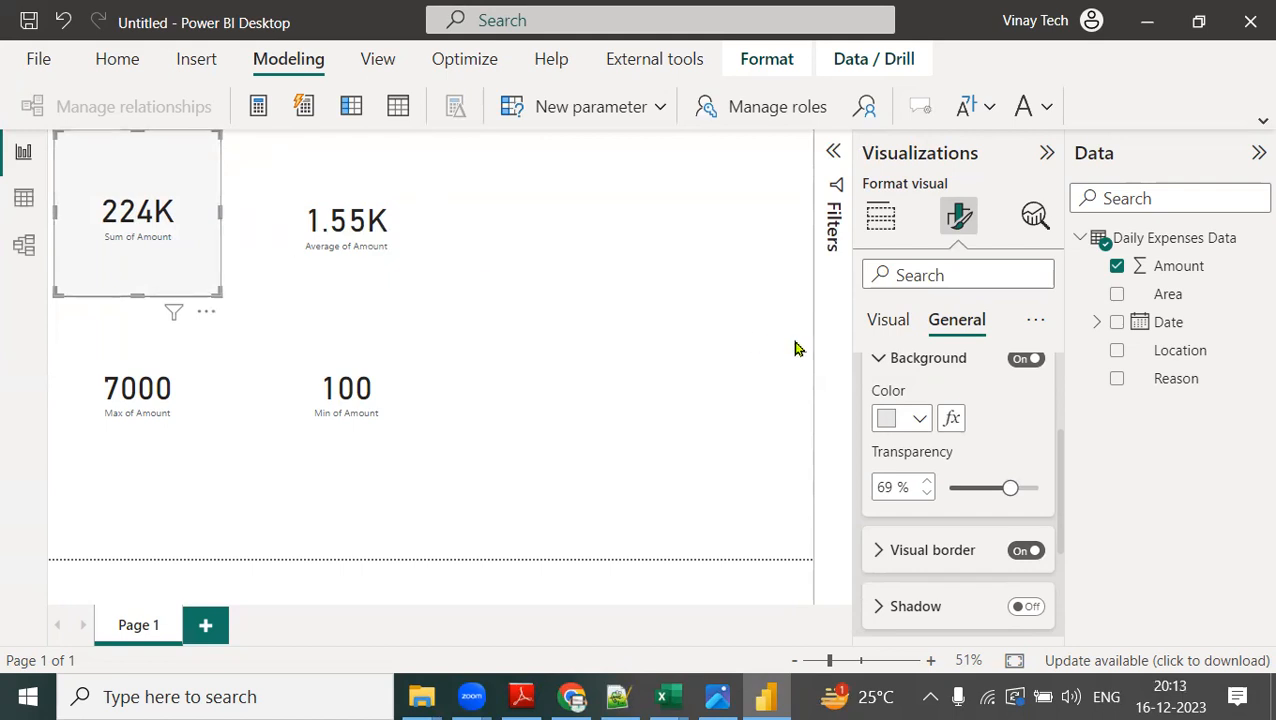
Format the Sum of Amount card's callout value as bold, size 30 and dark blue, with display units set to None.
{"action": "left_click", "coordinate": [884, 324]}
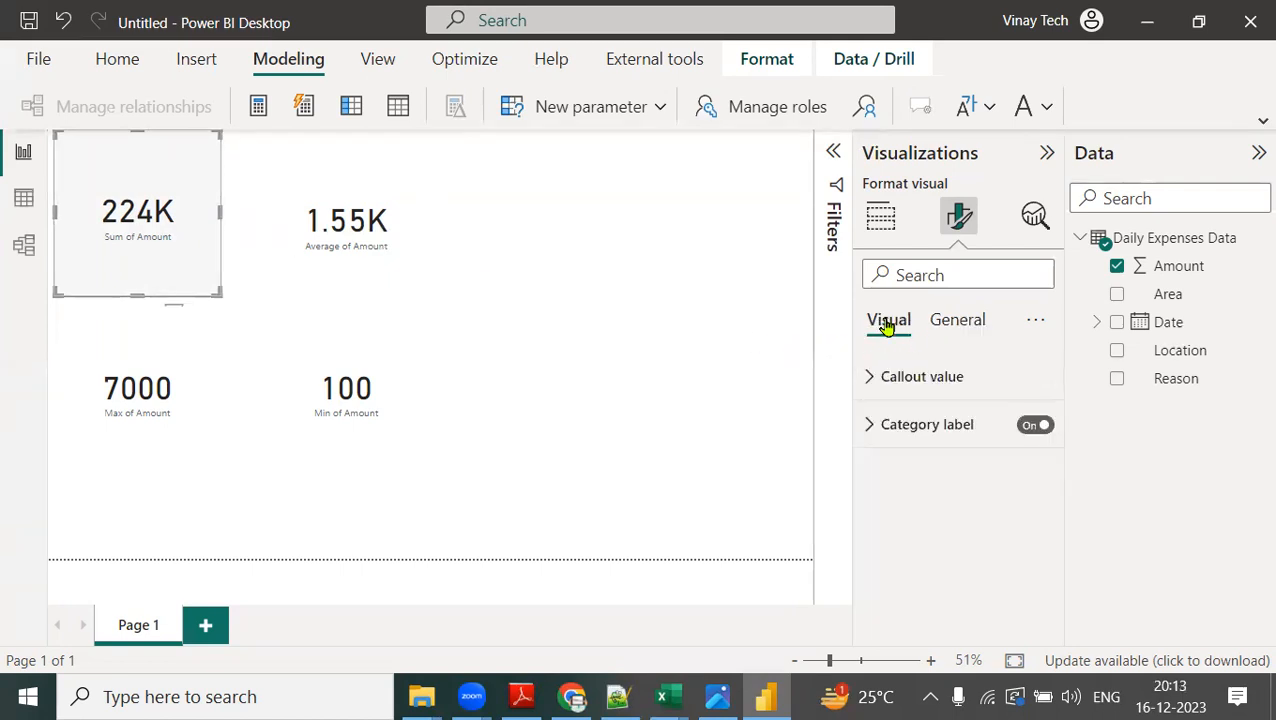
{"action": "left_click", "coordinate": [869, 384]}
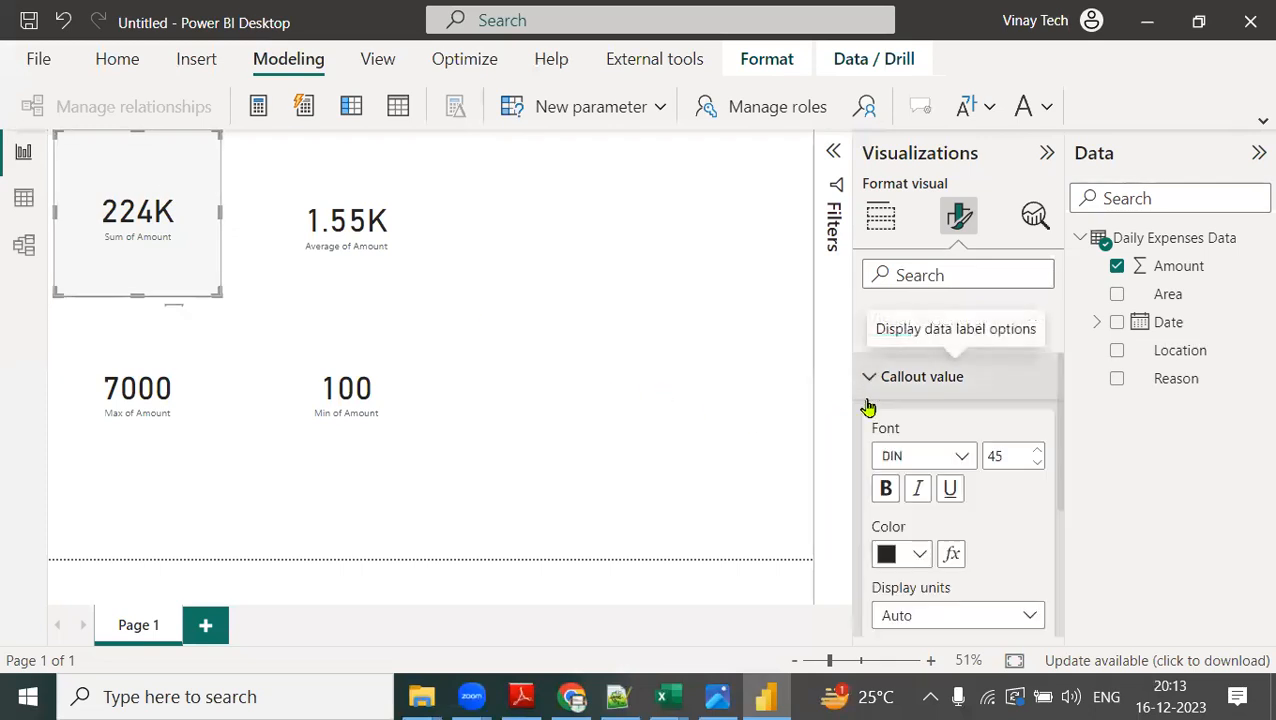
{"action": "left_click", "coordinate": [886, 490]}
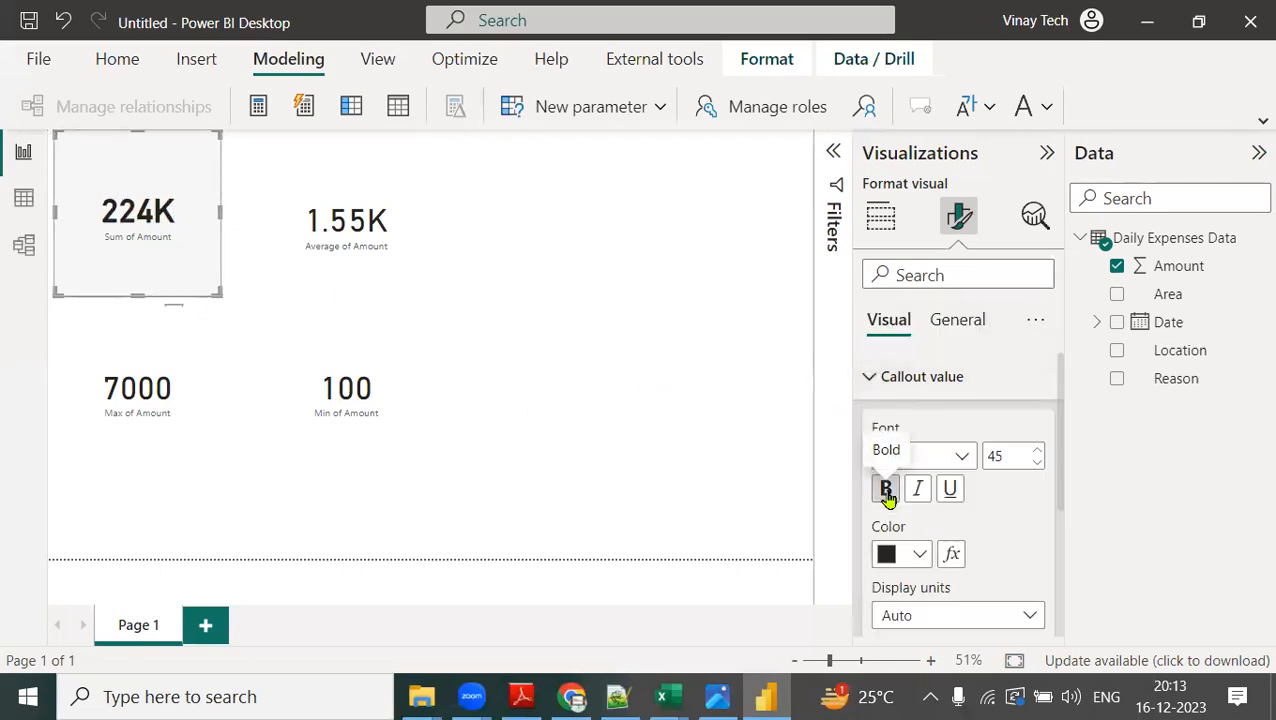
{"action": "left_click_drag", "start_coordinate": [1014, 455], "coordinate": [956, 453]}
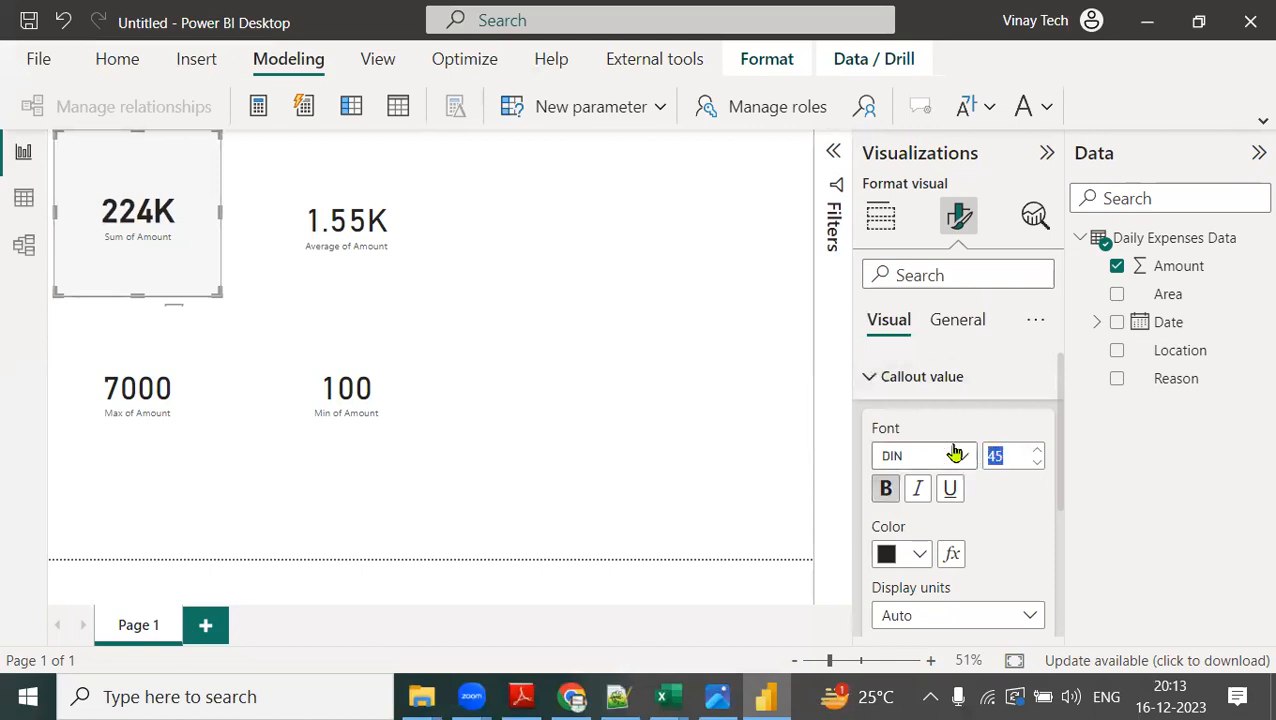
{"action": "type", "text": "30"}
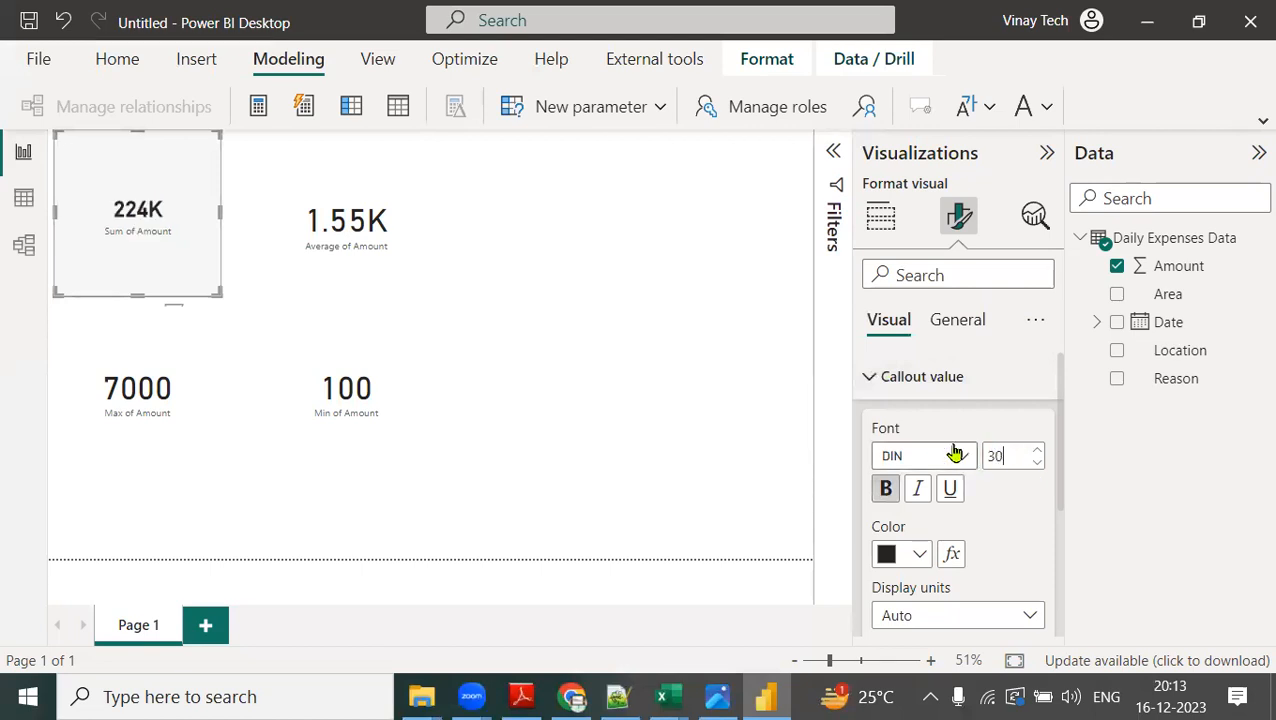
{"action": "left_click", "coordinate": [918, 556]}
{"action": "left_click", "coordinate": [1033, 453]}
{"action": "scroll", "coordinate": [977, 617], "scroll_direction": "down", "scroll_amount": 2}
{"action": "left_click", "coordinate": [952, 535]}
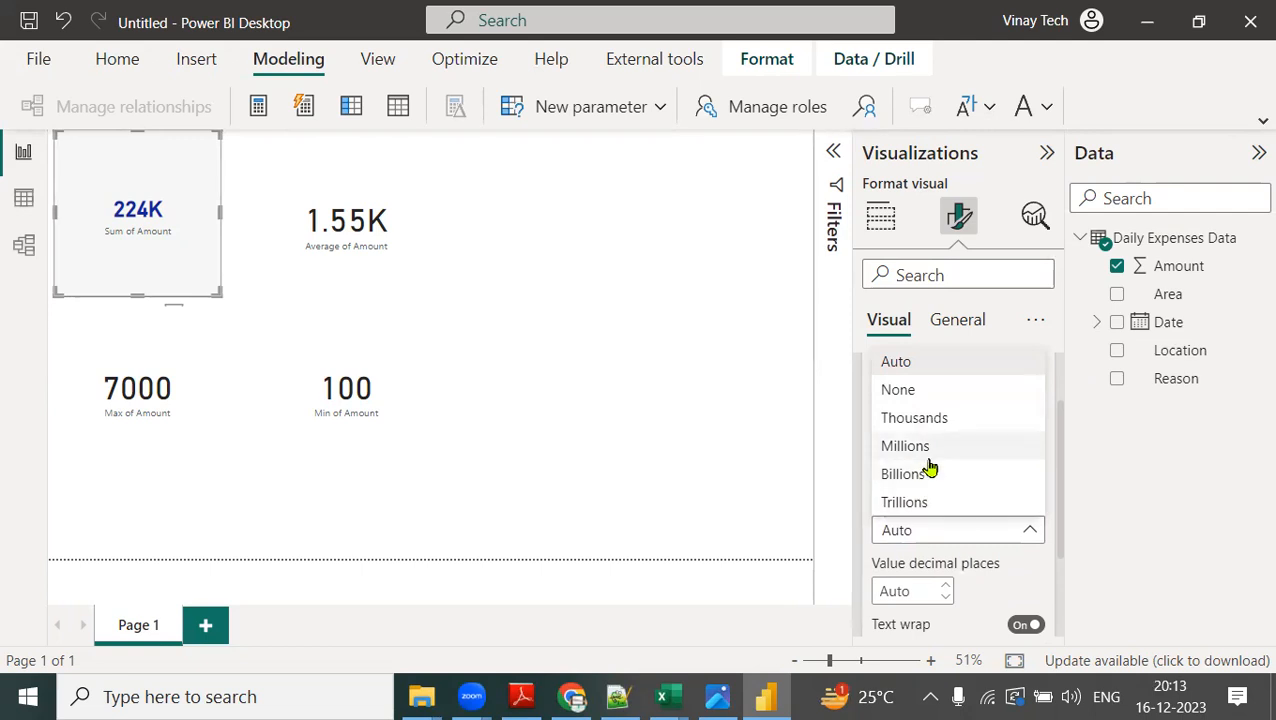
{"action": "left_click", "coordinate": [921, 396]}
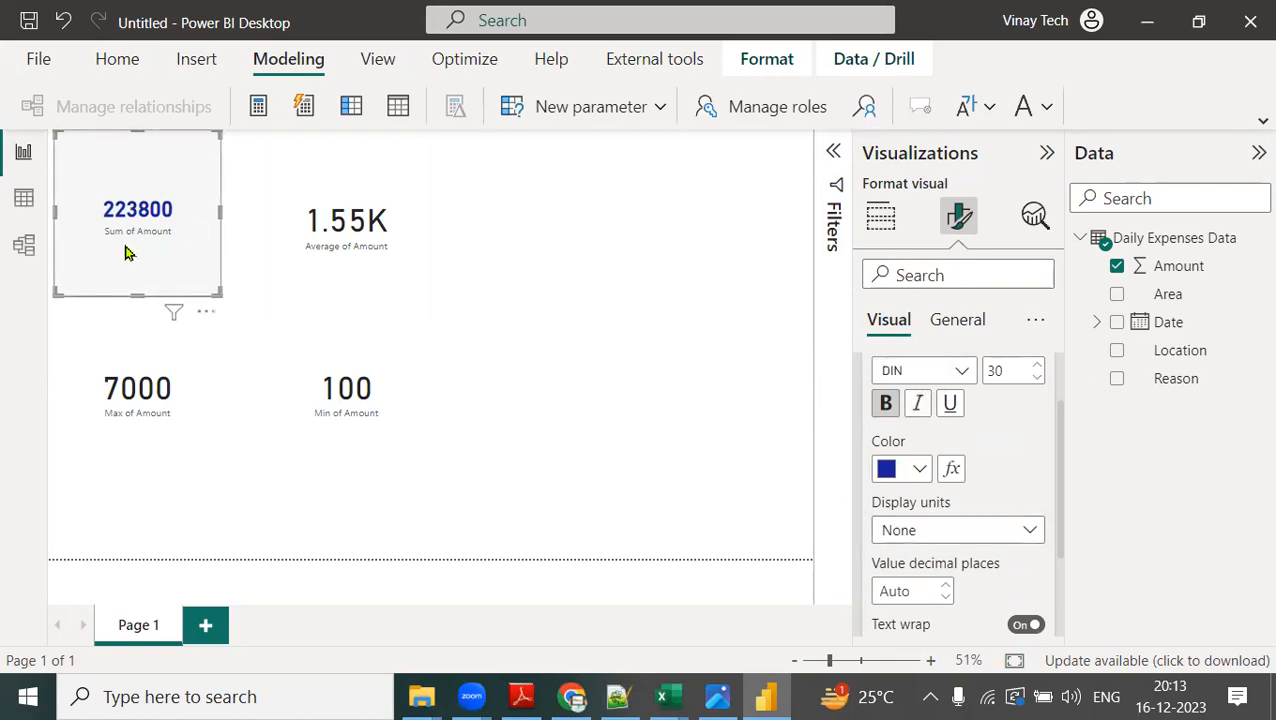
Make the Sum of Amount card's category label bold, size 15 and pink, and shrink the card's height to fit its text.
{"action": "scroll", "coordinate": [968, 532], "scroll_direction": "down", "scroll_amount": 3}
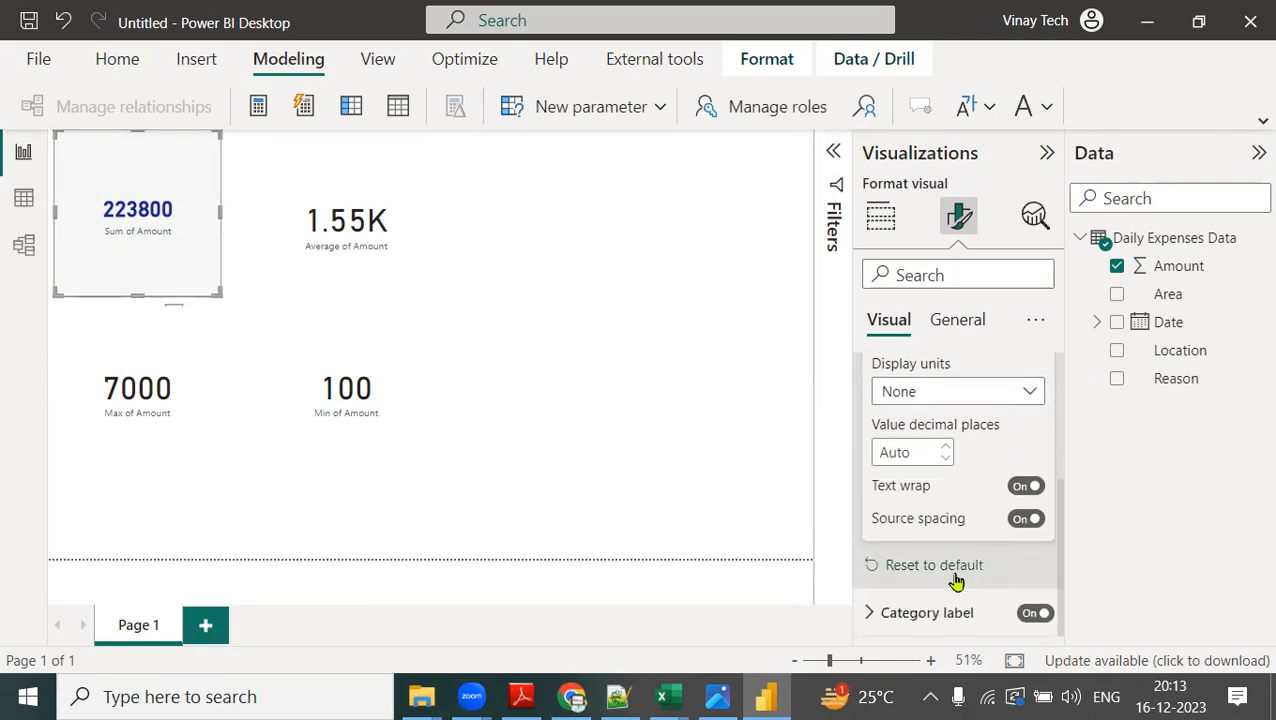
{"action": "left_click", "coordinate": [869, 614]}
{"action": "scroll", "coordinate": [948, 578], "scroll_direction": "down", "scroll_amount": 2}
{"action": "left_click", "coordinate": [884, 511]}
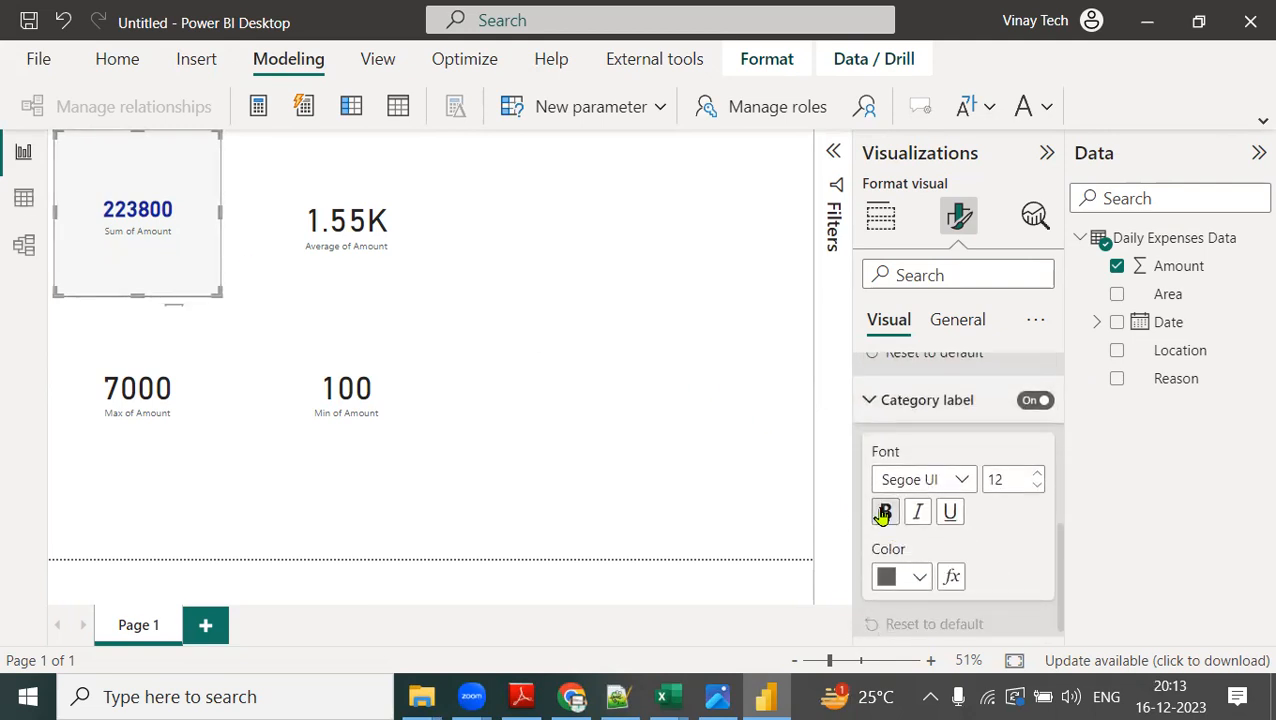
{"action": "double_click", "coordinate": [1005, 480]}
{"action": "type", "text": "15"}
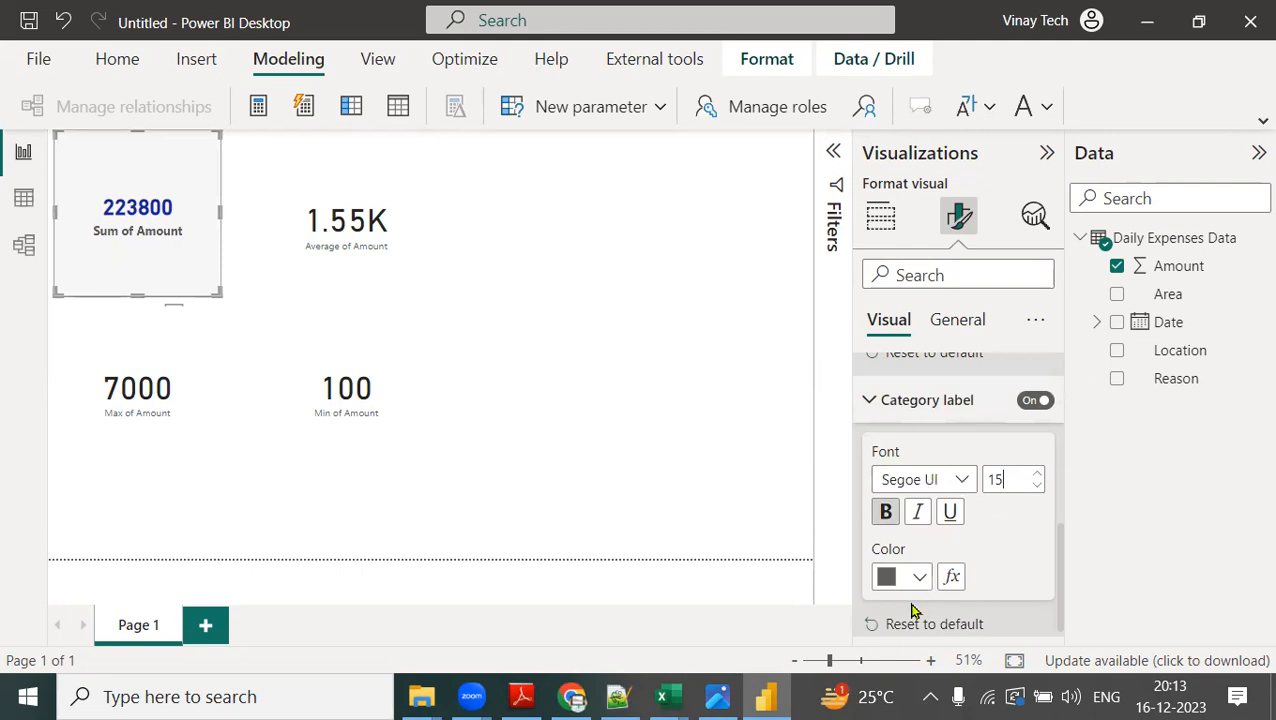
{"action": "left_click", "coordinate": [918, 580]}
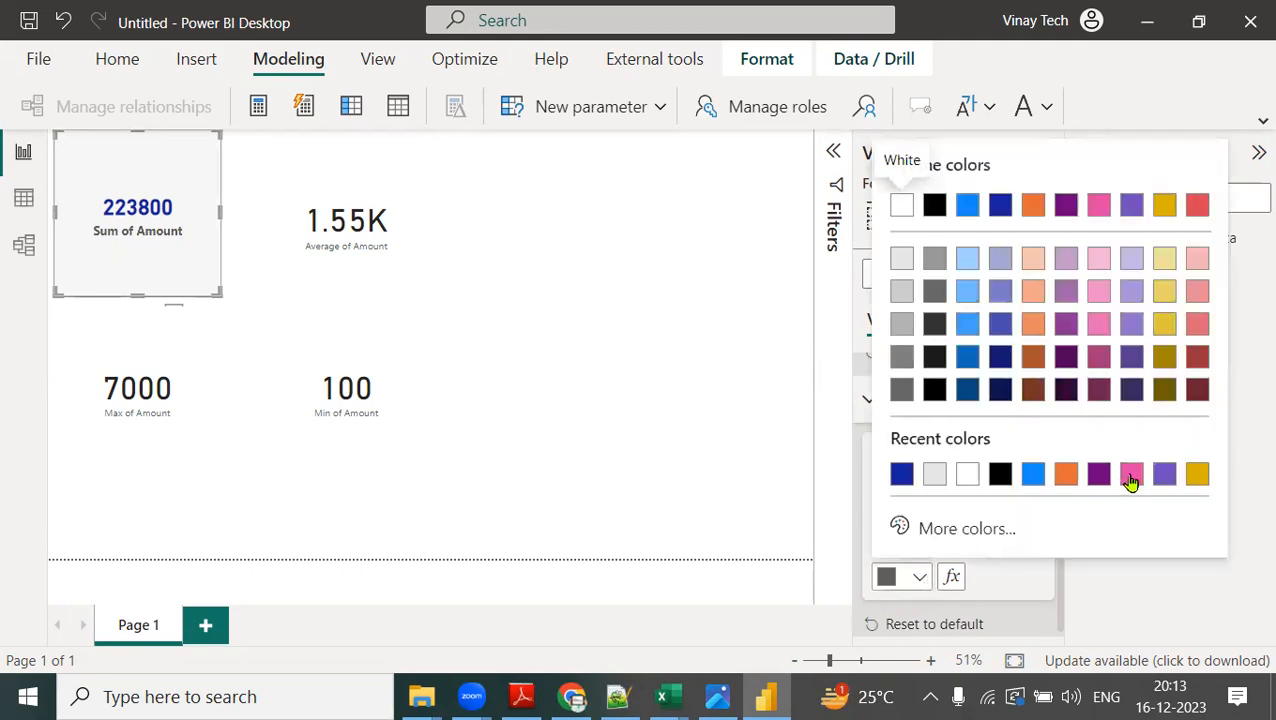
{"action": "left_click", "coordinate": [1131, 476]}
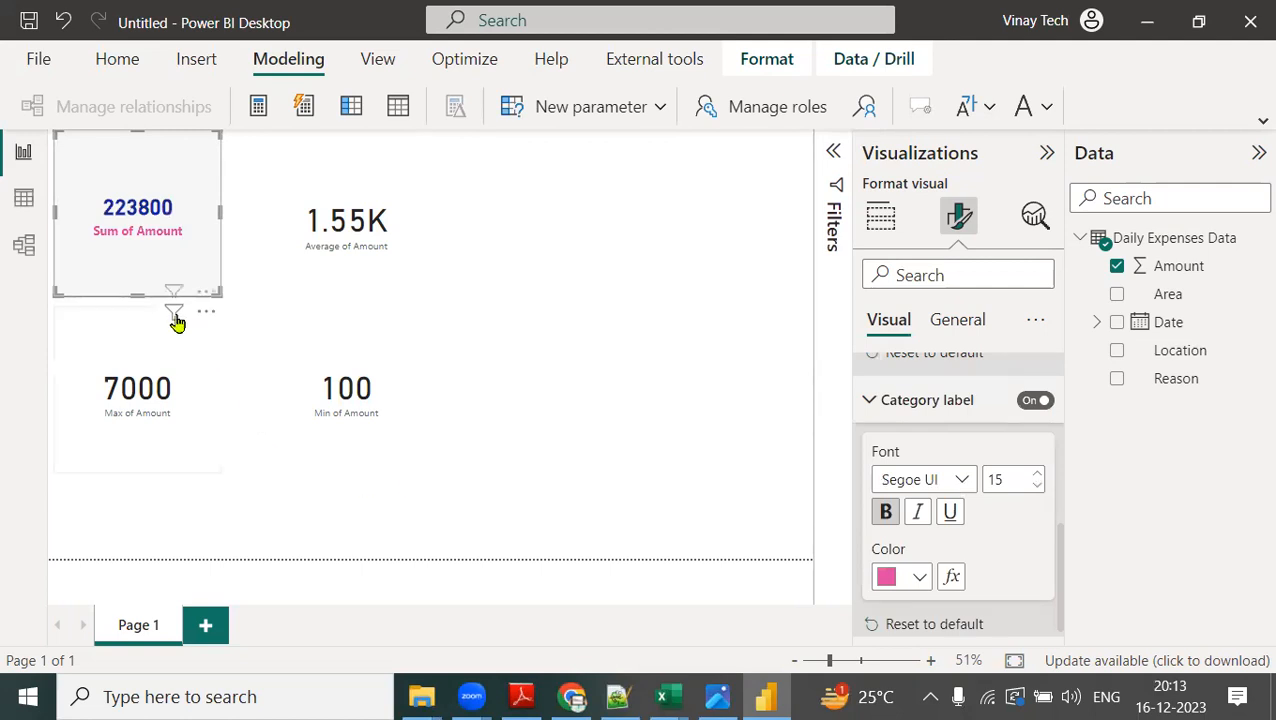
{"action": "left_click_drag", "start_coordinate": [137, 296], "coordinate": [166, 191]}
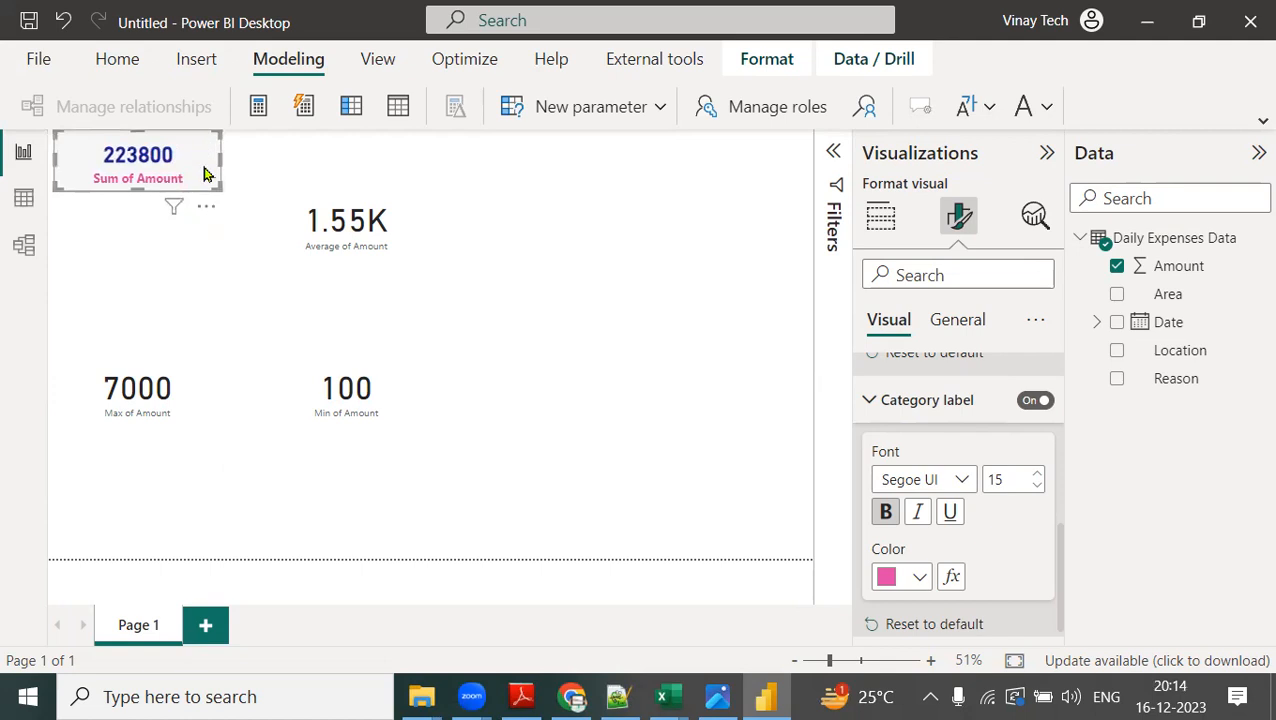
Copy the Sum of Amount card's formatting to the average, maximum and minimum cards with Format painter.
{"action": "left_click", "coordinate": [117, 62]}
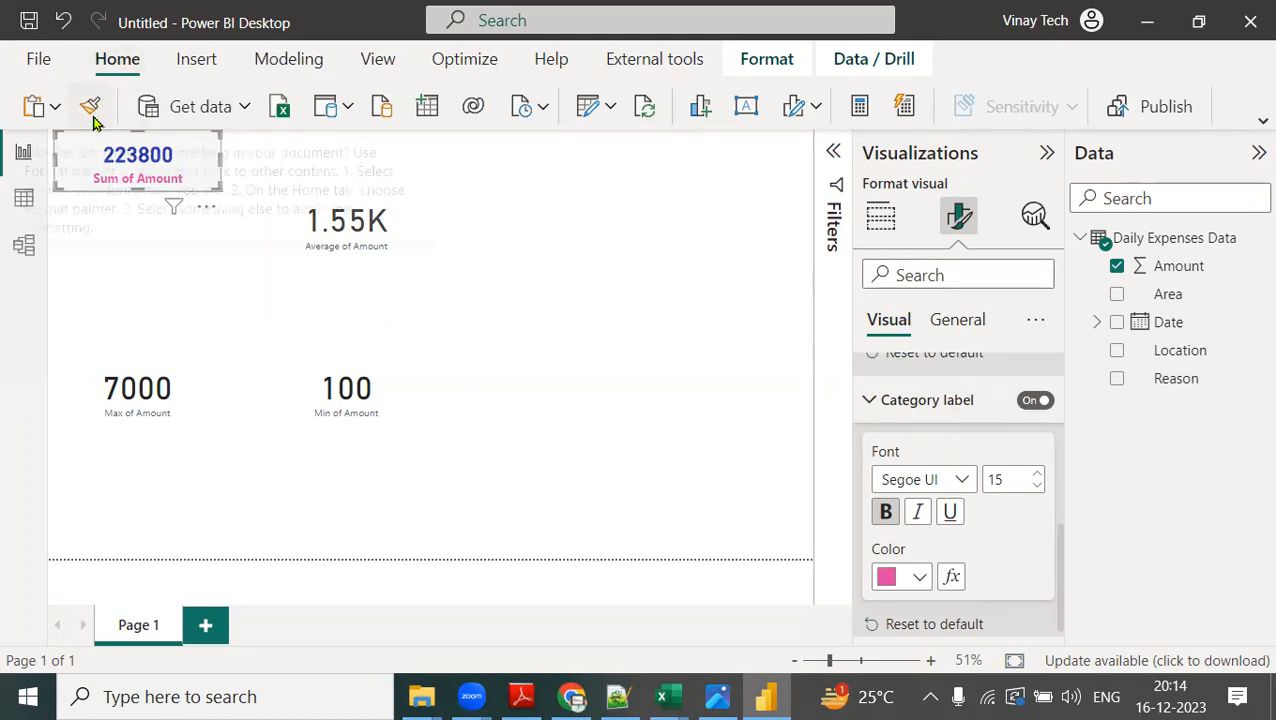
{"action": "key", "text": "ctrl+2"}
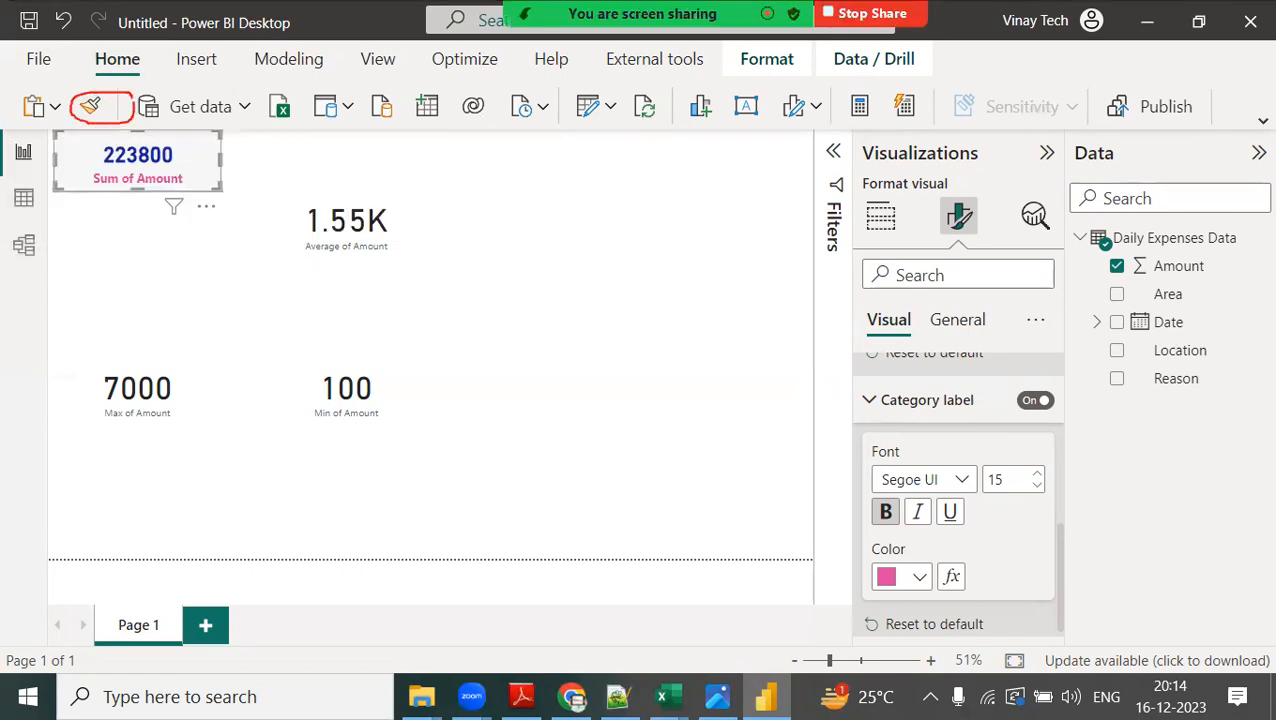
{"action": "left_click_drag", "start_coordinate": [172, 106], "coordinate": [213, 153]}
{"action": "key", "text": "Escape"}
{"action": "left_click", "coordinate": [90, 106]}
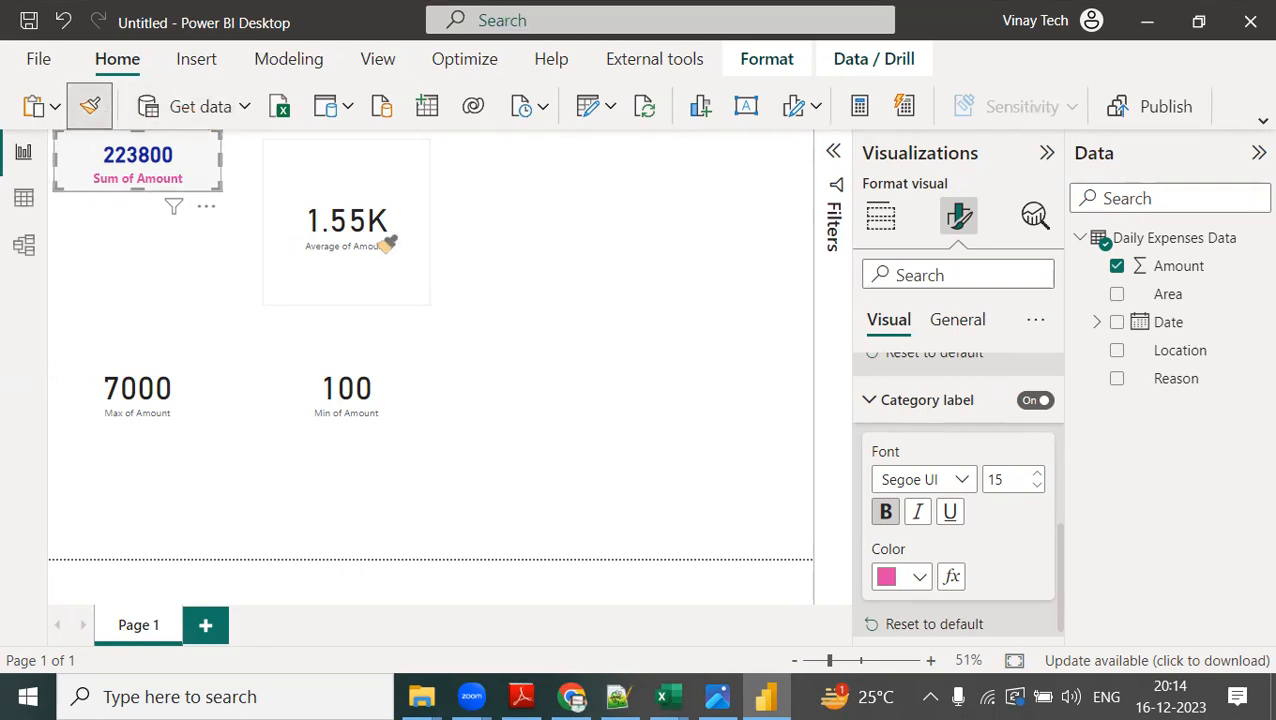
{"action": "left_click", "coordinate": [388, 243]}
{"action": "left_click", "coordinate": [90, 106]}
{"action": "left_click", "coordinate": [148, 385]}
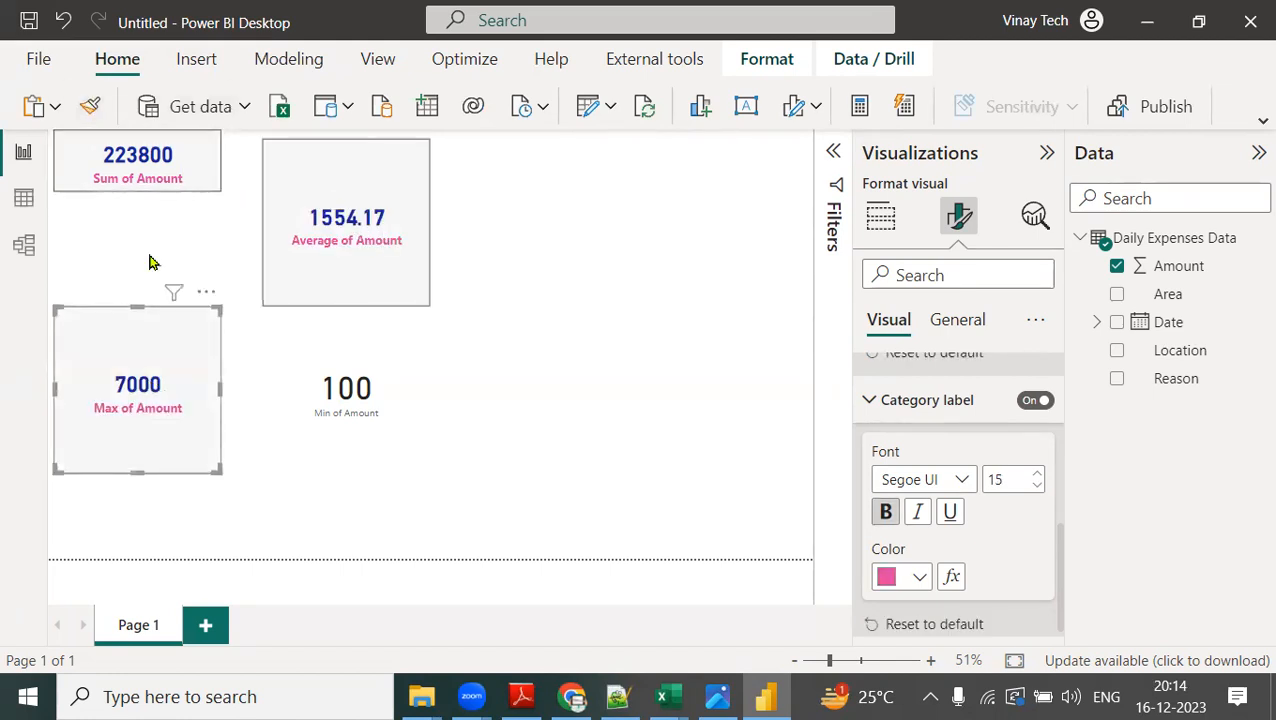
{"action": "left_click", "coordinate": [90, 106]}
{"action": "left_click", "coordinate": [380, 375]}
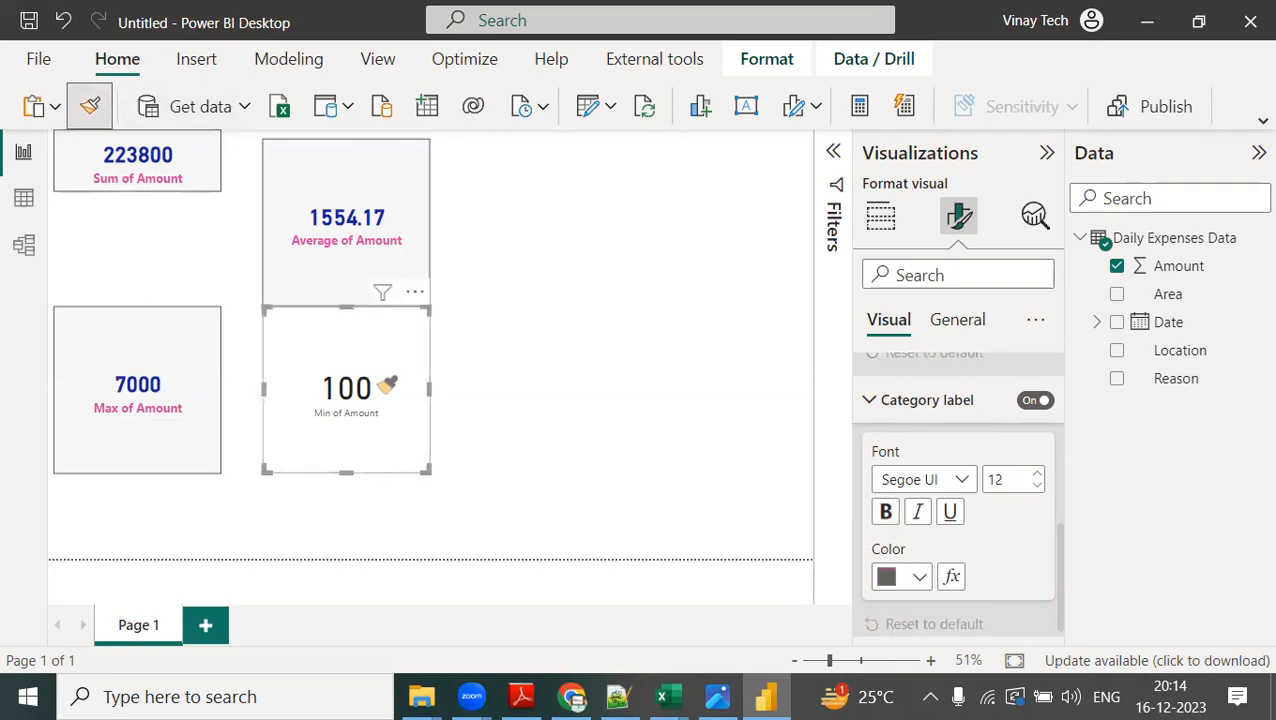
Line up the average, minimum and maximum cards in one row beside the sum card, shrinking each to the same height.
{"action": "left_click_drag", "start_coordinate": [350, 248], "coordinate": [327, 228]}
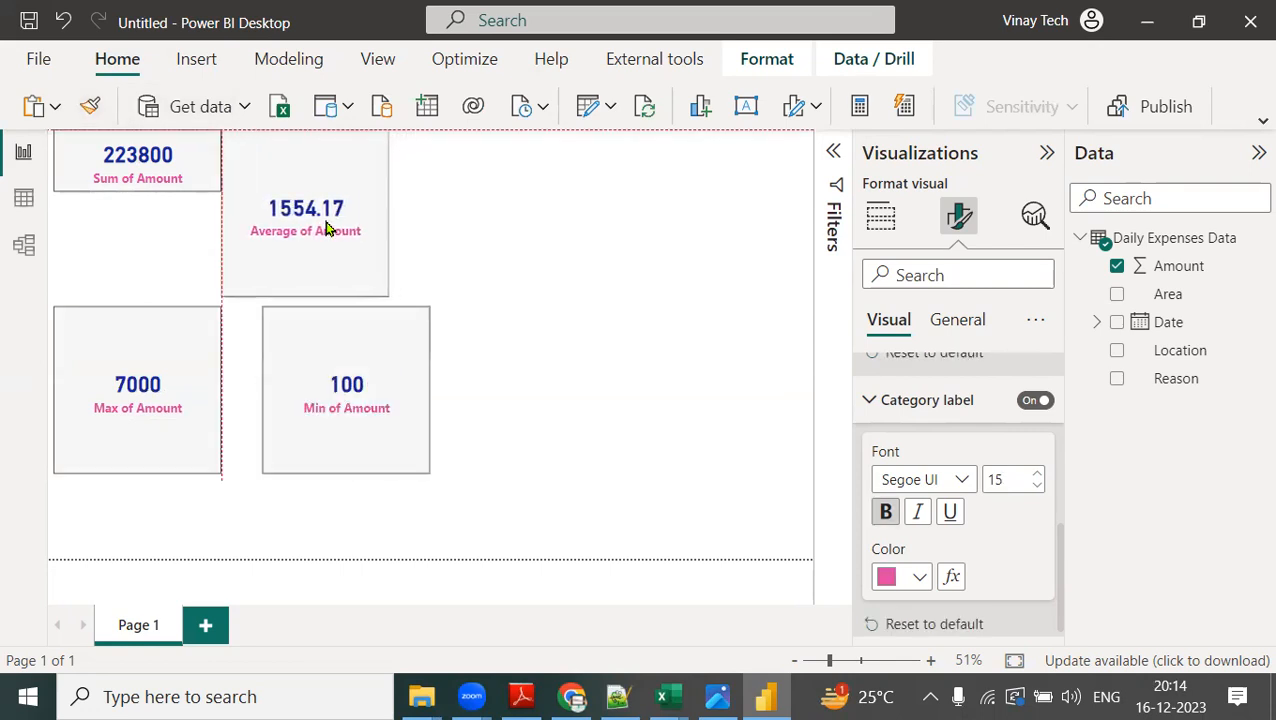
{"action": "left_click_drag", "start_coordinate": [305, 296], "coordinate": [316, 196]}
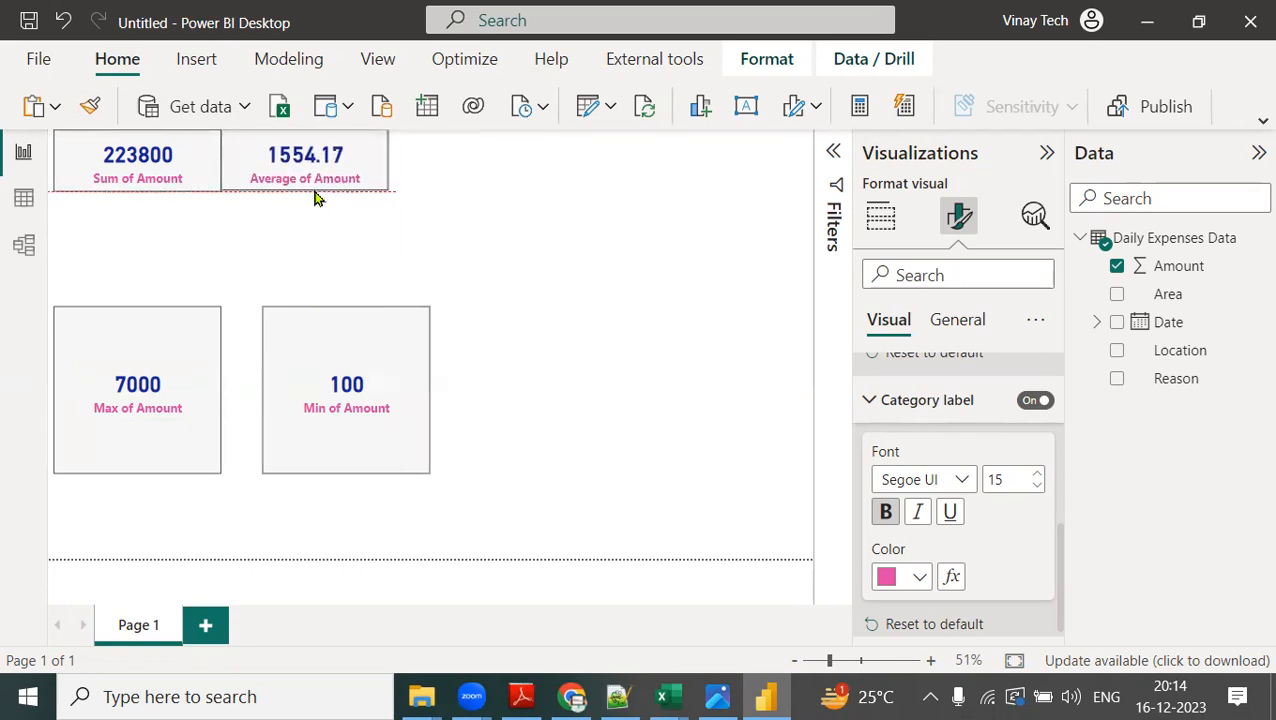
{"action": "left_click_drag", "start_coordinate": [345, 356], "coordinate": [474, 161]}
{"action": "left_click_drag", "start_coordinate": [473, 294], "coordinate": [476, 190]}
{"action": "left_click_drag", "start_coordinate": [214, 356], "coordinate": [697, 175]}
{"action": "left_click_drag", "start_coordinate": [649, 300], "coordinate": [661, 194]}
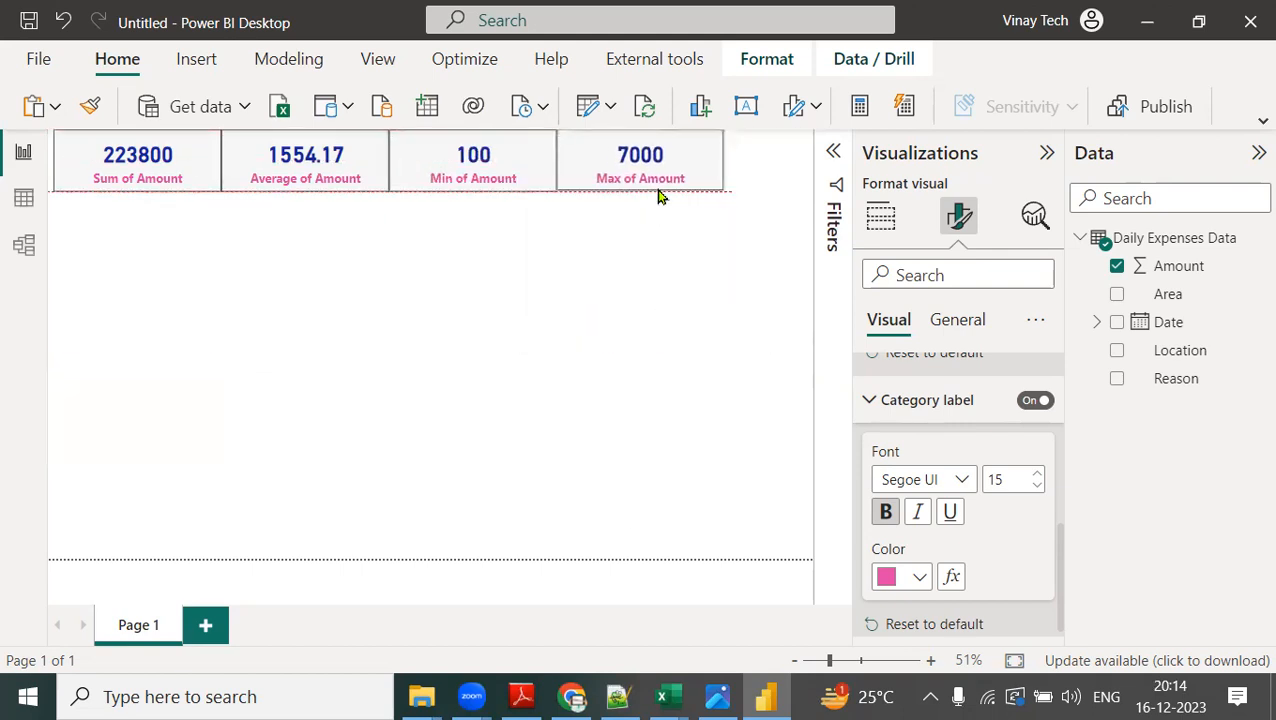
Insert a slicer below the minimum and maximum cards, and add Year from the Date Hierarchy as its field.
{"action": "left_click", "coordinate": [588, 281]}
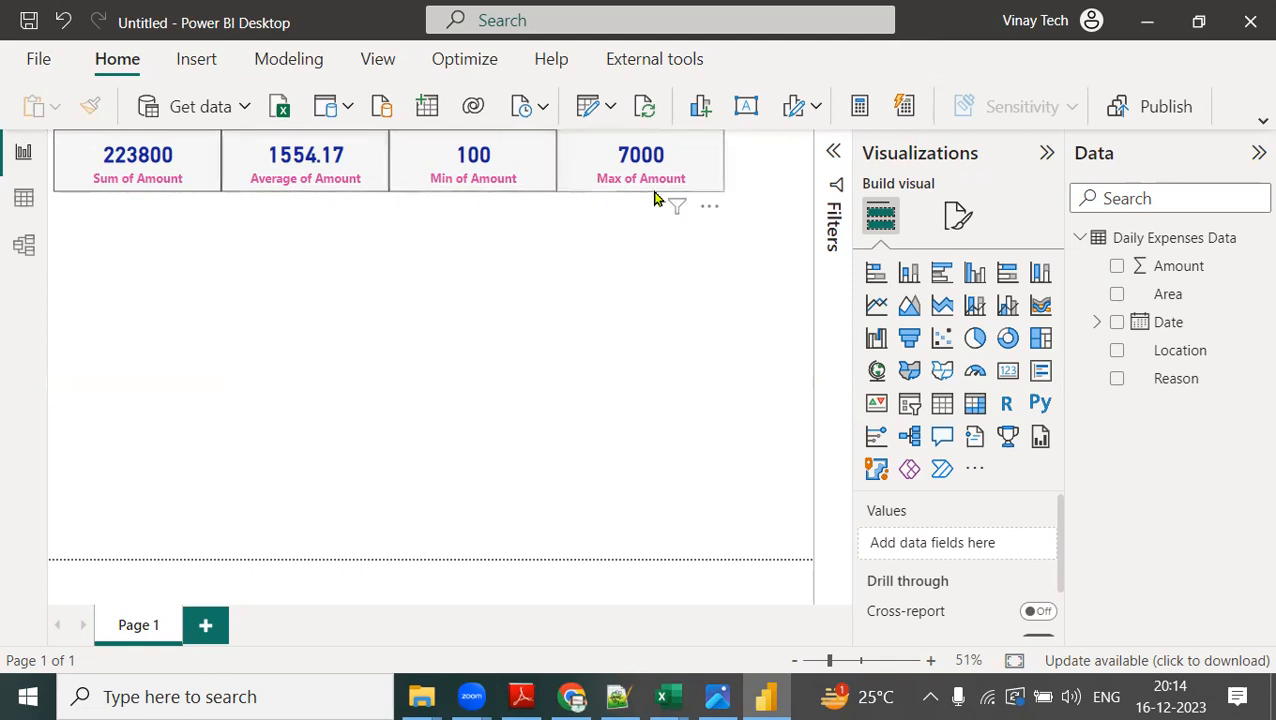
{"action": "left_click", "coordinate": [913, 423]}
{"action": "left_click_drag", "start_coordinate": [179, 259], "coordinate": [672, 259]}
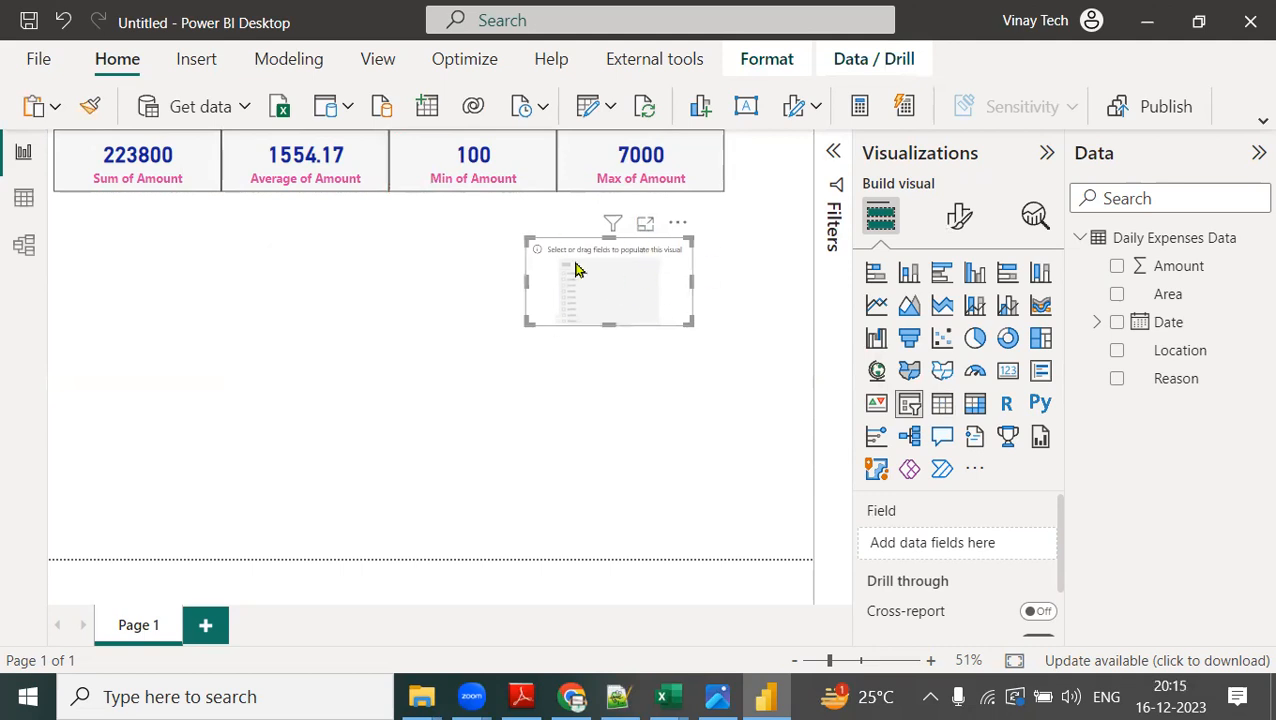
{"action": "left_click", "coordinate": [1097, 322]}
{"action": "left_click", "coordinate": [1115, 352]}
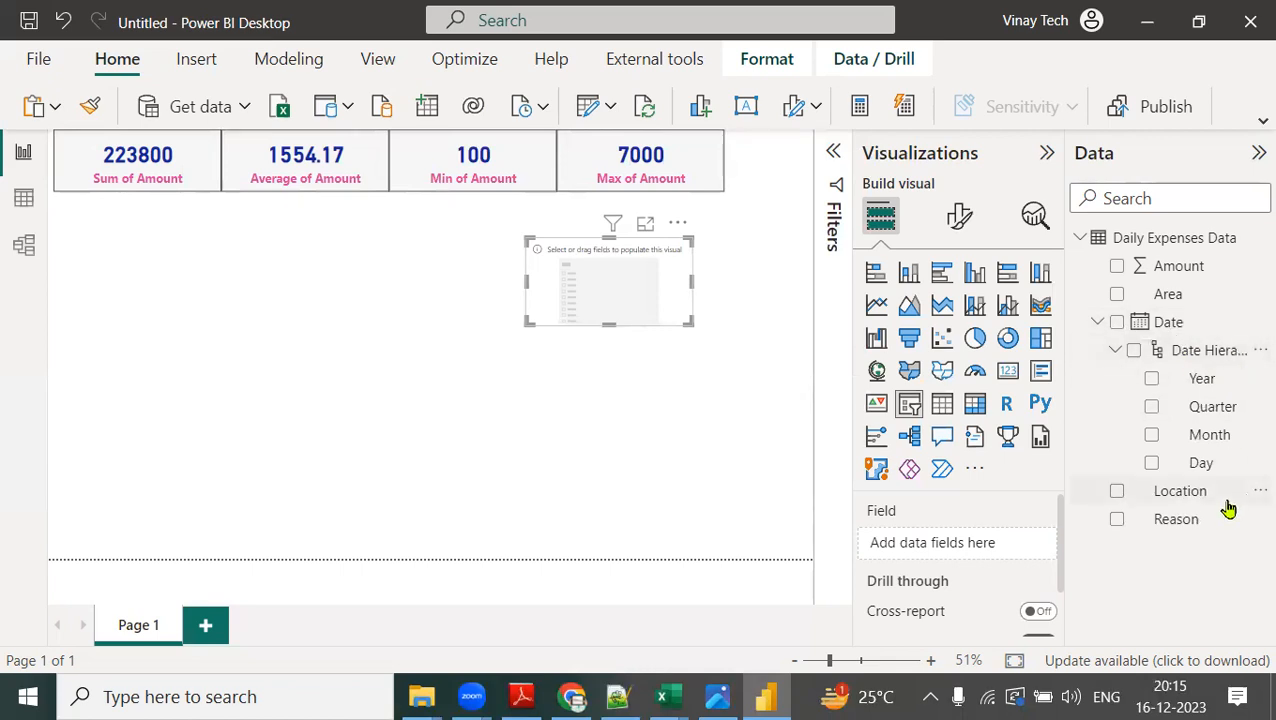
{"action": "left_click_drag", "start_coordinate": [1205, 382], "coordinate": [992, 556]}
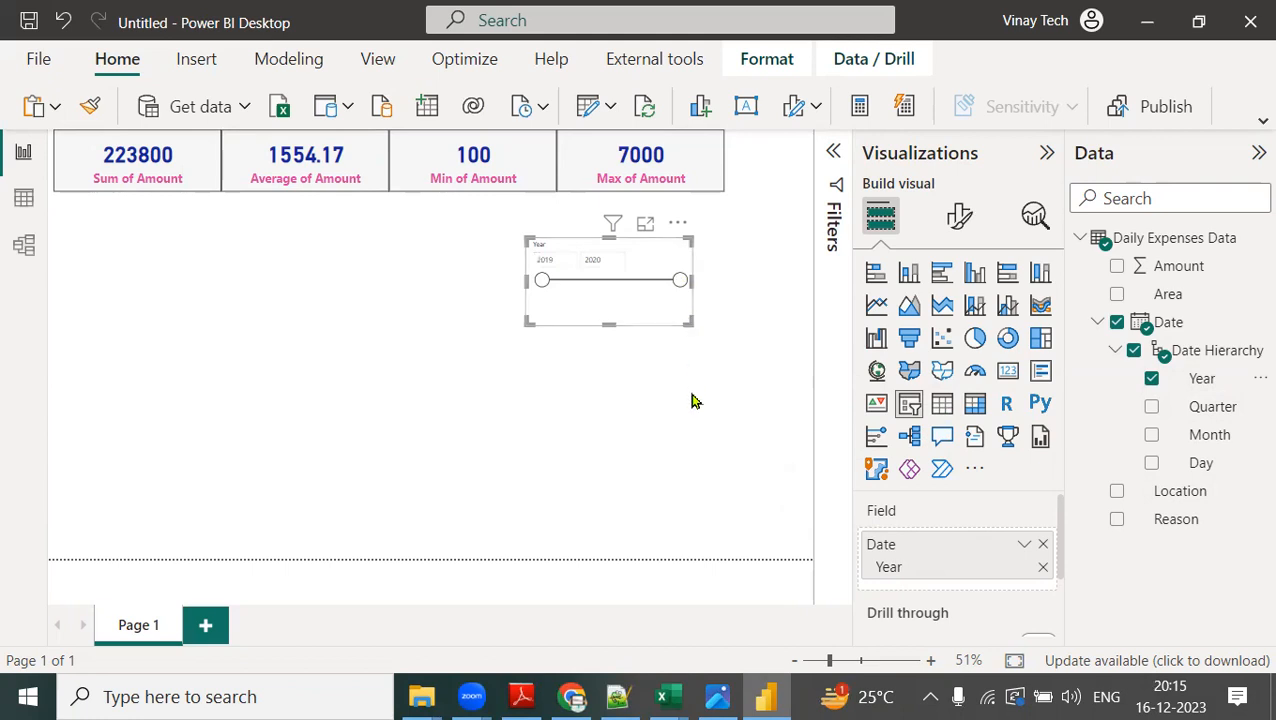
Set the Year slicer's style to Tile and shrink the slicer until the 2019 and 2020 tiles sit side by side.
{"action": "left_click", "coordinate": [646, 226]}
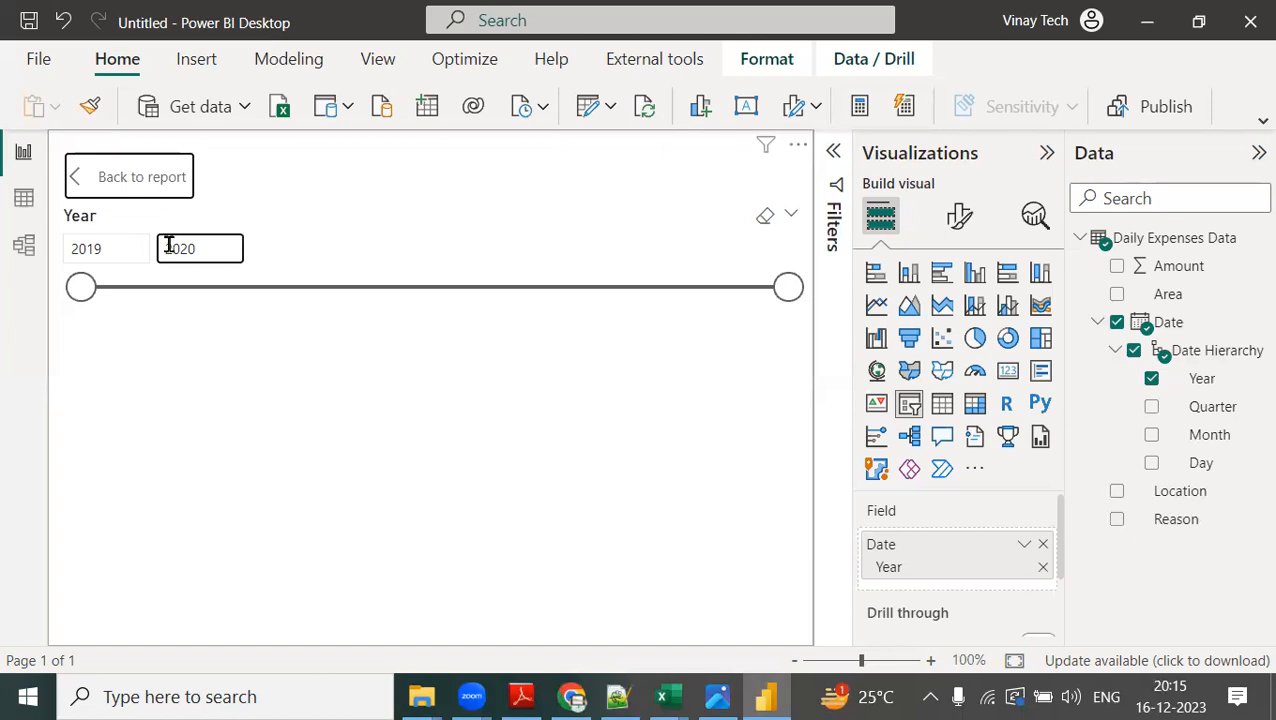
{"action": "left_click", "coordinate": [976, 229]}
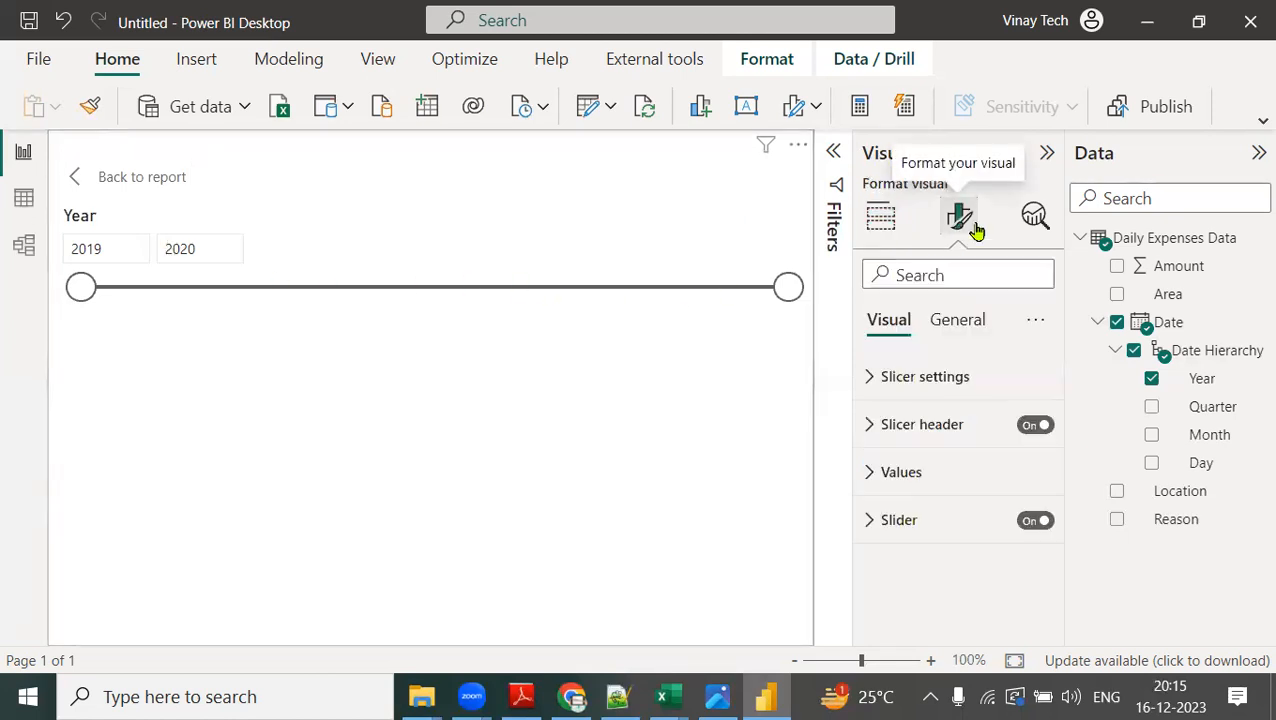
{"action": "left_click", "coordinate": [872, 376]}
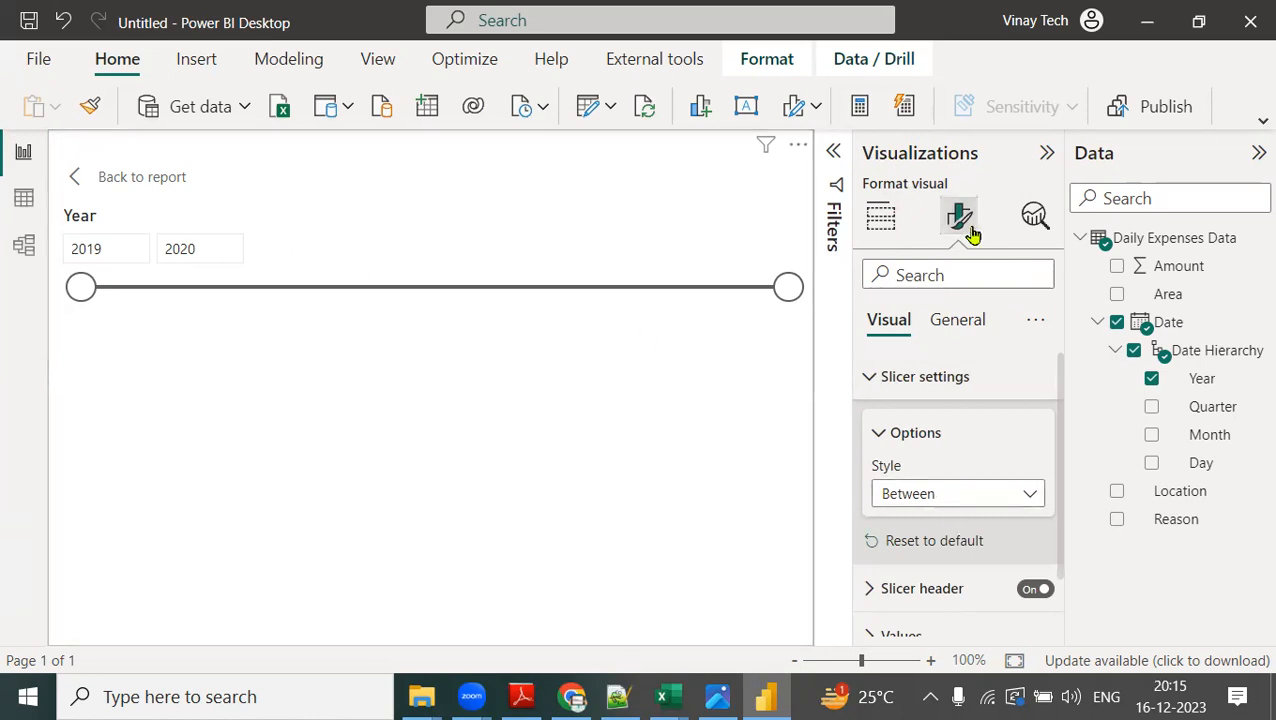
{"action": "left_click", "coordinate": [915, 496]}
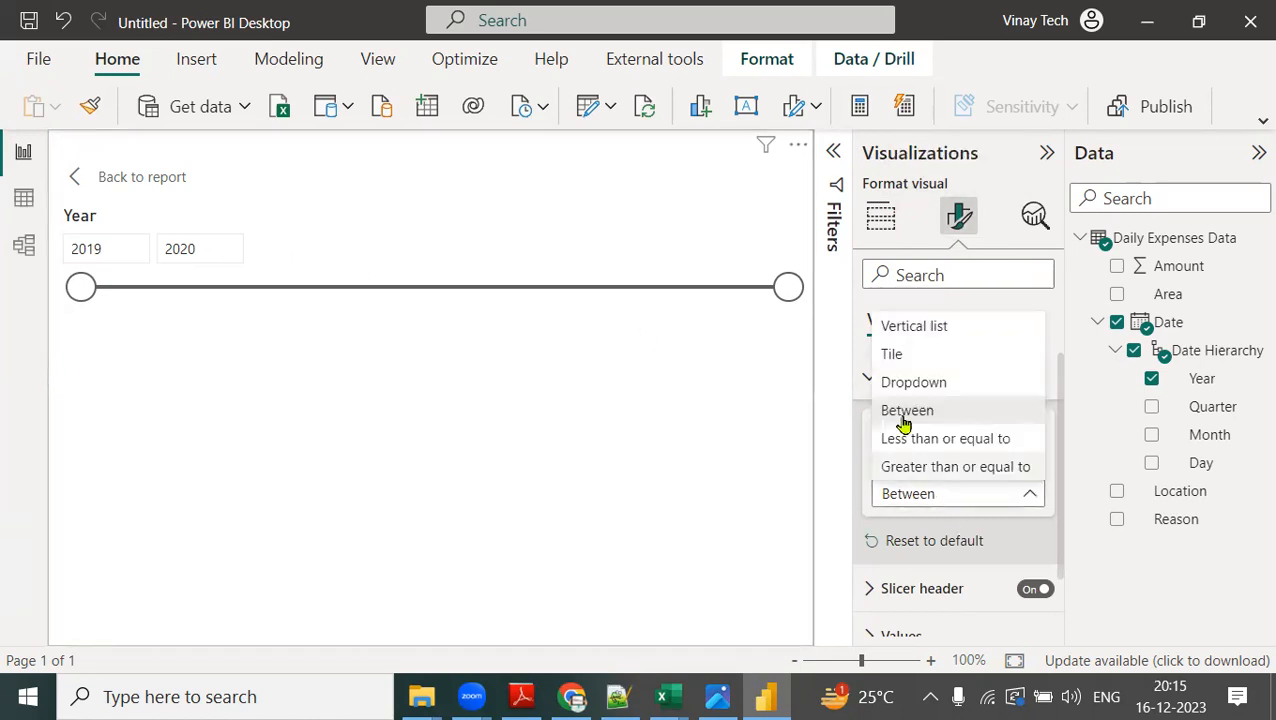
{"action": "left_click", "coordinate": [902, 364]}
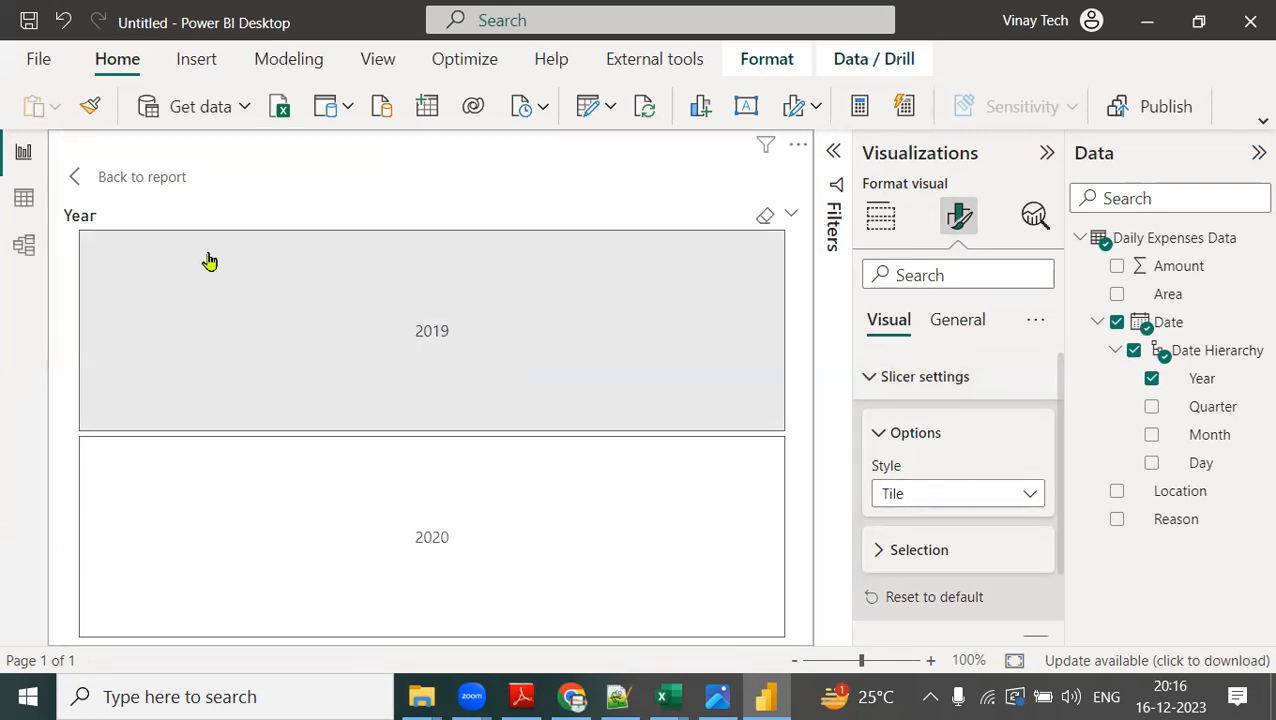
{"action": "left_click", "coordinate": [166, 176]}
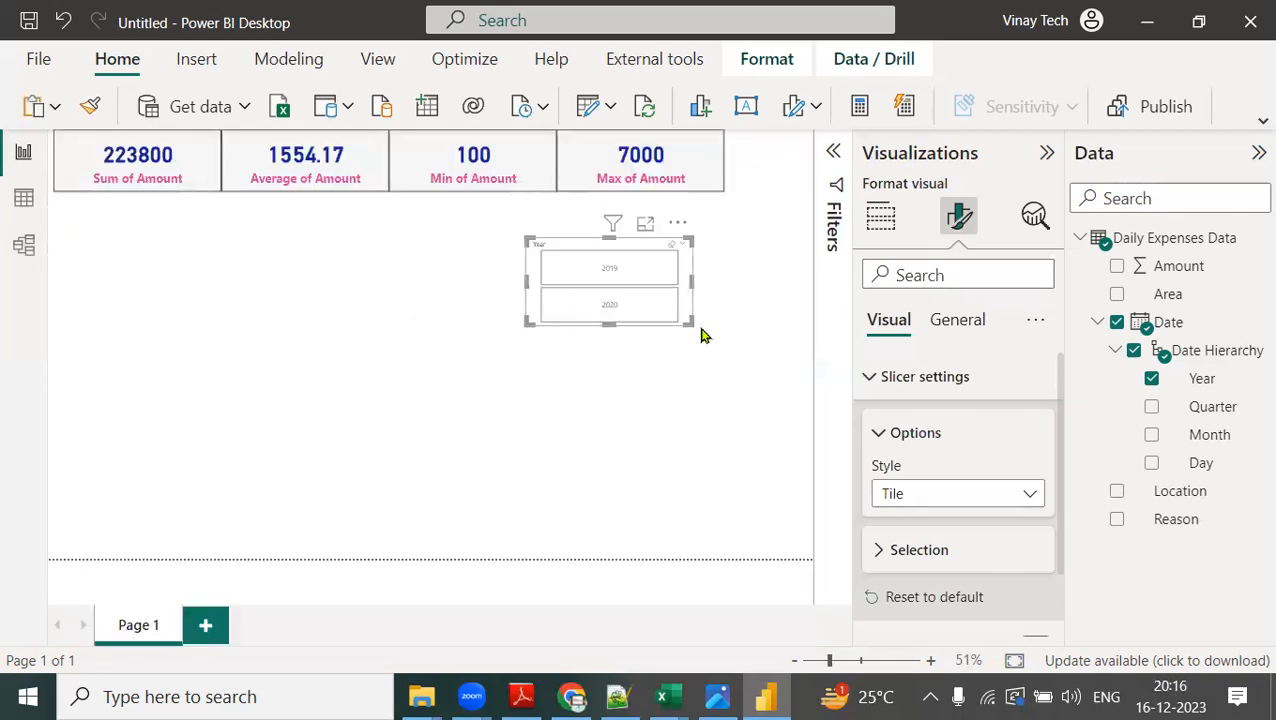
{"action": "left_click_drag", "start_coordinate": [675, 311], "coordinate": [561, 278]}
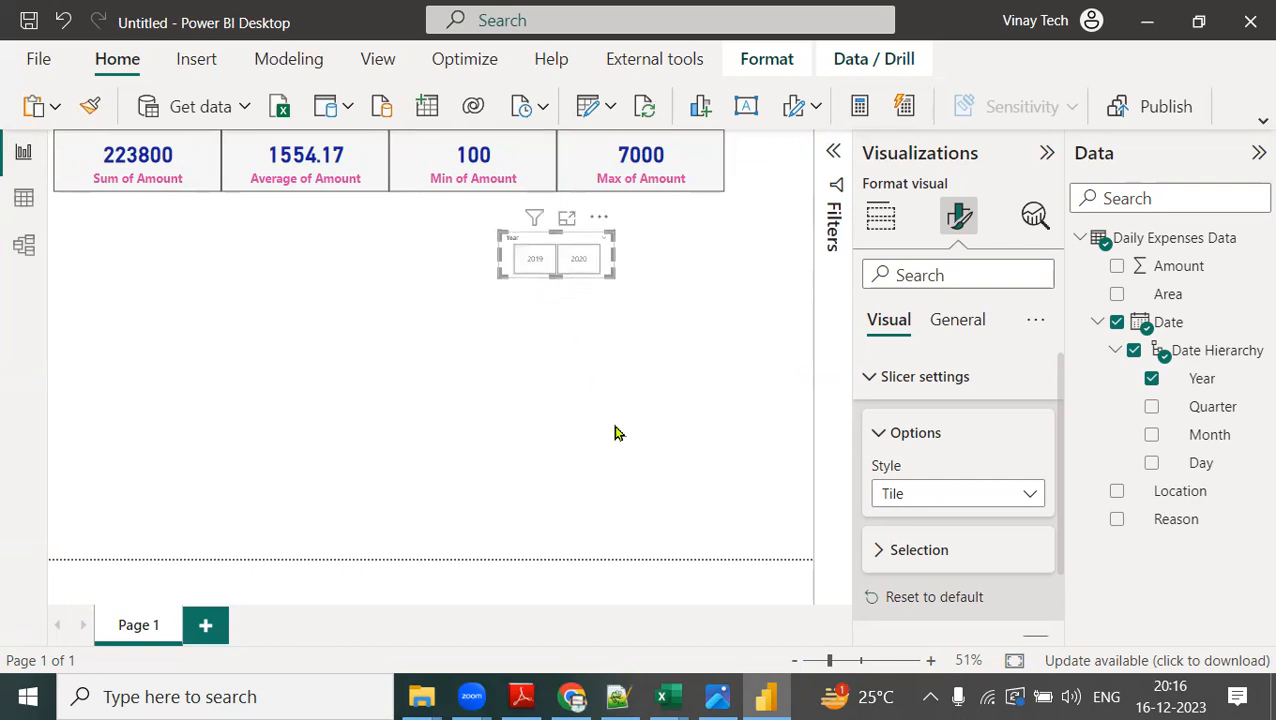
Format the Year slicer's header text as bold, size 30 and pink, and slightly adjust the slicer's size.
{"action": "scroll", "coordinate": [955, 470], "scroll_direction": "down", "scroll_amount": 2}
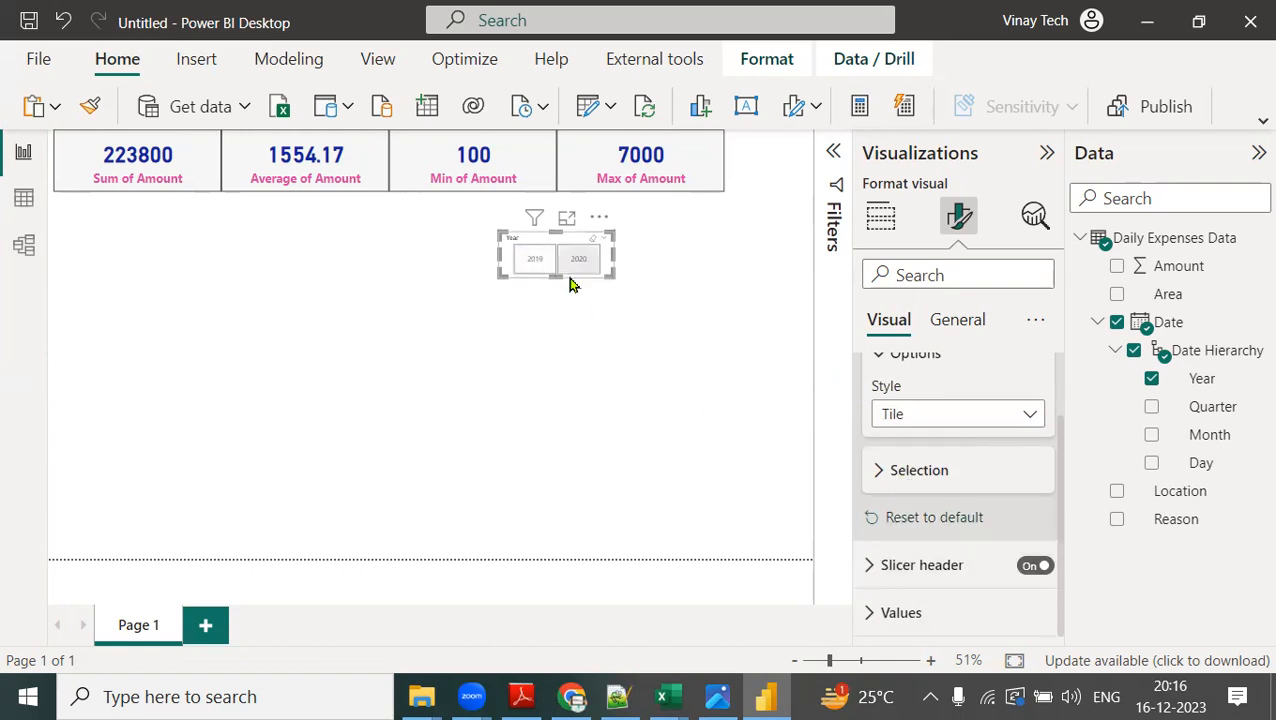
{"action": "left_click", "coordinate": [875, 566]}
{"action": "scroll", "coordinate": [970, 535], "scroll_direction": "down", "scroll_amount": 2}
{"action": "double_click", "coordinate": [1014, 615]}
{"action": "key", "text": "BackSpace"}
{"action": "type", "text": "30"}
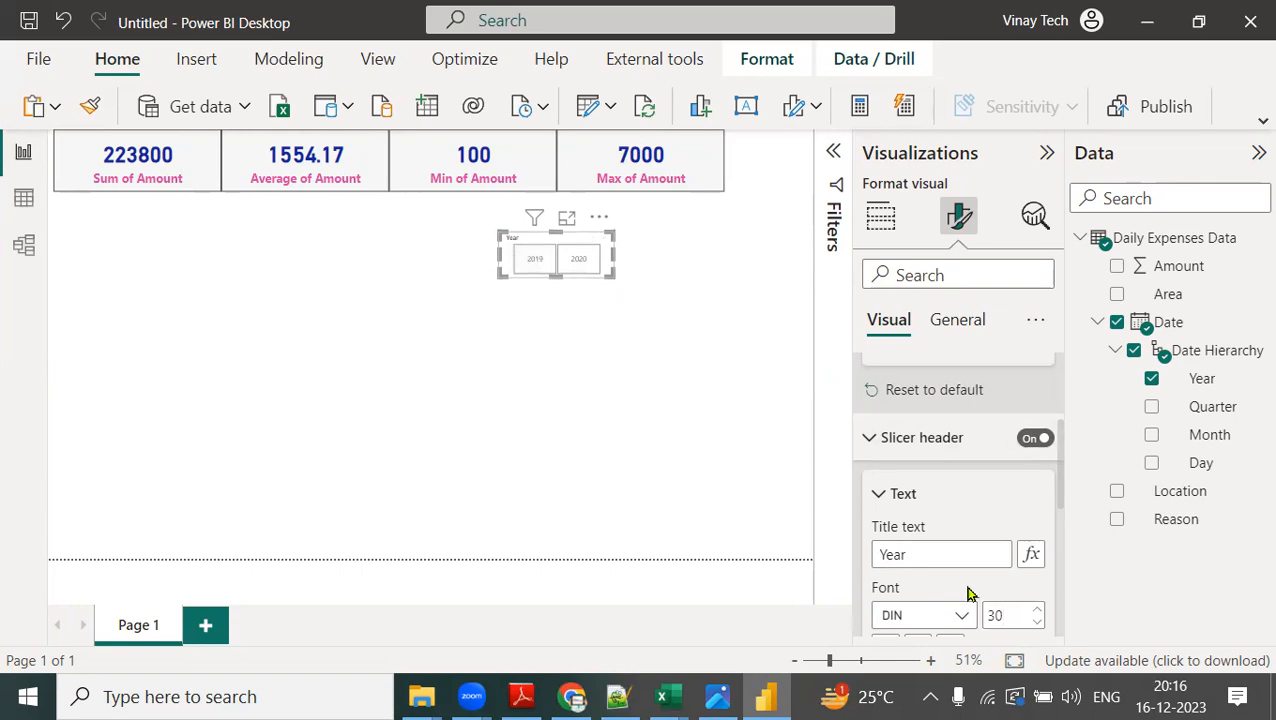
{"action": "scroll", "coordinate": [965, 593], "scroll_direction": "down", "scroll_amount": 2}
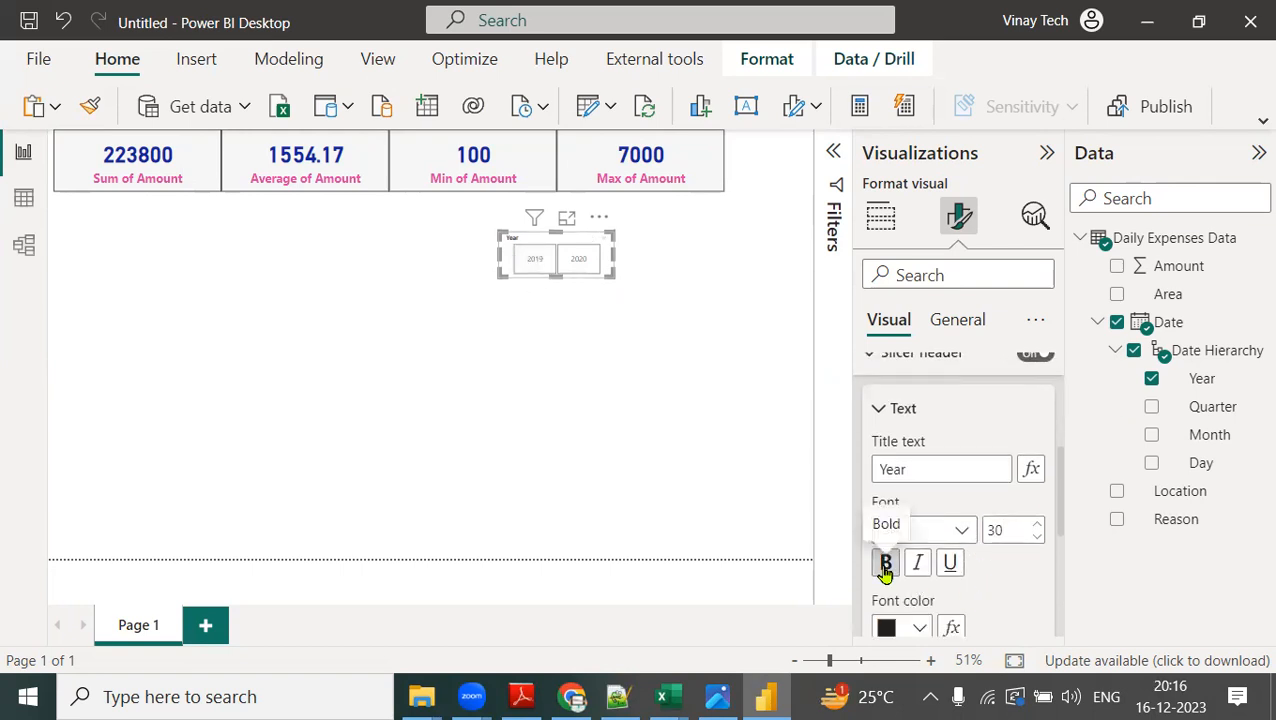
{"action": "left_click", "coordinate": [918, 628]}
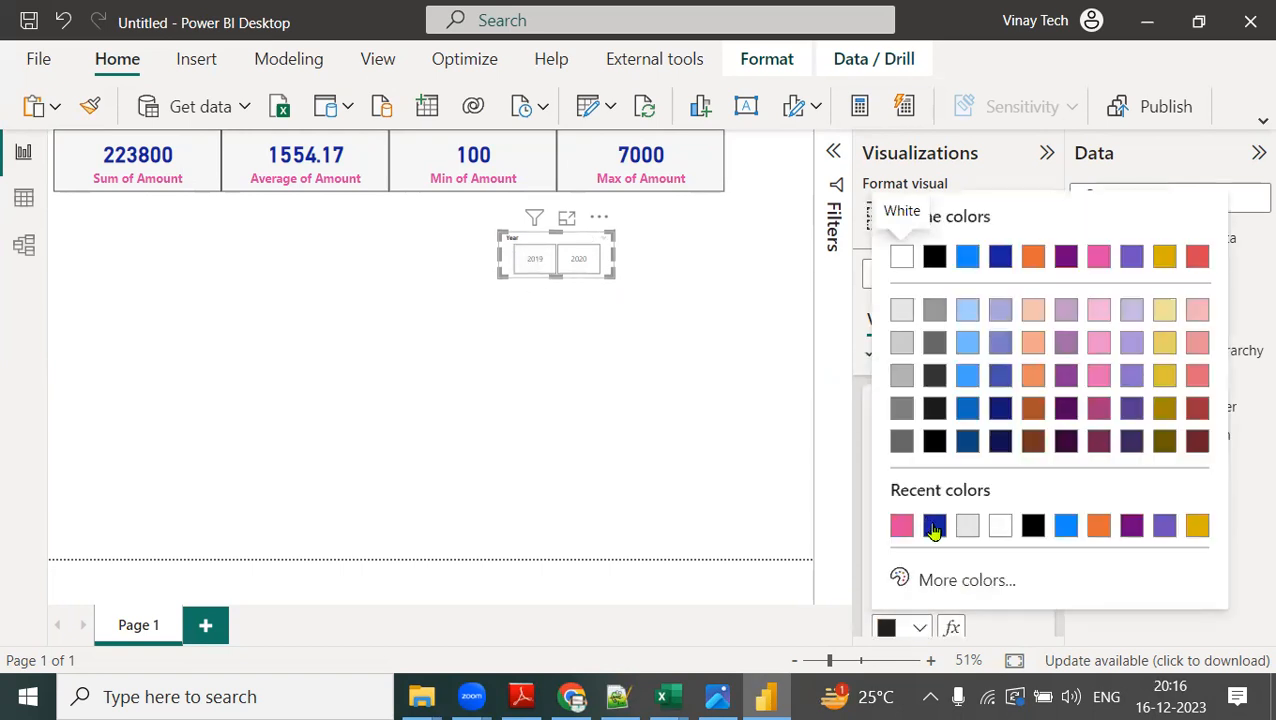
{"action": "left_click", "coordinate": [901, 525]}
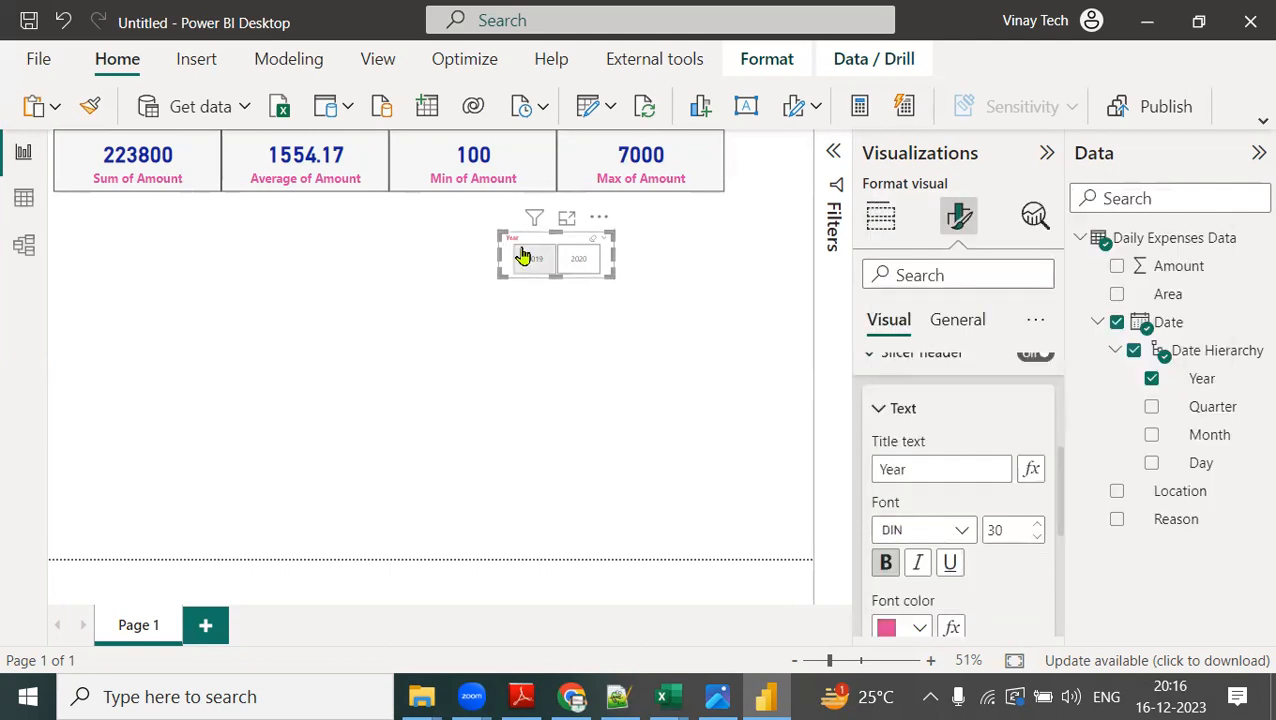
{"action": "left_click_drag", "start_coordinate": [646, 287], "coordinate": [617, 276]}
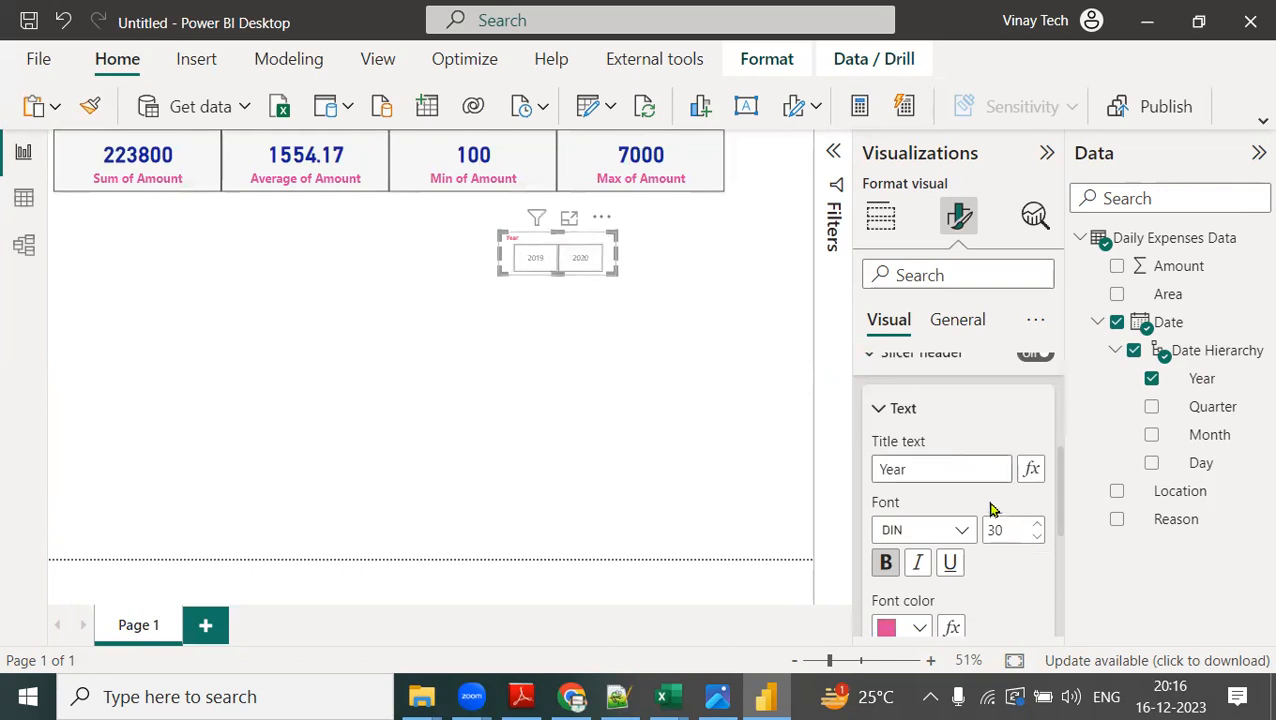
Format the Year slicer's values as bold, size 20 and dark blue.
{"action": "scroll", "coordinate": [1000, 530], "scroll_direction": "down", "scroll_amount": 5}
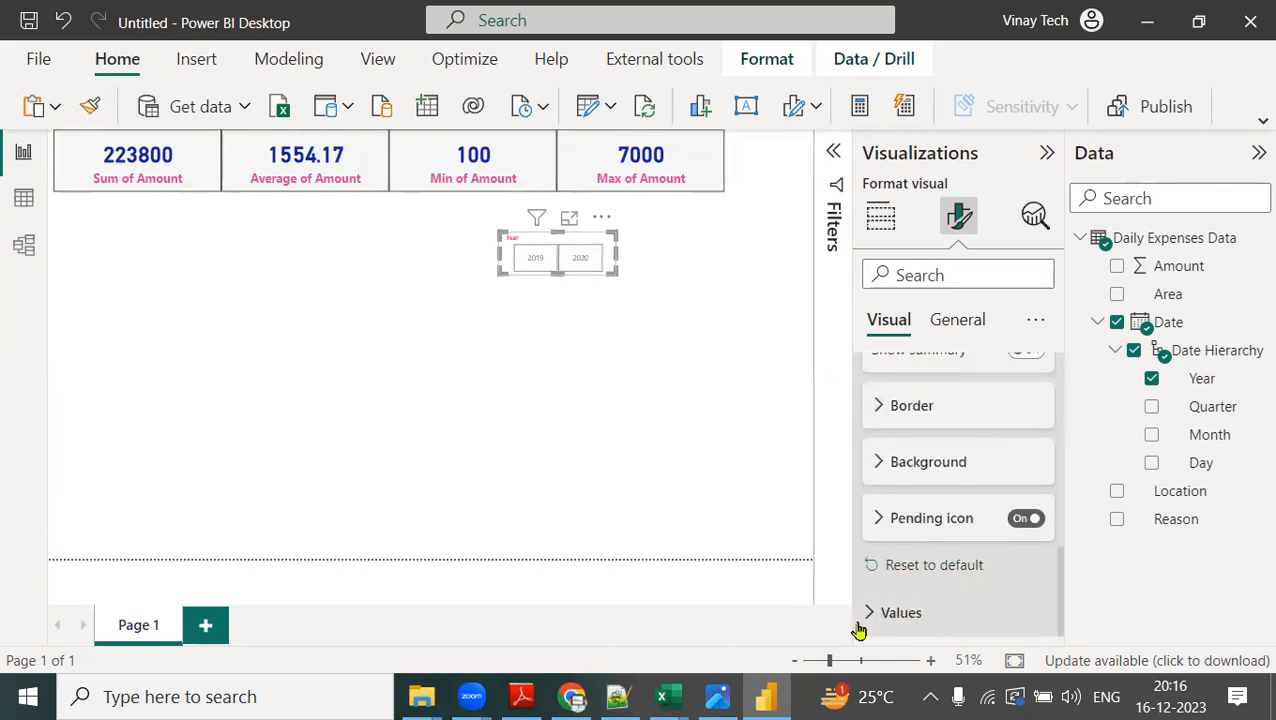
{"action": "left_click", "coordinate": [905, 606]}
{"action": "scroll", "coordinate": [930, 555], "scroll_direction": "down", "scroll_amount": 3}
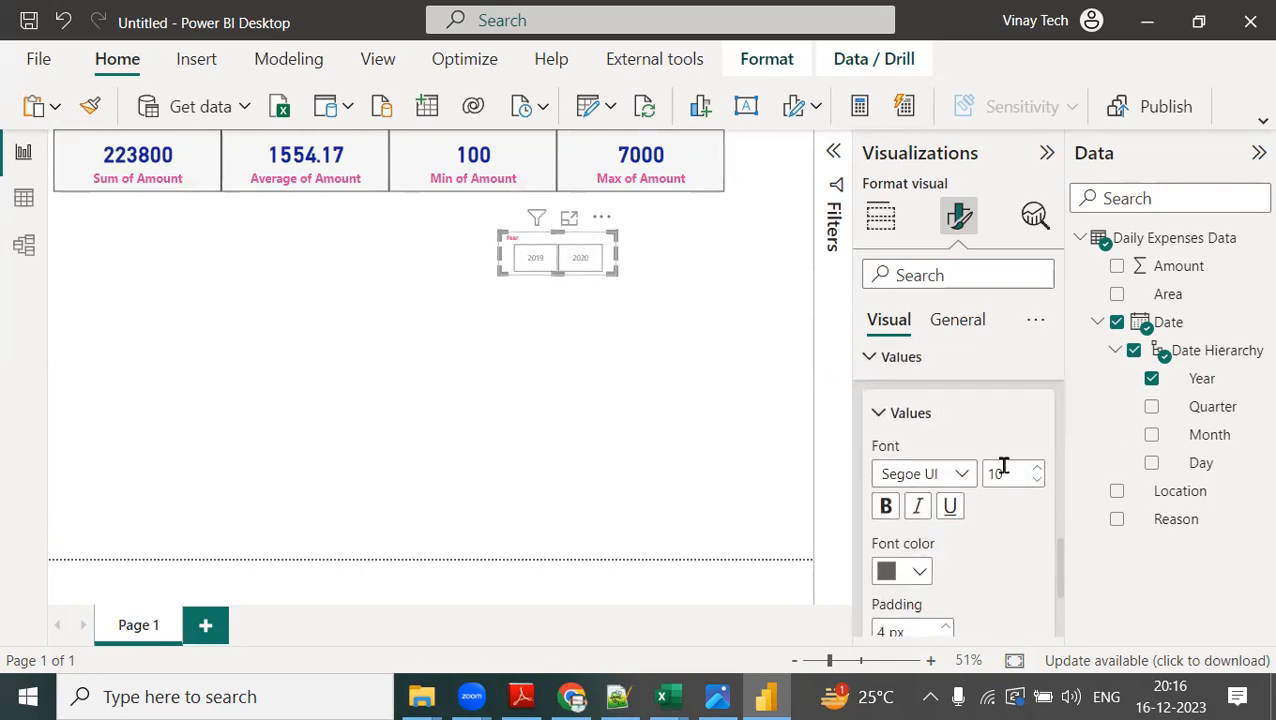
{"action": "double_click", "coordinate": [992, 472]}
{"action": "type", "text": "20"}
{"action": "left_click", "coordinate": [885, 506]}
{"action": "left_click", "coordinate": [919, 575]}
{"action": "left_click", "coordinate": [938, 480]}
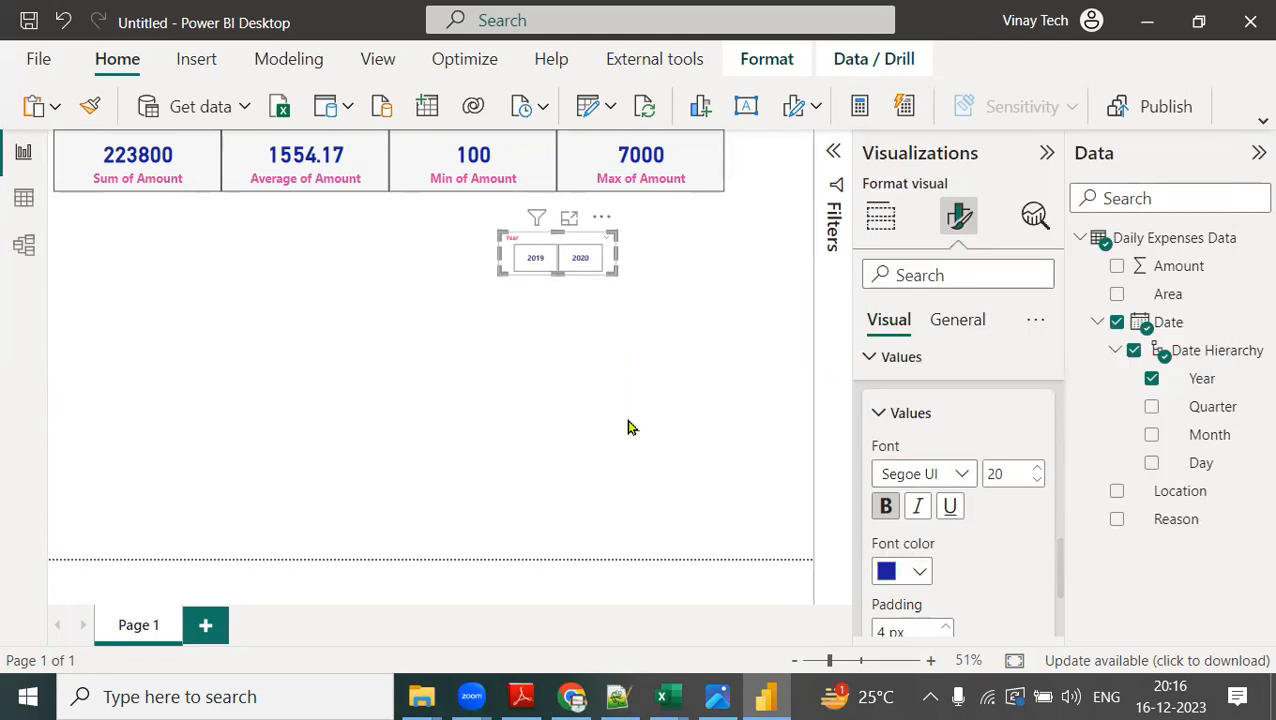
{"action": "left_click", "coordinate": [575, 299]}
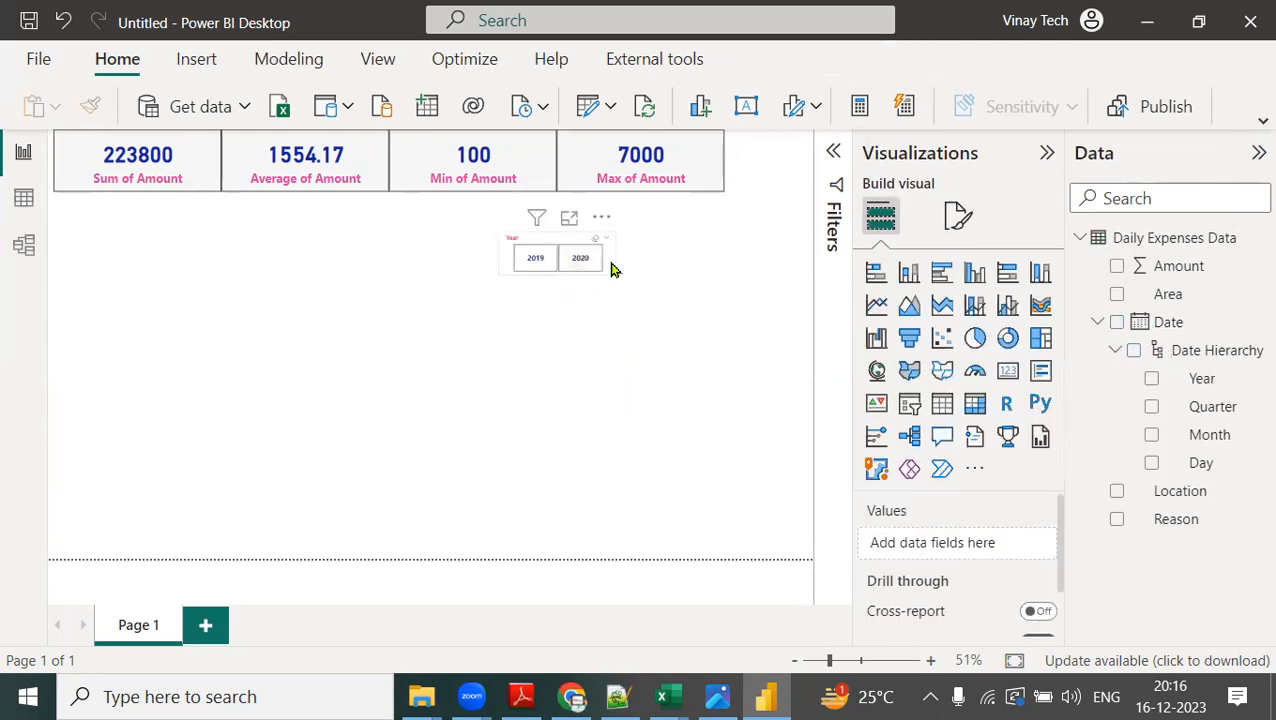
Turn on the visual border for the Year slicer.
{"action": "left_click", "coordinate": [613, 268]}
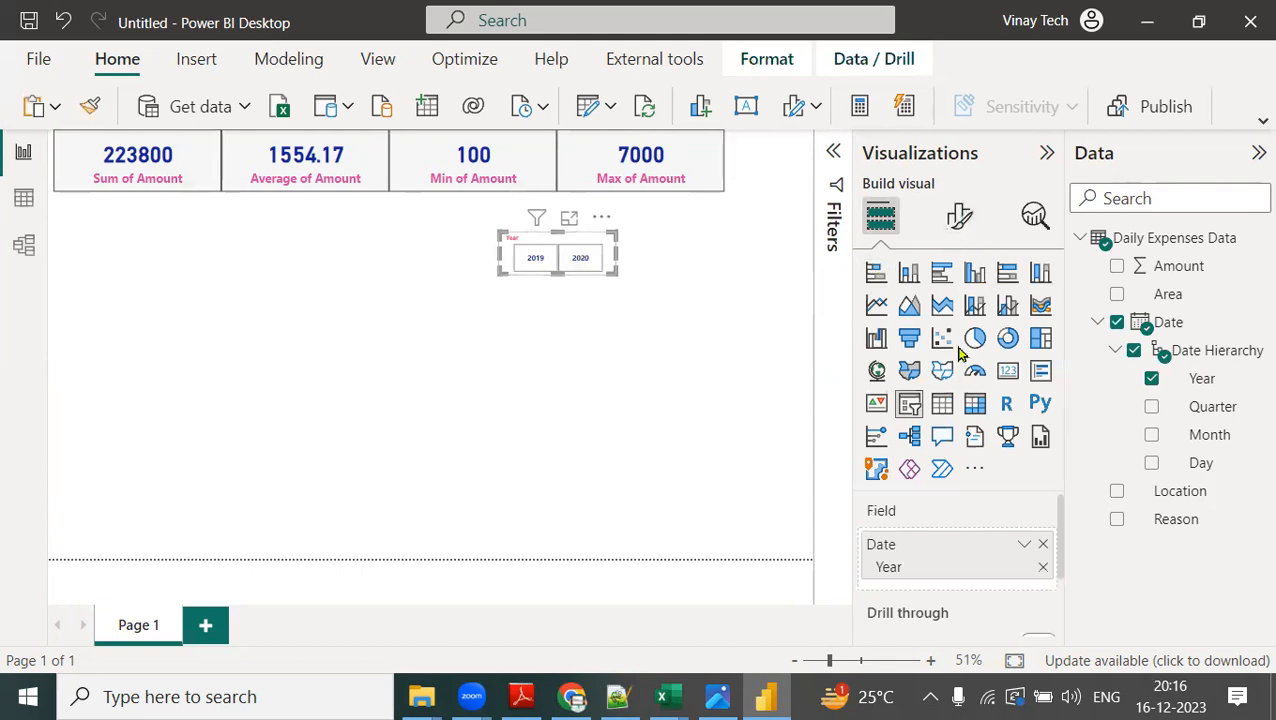
{"action": "left_click", "coordinate": [958, 216]}
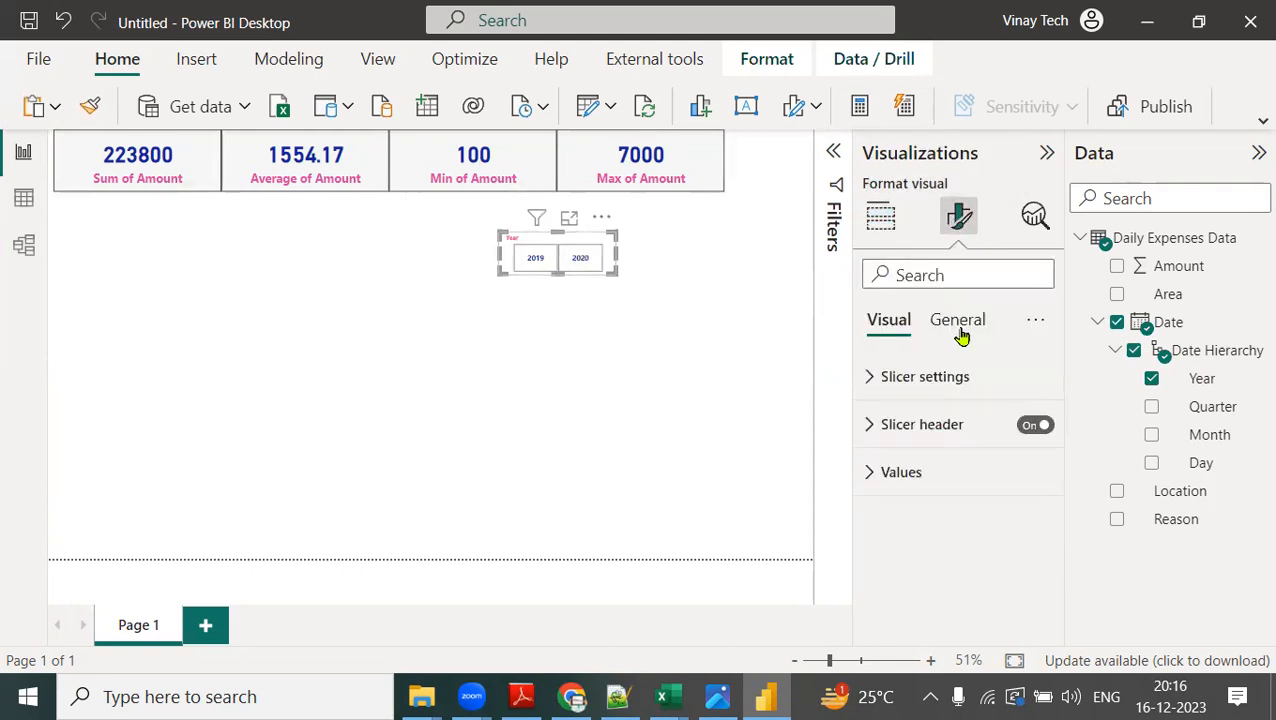
{"action": "left_click", "coordinate": [959, 330]}
{"action": "left_click", "coordinate": [869, 472]}
{"action": "scroll", "coordinate": [1000, 520], "scroll_direction": "down", "scroll_amount": 2}
{"action": "left_click", "coordinate": [1030, 551]}
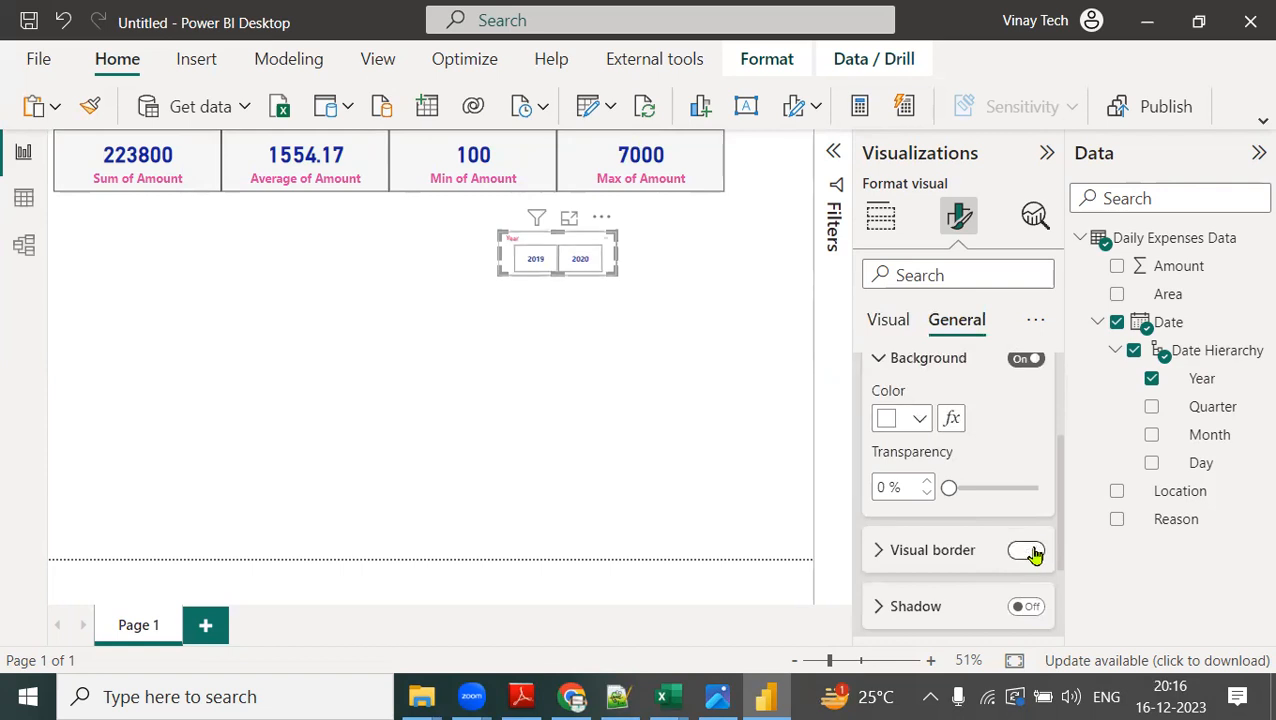
Test the Year slicer by filtering the cards to 2020 and to 2019, and clear the selection.
{"action": "left_click", "coordinate": [581, 262]}
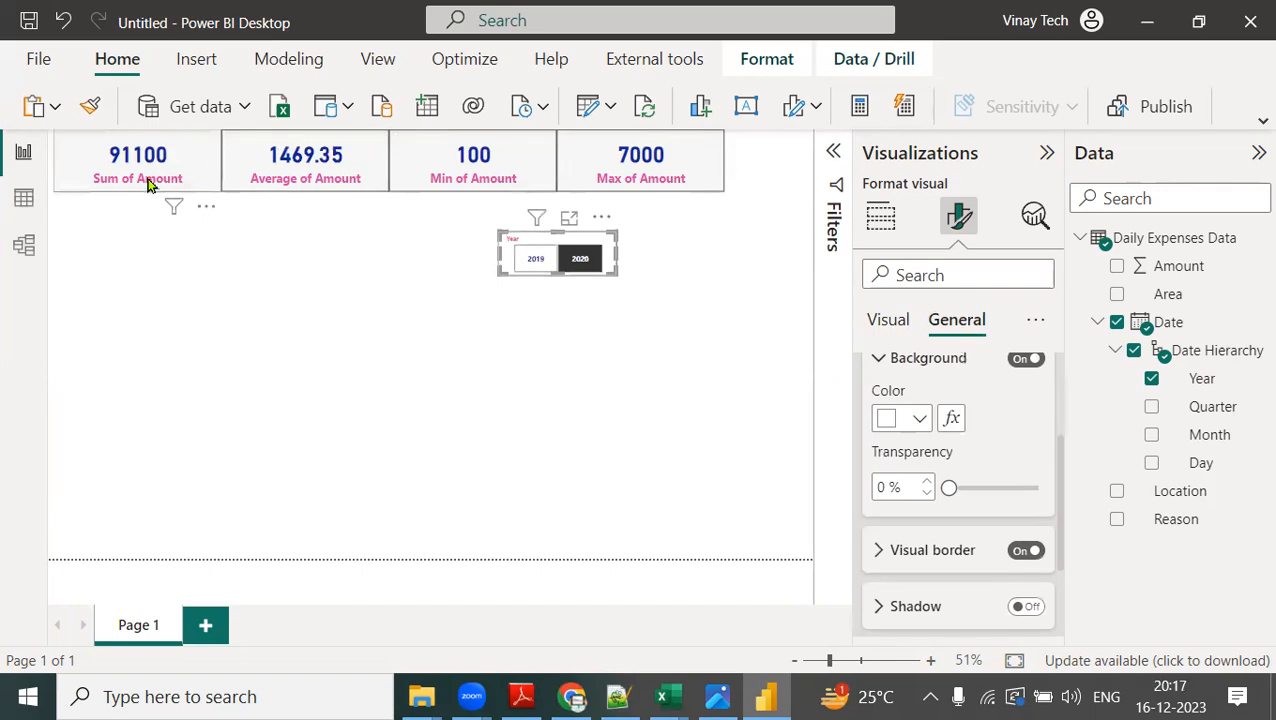
{"action": "left_click", "coordinate": [535, 258]}
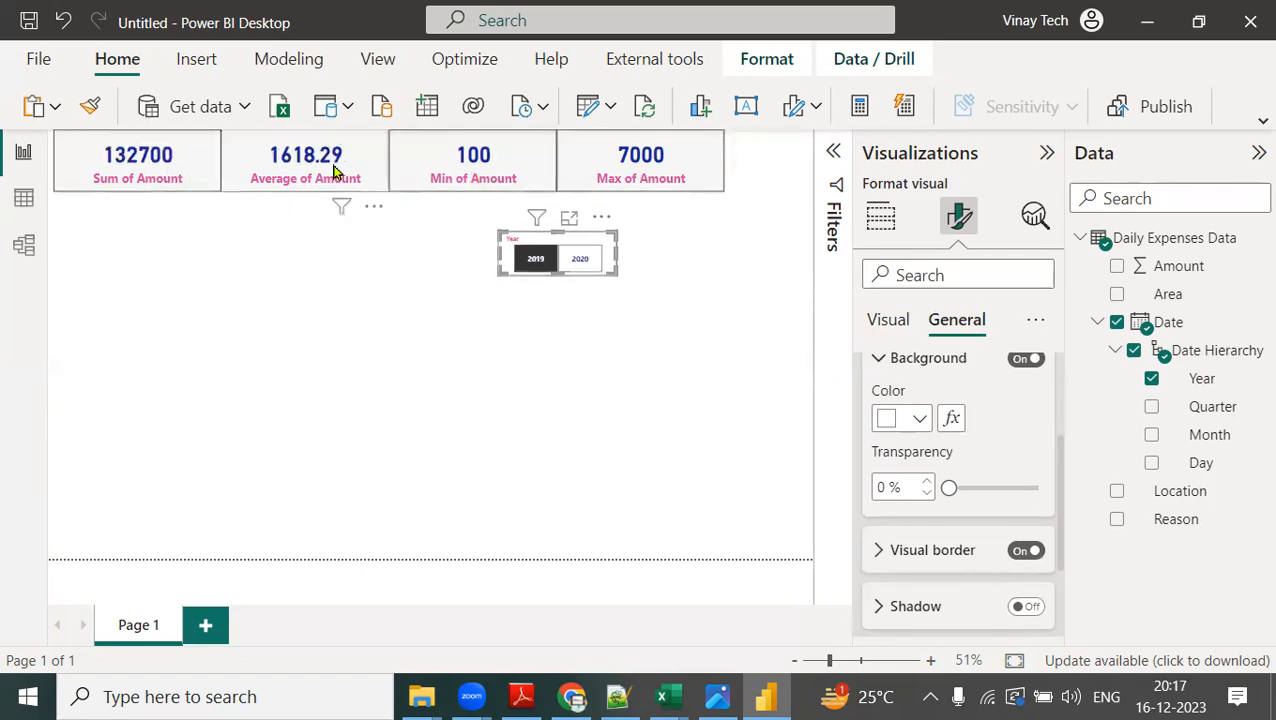
{"action": "left_click", "coordinate": [594, 244]}
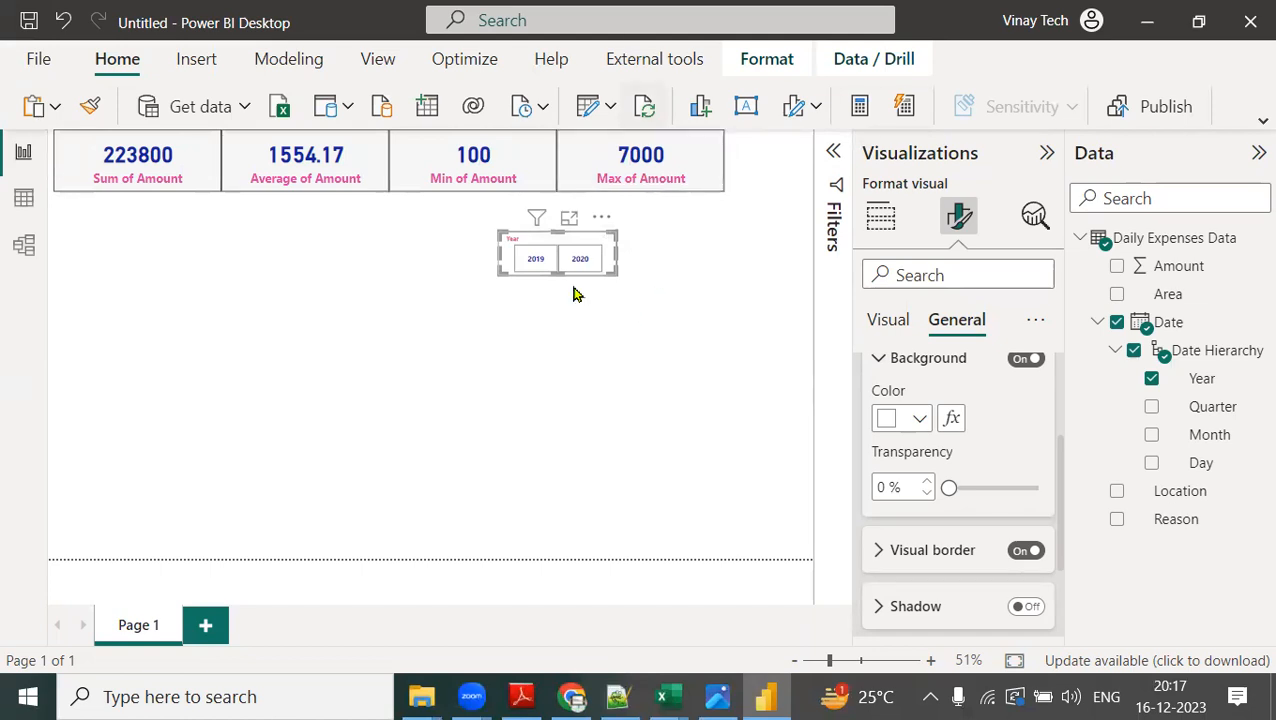
Insert a second slicer and place it beside the Year slicer, under the Max of Amount card.
{"action": "left_click", "coordinate": [896, 320]}
{"action": "left_click", "coordinate": [882, 218]}
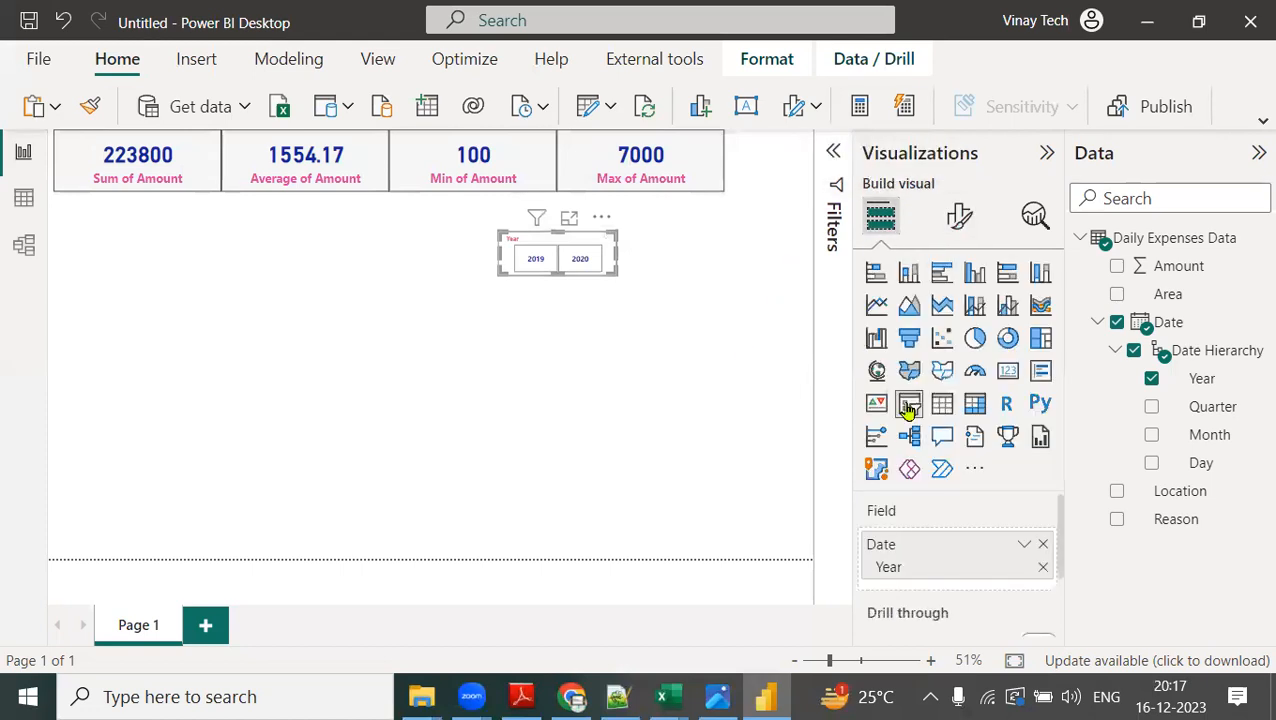
{"action": "left_click", "coordinate": [908, 404]}
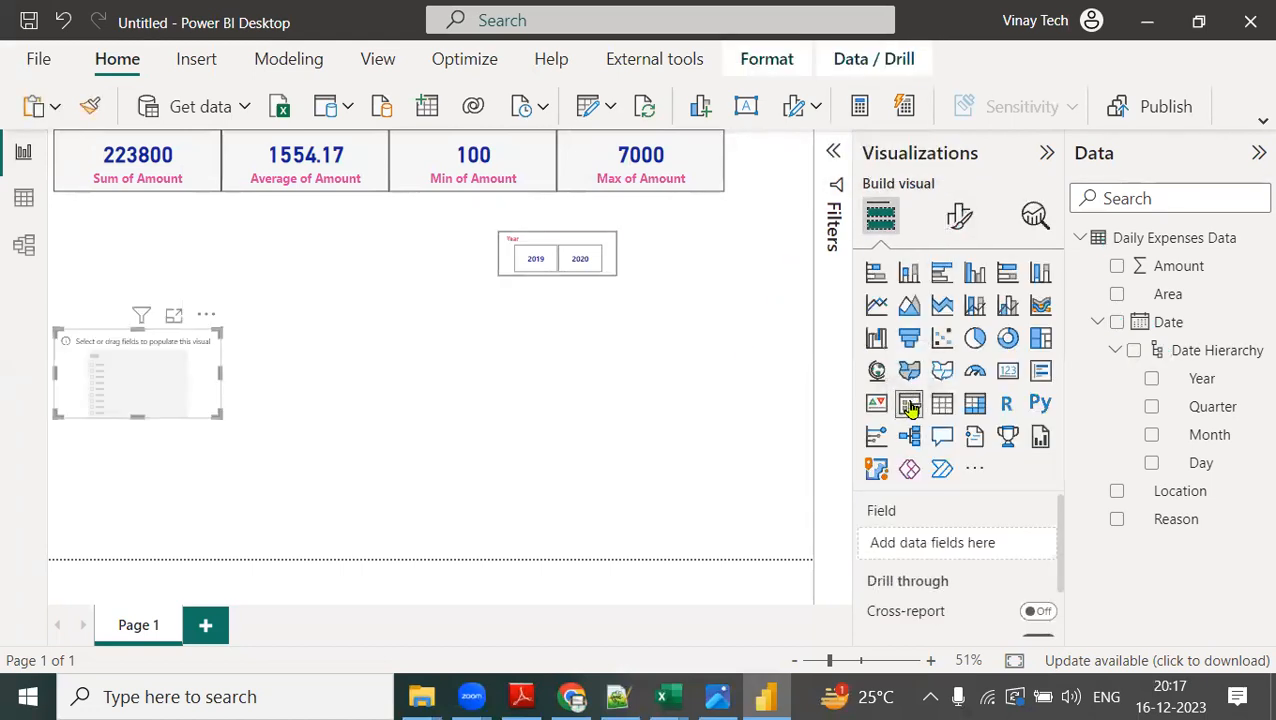
{"action": "left_click_drag", "start_coordinate": [194, 336], "coordinate": [774, 249]}
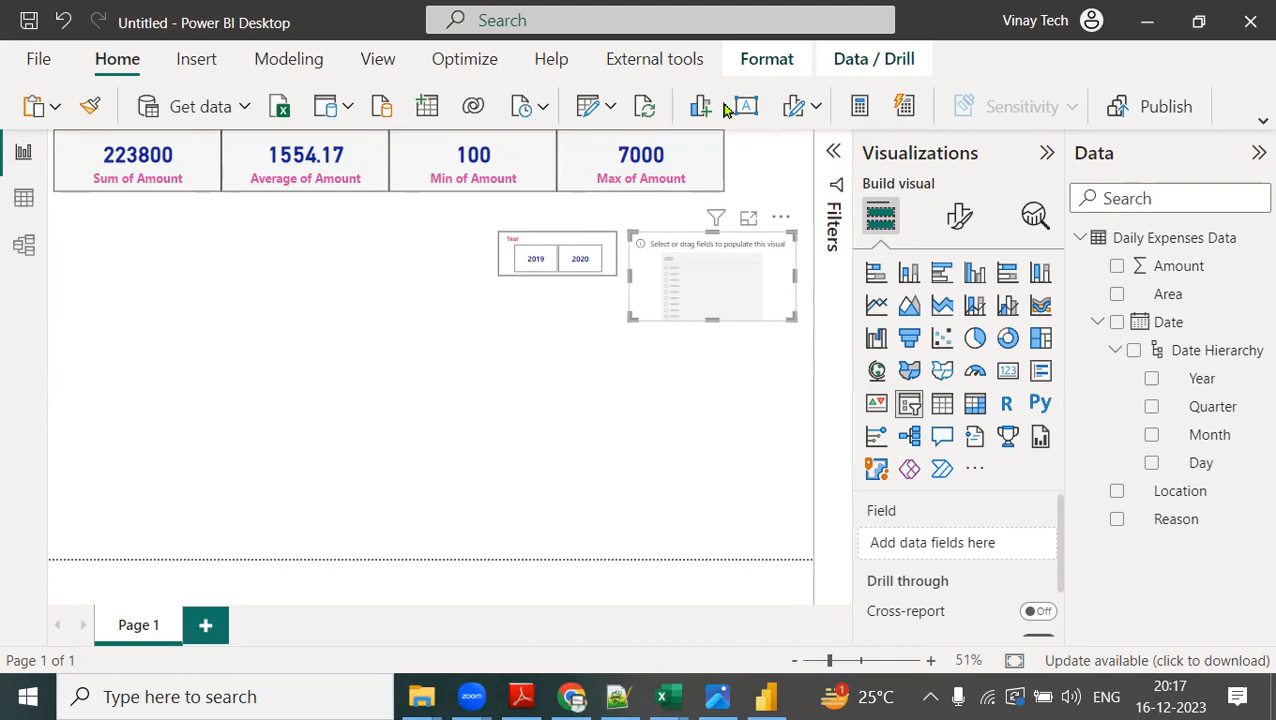
Switch to the demo session notes in Notepad++ and highlight the line with the contact number and timings.
{"action": "left_click", "coordinate": [620, 698]}
{"action": "scroll", "coordinate": [529, 303], "scroll_direction": "up", "scroll_amount": 20}
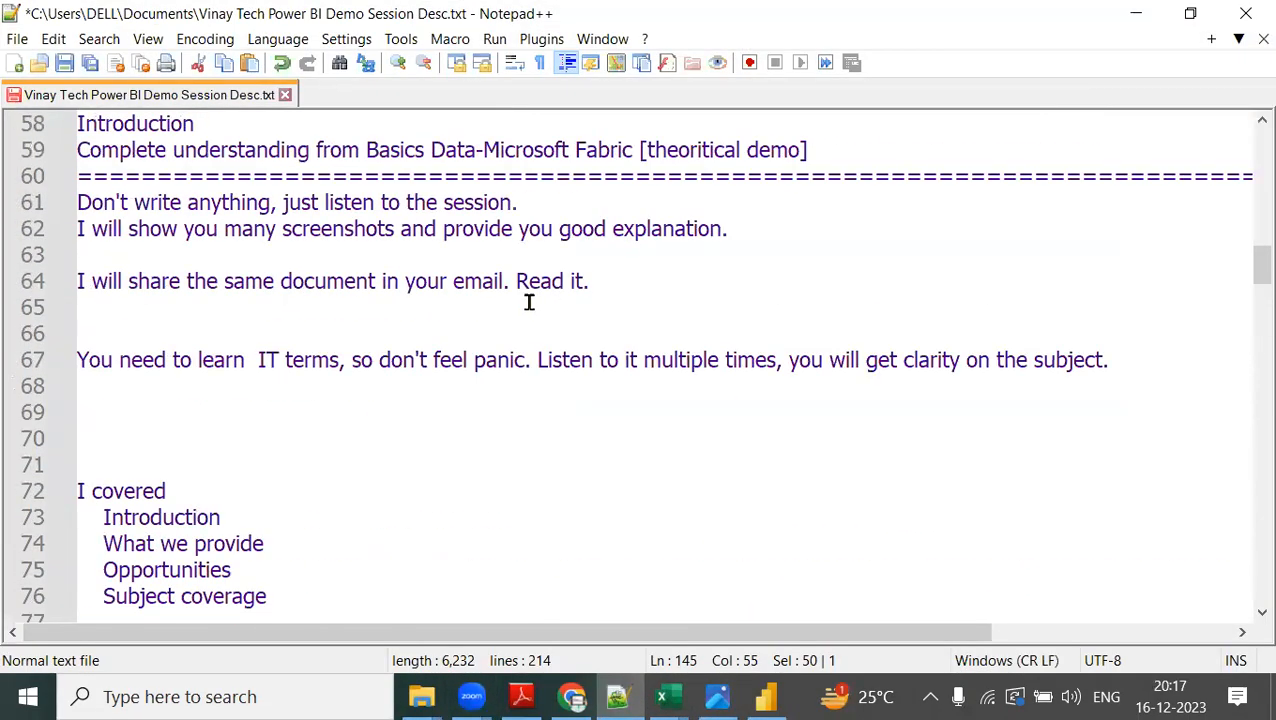
{"action": "scroll", "coordinate": [529, 303], "scroll_direction": "up", "scroll_amount": 14}
{"action": "scroll", "coordinate": [529, 303], "scroll_direction": "up", "scroll_amount": 5}
{"action": "left_click_drag", "start_coordinate": [78, 360], "coordinate": [683, 356]}
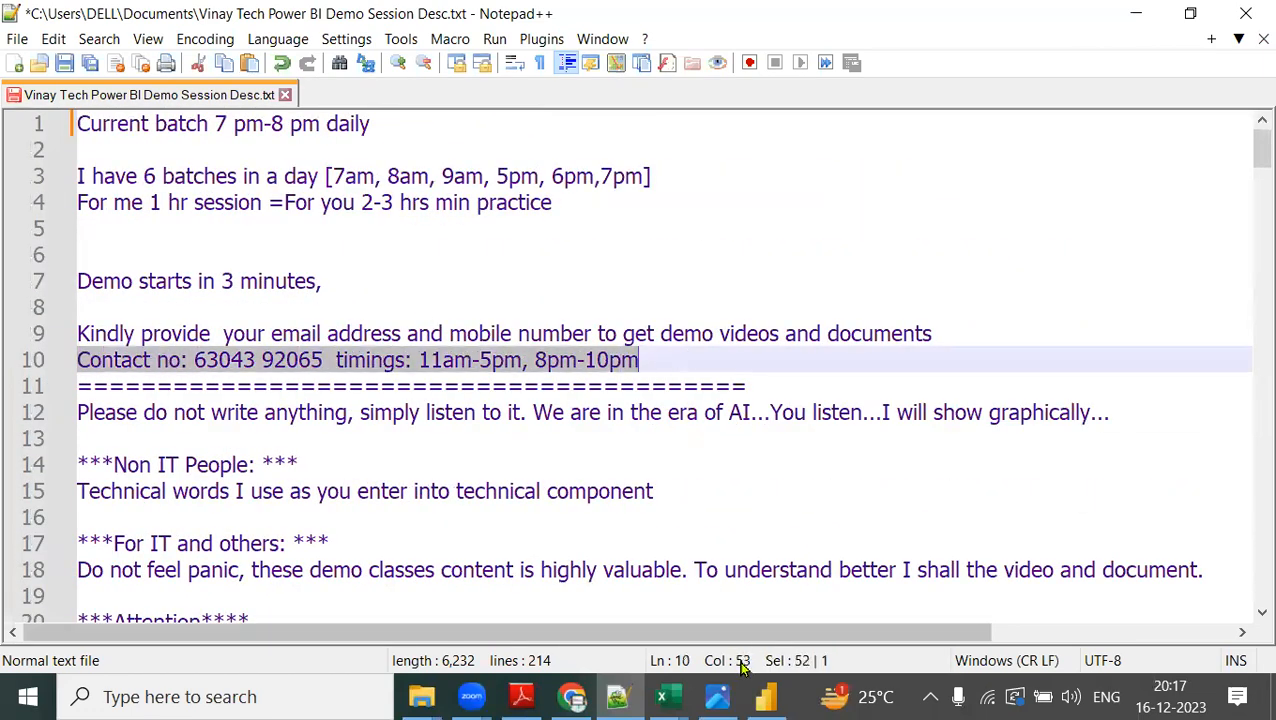
{"action": "left_click", "coordinate": [617, 60]}
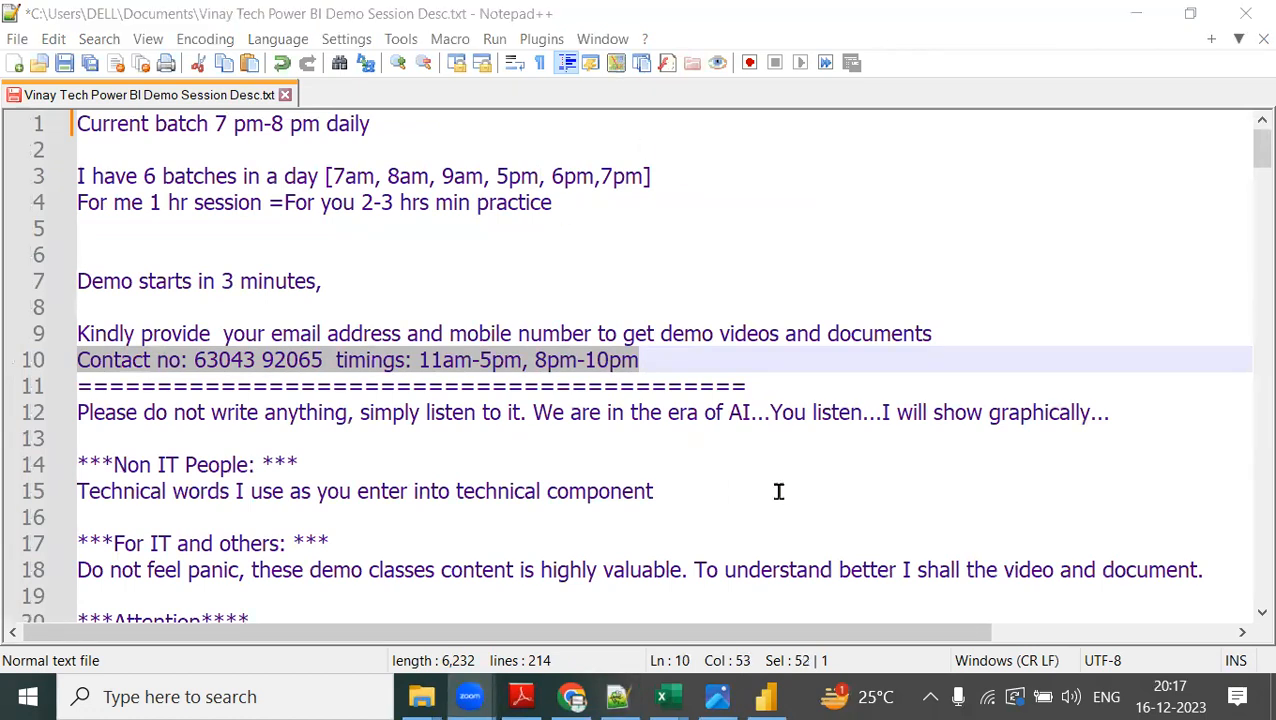
{"action": "scroll", "coordinate": [1039, 291], "scroll_direction": "down", "scroll_amount": 3}
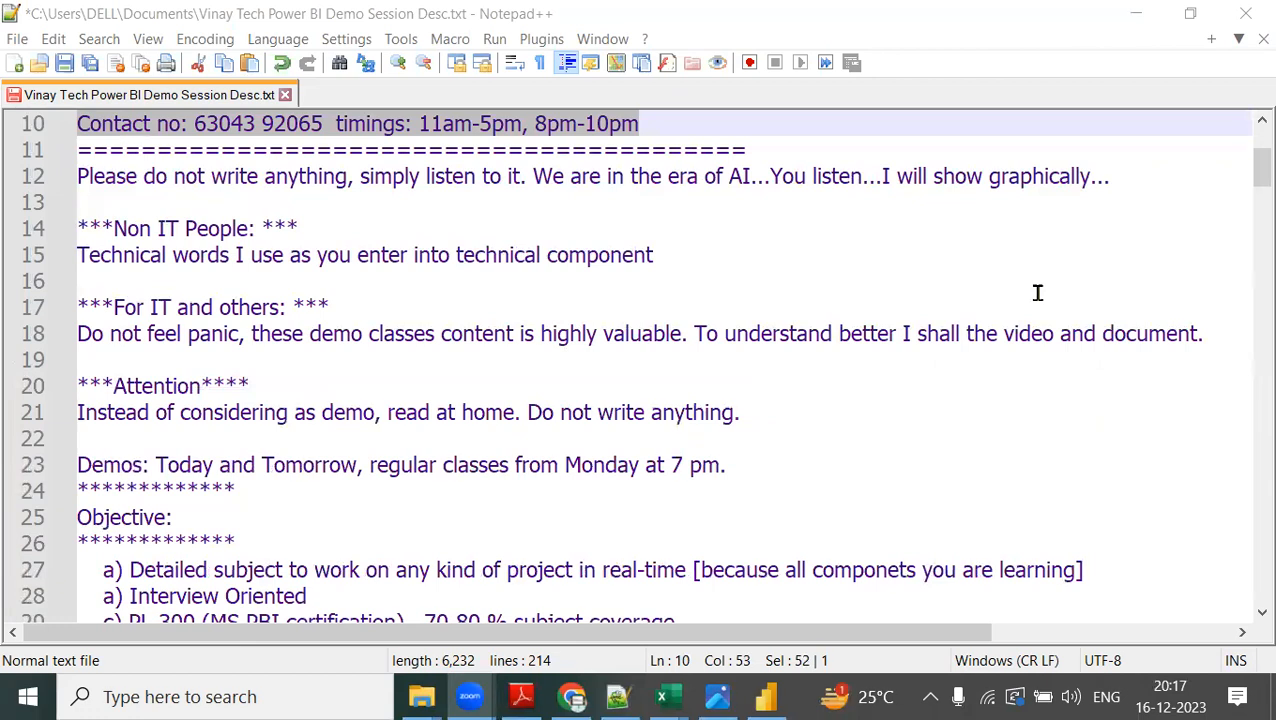
{"action": "scroll", "coordinate": [1032, 294], "scroll_direction": "up", "scroll_amount": 1}
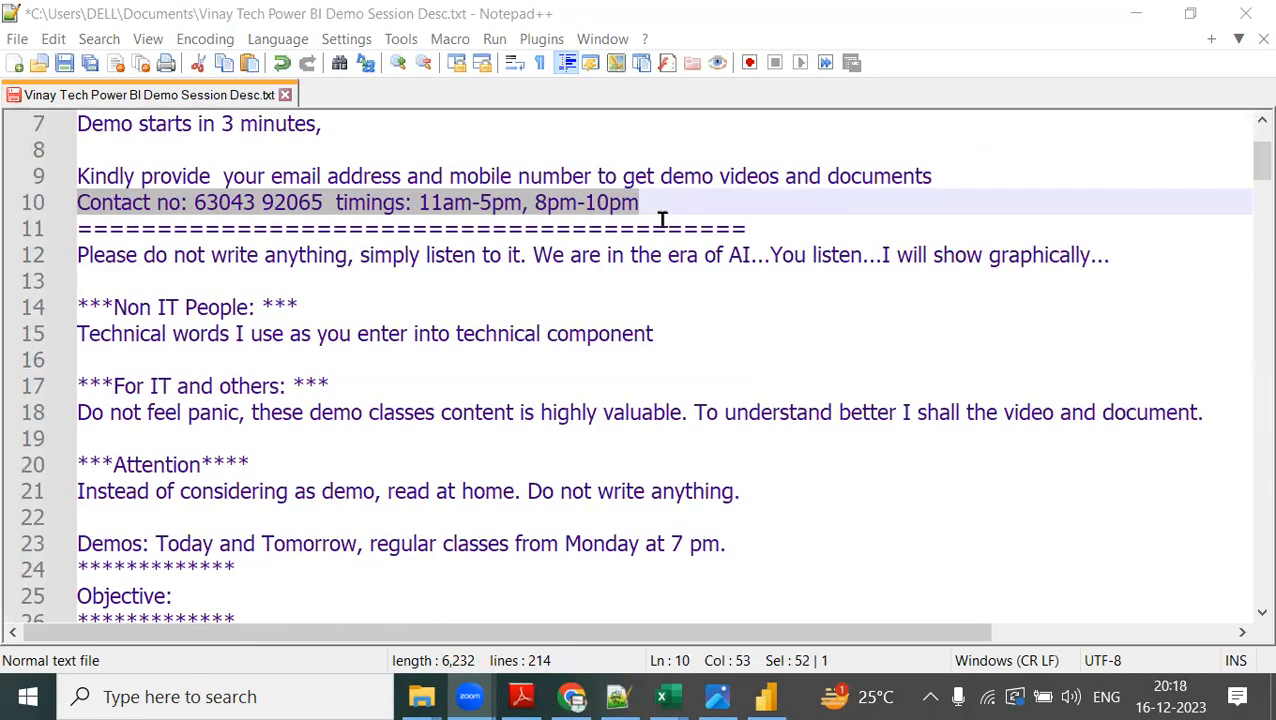
Switch back to the Power BI report and populate the new slicer with Month from the Date Hierarchy.
{"action": "left_click", "coordinate": [768, 697]}
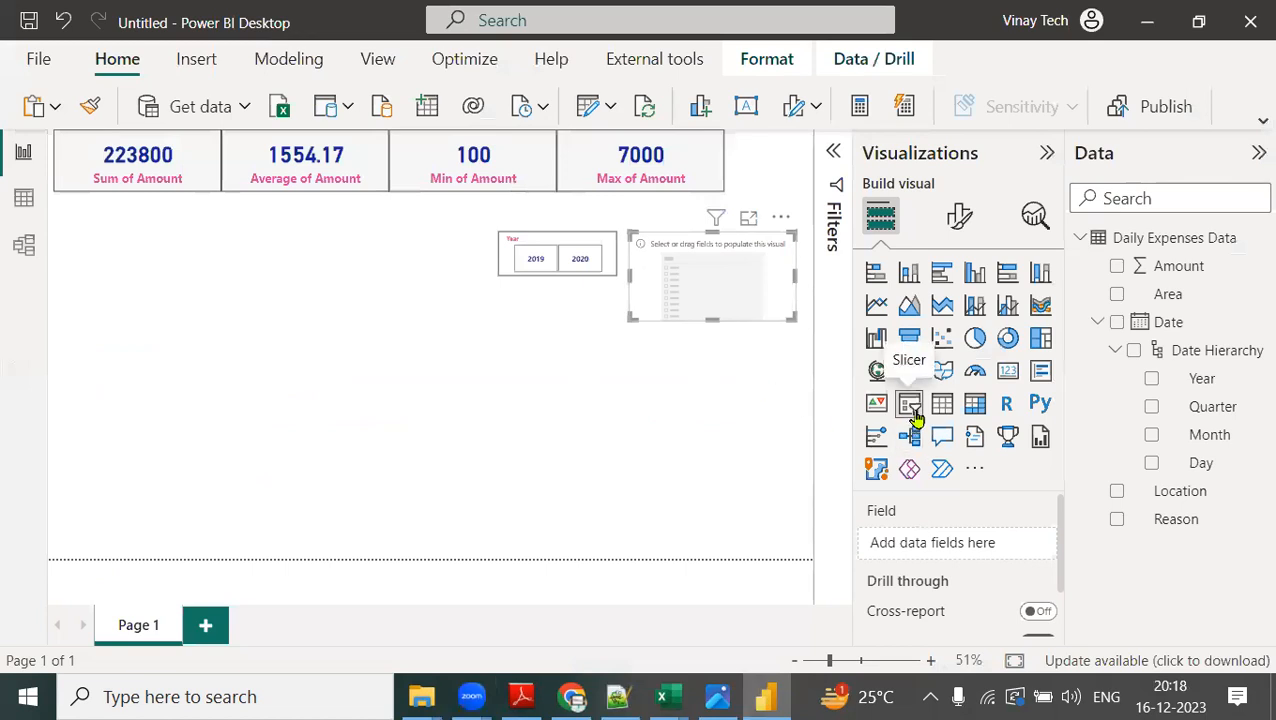
{"action": "left_click_drag", "start_coordinate": [1233, 440], "coordinate": [1017, 546]}
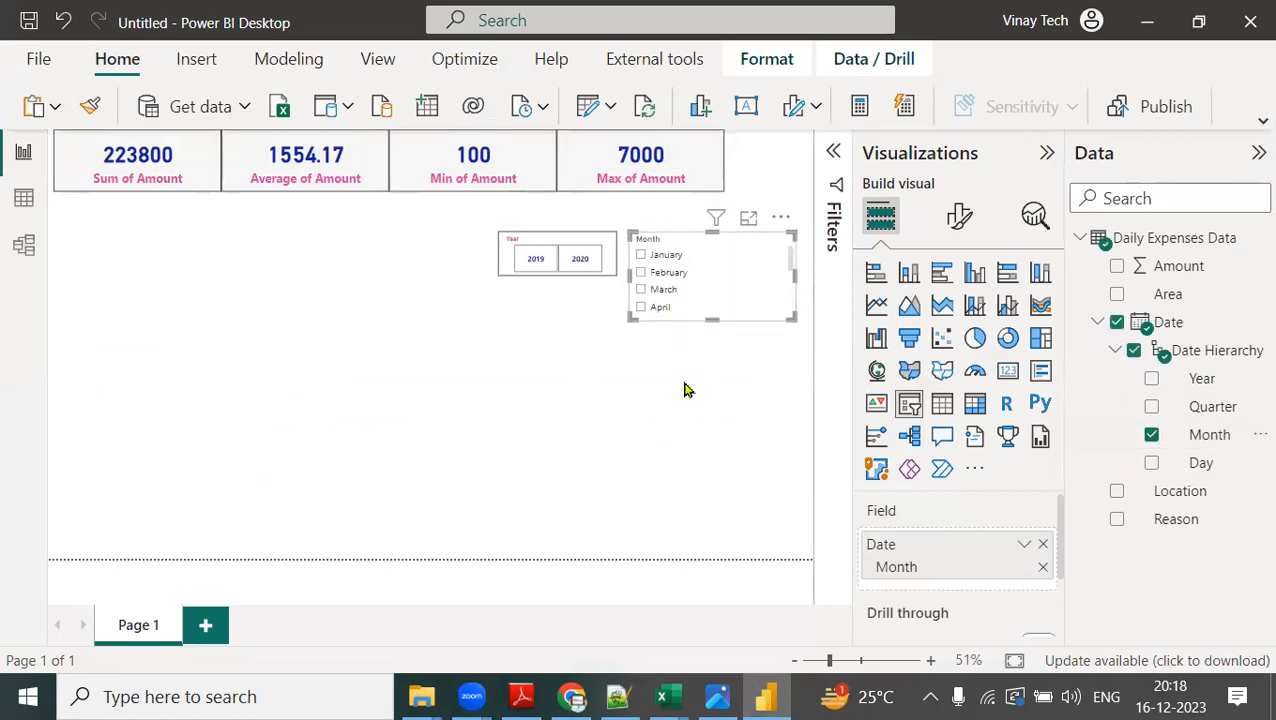
Try the Tile and Dropdown styles on the Month slicer, and return it to Vertical list.
{"action": "left_click", "coordinate": [959, 218]}
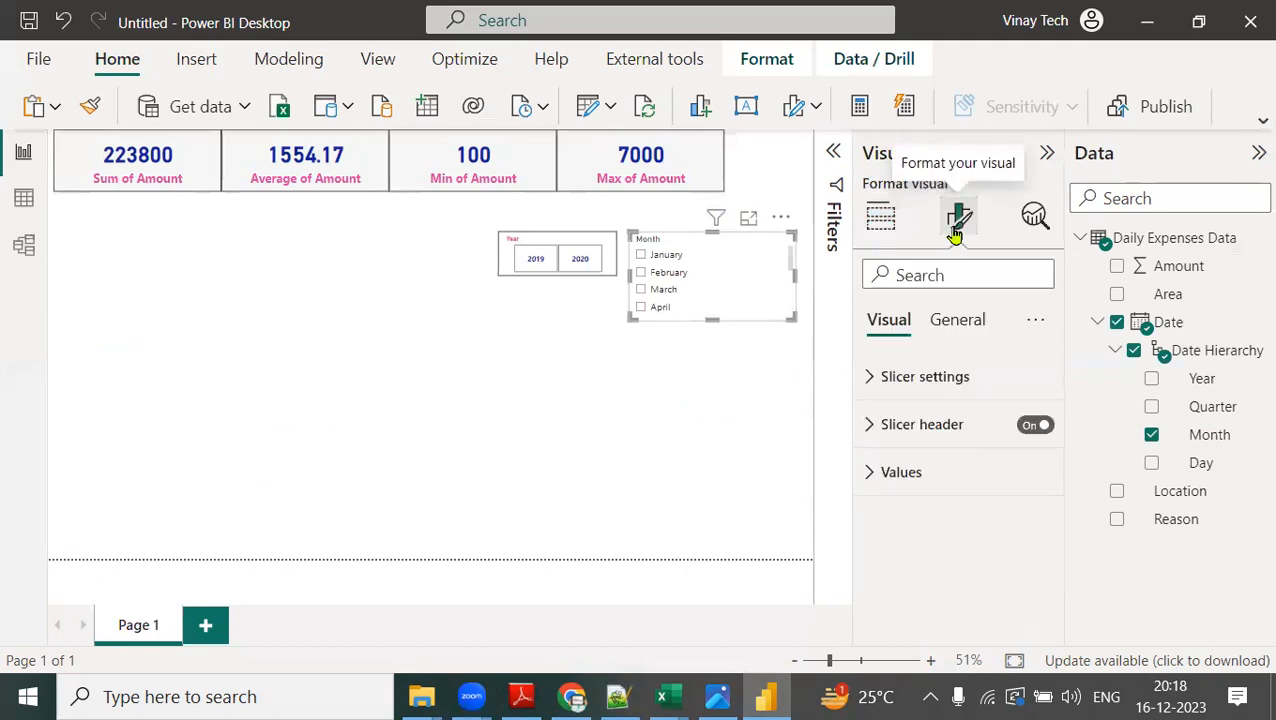
{"action": "left_click", "coordinate": [873, 378]}
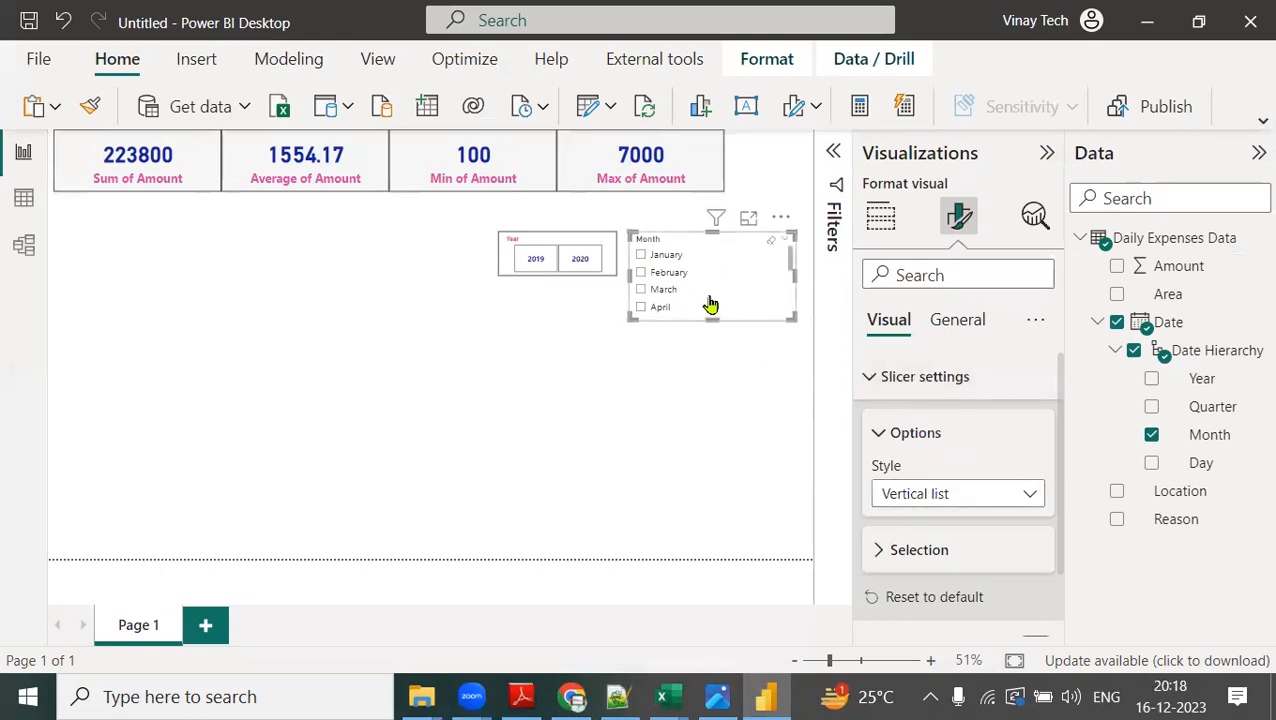
{"action": "left_click", "coordinate": [928, 499]}
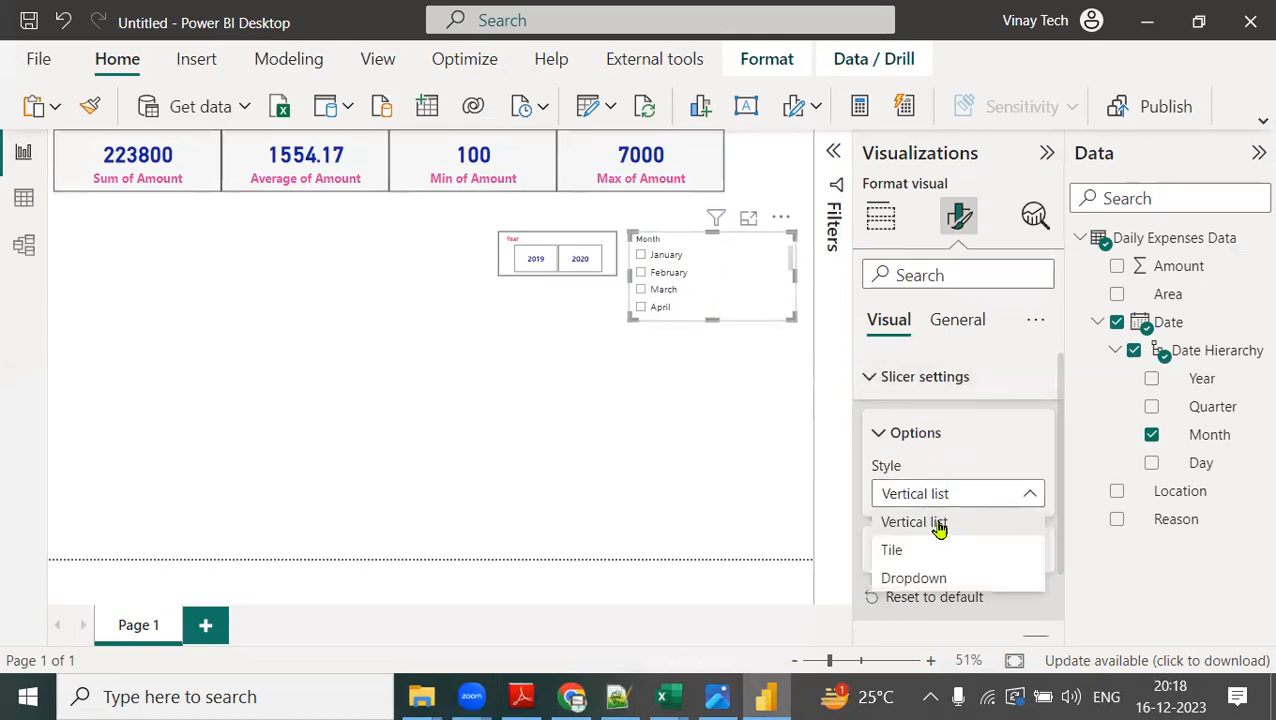
{"action": "left_click", "coordinate": [917, 553]}
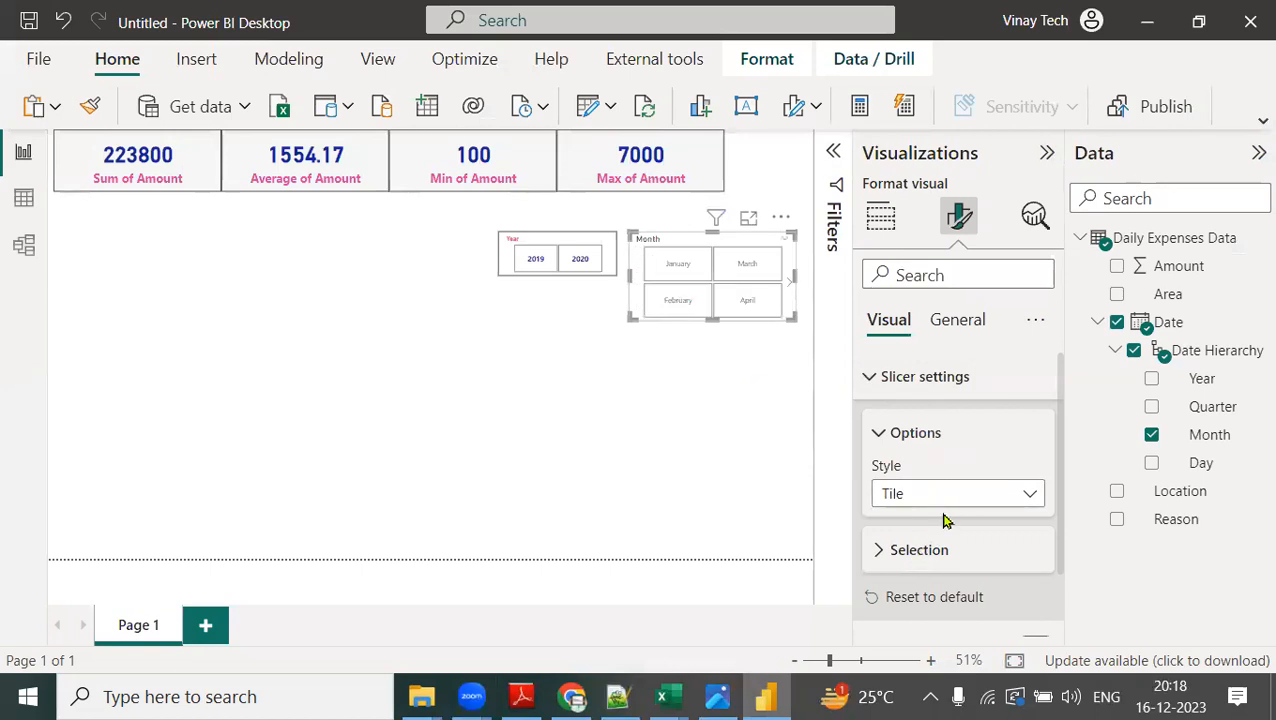
{"action": "left_click", "coordinate": [957, 497]}
{"action": "left_click", "coordinate": [937, 582]}
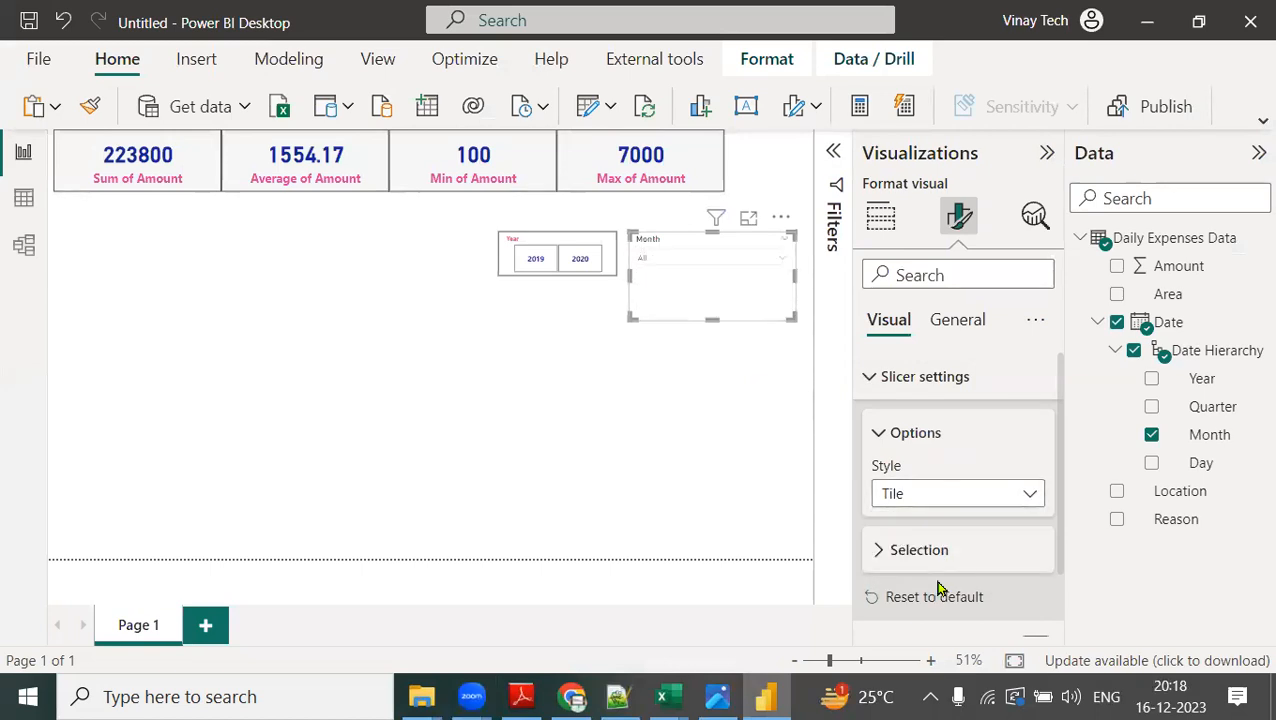
{"action": "left_click", "coordinate": [727, 262]}
{"action": "left_click", "coordinate": [727, 263]}
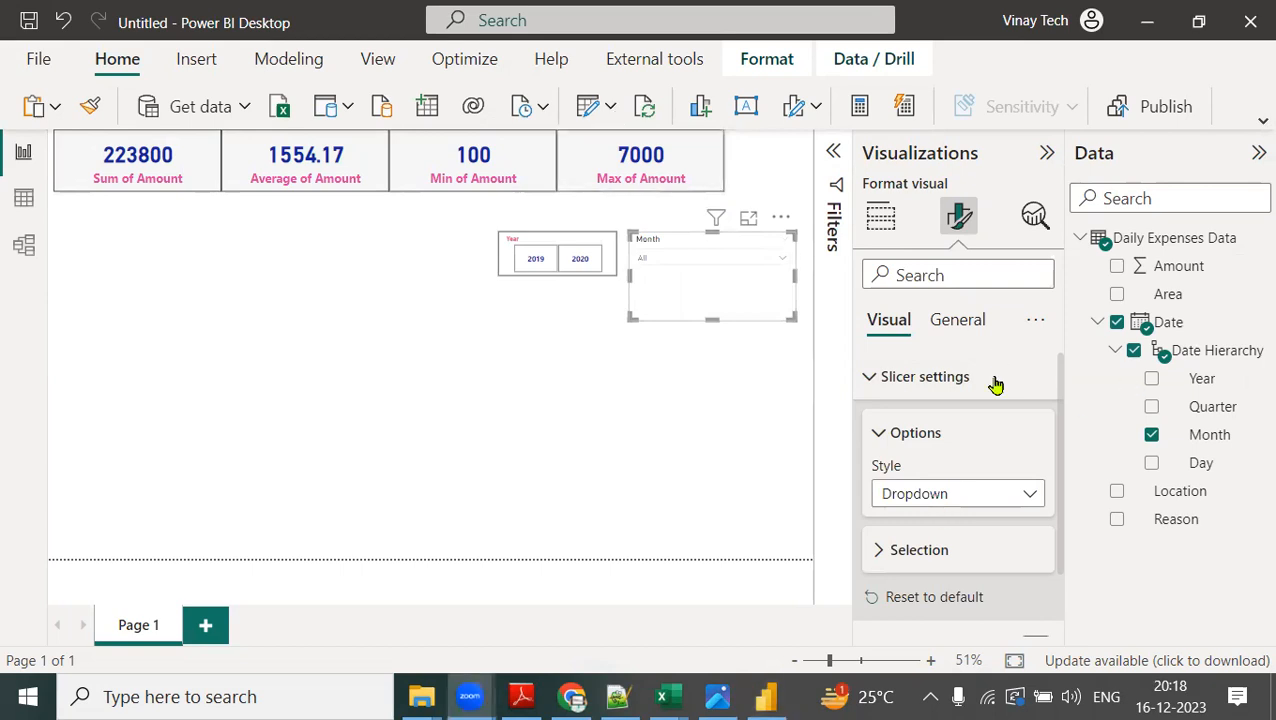
{"action": "left_click", "coordinate": [926, 492]}
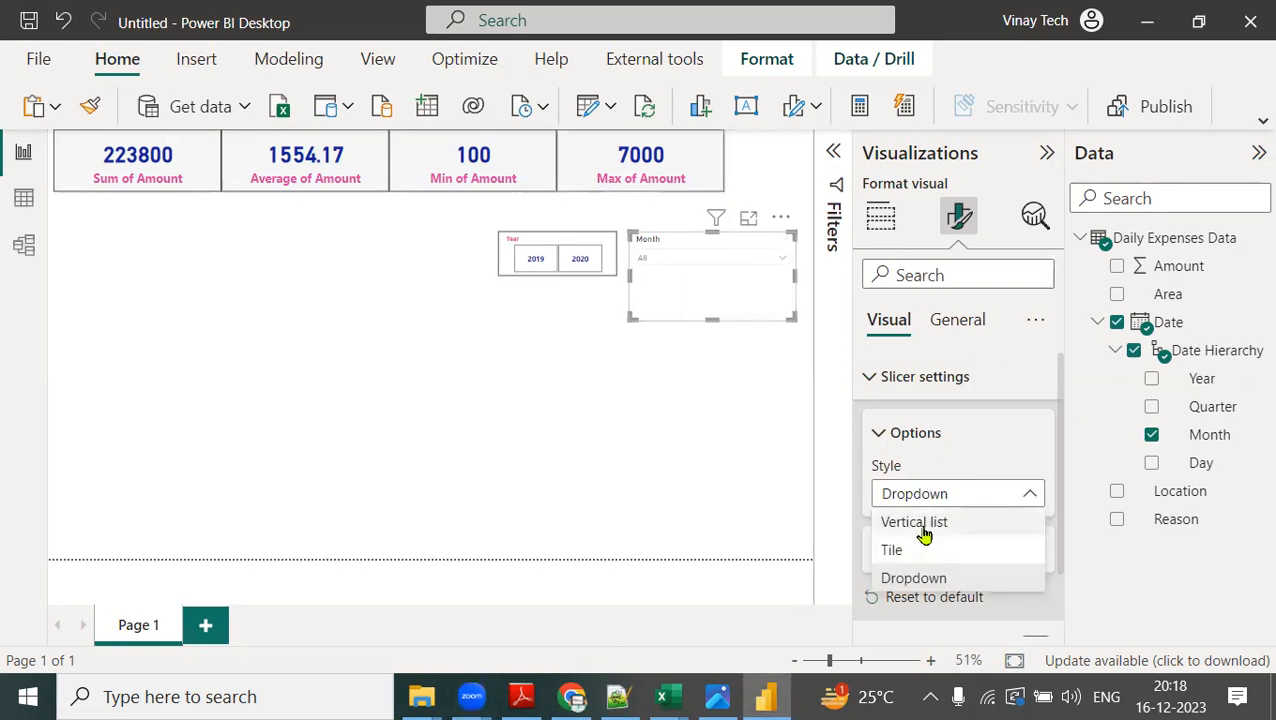
{"action": "left_click", "coordinate": [920, 524]}
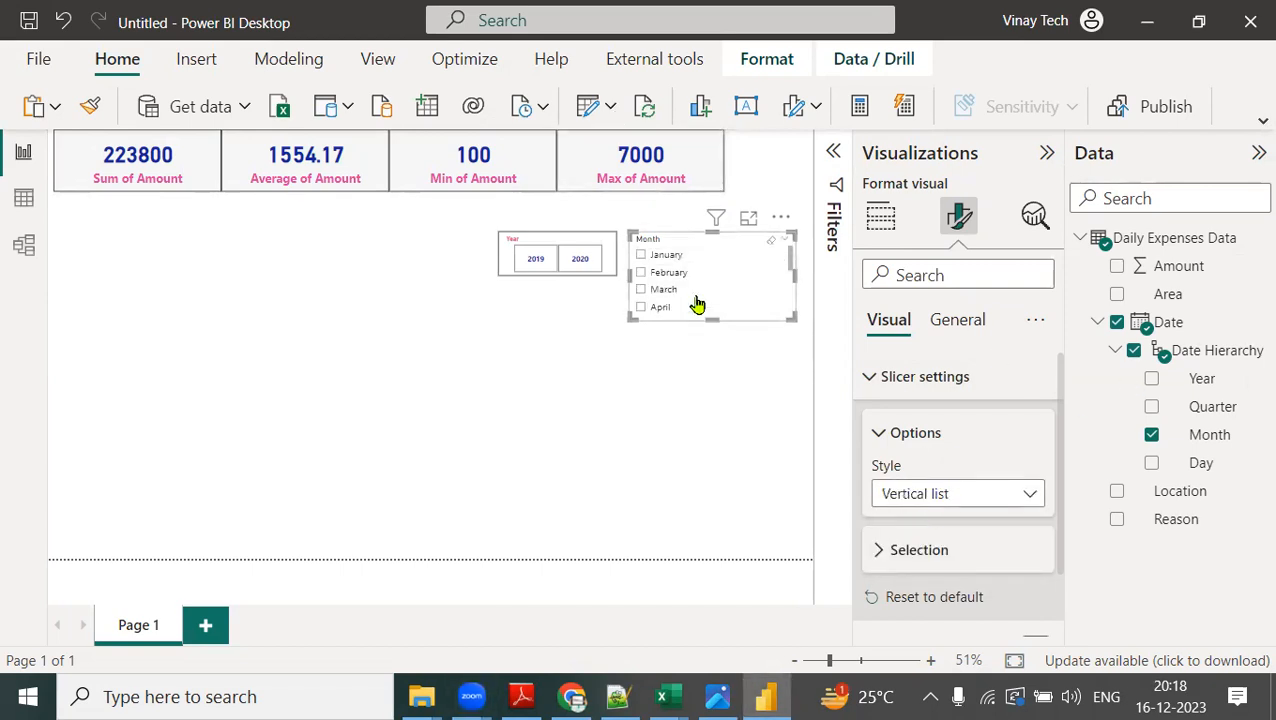
Format the Month slicer's header text as bold, size 20, in the recently used pink.
{"action": "left_click", "coordinate": [880, 380]}
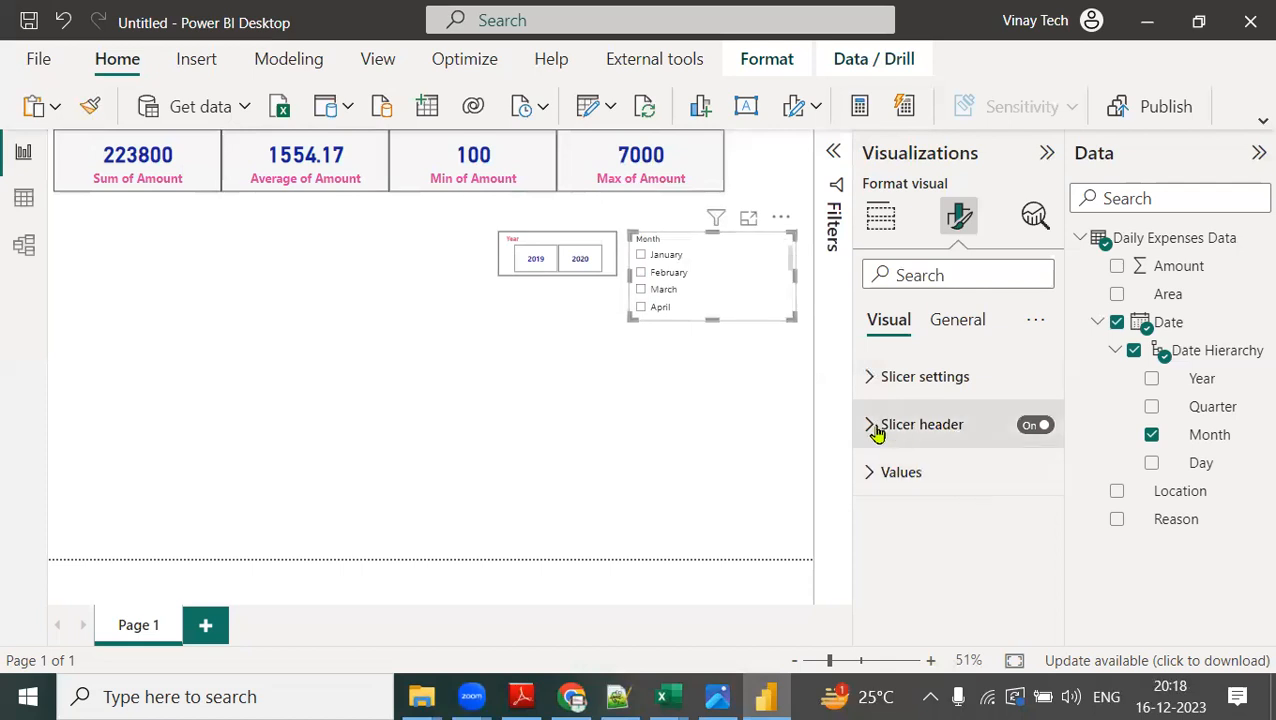
{"action": "left_click", "coordinate": [958, 408]}
{"action": "scroll", "coordinate": [940, 530], "scroll_direction": "down", "scroll_amount": 2}
{"action": "left_click", "coordinate": [899, 558]}
{"action": "left_click_drag", "start_coordinate": [1005, 516], "coordinate": [975, 520]}
{"action": "type", "text": "3"}
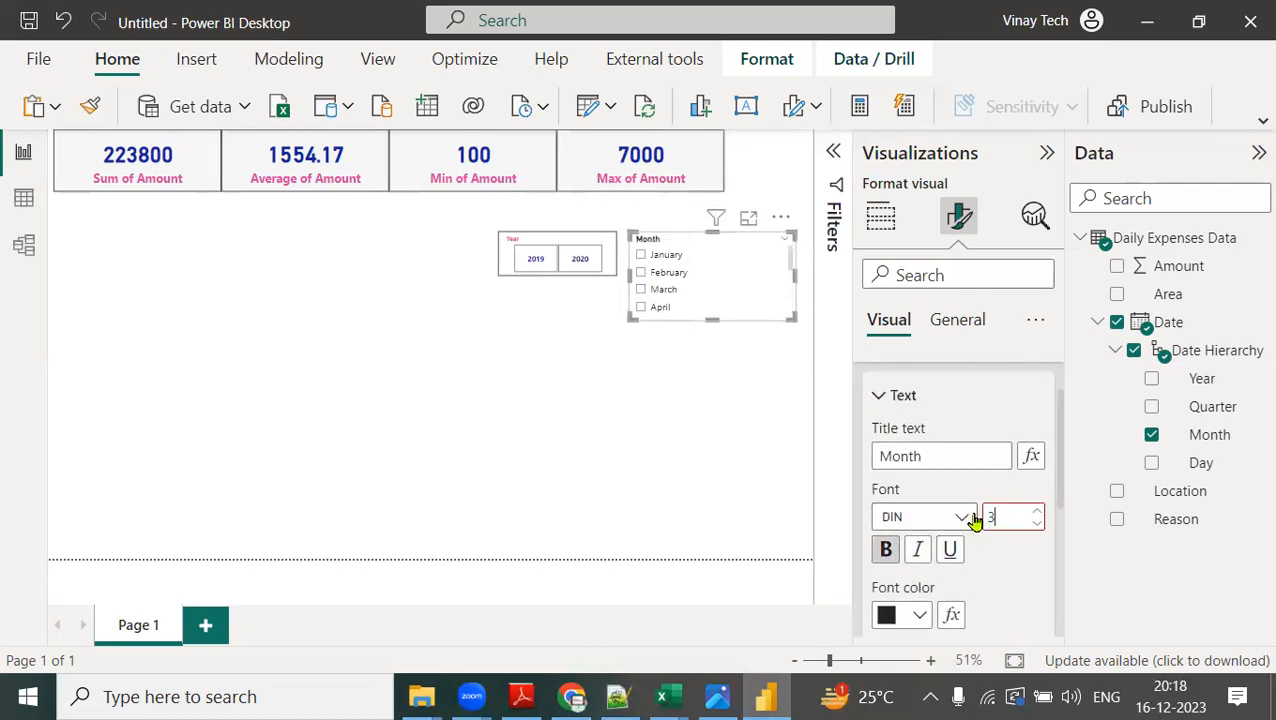
{"action": "type", "text": "0"}
{"action": "left_click_drag", "start_coordinate": [1005, 516], "coordinate": [931, 523]}
{"action": "type", "text": "20"}
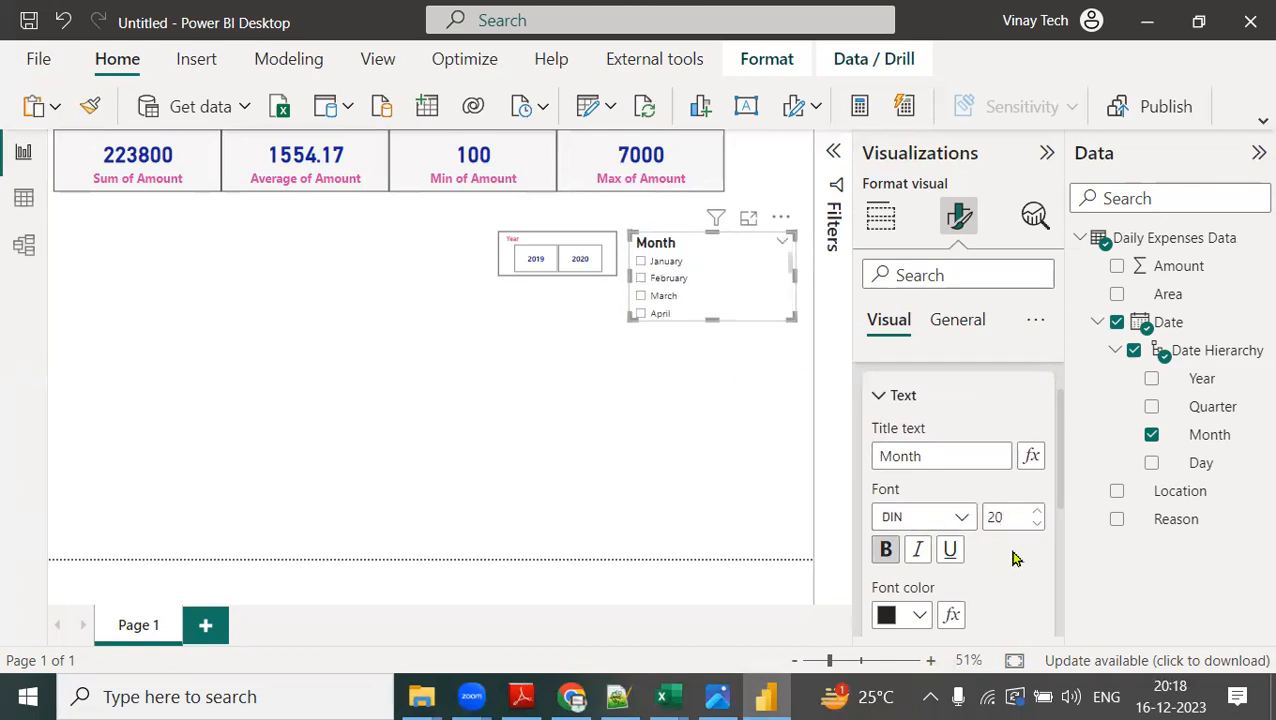
{"action": "left_click", "coordinate": [919, 614]}
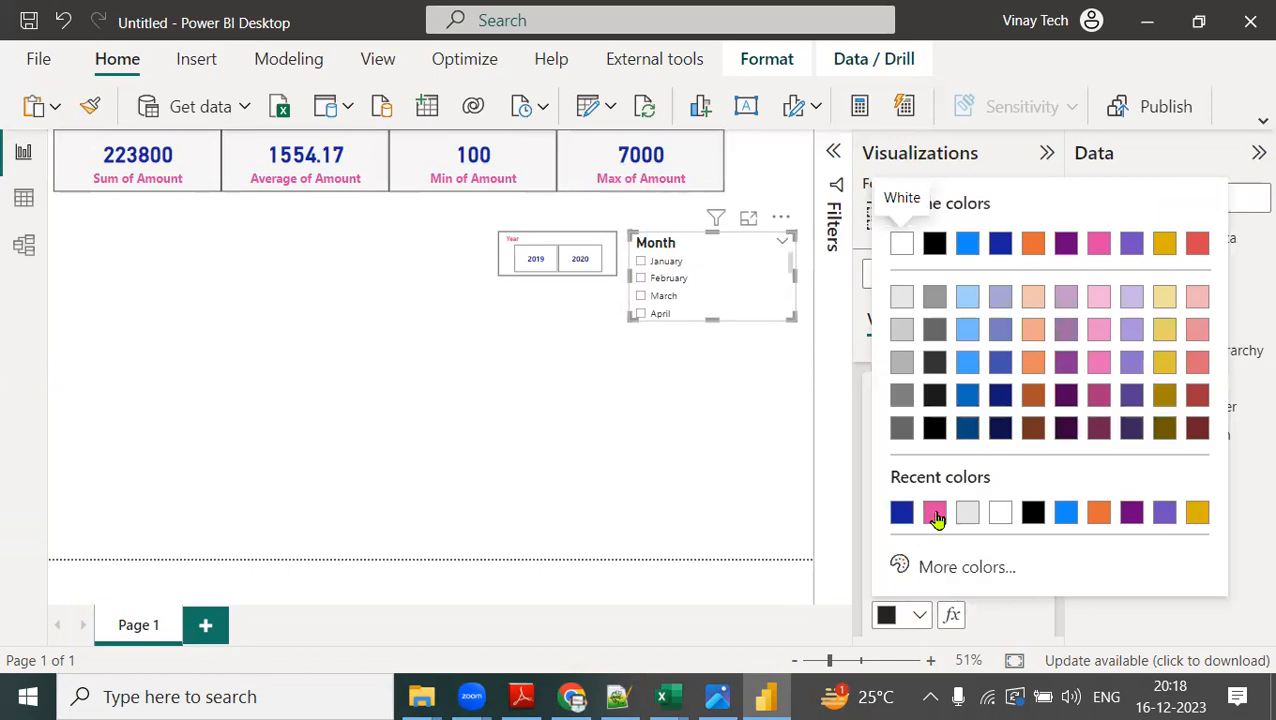
{"action": "left_click", "coordinate": [934, 513]}
Format the Month slicer's values as bold, size 15, in the recently used dark blue.
{"action": "scroll", "coordinate": [963, 530], "scroll_direction": "down", "scroll_amount": 6}
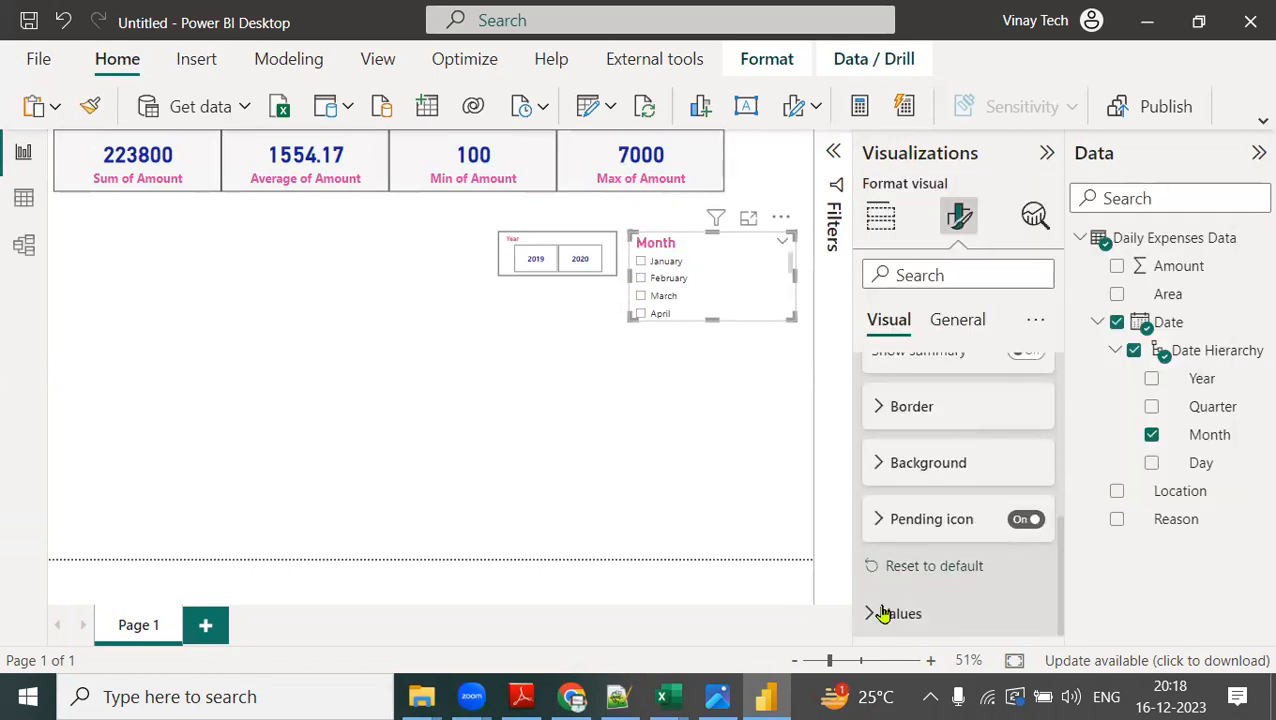
{"action": "left_click", "coordinate": [890, 612]}
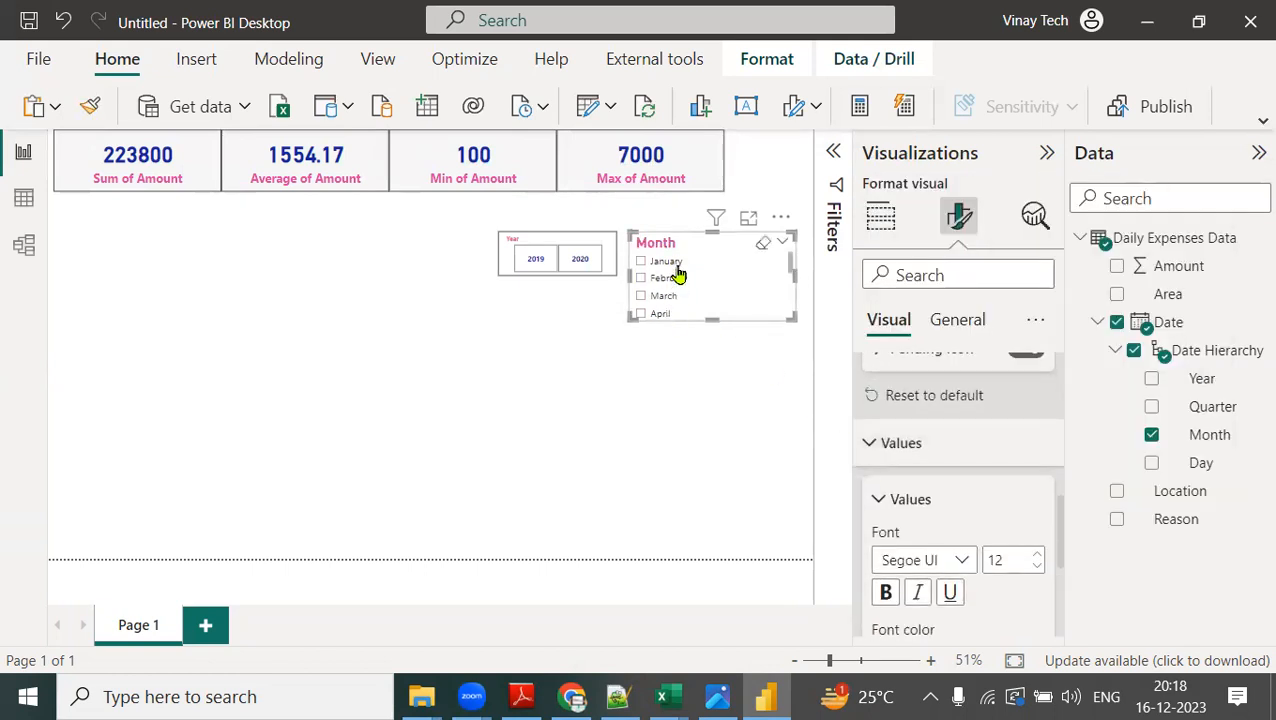
{"action": "scroll", "coordinate": [963, 535], "scroll_direction": "down", "scroll_amount": 1}
{"action": "left_click", "coordinate": [885, 507]}
{"action": "double_click", "coordinate": [1028, 474]}
{"action": "type", "text": "15"}
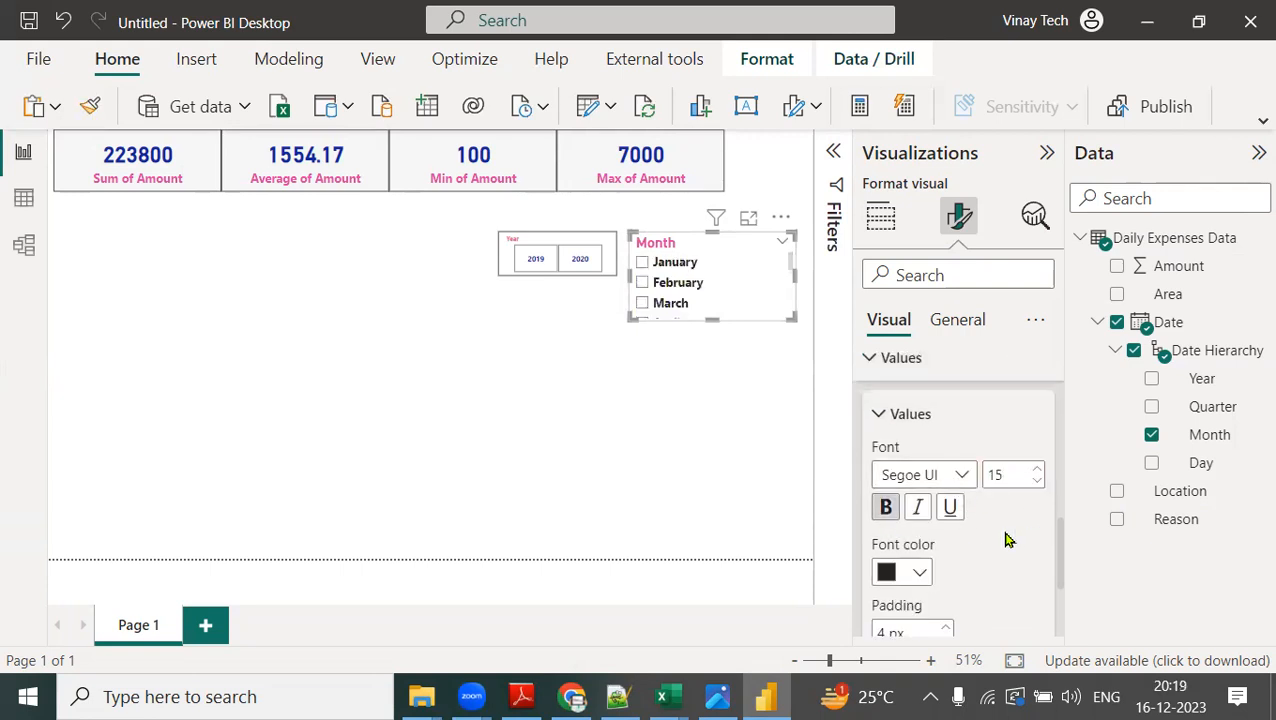
{"action": "left_click", "coordinate": [920, 573]}
{"action": "left_click", "coordinate": [934, 468]}
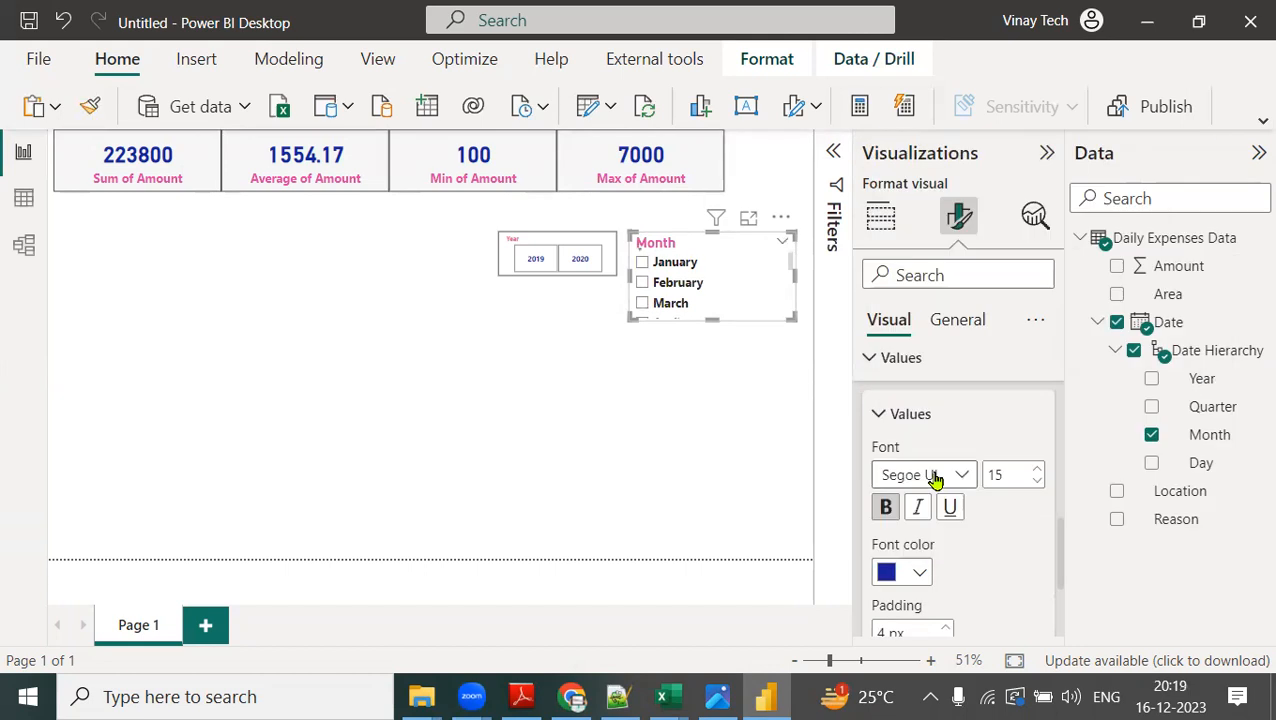
Turn on the visual border for the Month slicer and lengthen it to fit all the months down to December.
{"action": "left_click", "coordinate": [970, 326]}
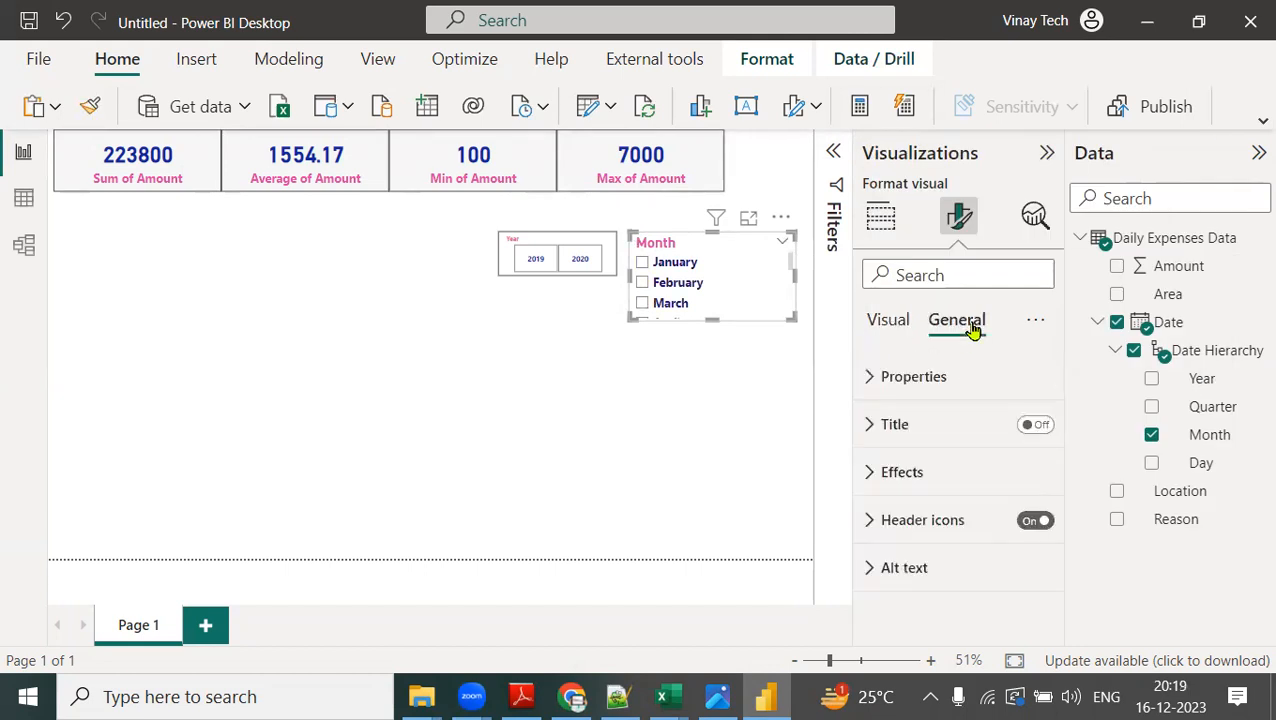
{"action": "left_click", "coordinate": [888, 474]}
{"action": "scroll", "coordinate": [965, 461], "scroll_direction": "down", "scroll_amount": 3}
{"action": "left_click", "coordinate": [1030, 550]}
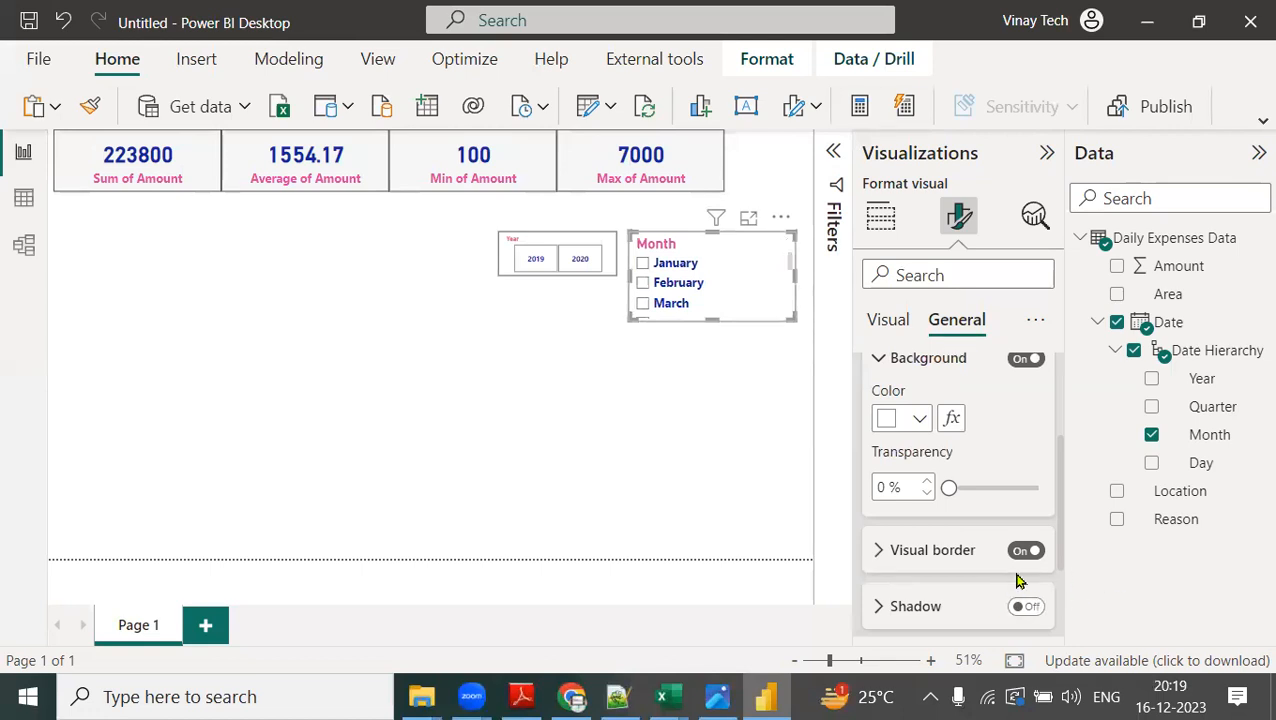
{"action": "left_click_drag", "start_coordinate": [787, 314], "coordinate": [789, 521]}
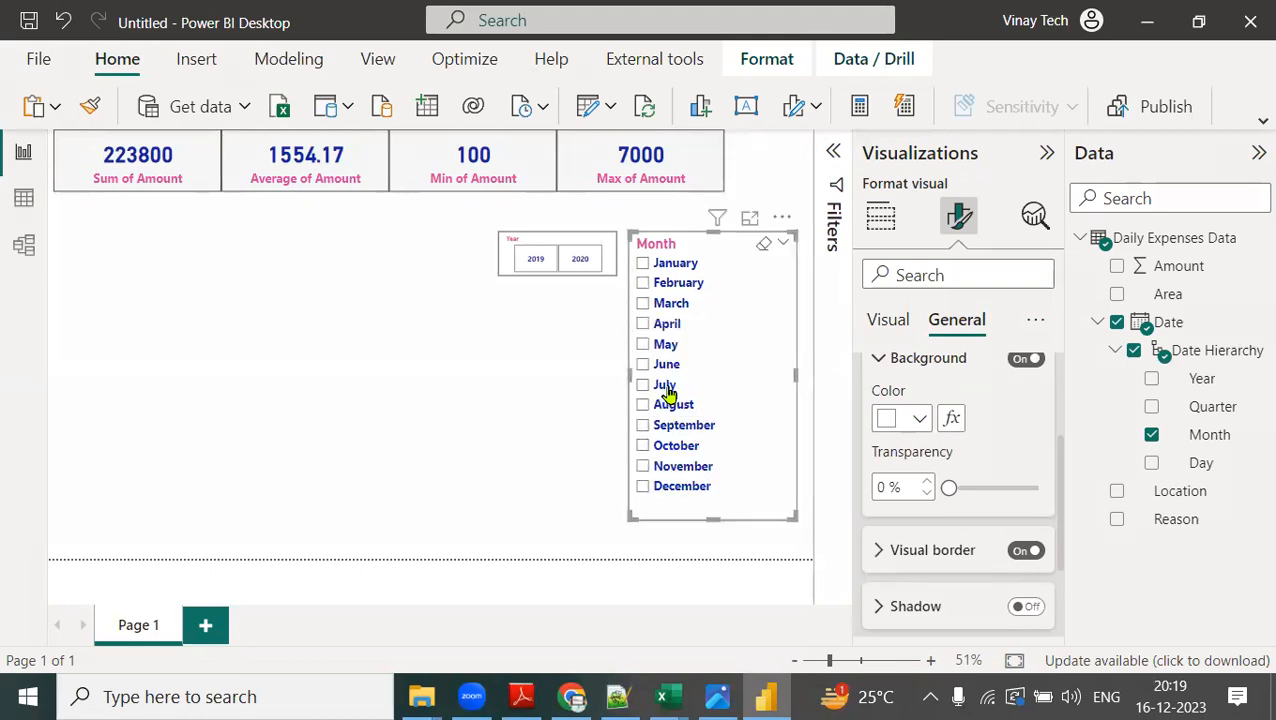
Filter the Month slicer at visual level with basic filtering so that it lists only July and August.
{"action": "left_click", "coordinate": [834, 155]}
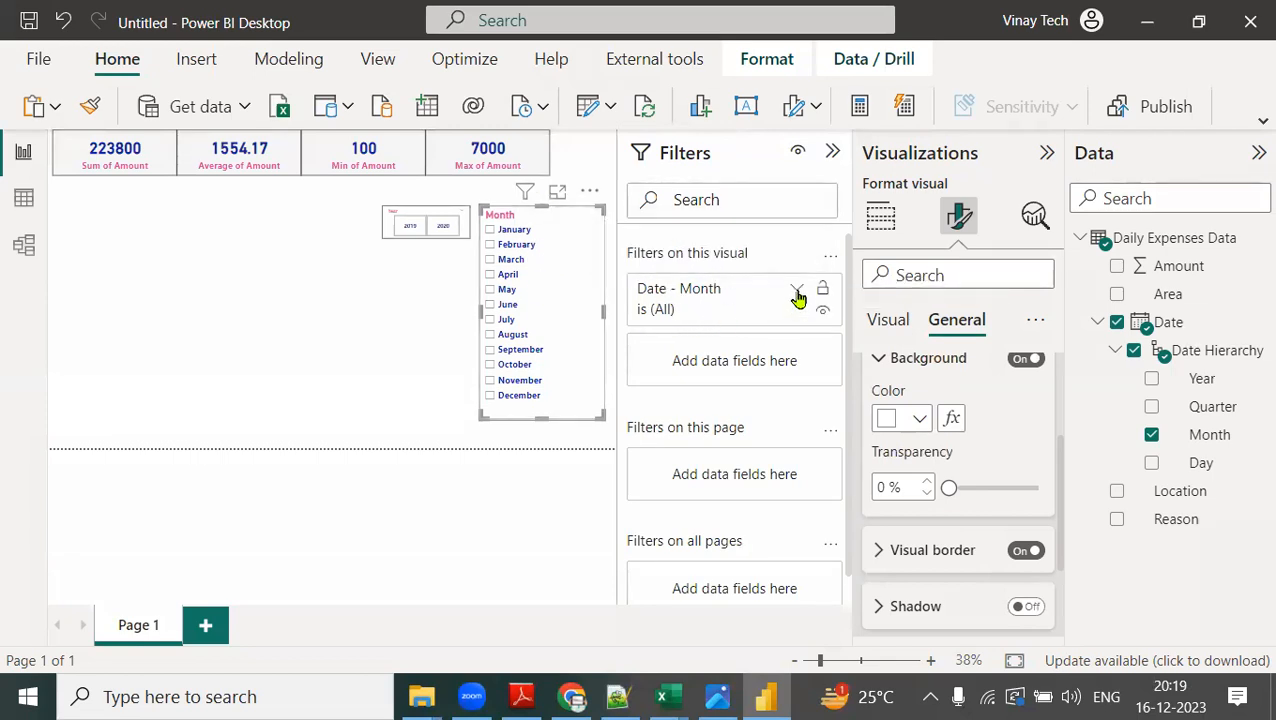
{"action": "left_click", "coordinate": [798, 290]}
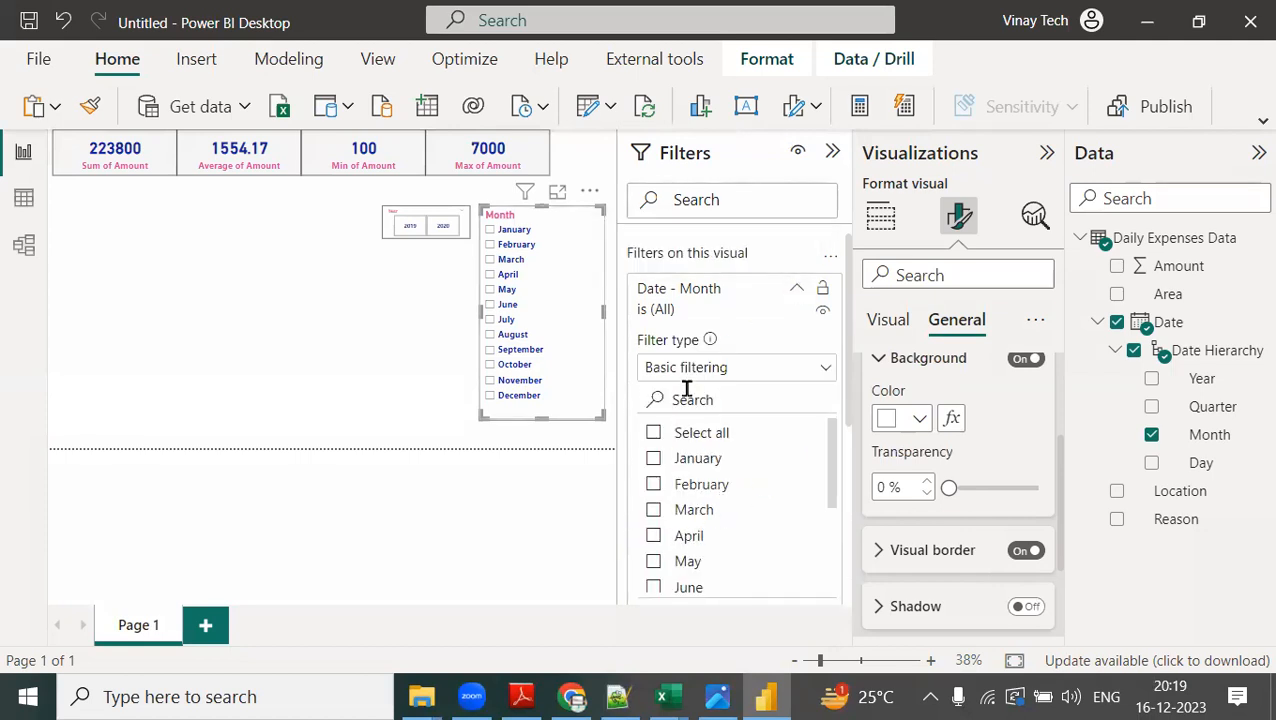
{"action": "scroll", "coordinate": [732, 555], "scroll_direction": "down", "scroll_amount": 3}
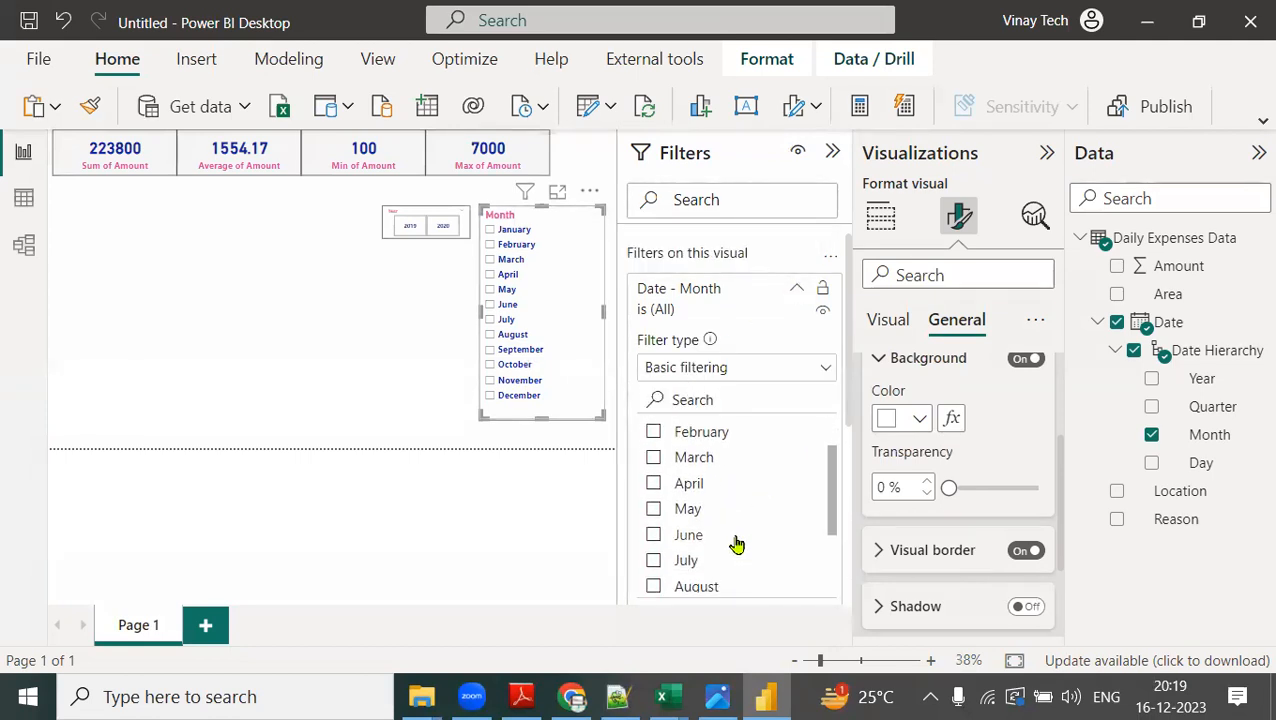
{"action": "left_click", "coordinate": [652, 536]}
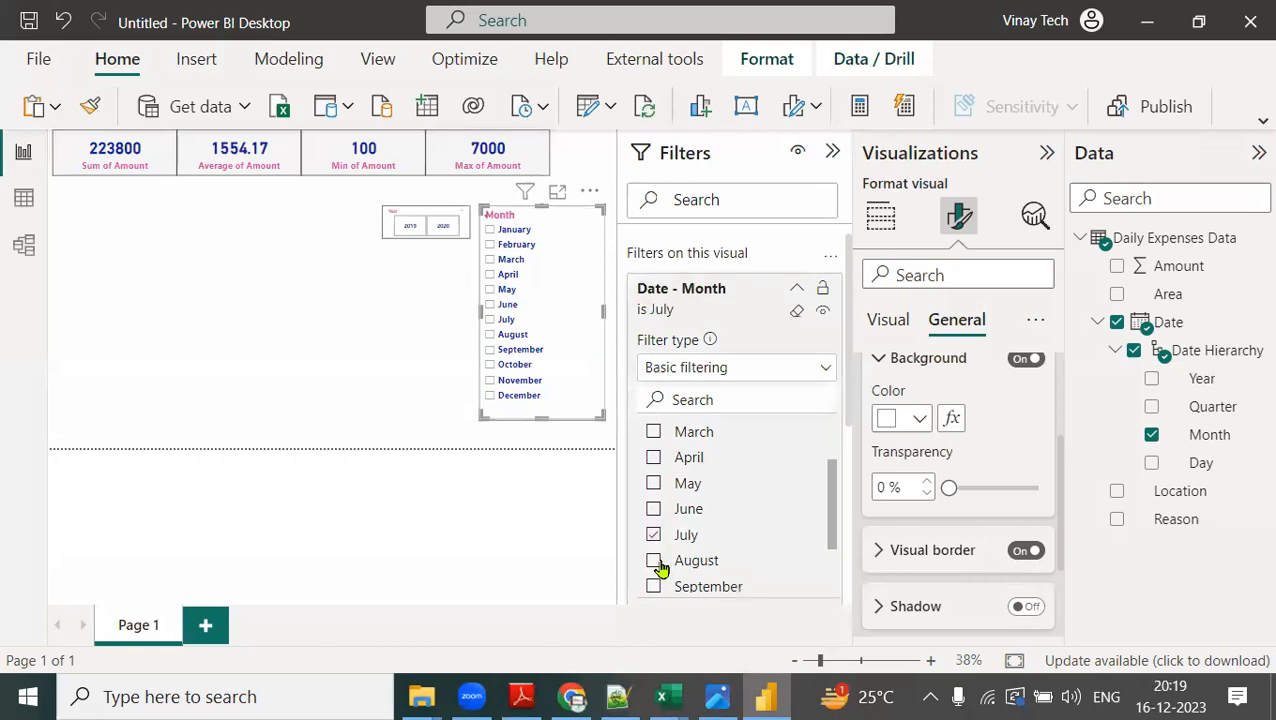
{"action": "left_click", "coordinate": [653, 561]}
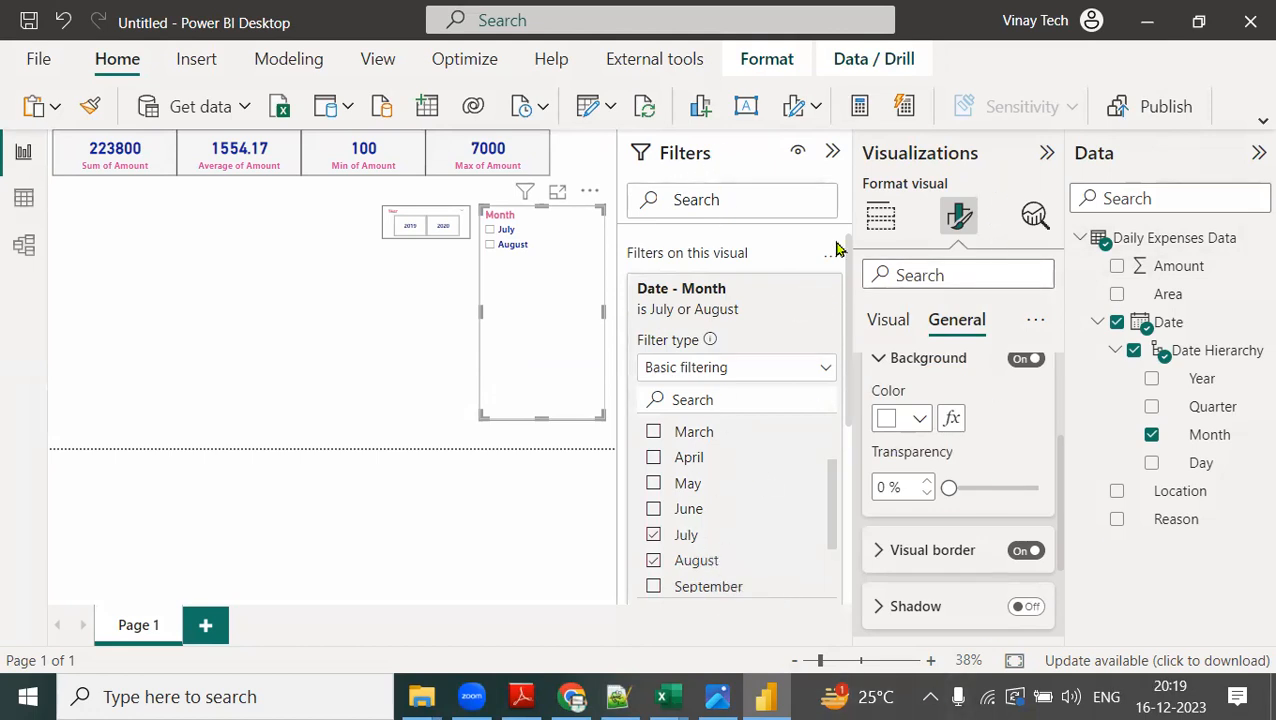
{"action": "left_click", "coordinate": [832, 152]}
Shorten the Month slicer to fit July and August, and resize the Year slicer to the same height.
{"action": "left_click_drag", "start_coordinate": [713, 517], "coordinate": [723, 290]}
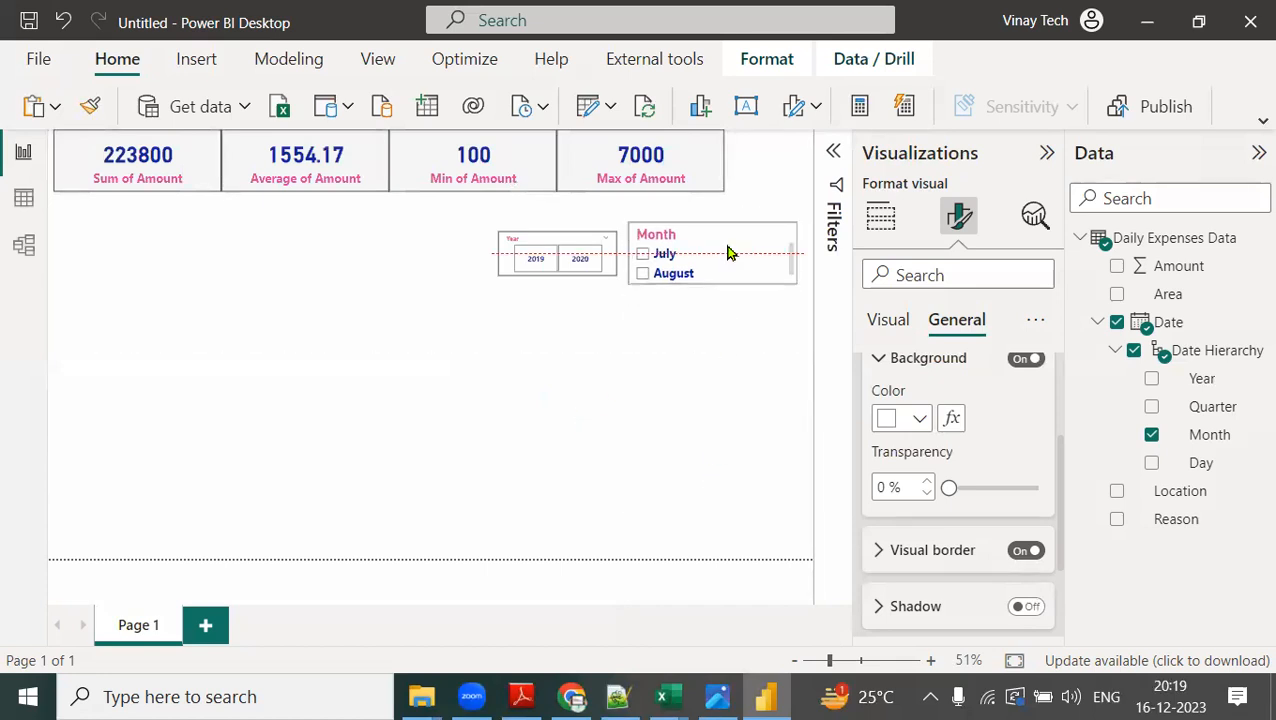
{"action": "mouse_move", "coordinate": [616, 276]}
{"action": "left_mouse_down"}
{"action": "mouse_move", "coordinate": [615, 305]}
{"action": "mouse_move", "coordinate": [618, 292]}
{"action": "left_mouse_up"}
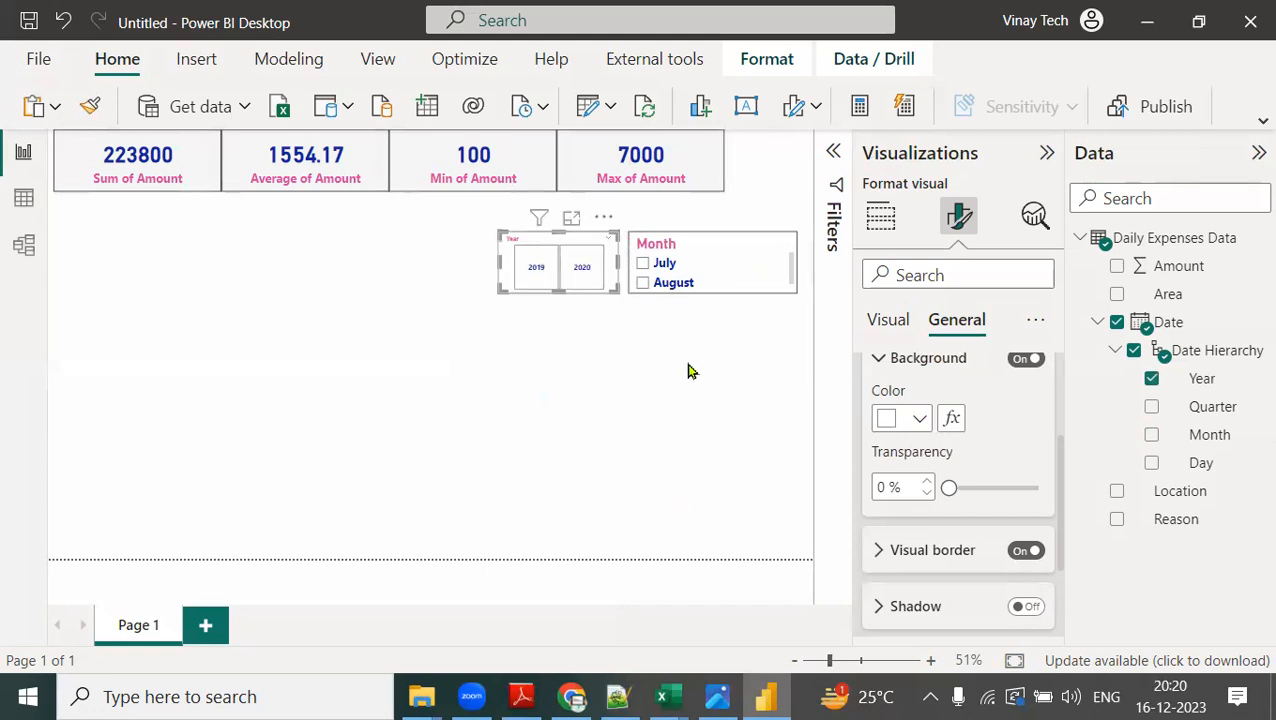
{"action": "left_click", "coordinate": [700, 316]}
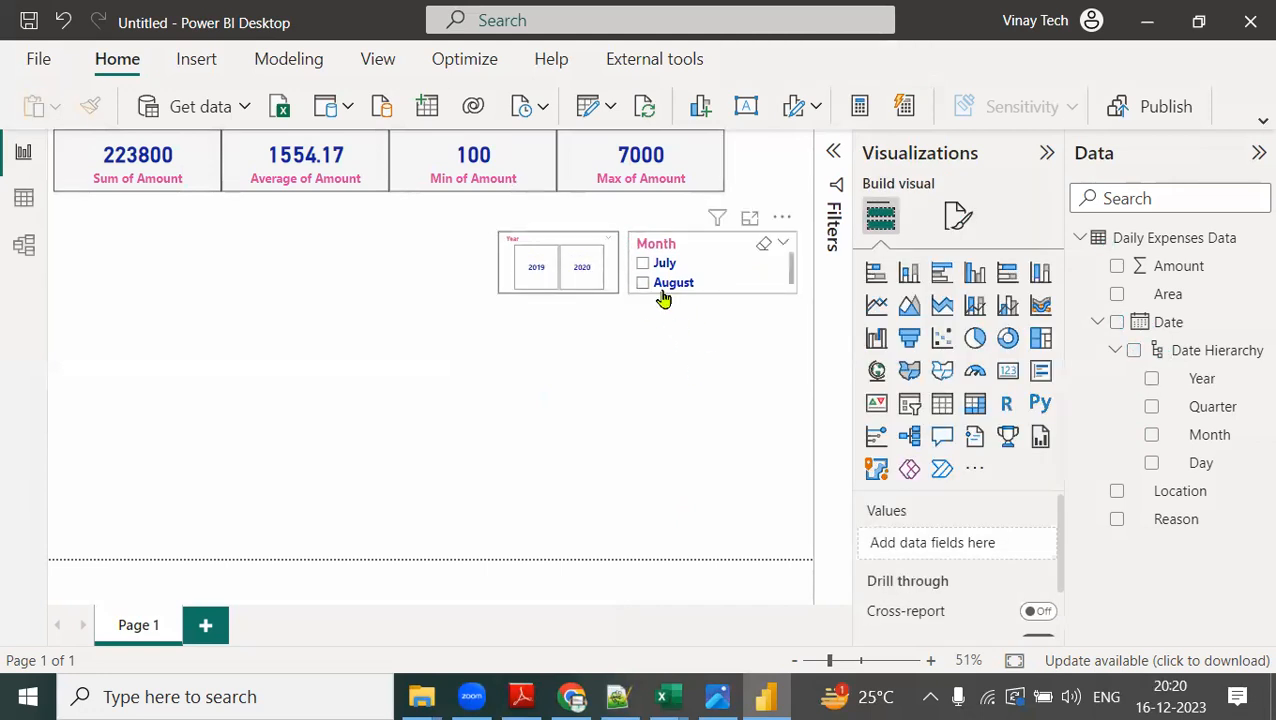
Test the slicers by filtering the cards to August, to July, and to July 2020, and clear both selections.
{"action": "left_click", "coordinate": [660, 290]}
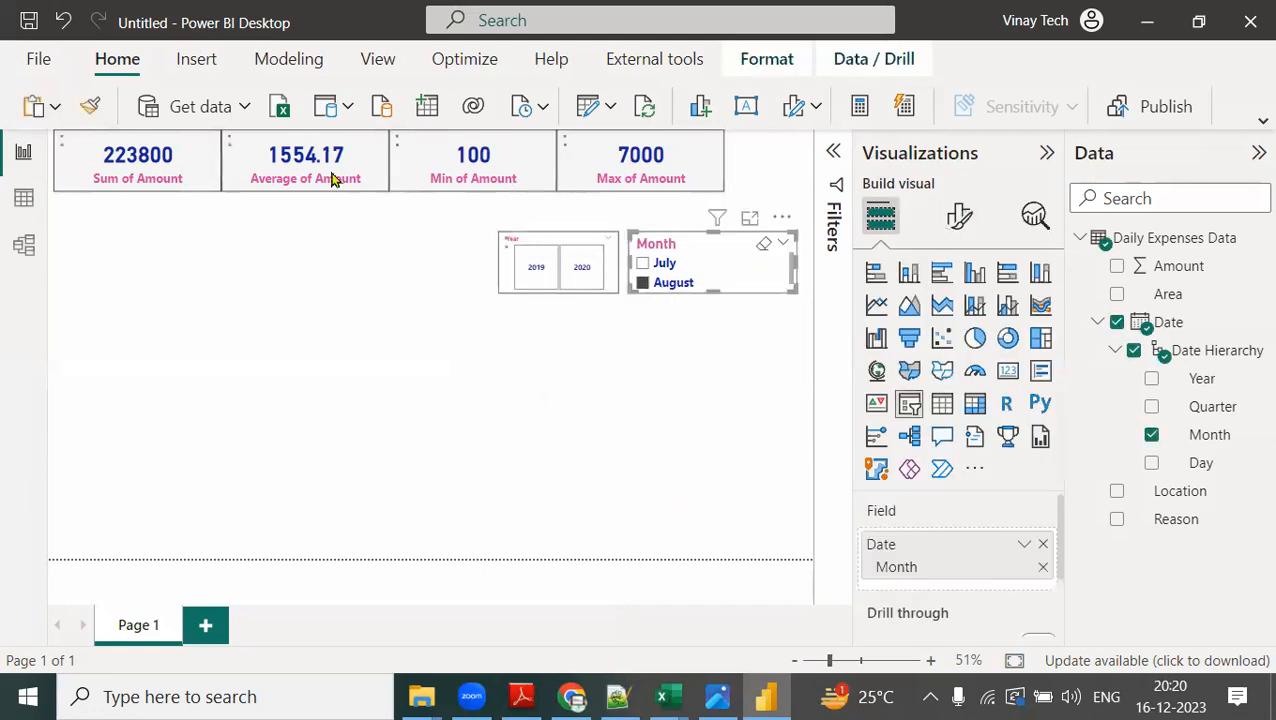
{"action": "left_click", "coordinate": [660, 265]}
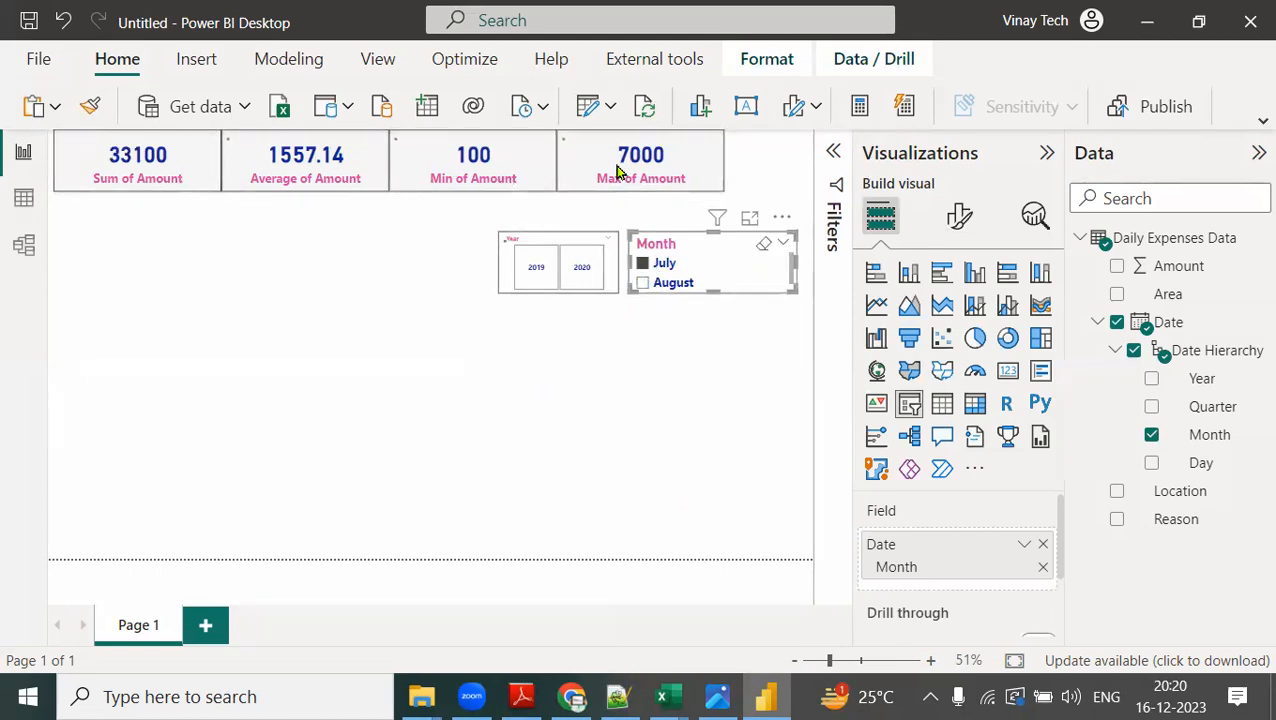
{"action": "left_click", "coordinate": [578, 285]}
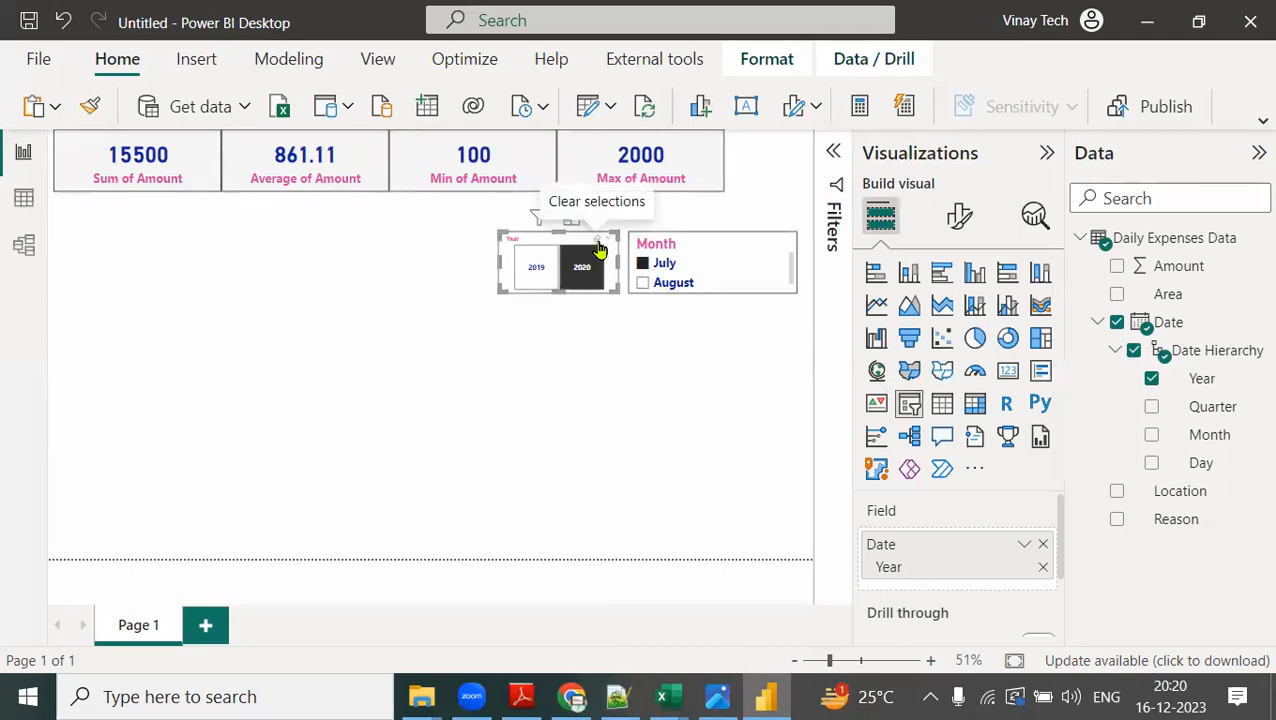
{"action": "left_click", "coordinate": [598, 244]}
{"action": "left_click", "coordinate": [766, 251]}
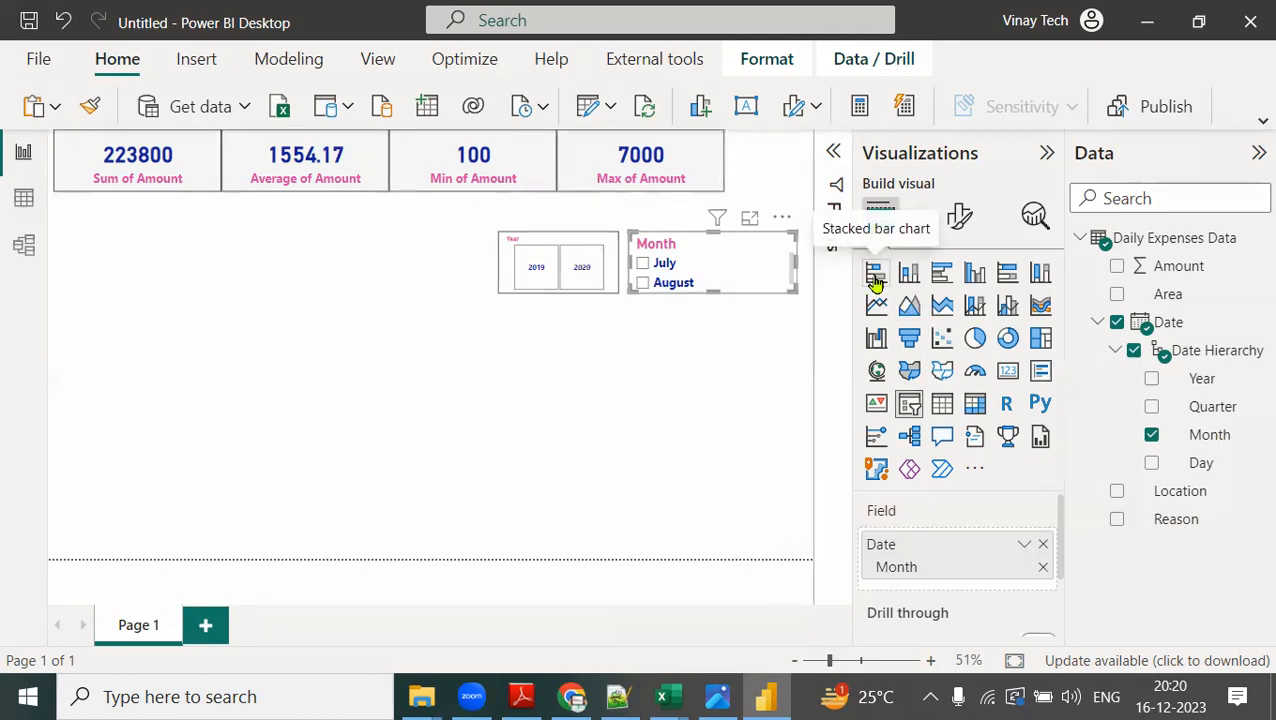
Insert a stacked bar chart on the empty report canvas without altering the slicers.
{"action": "left_click", "coordinate": [797, 356]}
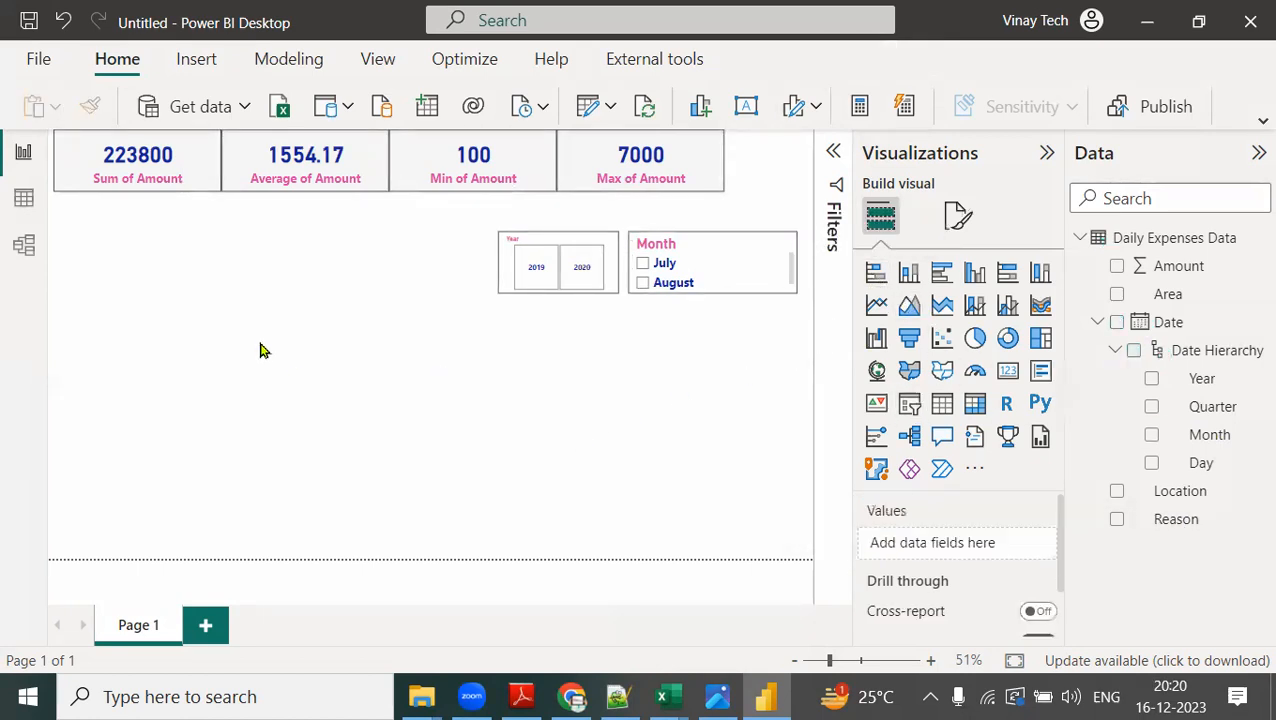
{"action": "left_click", "coordinate": [883, 282]}
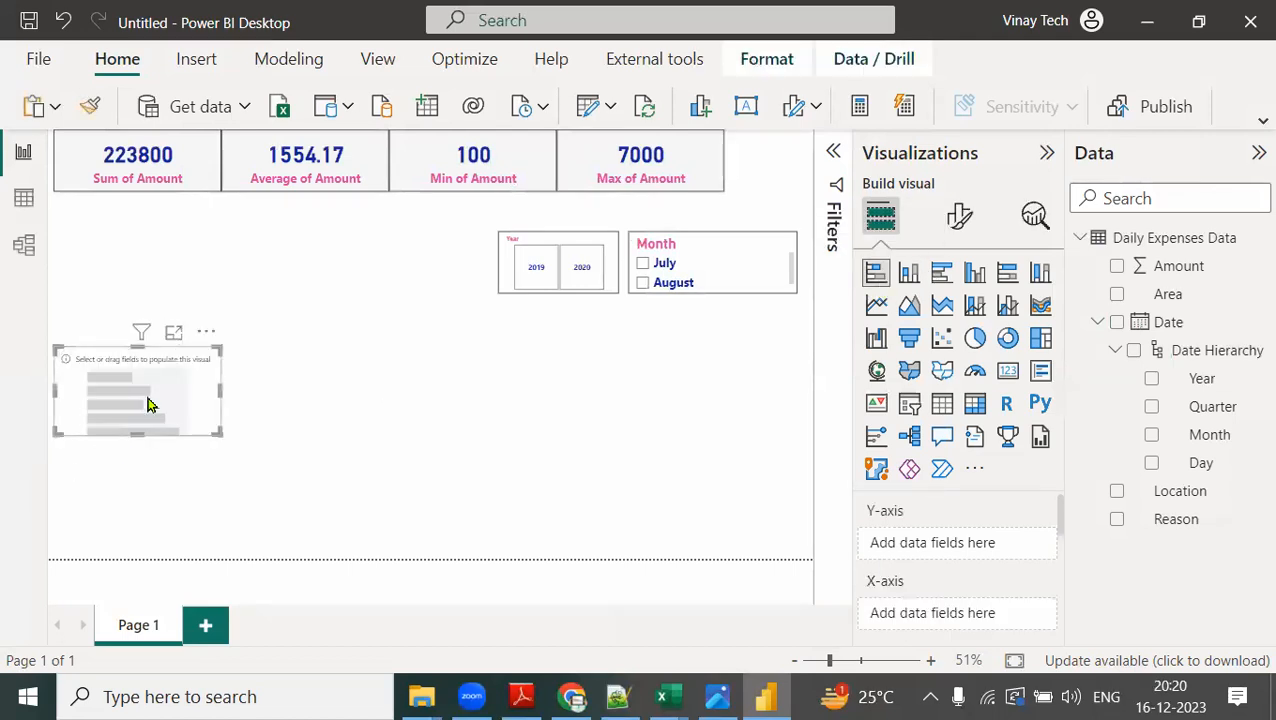
Make the stacked bar chart taller and plot Amount on the X-axis by Reason on the Y-axis.
{"action": "left_click_drag", "start_coordinate": [221, 433], "coordinate": [216, 544]}
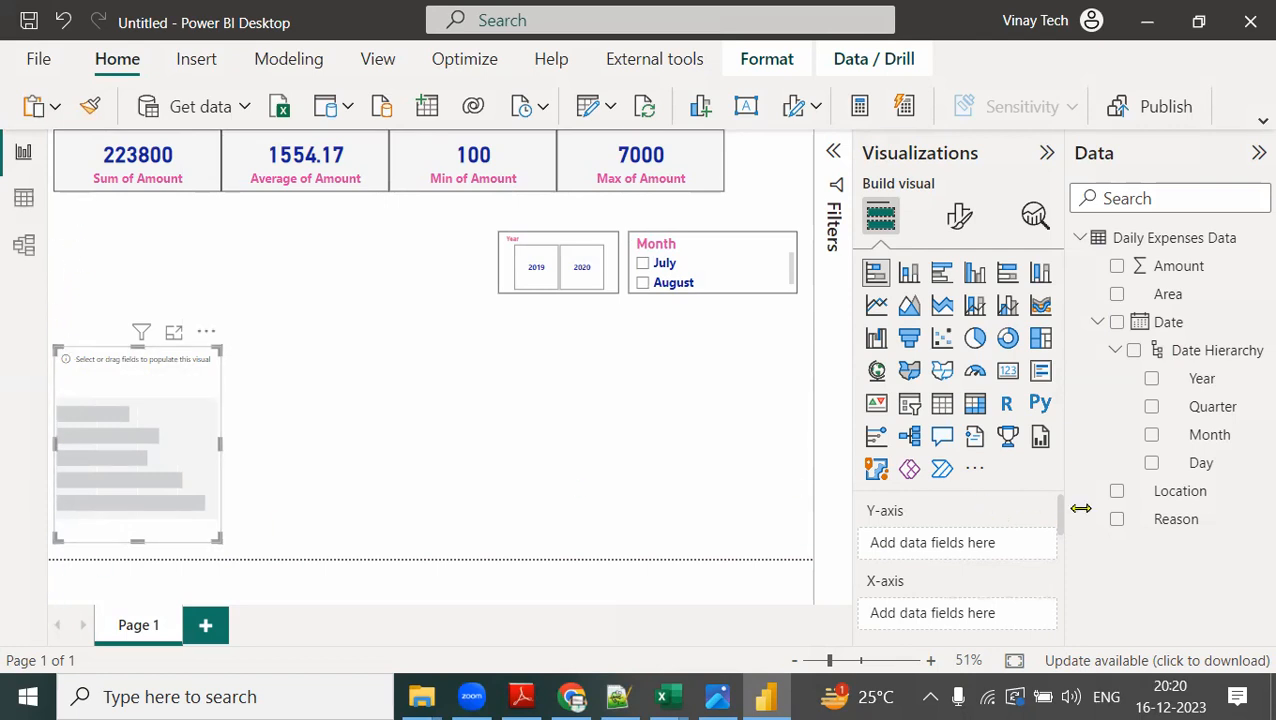
{"action": "left_click_drag", "start_coordinate": [1163, 521], "coordinate": [955, 549]}
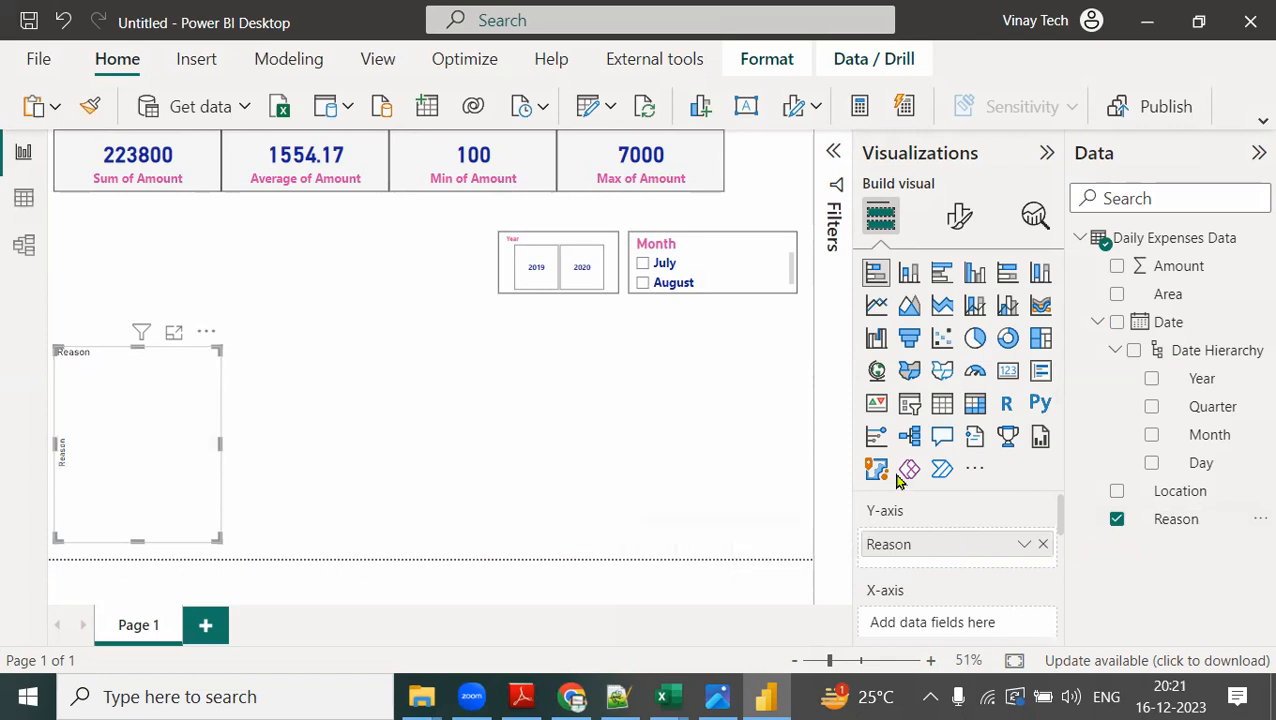
{"action": "mouse_move", "coordinate": [1205, 268]}
{"action": "left_mouse_down"}
{"action": "mouse_move", "coordinate": [1101, 340]}
{"action": "mouse_move", "coordinate": [988, 626]}
{"action": "left_mouse_up"}
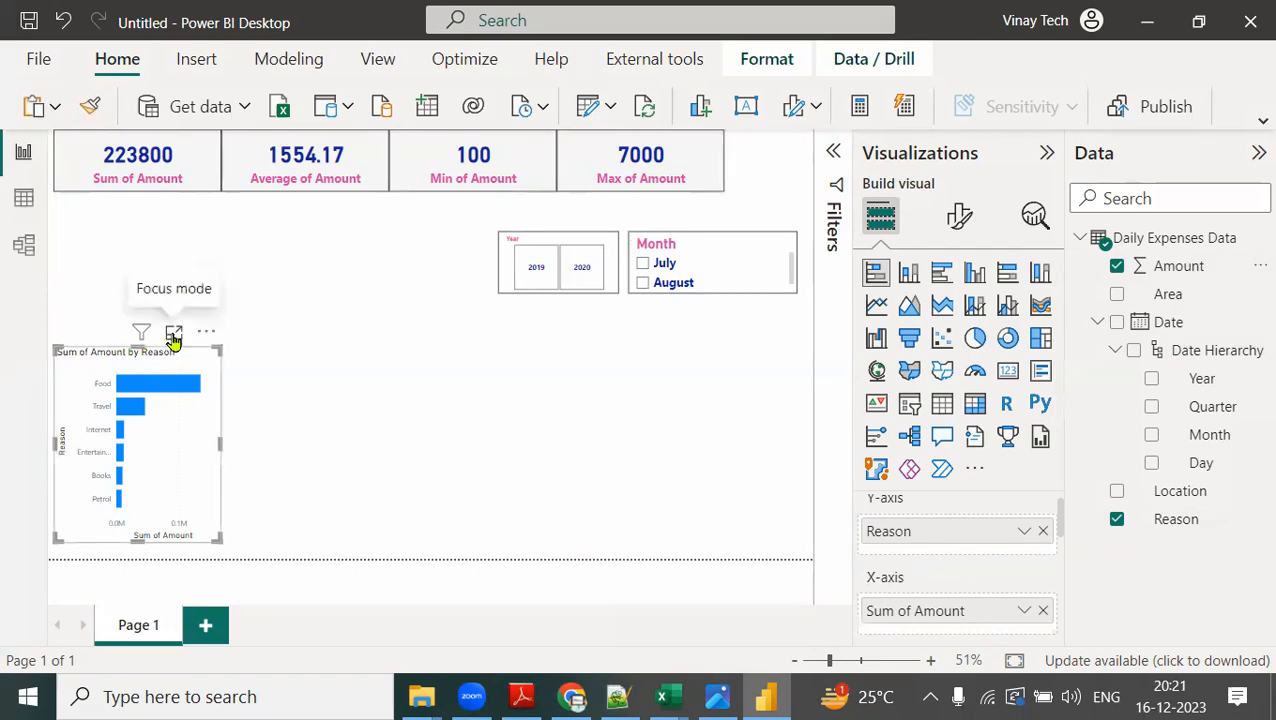
Examine the bar chart's amounts per reason in focus mode and return to the report.
{"action": "left_click", "coordinate": [174, 338]}
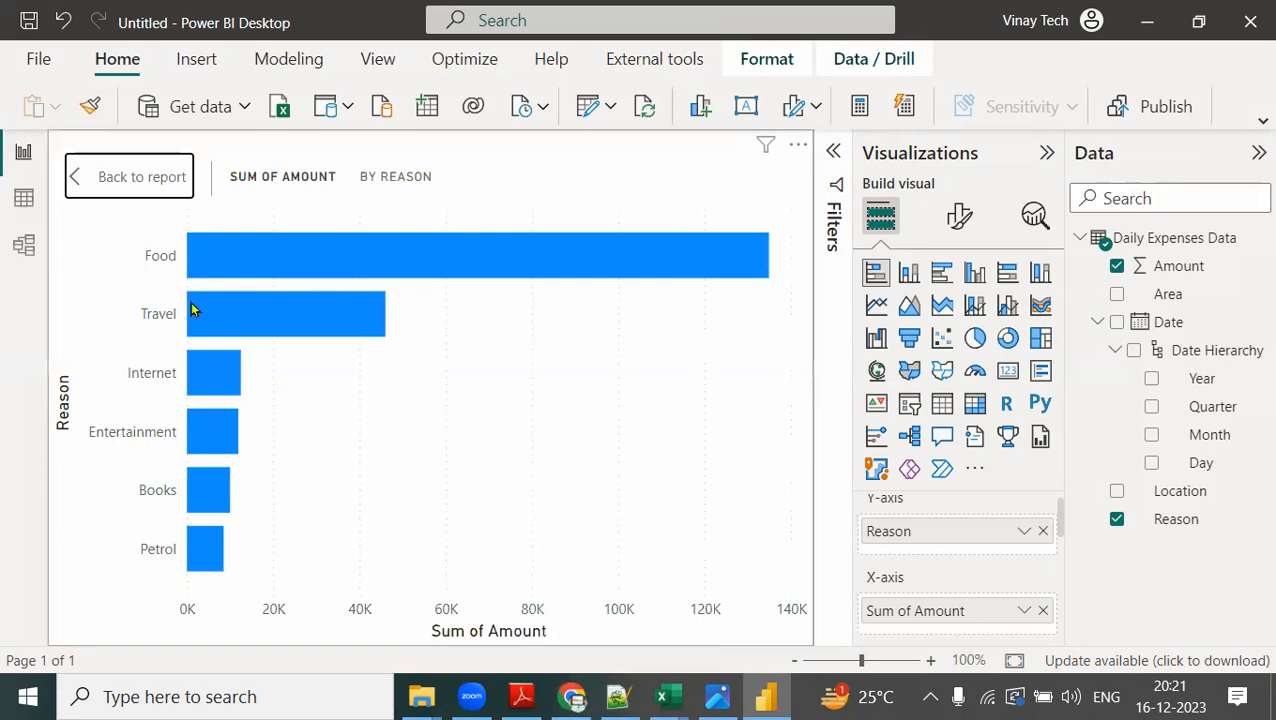
{"action": "mouse_move", "coordinate": [193, 310]}
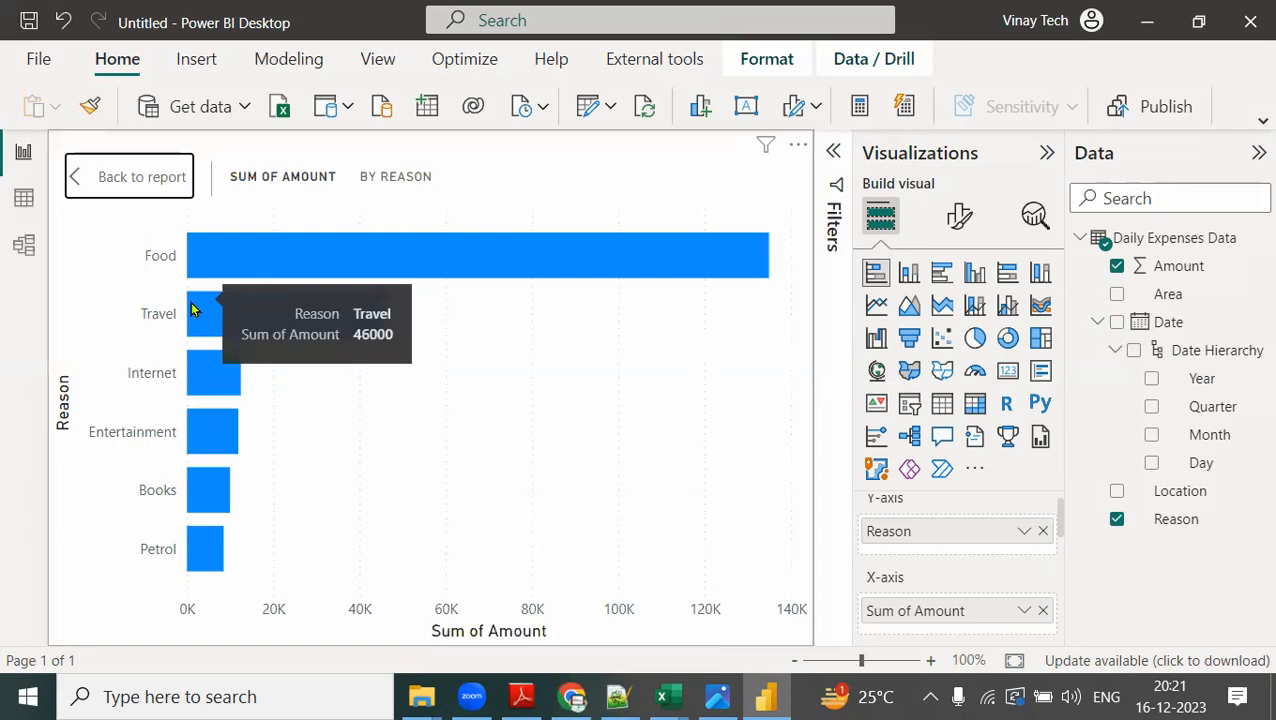
{"action": "mouse_move", "coordinate": [212, 505]}
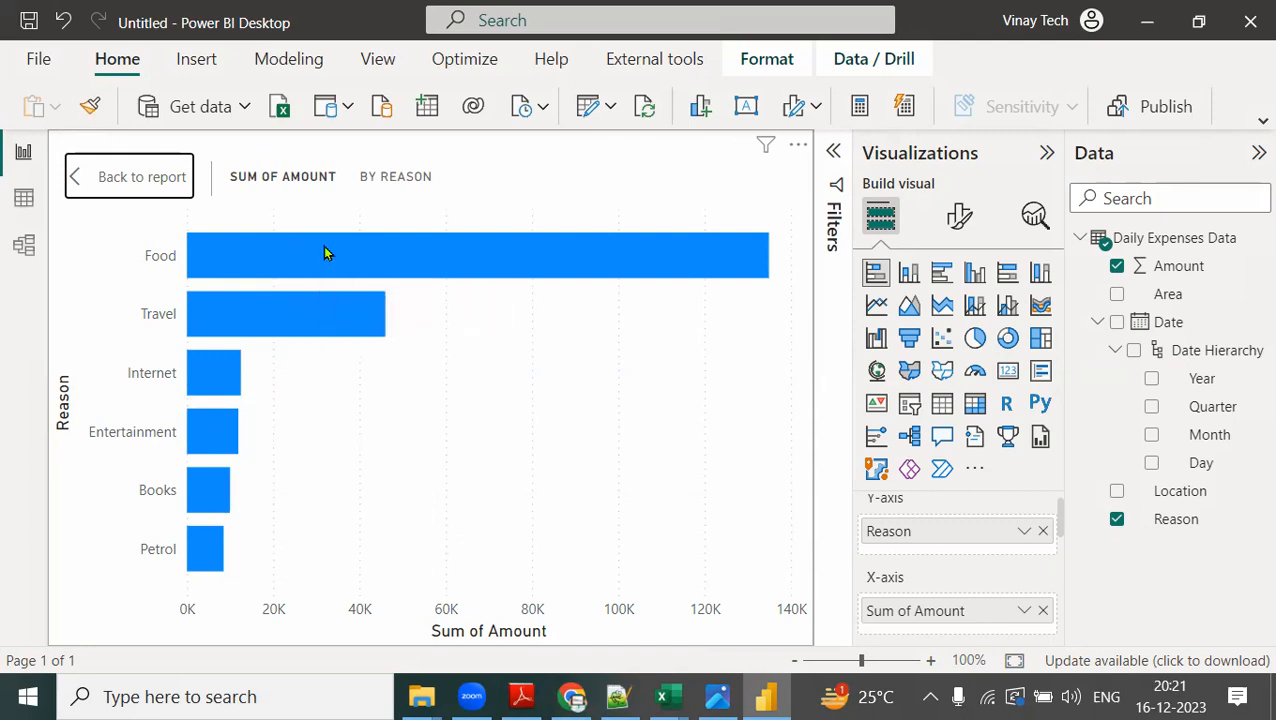
{"action": "mouse_move", "coordinate": [324, 254]}
{"action": "left_click", "coordinate": [155, 192]}
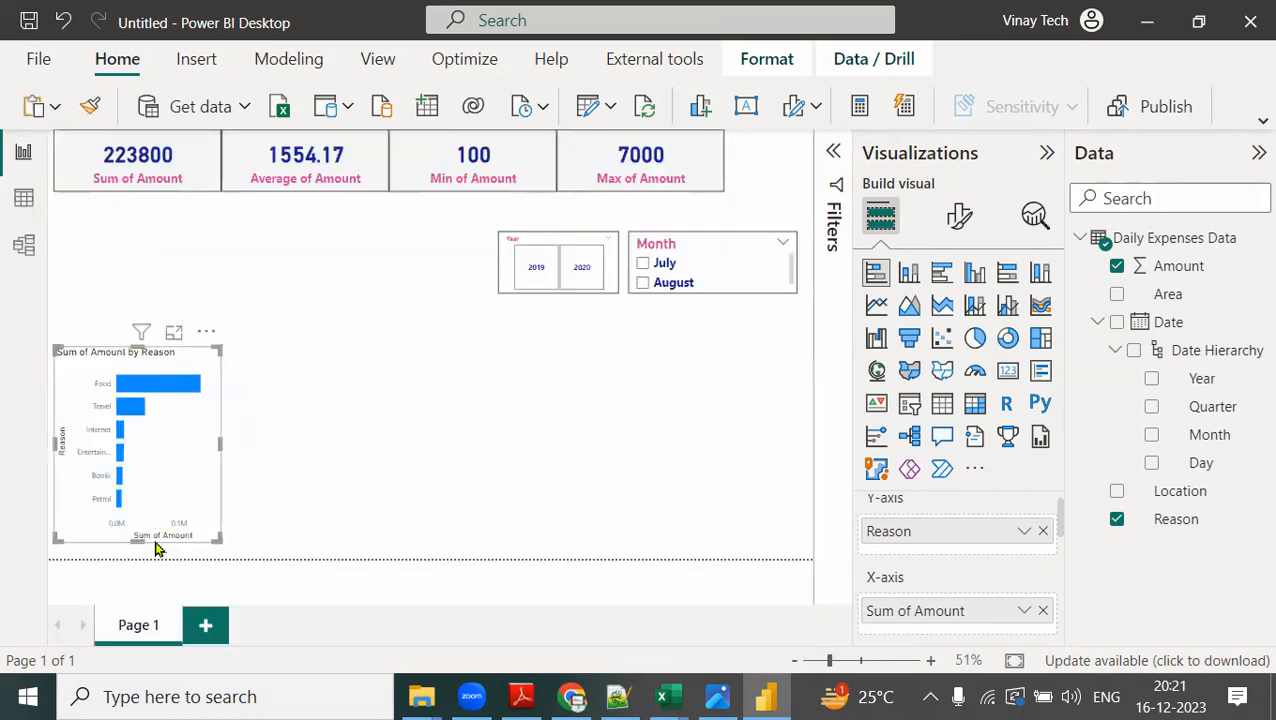
Turn on the visual border of the bar chart and widen the chart slightly.
{"action": "left_click", "coordinate": [386, 424]}
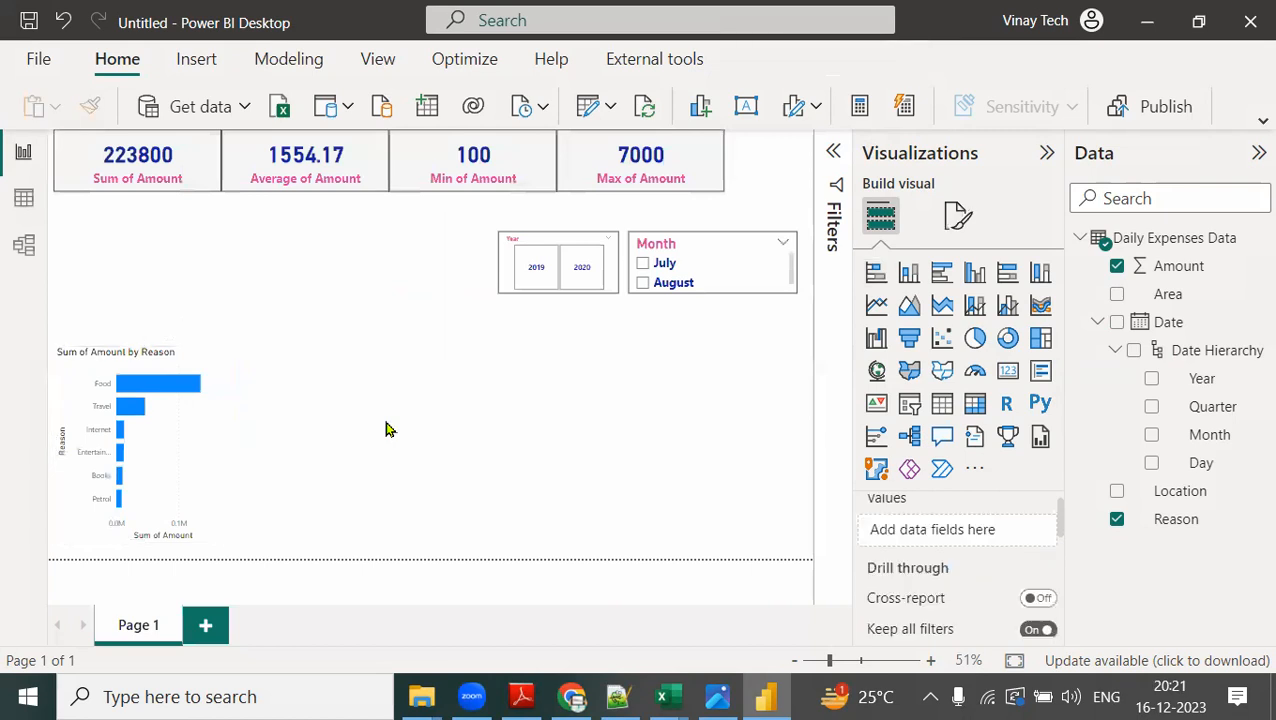
{"action": "left_click", "coordinate": [193, 459]}
{"action": "left_click", "coordinate": [962, 218]}
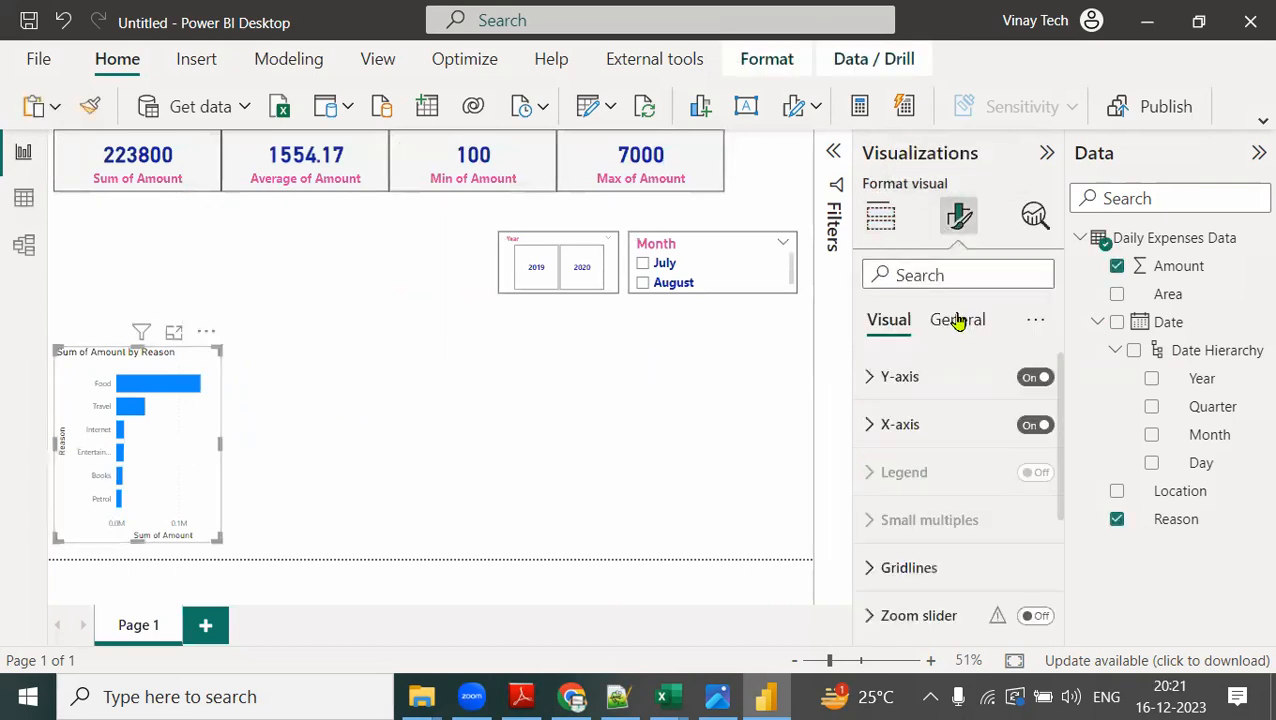
{"action": "left_click", "coordinate": [957, 320]}
{"action": "left_click", "coordinate": [866, 464]}
{"action": "scroll", "coordinate": [954, 510], "scroll_direction": "down", "scroll_amount": 3}
{"action": "left_click", "coordinate": [1027, 551]}
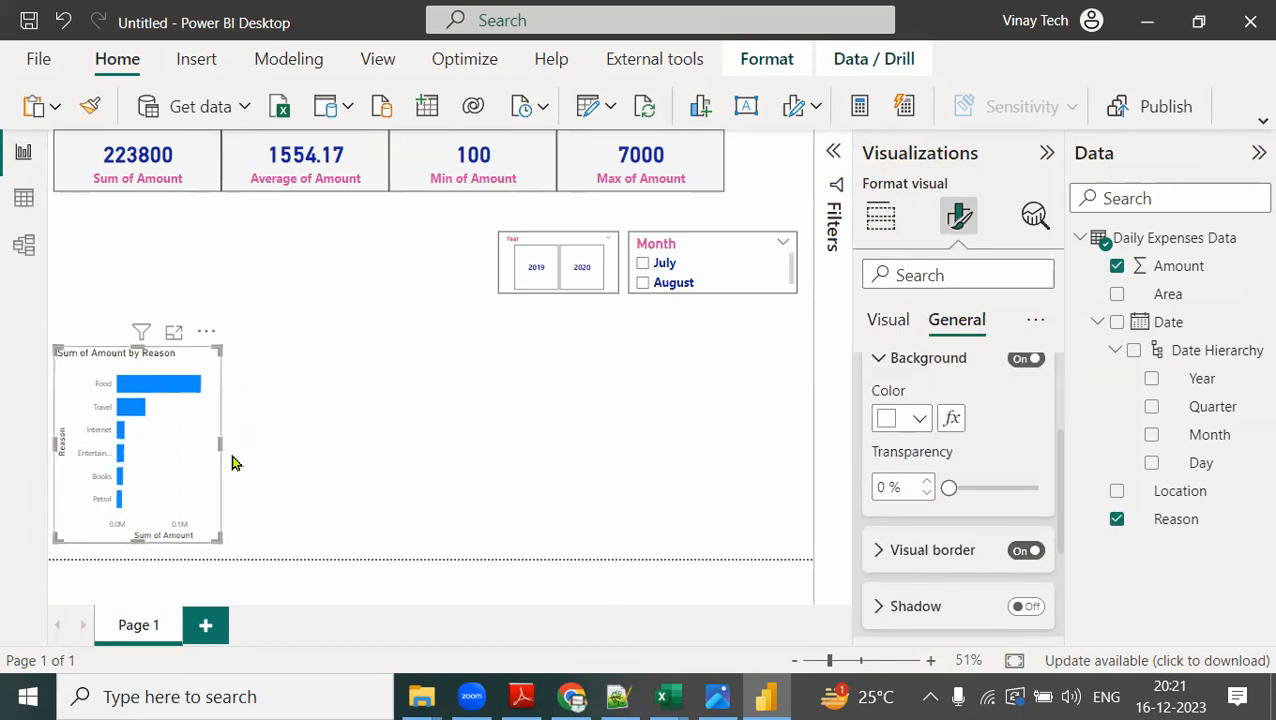
{"action": "left_click_drag", "start_coordinate": [222, 441], "coordinate": [235, 455]}
{"action": "left_click", "coordinate": [367, 427]}
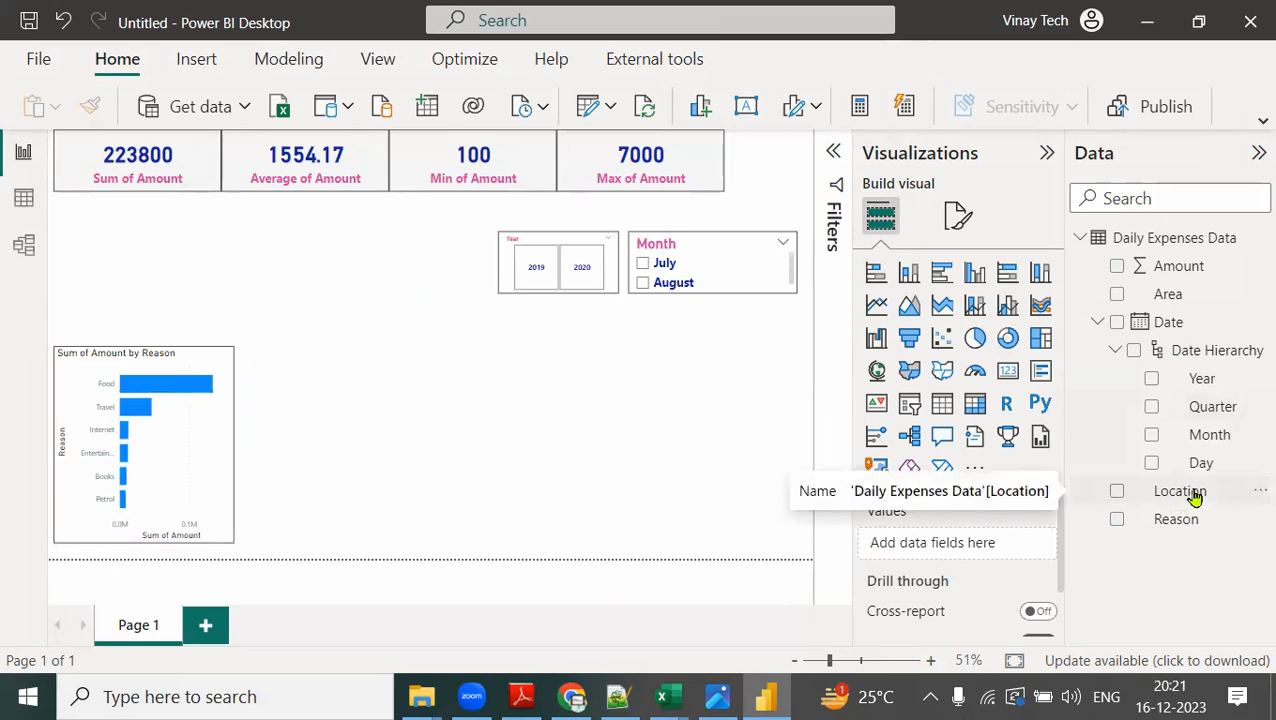
Insert a pie chart beside the bar chart, enlarge it, and assign Location as legend and Amount as values.
{"action": "left_click", "coordinate": [976, 339]}
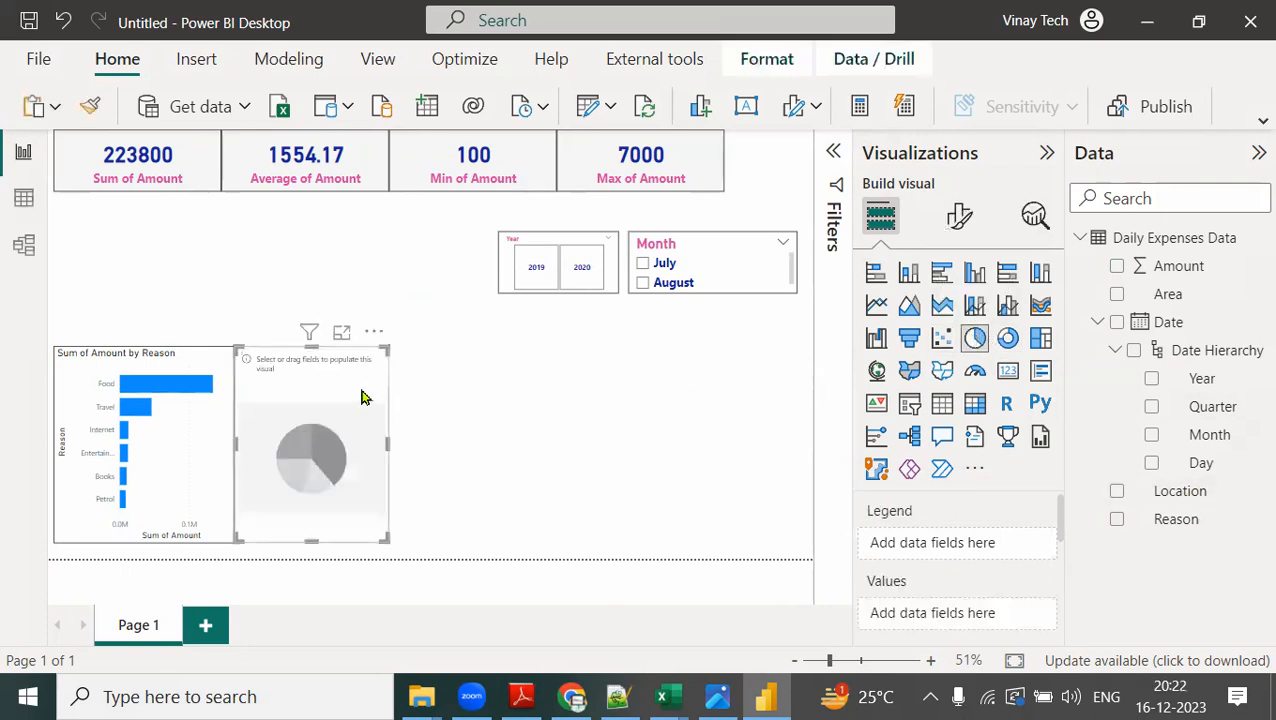
{"action": "left_click_drag", "start_coordinate": [362, 397], "coordinate": [396, 386]}
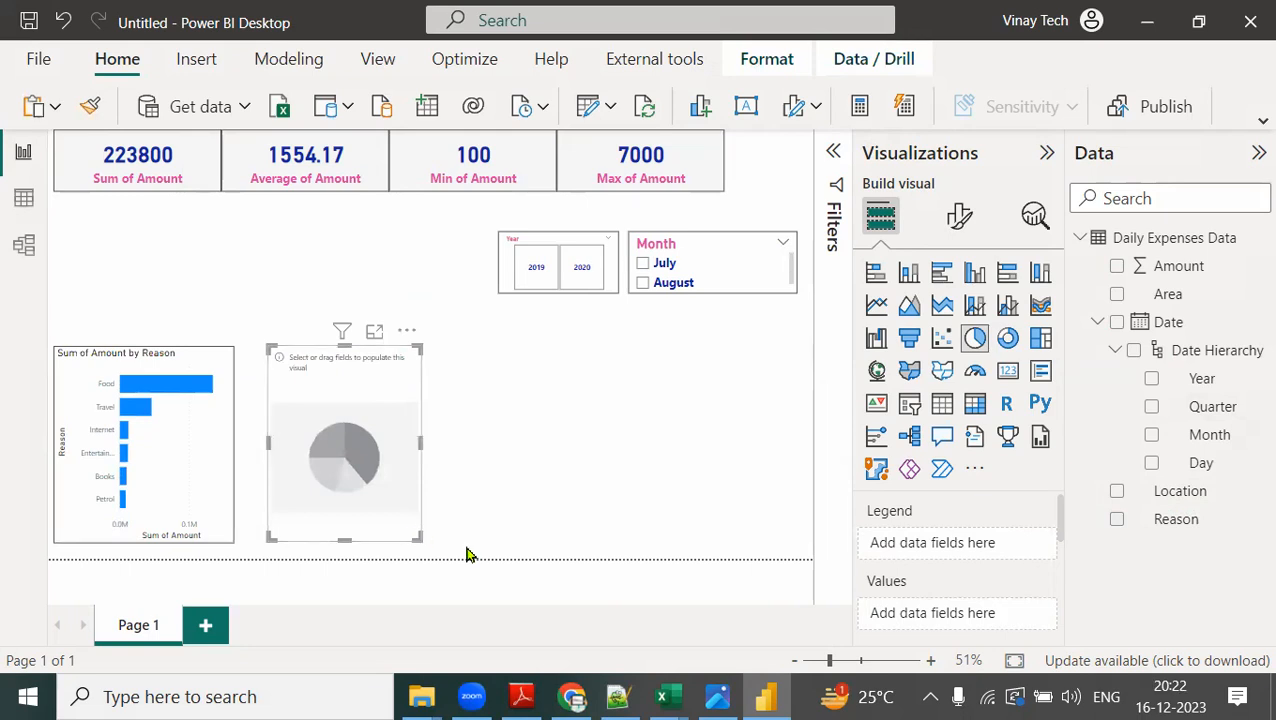
{"action": "left_click_drag", "start_coordinate": [466, 554], "coordinate": [474, 551]}
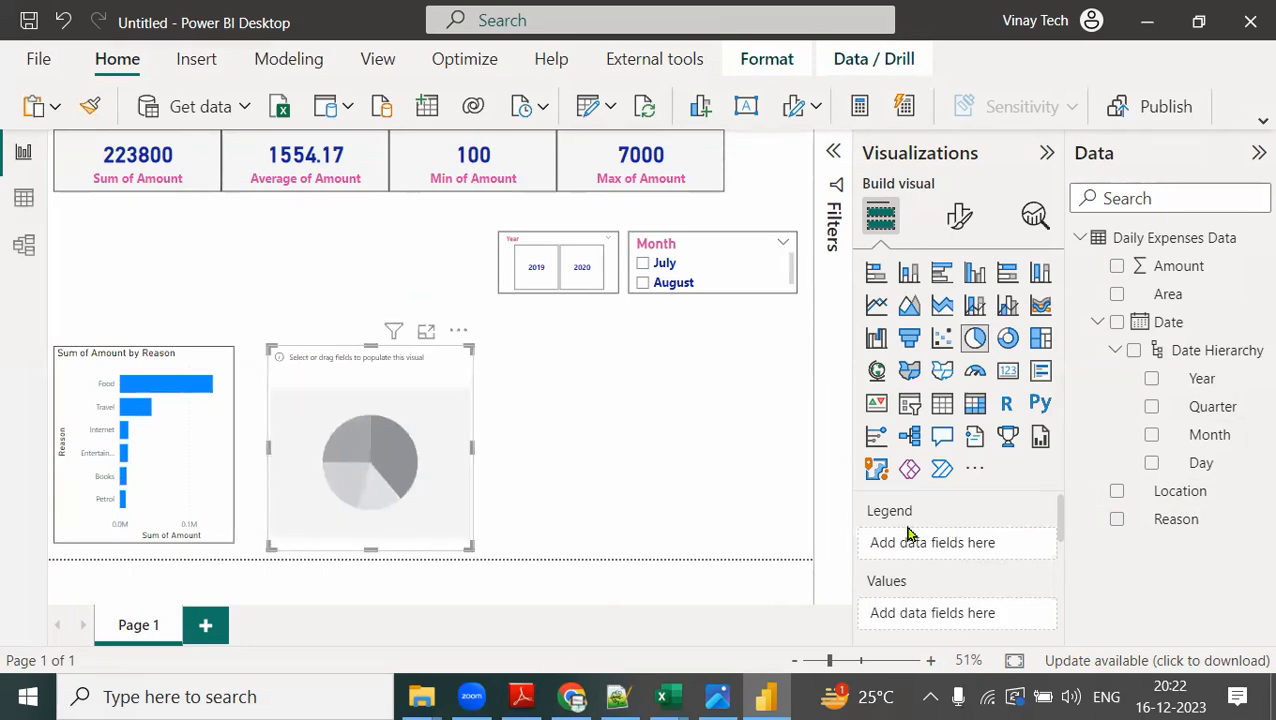
{"action": "left_click_drag", "start_coordinate": [1165, 490], "coordinate": [965, 540]}
{"action": "left_click_drag", "start_coordinate": [1180, 266], "coordinate": [995, 561]}
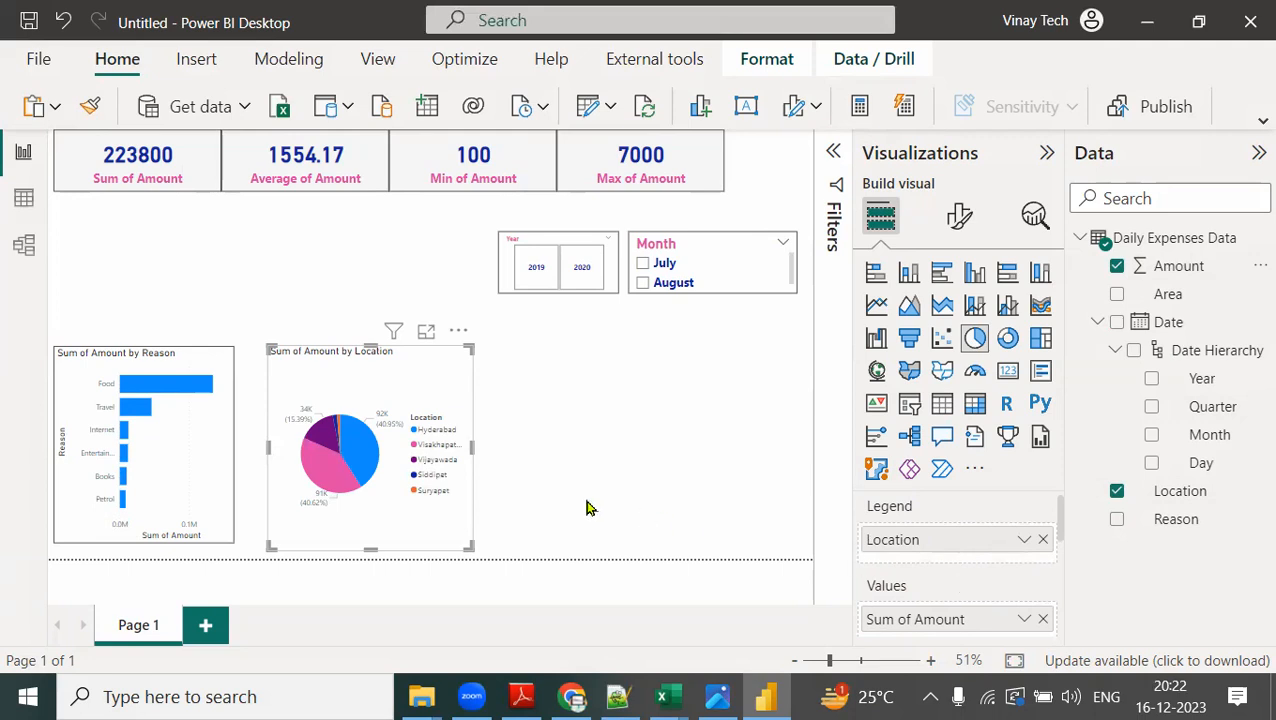
Examine the pie chart's amount share per location in focus mode and return to the report.
{"action": "left_click", "coordinate": [427, 332]}
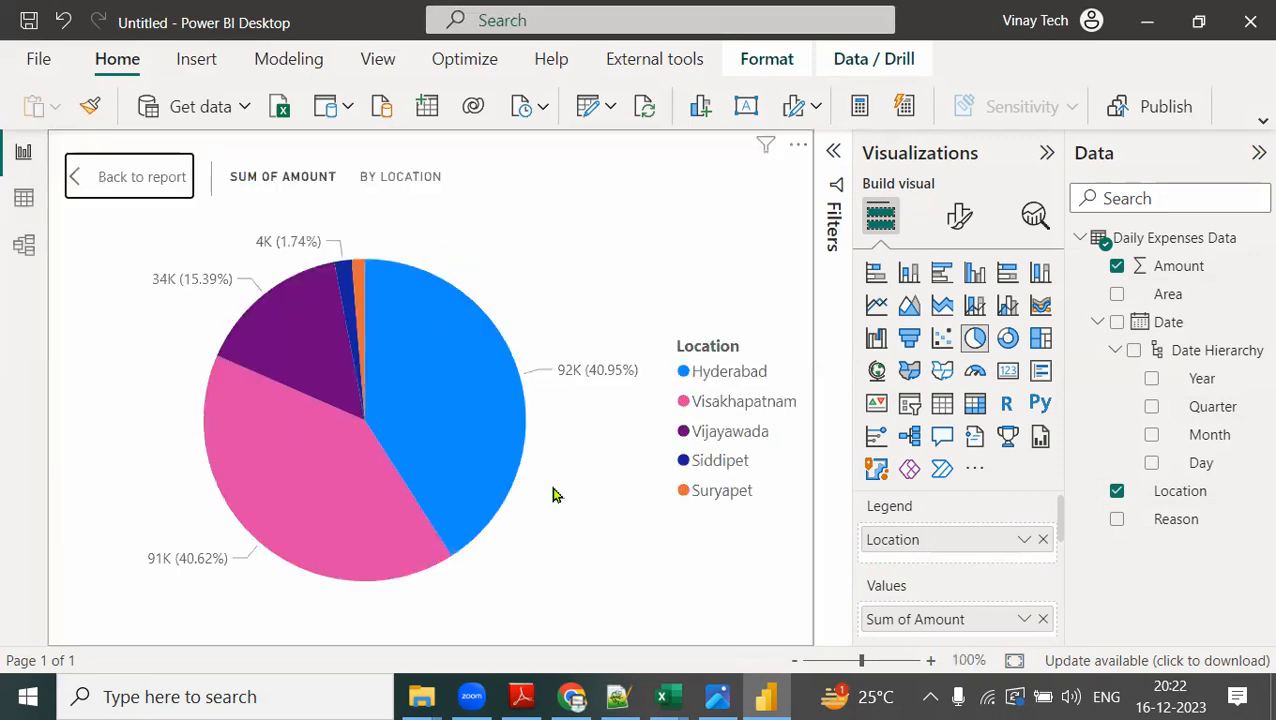
{"action": "mouse_move", "coordinate": [249, 450]}
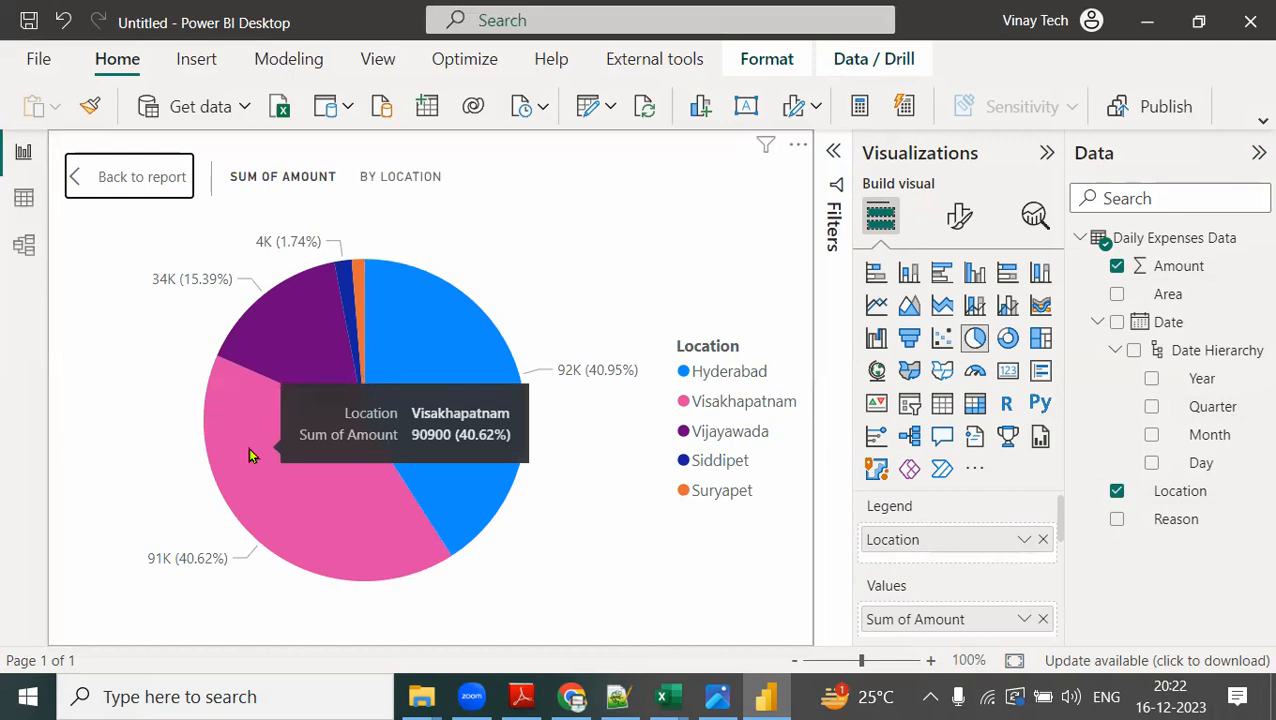
{"action": "mouse_move", "coordinate": [458, 362]}
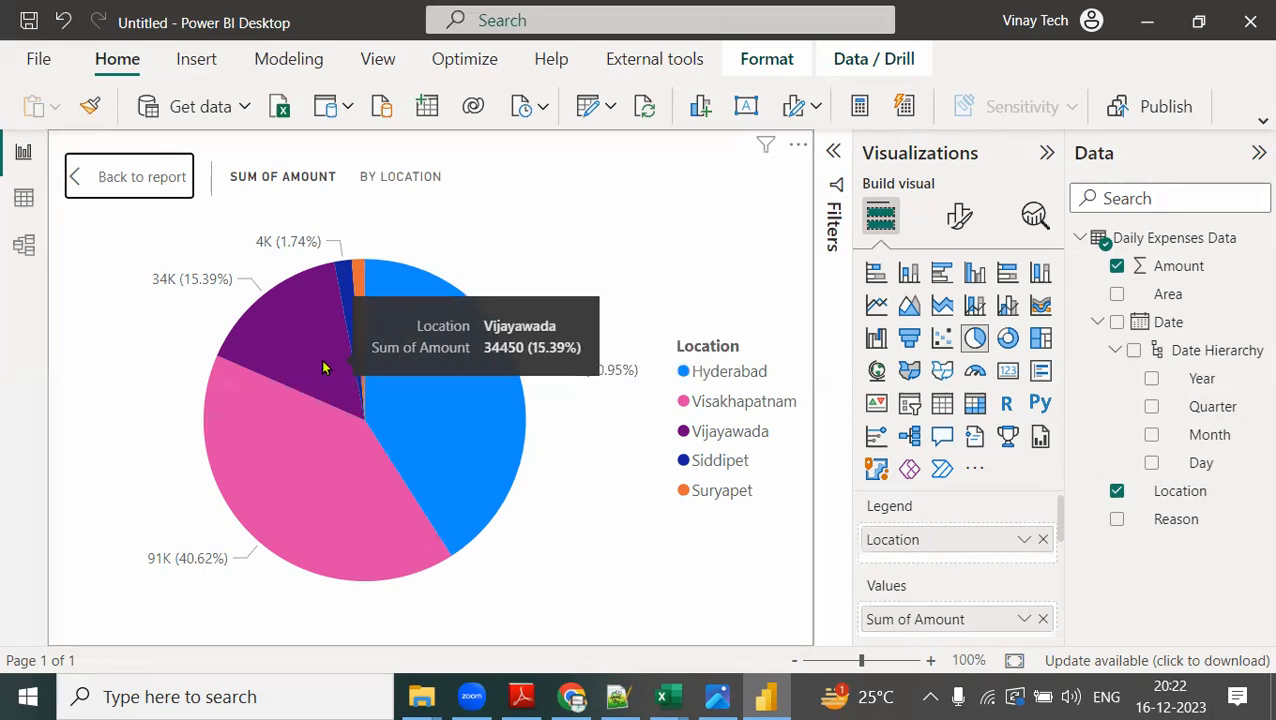
{"action": "mouse_move", "coordinate": [362, 312]}
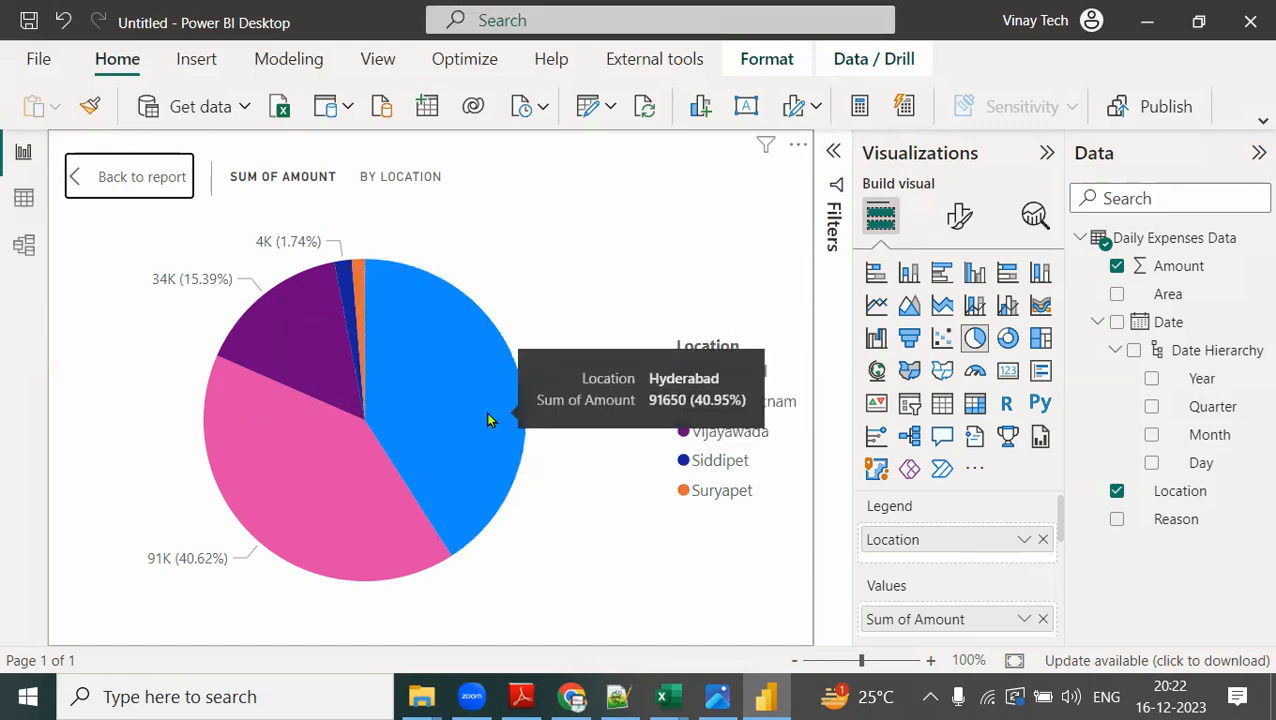
{"action": "left_click", "coordinate": [165, 190]}
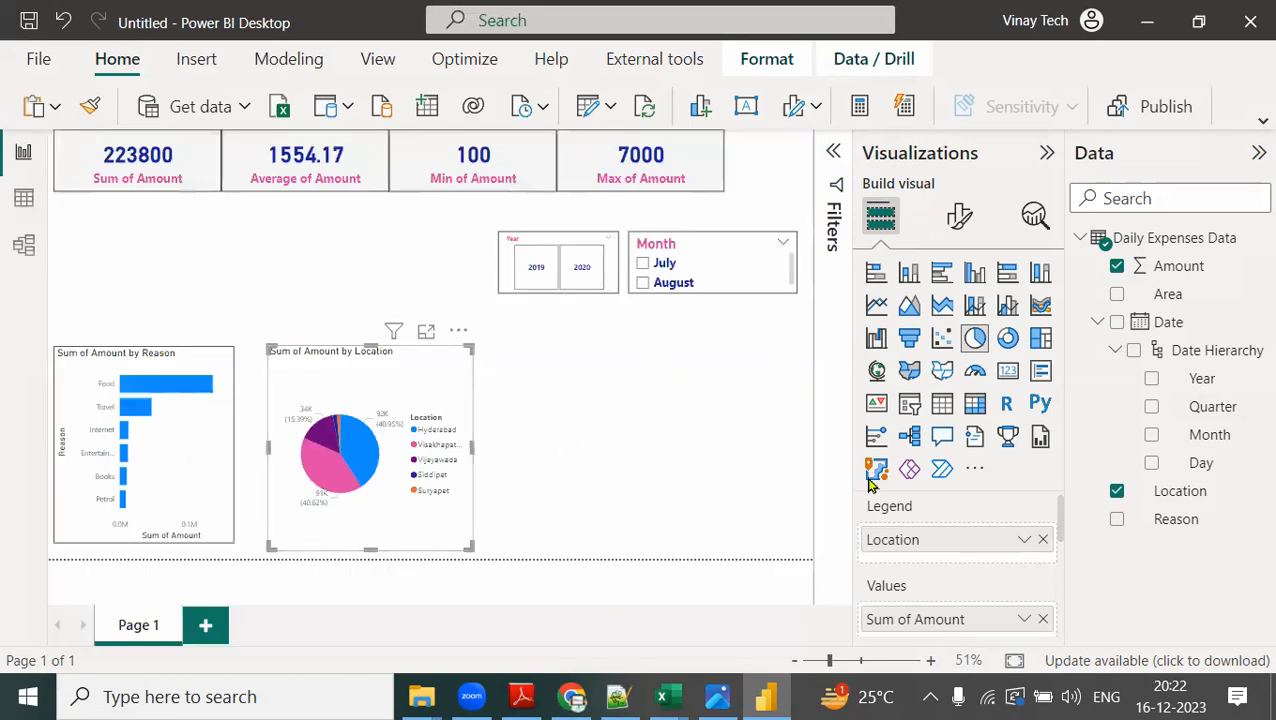
Turn on the visual border of the pie chart.
{"action": "left_click", "coordinate": [960, 222]}
{"action": "left_click", "coordinate": [960, 325]}
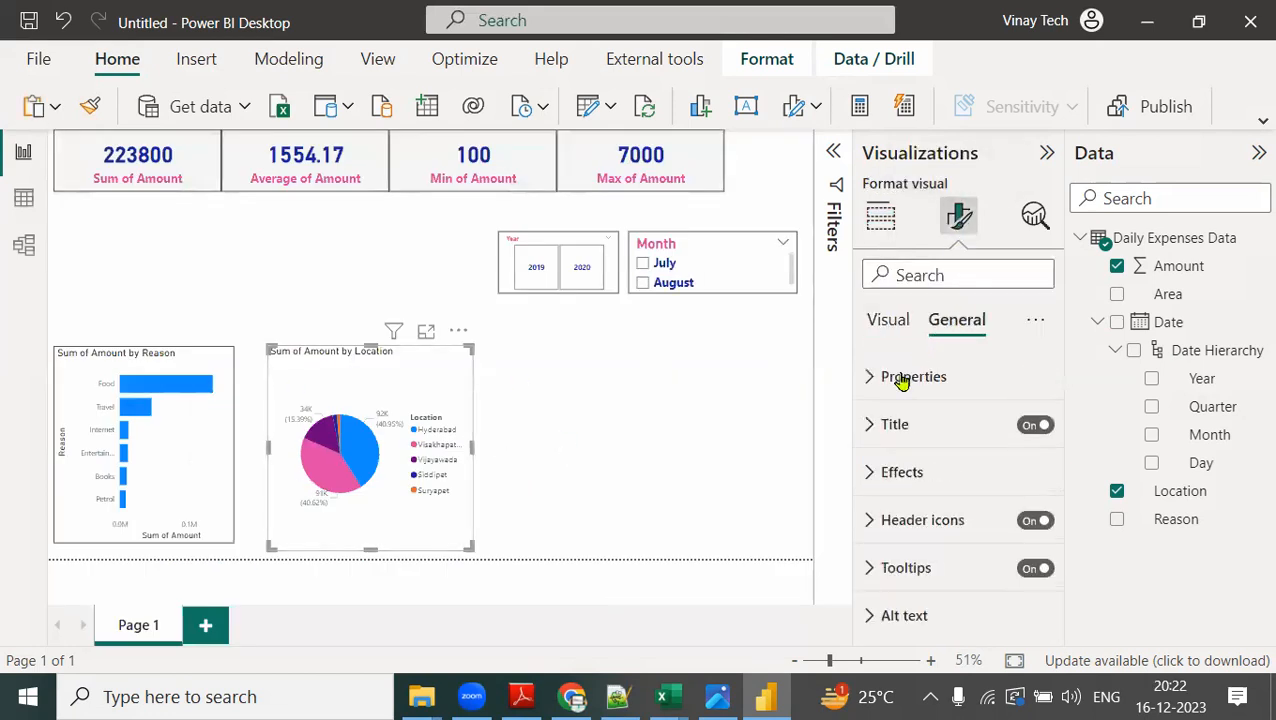
{"action": "left_click", "coordinate": [869, 478]}
{"action": "scroll", "coordinate": [988, 600], "scroll_direction": "down", "scroll_amount": 3}
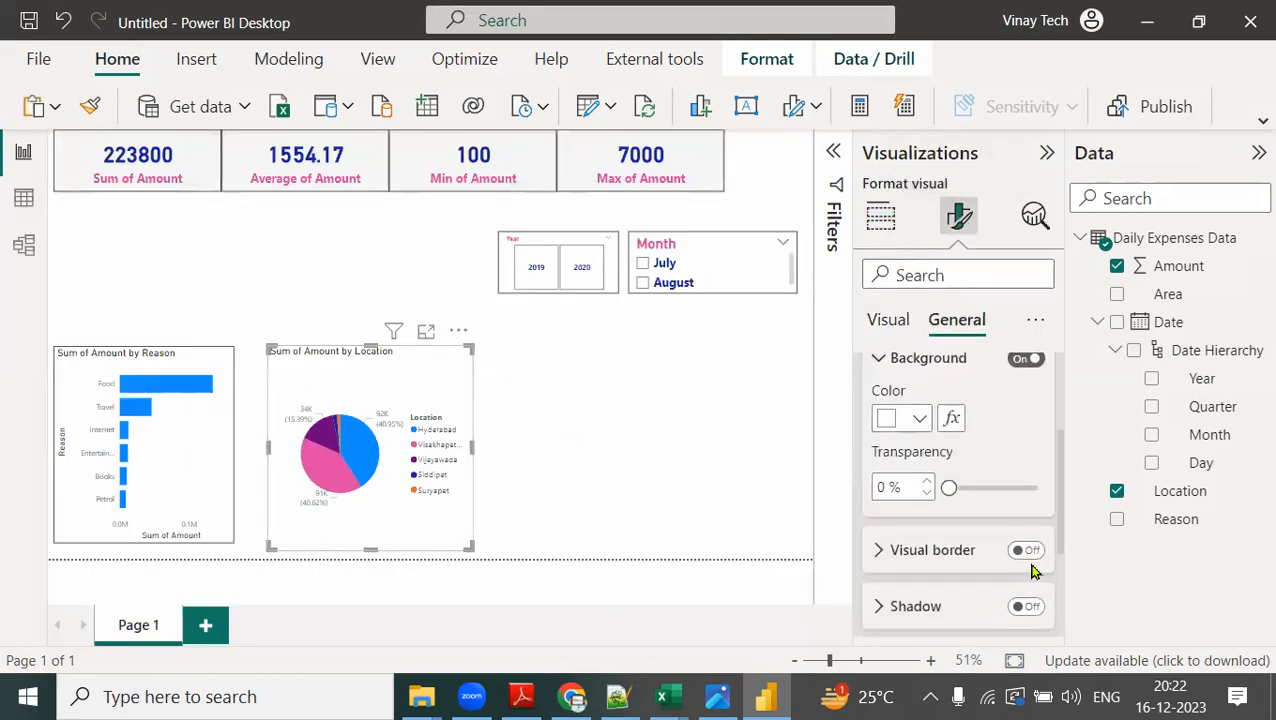
{"action": "left_click", "coordinate": [1030, 551]}
{"action": "left_click", "coordinate": [598, 452]}
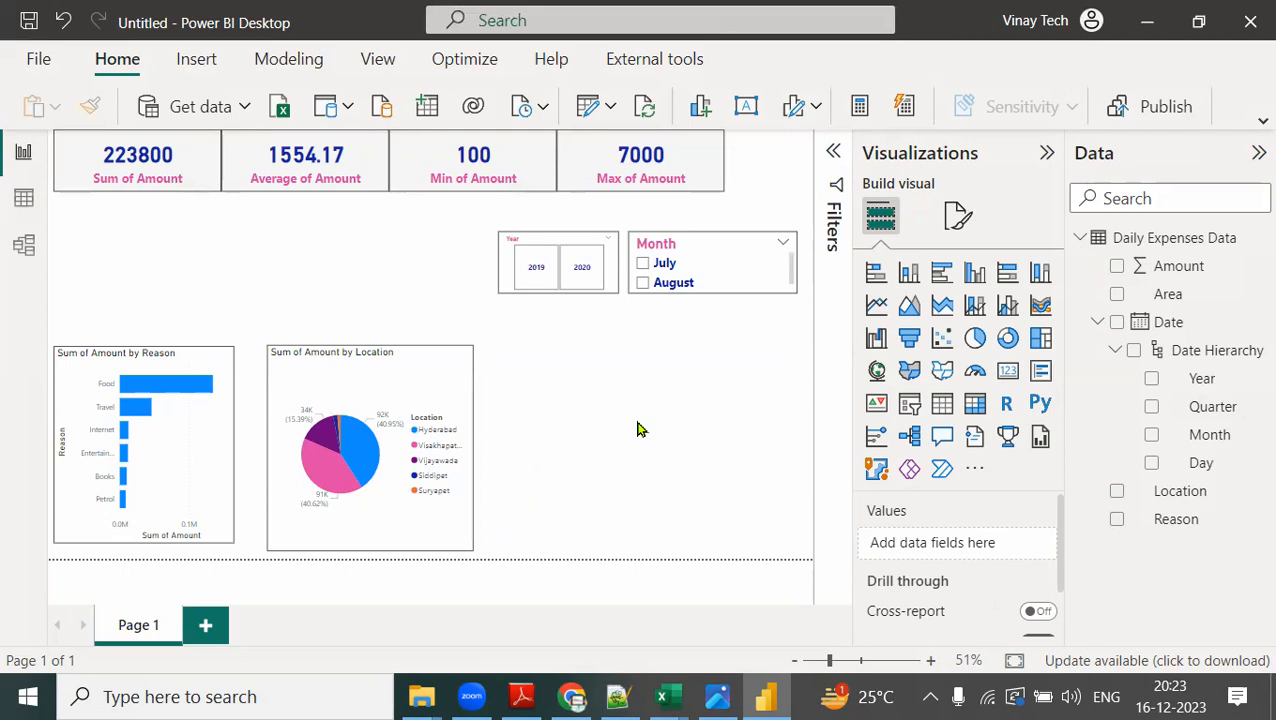
Insert a map visual, place and enlarge it beside the pie chart, and assign the Location field as its location.
{"action": "left_click", "coordinate": [876, 372]}
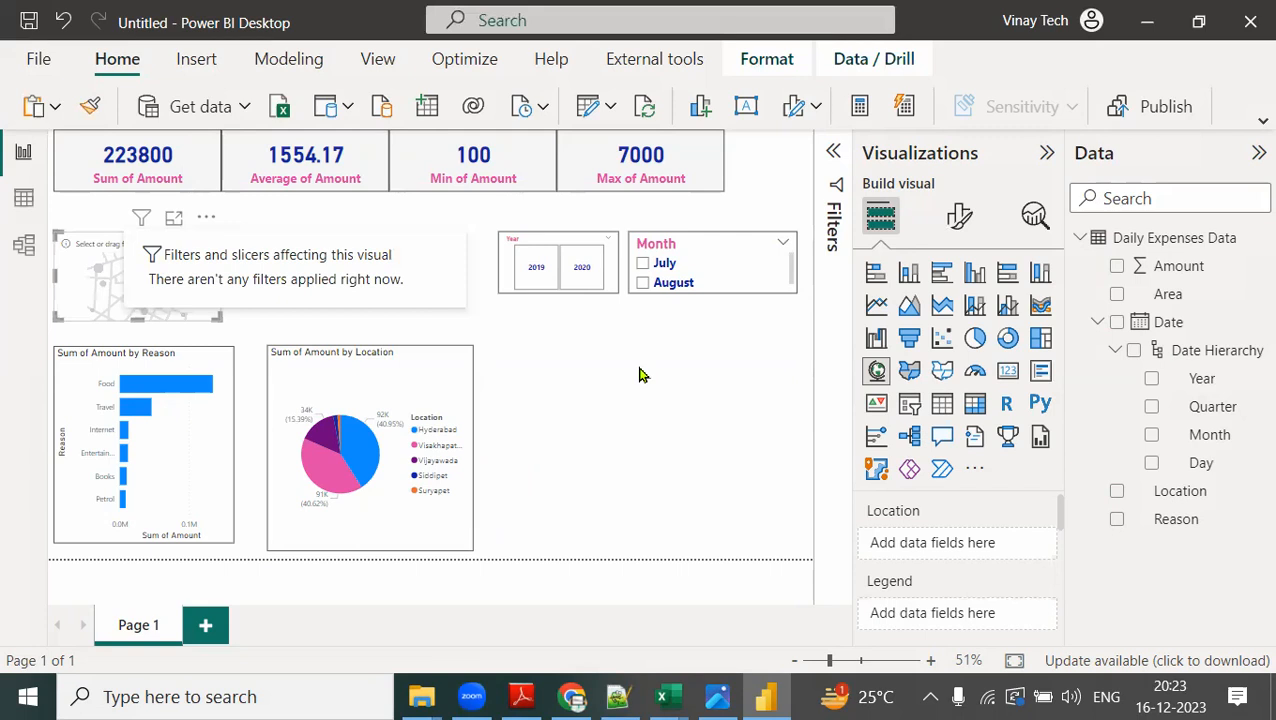
{"action": "left_click_drag", "start_coordinate": [194, 251], "coordinate": [736, 556]}
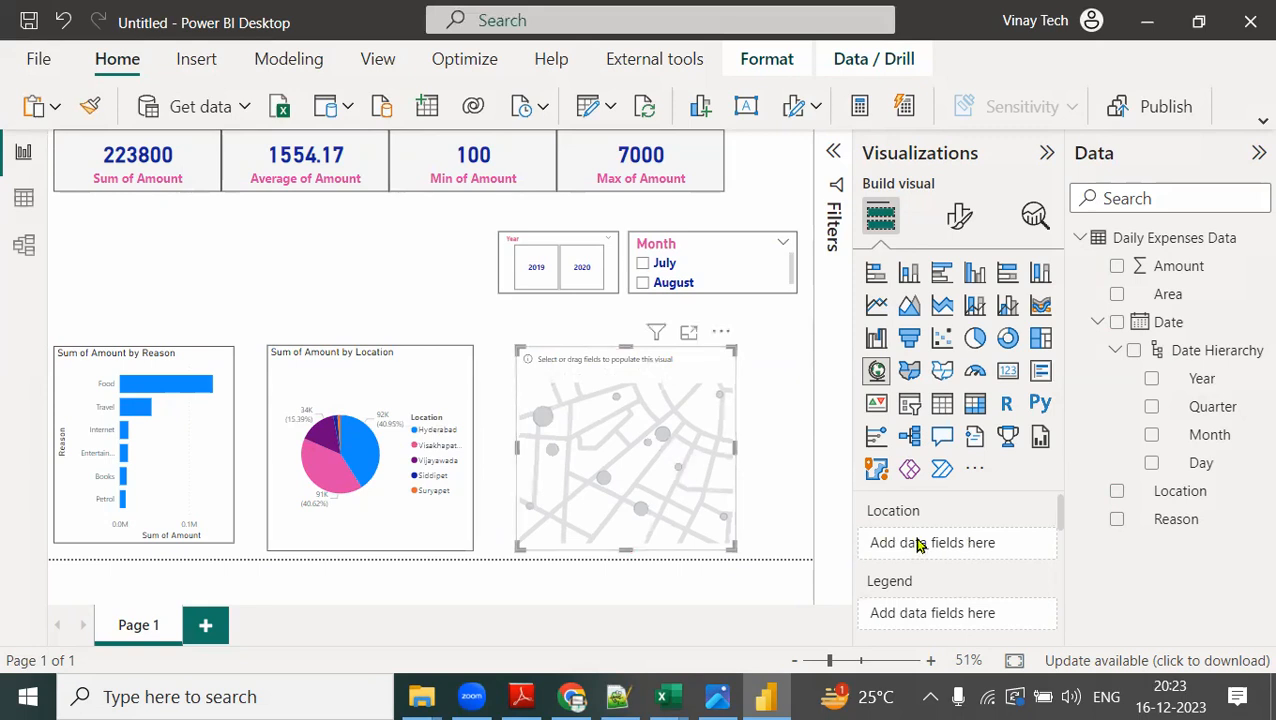
{"action": "left_click_drag", "start_coordinate": [1178, 488], "coordinate": [1000, 552]}
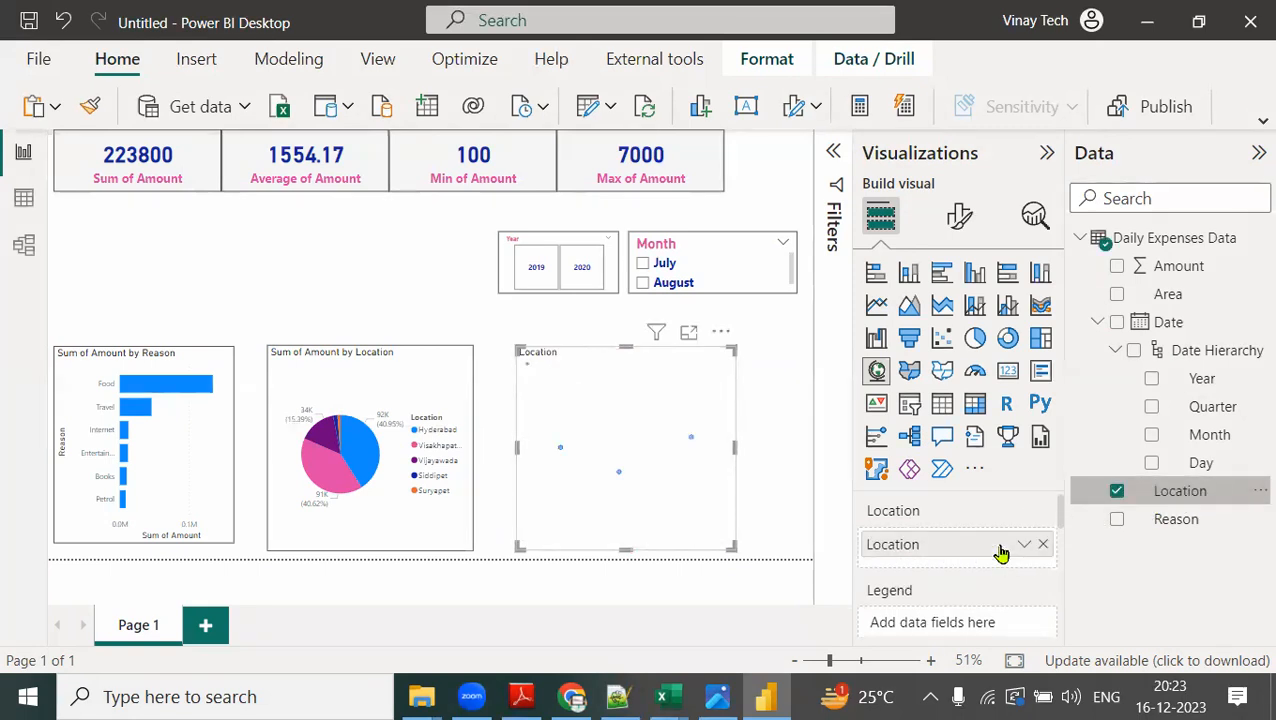
Open the map in focus mode and inspect the plotted location points.
{"action": "left_click", "coordinate": [690, 338]}
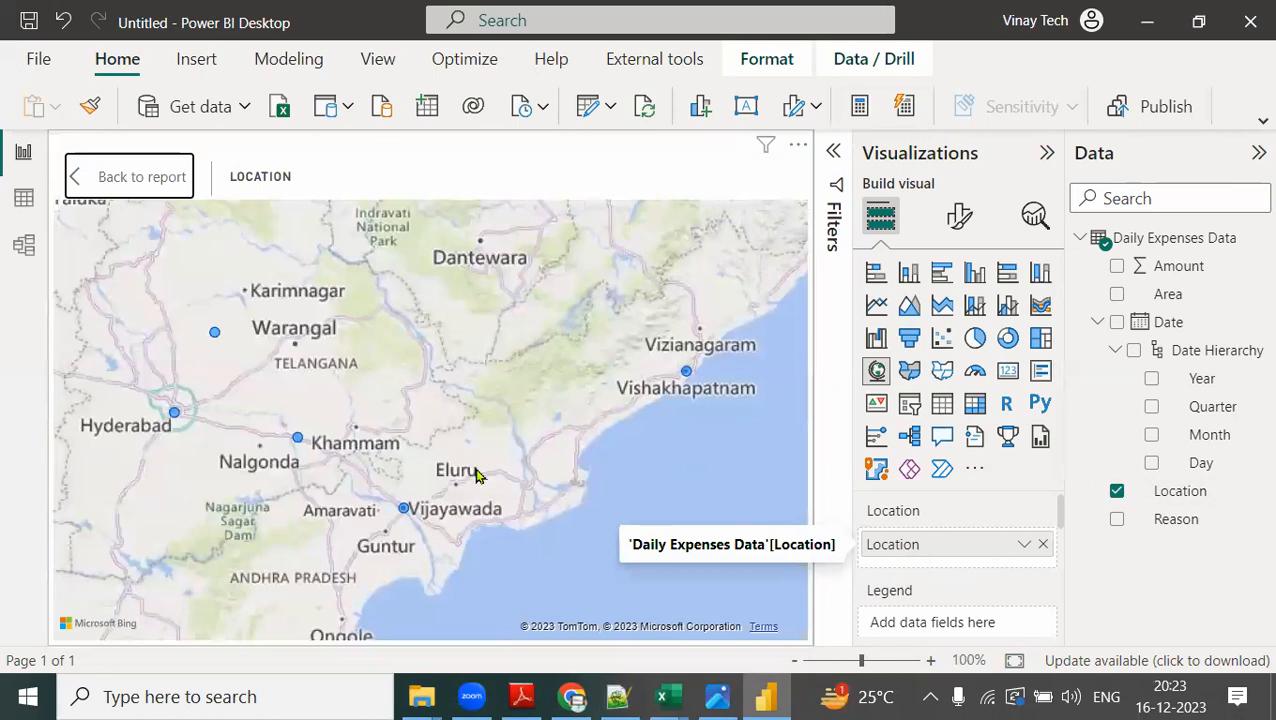
{"action": "mouse_move", "coordinate": [216, 334]}
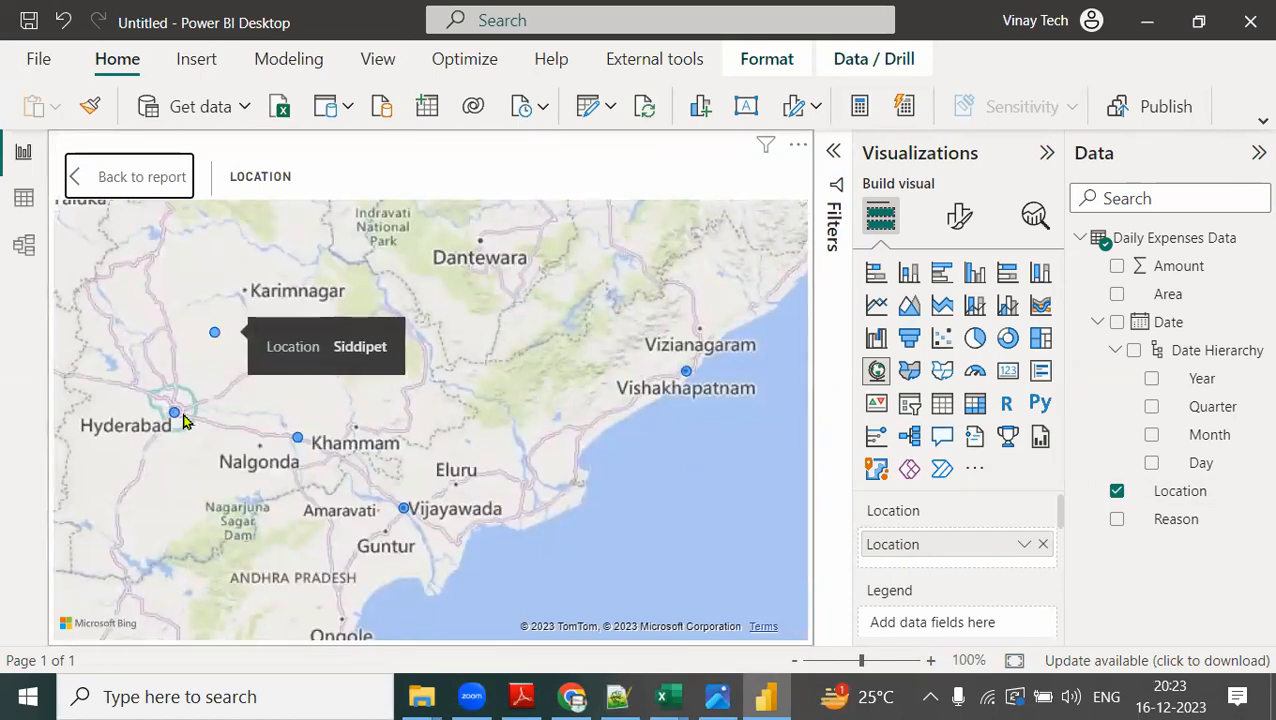
{"action": "mouse_move", "coordinate": [178, 416]}
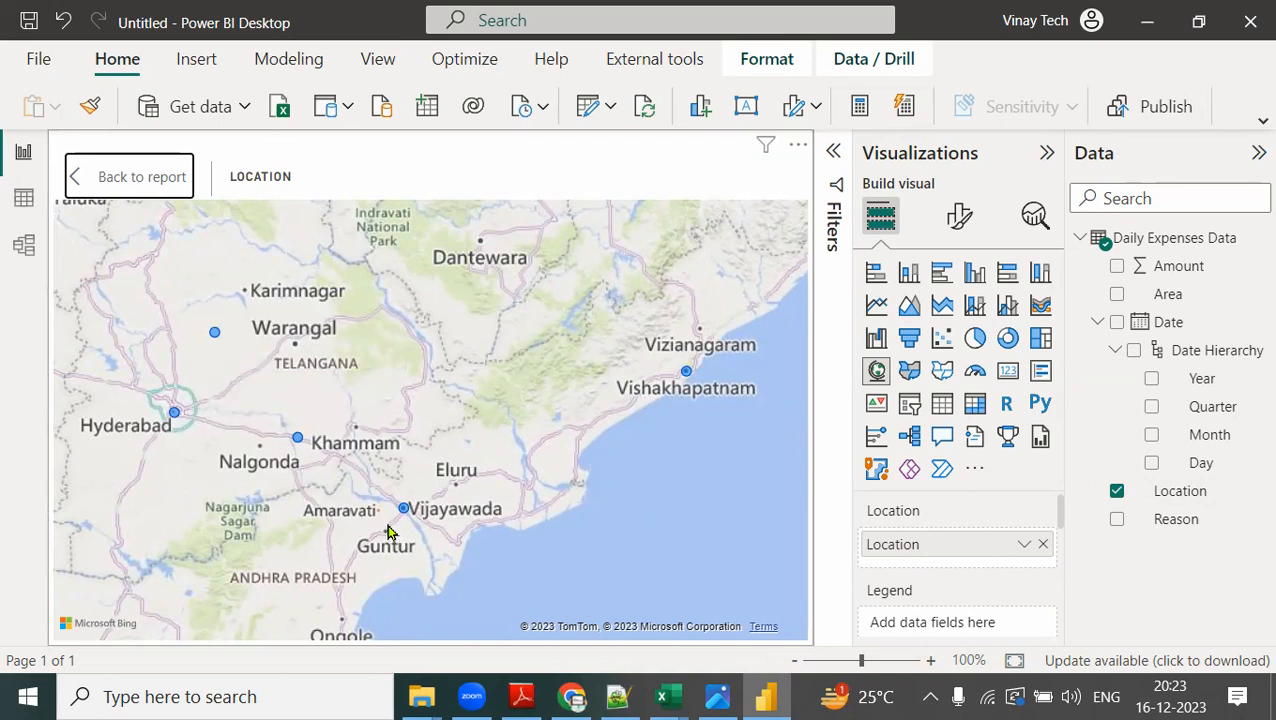
Set the map's bubble size to the Amount field.
{"action": "scroll", "coordinate": [917, 545], "scroll_direction": "down", "scroll_amount": 3}
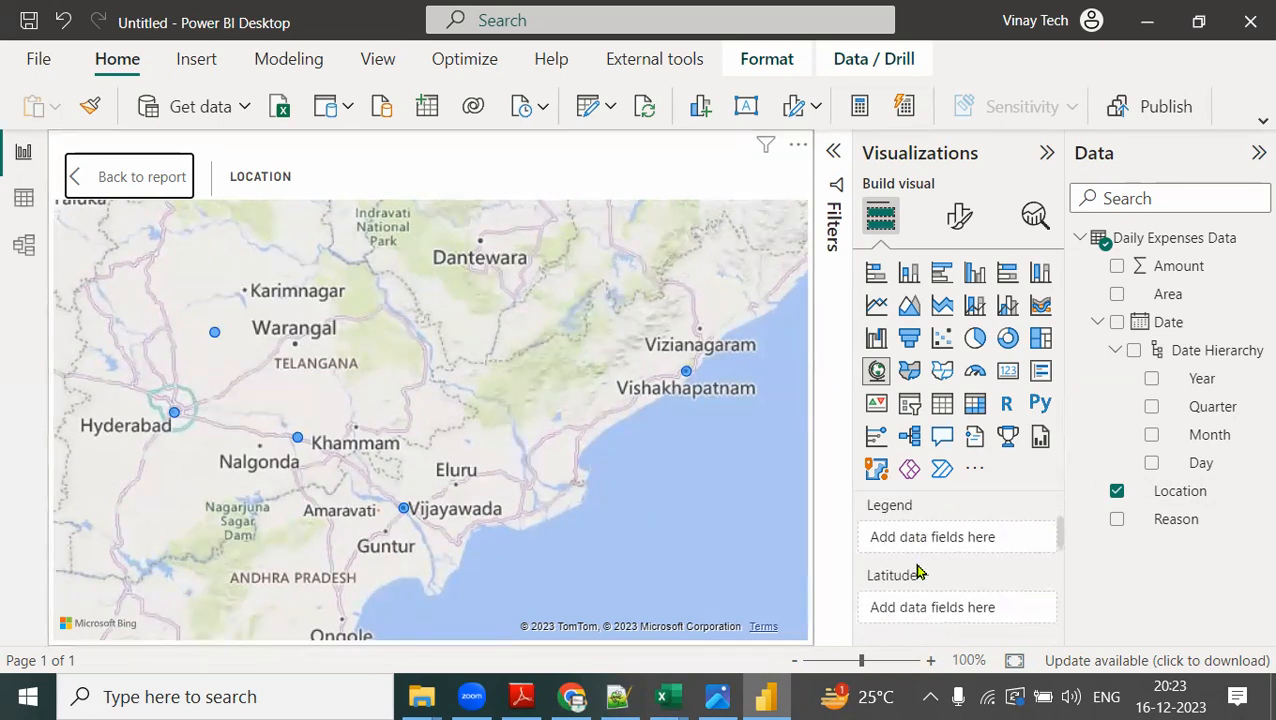
{"action": "scroll", "coordinate": [924, 562], "scroll_direction": "down", "scroll_amount": 1}
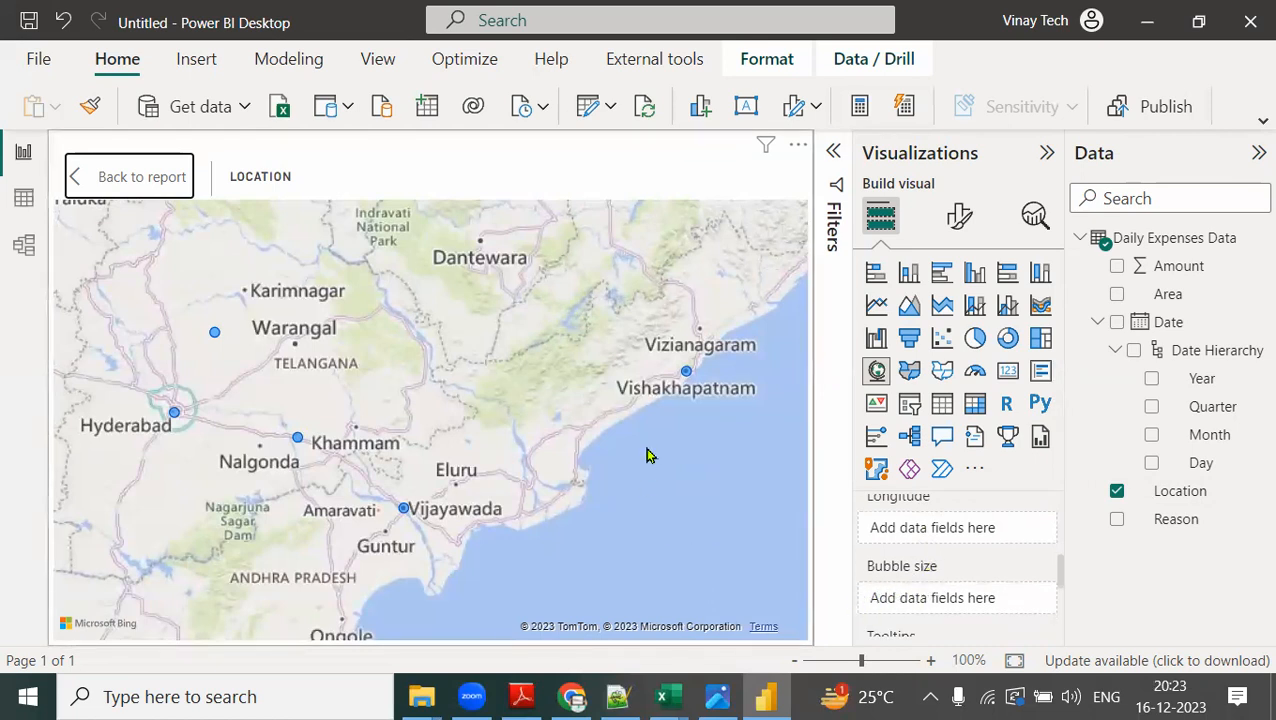
{"action": "left_click_drag", "start_coordinate": [1205, 270], "coordinate": [1003, 601]}
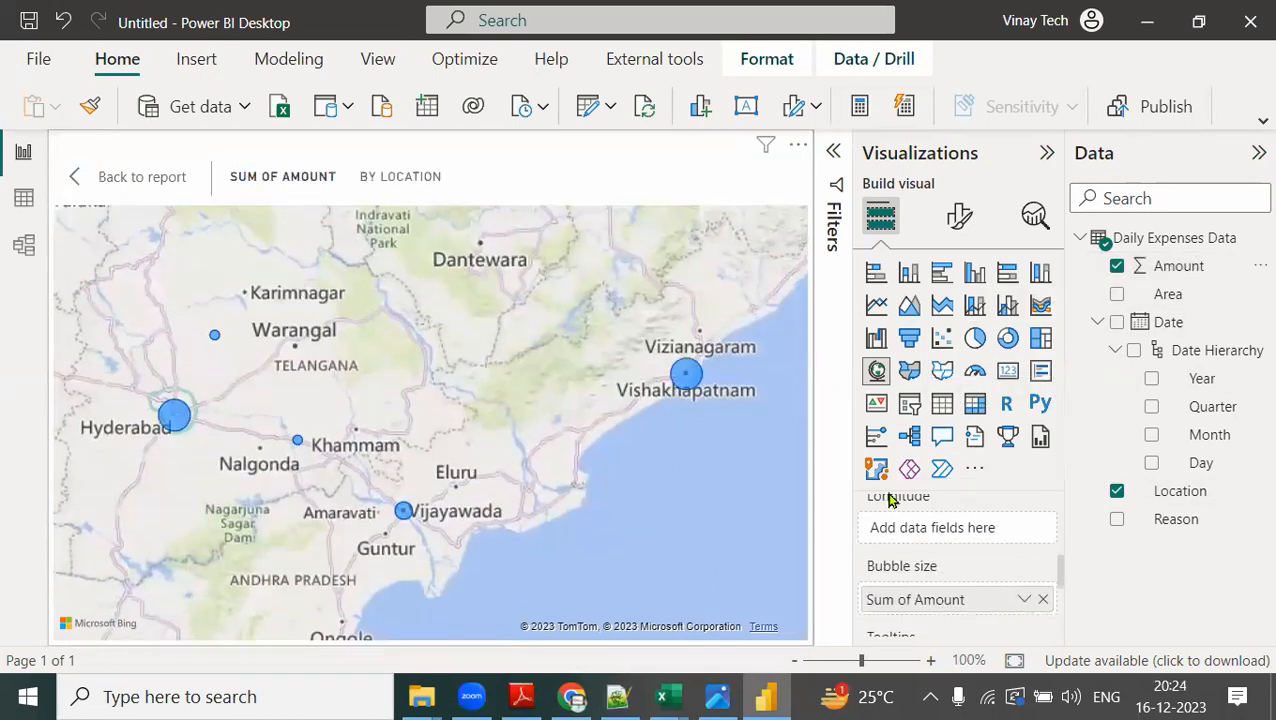
Inspect the amount behind each city's bubble on the map.
{"action": "mouse_move", "coordinate": [688, 376]}
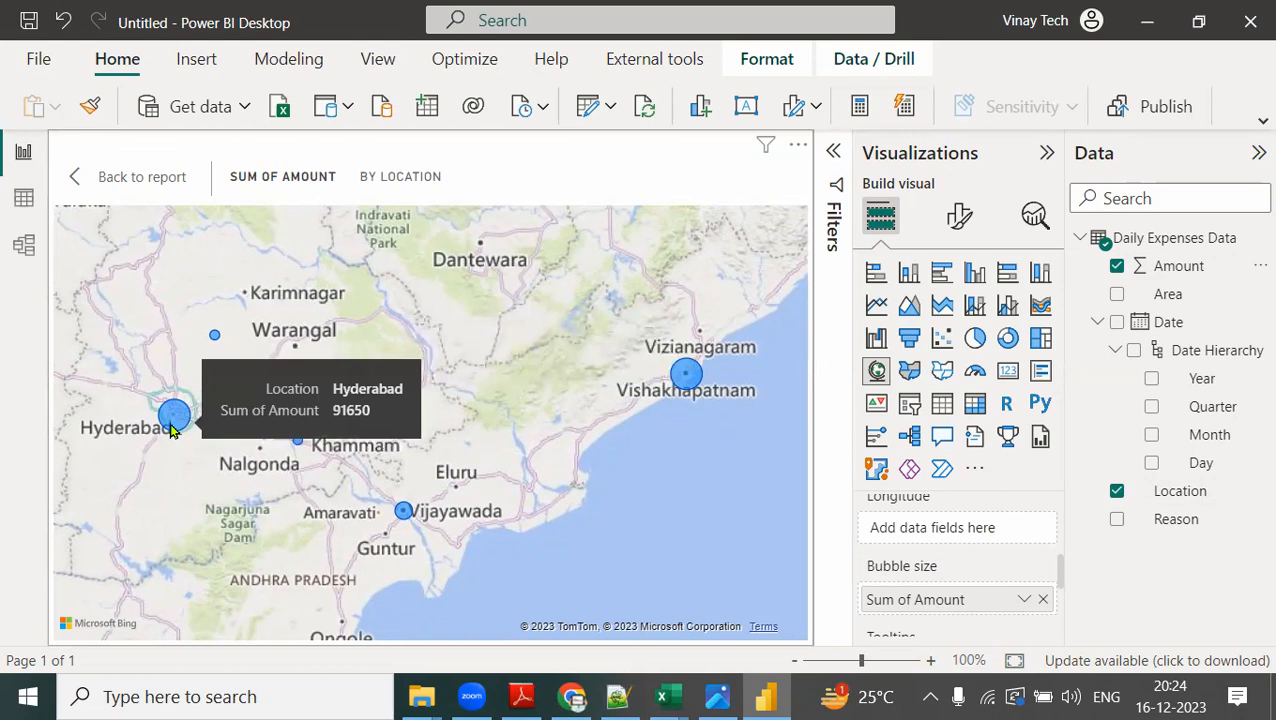
{"action": "mouse_move", "coordinate": [406, 512]}
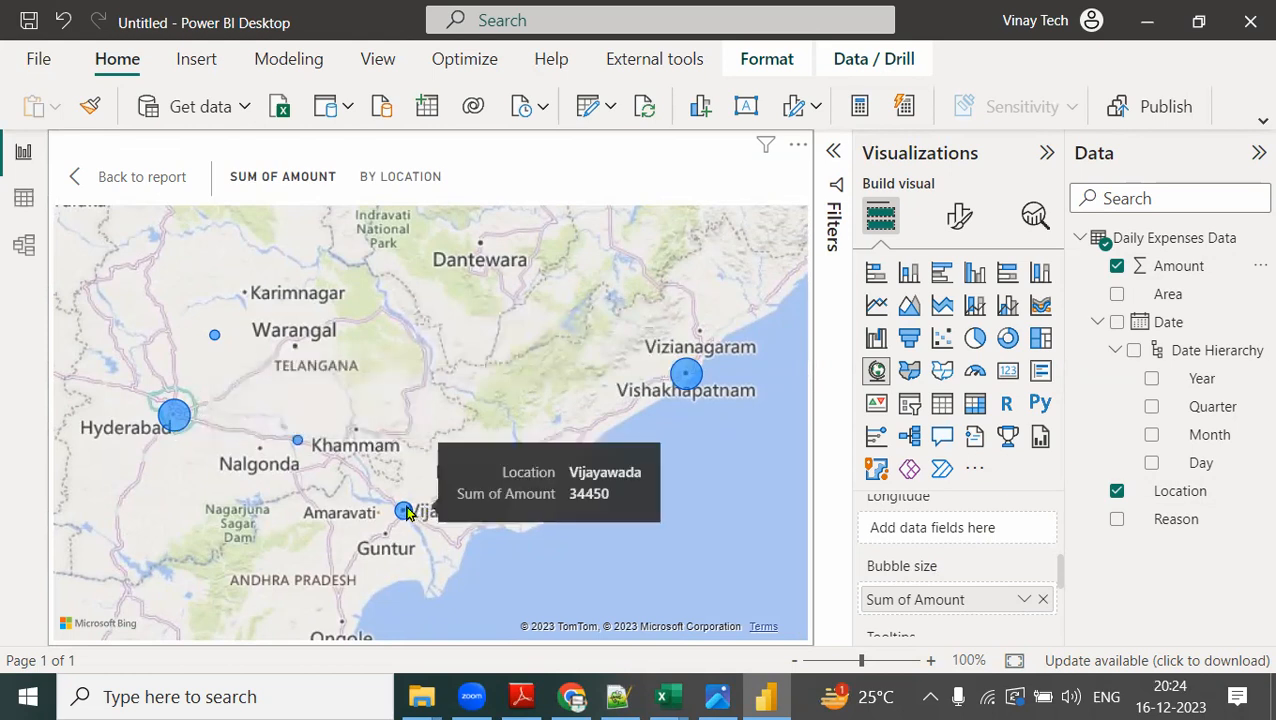
{"action": "mouse_move", "coordinate": [302, 446]}
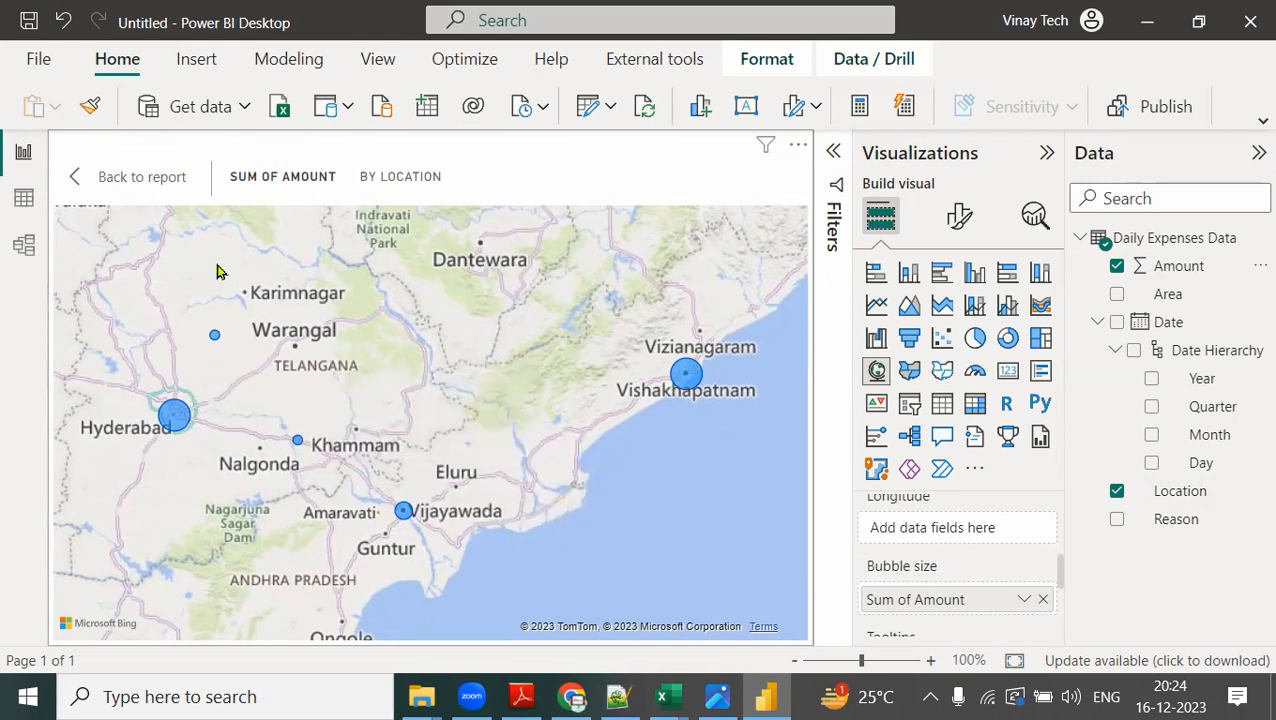
Return the map from focus mode to the report and turn on its visual border.
{"action": "left_click", "coordinate": [180, 182]}
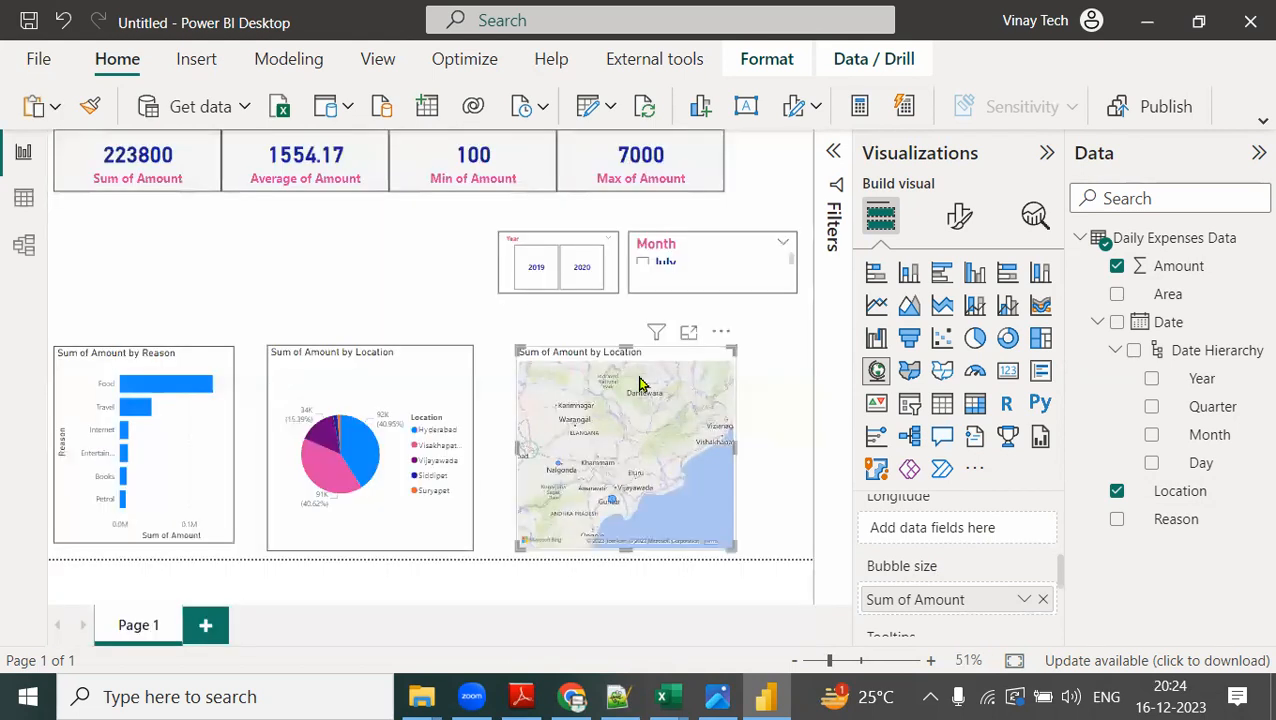
{"action": "left_click", "coordinate": [959, 216]}
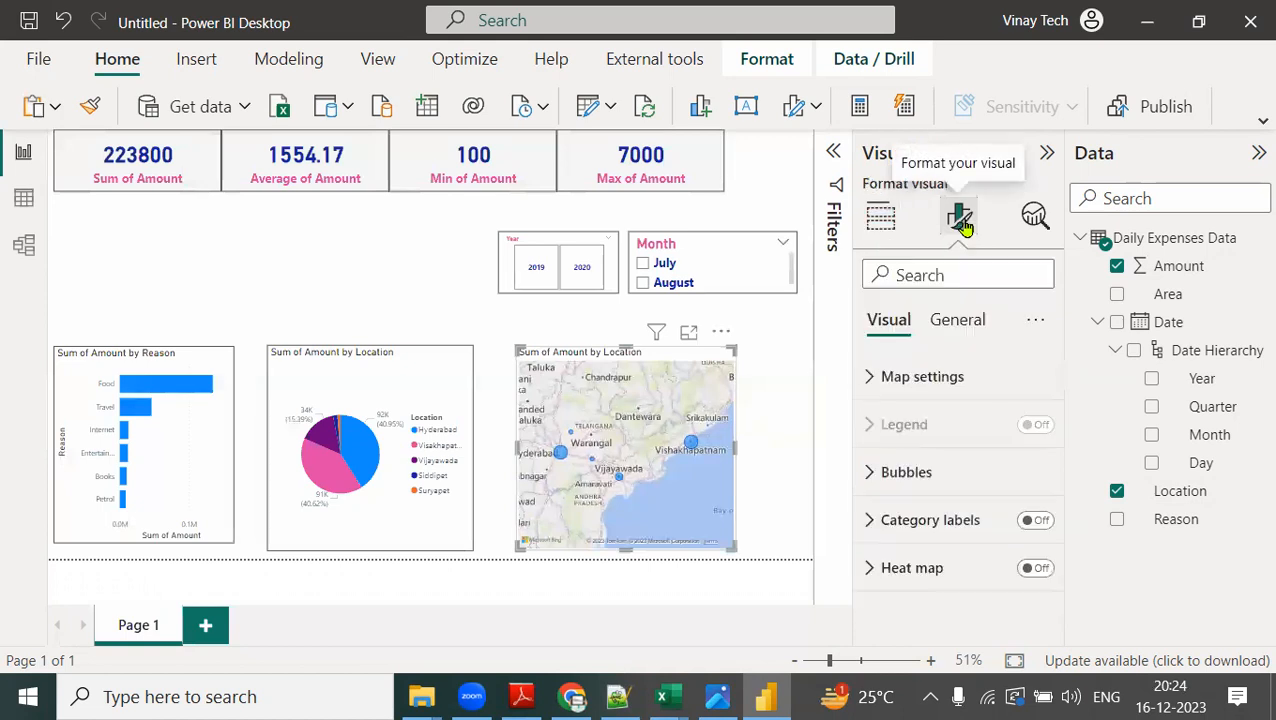
{"action": "left_click", "coordinate": [957, 322]}
{"action": "left_click", "coordinate": [977, 470]}
{"action": "scroll", "coordinate": [1003, 622], "scroll_direction": "down", "scroll_amount": 1}
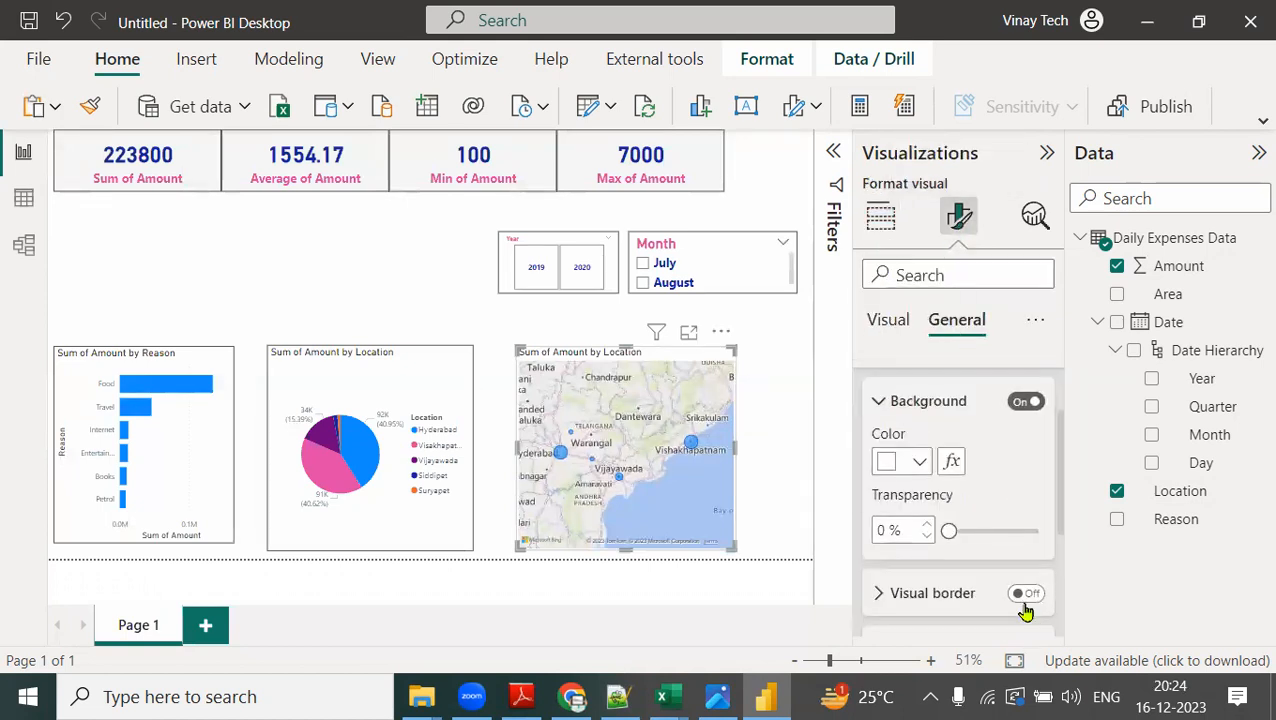
{"action": "left_click", "coordinate": [314, 255]}
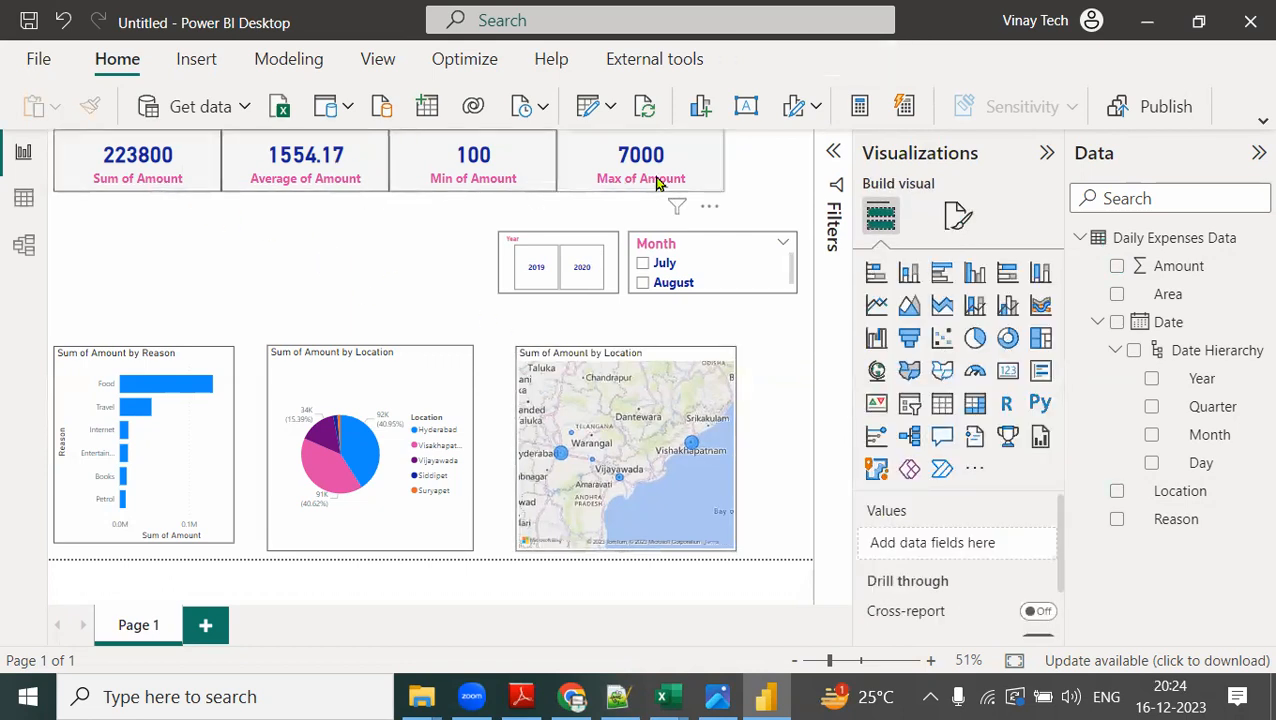
Filter the report to the year 2019 and the month August with the slicers.
{"action": "left_click", "coordinate": [530, 286]}
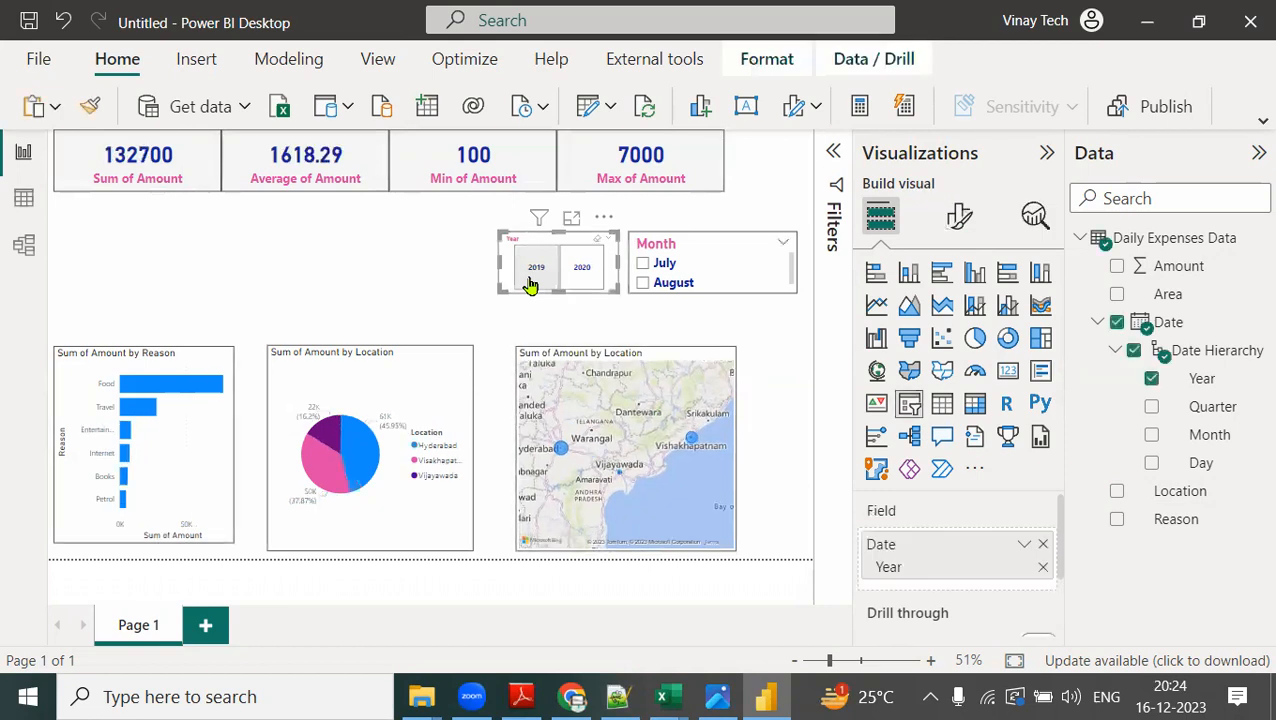
{"action": "left_click", "coordinate": [530, 286]}
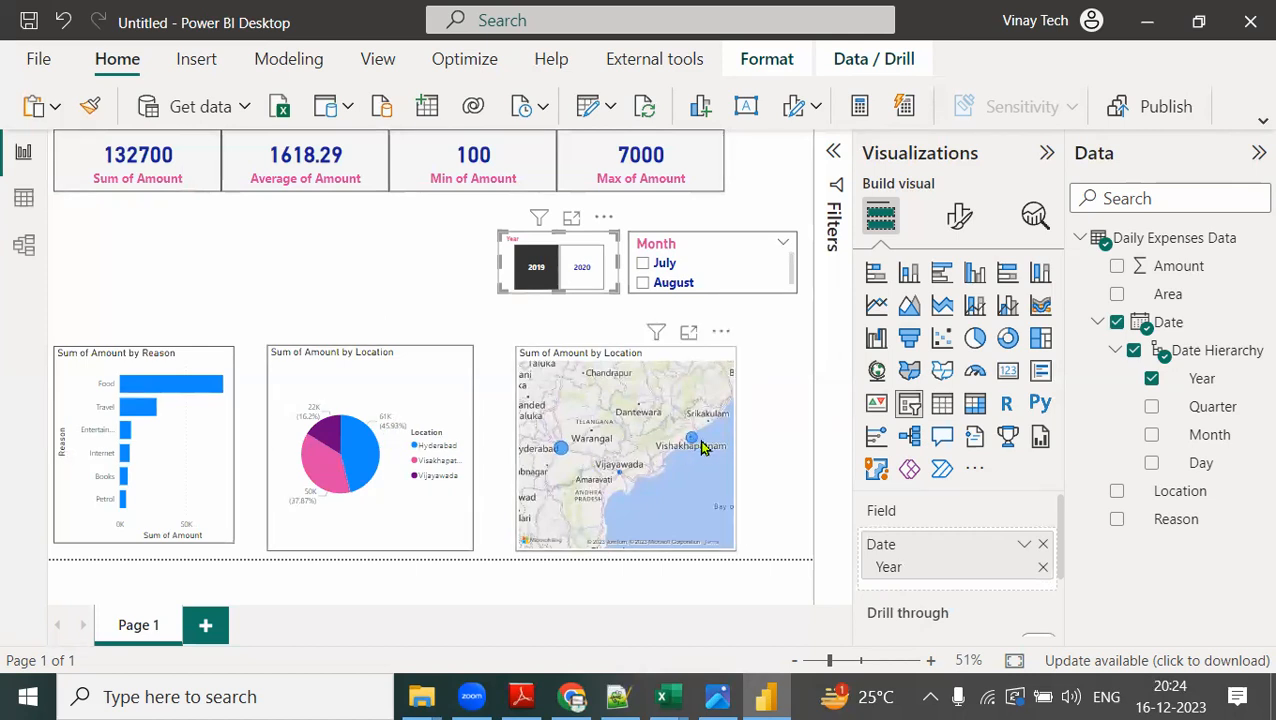
{"action": "left_click", "coordinate": [668, 283]}
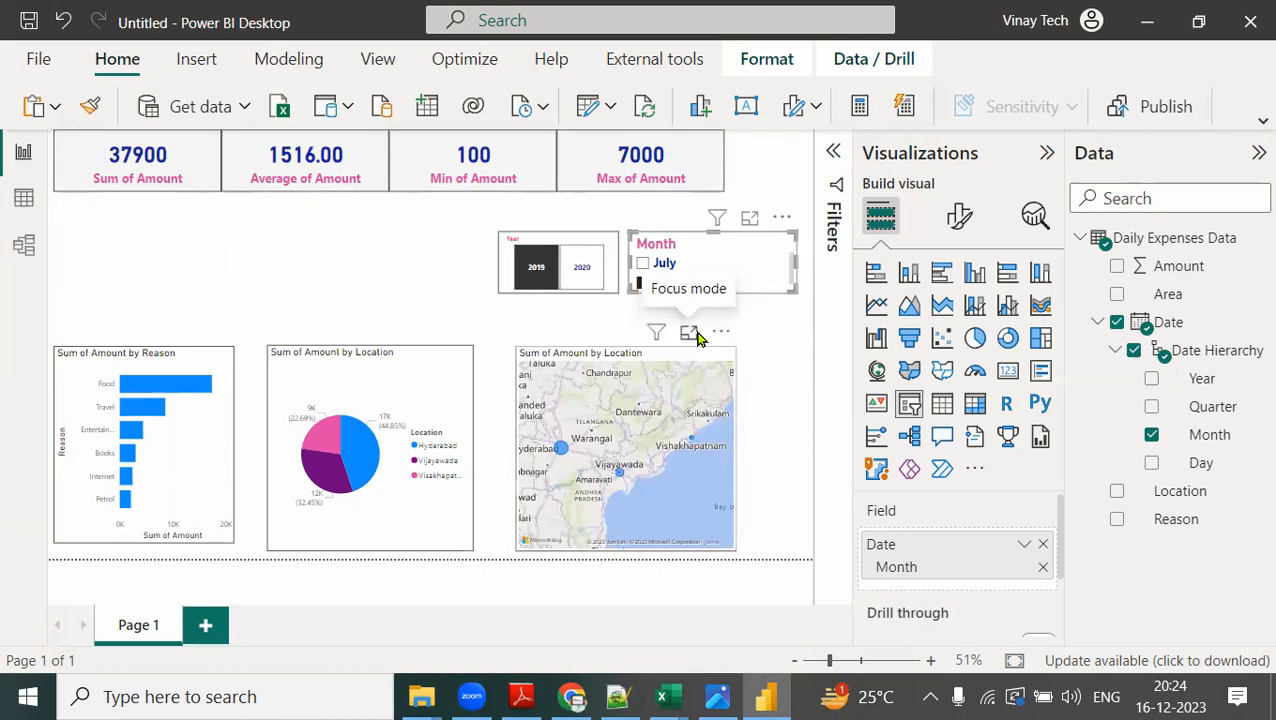
Inspect the filtered location bubbles on the map in focus mode and return to the report page.
{"action": "left_click", "coordinate": [692, 336]}
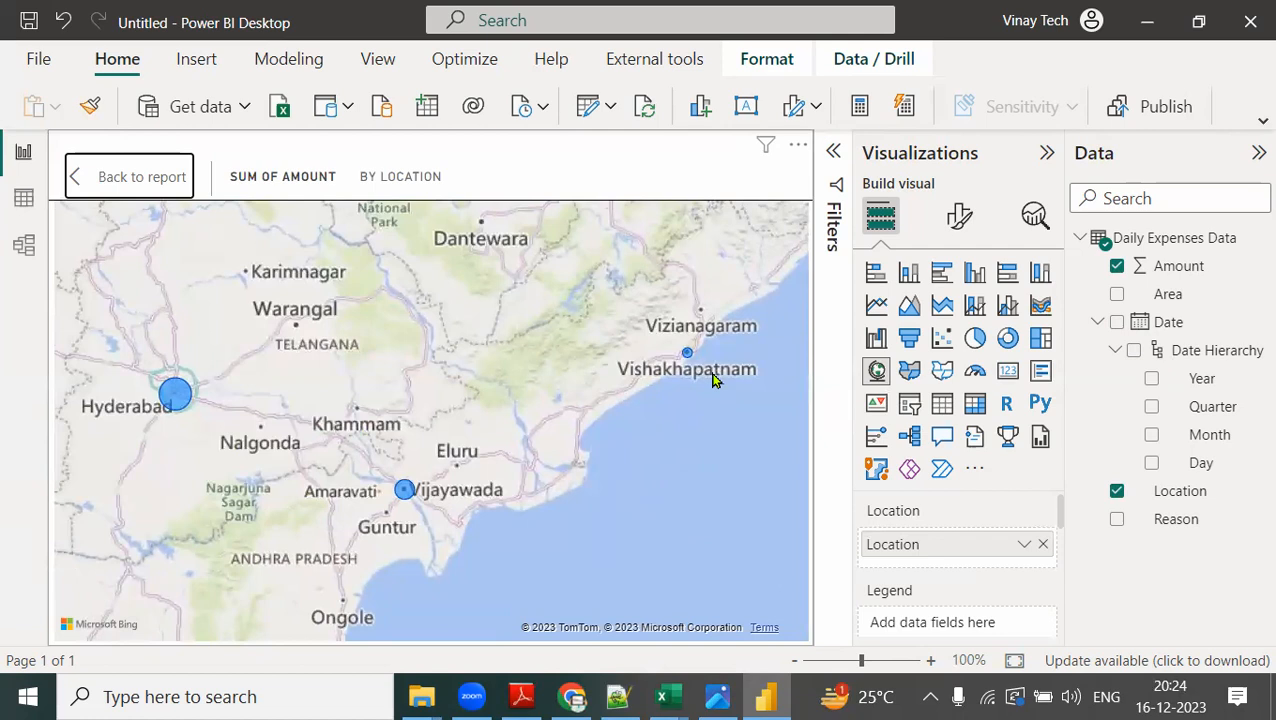
{"action": "left_click", "coordinate": [157, 177]}
{"action": "left_click", "coordinate": [770, 393]}
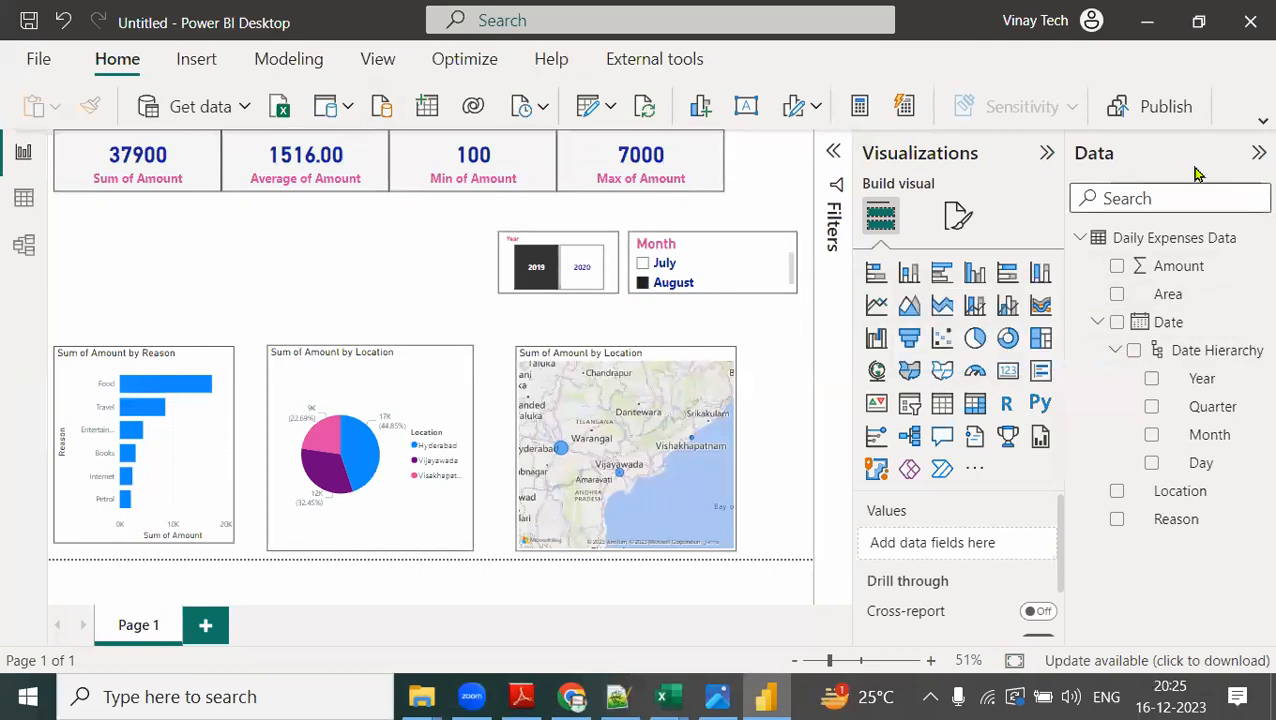
Start saving the report as a new file in Documents, named "Power Bi Second Demo Practice Report {SSBI}".
{"action": "left_click", "coordinate": [52, 68]}
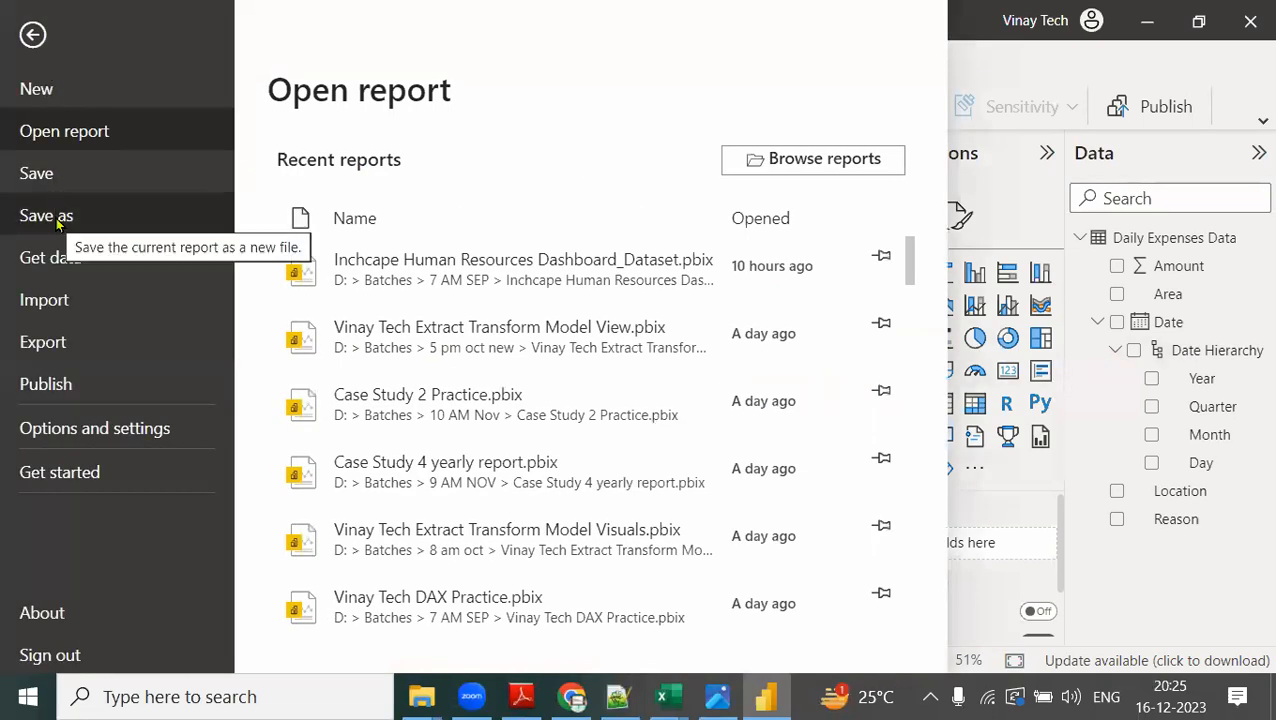
{"action": "left_click", "coordinate": [56, 218]}
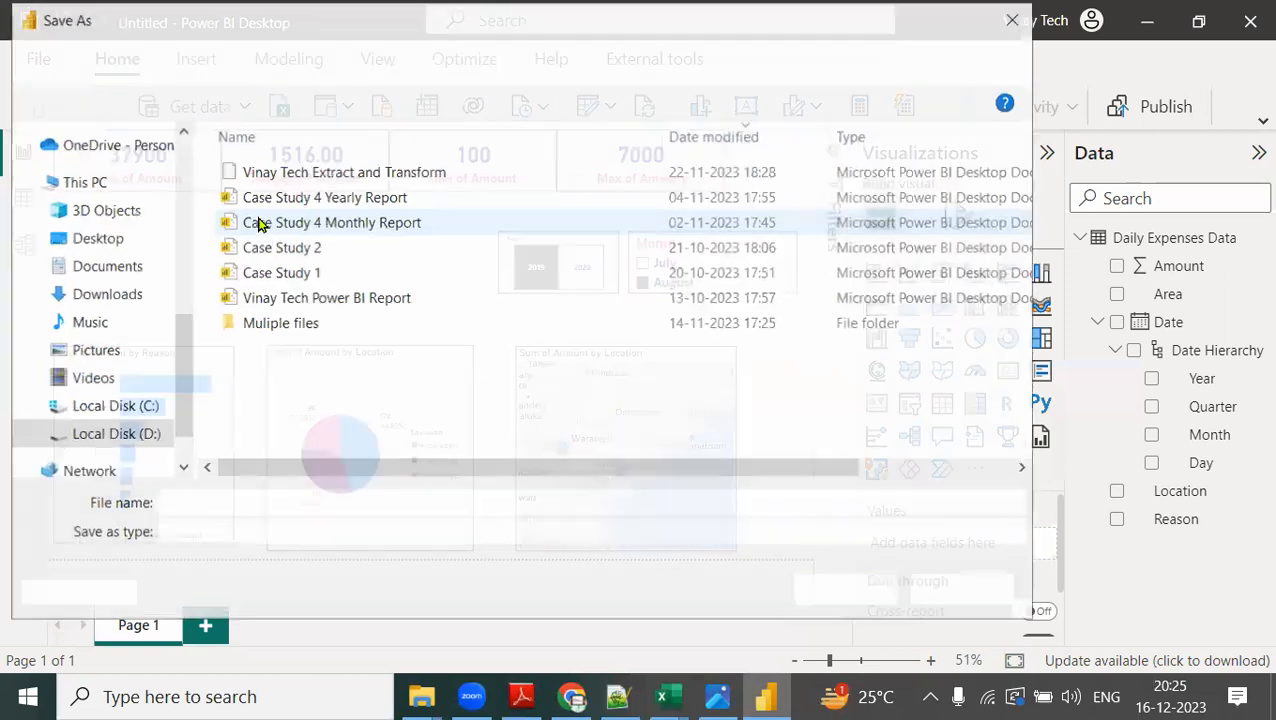
{"action": "left_click", "coordinate": [115, 305]}
{"action": "left_click", "coordinate": [234, 503]}
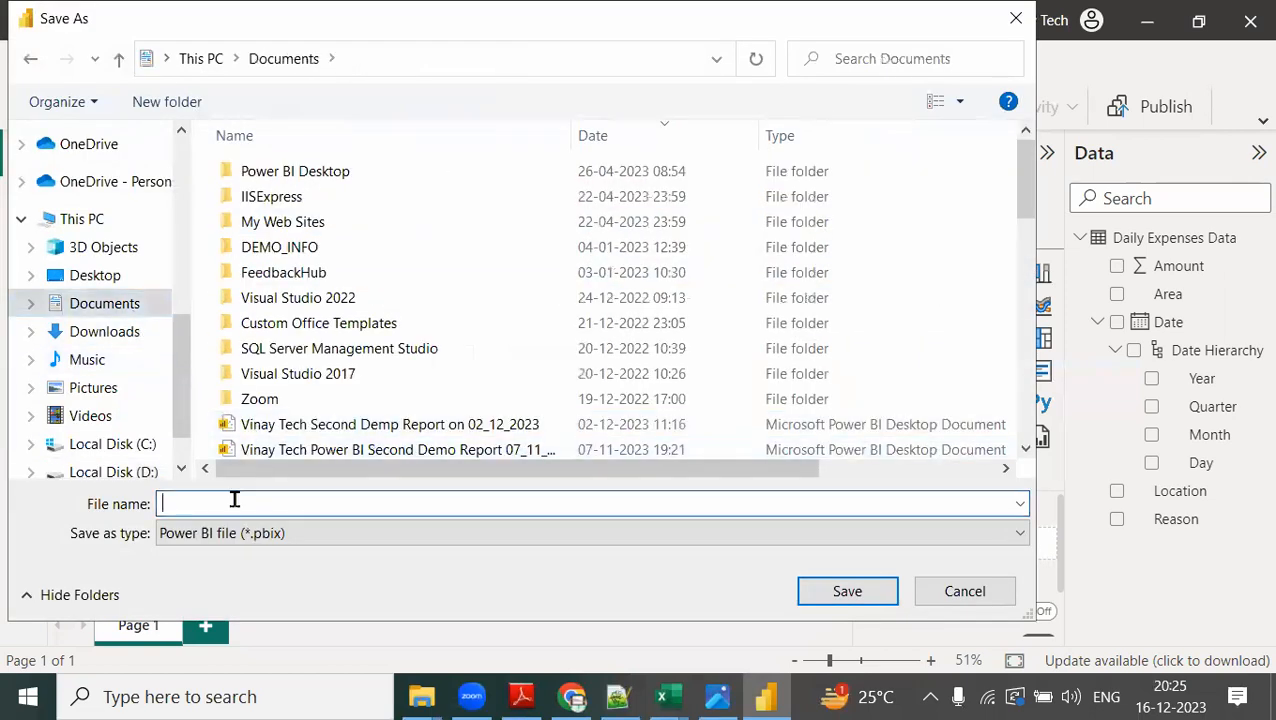
{"action": "type", "text": "Power"}
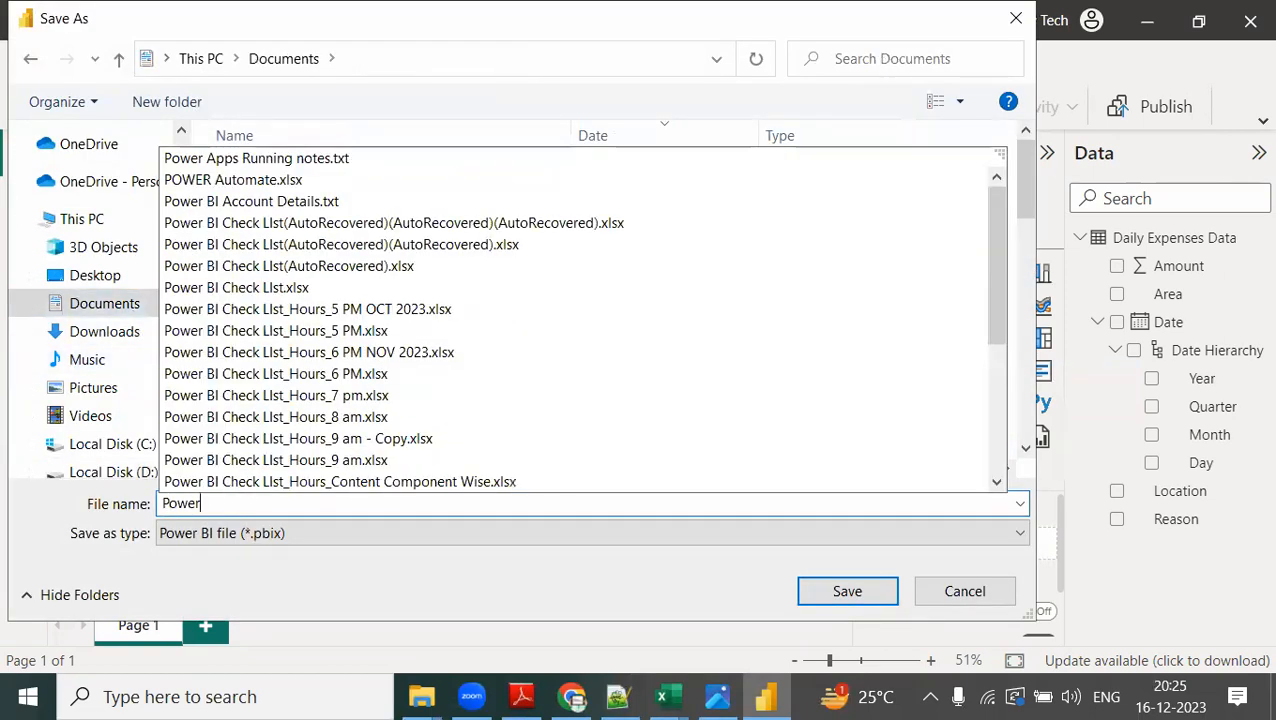
{"action": "type", "text": " B"}
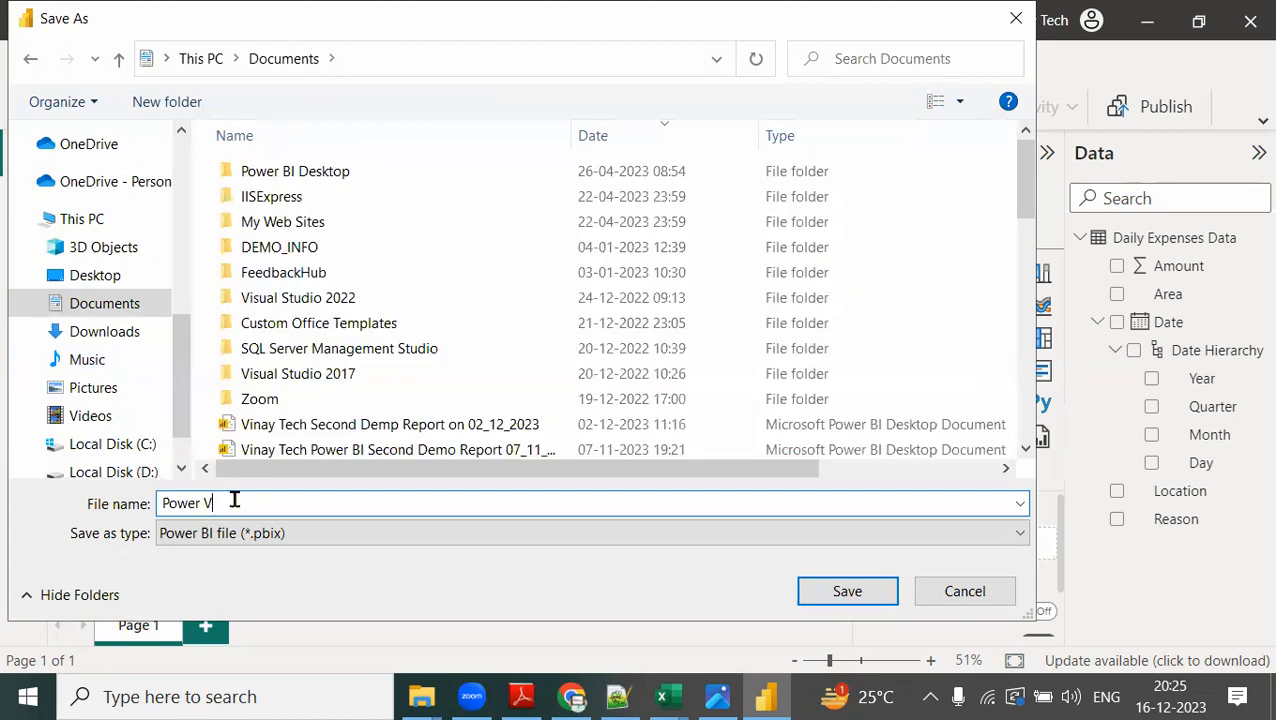
{"action": "type", "text": "i Second Demo P"}
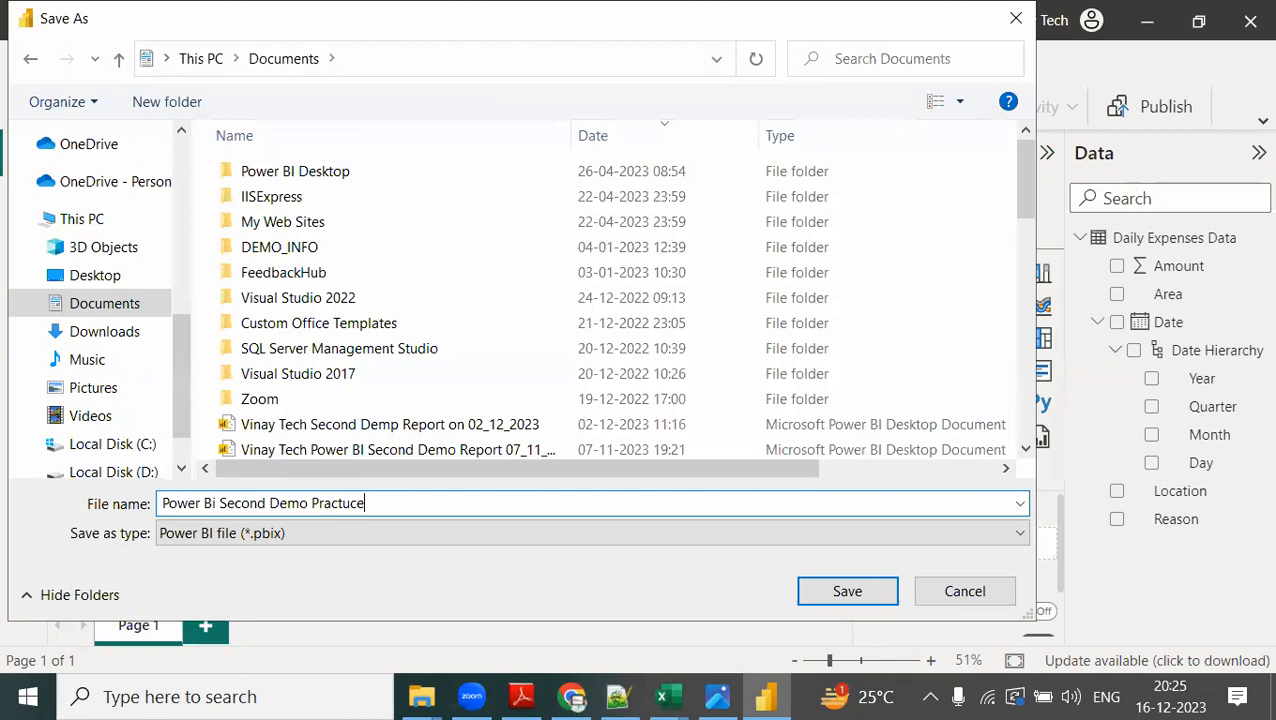
{"action": "type", "text": "ractice Report [SSBI"}
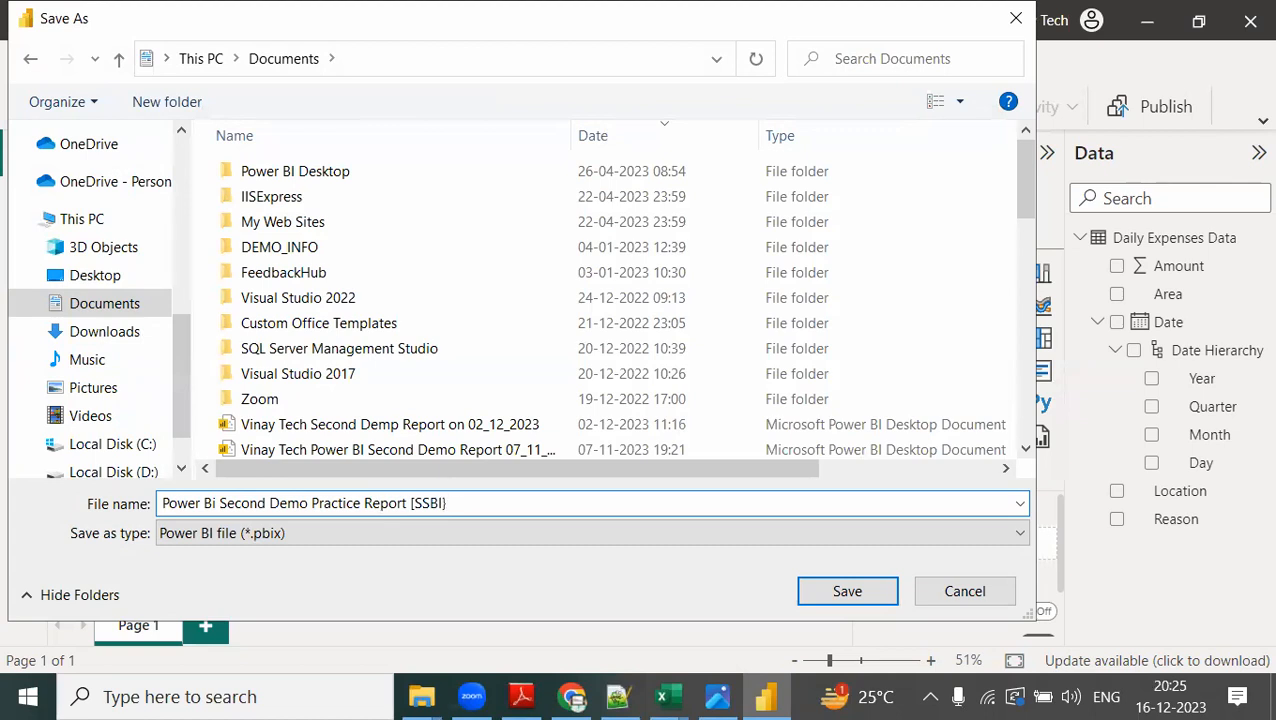
{"action": "left_click_drag", "start_coordinate": [176, 575], "coordinate": [365, 550]}
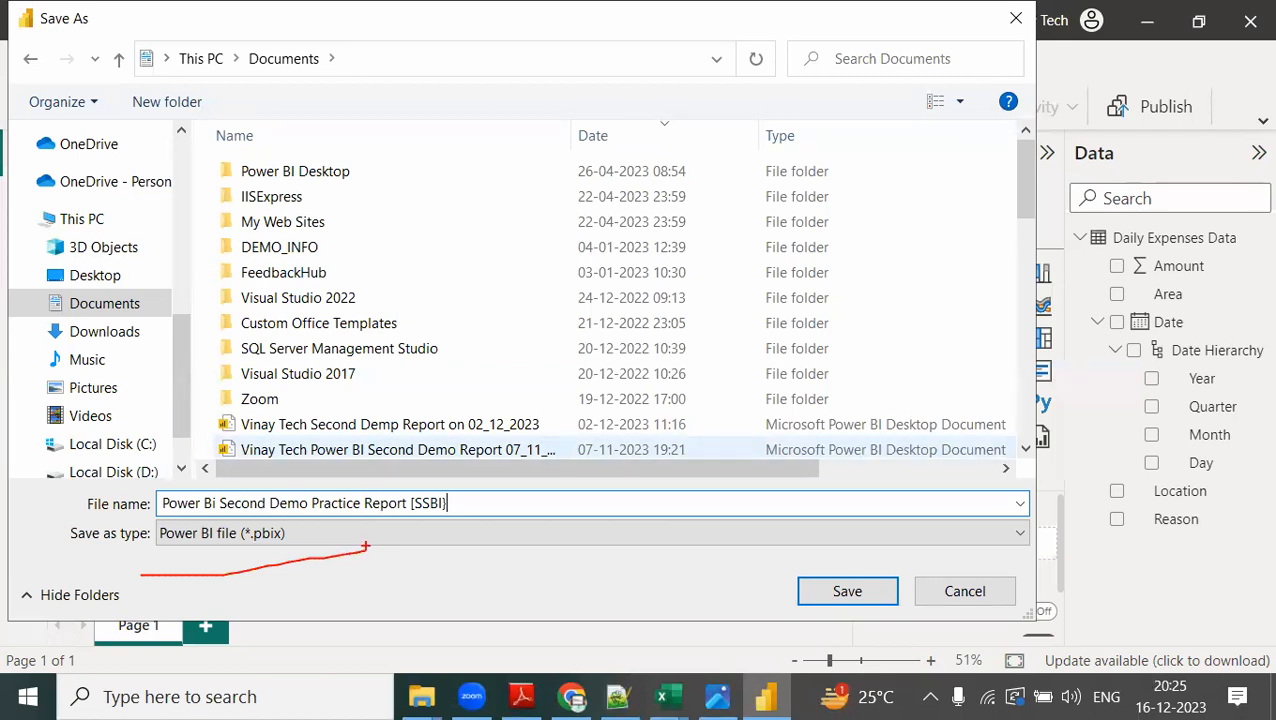
{"action": "type", "text": "word"}
{"action": "type", "text": ":.docx"}
{"action": "key", "text": "Return"}
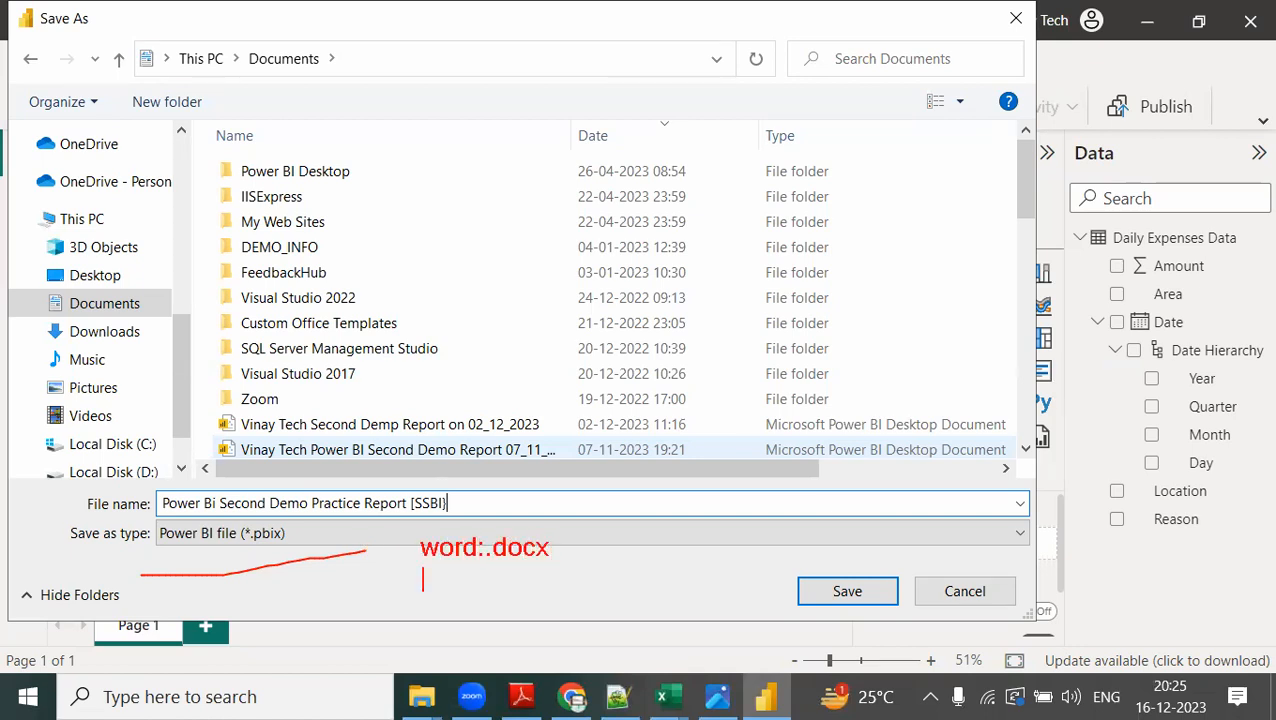
{"action": "type", "text": "p"}
{"action": "key", "text": "BackSpace"}
{"action": "type", "text": "excel"}
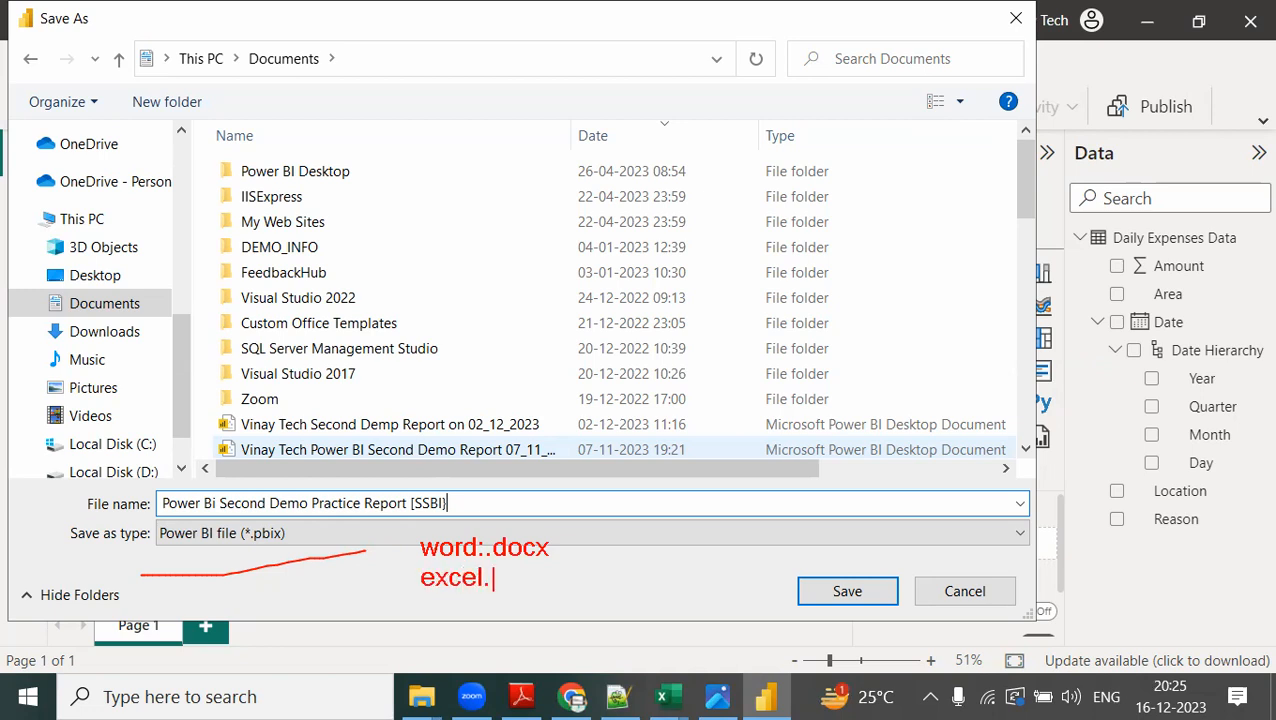
{"action": "type", "text": ".   .xlsx"}
{"action": "key", "text": "Return"}
{"action": "type", "text": ".pbix"}
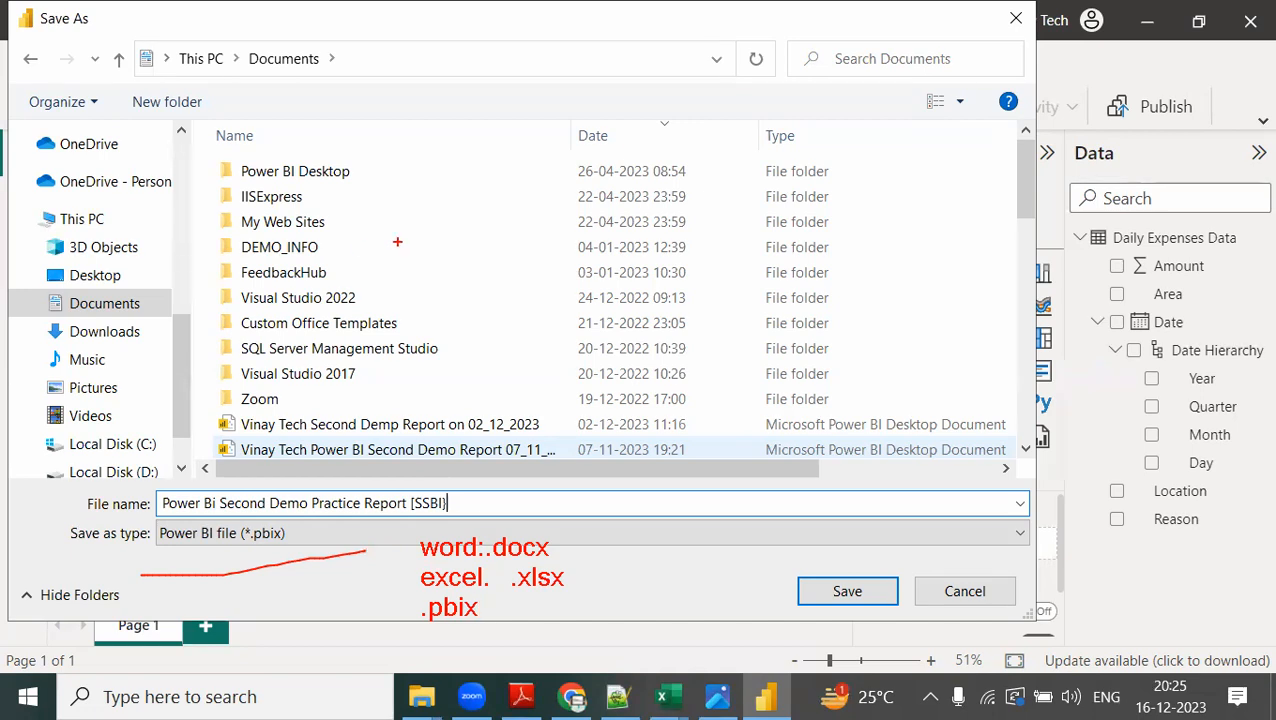
Complete the save of the report and locate its file in the Documents folder in File Explorer.
{"action": "left_click", "coordinate": [846, 591]}
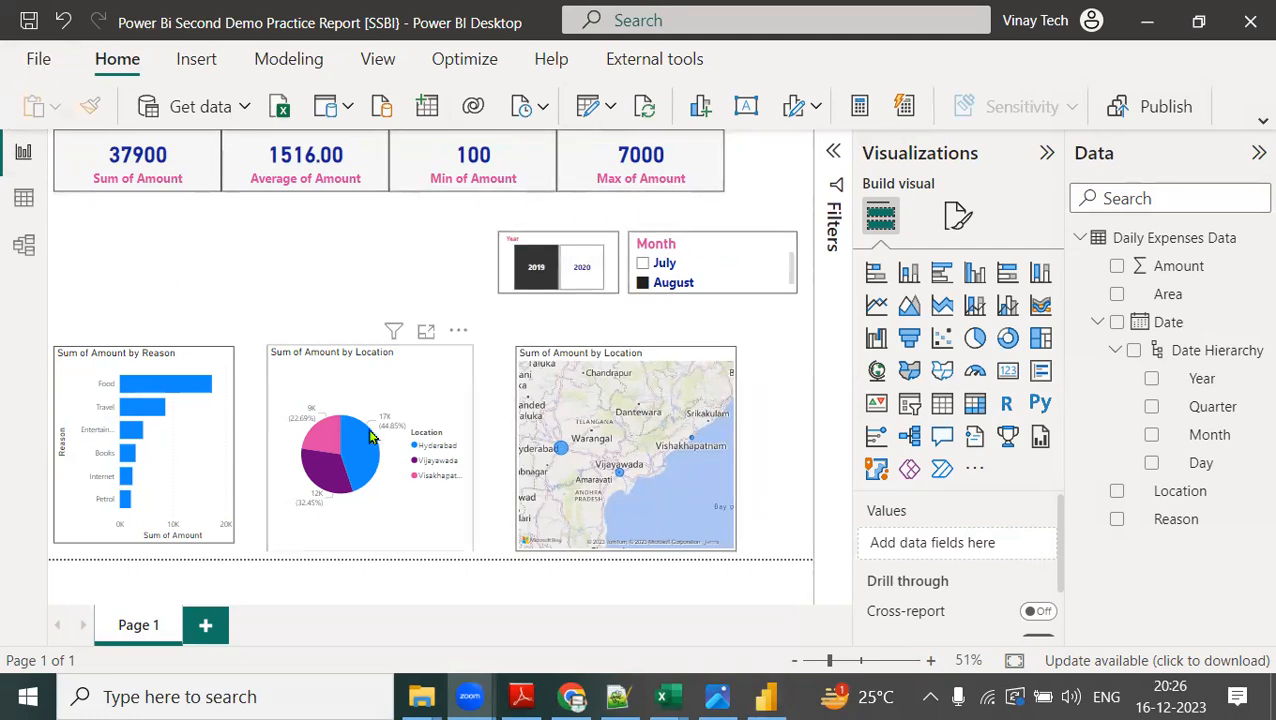
{"action": "mouse_move", "coordinate": [422, 697]}
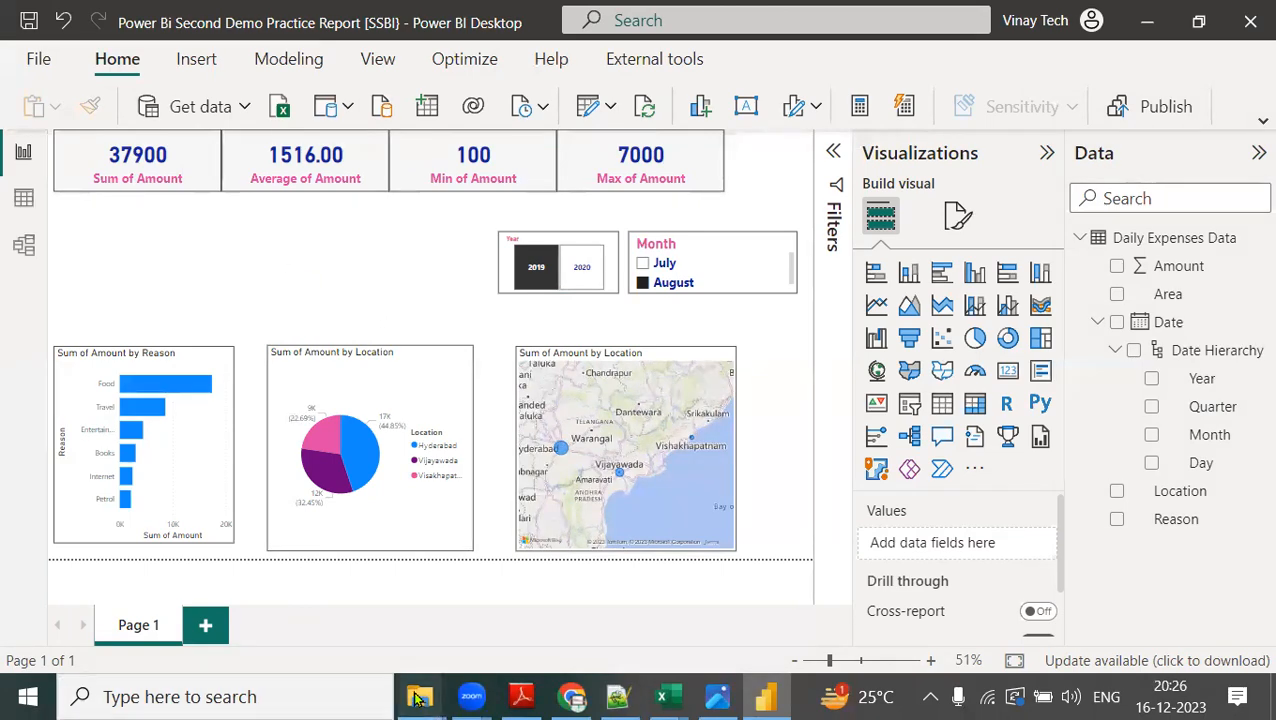
{"action": "left_click", "coordinate": [495, 645]}
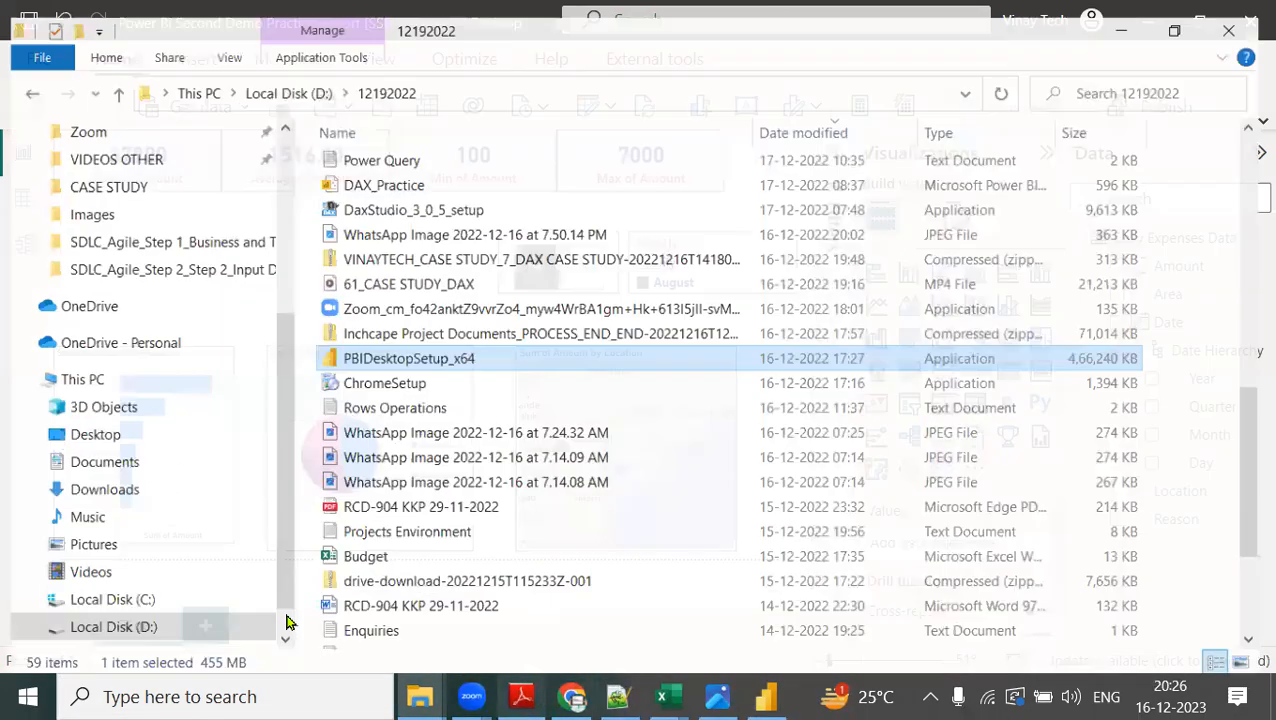
{"action": "left_click", "coordinate": [121, 464]}
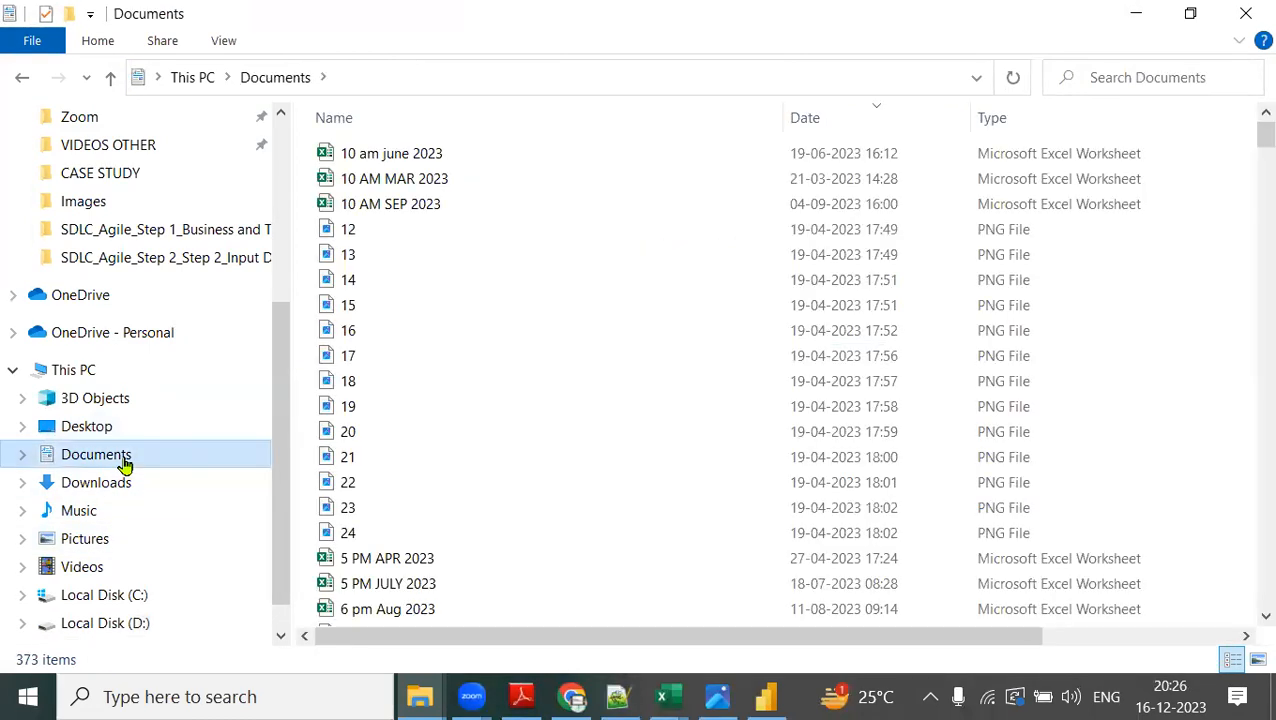
{"action": "left_click", "coordinate": [493, 412]}
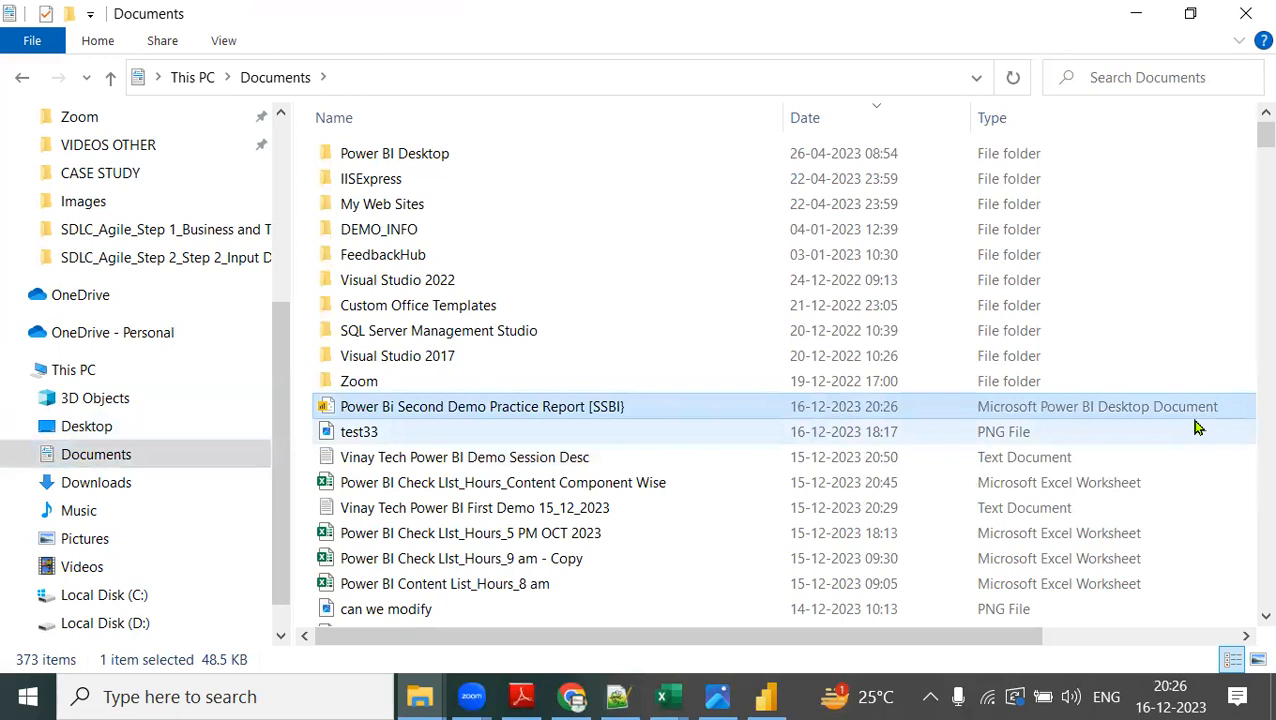
{"action": "mouse_move", "coordinate": [1228, 396]}
{"action": "left_mouse_down"}
{"action": "mouse_move", "coordinate": [1072, 377]}
{"action": "mouse_move", "coordinate": [945, 414]}
{"action": "mouse_move", "coordinate": [1203, 422]}
{"action": "mouse_move", "coordinate": [1115, 373]}
{"action": "left_mouse_up"}
{"action": "mouse_move", "coordinate": [646, 397]}
{"action": "left_mouse_down"}
{"action": "mouse_move", "coordinate": [372, 381]}
{"action": "mouse_move", "coordinate": [542, 432]}
{"action": "mouse_move", "coordinate": [626, 396]}
{"action": "left_mouse_up"}
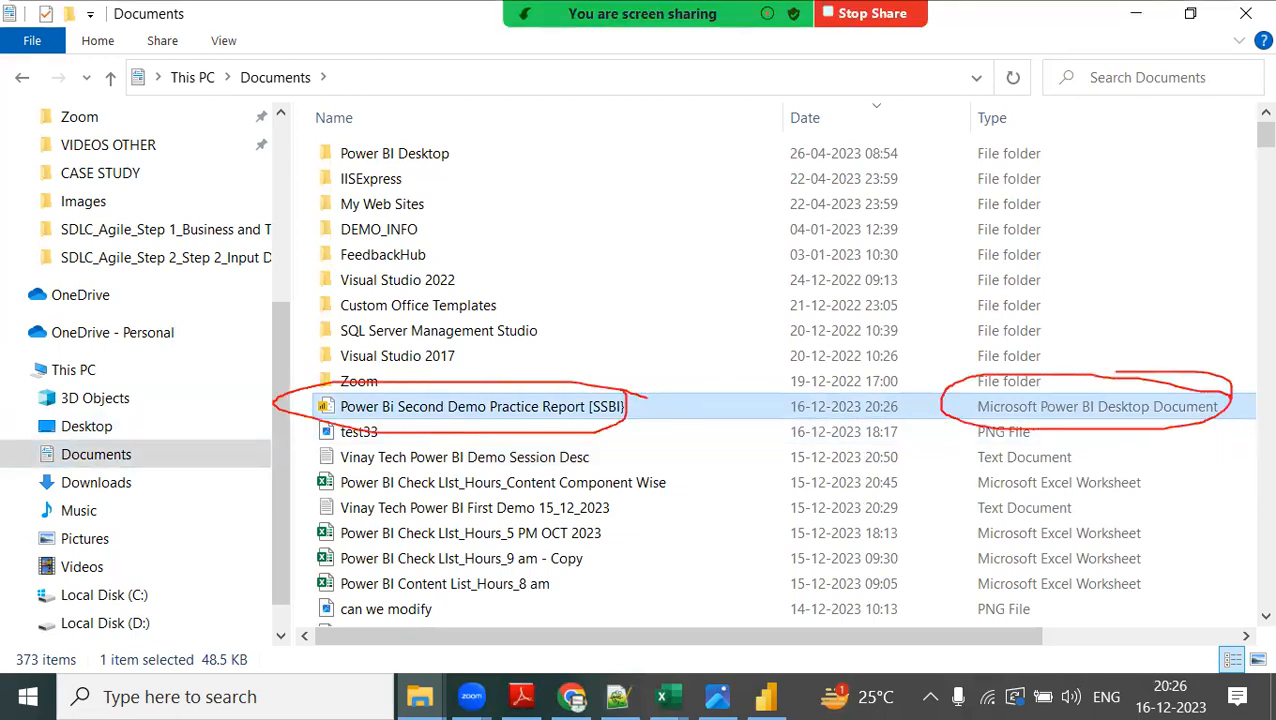
{"action": "left_click_drag", "start_coordinate": [1135, 400], "coordinate": [1190, 373]}
{"action": "key", "text": "Escape"}
Switch back to the report in Power BI Desktop.
{"action": "left_click", "coordinate": [768, 698]}
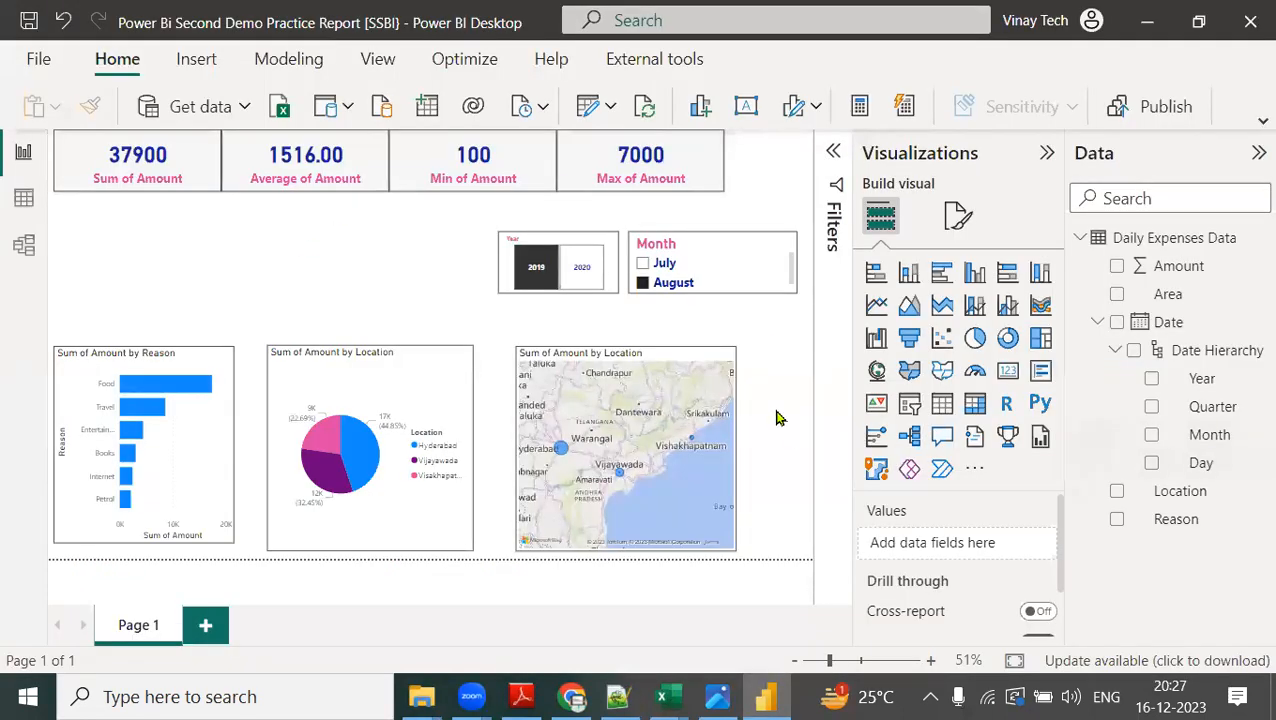
{"action": "mouse_move", "coordinate": [197, 356]}
{"action": "left_mouse_down"}
{"action": "mouse_move", "coordinate": [240, 268]}
{"action": "mouse_move", "coordinate": [402, 334]}
{"action": "mouse_move", "coordinate": [425, 300]}
{"action": "mouse_move", "coordinate": [490, 342]}
{"action": "mouse_move", "coordinate": [548, 326]}
{"action": "left_mouse_up"}
{"action": "mouse_move", "coordinate": [214, 78]}
{"action": "left_mouse_down"}
{"action": "mouse_move", "coordinate": [160, 80]}
{"action": "mouse_move", "coordinate": [358, 57]}
{"action": "left_mouse_up"}
{"action": "mouse_move", "coordinate": [634, 86]}
{"action": "left_mouse_down"}
{"action": "mouse_move", "coordinate": [630, 100]}
{"action": "mouse_move", "coordinate": [780, 68]}
{"action": "left_mouse_up"}
{"action": "mouse_move", "coordinate": [40, 237]}
{"action": "left_mouse_down"}
{"action": "mouse_move", "coordinate": [2, 270]}
{"action": "mouse_move", "coordinate": [75, 256]}
{"action": "left_mouse_up"}
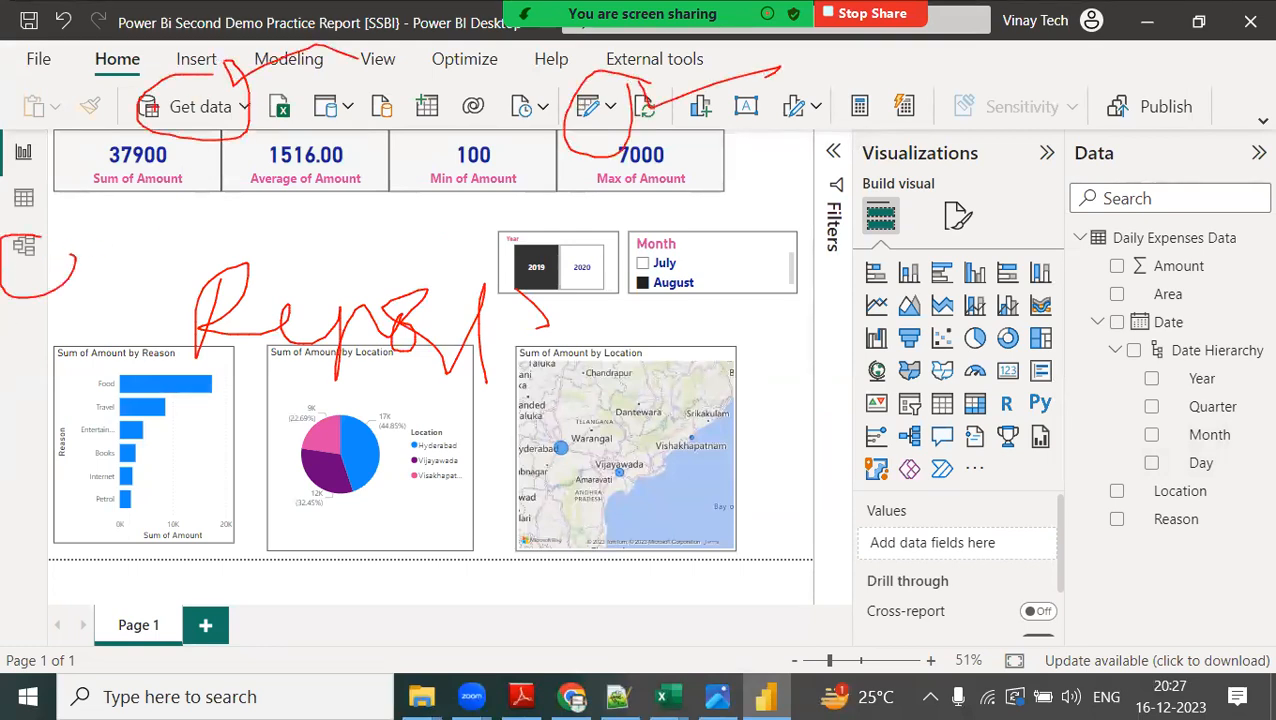
{"action": "mouse_move", "coordinate": [280, 482]}
{"action": "left_mouse_down"}
{"action": "mouse_move", "coordinate": [270, 546]}
{"action": "mouse_move", "coordinate": [384, 485]}
{"action": "mouse_move", "coordinate": [450, 471]}
{"action": "mouse_move", "coordinate": [595, 508]}
{"action": "left_mouse_up"}
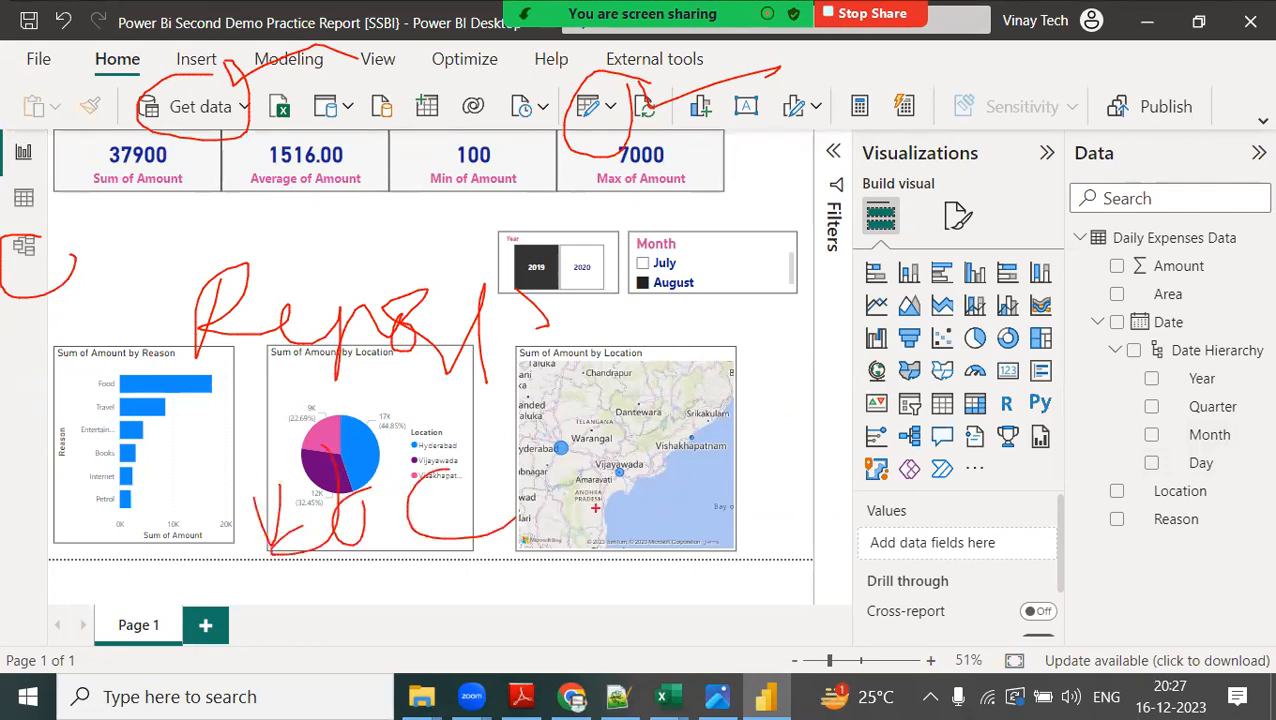
{"action": "left_click_drag", "start_coordinate": [650, 289], "coordinate": [905, 245]}
{"action": "mouse_move", "coordinate": [862, 143]}
{"action": "left_mouse_down"}
{"action": "mouse_move", "coordinate": [40, 142]}
{"action": "mouse_move", "coordinate": [1, 532]}
{"action": "mouse_move", "coordinate": [425, 545]}
{"action": "left_mouse_up"}
{"action": "key", "text": "e"}
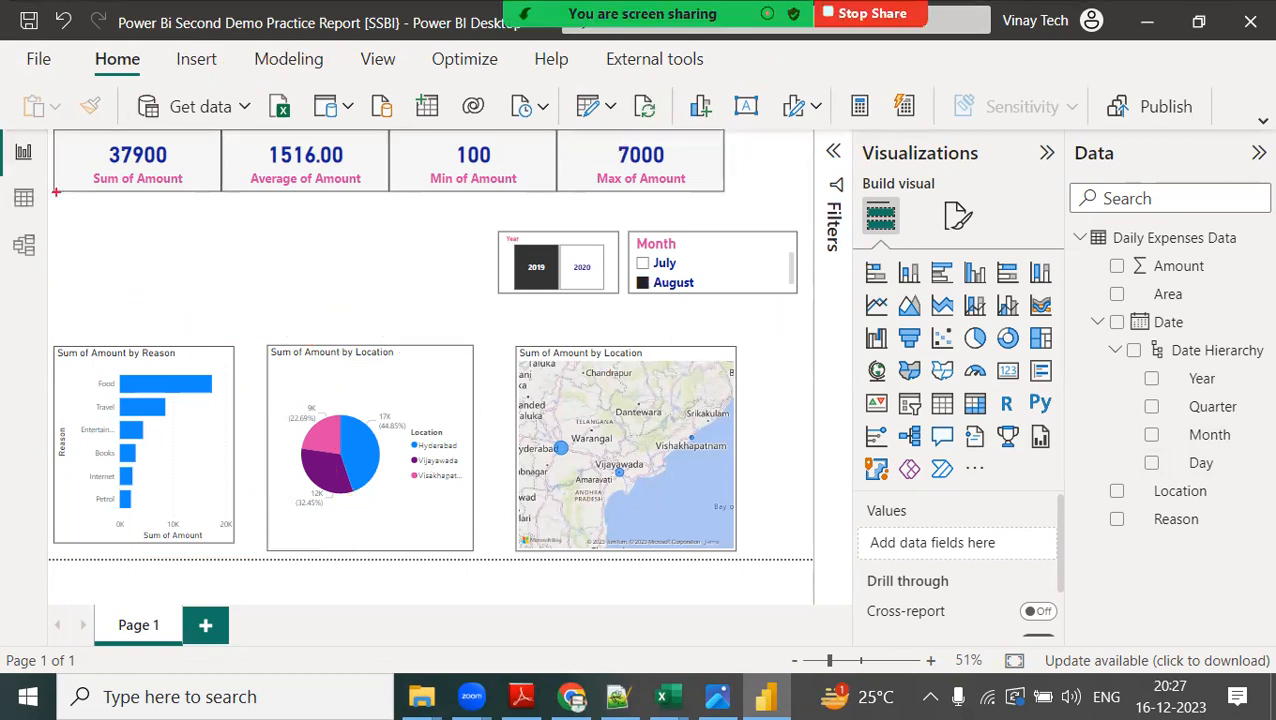
{"action": "mouse_move", "coordinate": [38, 126]}
{"action": "left_mouse_down"}
{"action": "mouse_move", "coordinate": [386, 477]}
{"action": "mouse_move", "coordinate": [804, 518]}
{"action": "mouse_move", "coordinate": [820, 560]}
{"action": "left_mouse_up"}
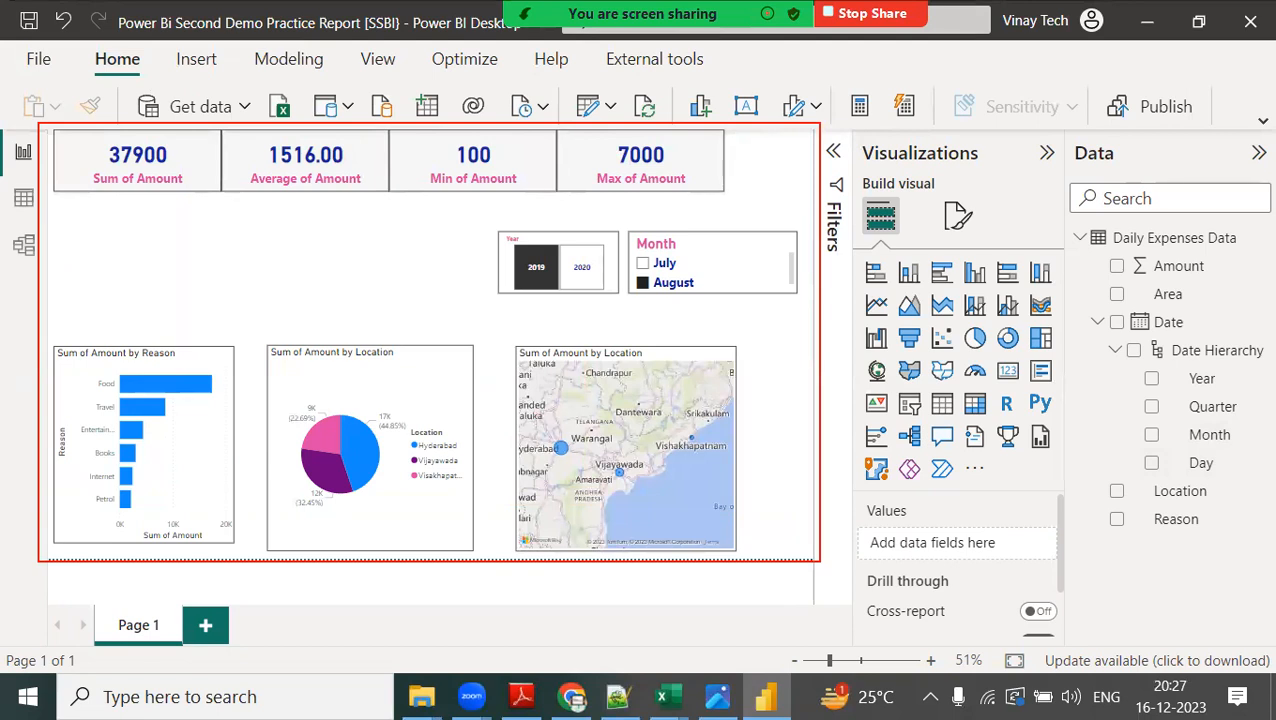
{"action": "left_click_drag", "start_coordinate": [820, 560], "coordinate": [822, 564]}
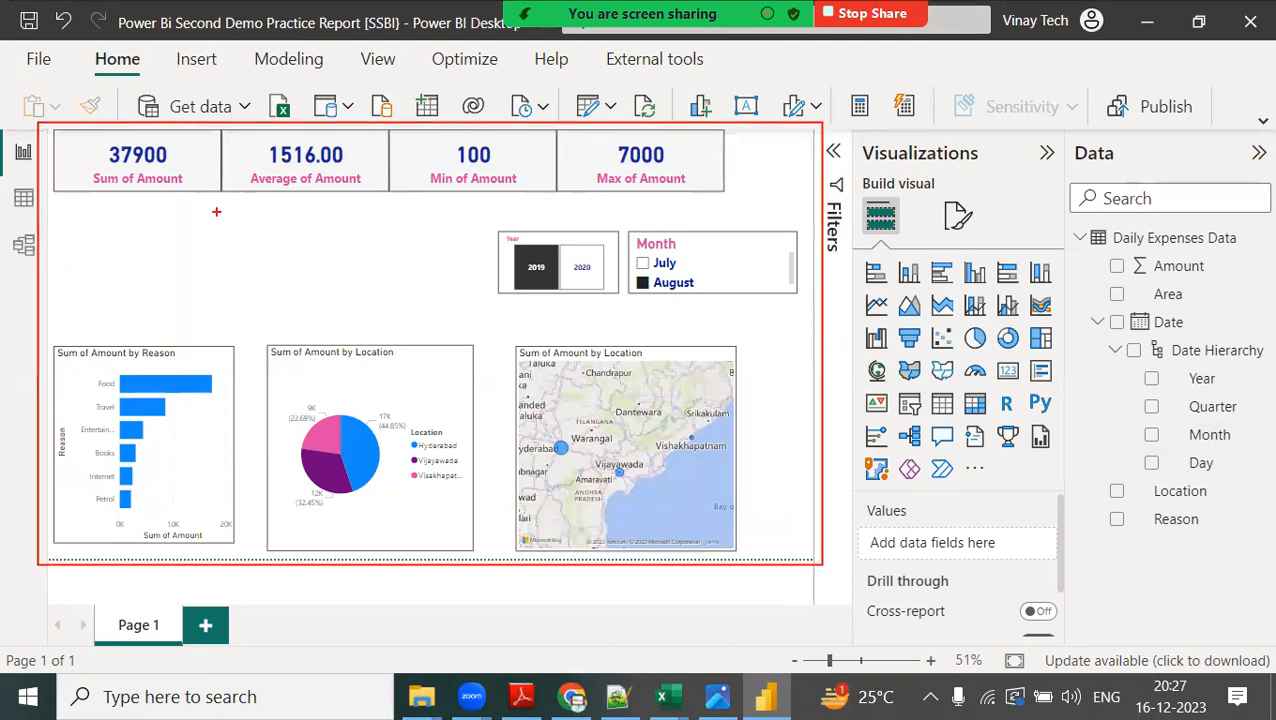
{"action": "mouse_move", "coordinate": [183, 84]}
{"action": "left_mouse_down"}
{"action": "mouse_move", "coordinate": [232, 124]}
{"action": "mouse_move", "coordinate": [170, 120]}
{"action": "left_mouse_up"}
{"action": "left_click_drag", "start_coordinate": [604, 80], "coordinate": [634, 134]}
{"action": "left_click_drag", "start_coordinate": [645, 86], "coordinate": [536, 156]}
{"action": "left_click_drag", "start_coordinate": [40, 236], "coordinate": [13, 266]}
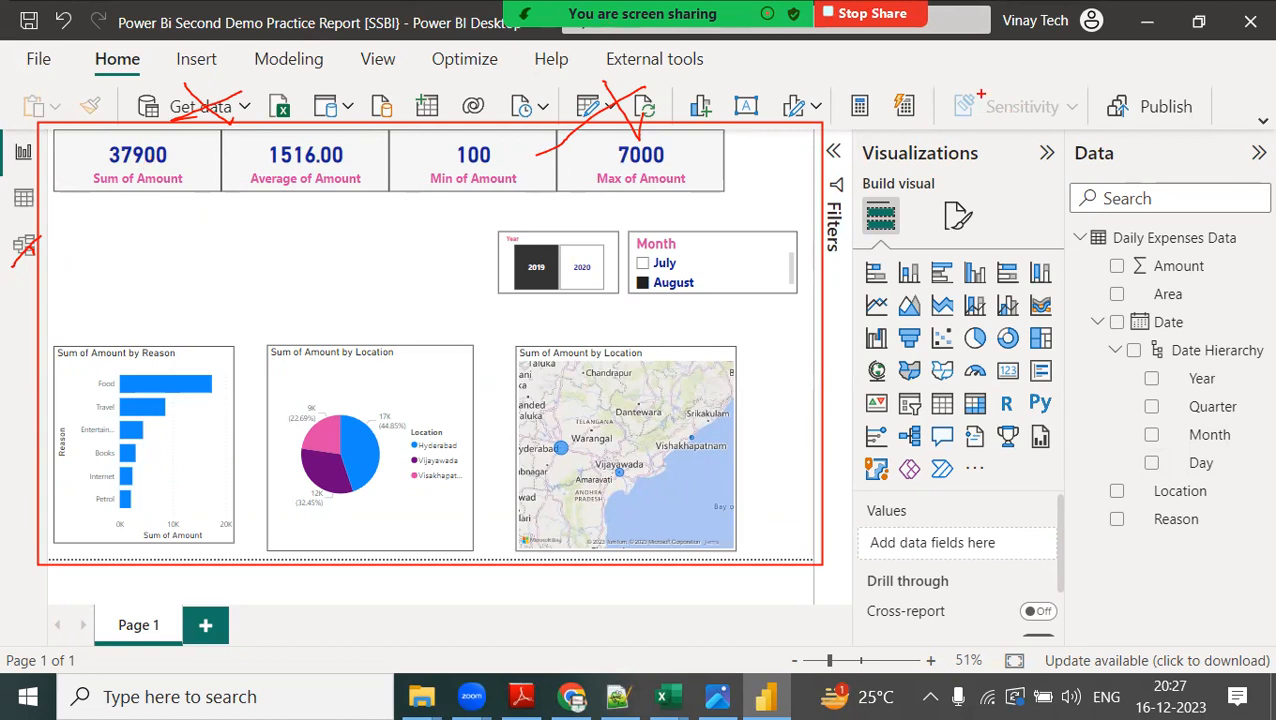
{"action": "mouse_move", "coordinate": [1210, 106]}
{"action": "left_mouse_down"}
{"action": "mouse_move", "coordinate": [1048, 130]}
{"action": "mouse_move", "coordinate": [1228, 70]}
{"action": "mouse_move", "coordinate": [1166, 548]}
{"action": "left_mouse_up"}
{"action": "type", "text": "tcloud"}
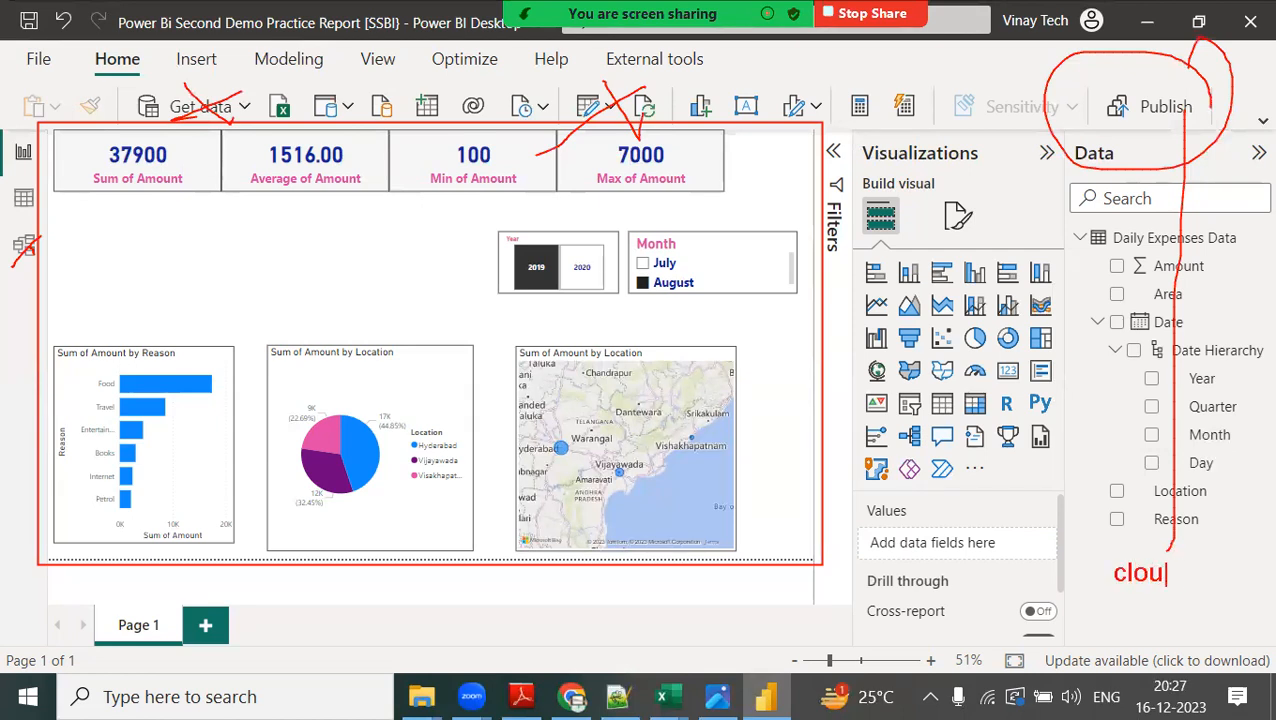
{"action": "key", "text": "Escape"}
{"action": "mouse_move", "coordinate": [795, 160]}
{"action": "left_mouse_down"}
{"action": "mouse_move", "coordinate": [1062, 53]}
{"action": "mouse_move", "coordinate": [1120, 94]}
{"action": "left_mouse_up"}
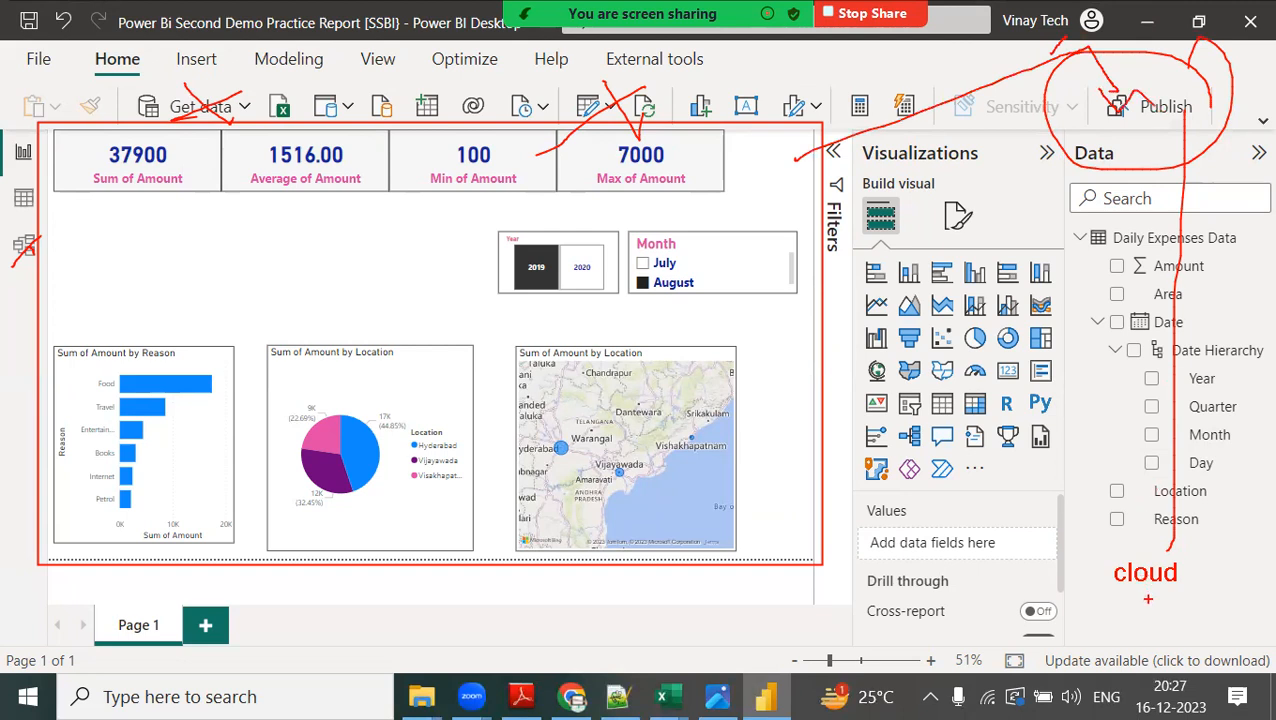
Mark up the cloud label beneath the Publish sketch with freehand arrows, notes and circles, and clear all the annotations.
{"action": "mouse_move", "coordinate": [1150, 618]}
{"action": "left_mouse_down"}
{"action": "mouse_move", "coordinate": [1160, 590]}
{"action": "mouse_move", "coordinate": [1205, 596]}
{"action": "left_mouse_up"}
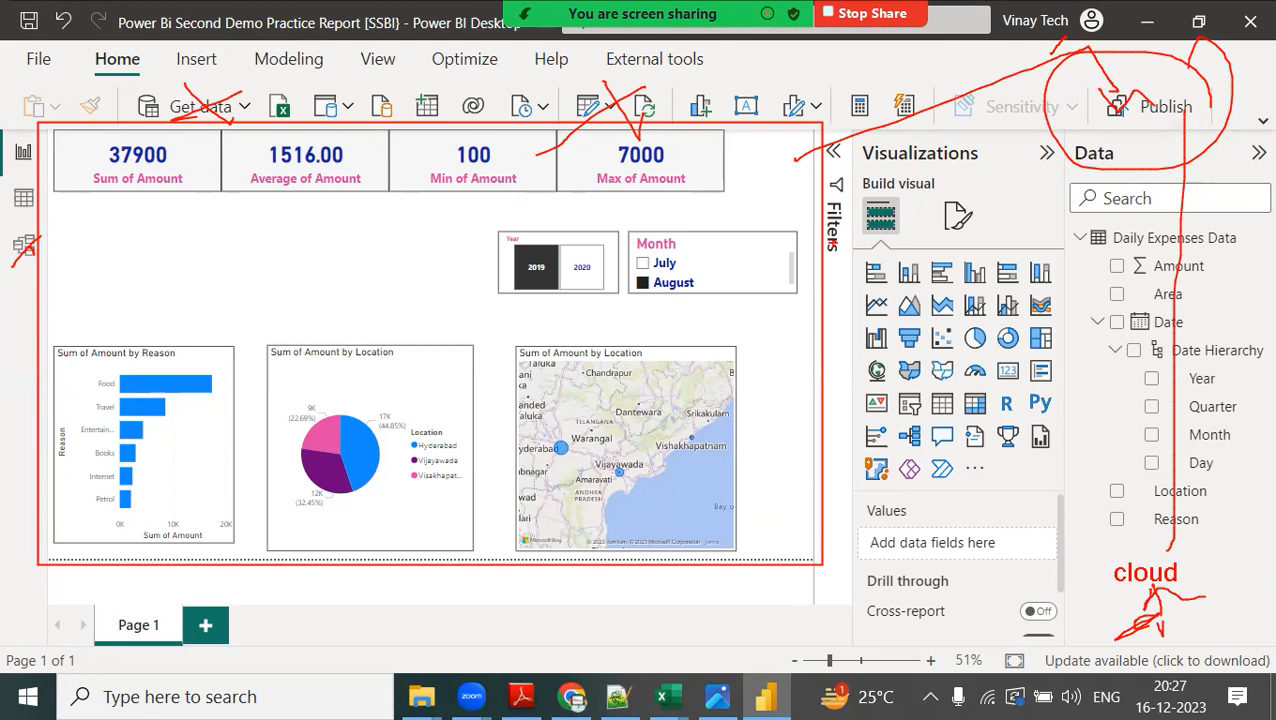
{"action": "mouse_move", "coordinate": [1238, 542]}
{"action": "left_mouse_down"}
{"action": "mouse_move", "coordinate": [1212, 578]}
{"action": "mouse_move", "coordinate": [1272, 552]}
{"action": "left_mouse_up"}
{"action": "mouse_move", "coordinate": [1220, 630]}
{"action": "left_mouse_down"}
{"action": "mouse_move", "coordinate": [1196, 664]}
{"action": "mouse_move", "coordinate": [1206, 668]}
{"action": "left_mouse_up"}
{"action": "left_click_drag", "start_coordinate": [1222, 644], "coordinate": [1240, 646]}
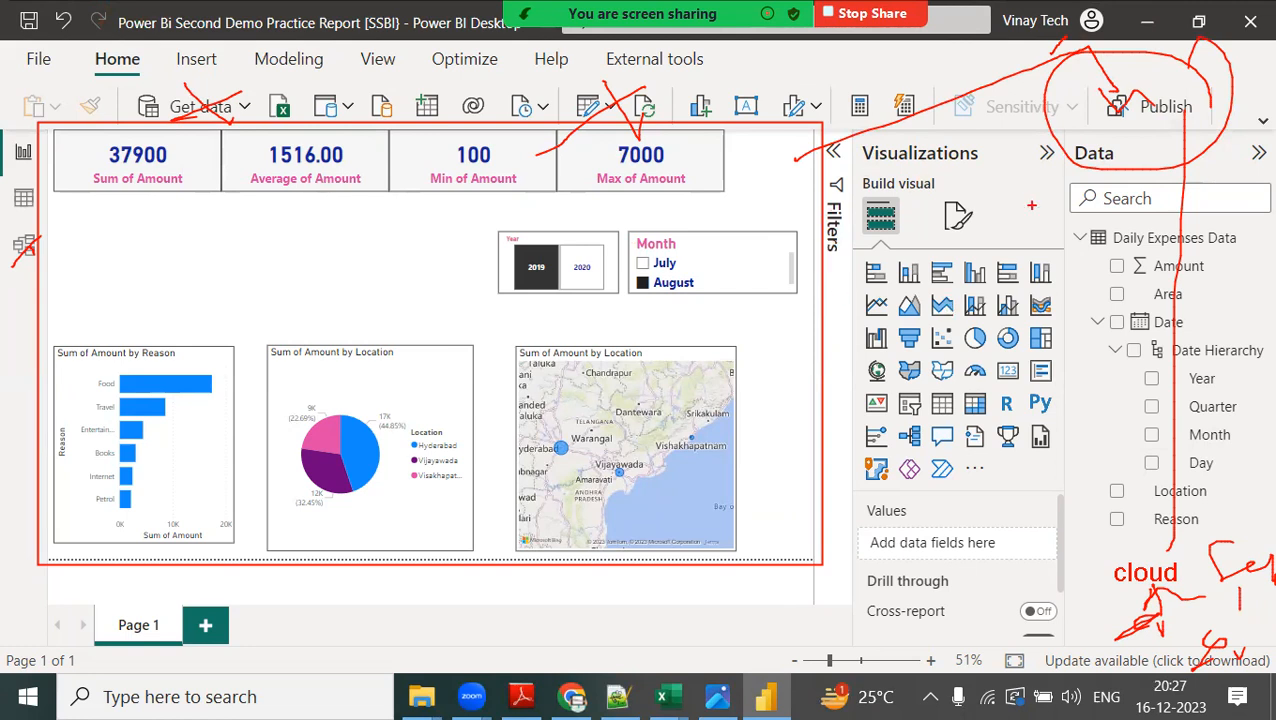
{"action": "mouse_move", "coordinate": [1139, 516]}
{"action": "left_mouse_down"}
{"action": "mouse_move", "coordinate": [1094, 532]}
{"action": "mouse_move", "coordinate": [1128, 645]}
{"action": "mouse_move", "coordinate": [1214, 526]}
{"action": "mouse_move", "coordinate": [1147, 523]}
{"action": "left_mouse_up"}
{"action": "mouse_move", "coordinate": [1250, 540]}
{"action": "left_mouse_down"}
{"action": "mouse_move", "coordinate": [1190, 638]}
{"action": "mouse_move", "coordinate": [1271, 606]}
{"action": "mouse_move", "coordinate": [1210, 548]}
{"action": "left_mouse_up"}
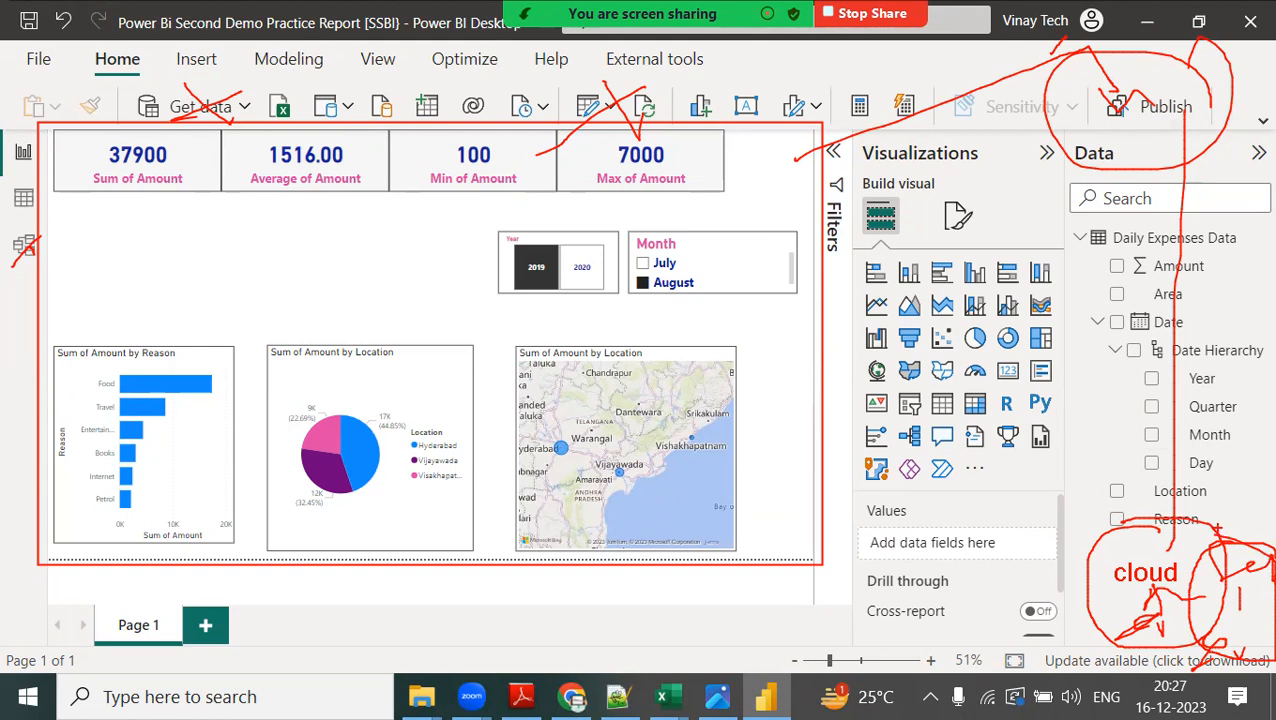
{"action": "key", "text": "Escape"}
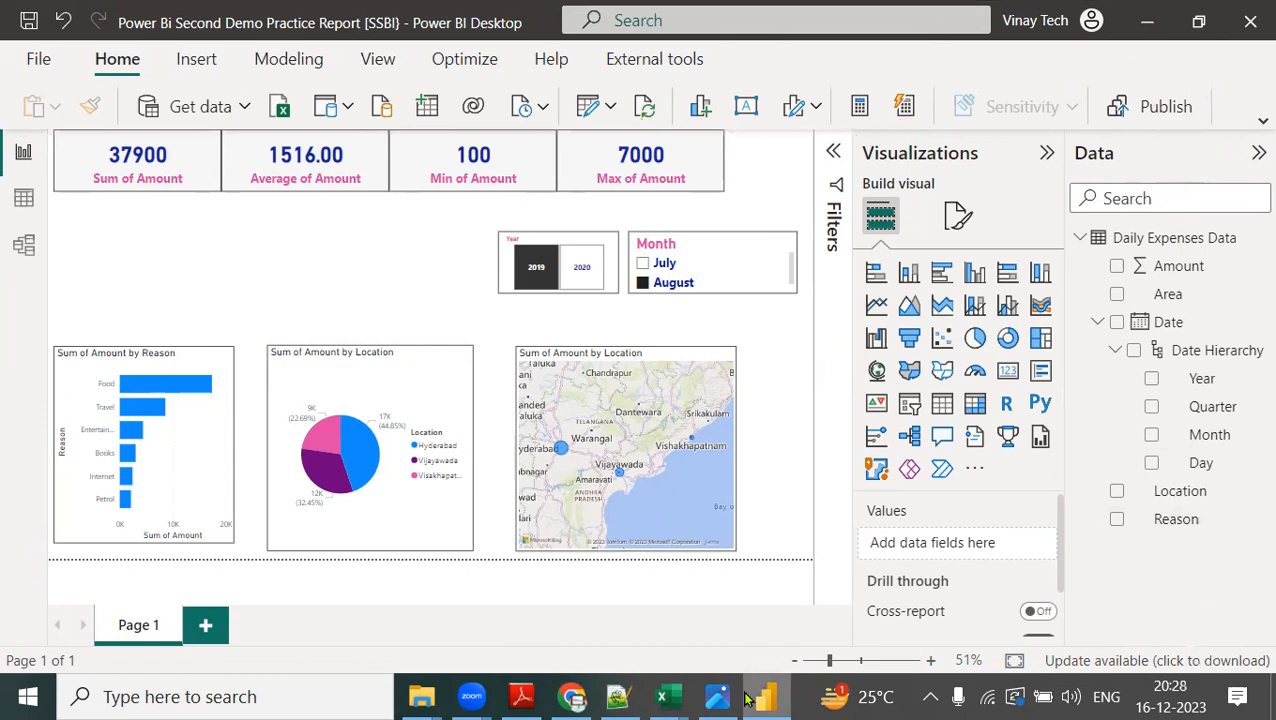
Show the Self Service BI example slide and the VINAYAKA_Demo Screens folder, and minimize the open windows to reveal the desktop.
{"action": "left_click", "coordinate": [716, 698]}
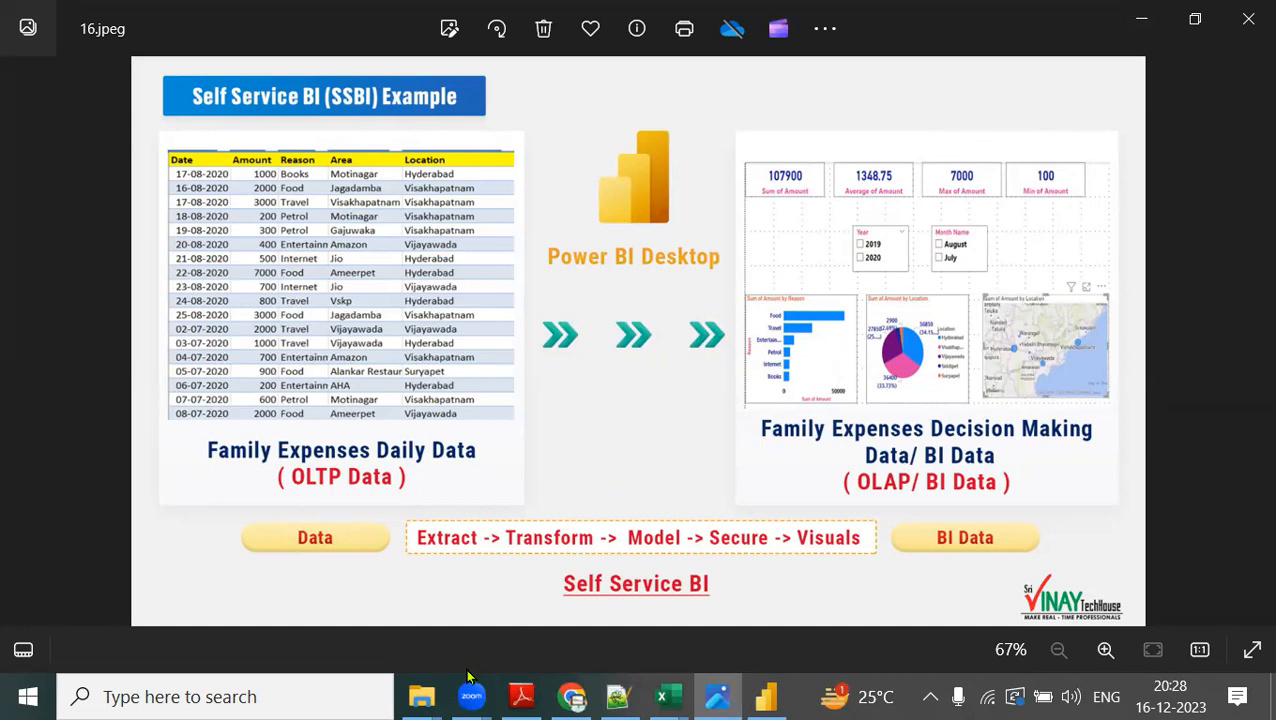
{"action": "mouse_move", "coordinate": [433, 682]}
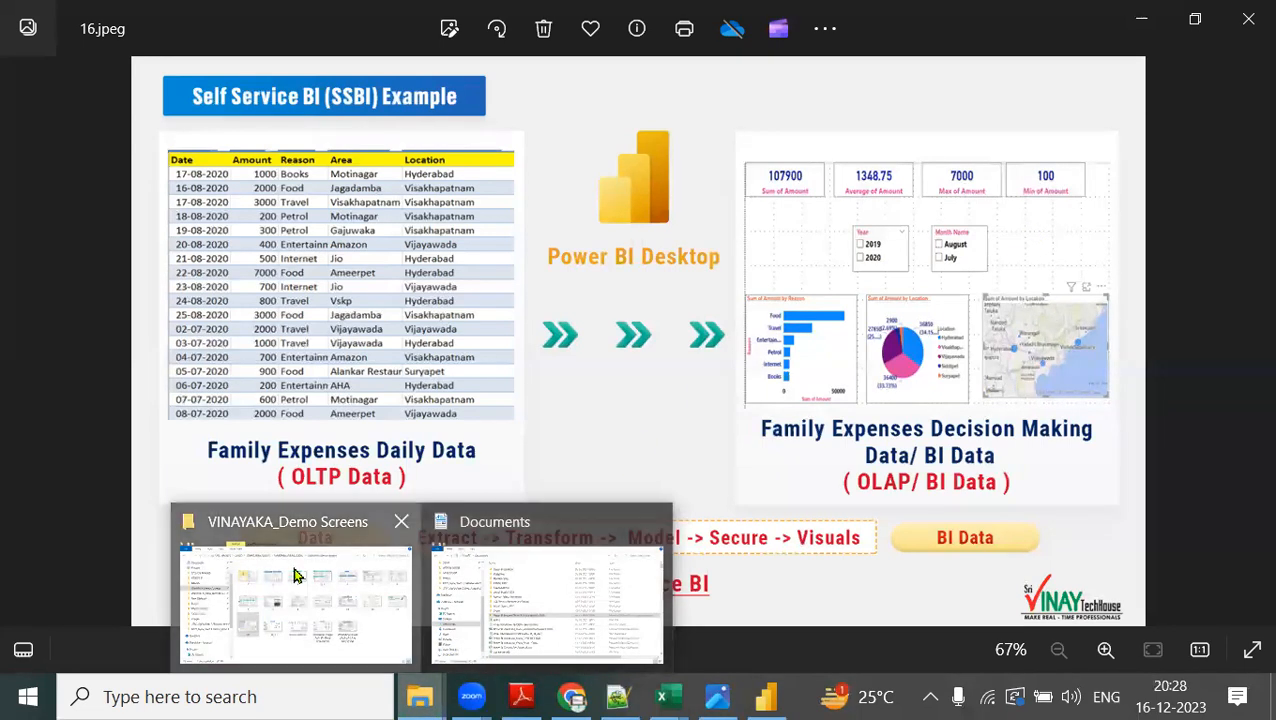
{"action": "left_click", "coordinate": [180, 655]}
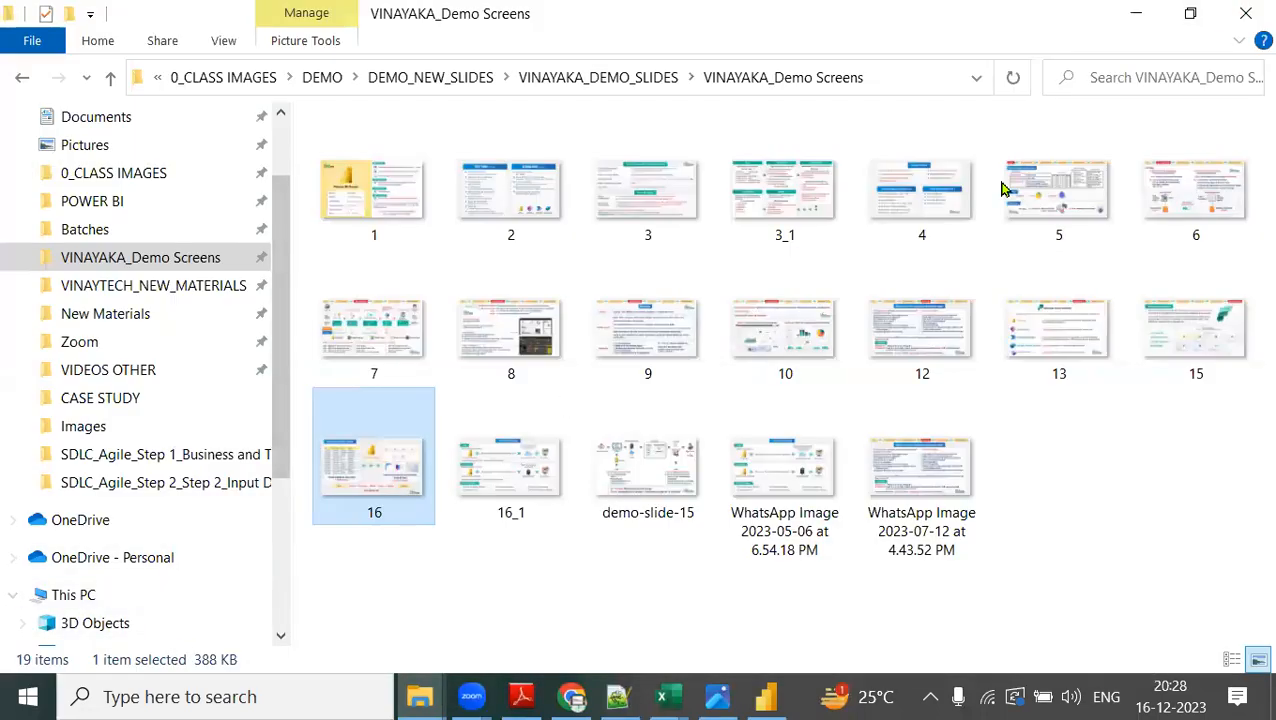
{"action": "left_click", "coordinate": [1135, 13]}
{"action": "left_click", "coordinate": [1138, 16]}
{"action": "left_click", "coordinate": [1137, 14]}
{"action": "left_click", "coordinate": [1137, 14]}
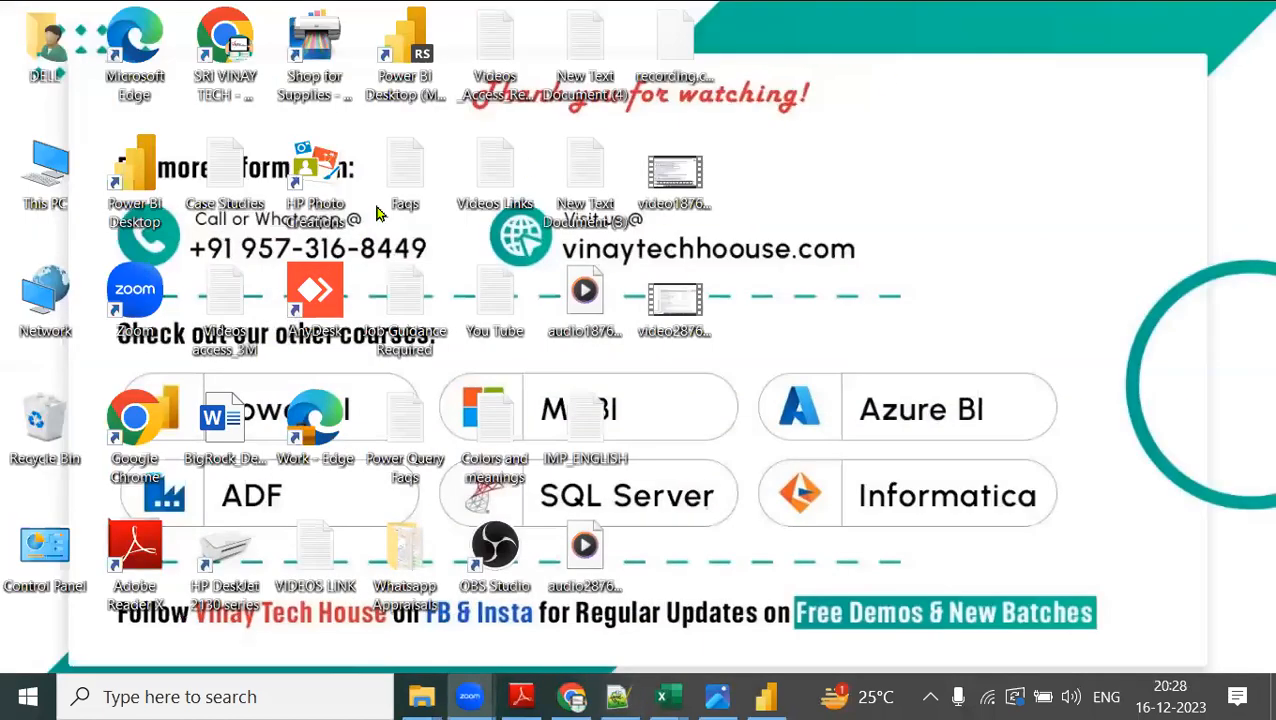
Open the Power BI_SSBI_Family Expenses_Example_Practice PDF in Adobe Reader from the DESKTOP\DEMO\VINAYTECH_POWER_BI_DEMO folder on drive D.
{"action": "double_click", "coordinate": [45, 172]}
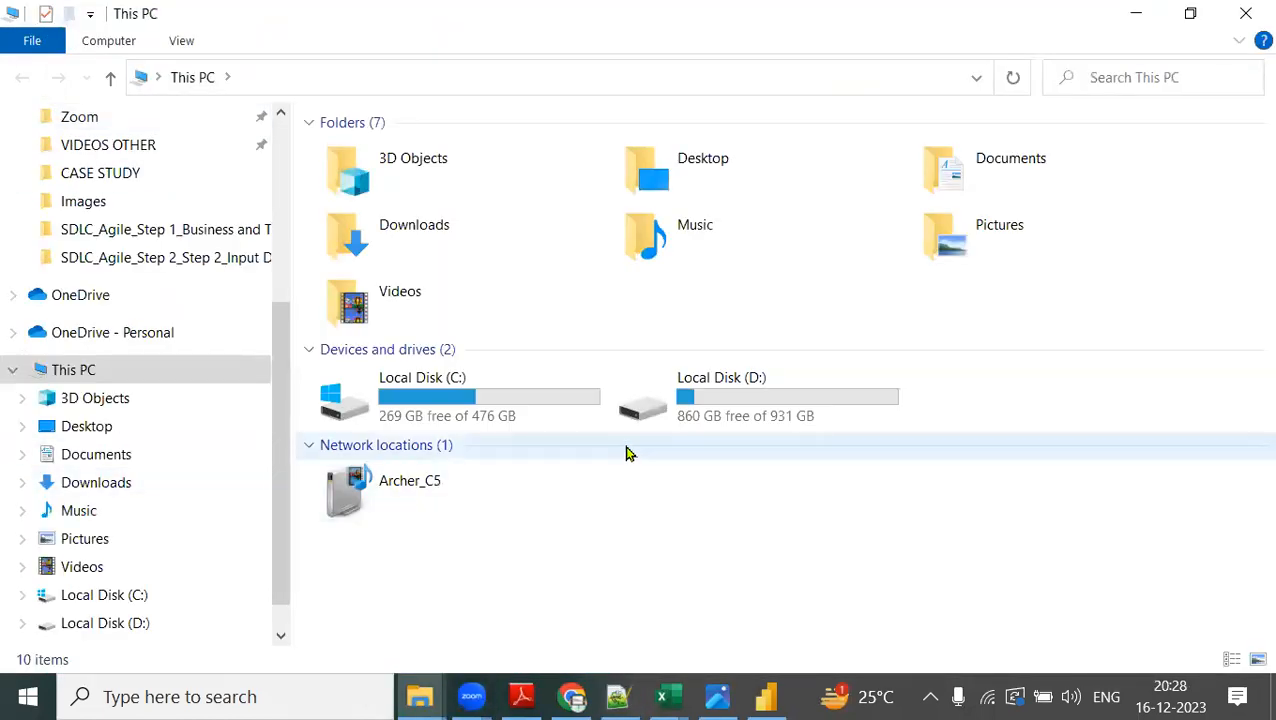
{"action": "left_click", "coordinate": [128, 624]}
{"action": "double_click", "coordinate": [417, 460]}
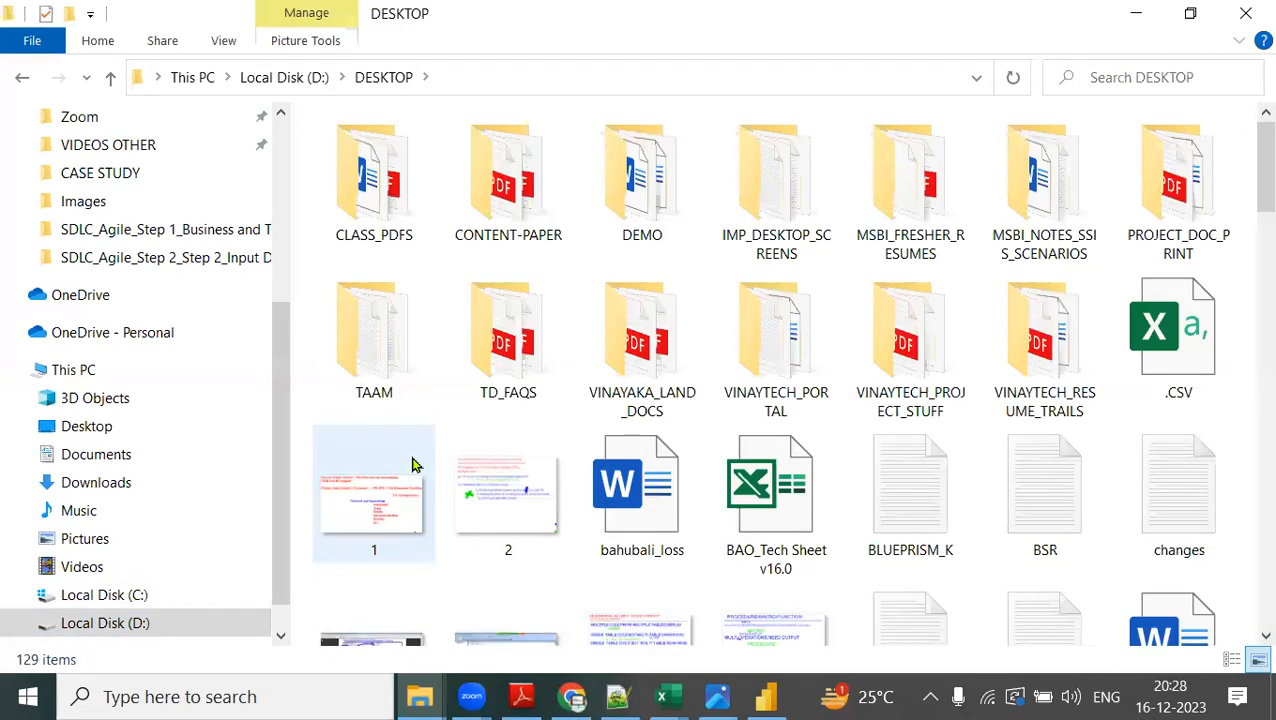
{"action": "double_click", "coordinate": [641, 228]}
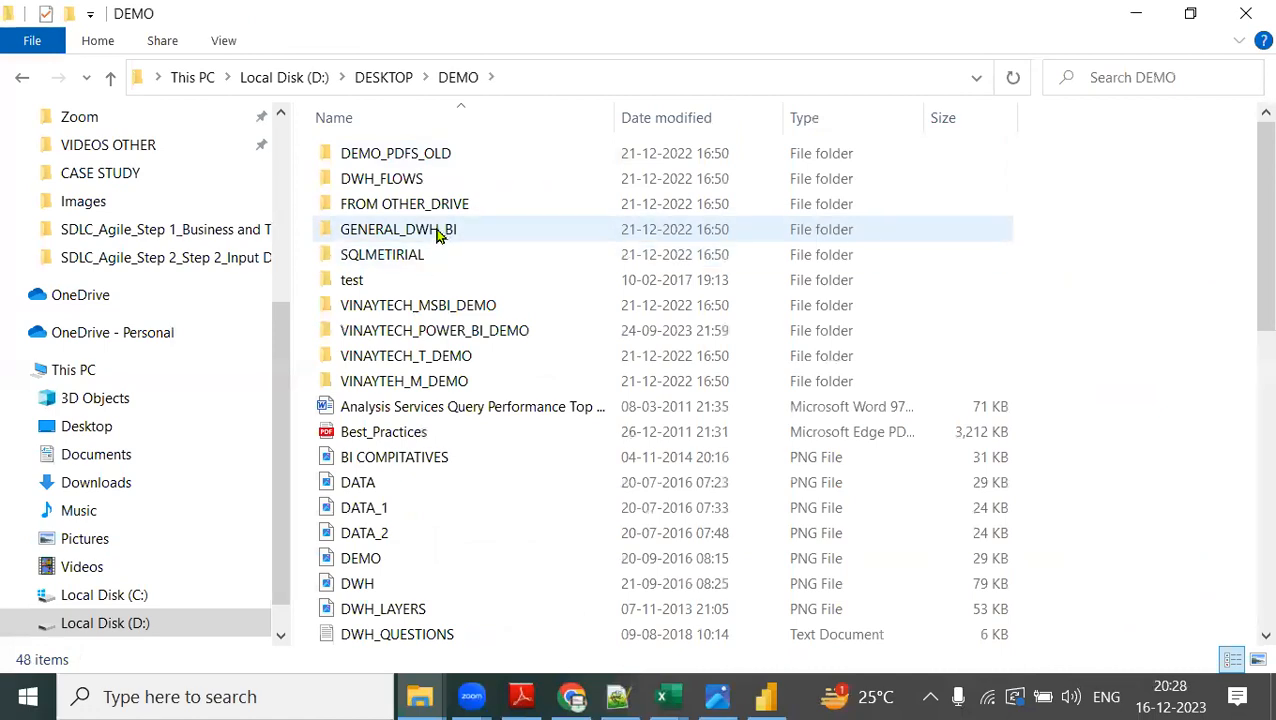
{"action": "double_click", "coordinate": [456, 341]}
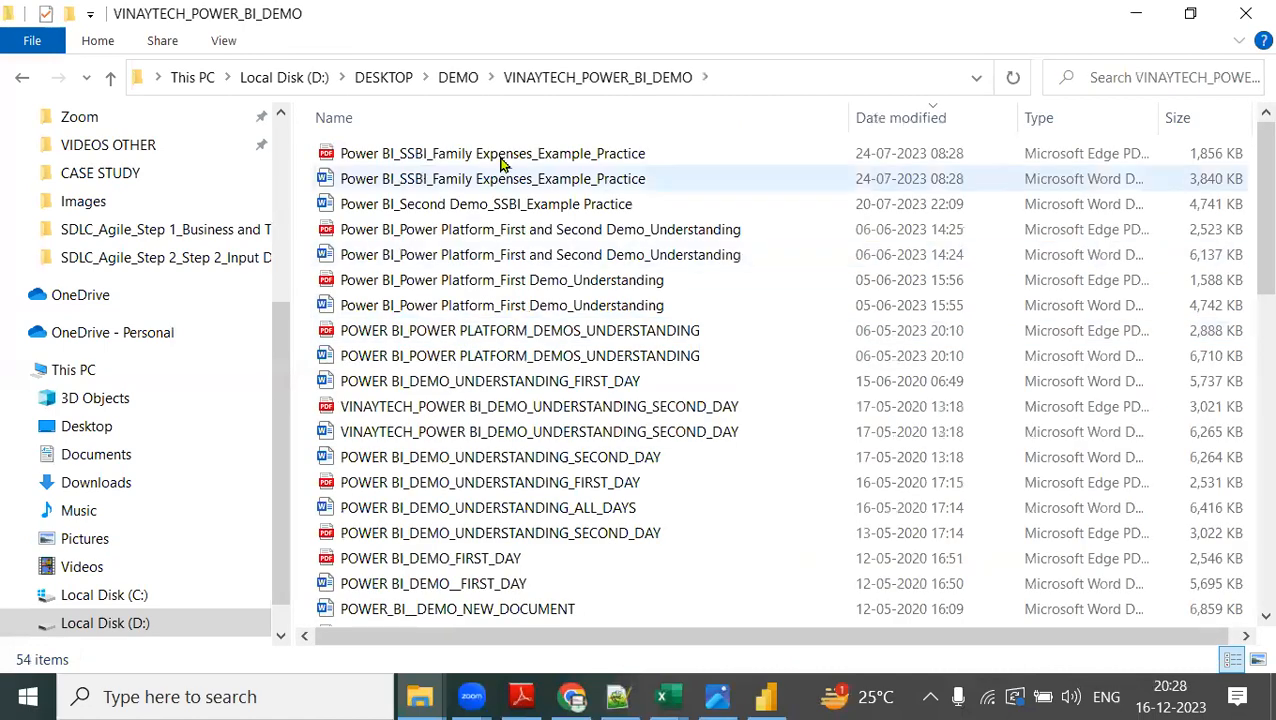
{"action": "left_click", "coordinate": [503, 160]}
{"action": "right_click", "coordinate": [508, 158]}
{"action": "mouse_move", "coordinate": [638, 313]}
{"action": "left_click", "coordinate": [850, 304]}
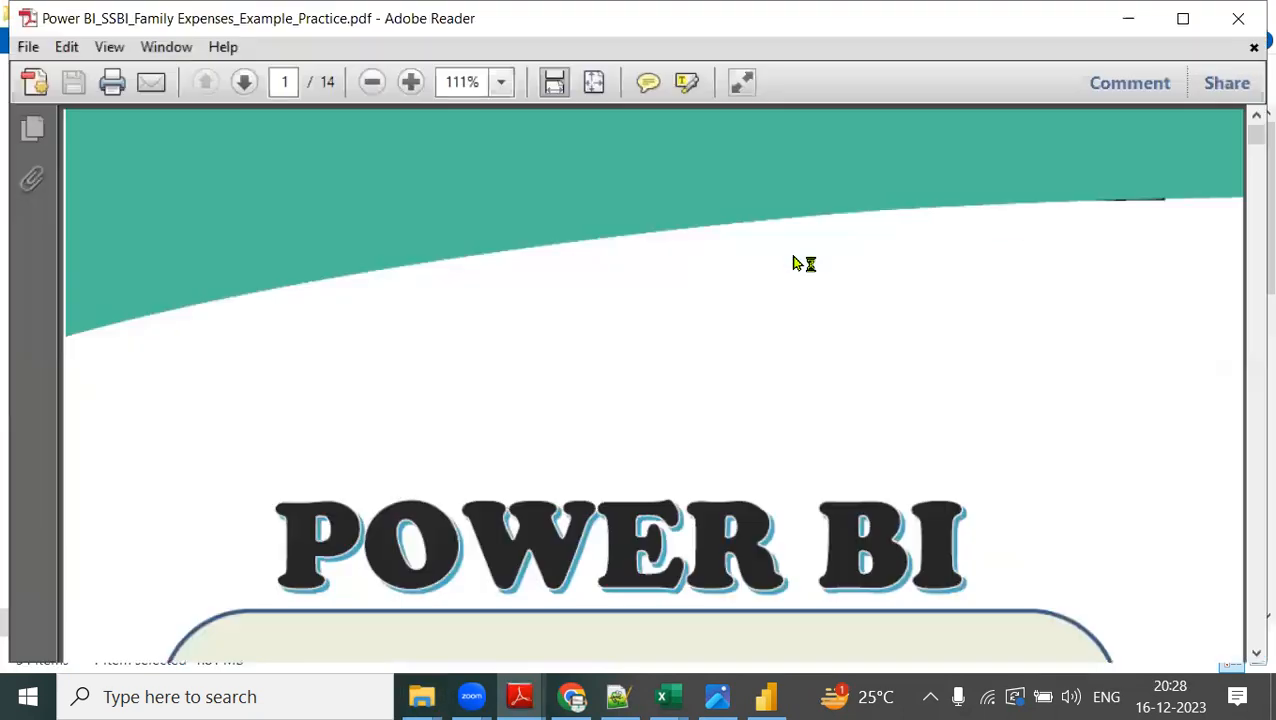
Look through the practice PDF from its cover to page 7, covering the process steps, visuals, data extraction and transformations.
{"action": "scroll", "coordinate": [763, 427], "scroll_direction": "down", "scroll_amount": 5}
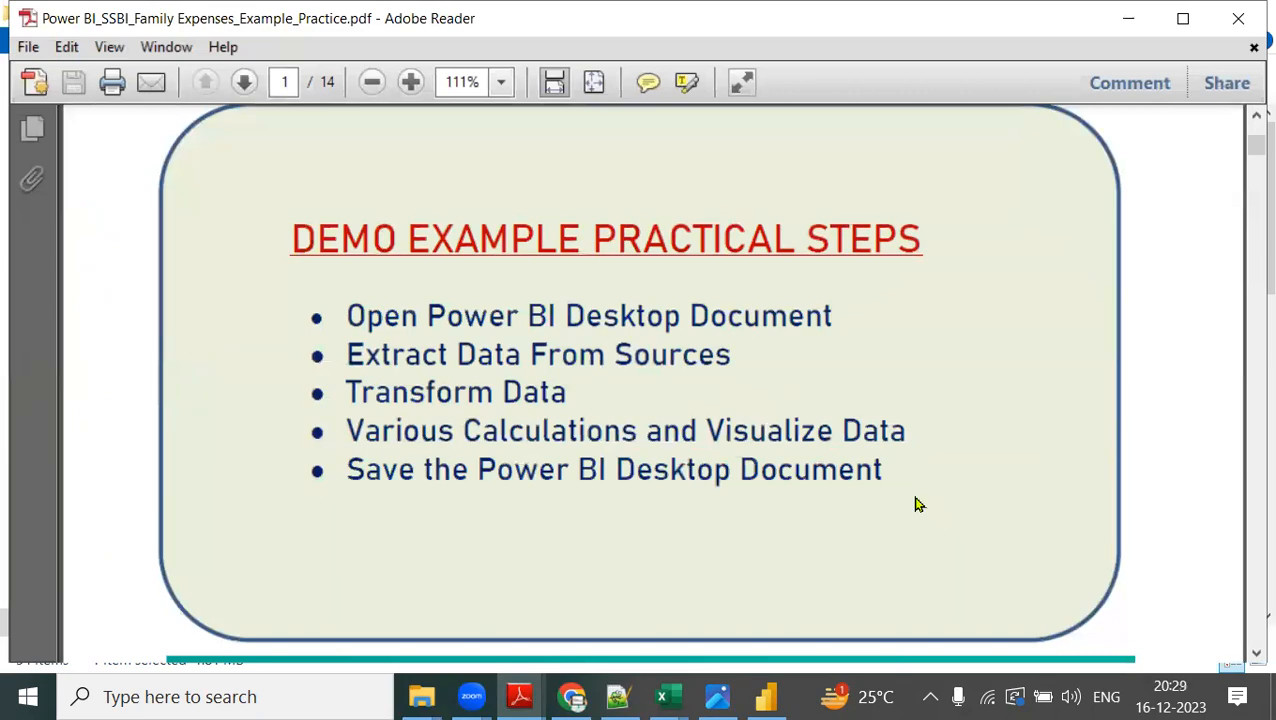
{"action": "scroll", "coordinate": [918, 504], "scroll_direction": "down", "scroll_amount": 10}
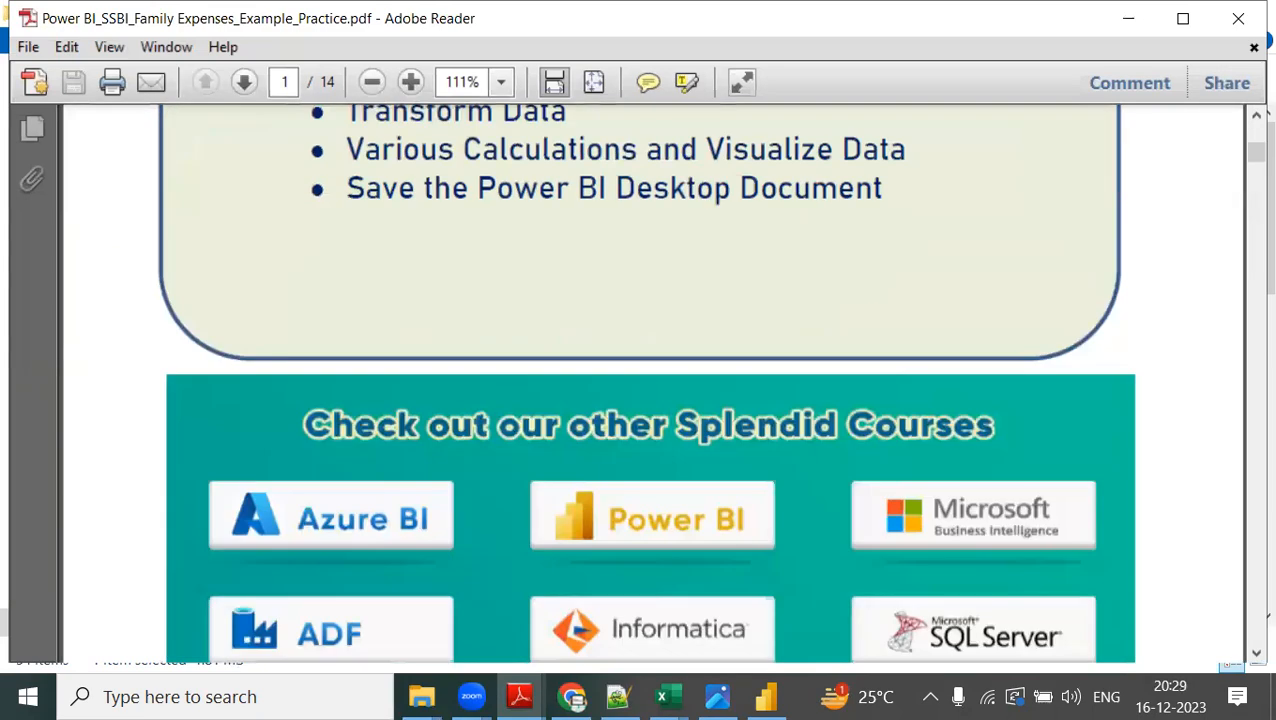
{"action": "scroll", "coordinate": [922, 508], "scroll_direction": "down", "scroll_amount": 10}
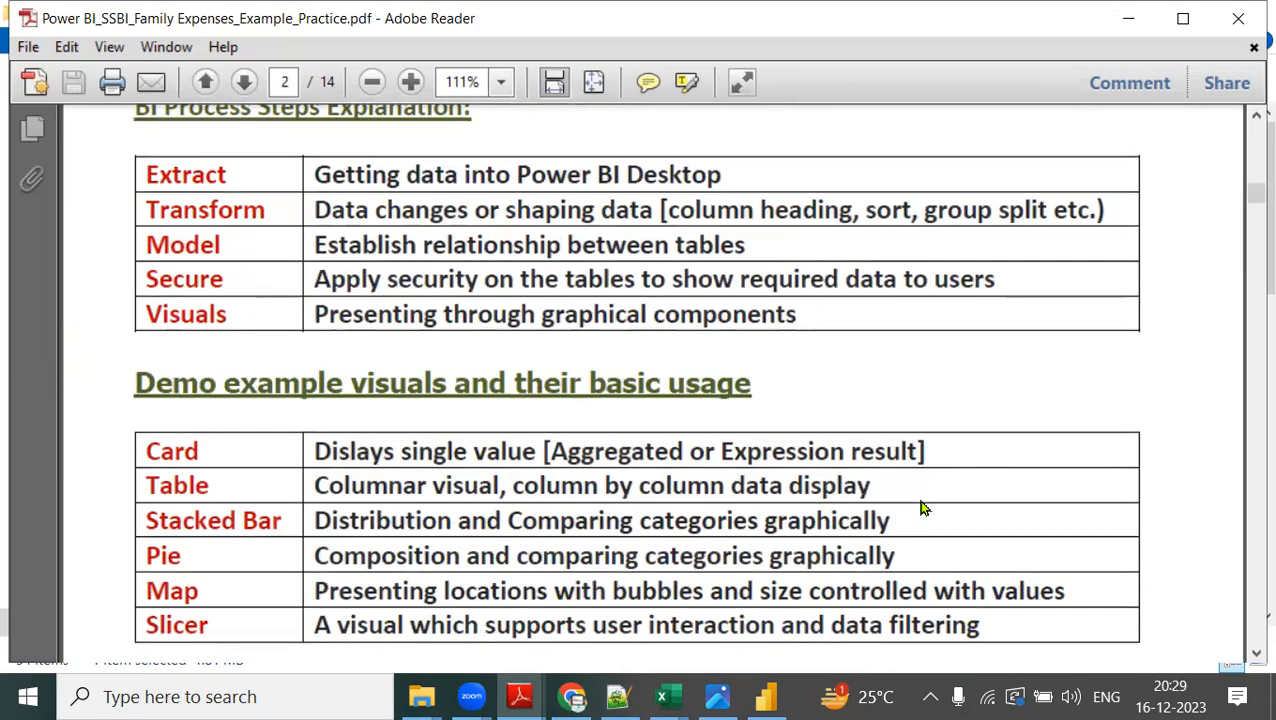
{"action": "scroll", "coordinate": [922, 508], "scroll_direction": "down", "scroll_amount": 3}
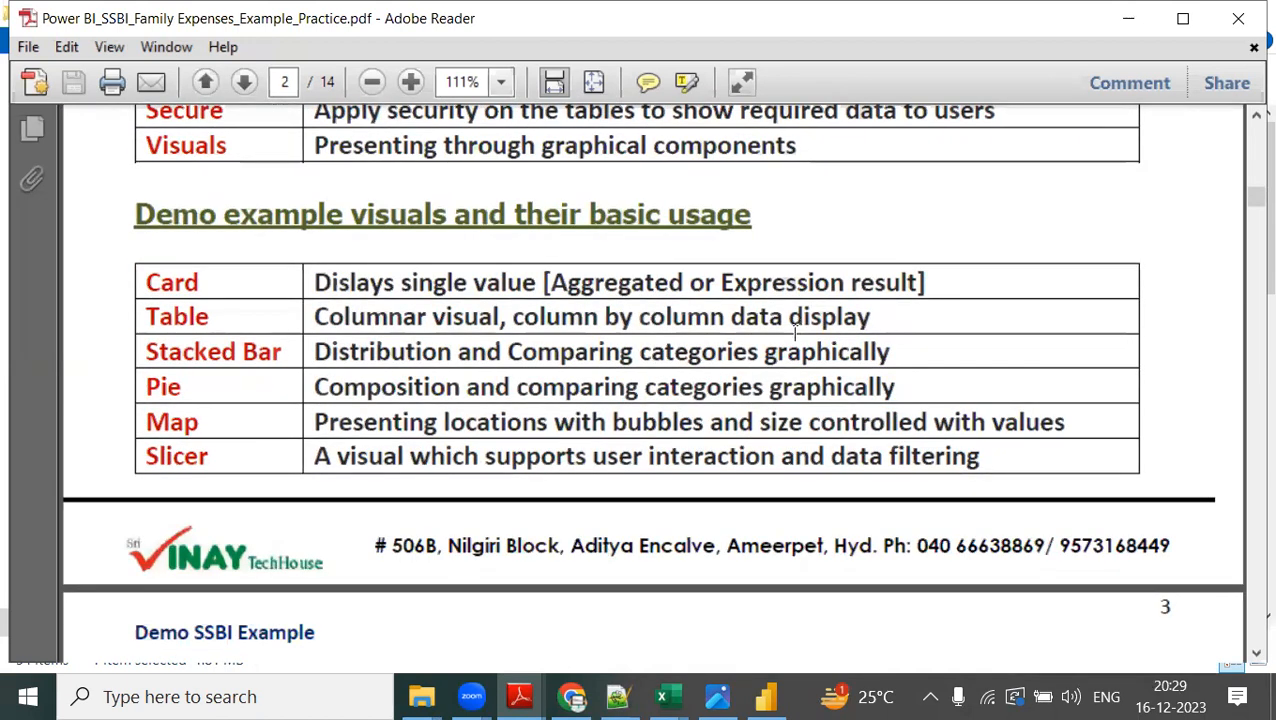
{"action": "scroll", "coordinate": [815, 360], "scroll_direction": "down", "scroll_amount": 10}
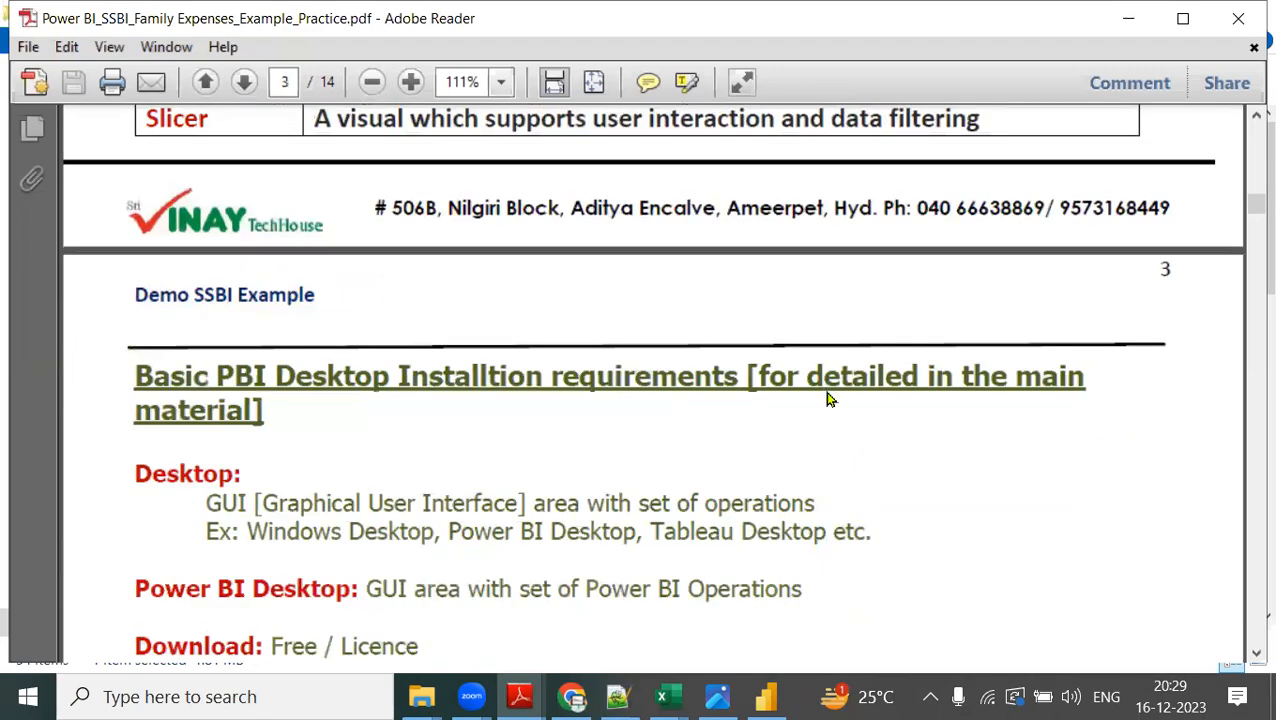
{"action": "scroll", "coordinate": [826, 392], "scroll_direction": "down", "scroll_amount": 15}
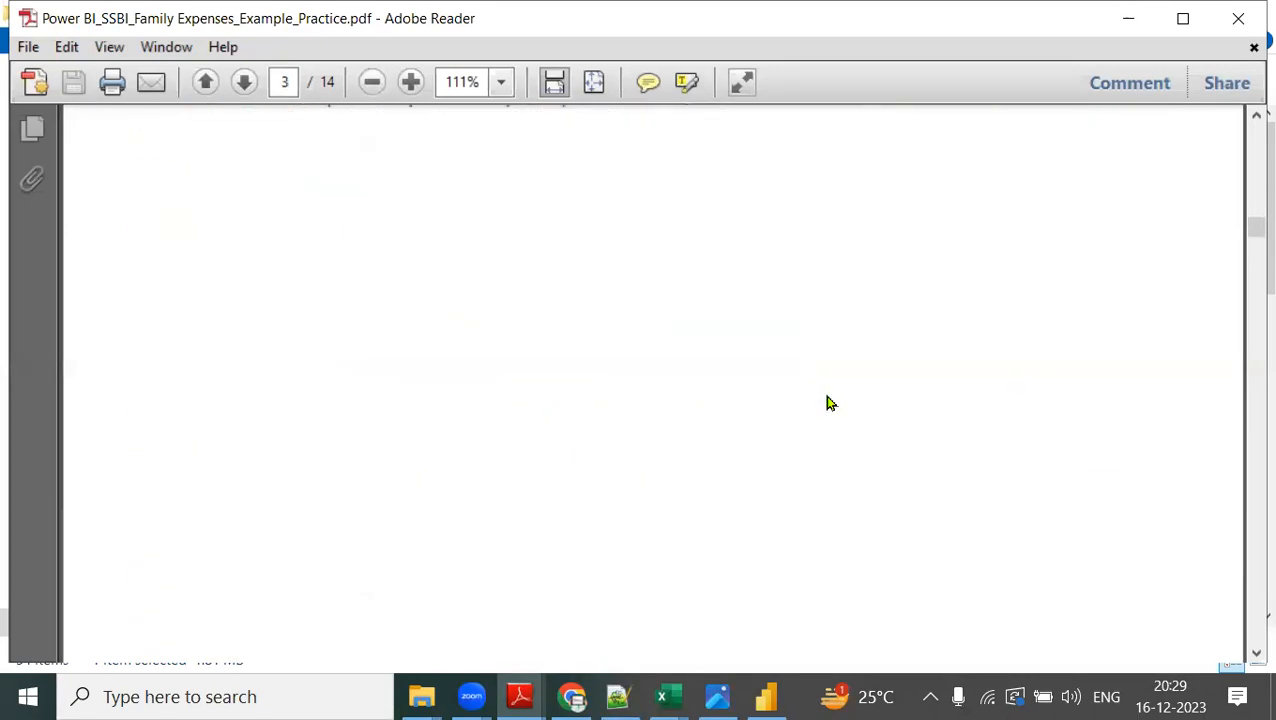
{"action": "scroll", "coordinate": [826, 394], "scroll_direction": "down", "scroll_amount": 18}
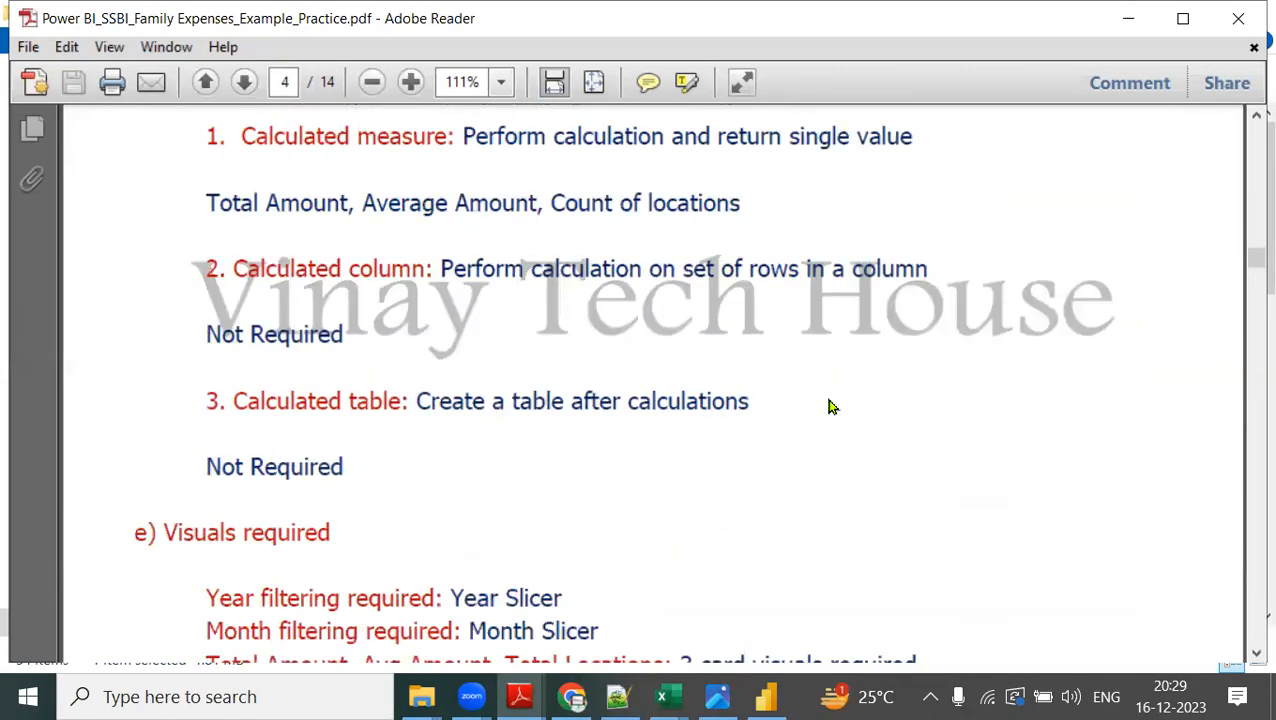
{"action": "scroll", "coordinate": [828, 398], "scroll_direction": "down", "scroll_amount": 15}
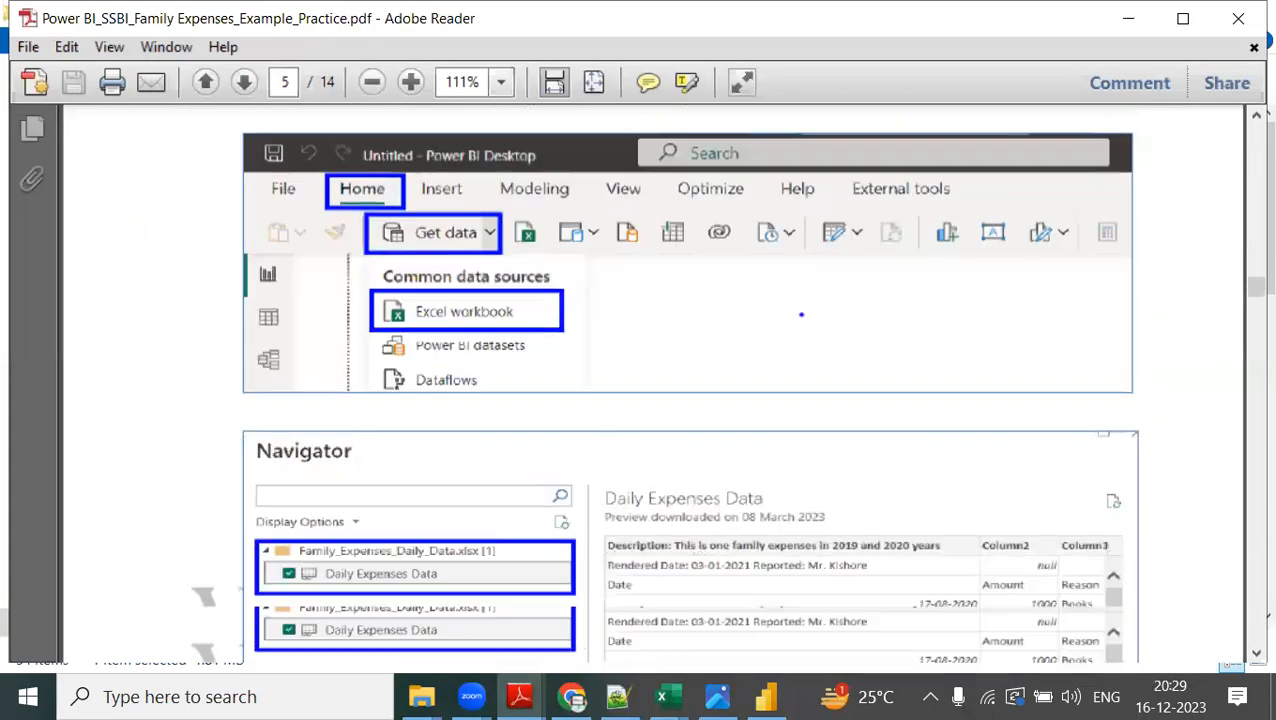
{"action": "scroll", "coordinate": [828, 398], "scroll_direction": "down", "scroll_amount": 15}
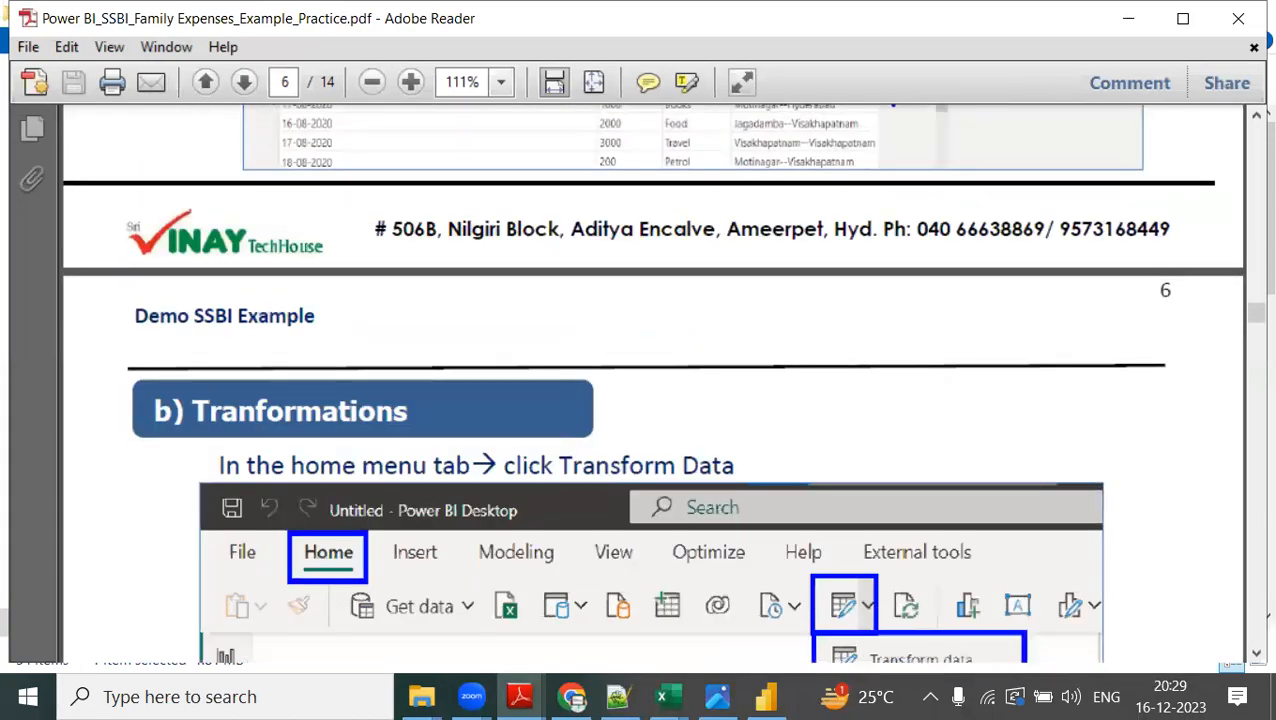
{"action": "scroll", "coordinate": [828, 398], "scroll_direction": "down", "scroll_amount": 13}
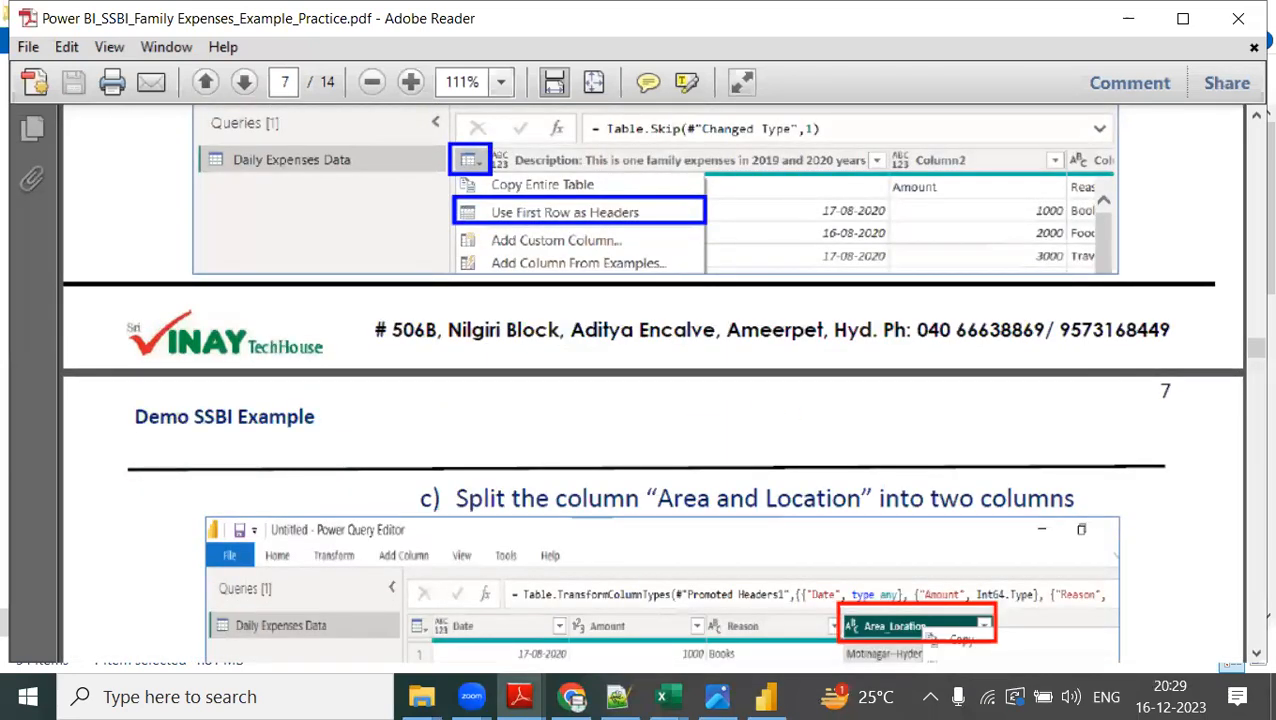
Switch to the session notes in Notepad++ and review the first and second demo agenda lines, highlighting each while reading.
{"action": "left_click", "coordinate": [618, 697]}
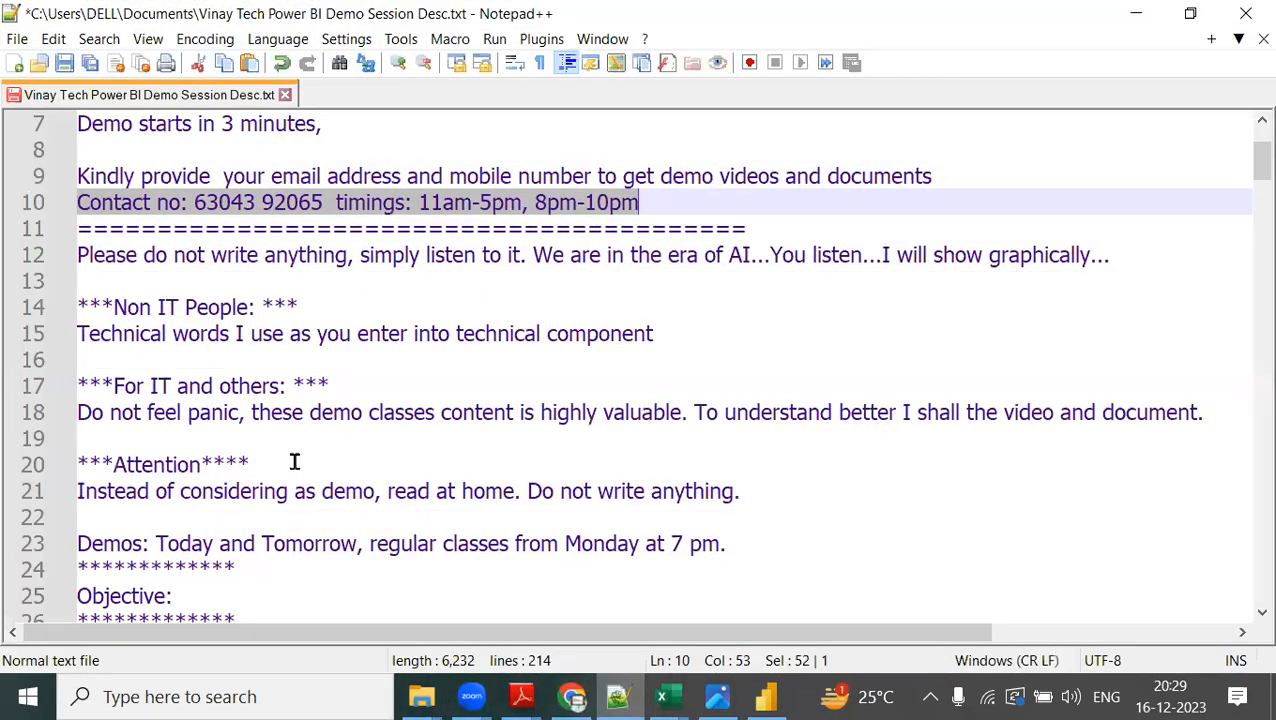
{"action": "scroll", "coordinate": [433, 459], "scroll_direction": "down", "scroll_amount": 7}
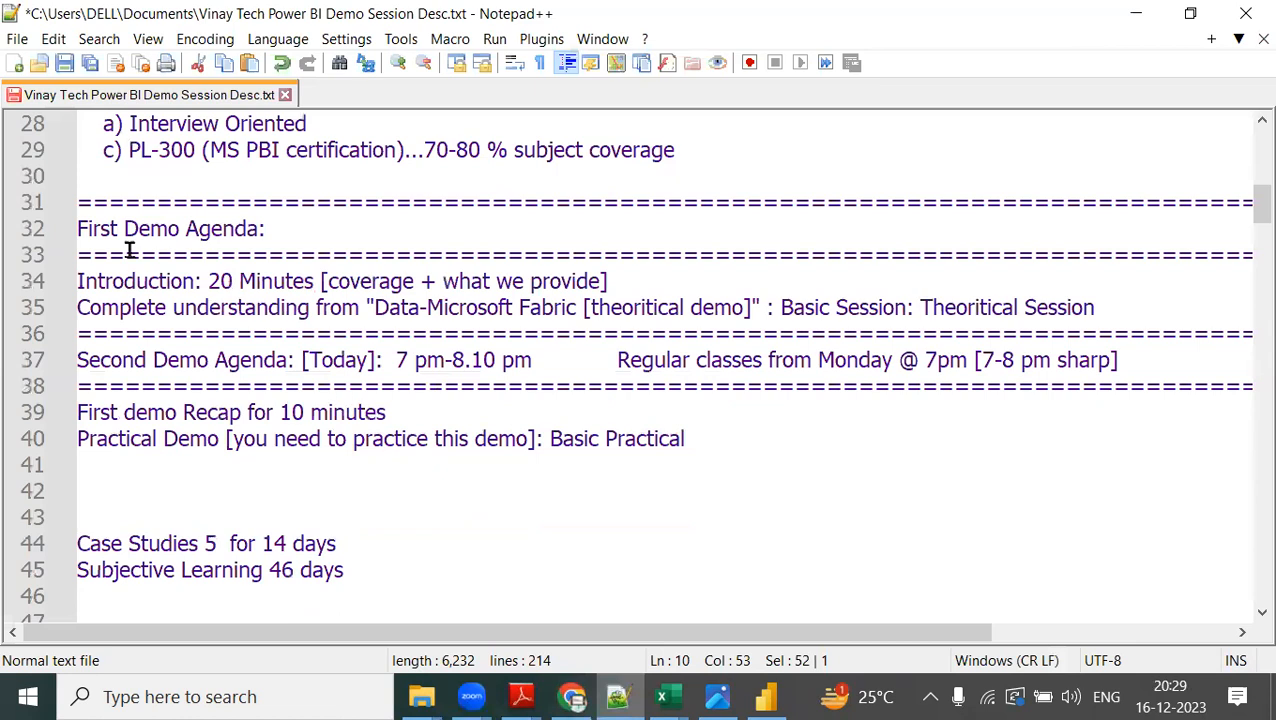
{"action": "left_click", "coordinate": [209, 281]}
{"action": "left_click_drag", "start_coordinate": [209, 281], "coordinate": [612, 281]}
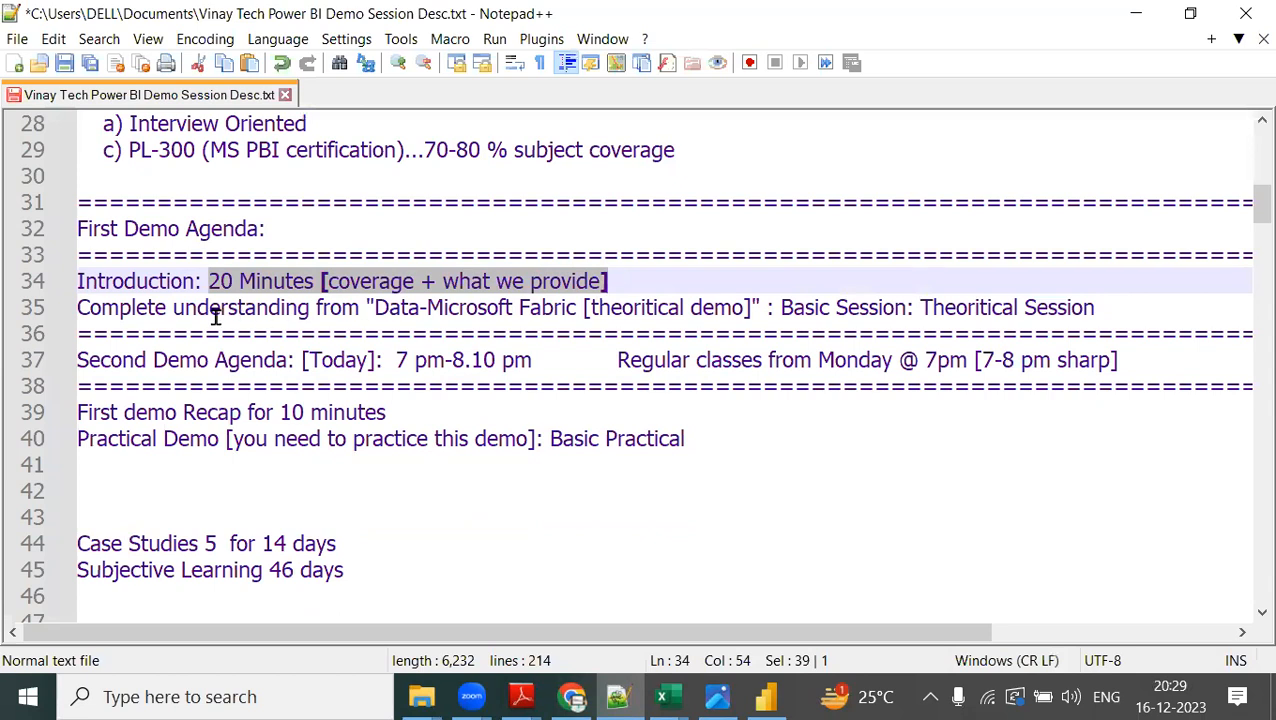
{"action": "left_click_drag", "start_coordinate": [196, 309], "coordinate": [1099, 307]}
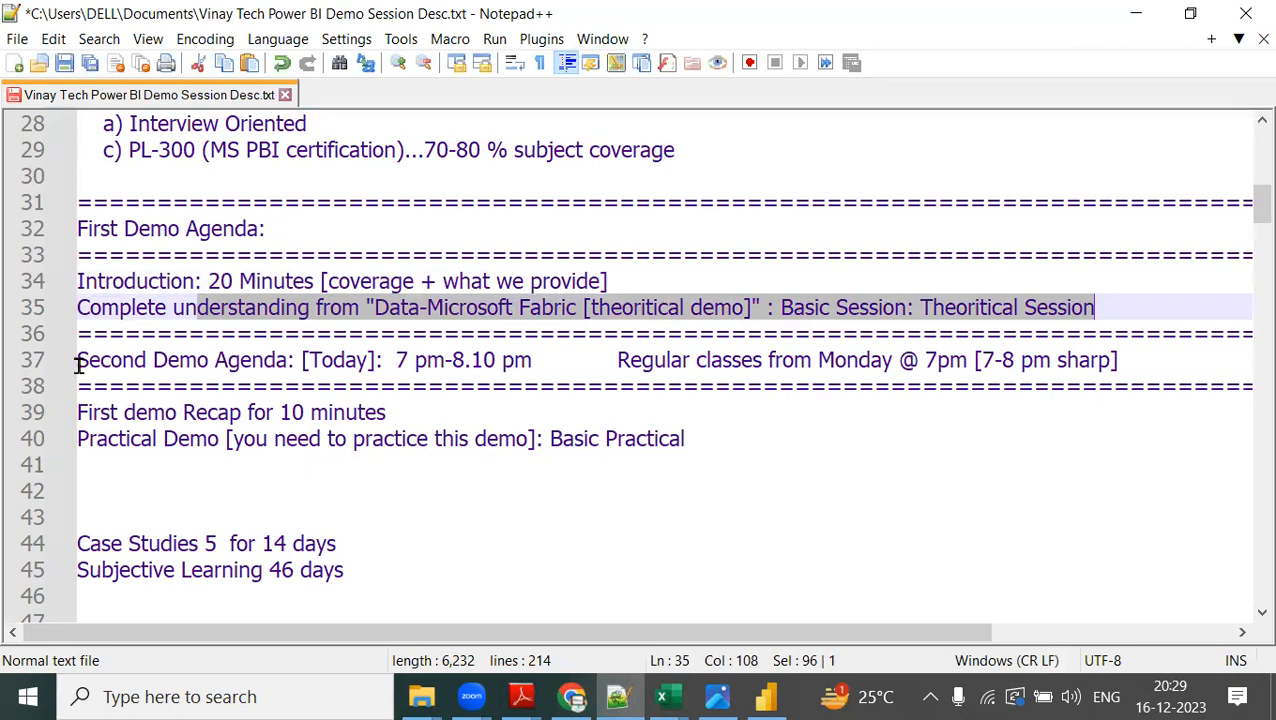
{"action": "left_click_drag", "start_coordinate": [119, 410], "coordinate": [410, 406]}
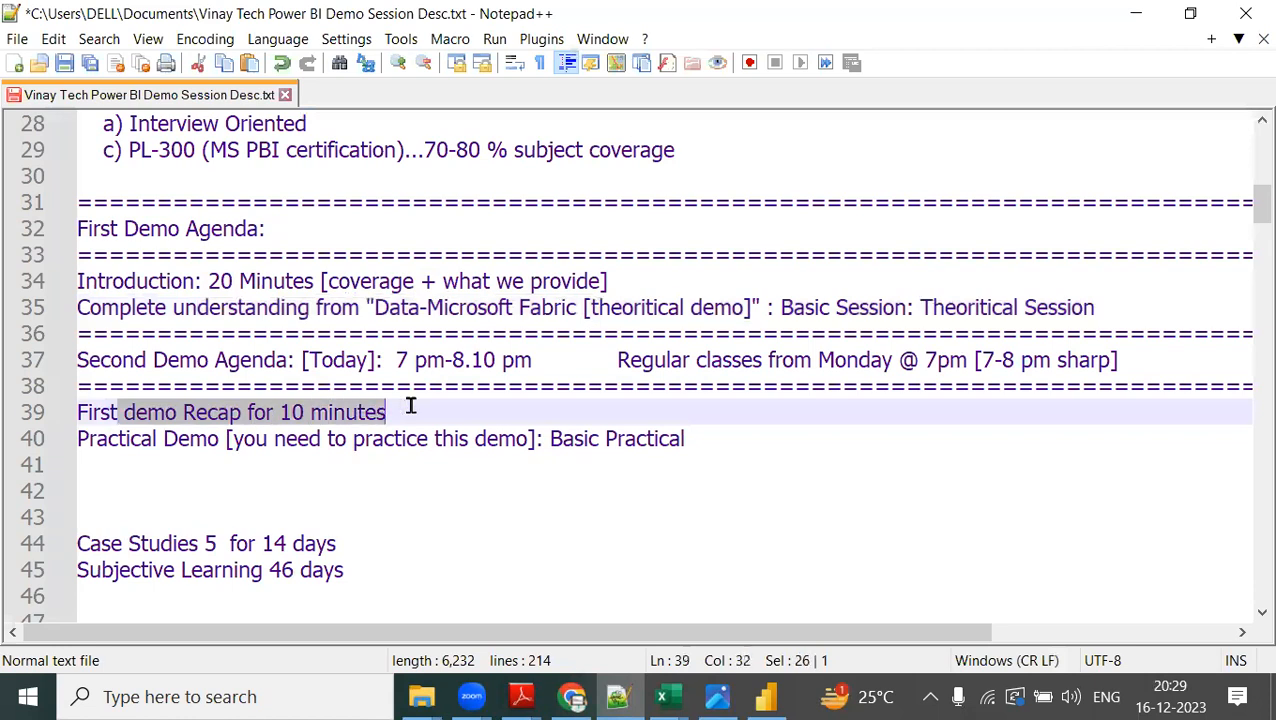
{"action": "left_click_drag", "start_coordinate": [80, 441], "coordinate": [710, 438]}
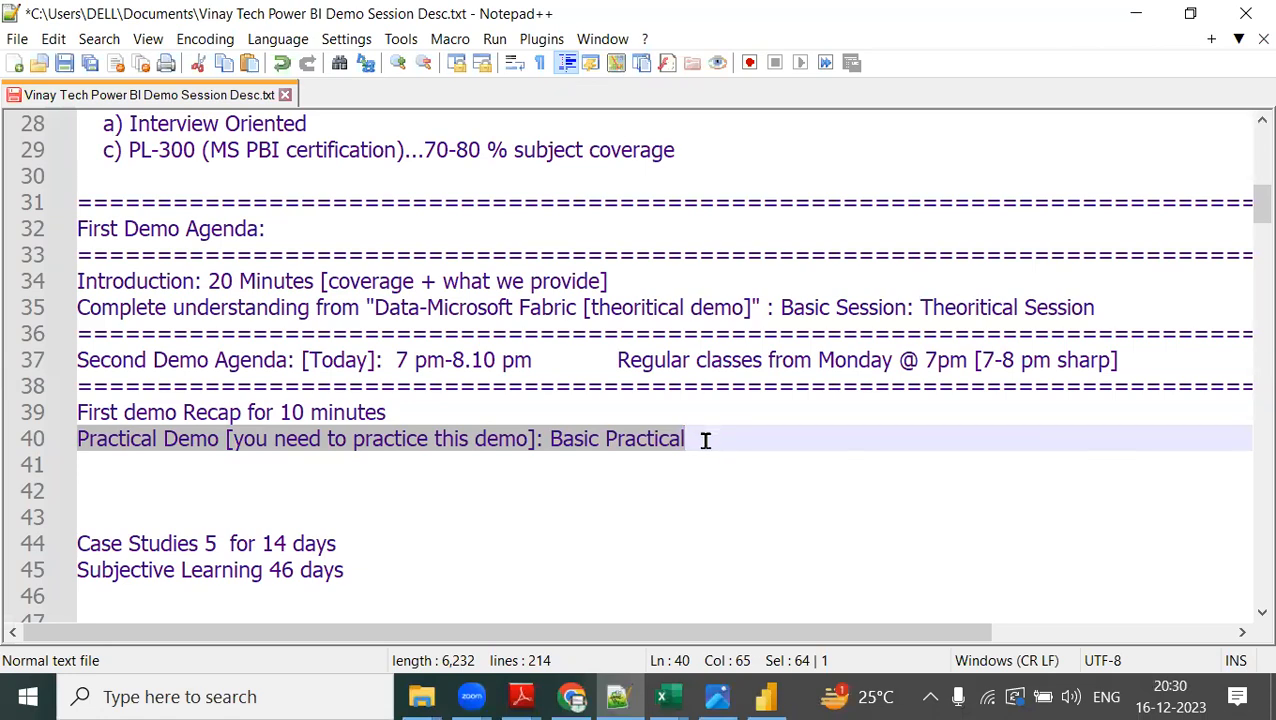
Highlight the contact number and its timings in the session notes for the audience.
{"action": "scroll", "coordinate": [702, 440], "scroll_direction": "up", "scroll_amount": 8}
{"action": "left_click_drag", "start_coordinate": [194, 282], "coordinate": [655, 282]}
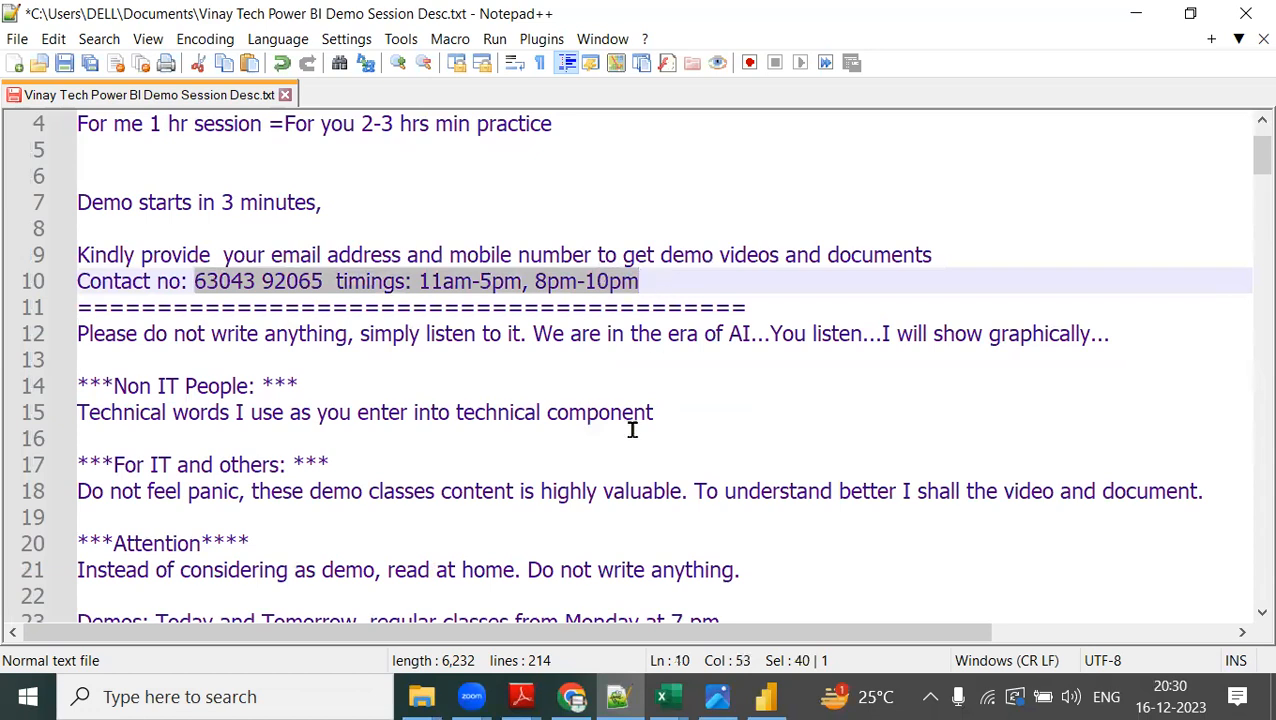
{"action": "scroll", "coordinate": [632, 430], "scroll_direction": "down", "scroll_amount": 2}
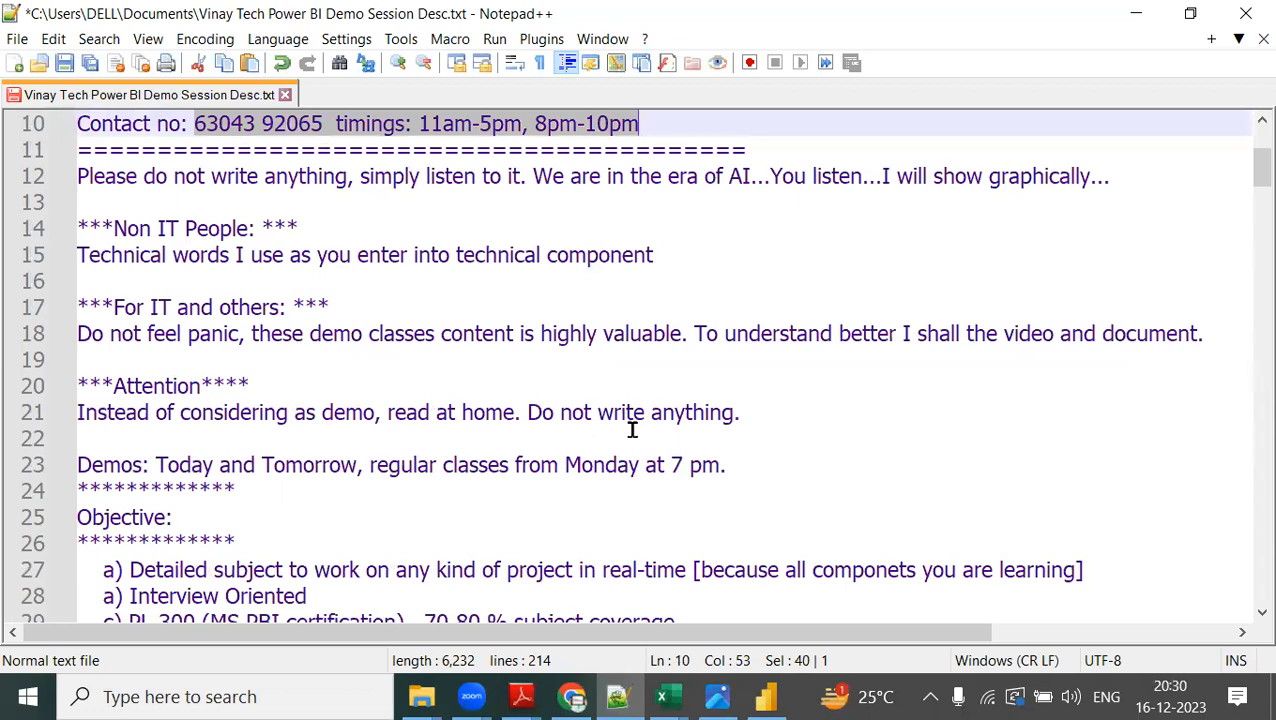
Append "from Monday" to the "Current batch 7 pm-8 pm daily" line at the start of the notes.
{"action": "scroll", "coordinate": [632, 430], "scroll_direction": "up", "scroll_amount": 3}
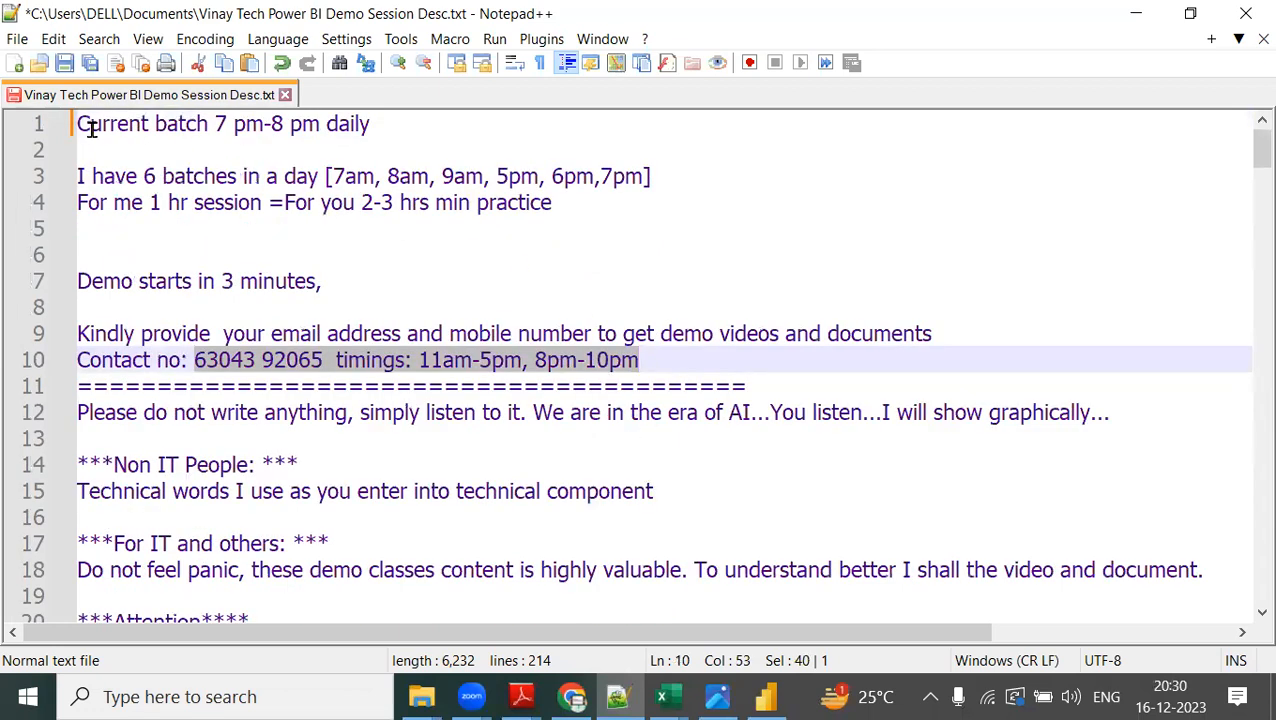
{"action": "left_click_drag", "start_coordinate": [77, 124], "coordinate": [372, 123]}
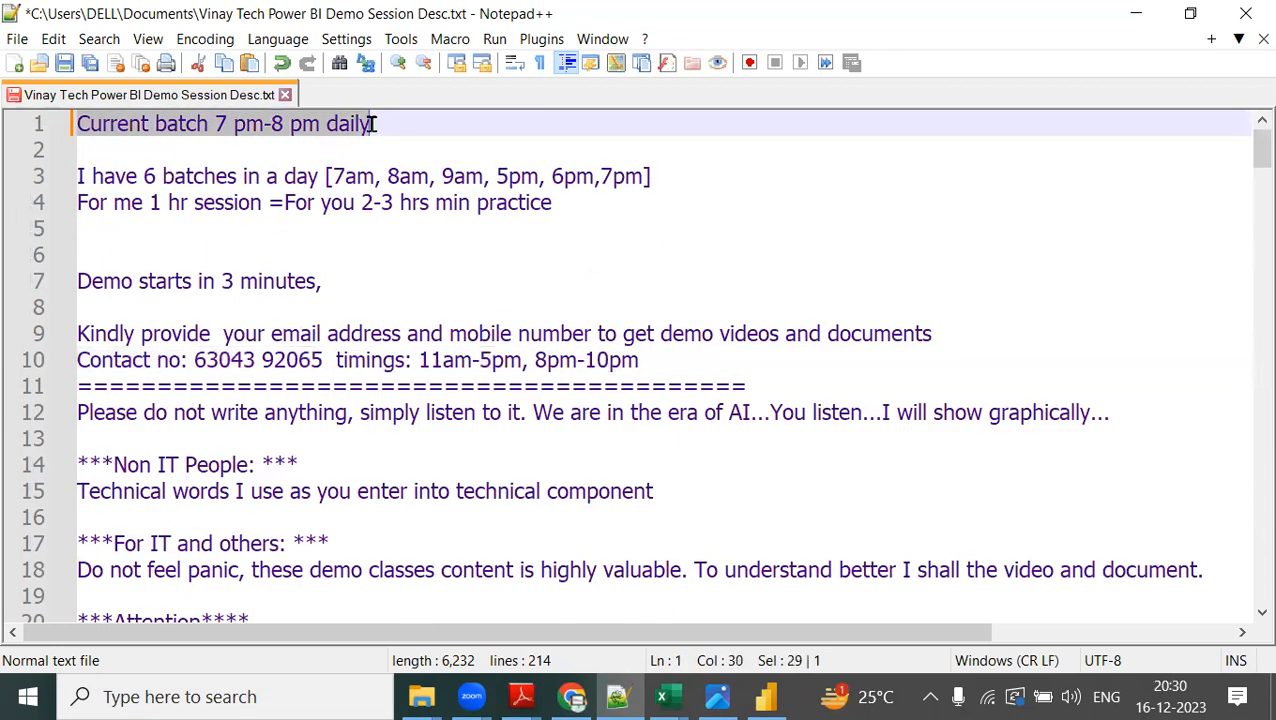
{"action": "left_click", "coordinate": [385, 123]}
{"action": "type", "text": "from Monday"}
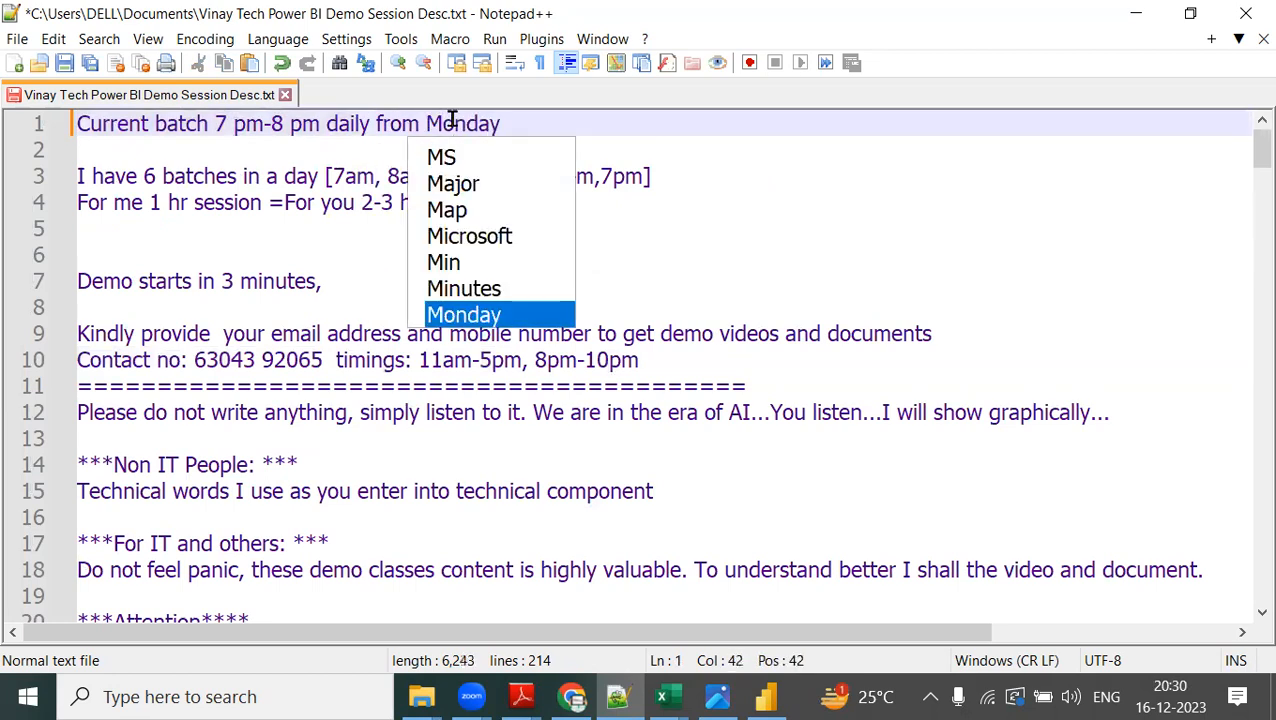
{"action": "left_click", "coordinate": [843, 200]}
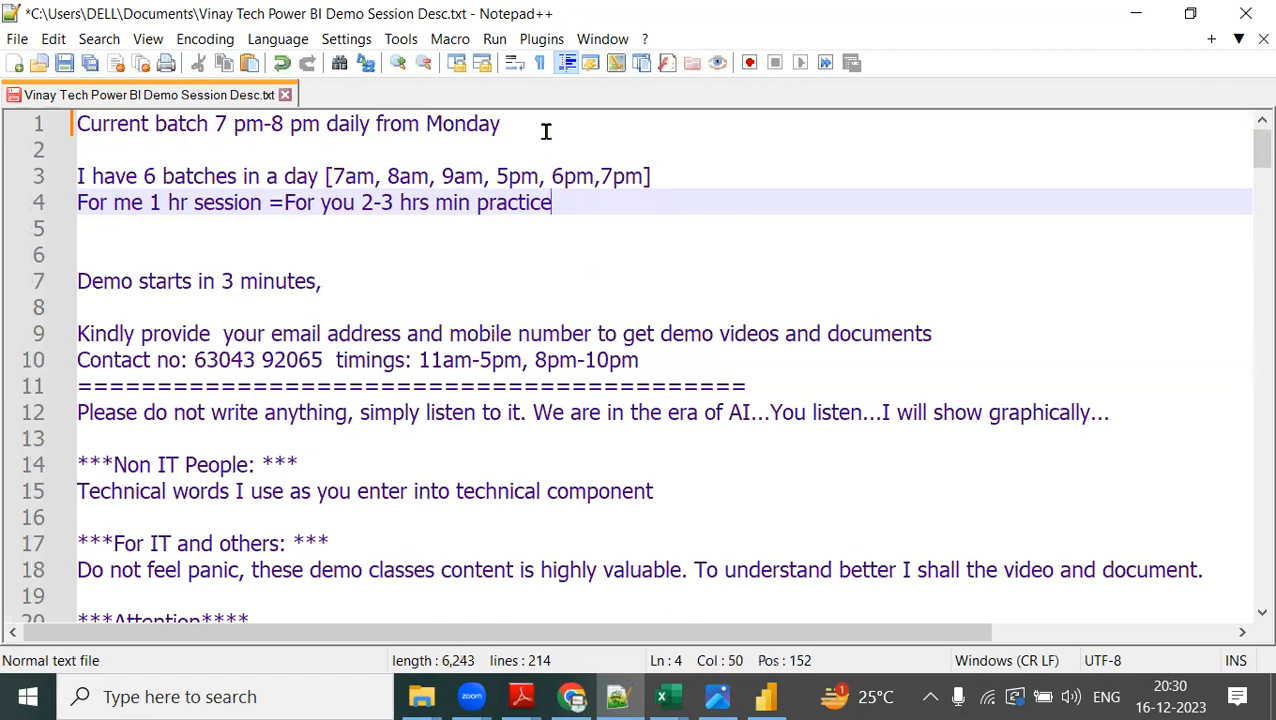
Highlight the list of daily batch timings and the "7 pm-8 pm daily from Monday" text in the session notes for the audience.
{"action": "left_click_drag", "start_coordinate": [324, 176], "coordinate": [670, 176]}
{"action": "left_click", "coordinate": [420, 124]}
{"action": "left_click_drag", "start_coordinate": [196, 124], "coordinate": [531, 125]}
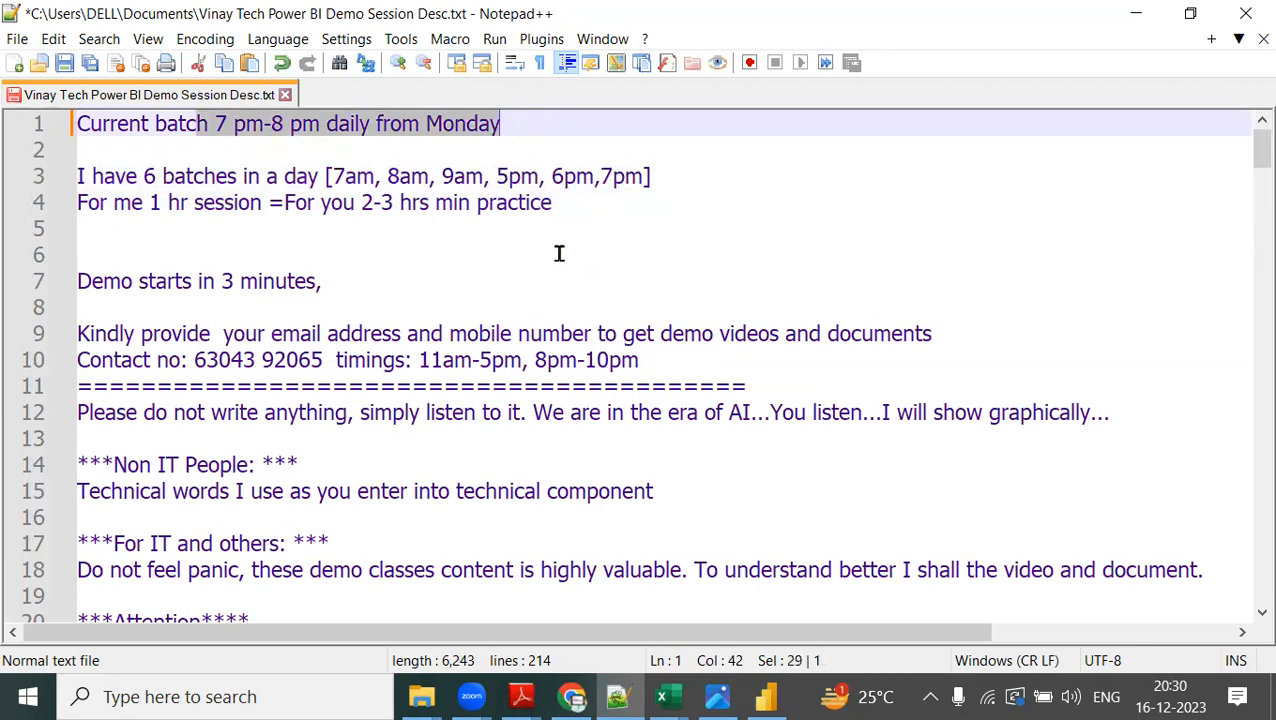
{"action": "scroll", "coordinate": [559, 253], "scroll_direction": "down", "scroll_amount": 3}
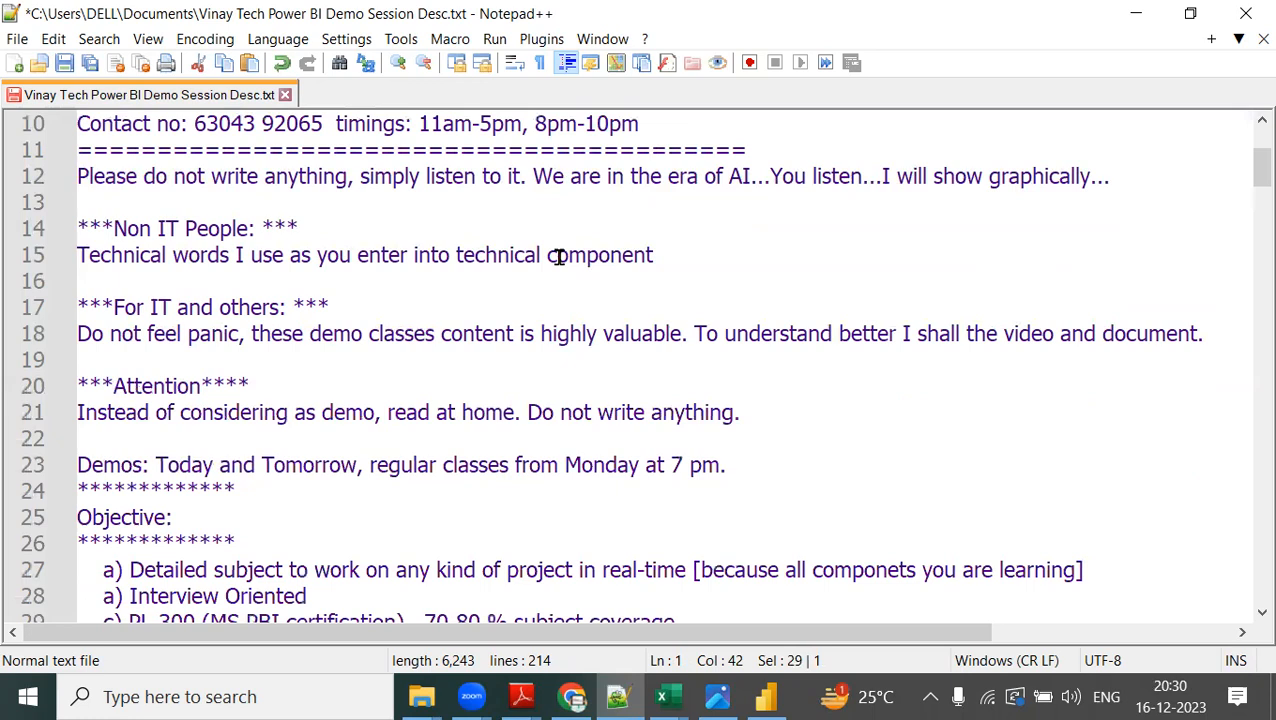
{"action": "scroll", "coordinate": [559, 257], "scroll_direction": "up", "scroll_amount": 3}
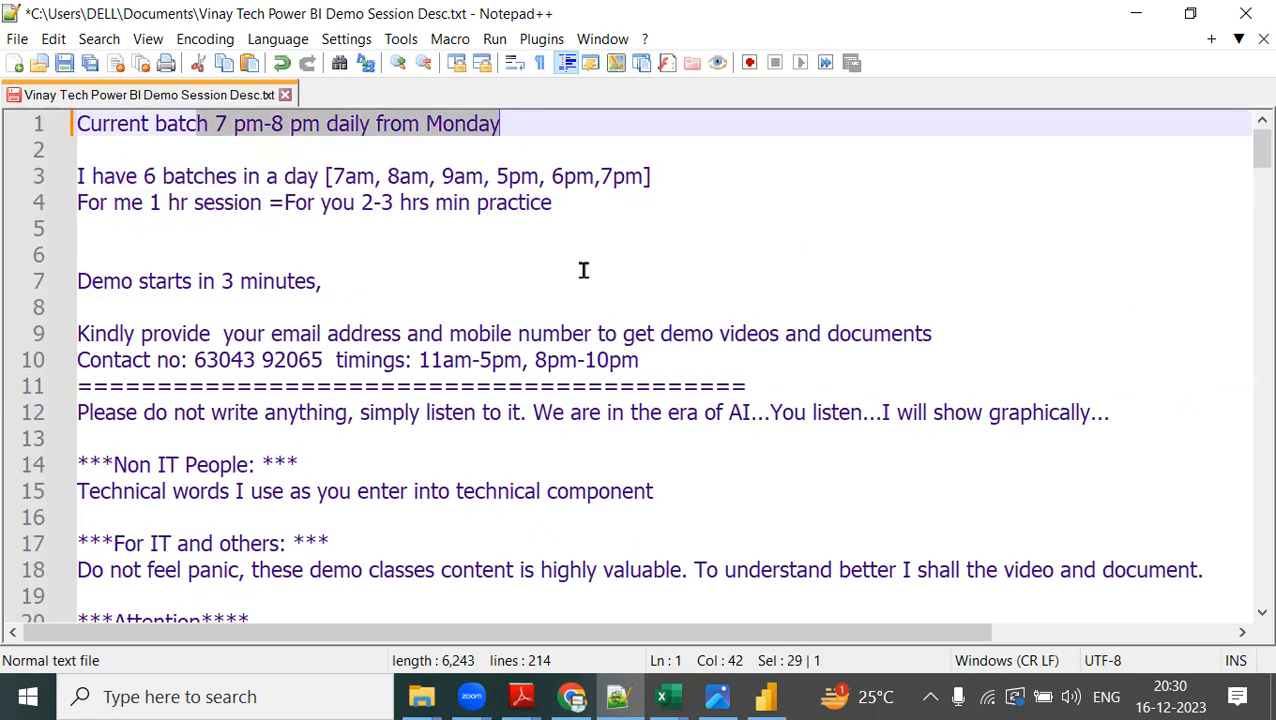
Switch to Google Drive in Chrome and go up from the second demo folder to the 7 PM_15 DEC 2023 batch folder.
{"action": "left_click", "coordinate": [572, 697]}
{"action": "left_click", "coordinate": [377, 42]}
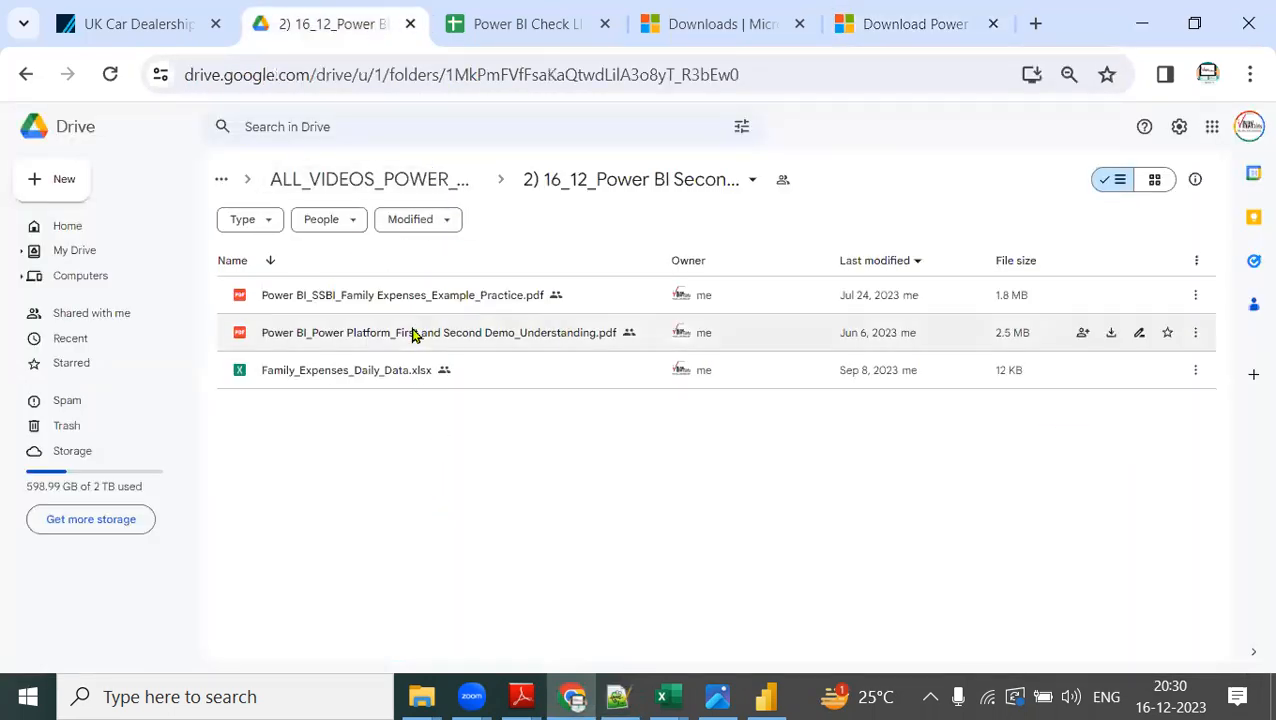
{"action": "left_click", "coordinate": [419, 189]}
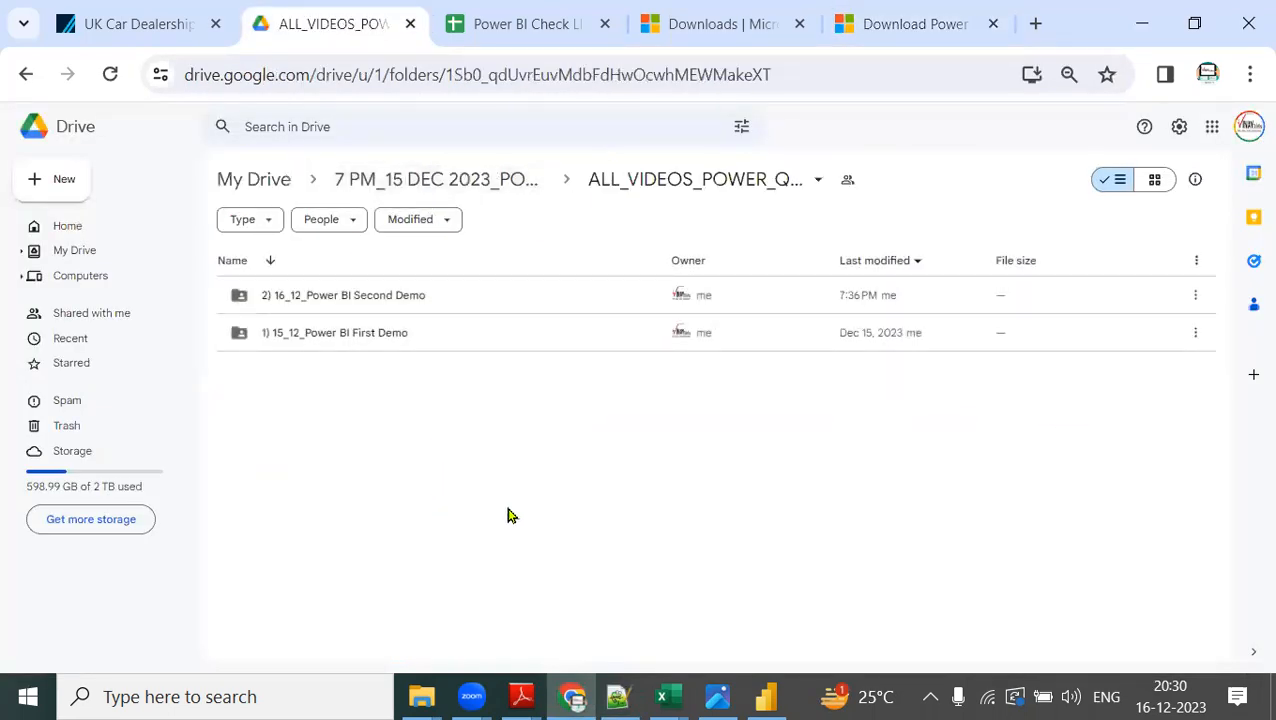
{"action": "left_click", "coordinate": [475, 183]}
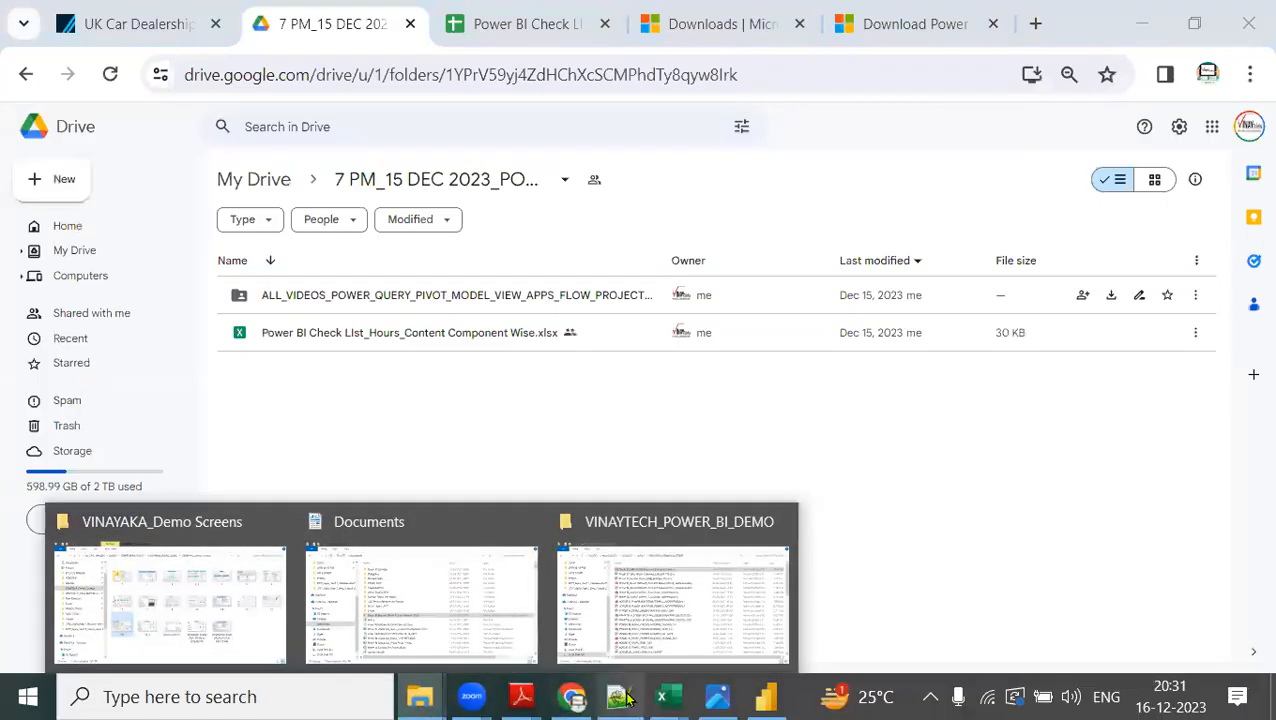
Switch to the Power BI checklist workbook in Excel and save a copy in Documents as "Power BI Check LIst_Hours_Content Component Wise_7PM".
{"action": "mouse_move", "coordinate": [668, 697]}
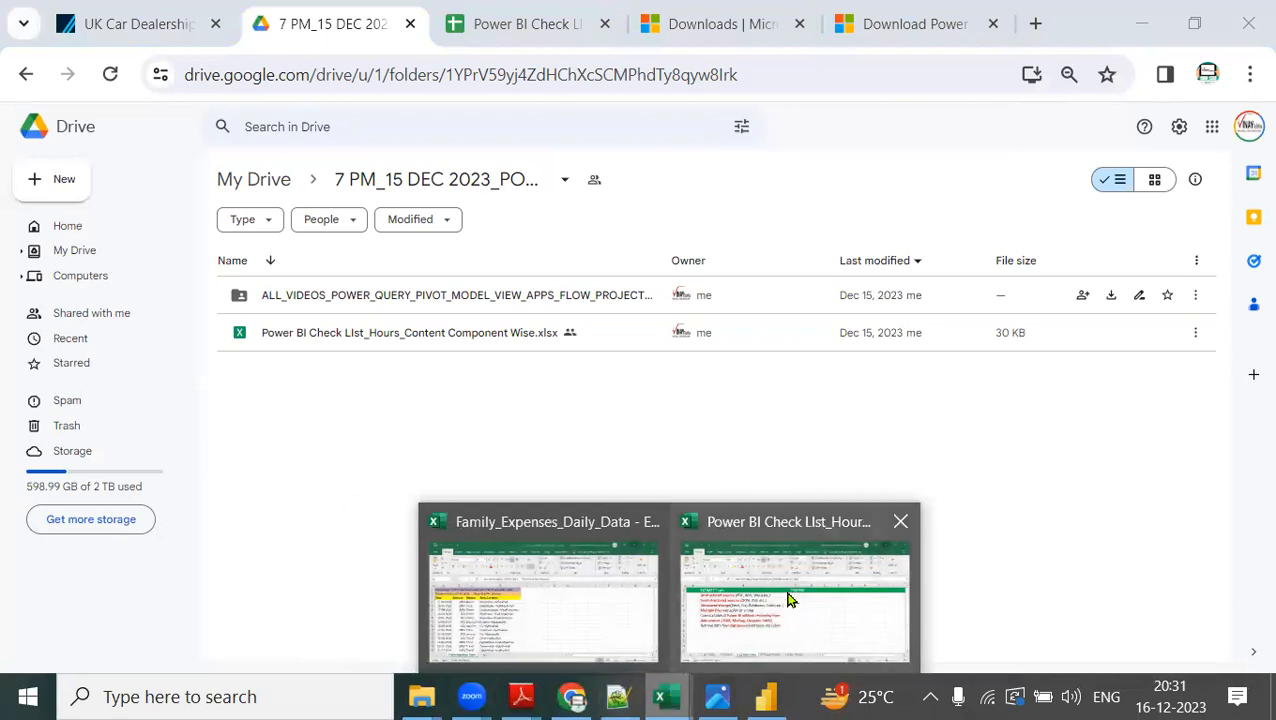
{"action": "left_click", "coordinate": [788, 598]}
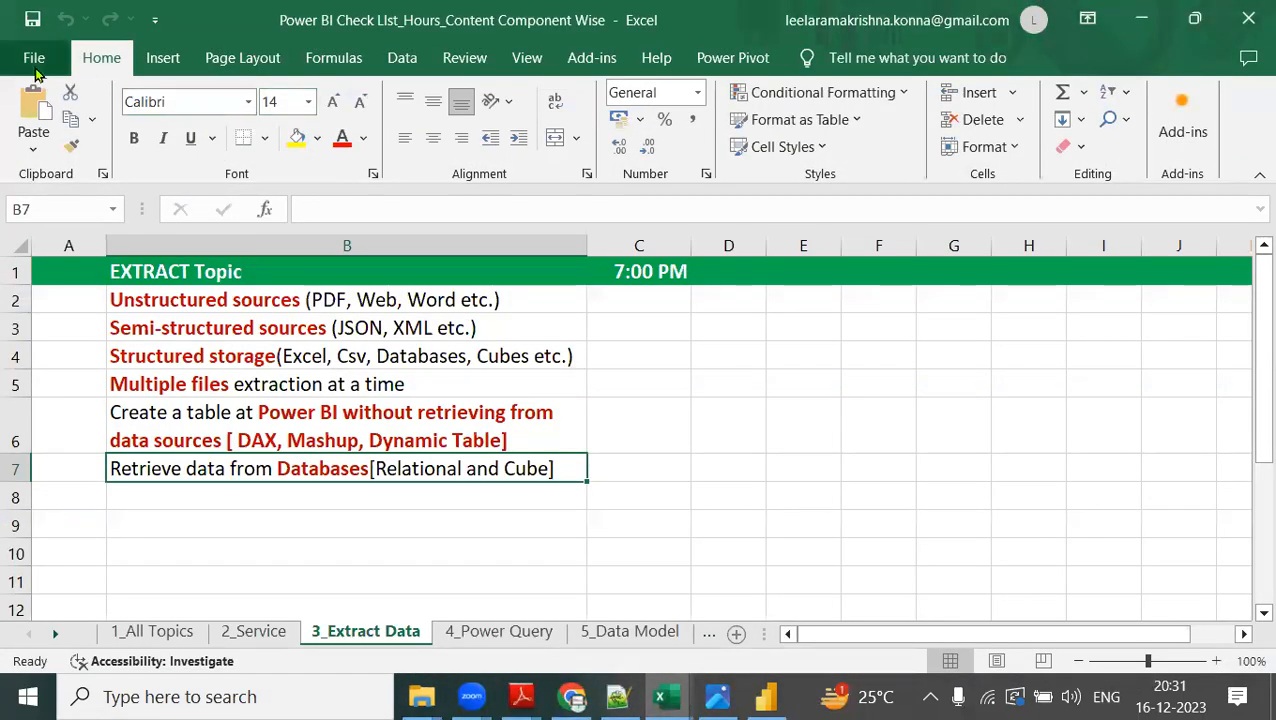
{"action": "left_click", "coordinate": [35, 66]}
{"action": "left_click", "coordinate": [86, 416]}
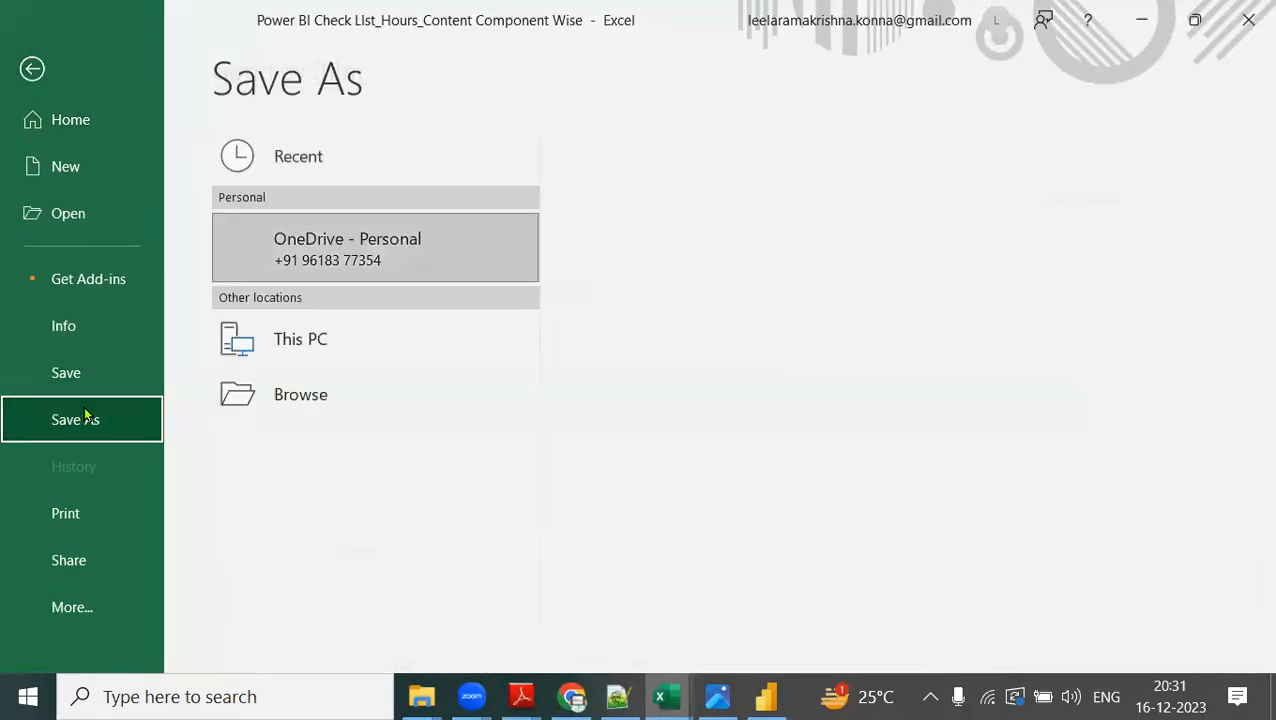
{"action": "left_click", "coordinate": [769, 258]}
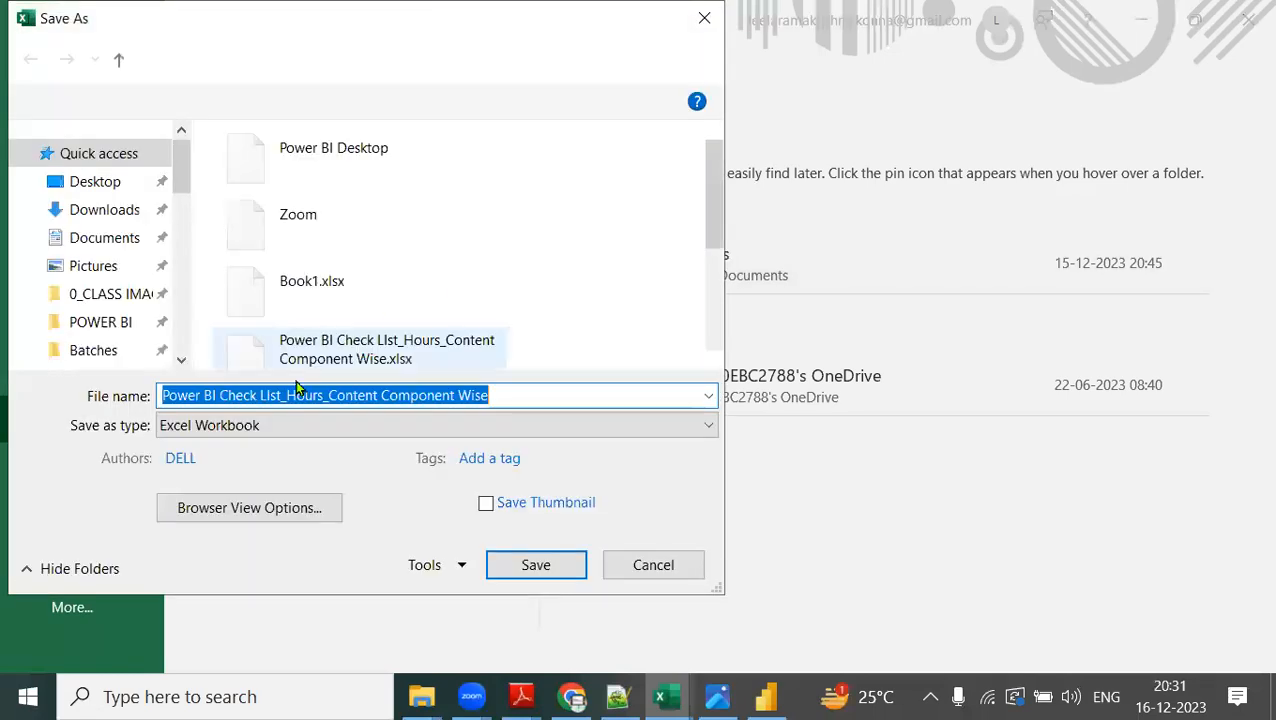
{"action": "left_click", "coordinate": [118, 246]}
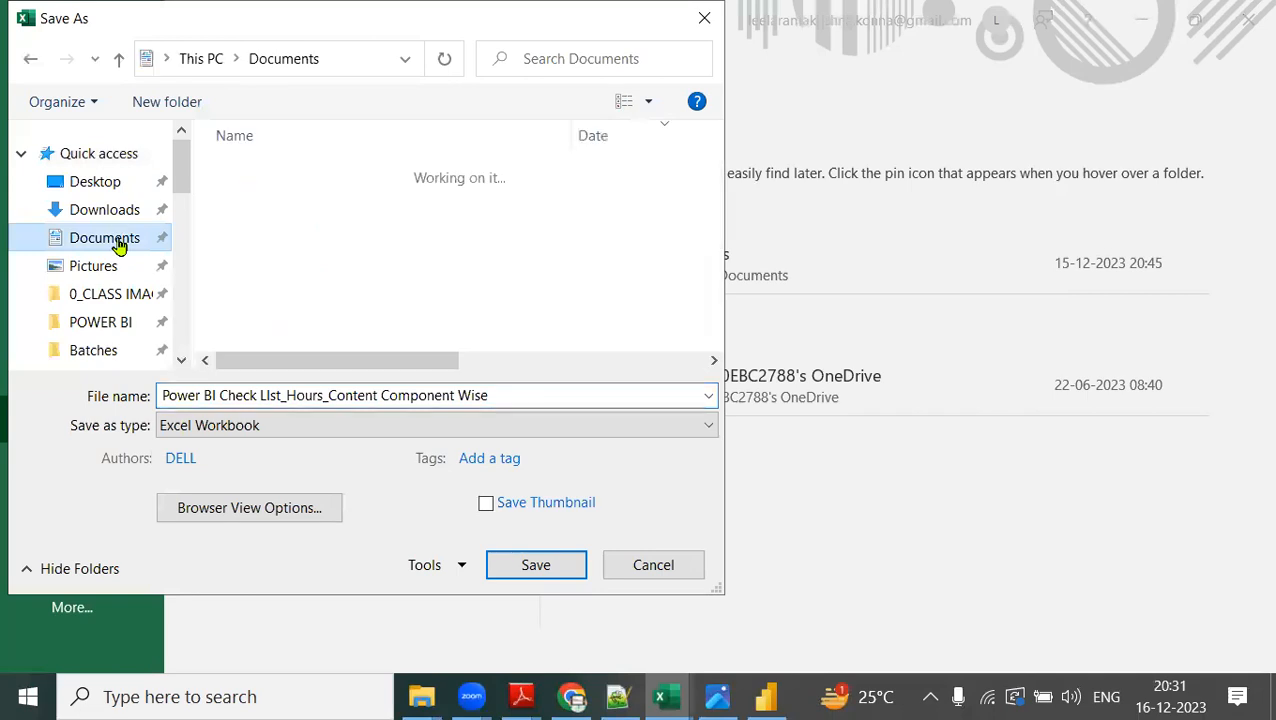
{"action": "left_click", "coordinate": [531, 398]}
{"action": "left_click", "coordinate": [555, 398]}
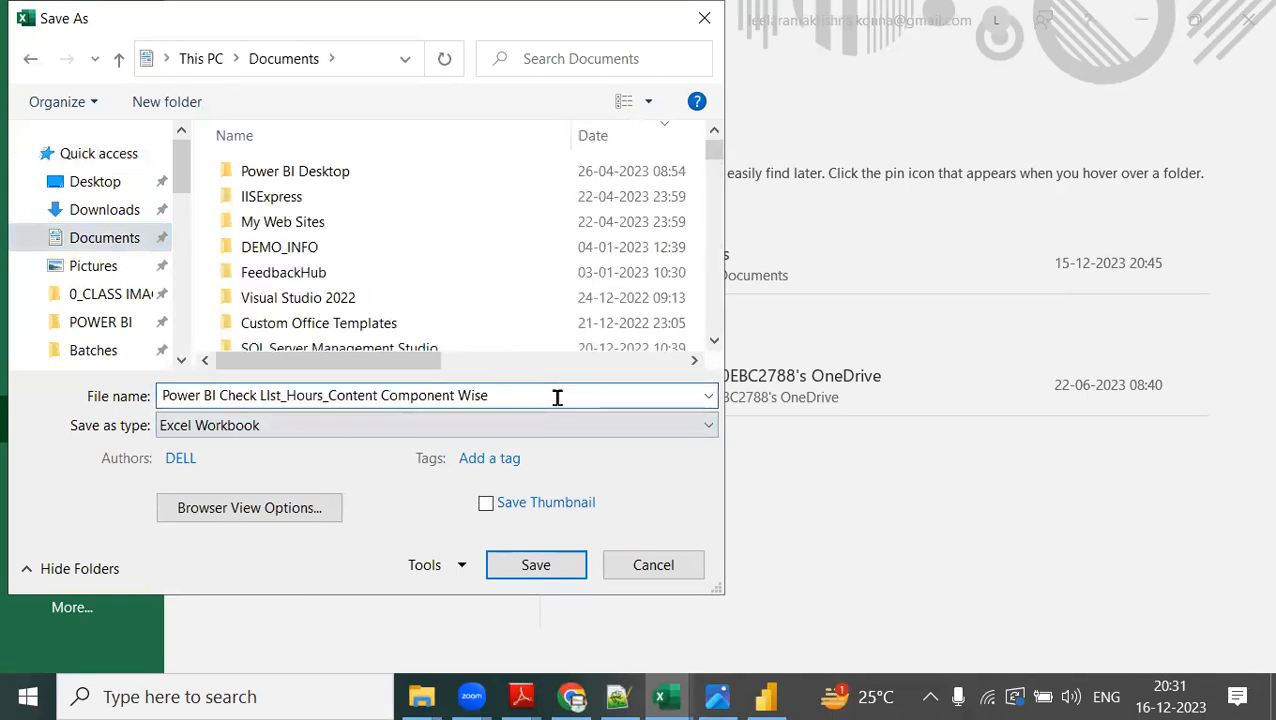
{"action": "type", "text": "_7PM"}
{"action": "left_click", "coordinate": [541, 564]}
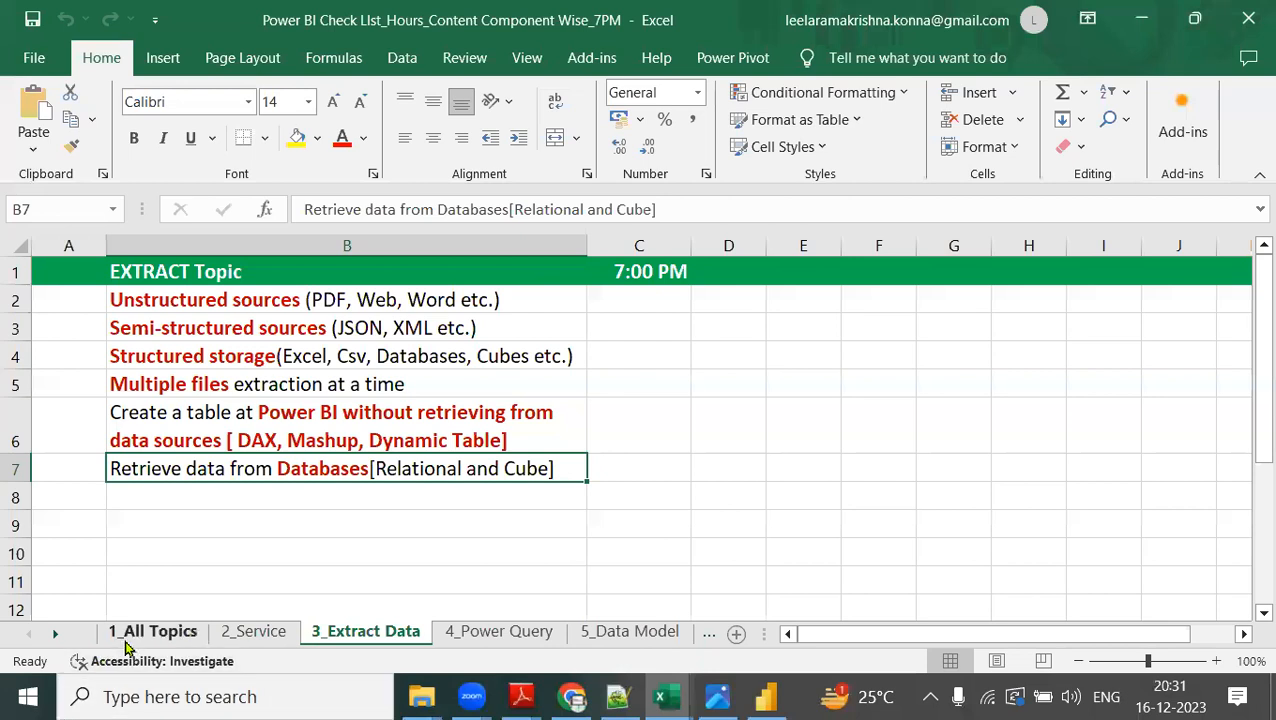
On the 1_All Topics sheet, enter "Completed" in the 7:00 PM column for the Demos row.
{"action": "left_click", "coordinate": [163, 632]}
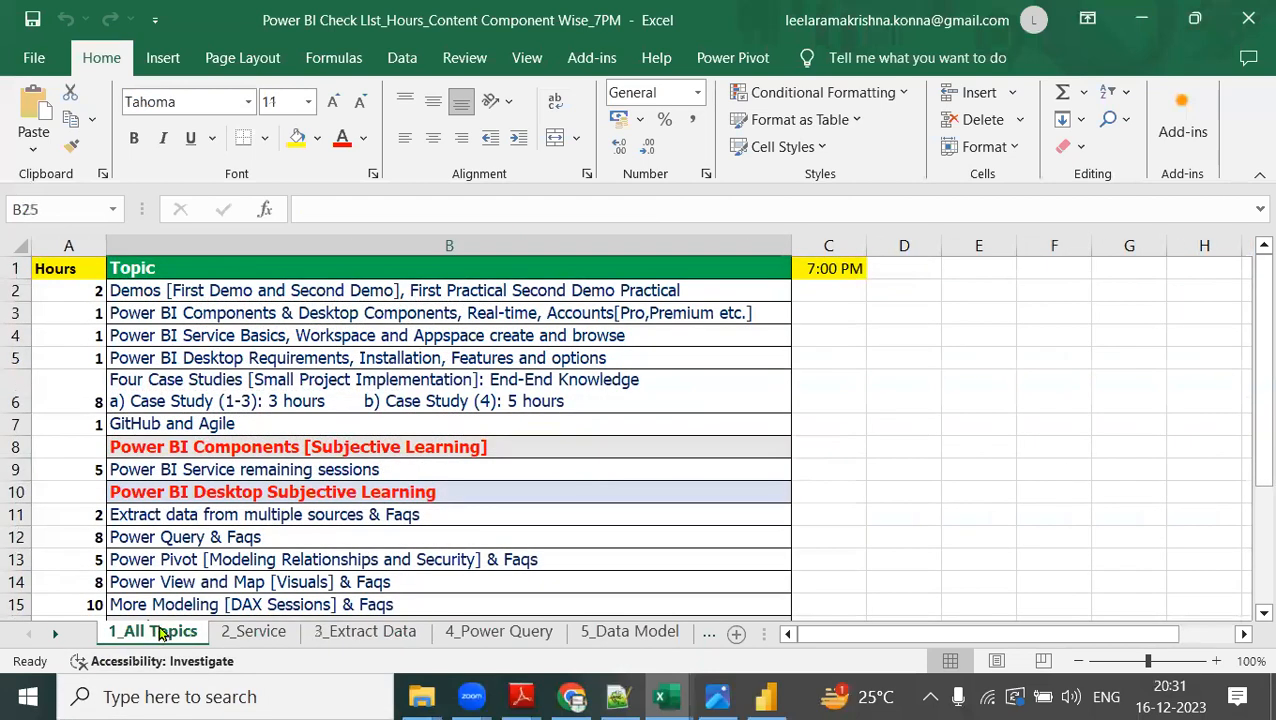
{"action": "left_click", "coordinate": [92, 290]}
{"action": "left_click", "coordinate": [828, 290]}
{"action": "type", "text": "Ye"}
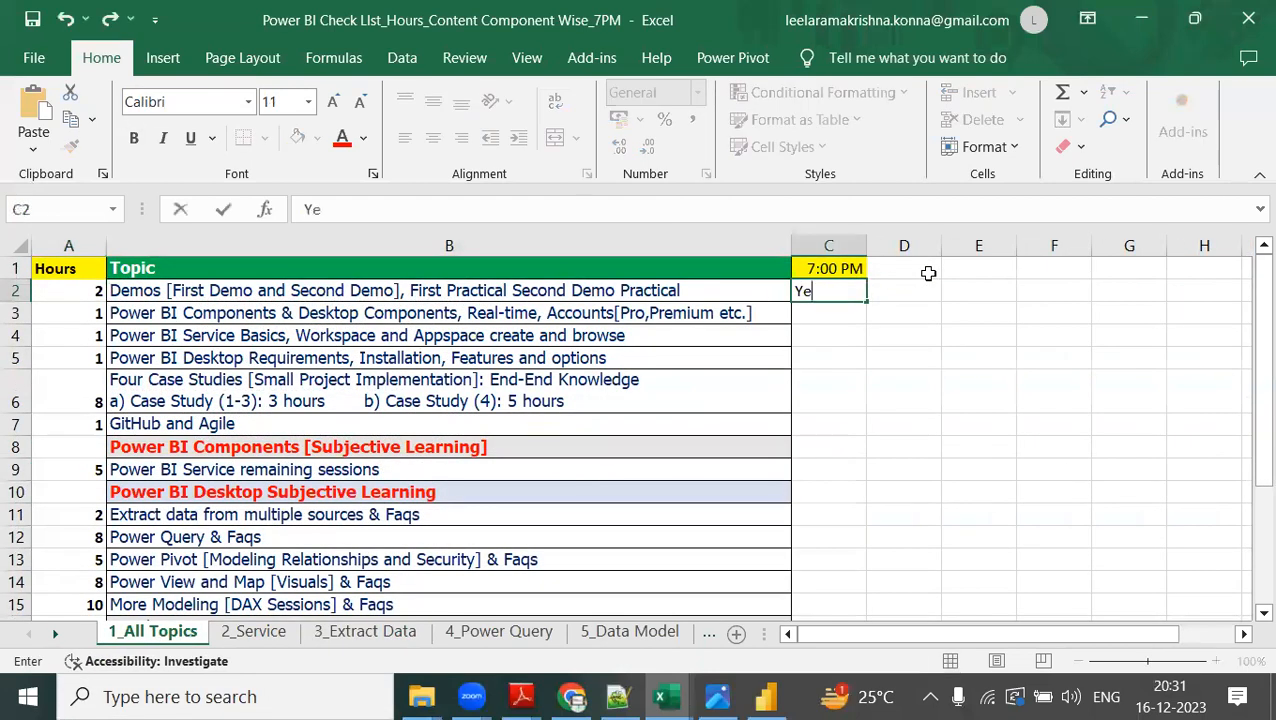
{"action": "key", "text": "BackSpace"}
{"action": "key", "text": "BackSpace"}
{"action": "key", "text": "BackSpace"}
{"action": "type", "text": "Completed"}
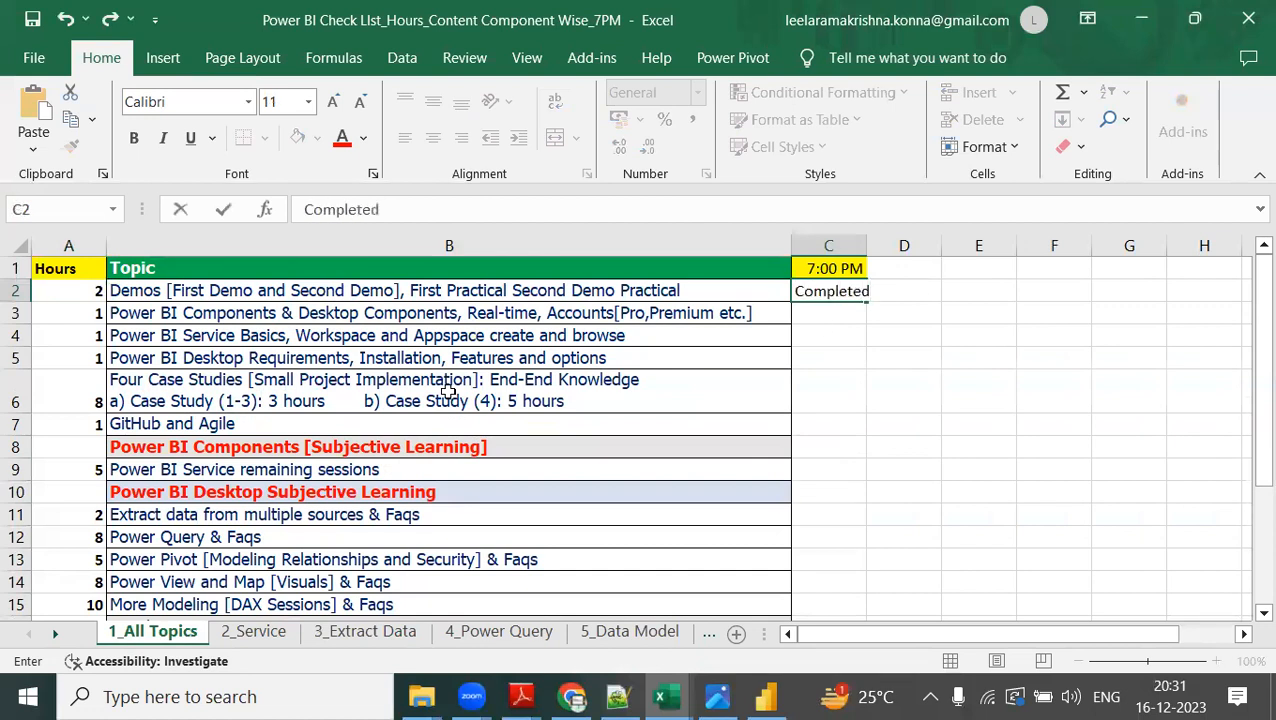
{"action": "left_click", "coordinate": [381, 395]}
Point out the hours and topics in rows 2 to 4 of the checklist and close the workbook.
{"action": "left_click", "coordinate": [94, 289]}
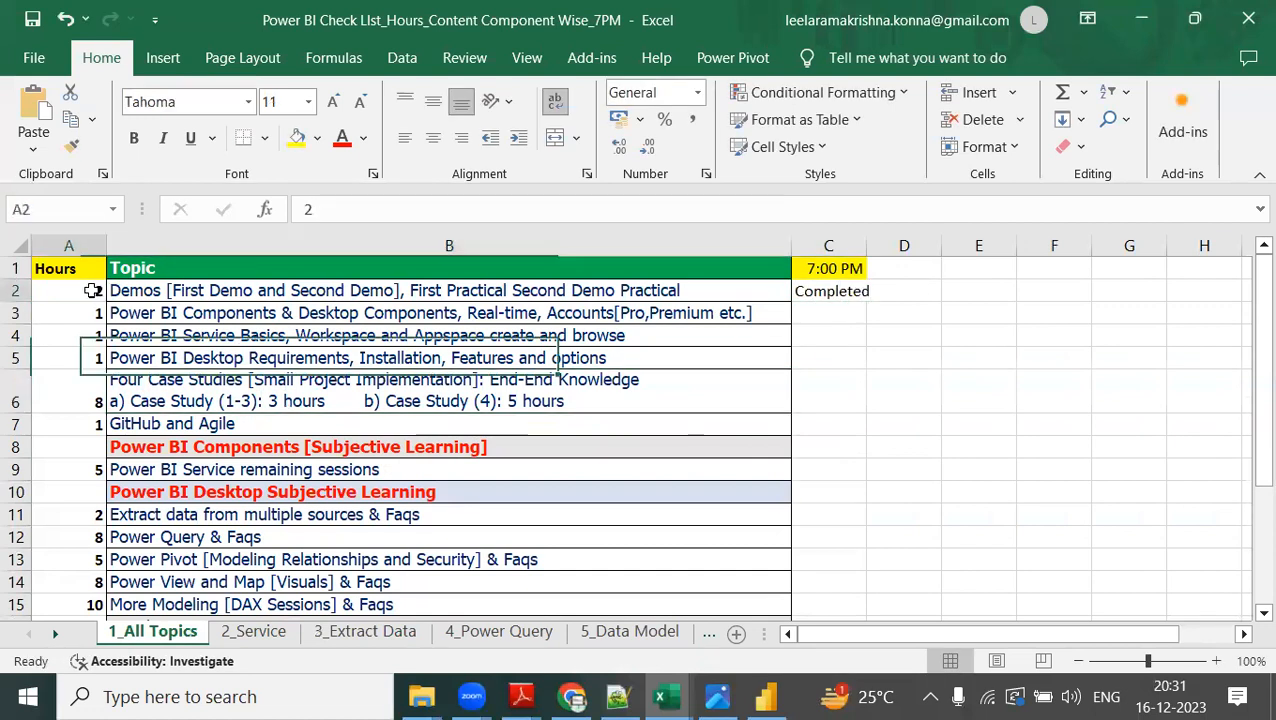
{"action": "left_click", "coordinate": [842, 292]}
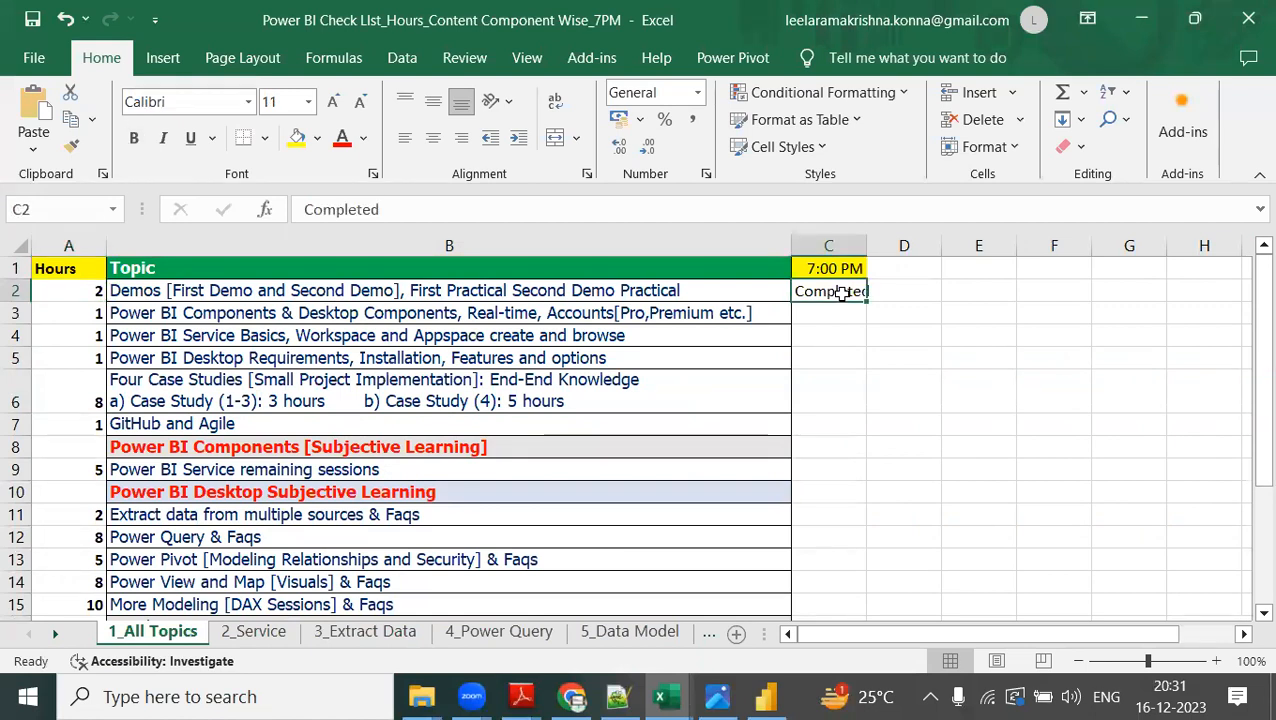
{"action": "left_click", "coordinate": [72, 315]}
{"action": "left_click", "coordinate": [228, 314]}
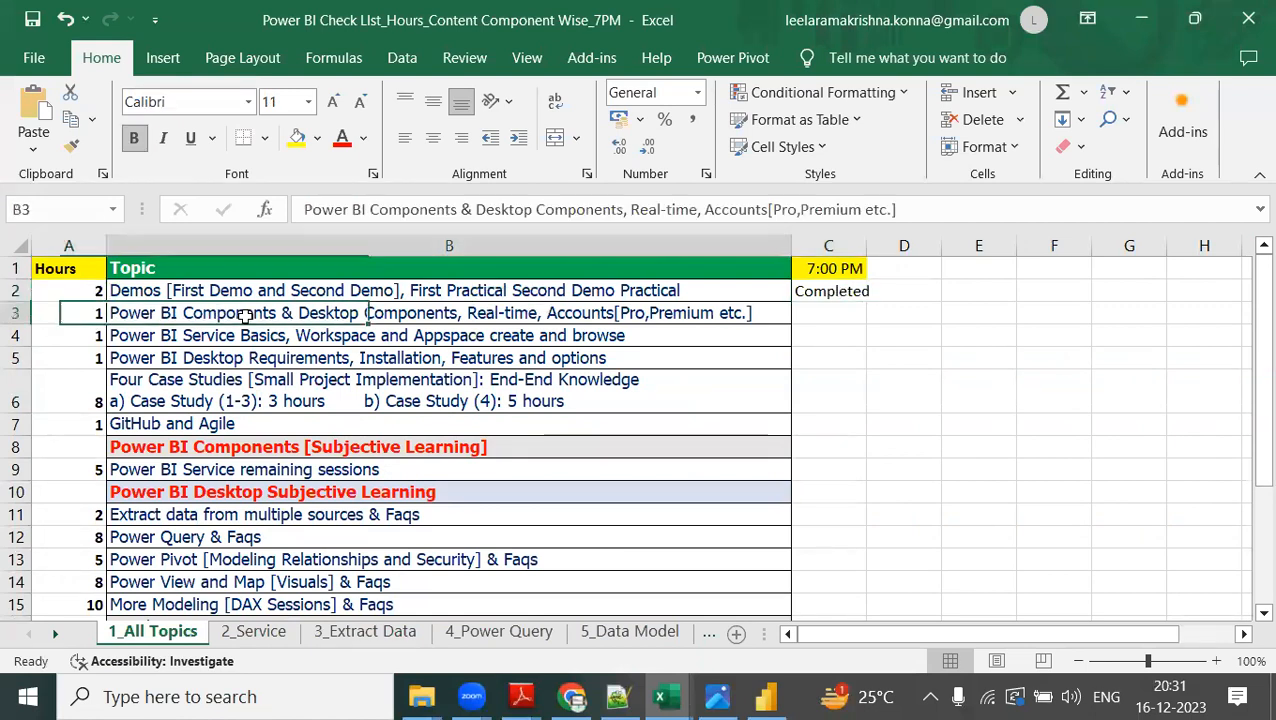
{"action": "left_click", "coordinate": [70, 340]}
{"action": "left_click", "coordinate": [207, 338]}
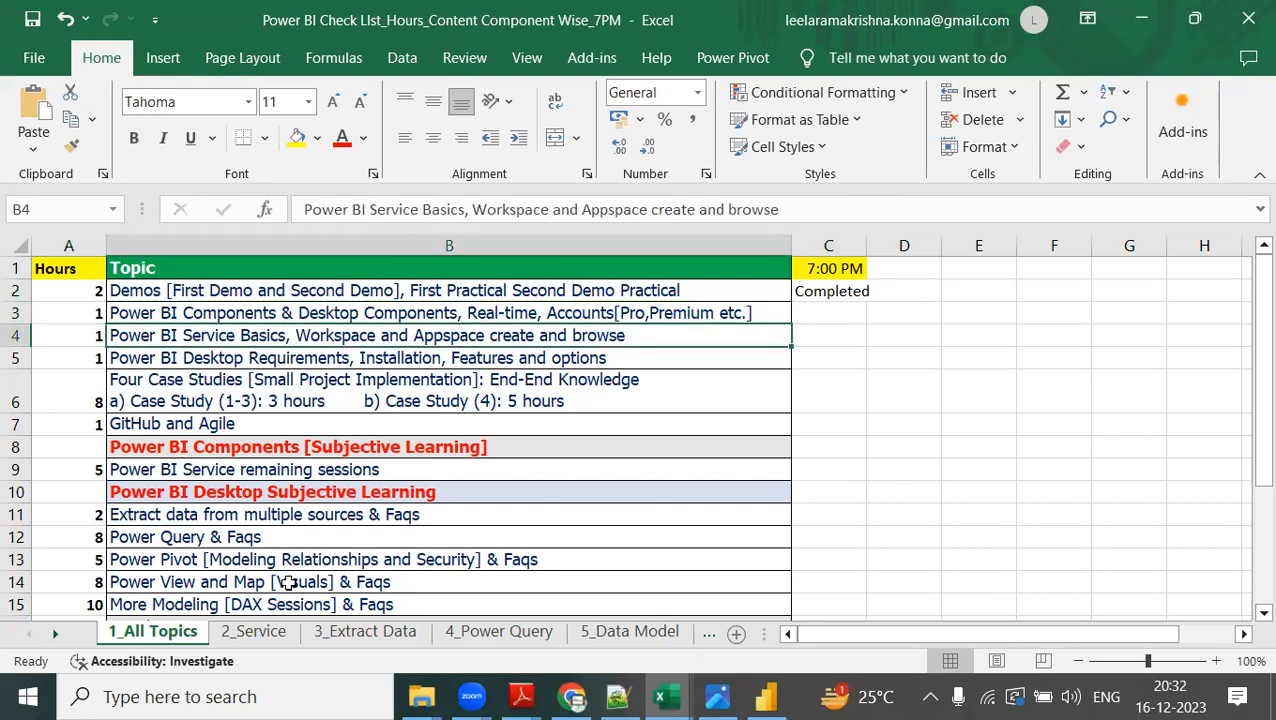
{"action": "left_click", "coordinate": [1246, 20]}
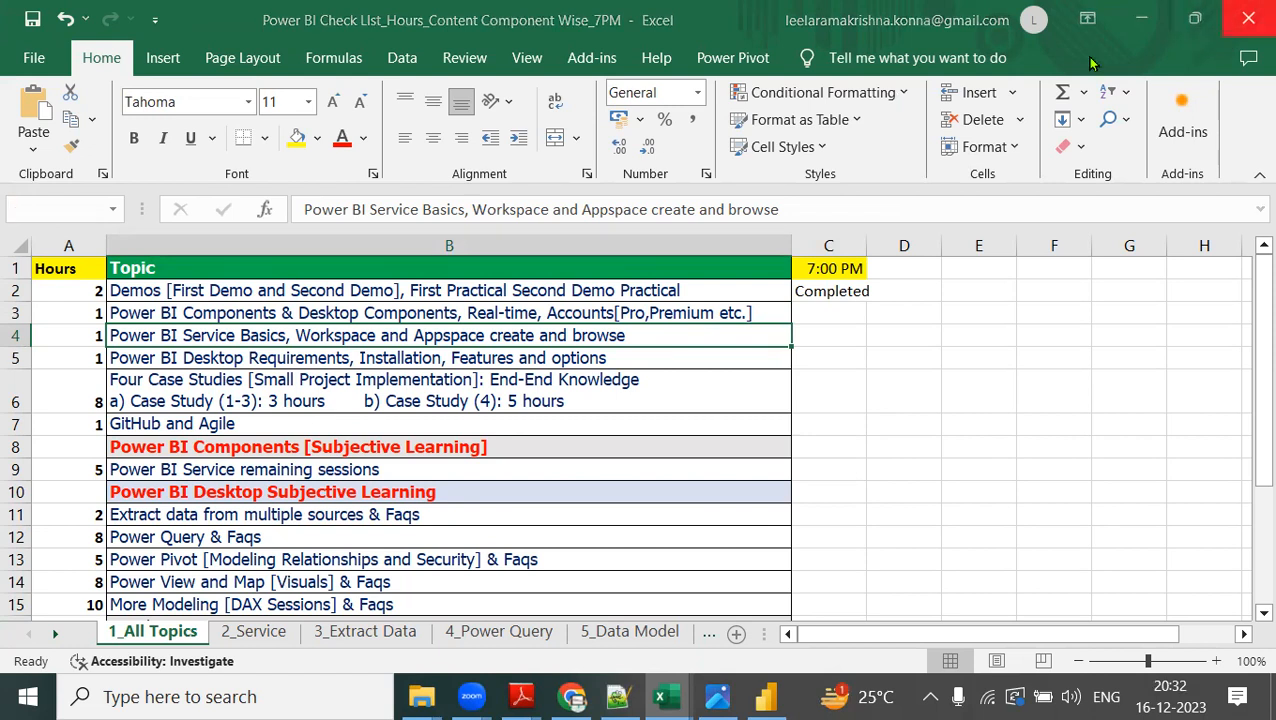
{"action": "left_click", "coordinate": [581, 378]}
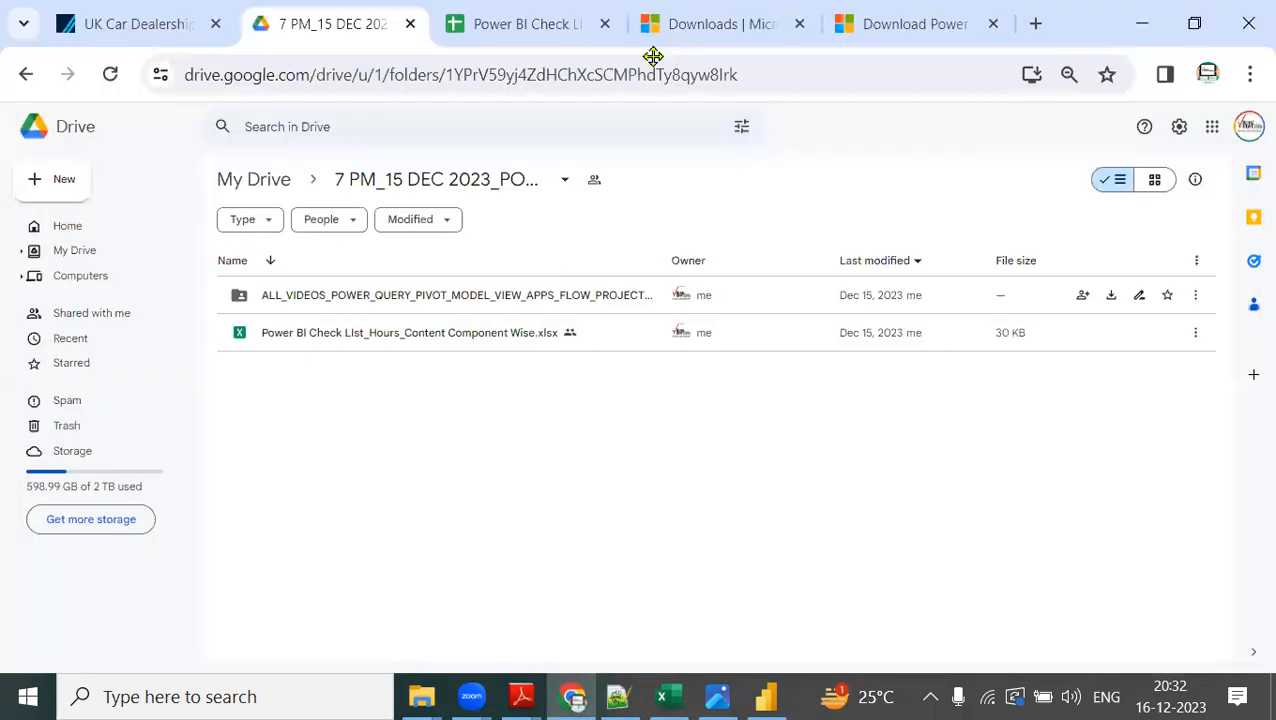